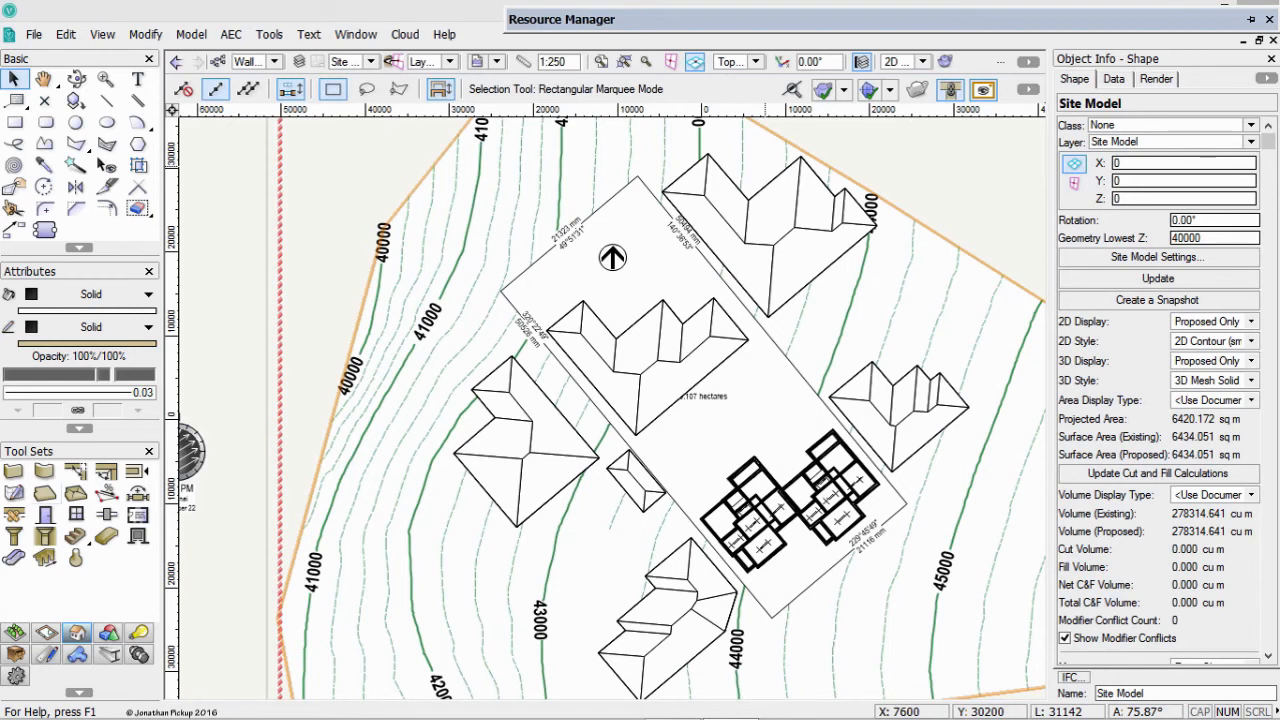
Make the 1-Floor design layer active, followed by moving up to the 2-Floor layer
click(370, 63)
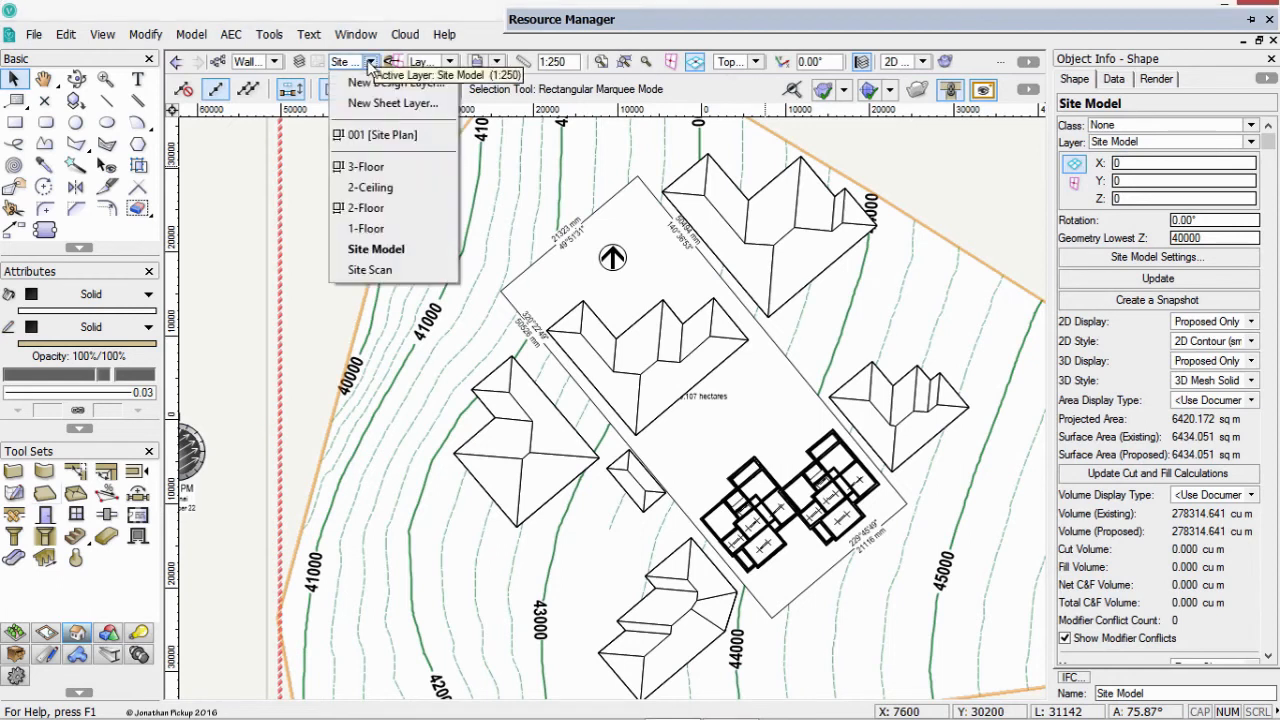
click(365, 228)
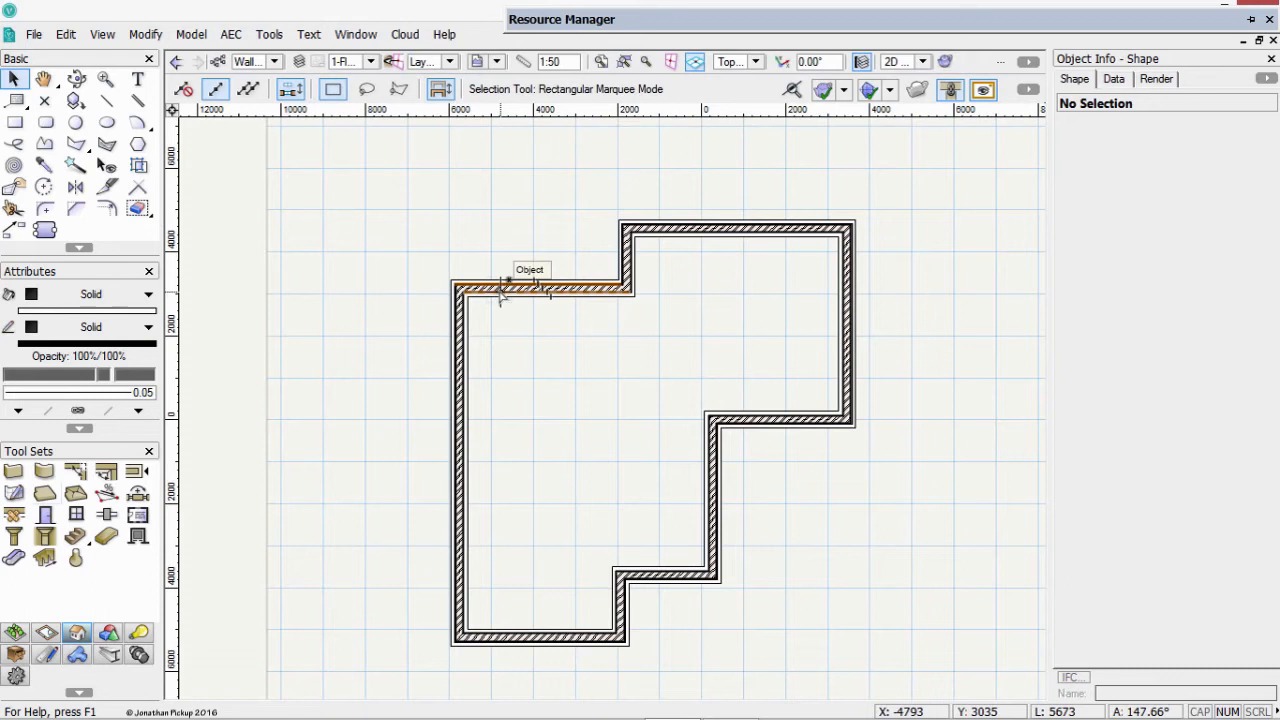
key(ctrl+Up)
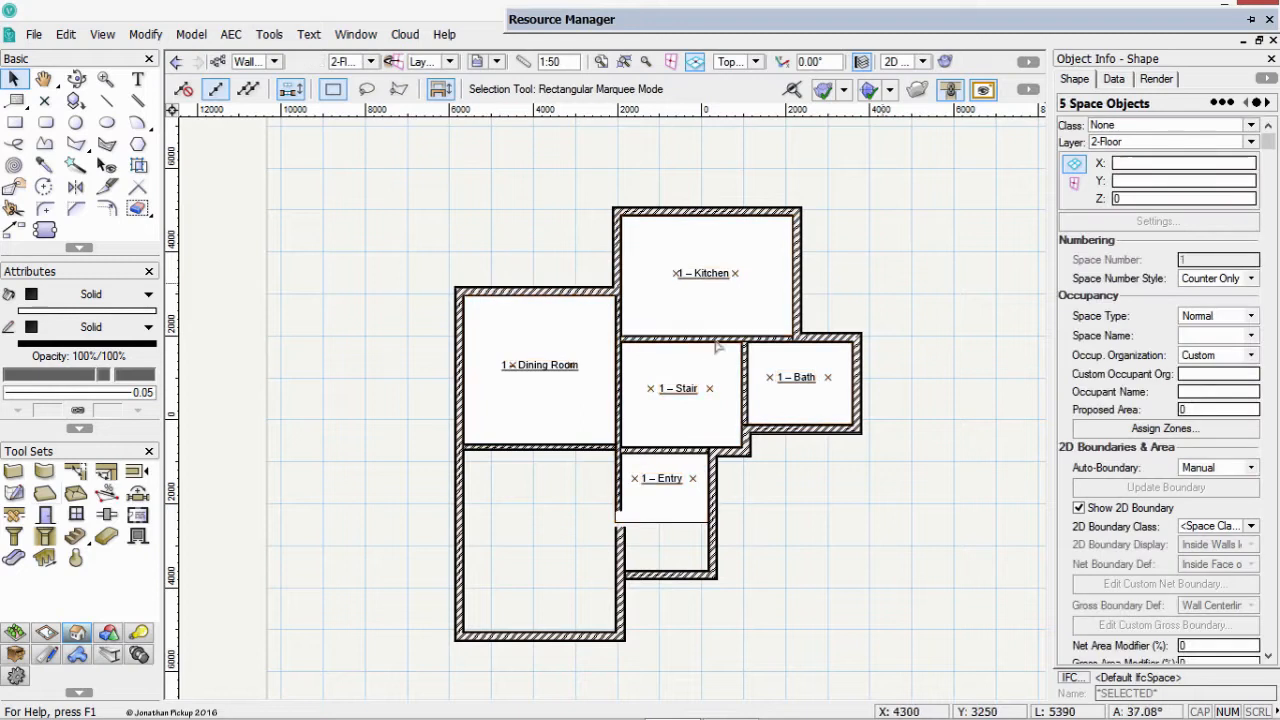
Assign the Dining Room, Kitchen, Stair, Bath and Entry space objects to a class in the Space group
click(592, 328)
shift+click(672, 296)
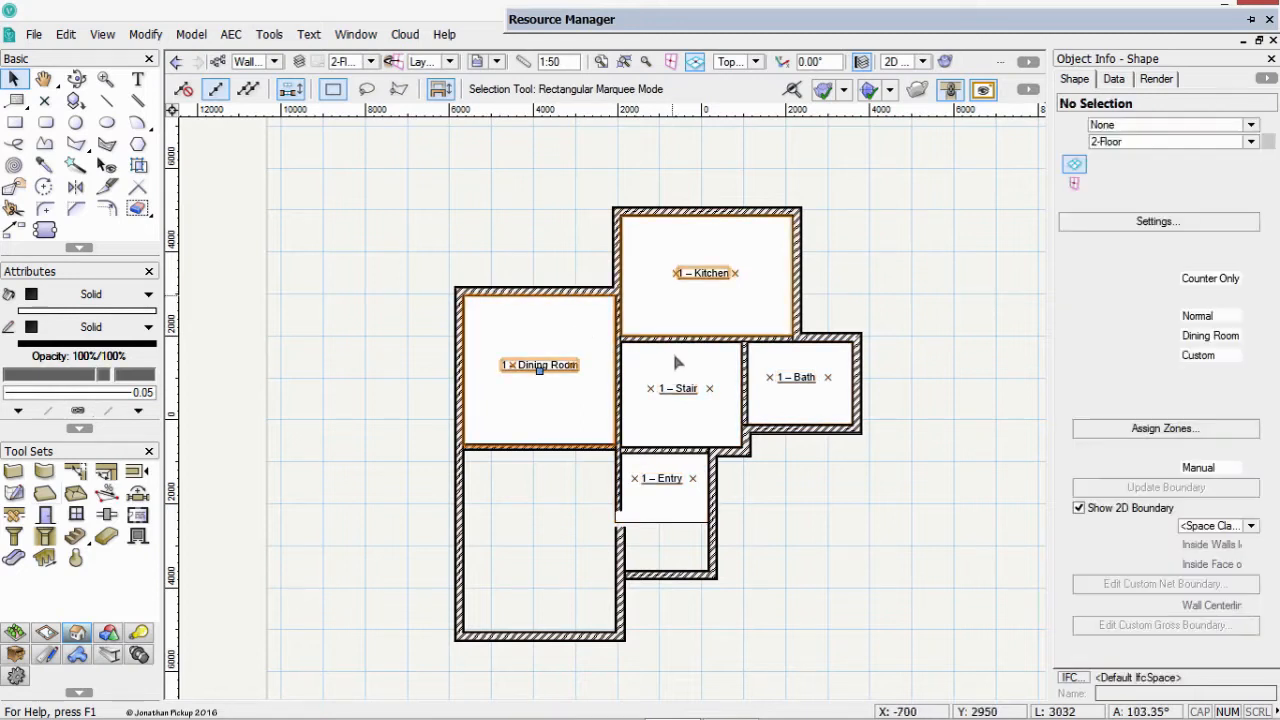
shift+click(676, 355)
shift+click(770, 365)
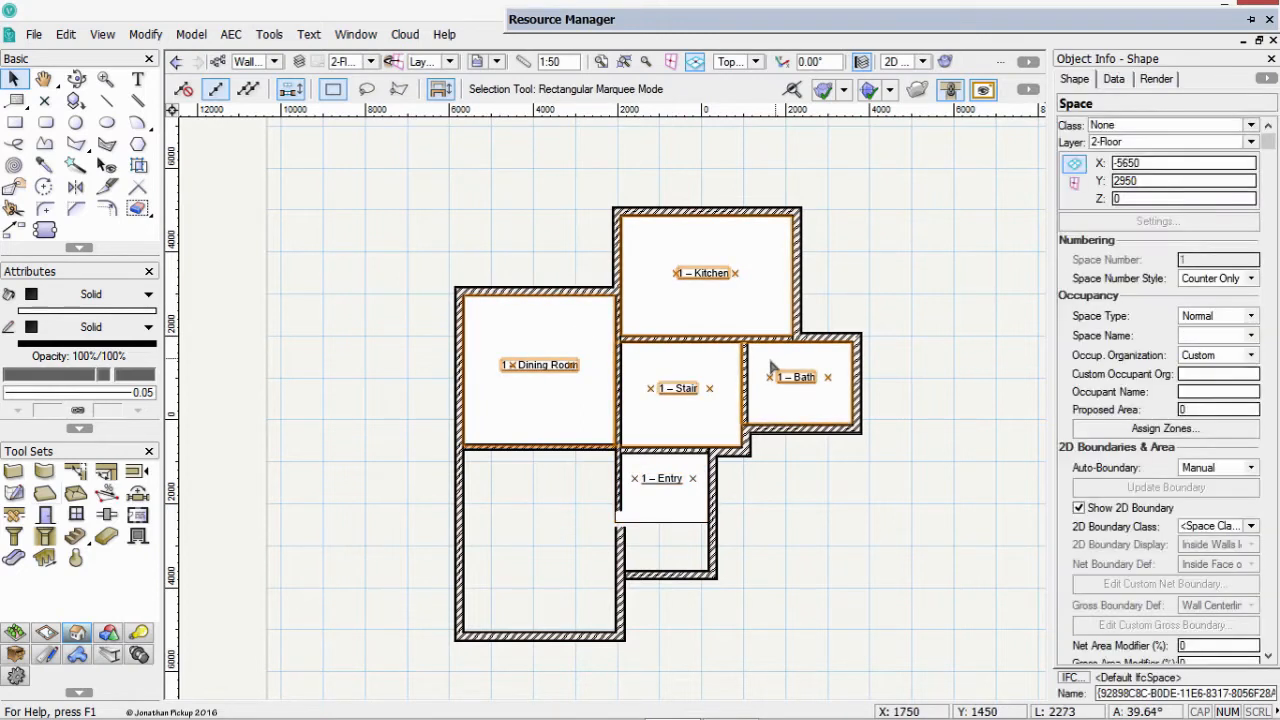
shift+click(666, 520)
click(1120, 125)
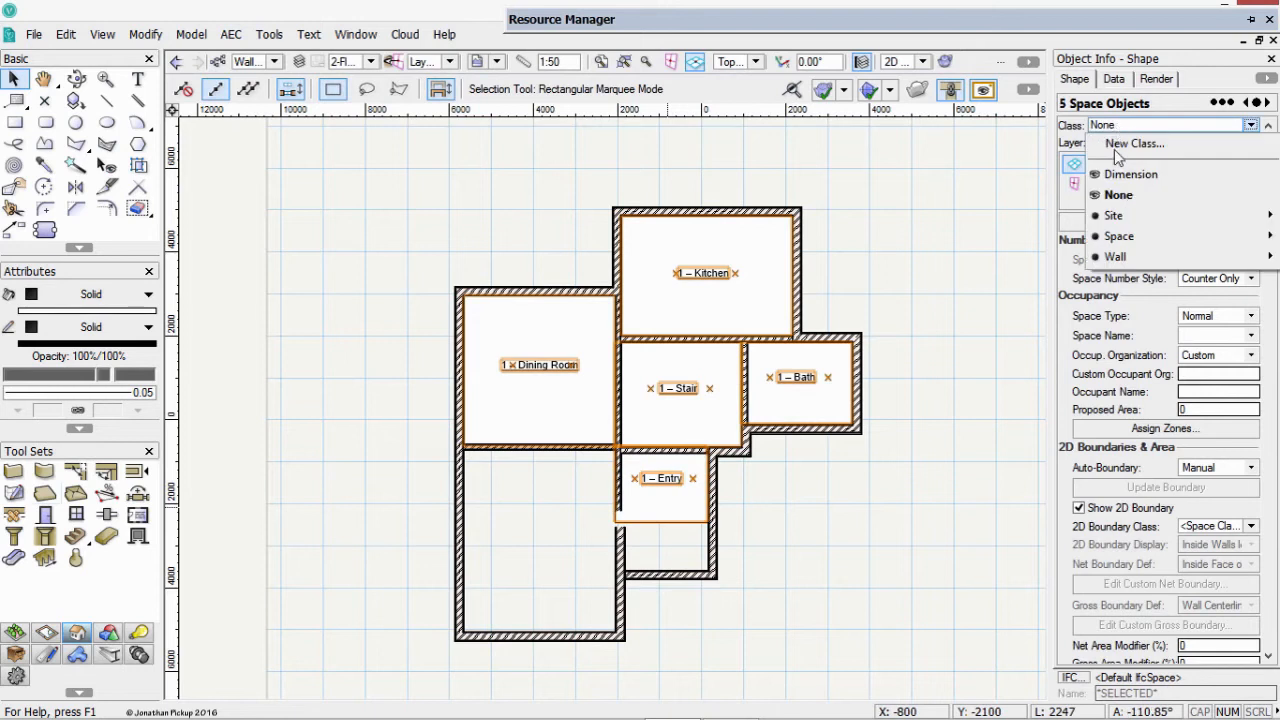
mouse_move(1118, 240)
click(982, 242)
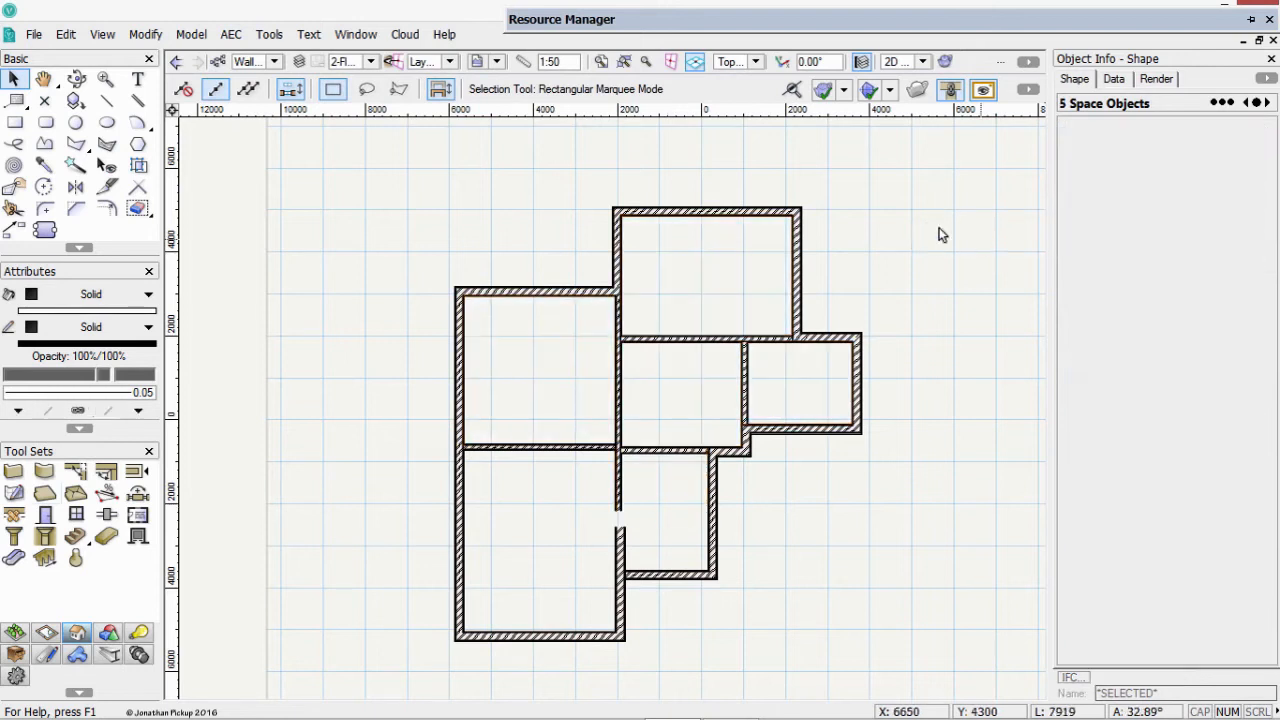
Join the wall below the entry to the adjoining living area wall with an L join and inspect the corner
scroll(610, 528, up, 3)
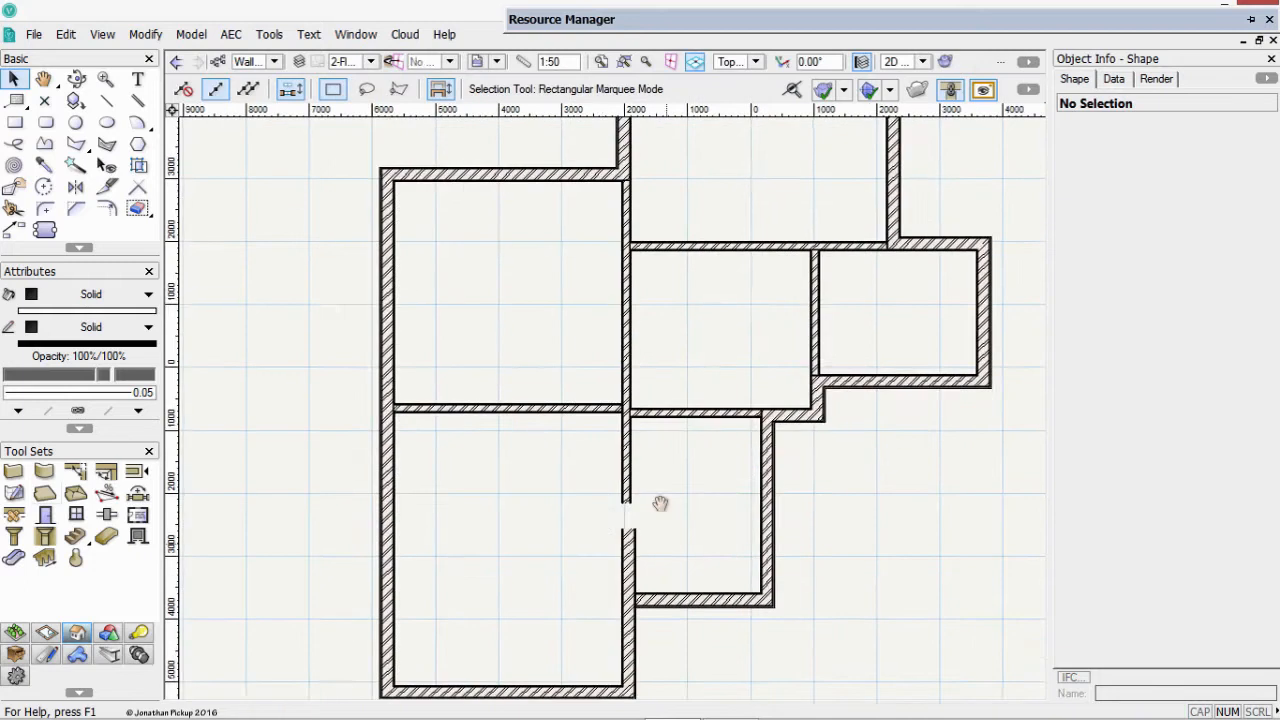
middle_drag(660, 503, 600, 349)
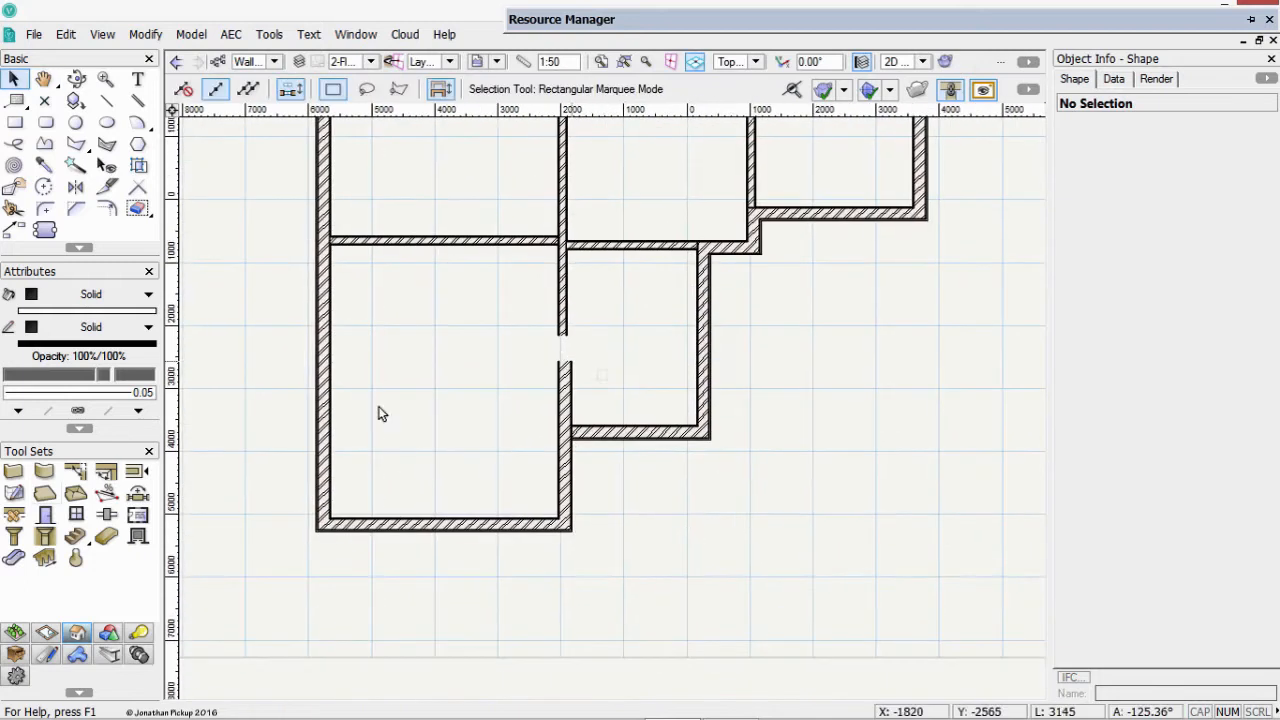
click(75, 471)
click(215, 88)
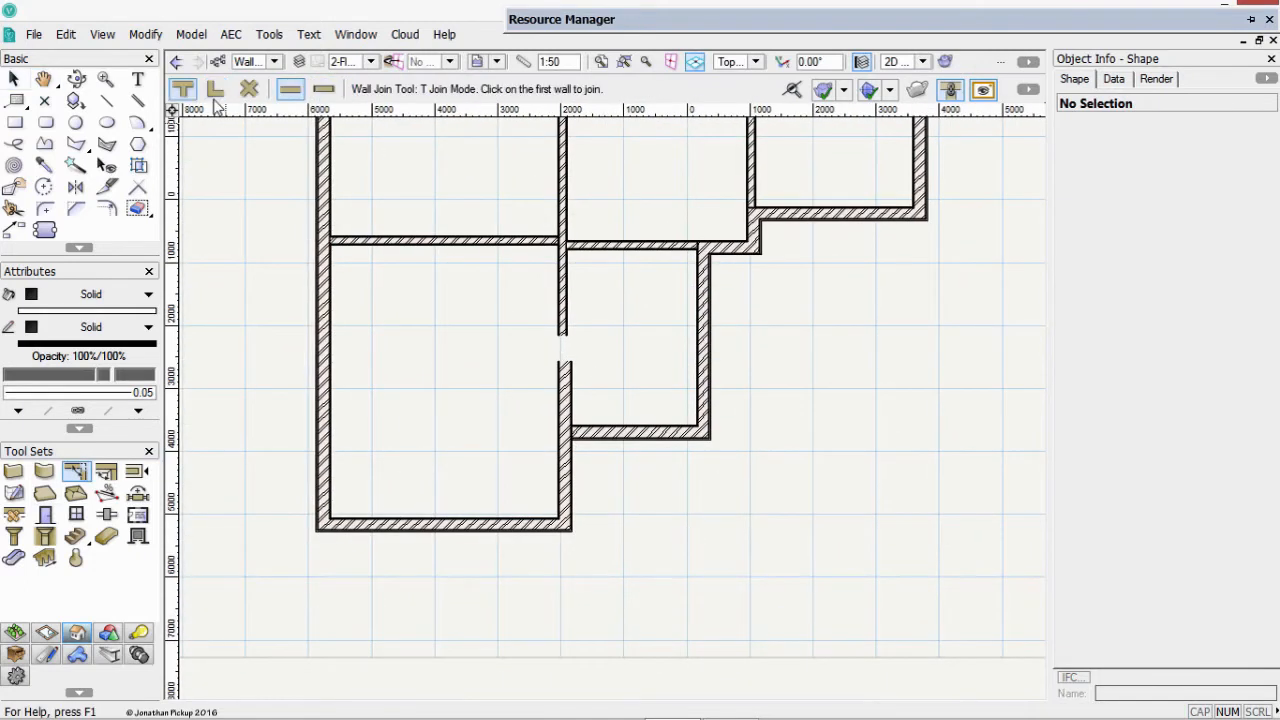
click(323, 342)
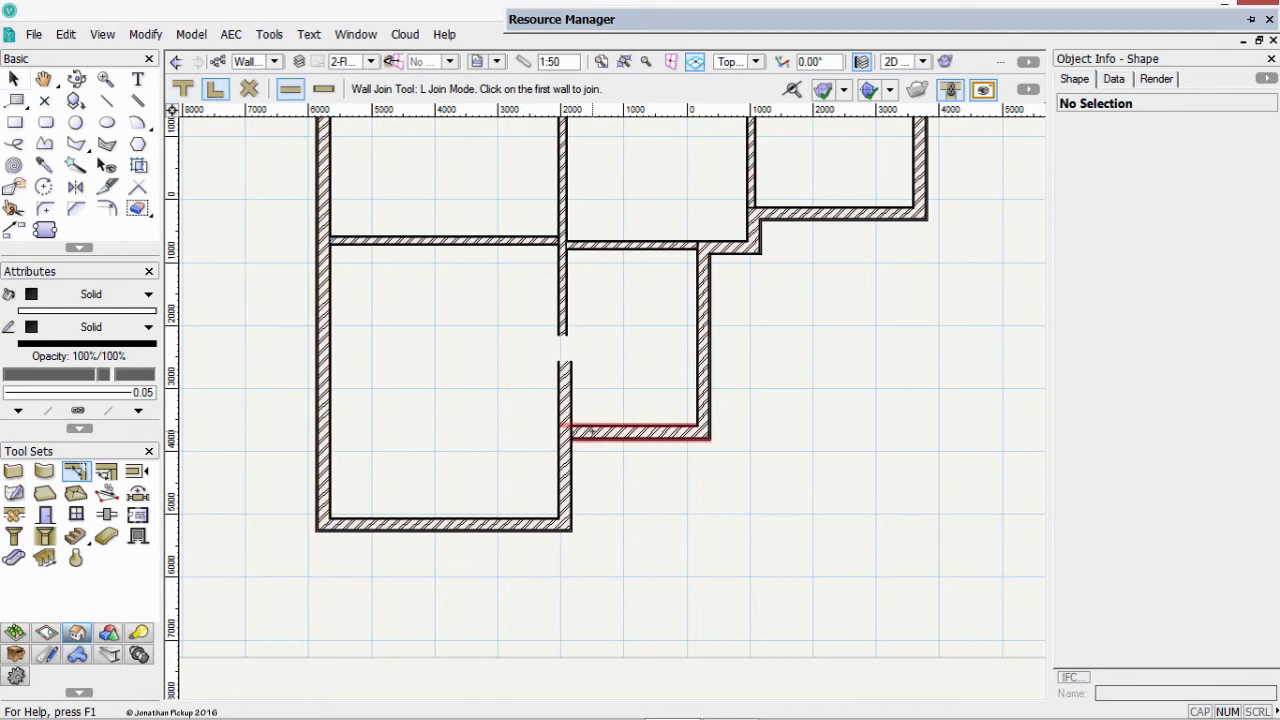
click(592, 432)
click(560, 460)
key(z)
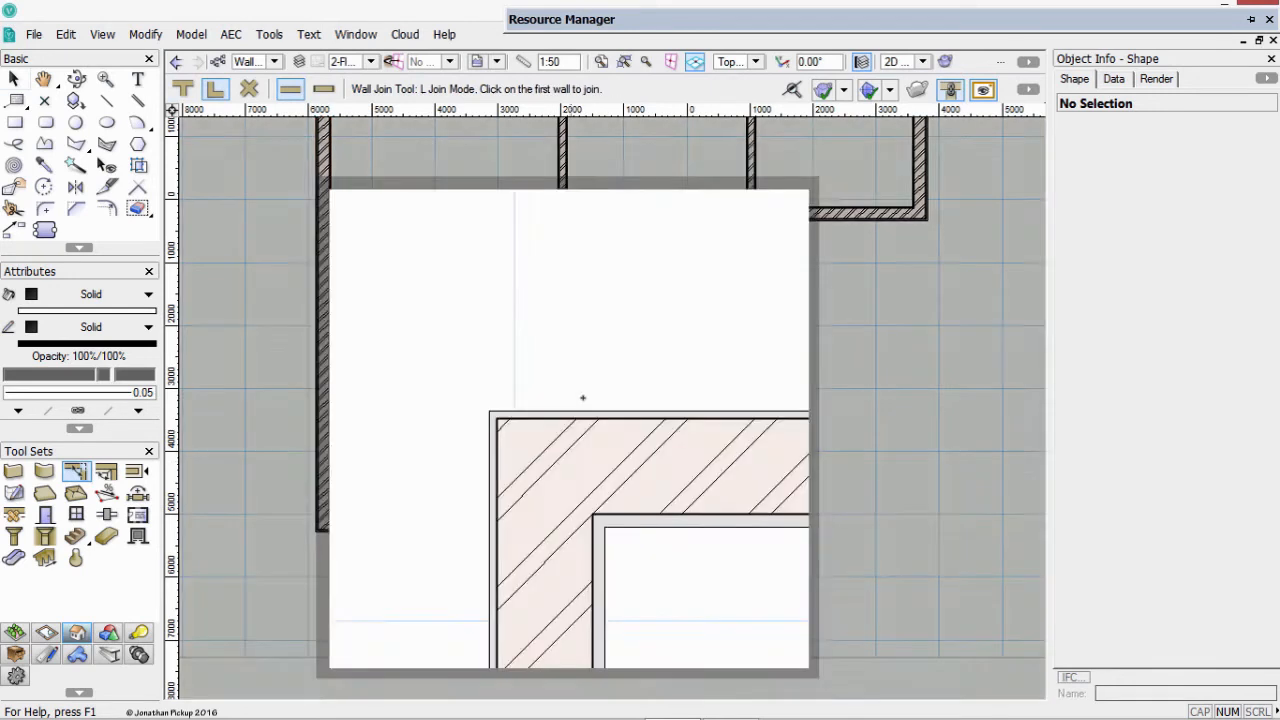
key(x)
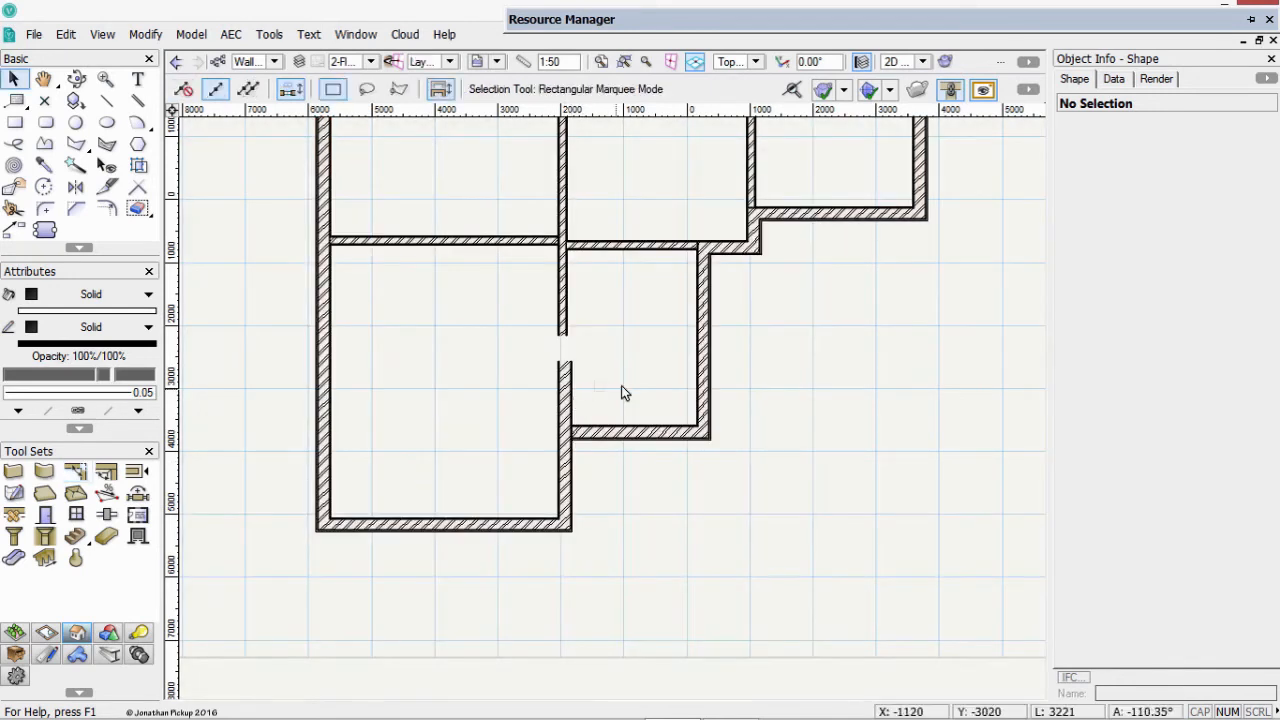
Open the Slab tool's preferences and examine its component definition, datum, drainage and insertion height options
scroll(621, 385, down, 2)
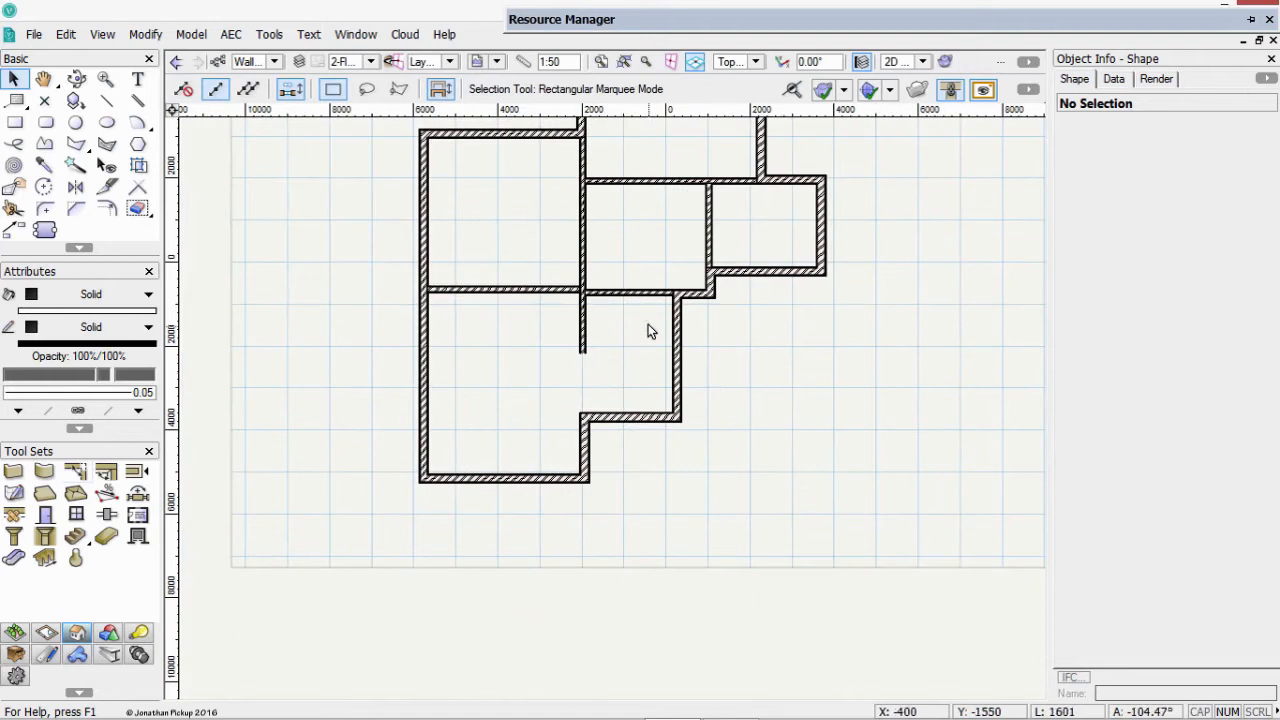
scroll(648, 327, up, 2)
scroll(613, 310, down, 2)
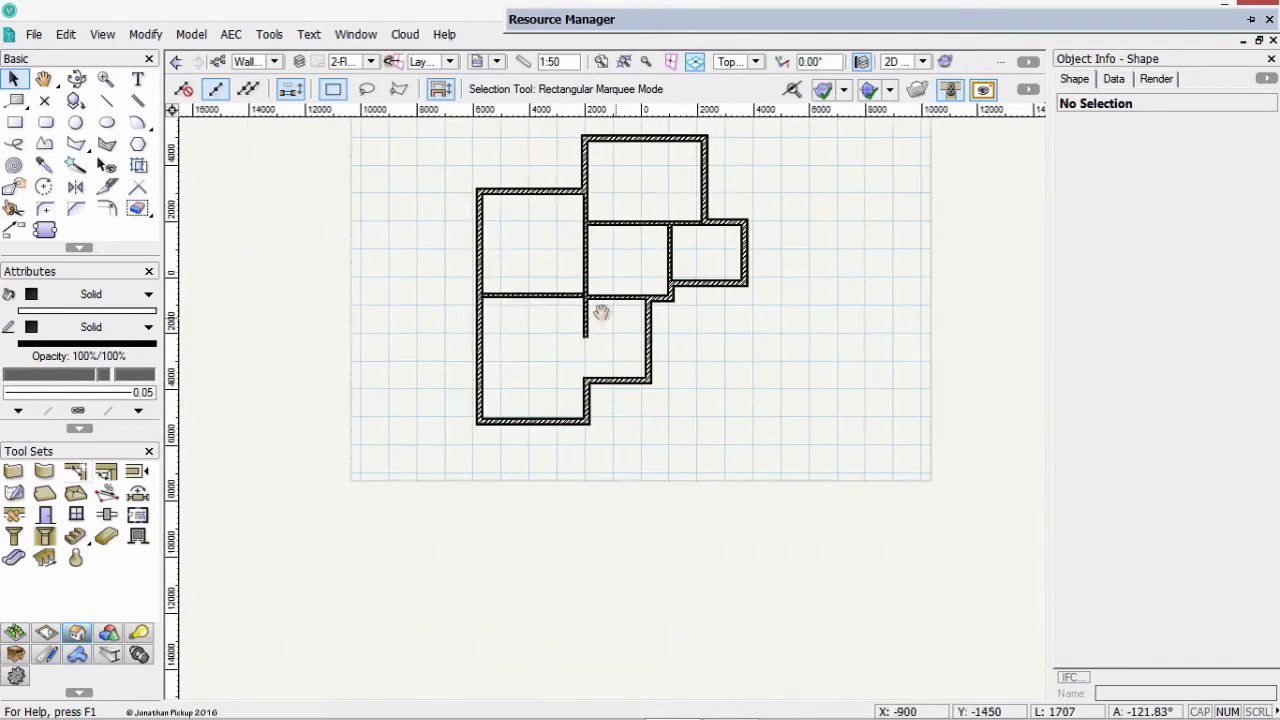
middle_drag(603, 311, 569, 357)
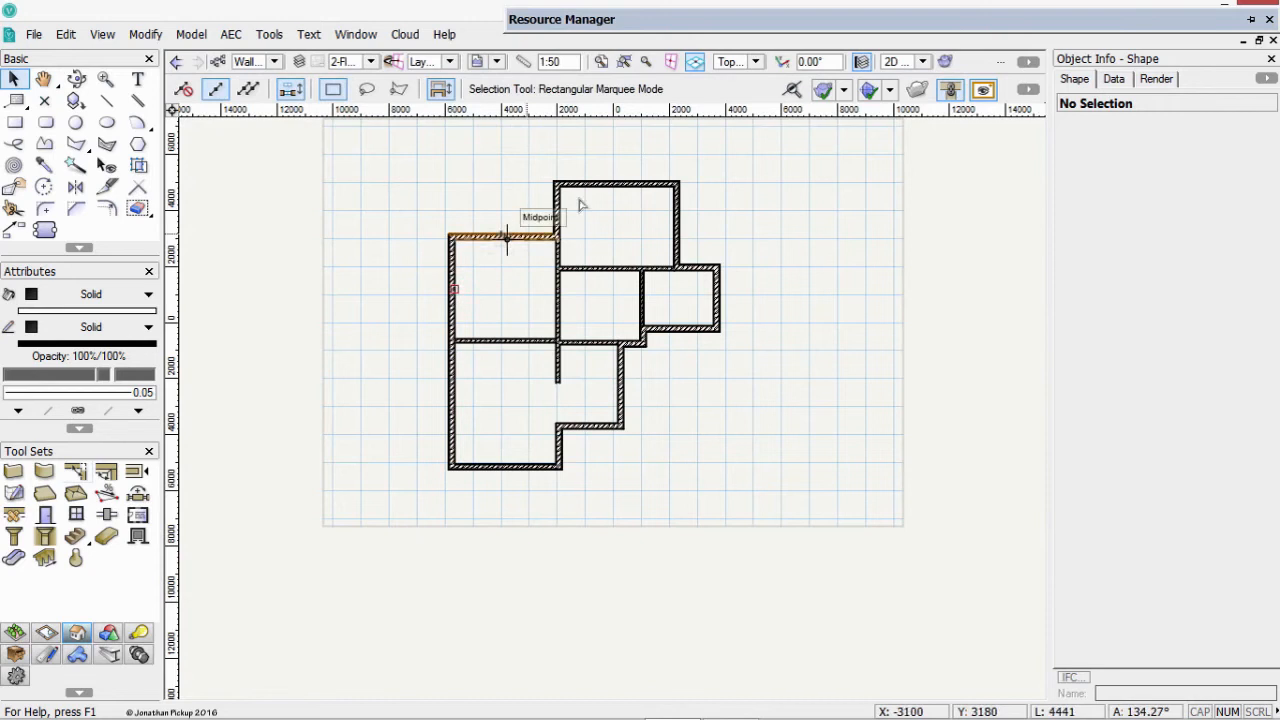
click(43, 494)
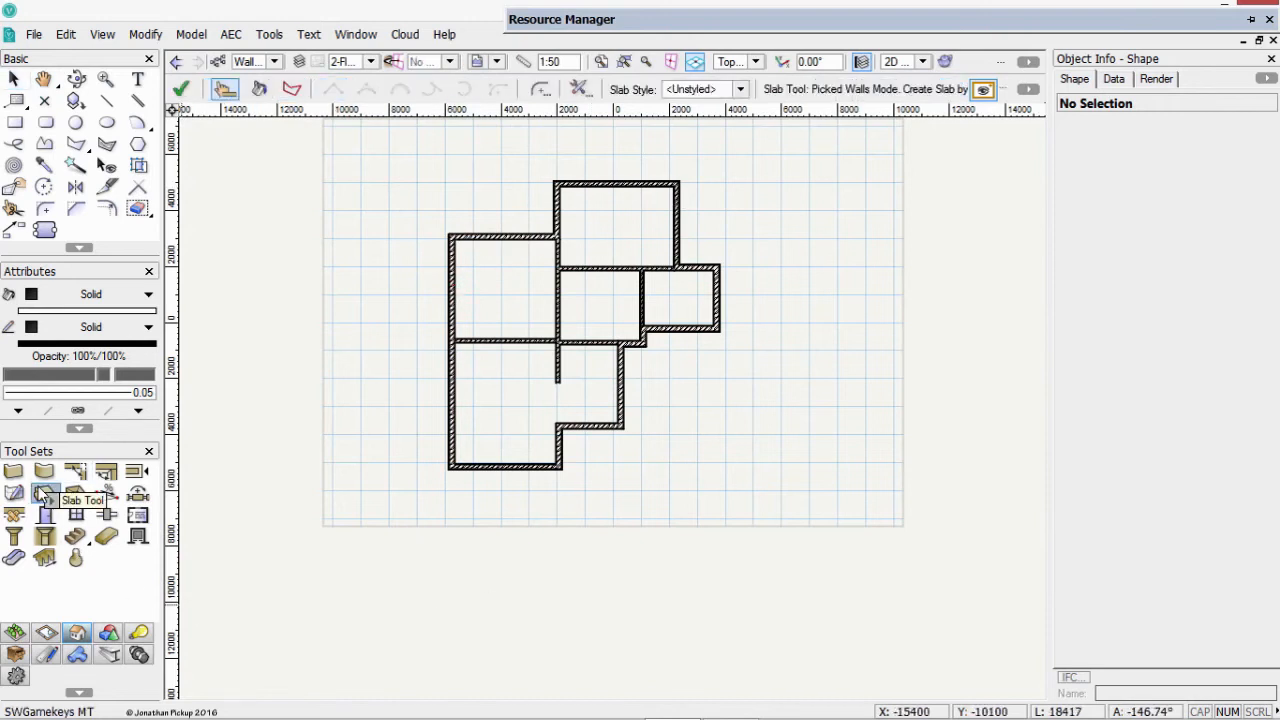
click(581, 90)
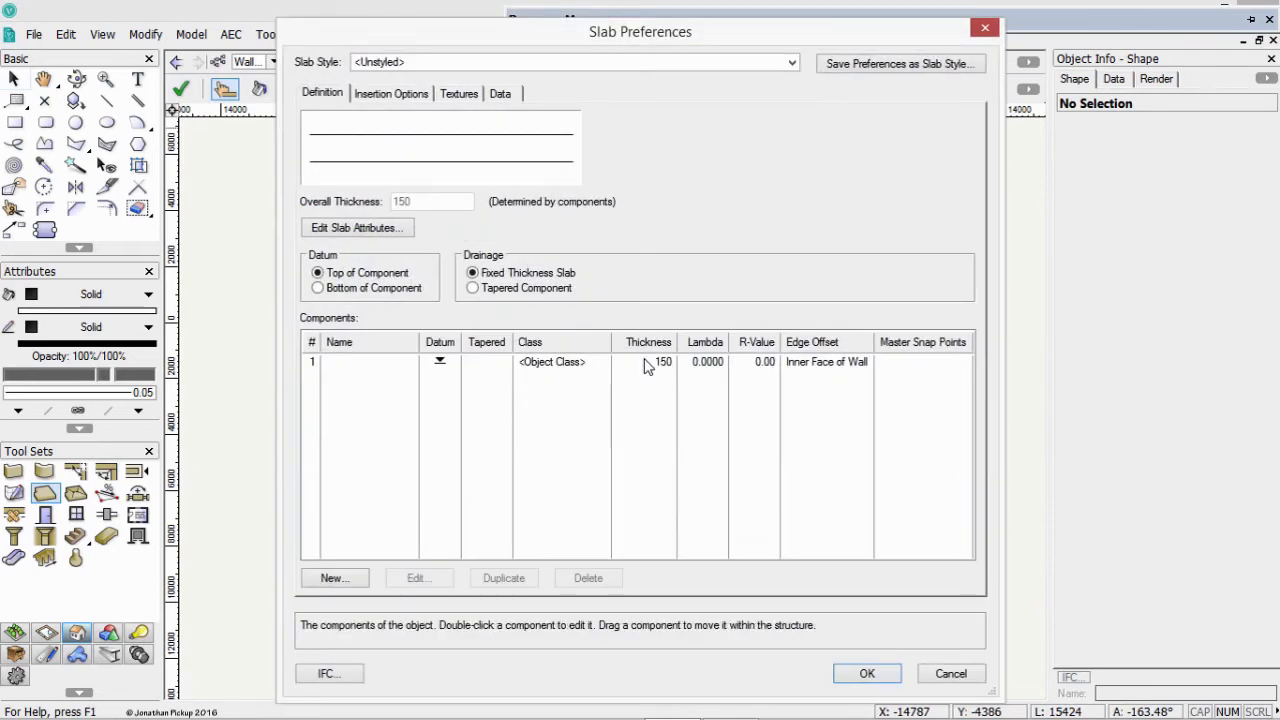
click(441, 364)
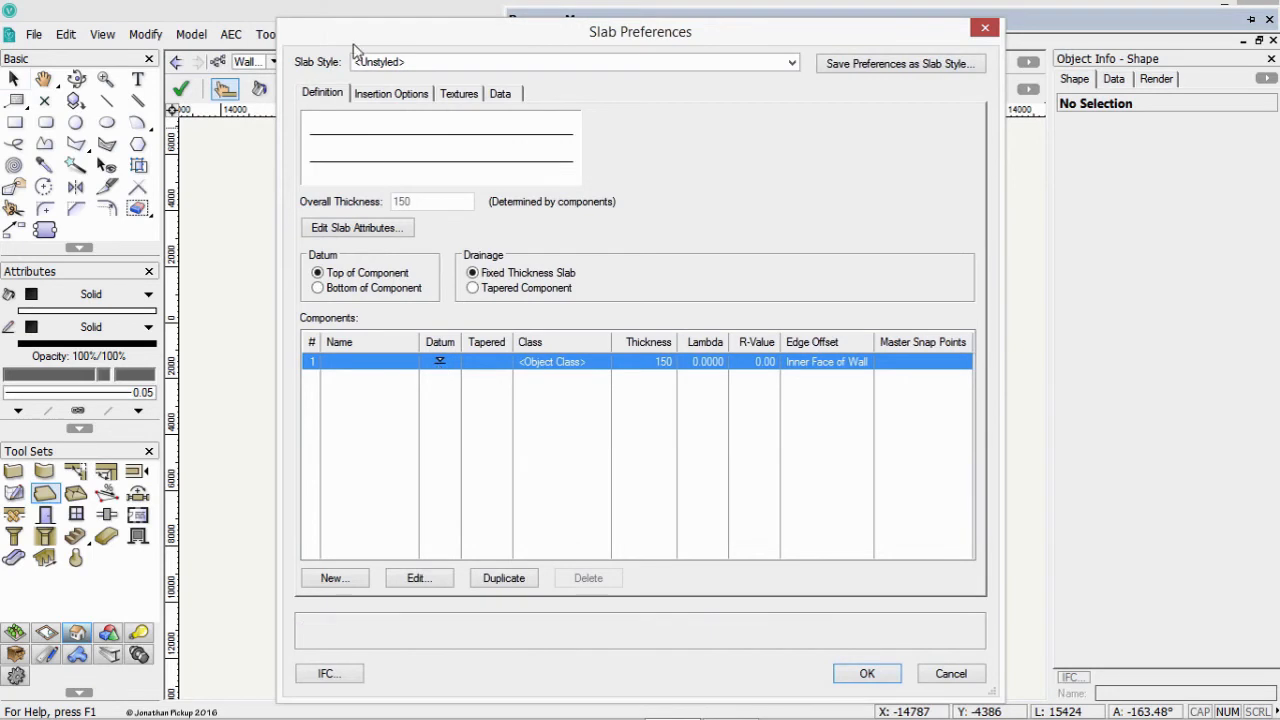
click(373, 95)
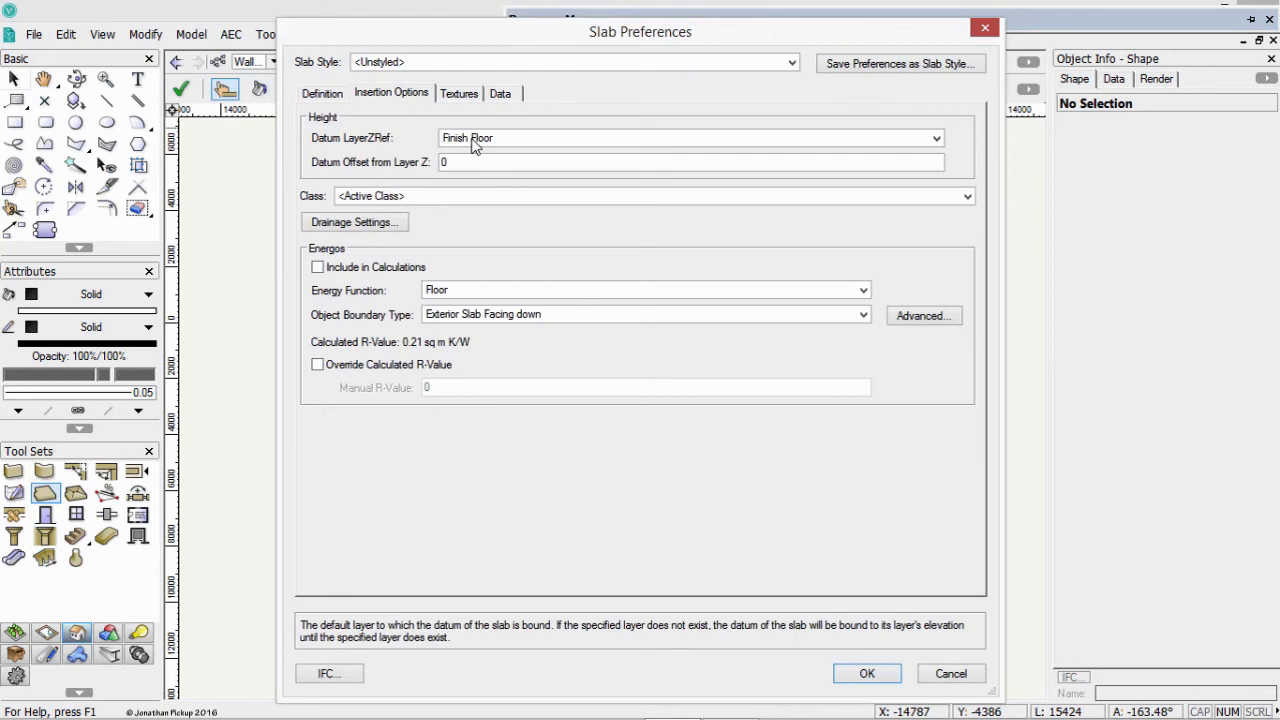
click(323, 93)
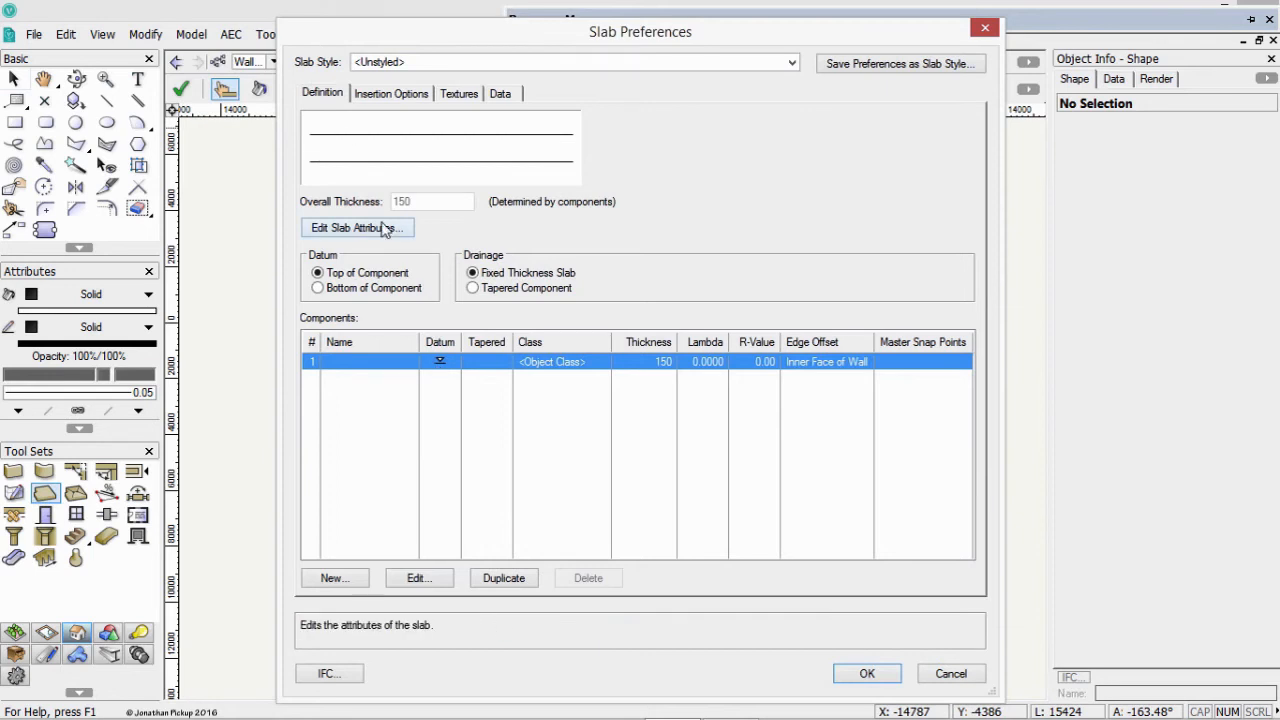
click(494, 289)
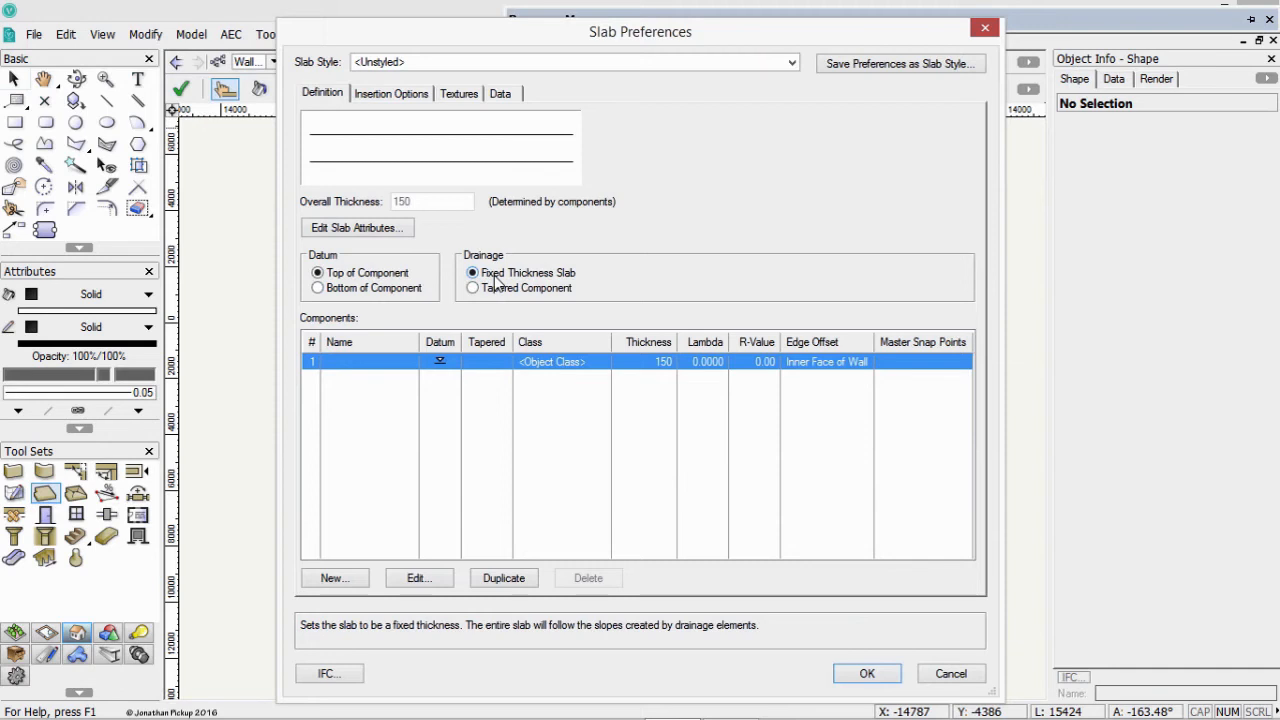
click(384, 93)
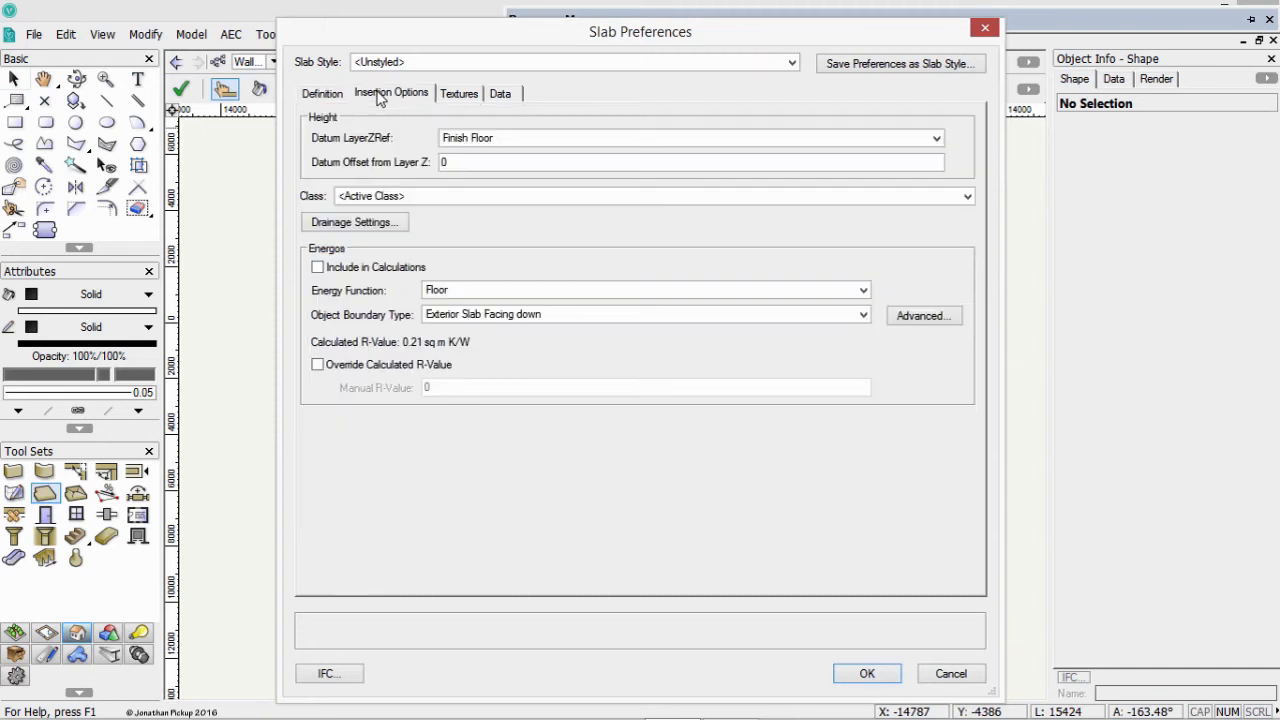
click(474, 166)
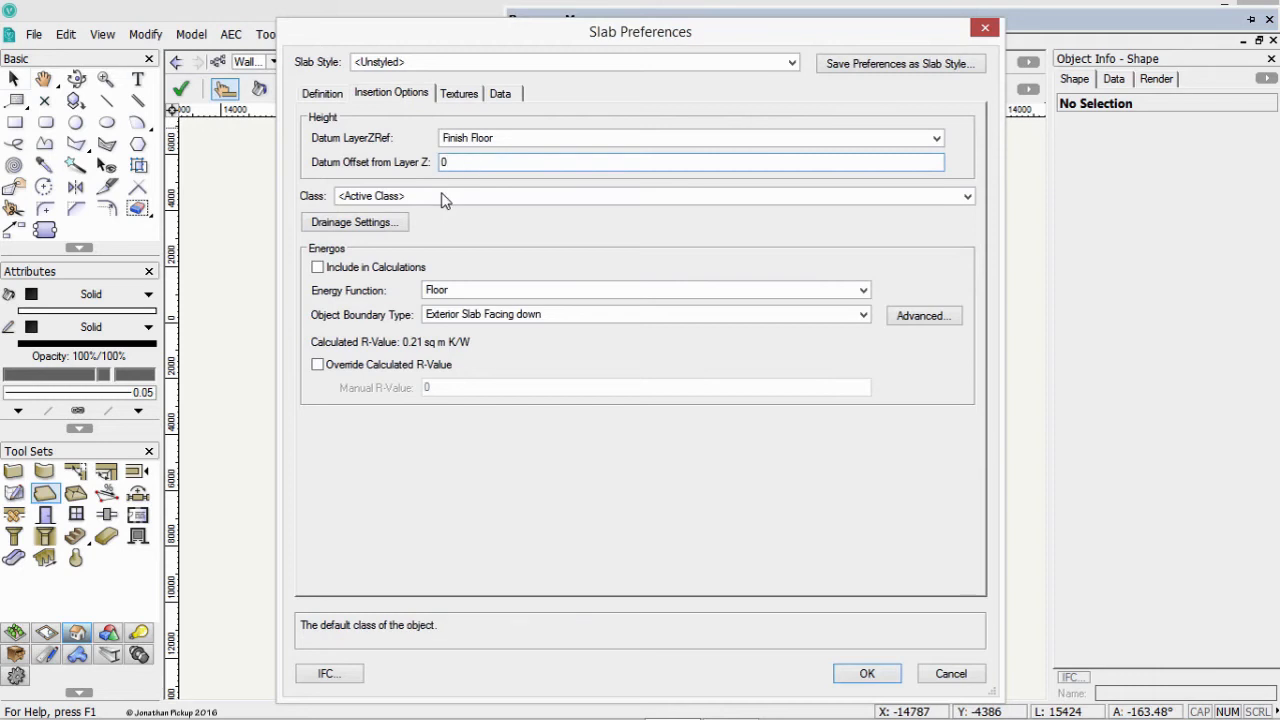
Create a new class named Structure-Slab as the slab's class and open its properties for editing
click(420, 196)
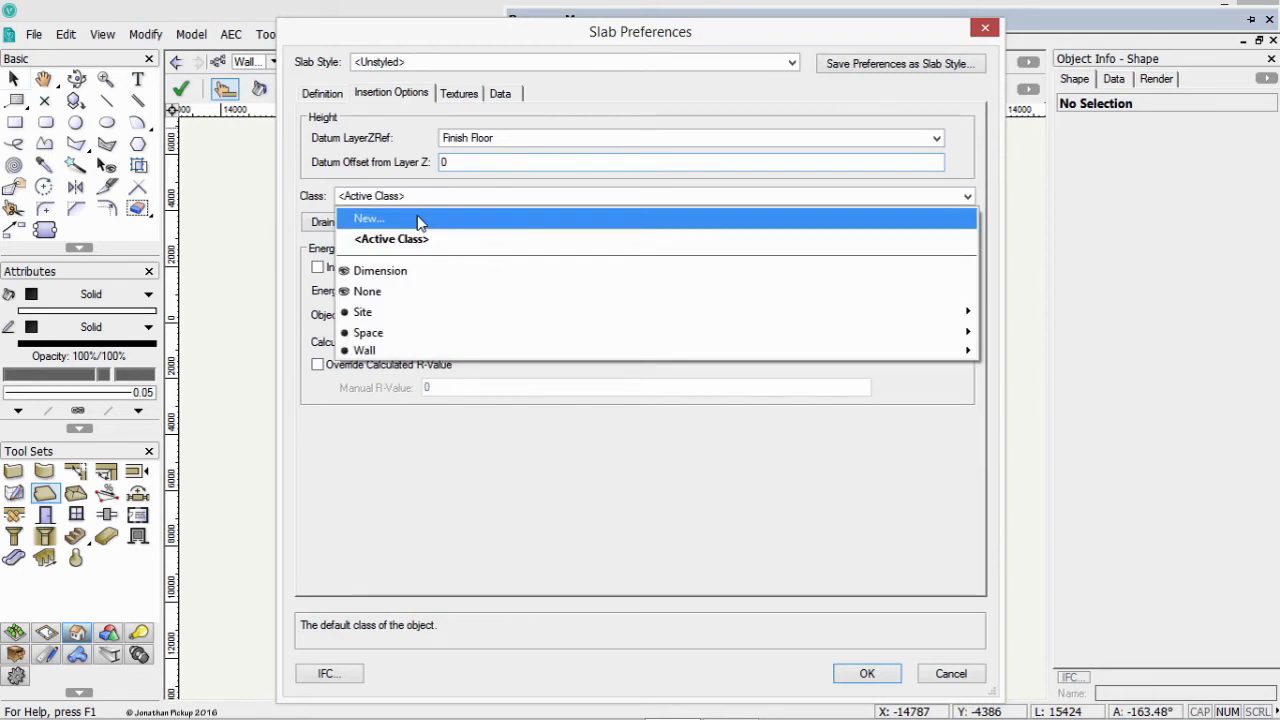
click(420, 220)
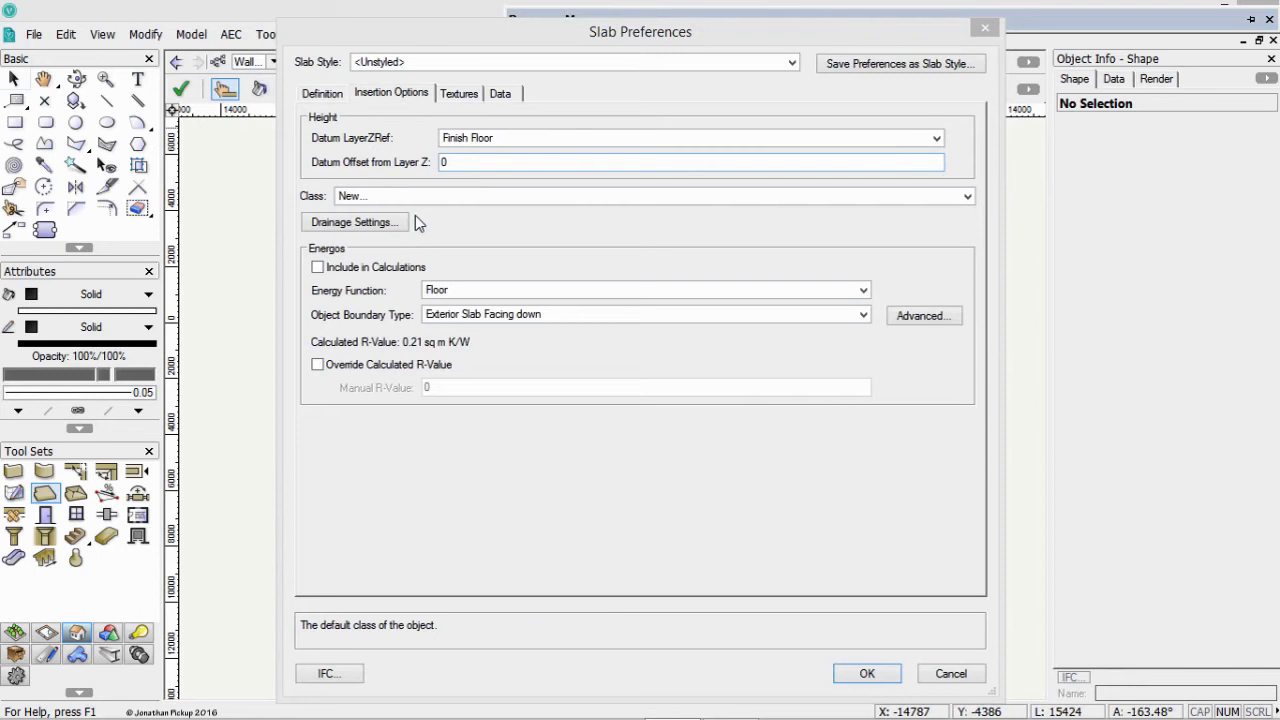
key(BackSpace)
text(St)
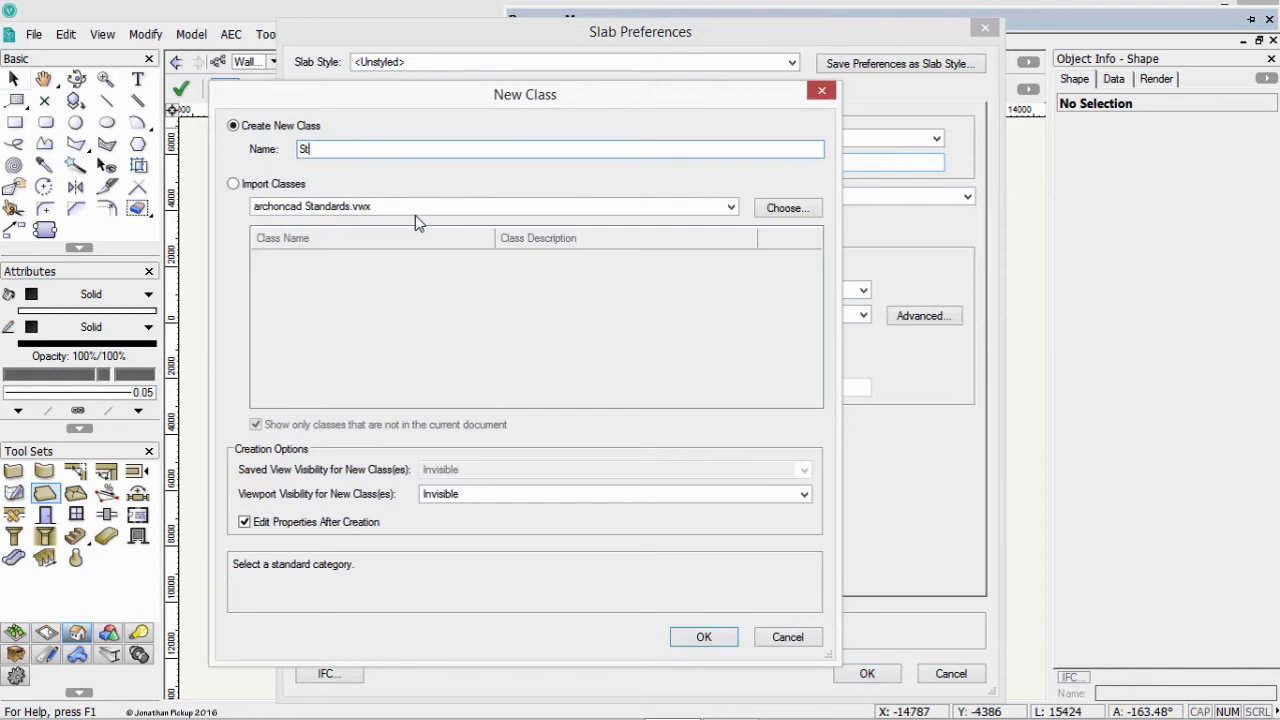
text(ructure-Slab)
click(702, 637)
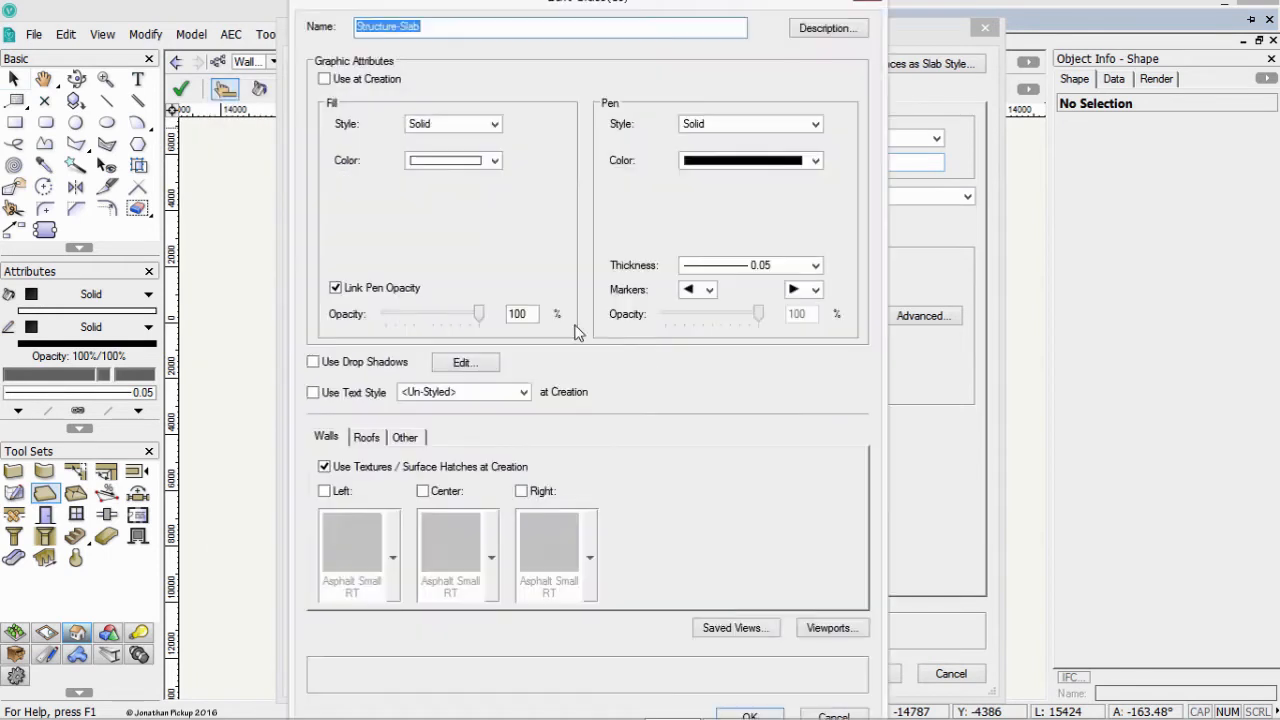
Set the Structure-Slab class to use its graphic attributes at creation, with a pen thickness of 0.35
click(334, 79)
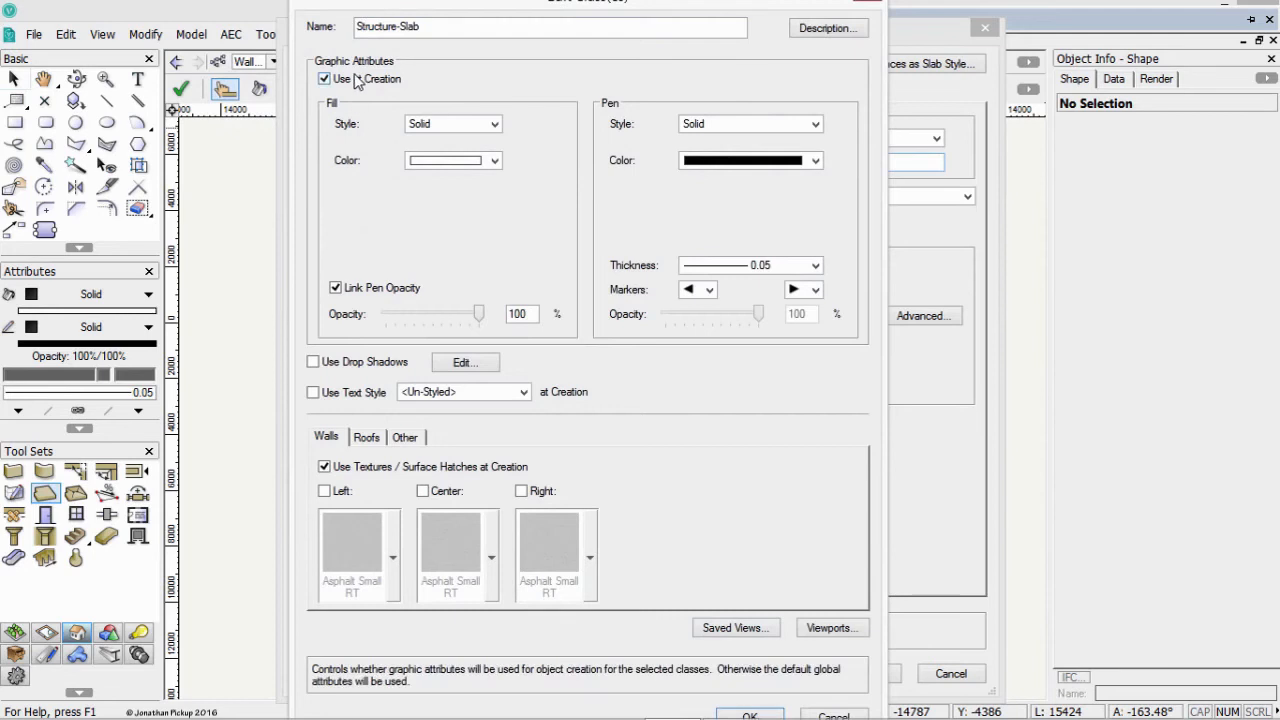
click(440, 164)
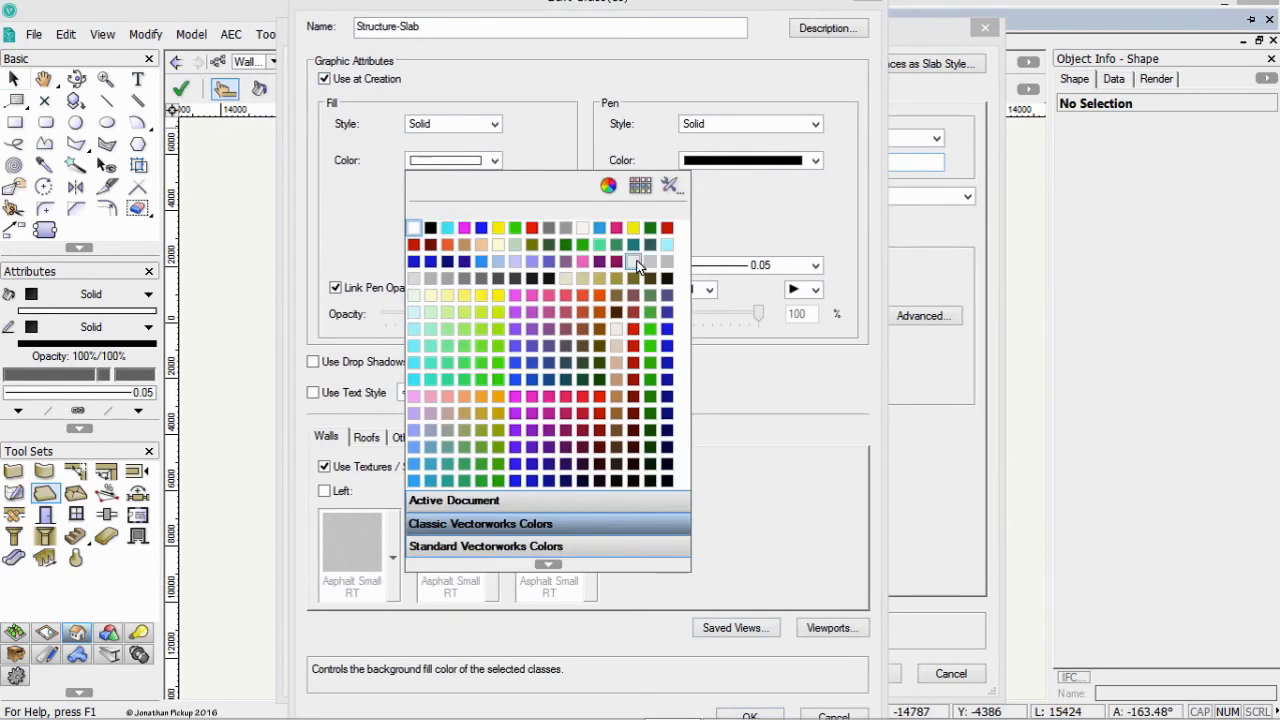
click(521, 110)
click(721, 262)
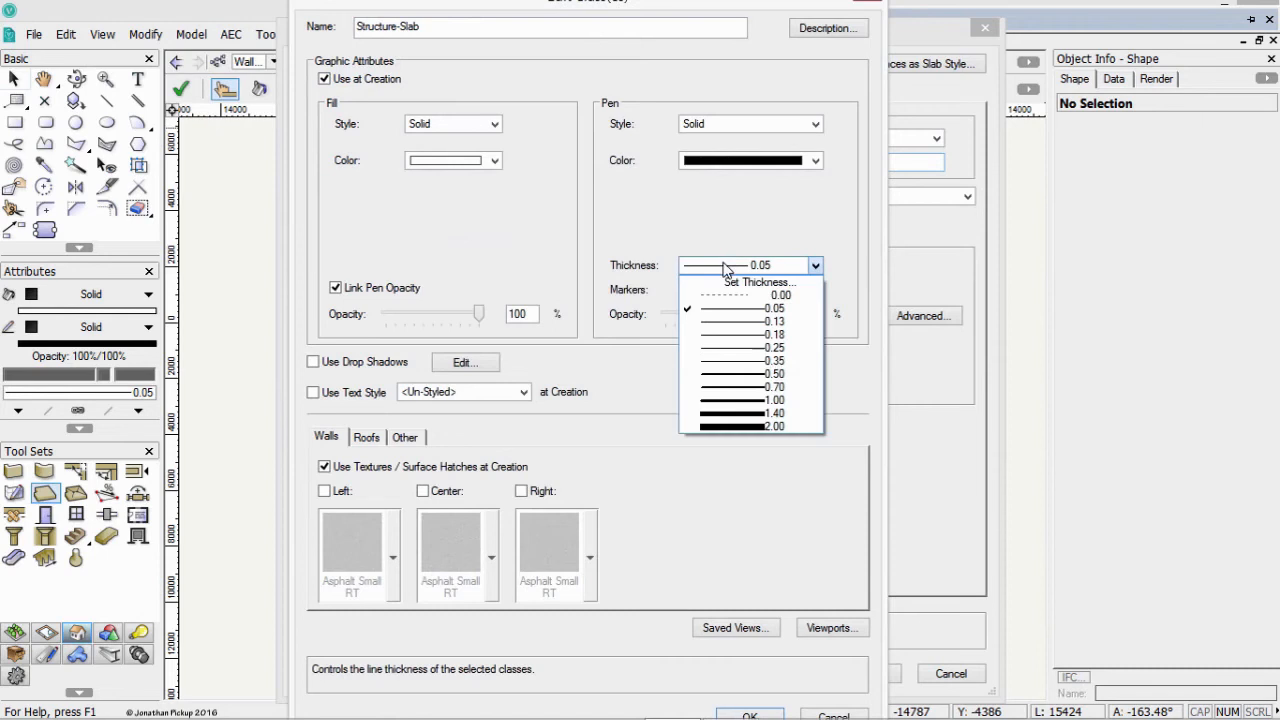
click(735, 361)
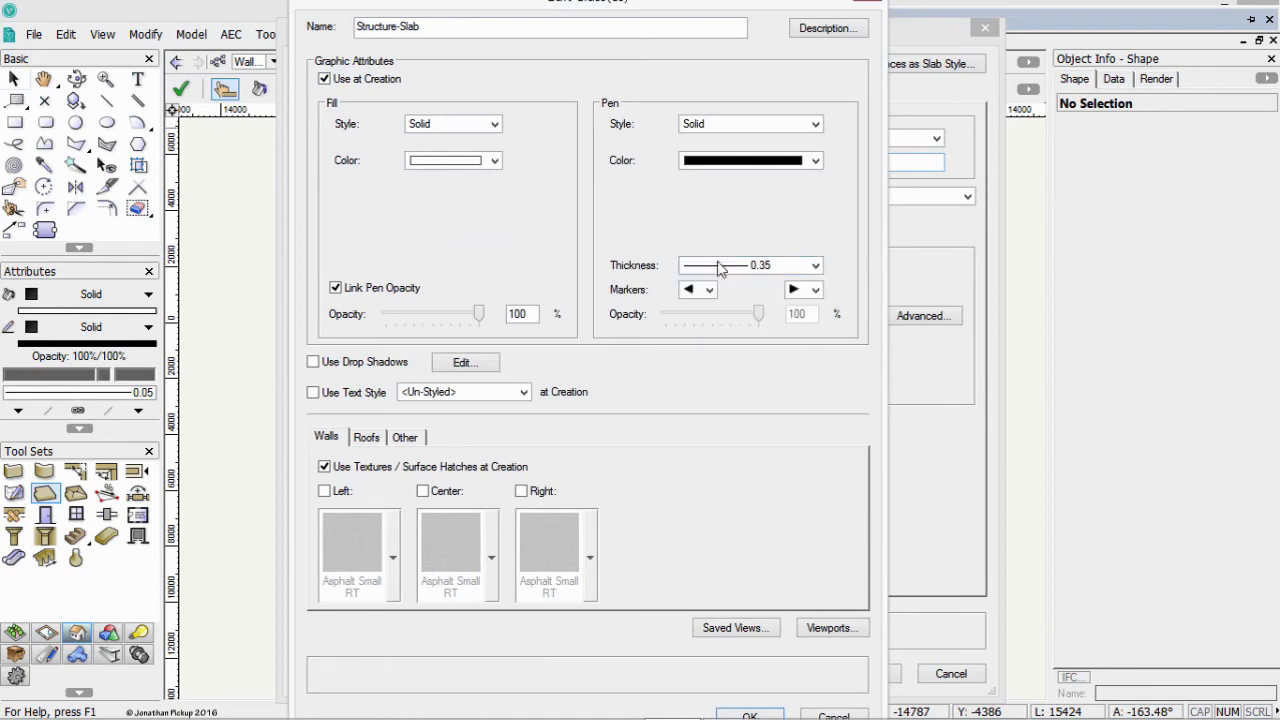
Assign the Concrete <Surf Hatch> texture to the Structure-Slab class for other objects and save the class settings
click(410, 440)
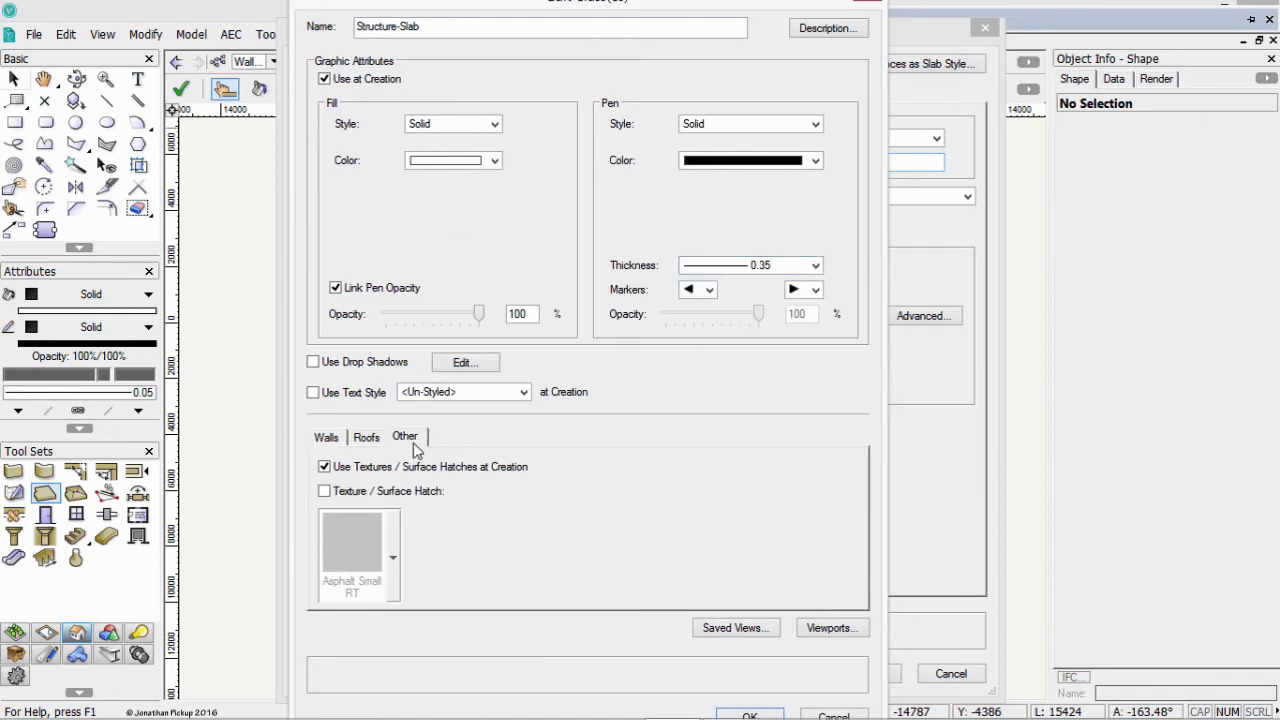
click(324, 491)
click(347, 542)
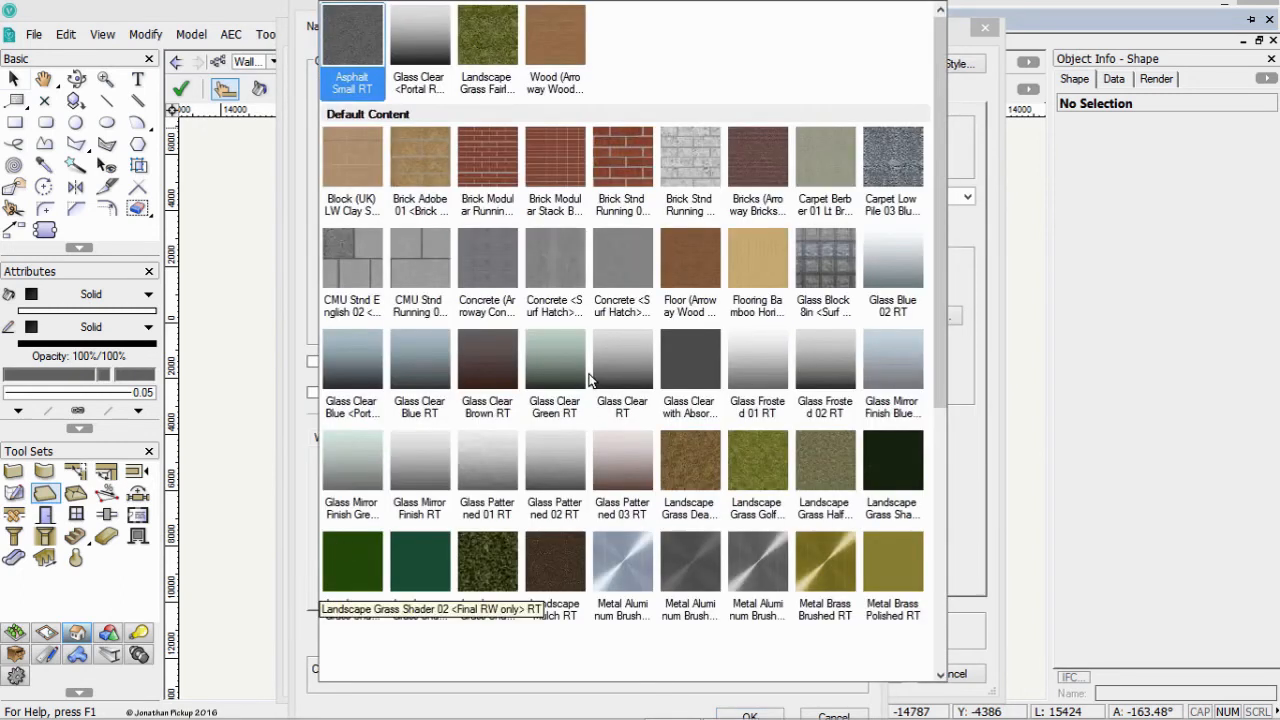
drag(940, 188, 932, 395)
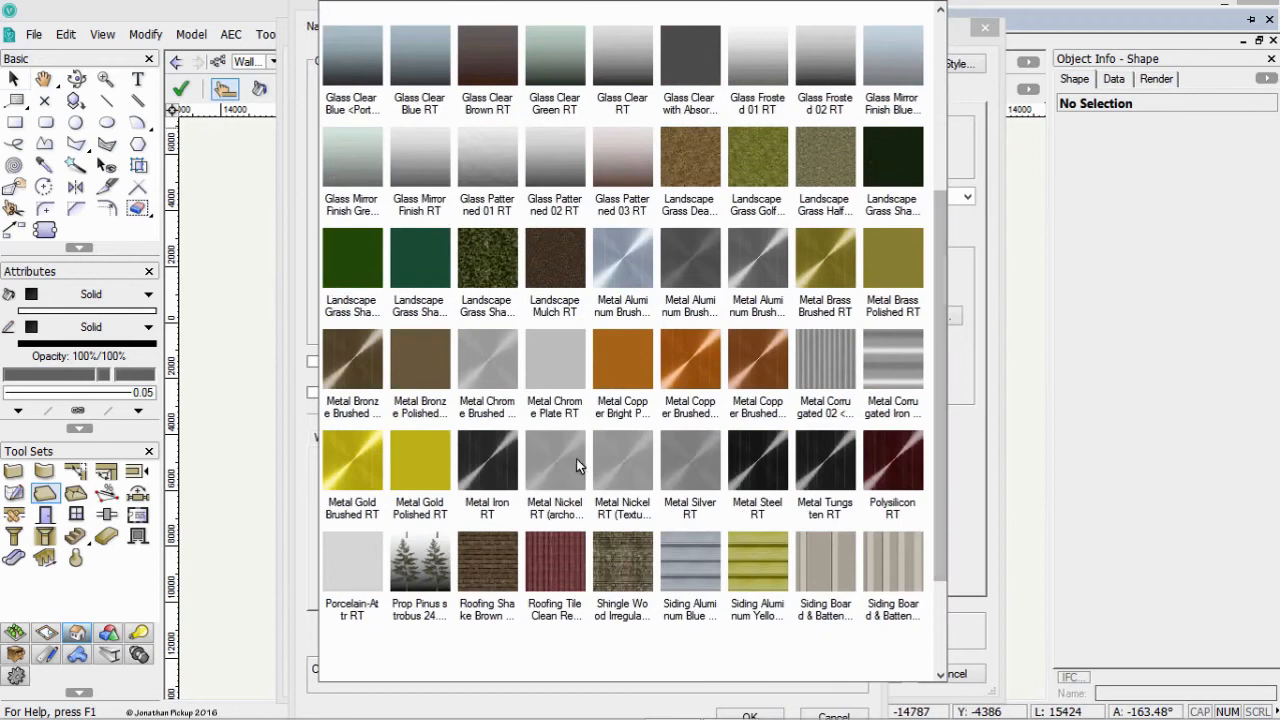
scroll(575, 335, up, 1)
scroll(572, 328, up, 1)
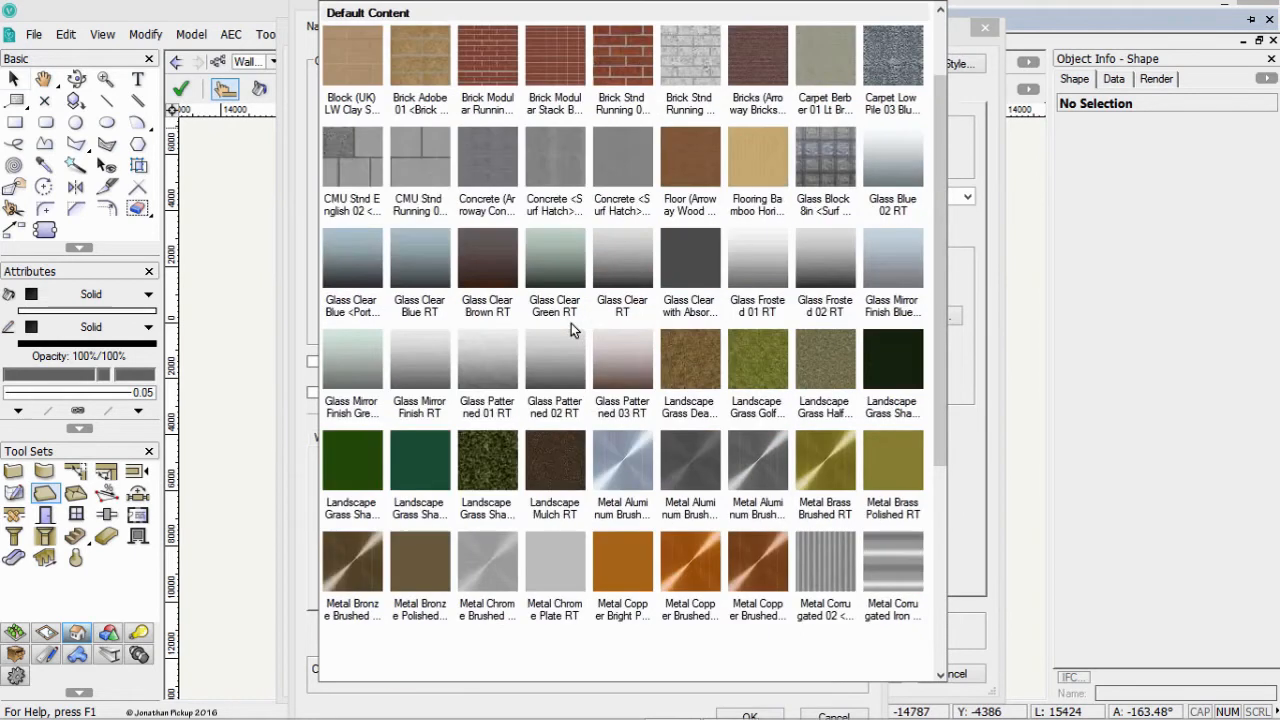
click(549, 160)
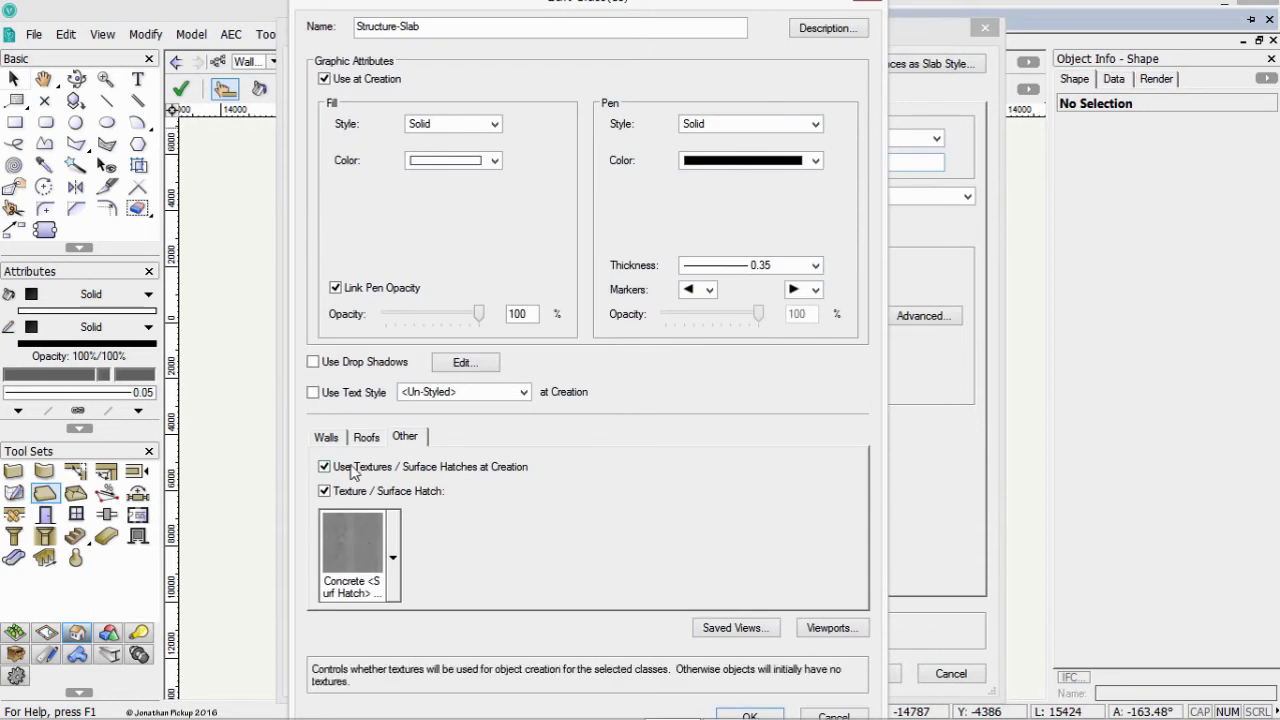
click(749, 714)
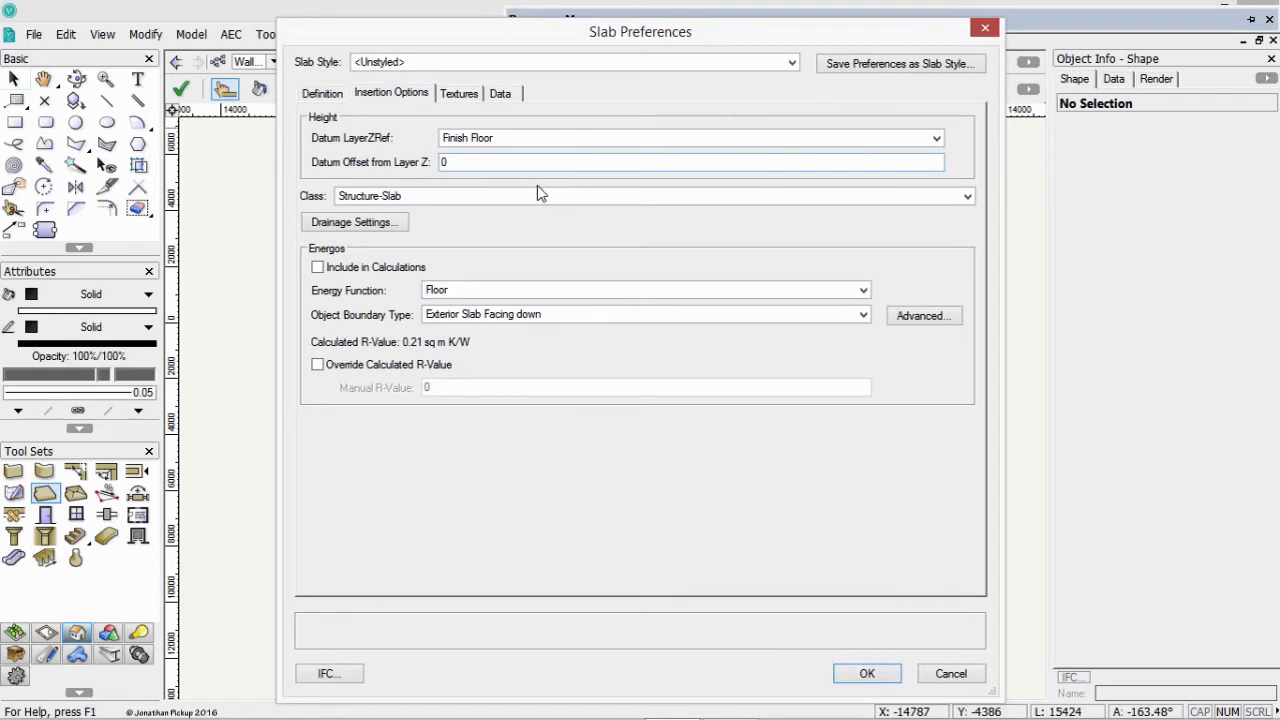
Save the slab preferences as a slab style named 150mm Slab - Floor and accept the preferences
click(843, 64)
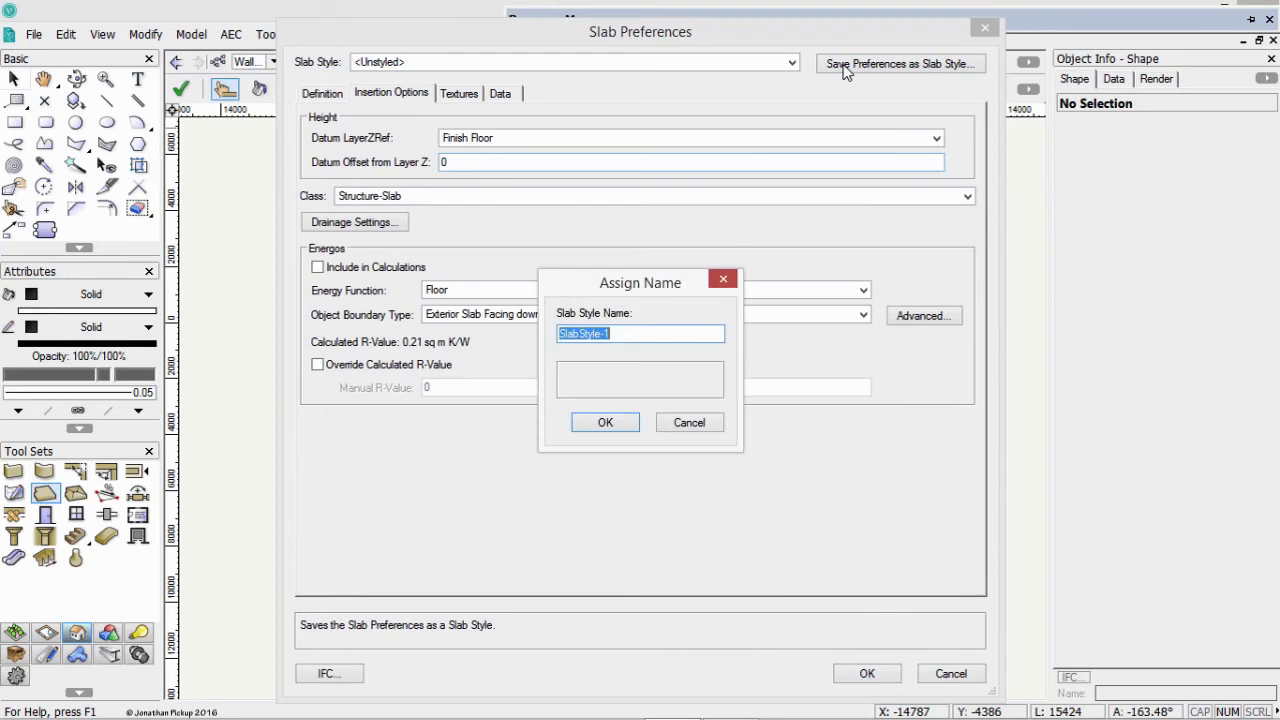
text(150mm)
key(Return)
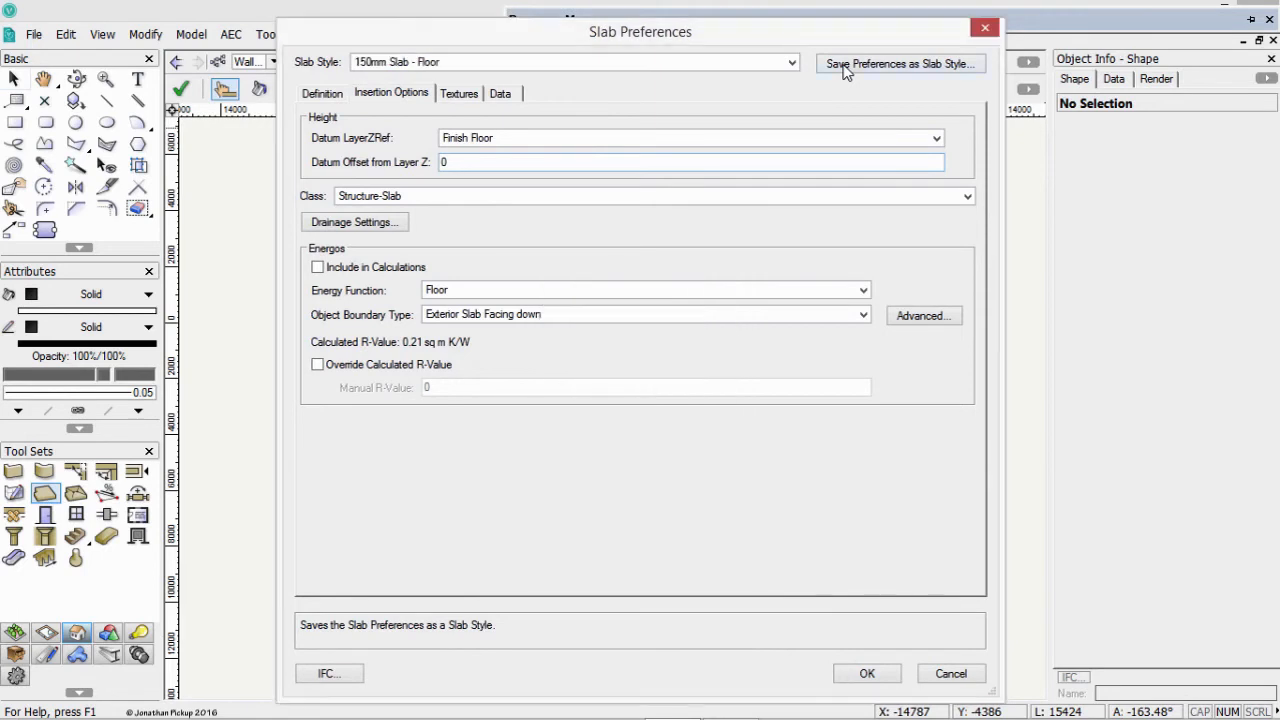
click(867, 673)
Create a slab from the picked walls, using every exterior wall around the floor plan's perimeter as its boundary
click(454, 423)
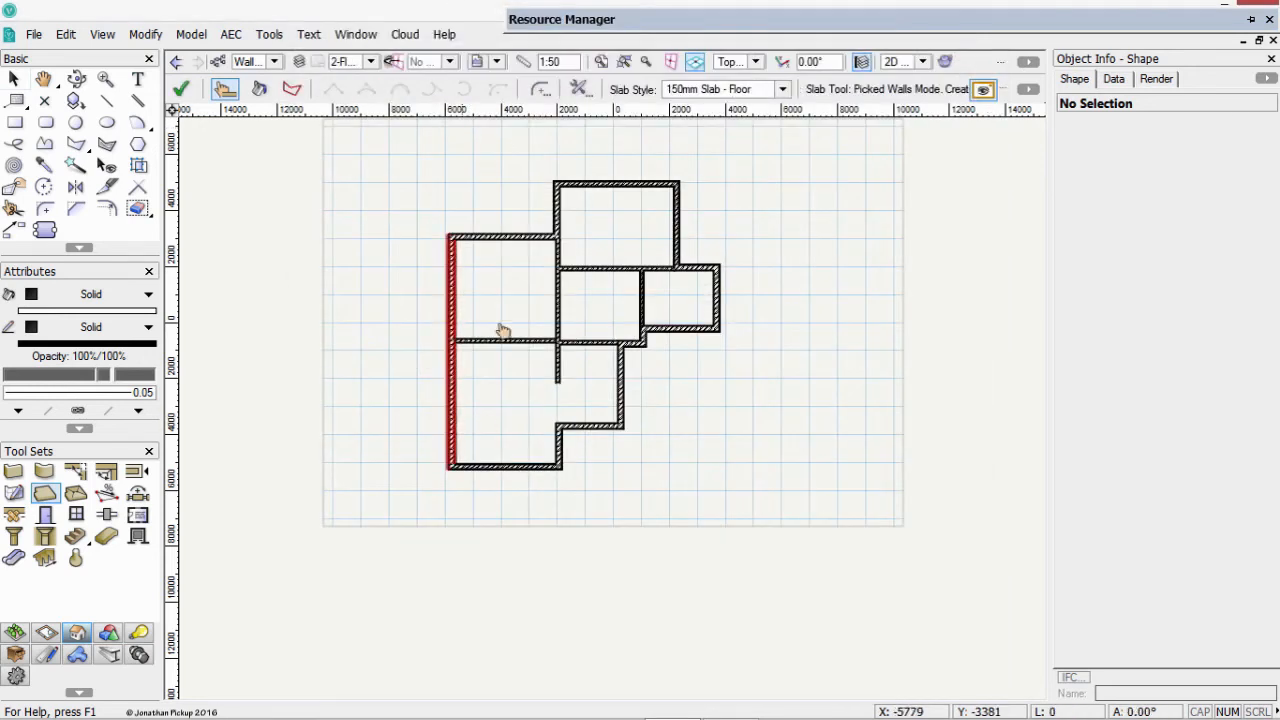
click(507, 237)
click(557, 208)
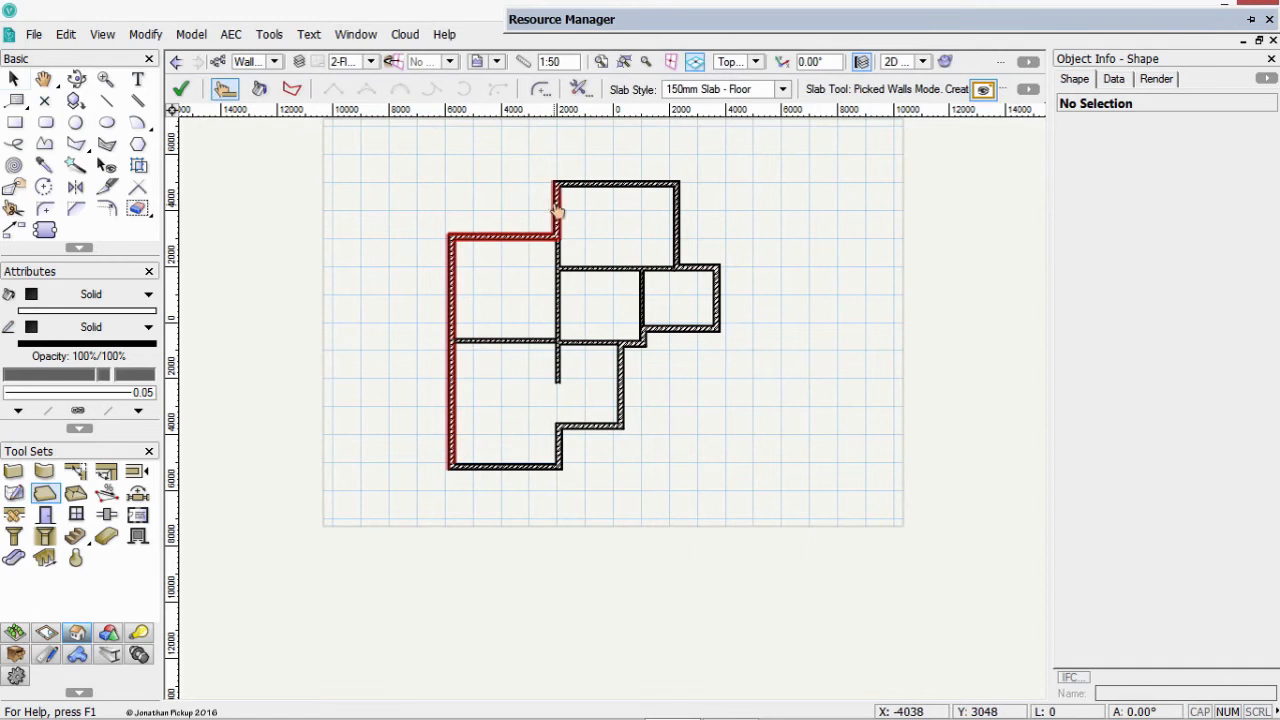
click(578, 190)
click(676, 222)
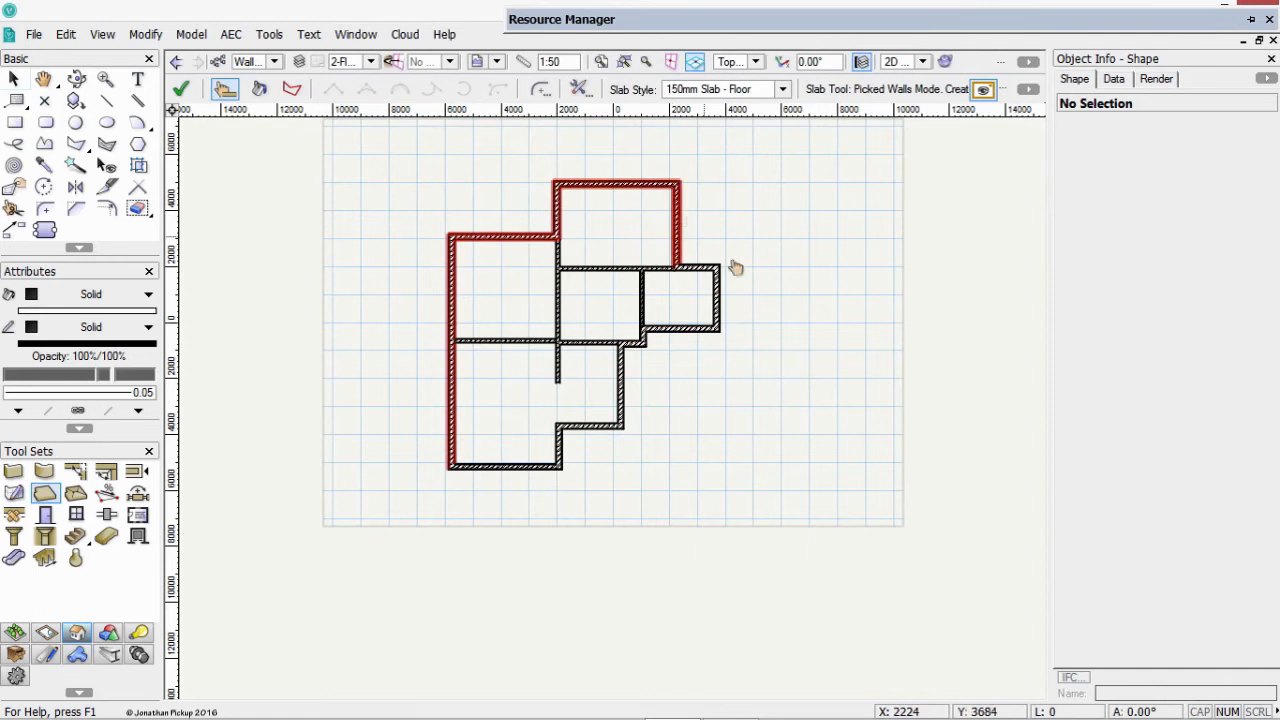
click(698, 270)
click(717, 304)
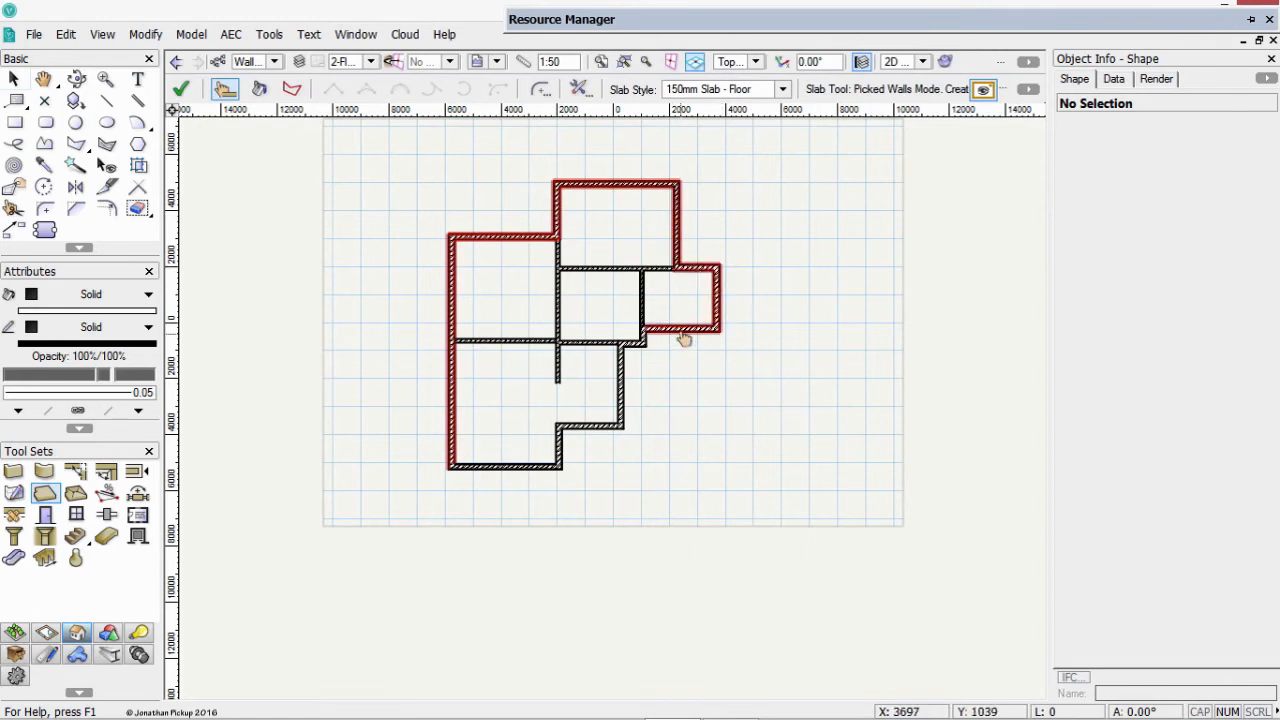
click(684, 330)
click(641, 339)
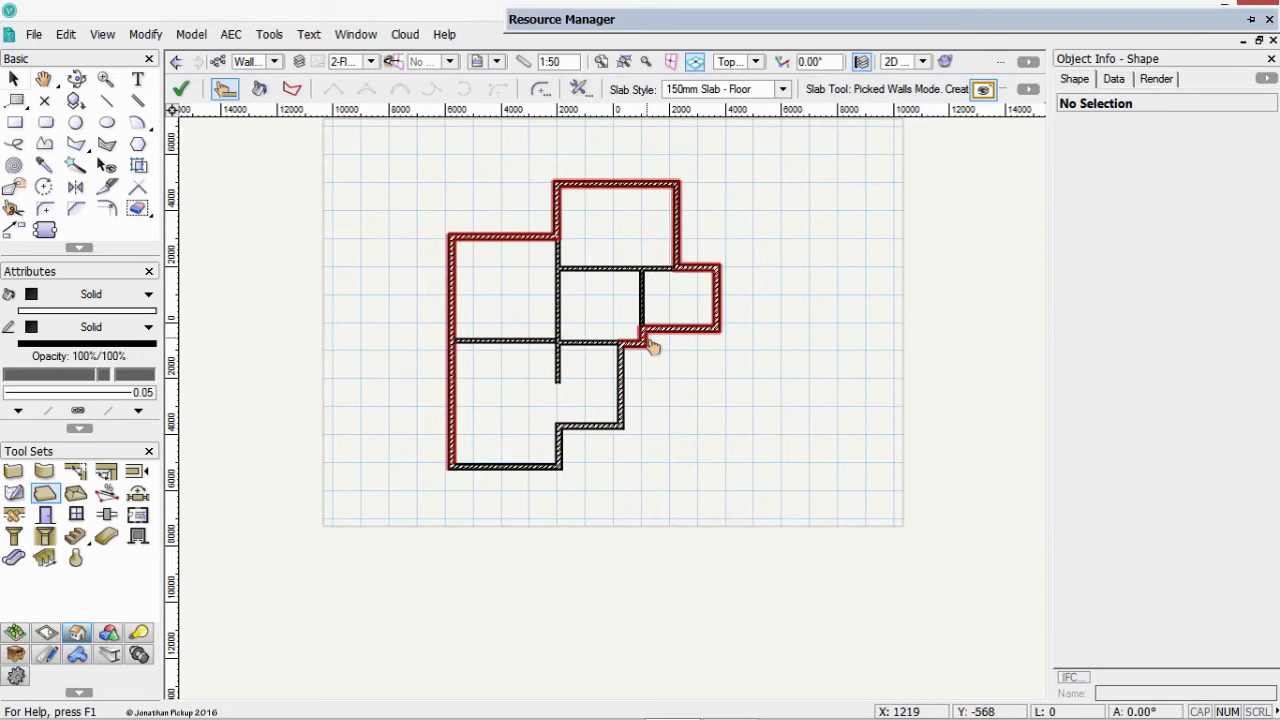
click(623, 388)
click(586, 428)
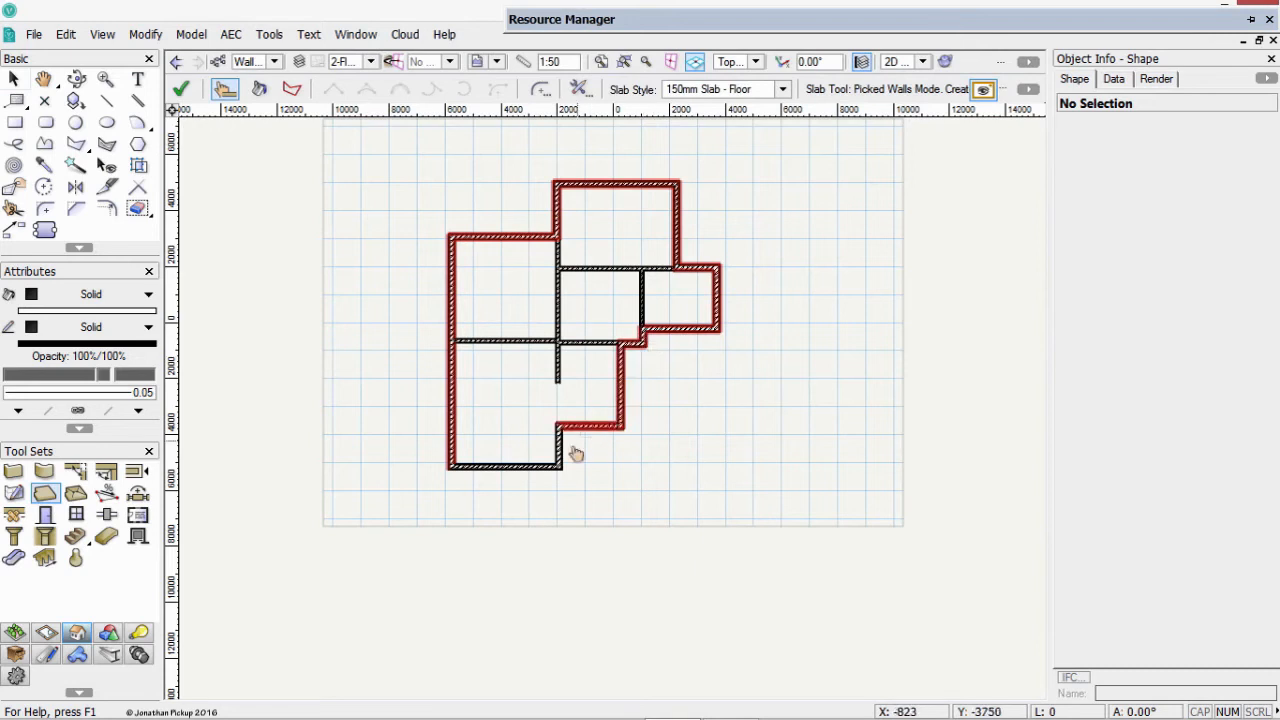
click(560, 450)
click(514, 470)
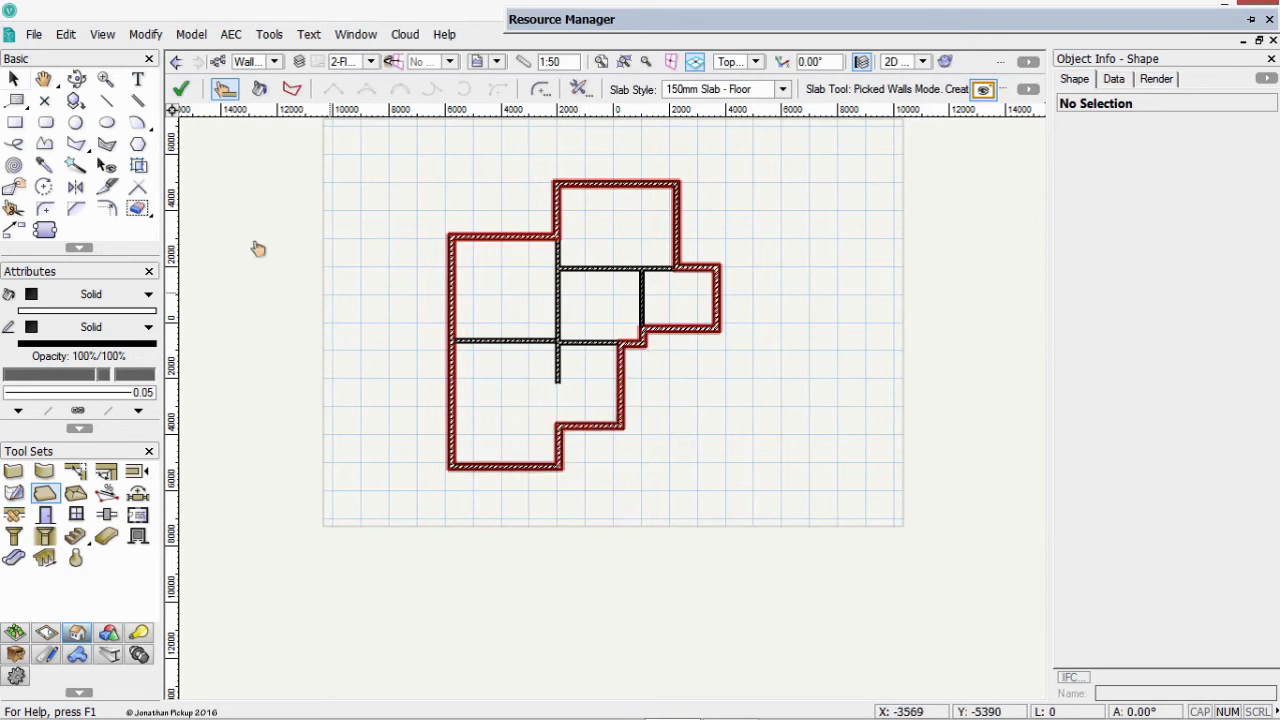
click(181, 89)
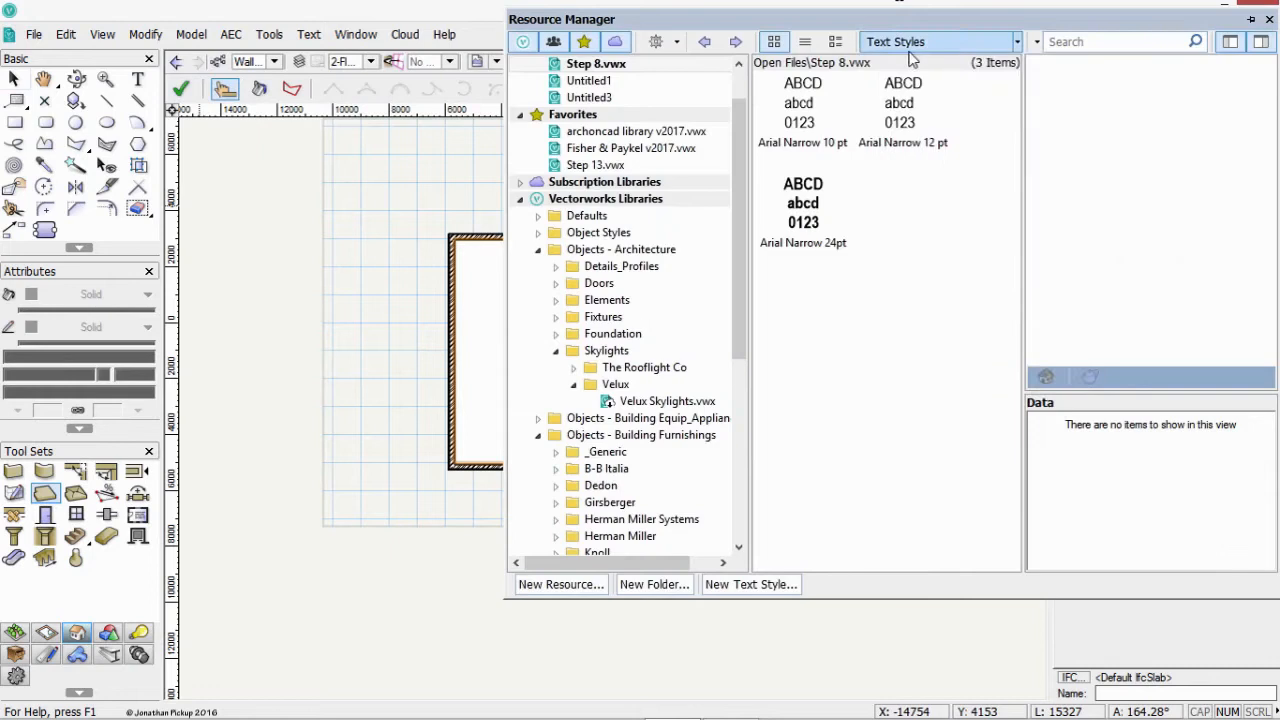
Find the 150mm Slab - Floor style among the file's slab styles and open its 150 mm component for editing
click(912, 45)
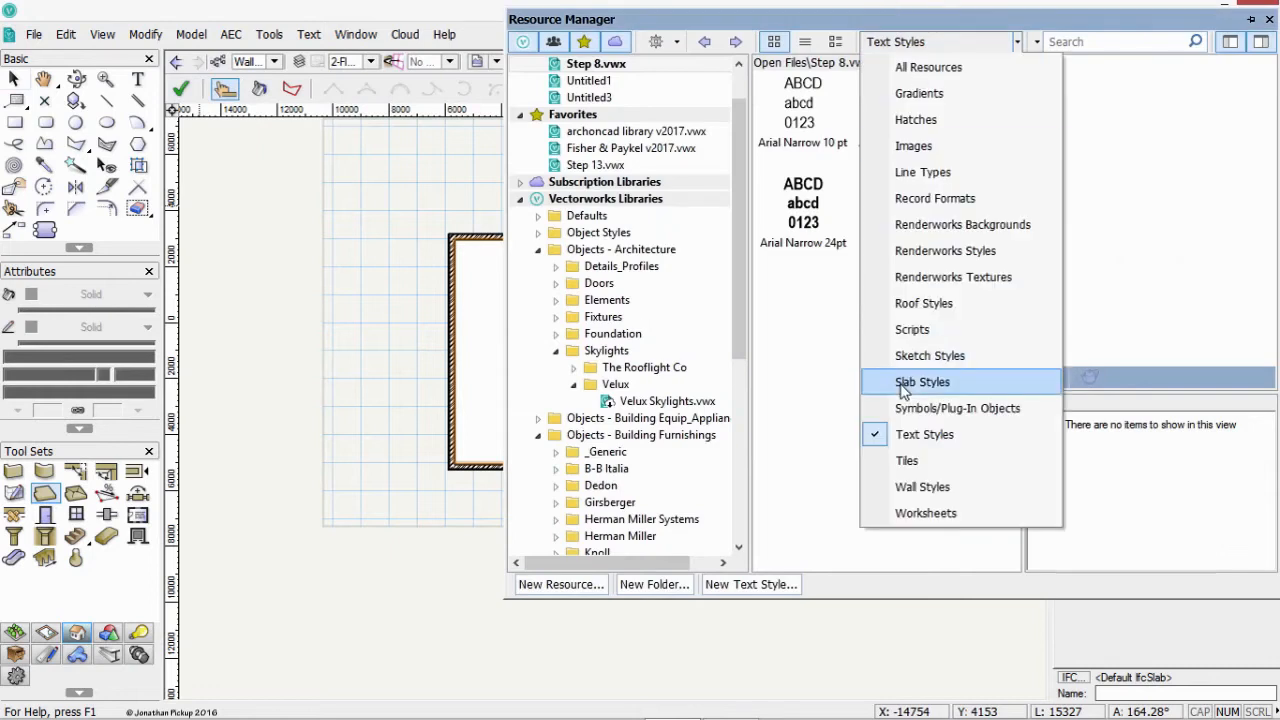
click(903, 383)
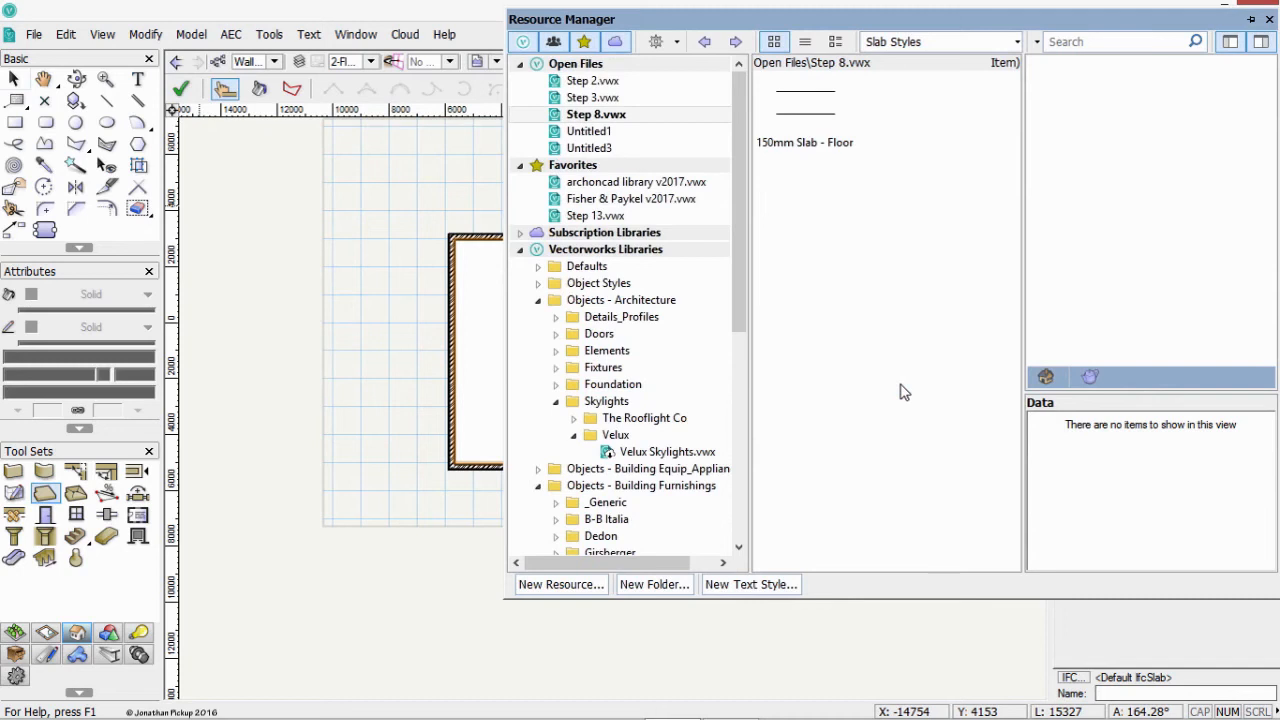
scroll(640, 300, down, 6)
right_click(805, 110)
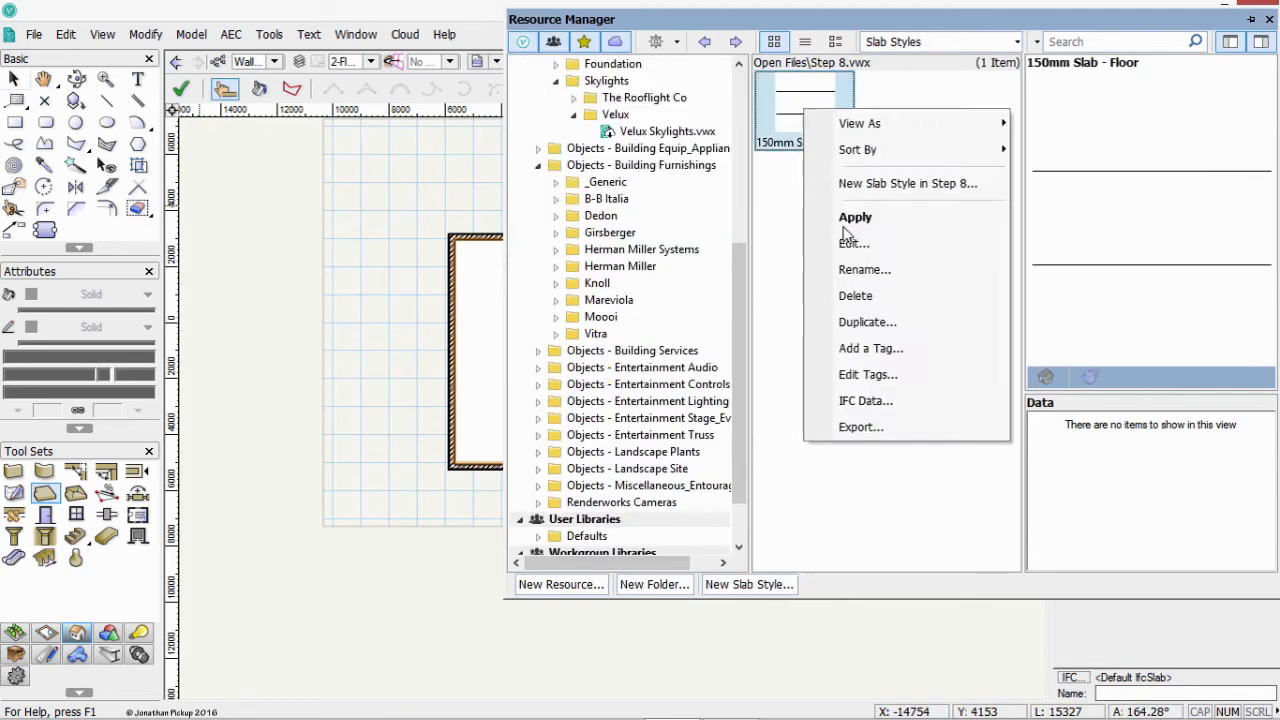
click(846, 244)
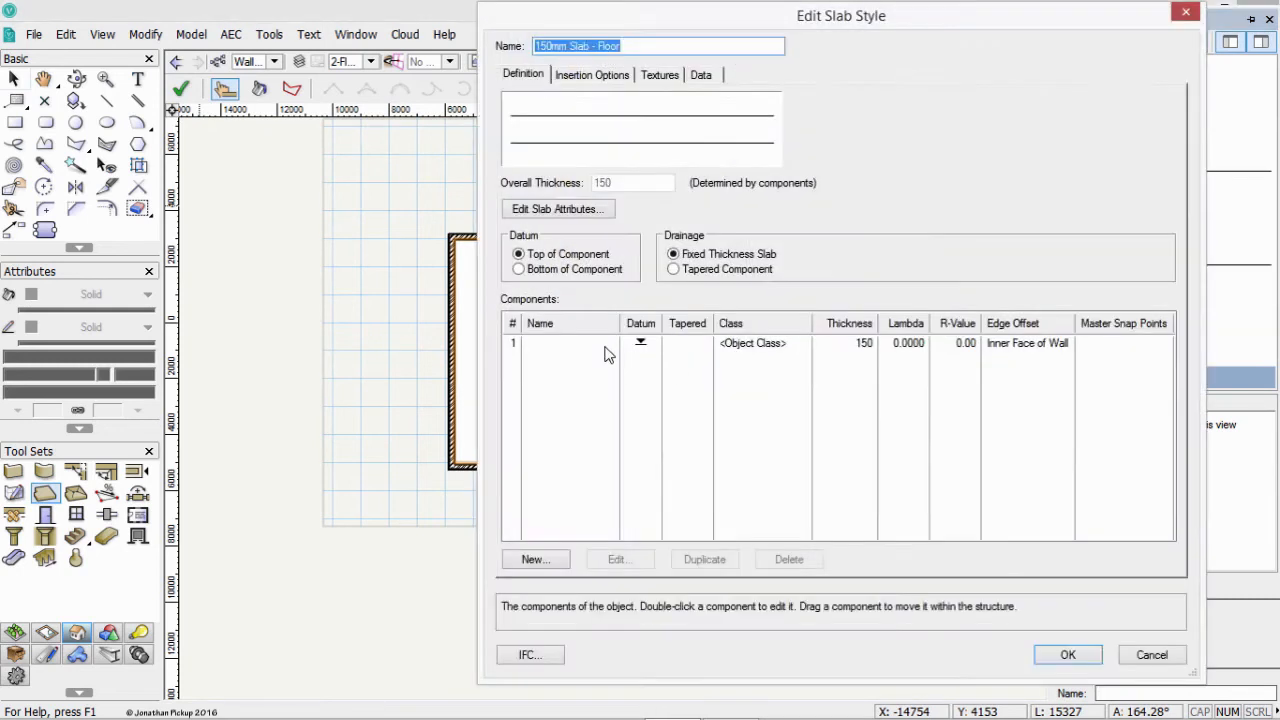
click(604, 350)
double_click(604, 345)
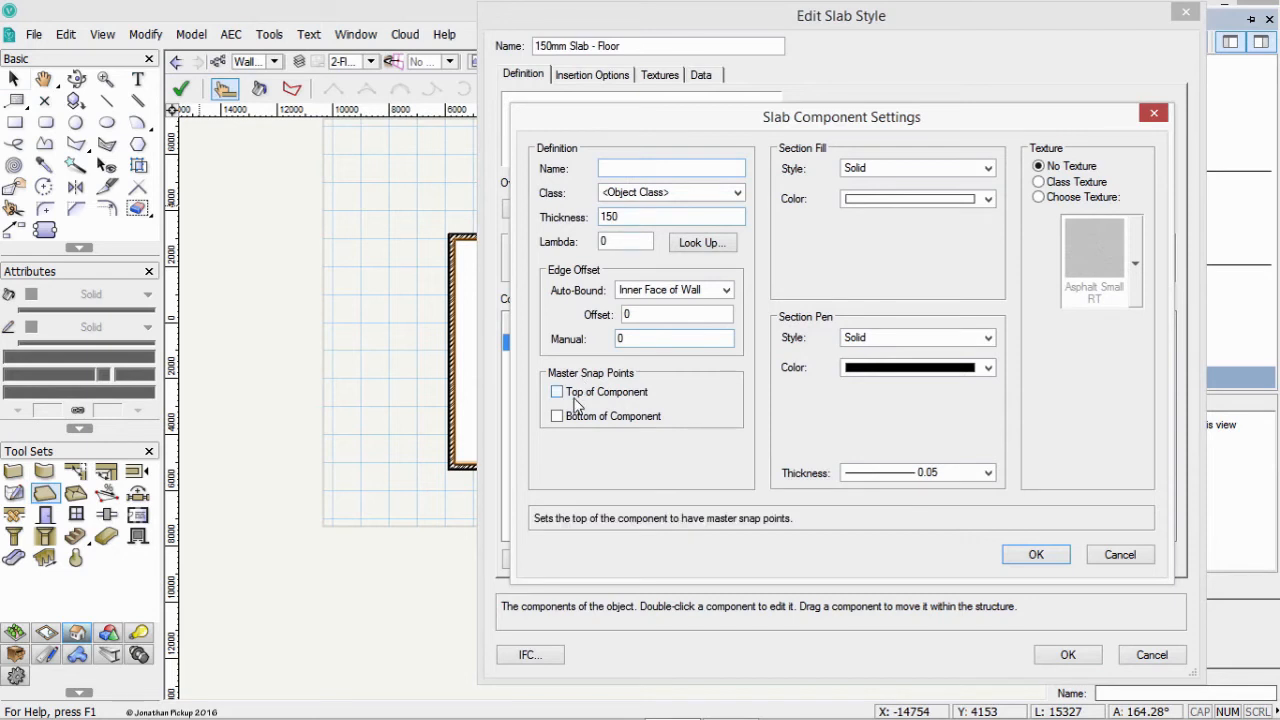
Try Outer Face of Inner Wall Component and Inner Face of Wall Core as the slab component's auto-bound edge offset
click(677, 292)
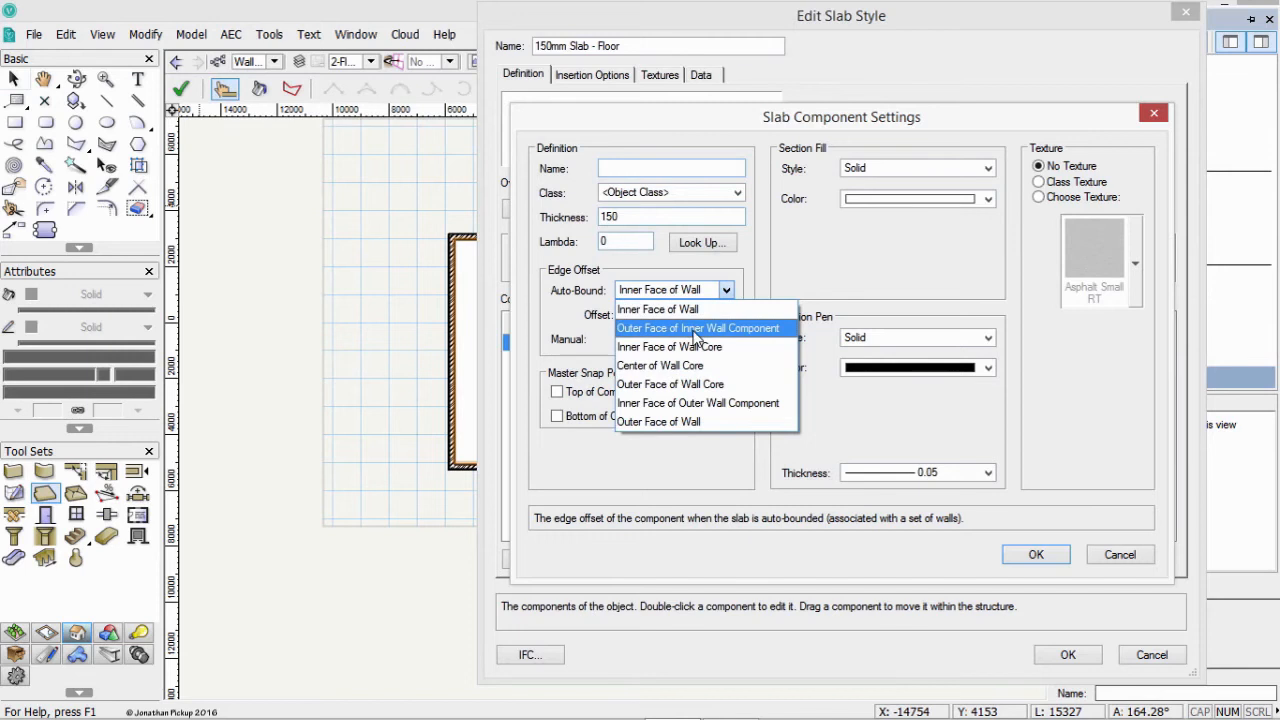
click(696, 328)
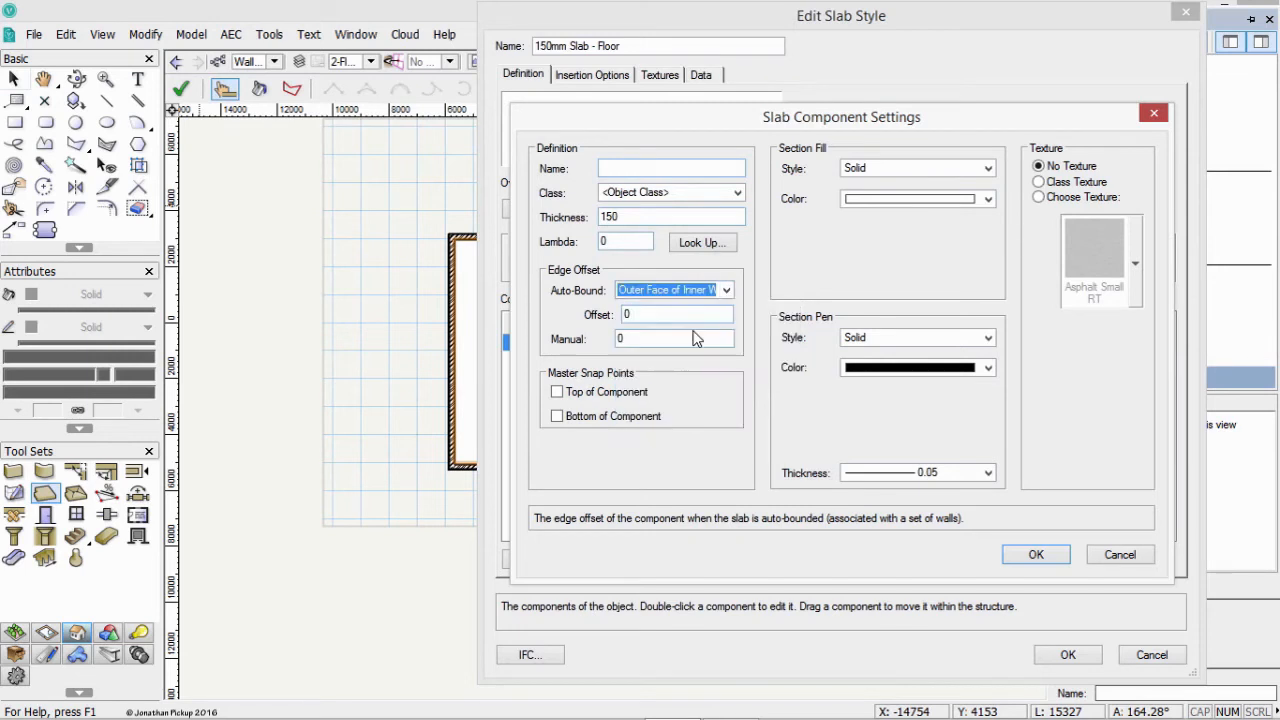
click(726, 290)
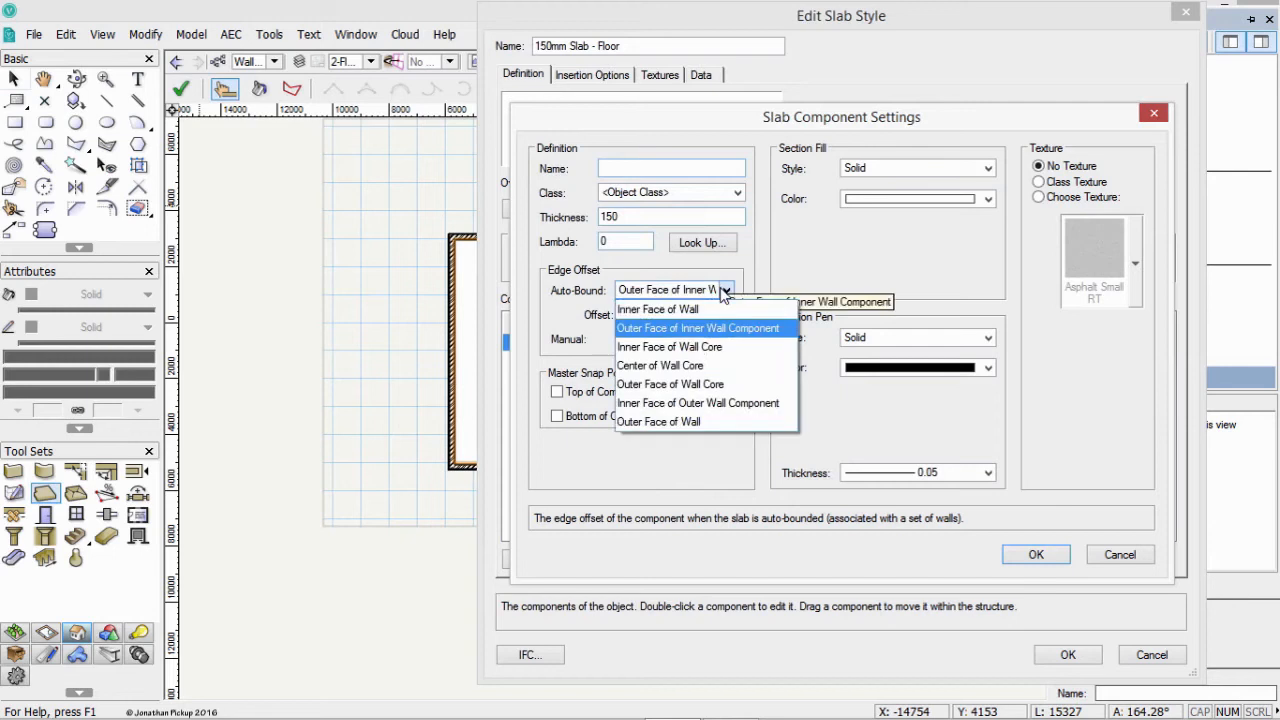
click(694, 347)
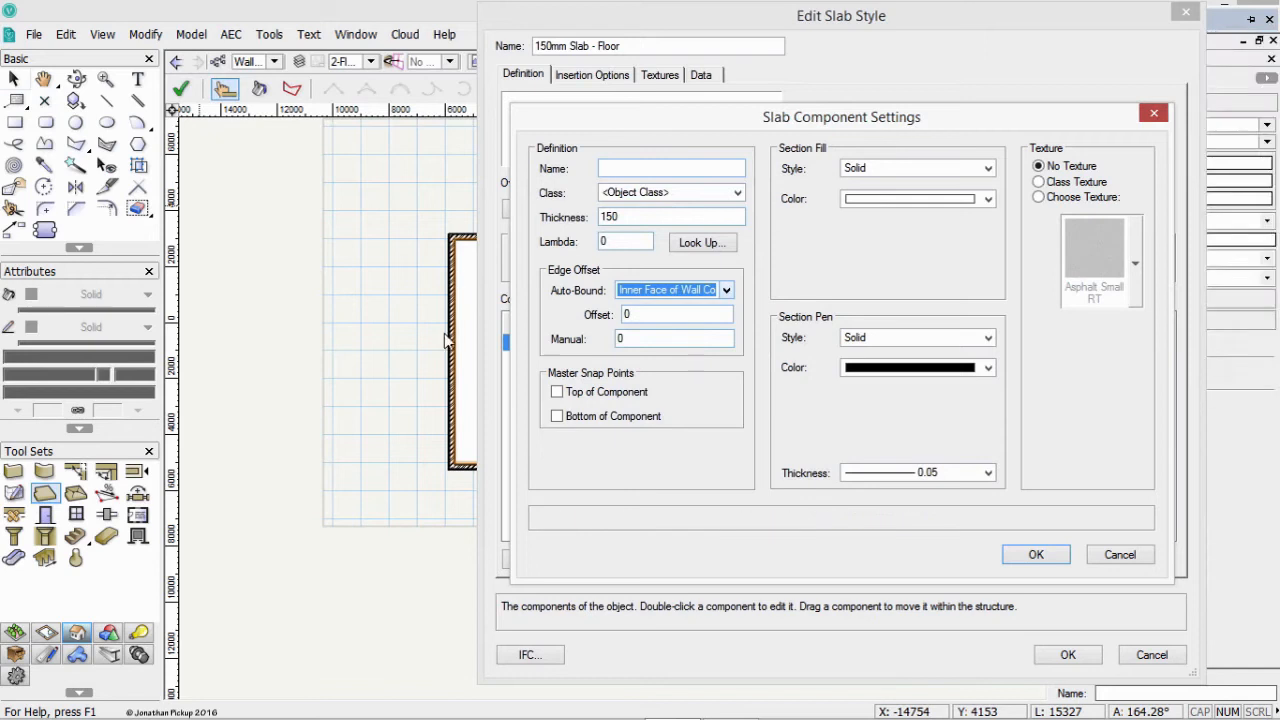
Set the component's auto-bound edge offset to Outer Face of Wall Core and update the existing slab with all replacement options enabled
click(725, 292)
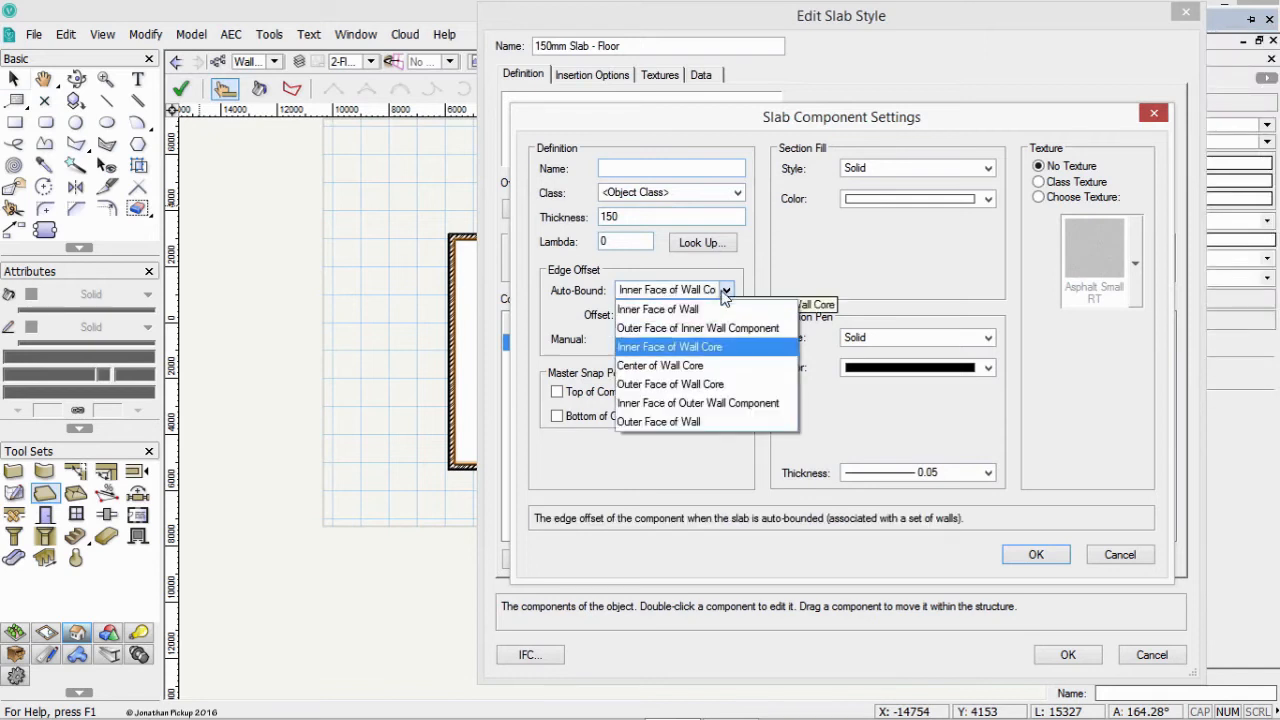
click(710, 385)
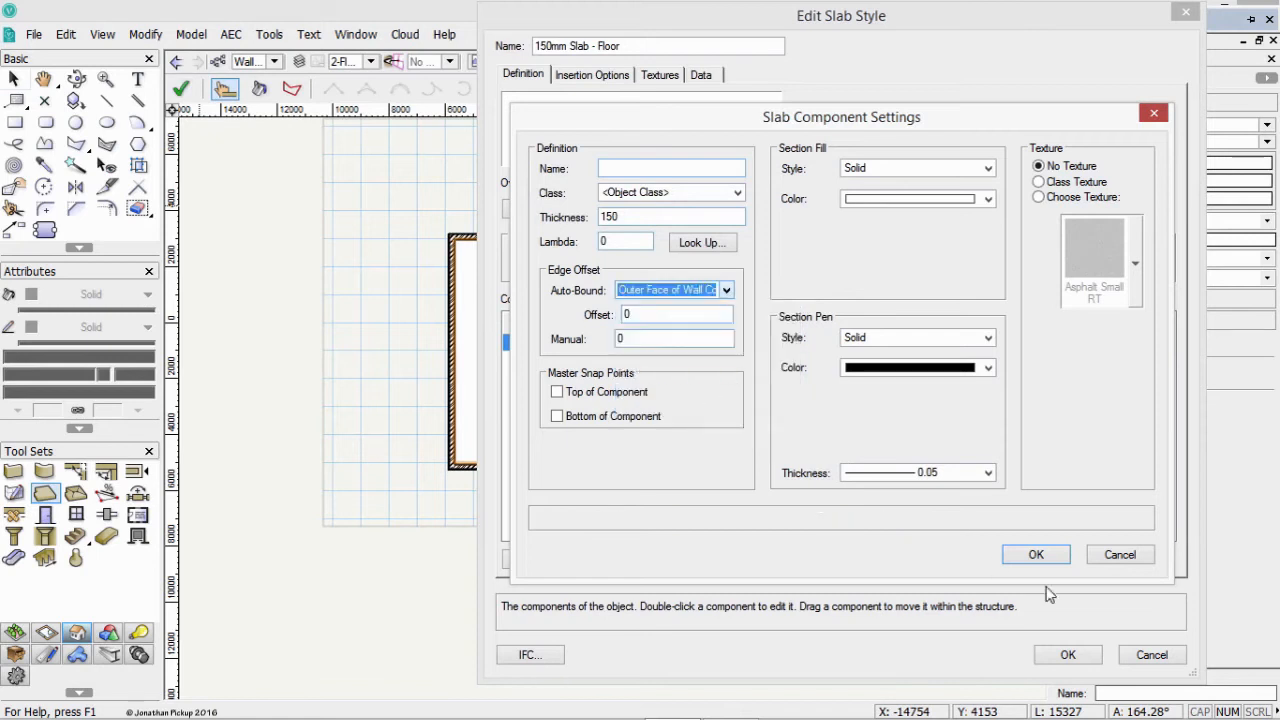
click(1036, 554)
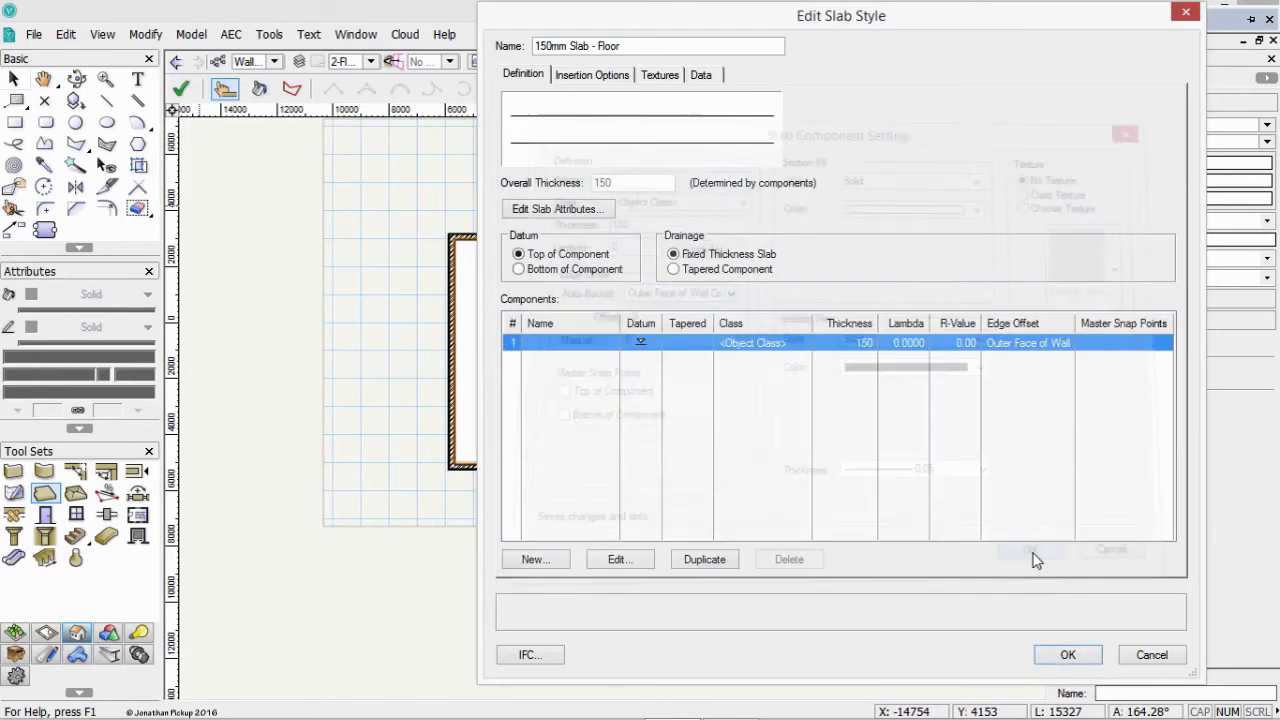
click(1068, 655)
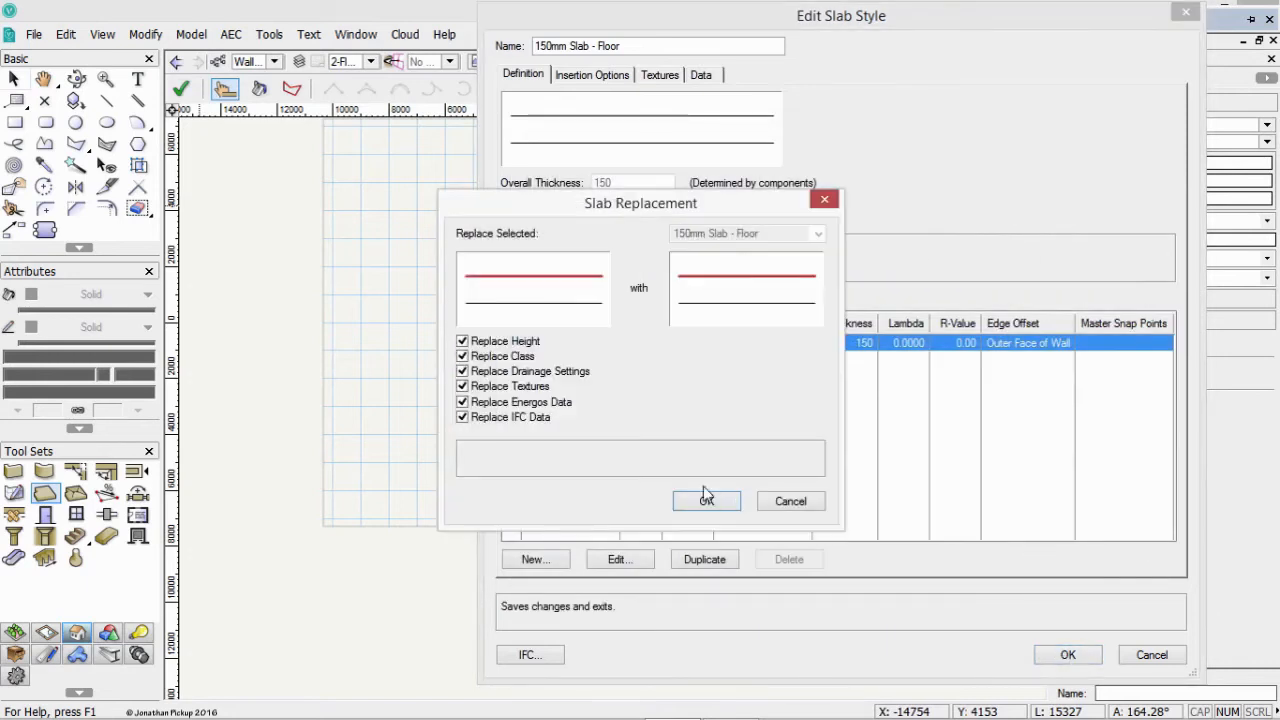
click(706, 499)
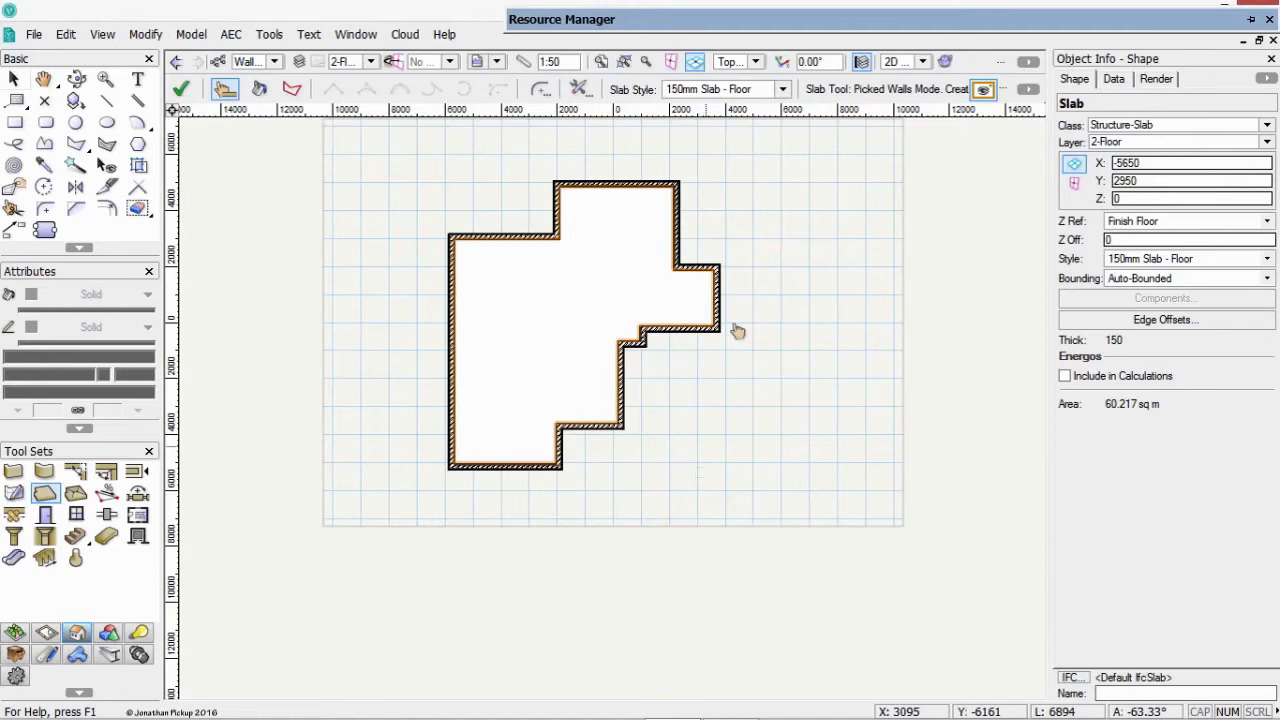
Show the file's wall styles in the Resource Manager and open the 190 External Block style for editing
mouse_move(812, 25)
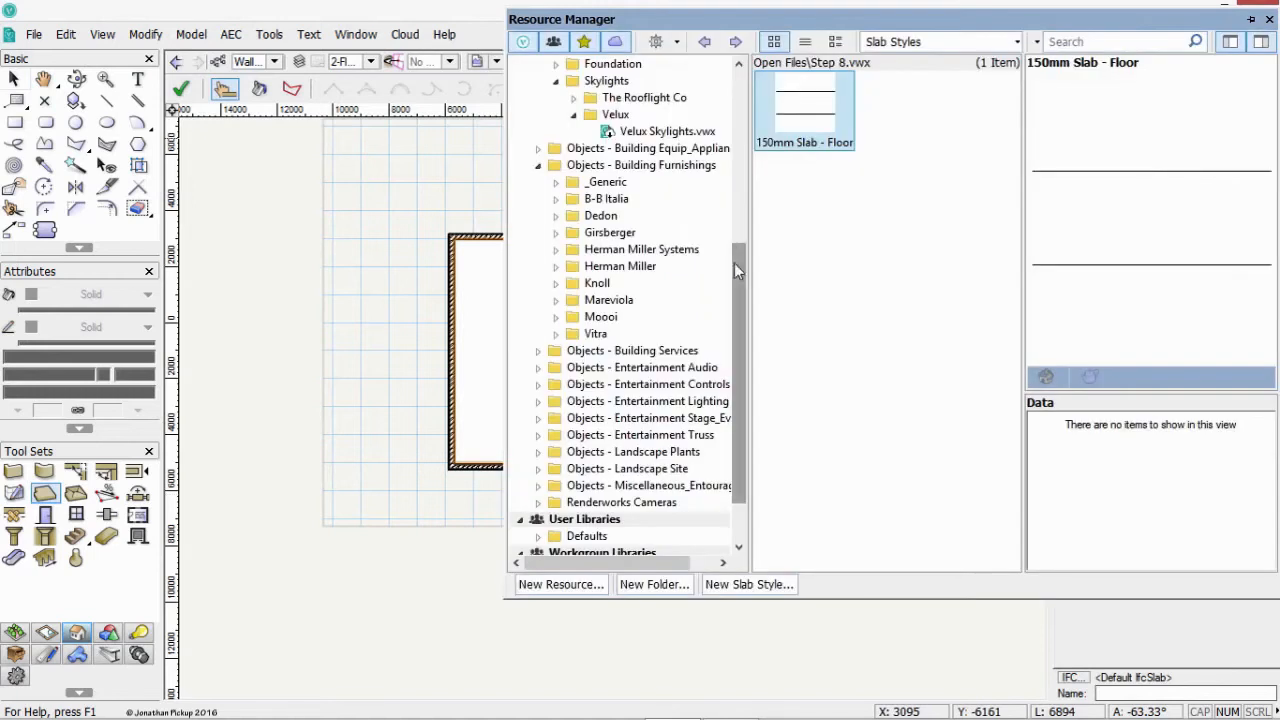
click(905, 42)
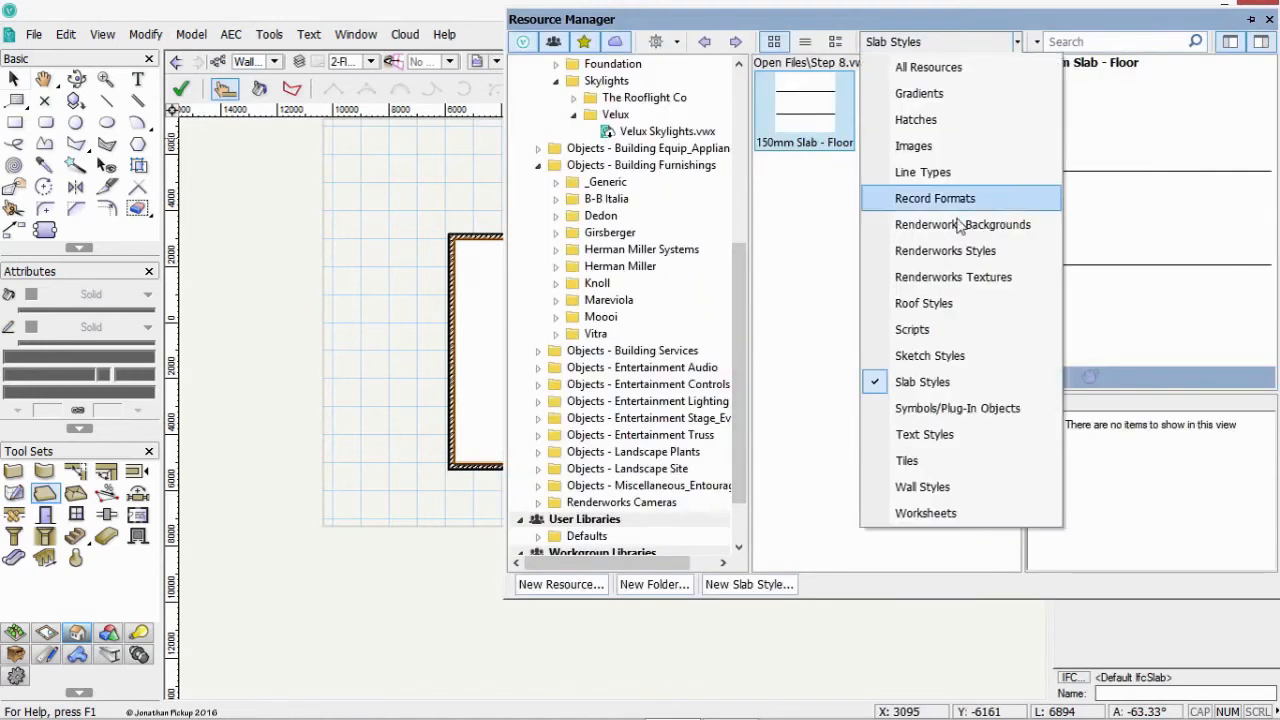
click(920, 487)
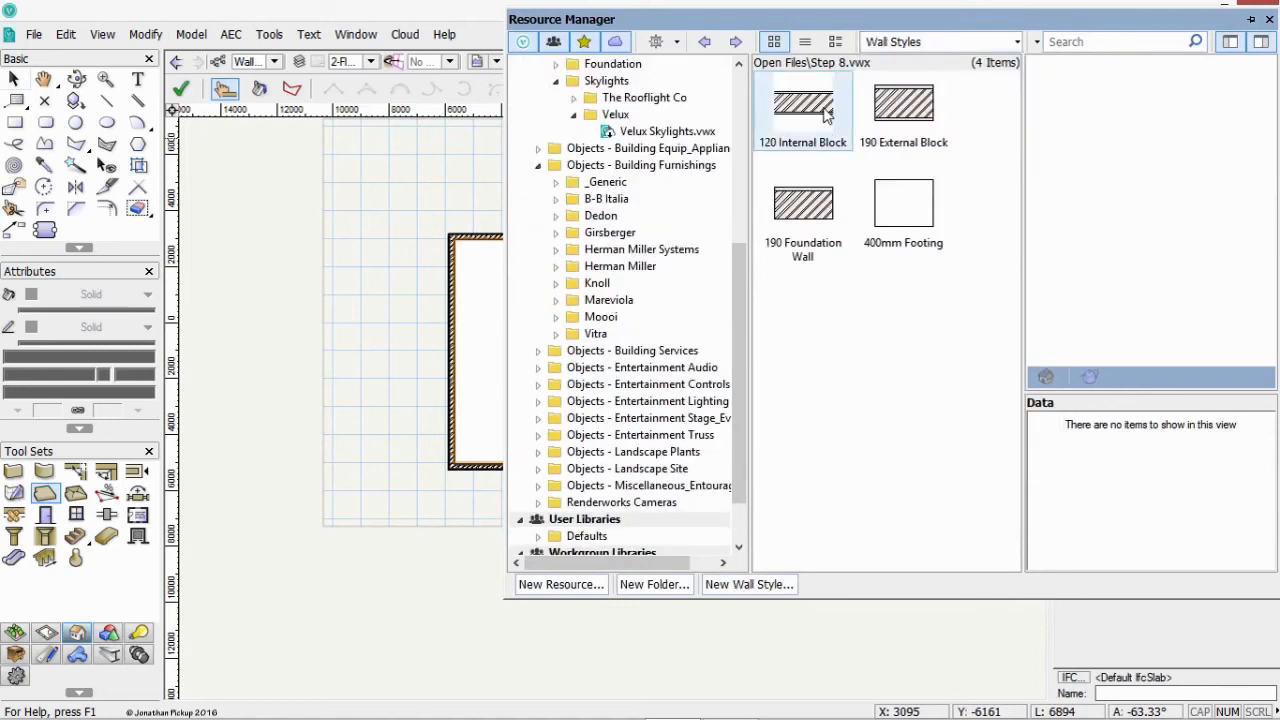
right_click(898, 106)
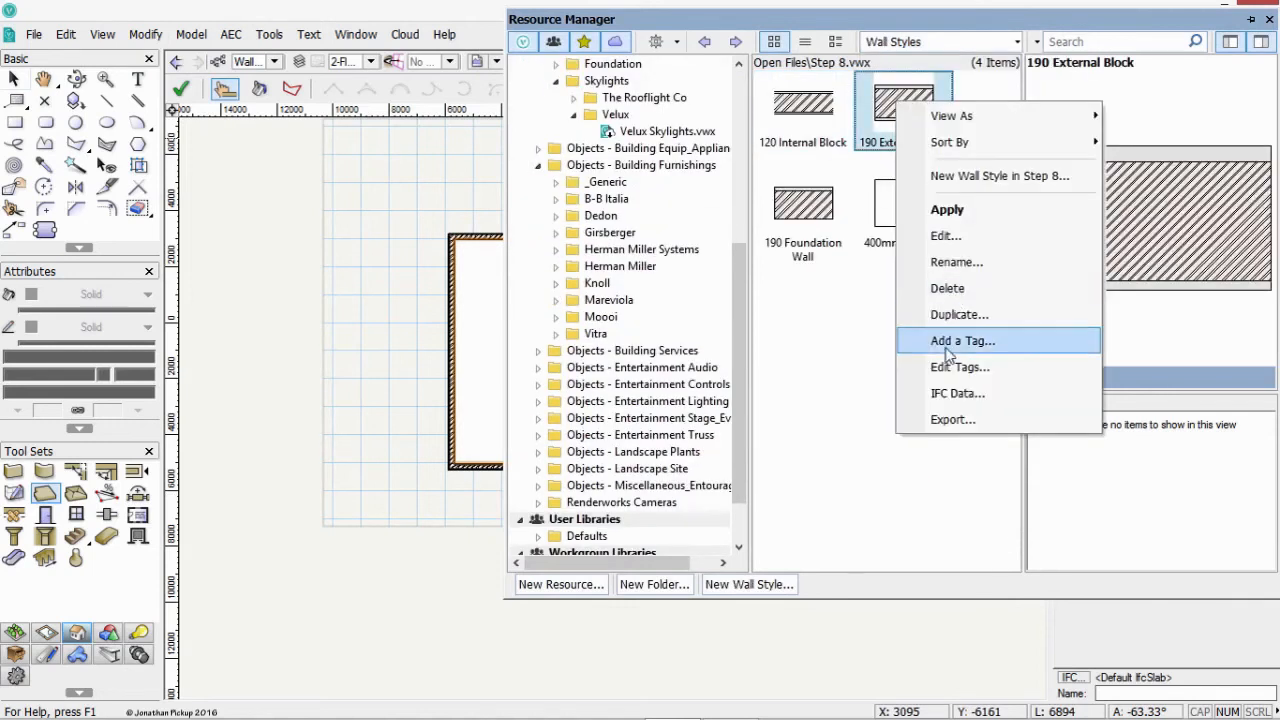
click(945, 237)
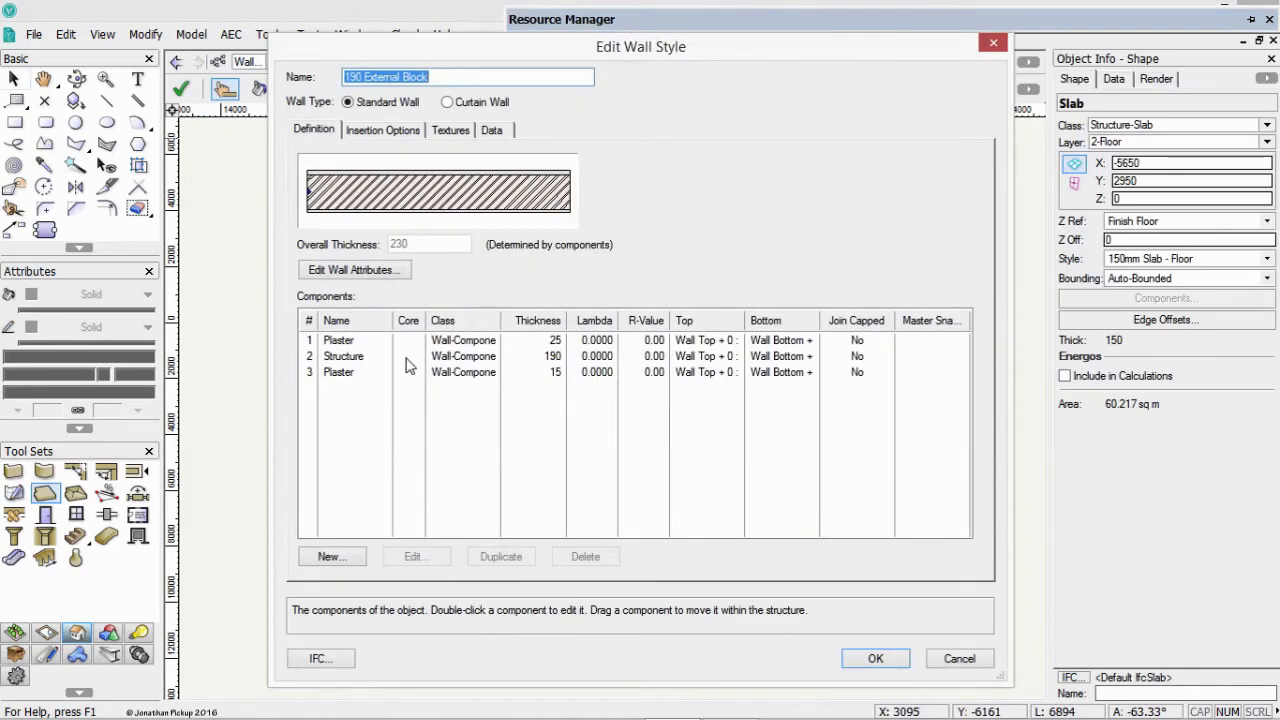
Mark the Structure component as the core of the 190 External Block wall style and accept the centre-line wall replacement
click(405, 358)
click(868, 659)
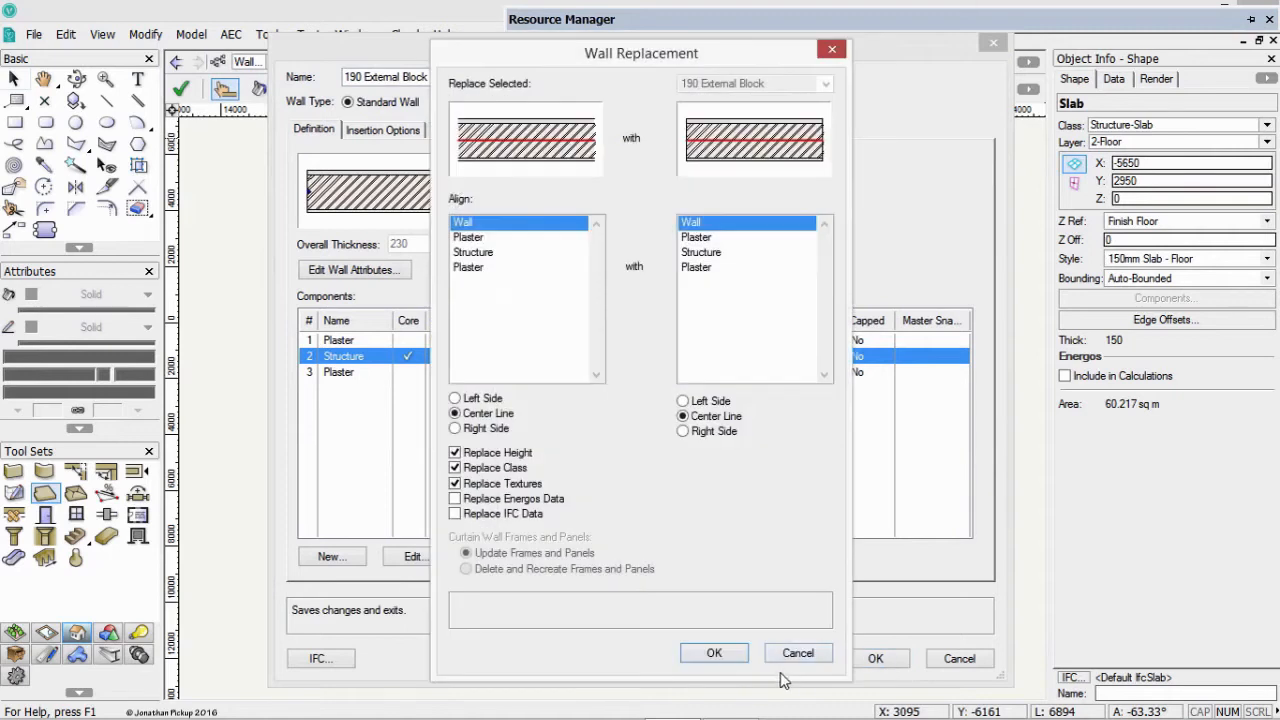
click(712, 652)
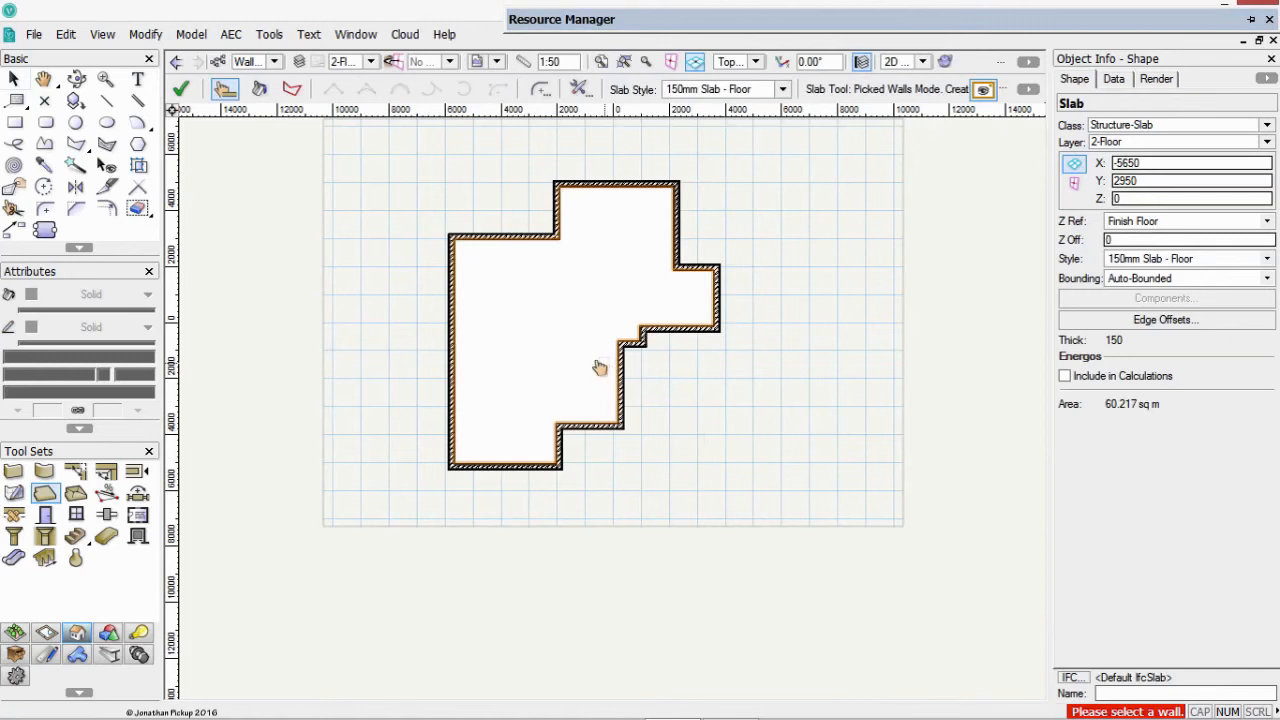
Open the selected slab's edge offsets and set Edge 1's reference to Outer face of wall core
click(14, 78)
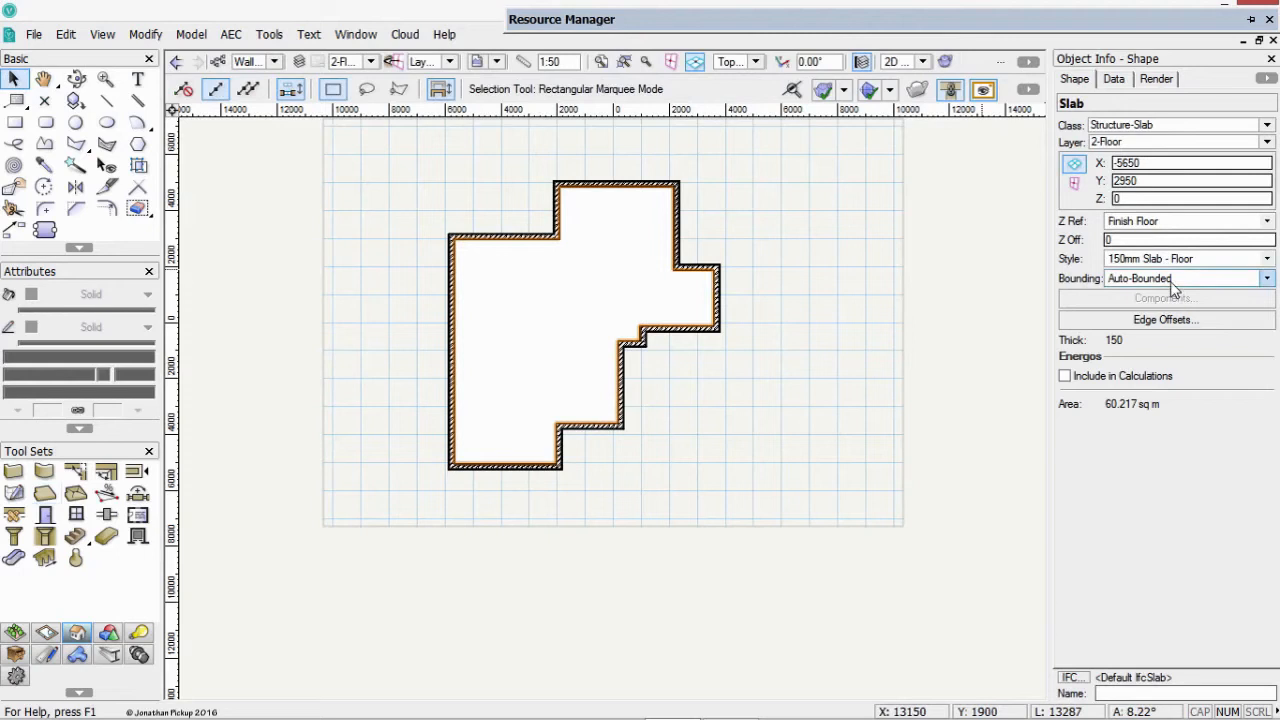
click(1132, 321)
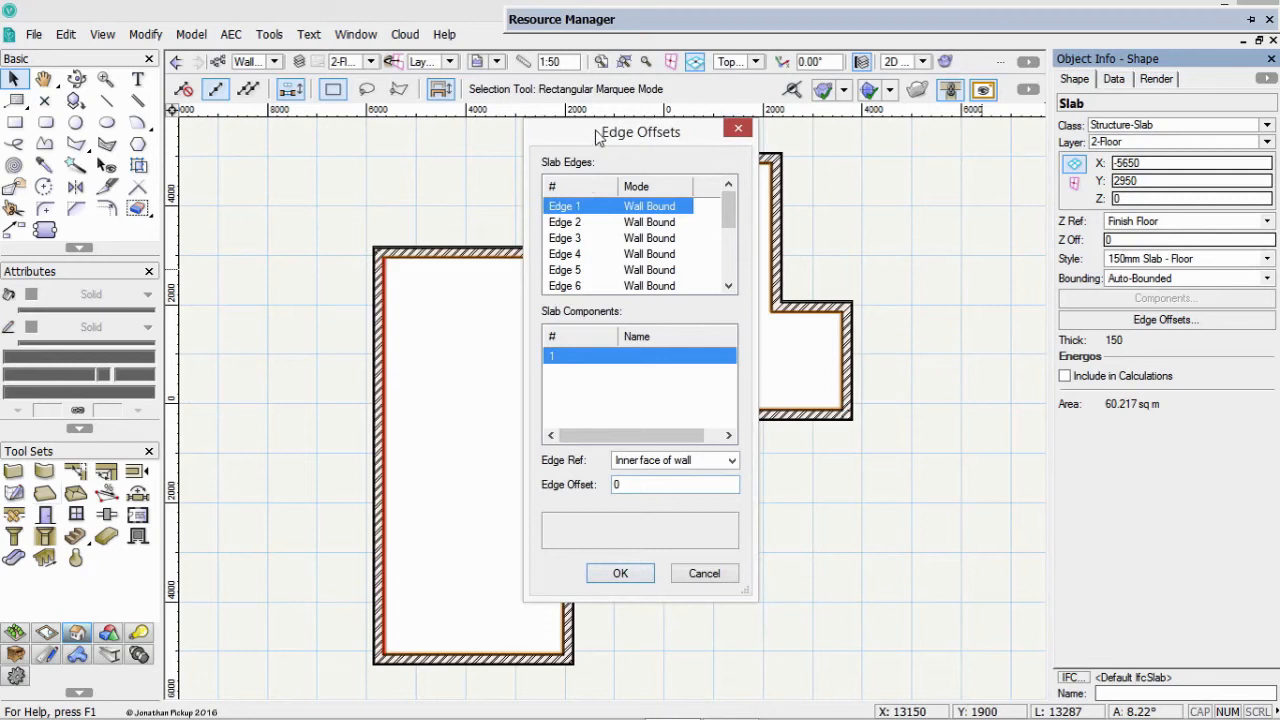
drag(640, 131, 859, 134)
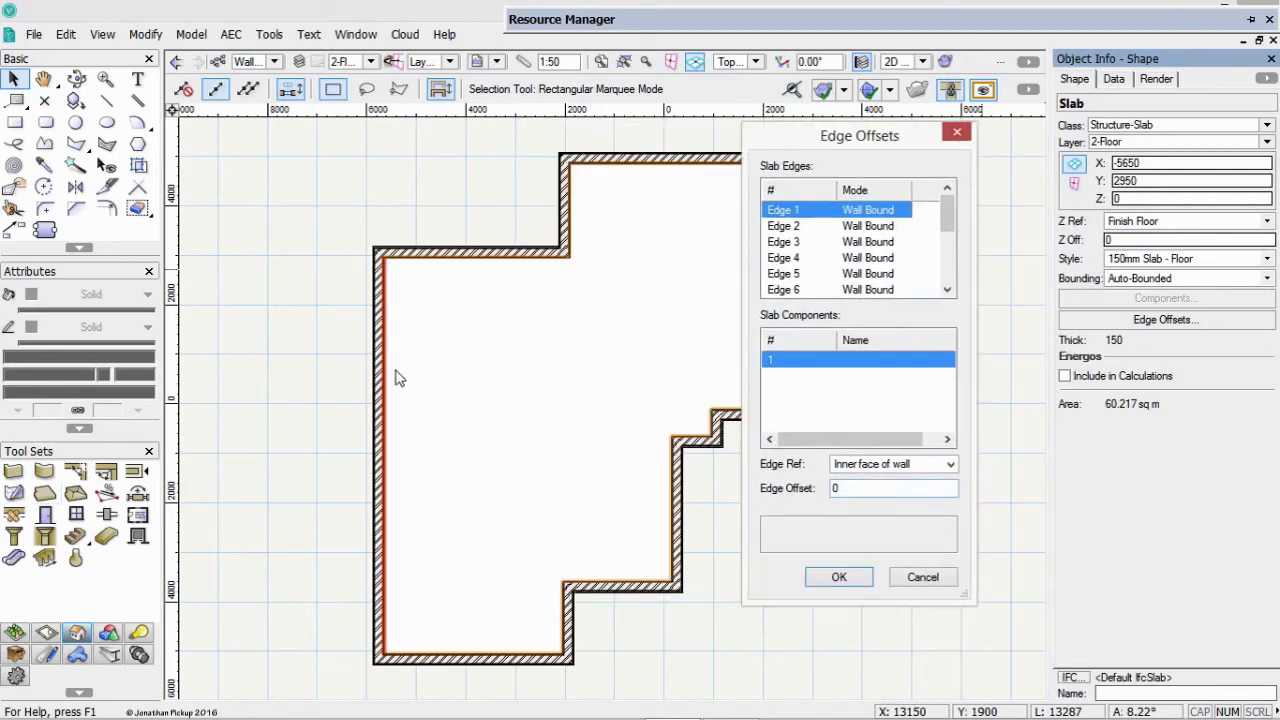
double_click(840, 488)
click(858, 468)
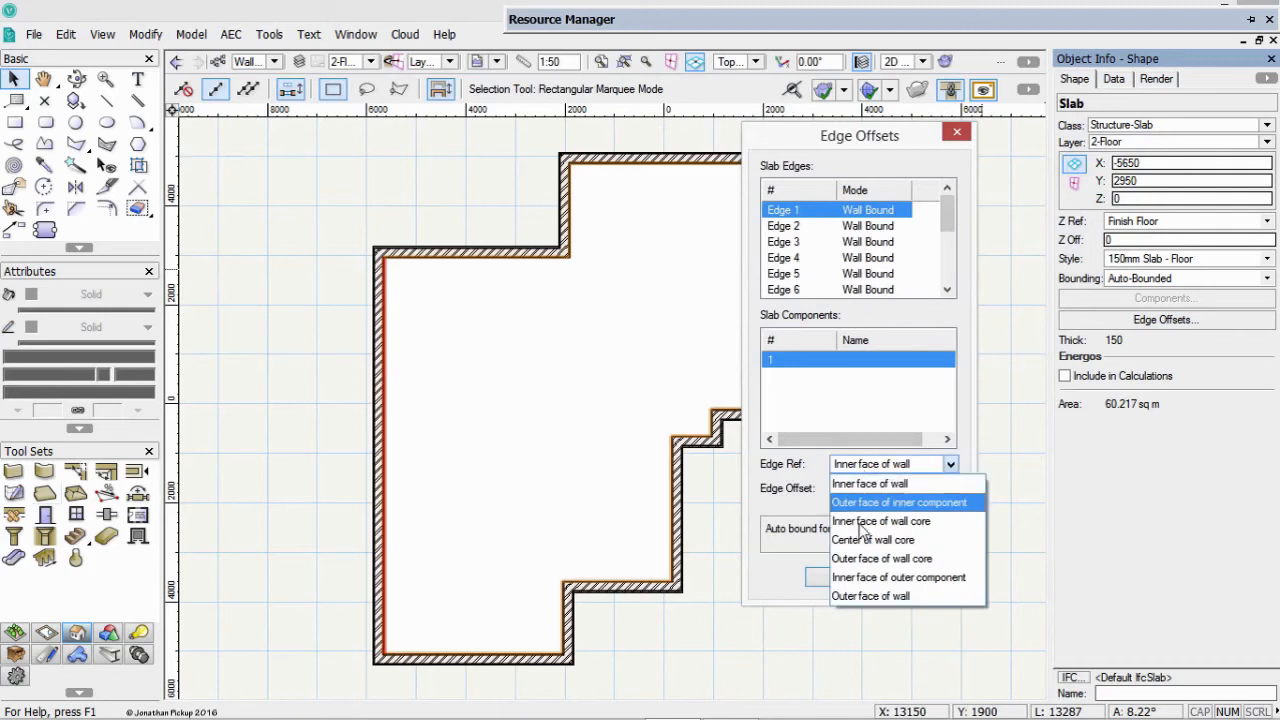
click(858, 559)
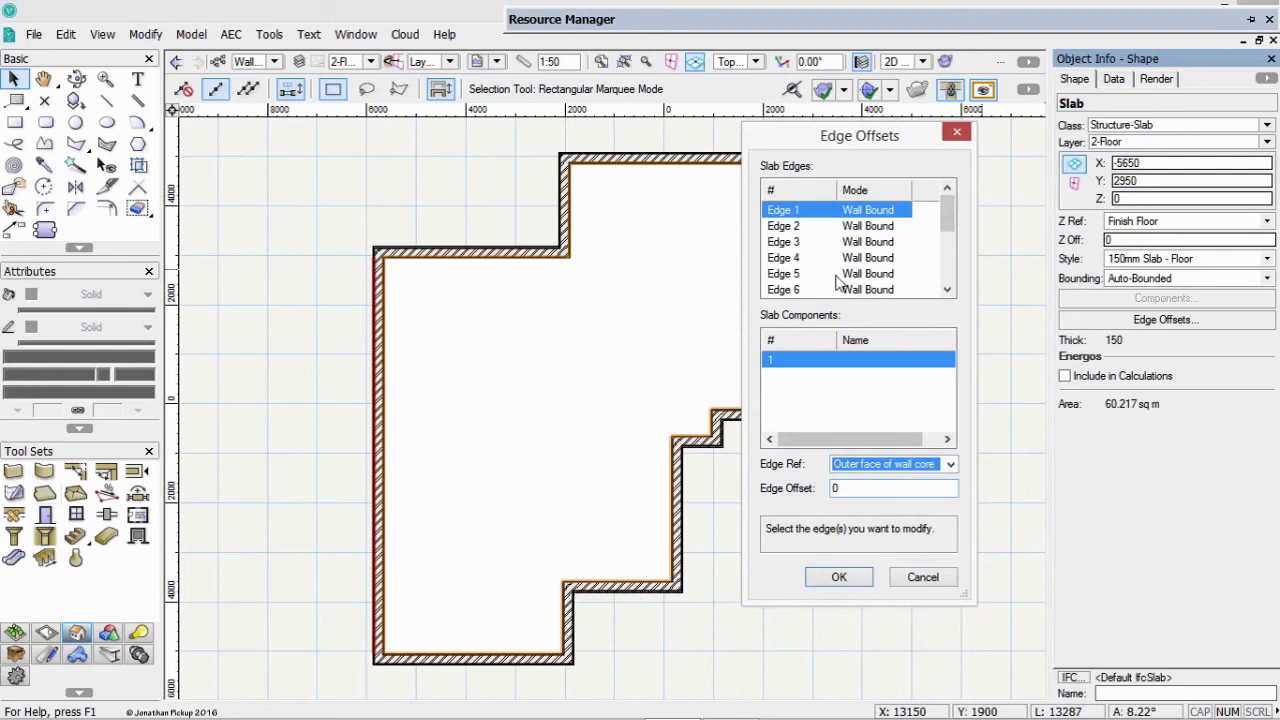
Select Edge 1 through Edge 14 together, set their reference to Outer face of wall core, and apply the edge offsets
scroll(830, 280, down, 3)
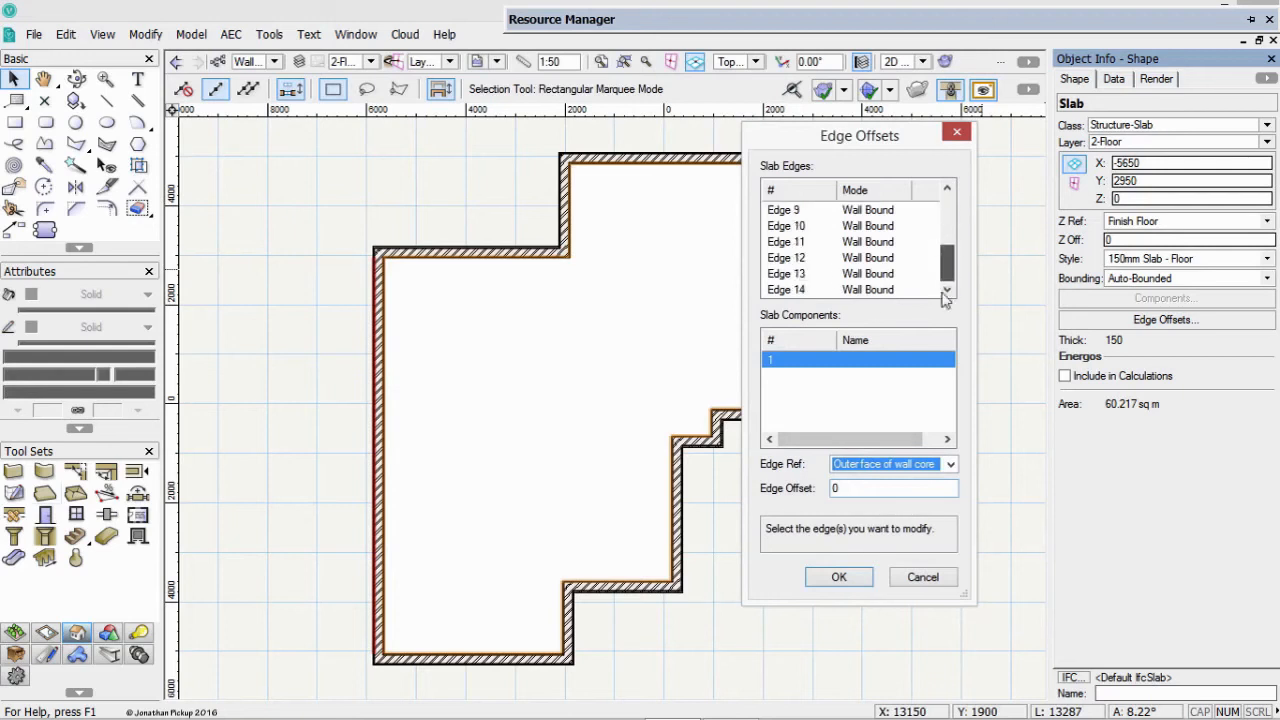
click(797, 290)
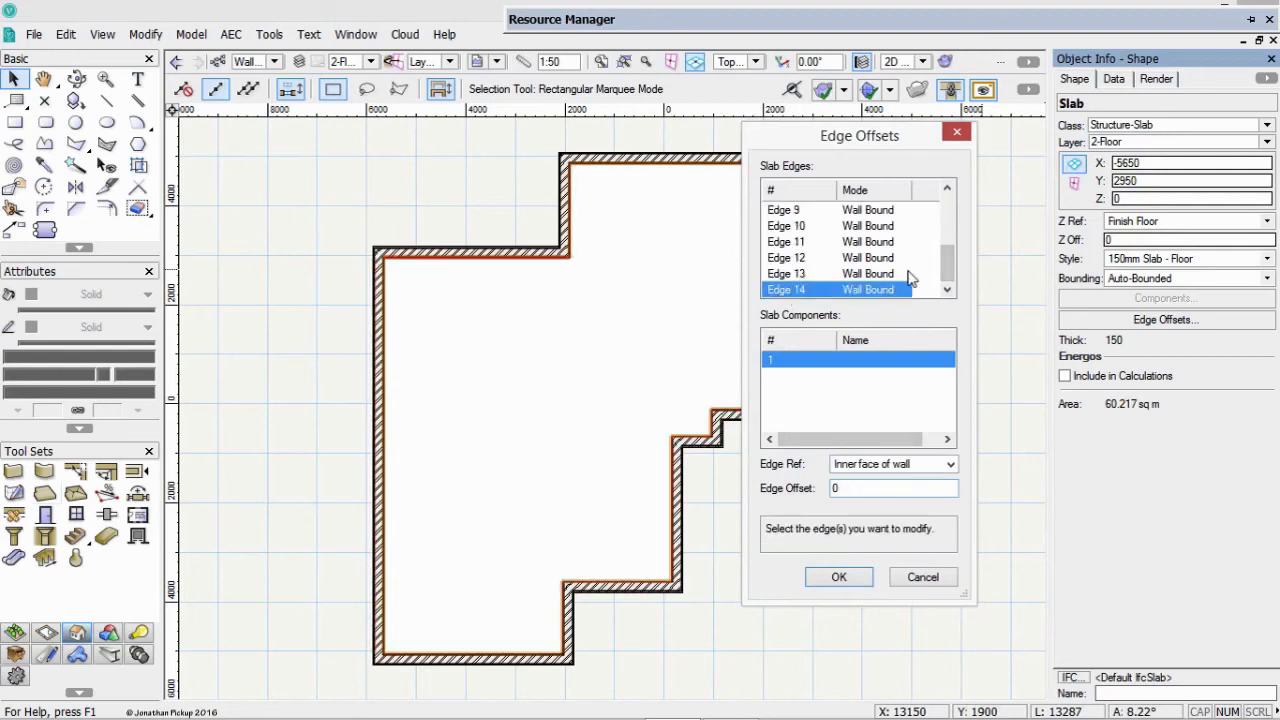
drag(953, 266, 953, 210)
shift+click(885, 212)
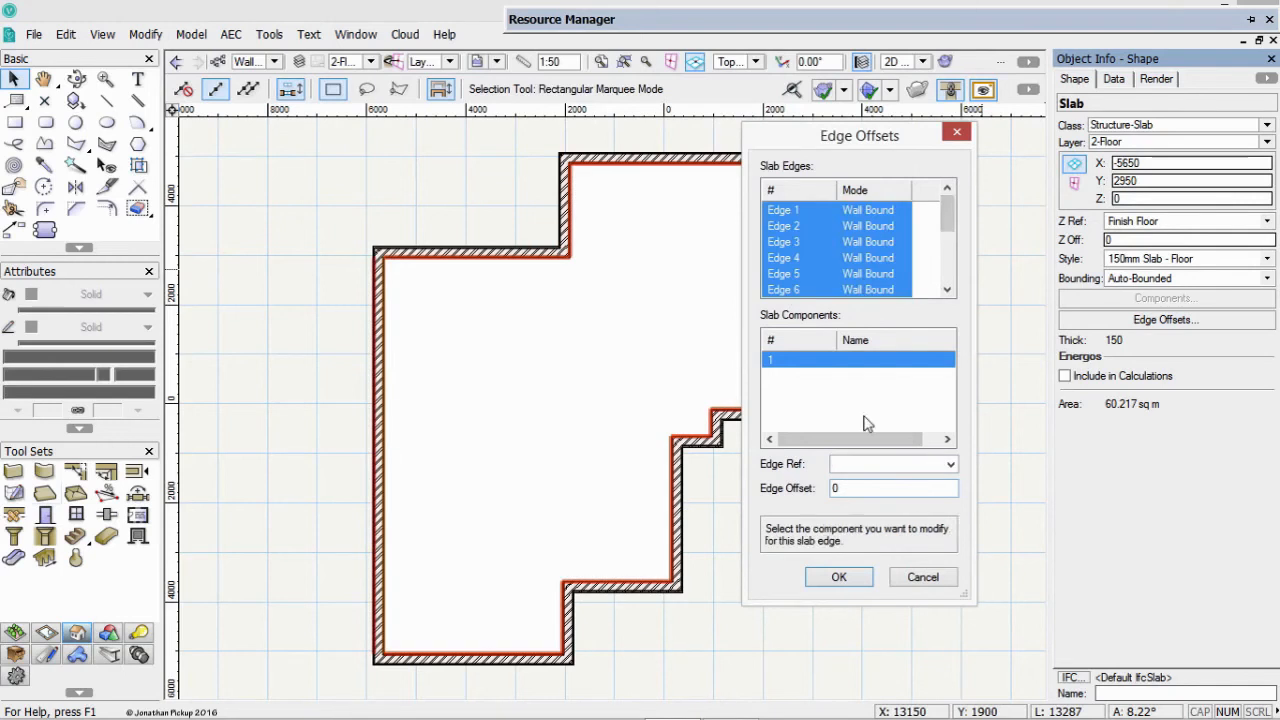
click(948, 465)
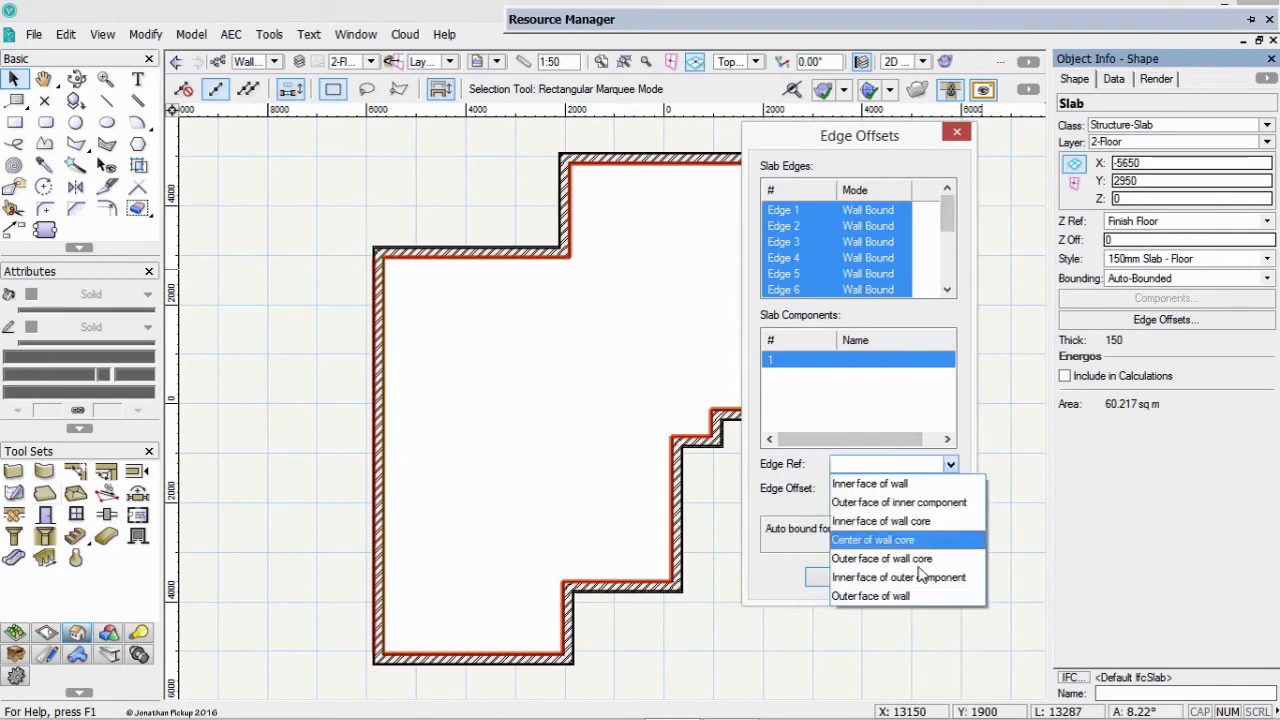
click(922, 559)
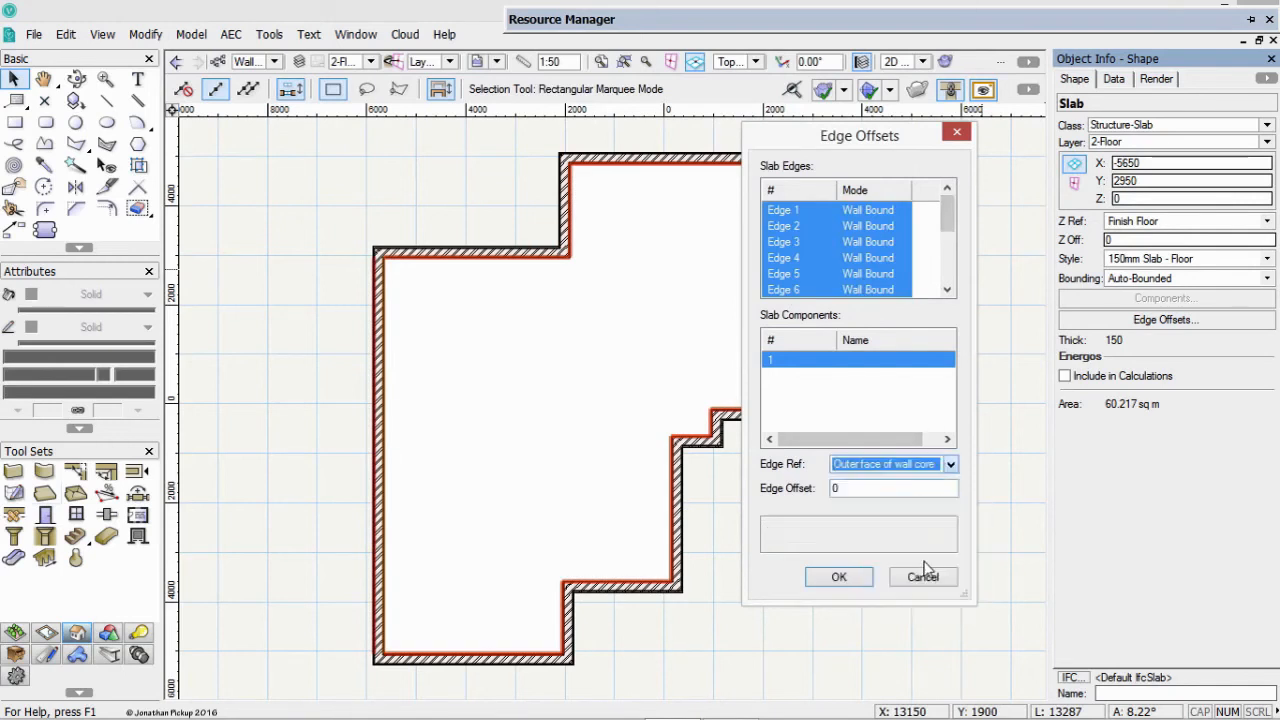
click(839, 580)
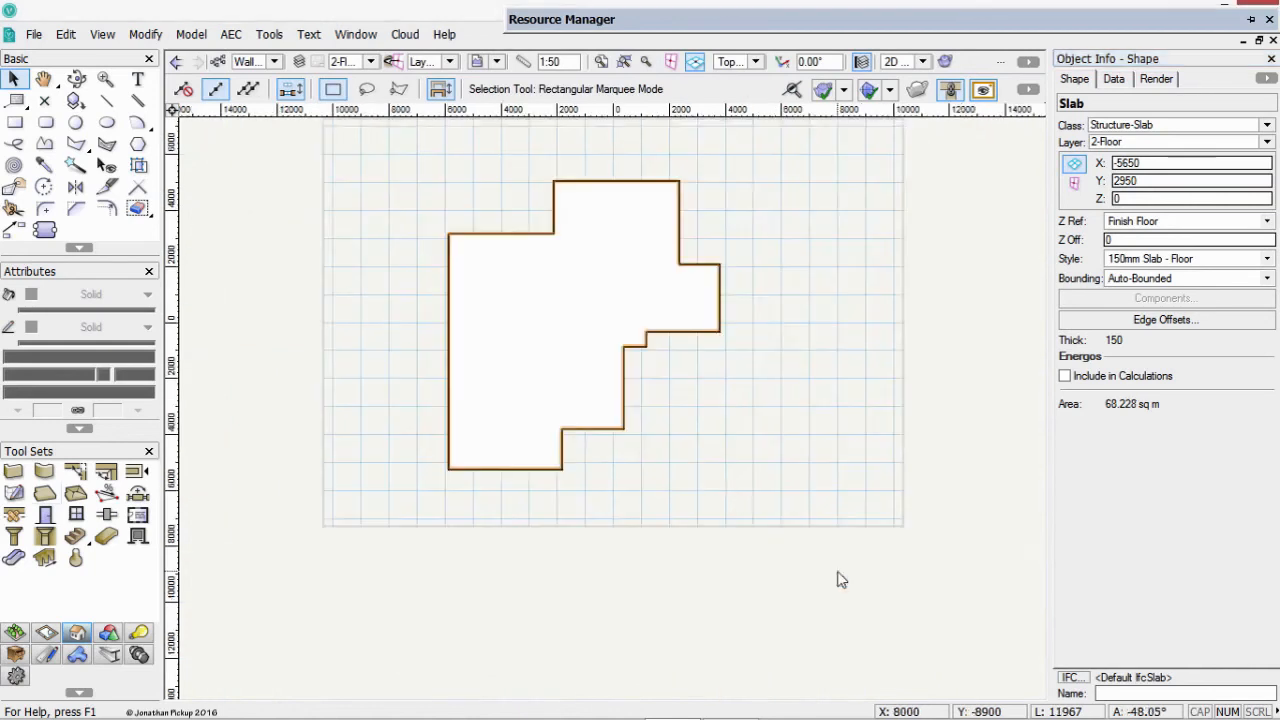
Inspect the slab's edge against the wall core up close, then send the 2-Floor slab to the back and deselect it
scroll(555, 362, up, 5)
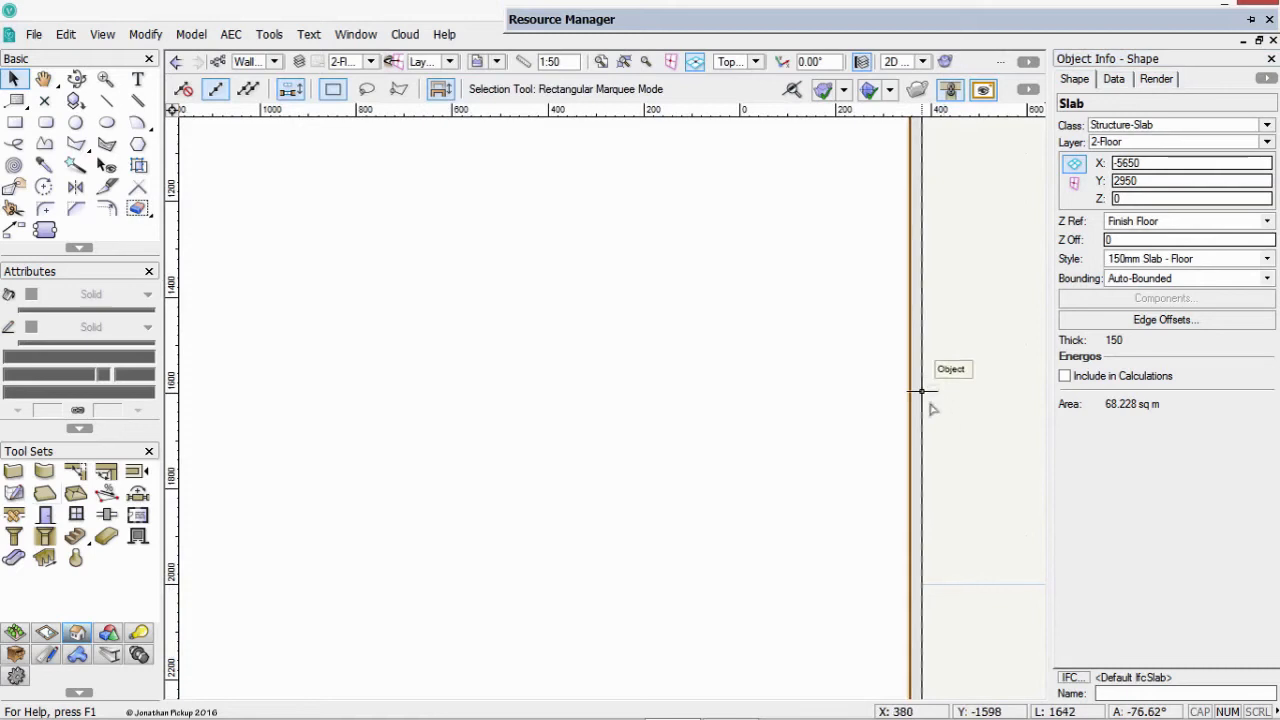
scroll(920, 420, down, 5)
click(791, 329)
right_click(793, 329)
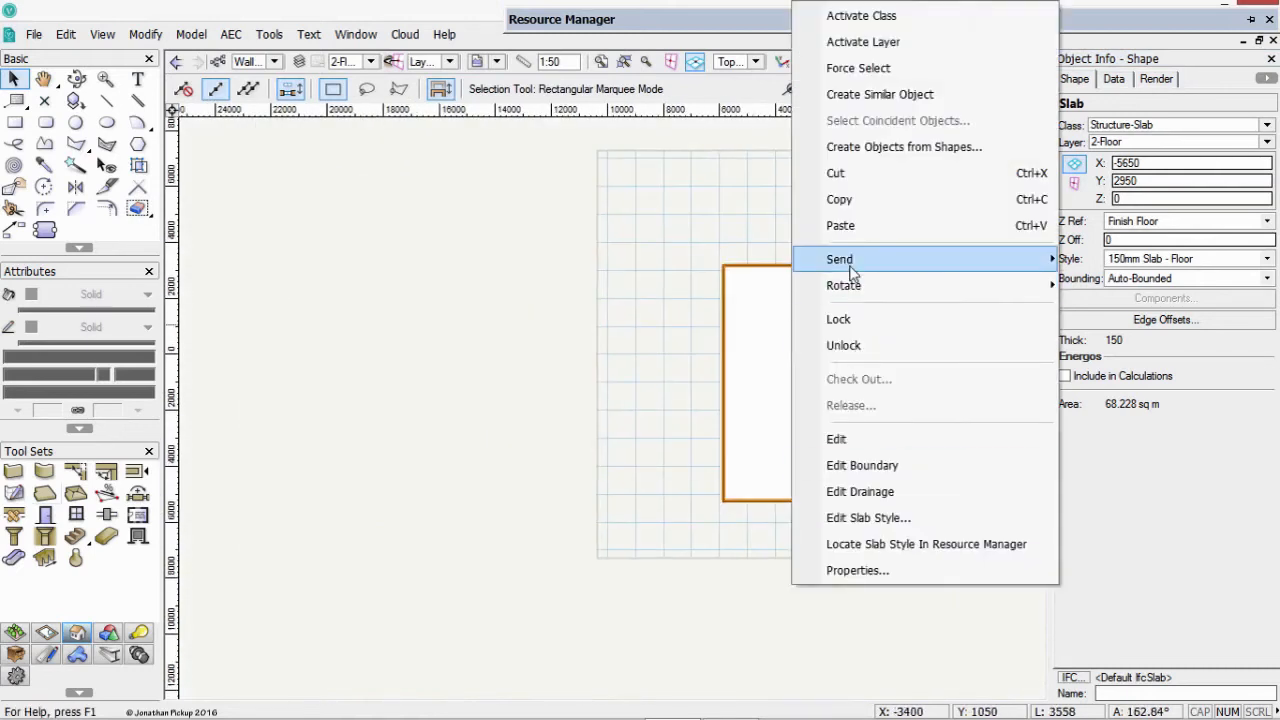
mouse_move(849, 264)
click(1105, 316)
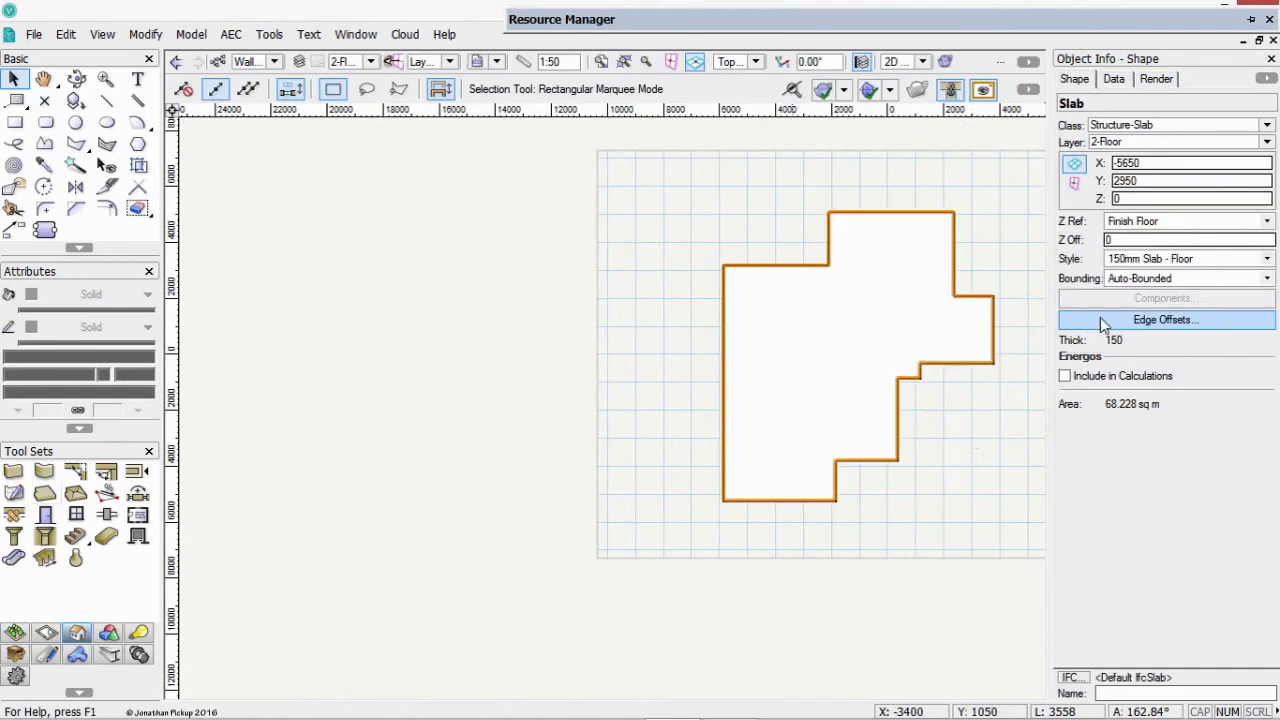
click(975, 445)
scroll(975, 440, up, 2)
middle_drag(975, 440, 725, 500)
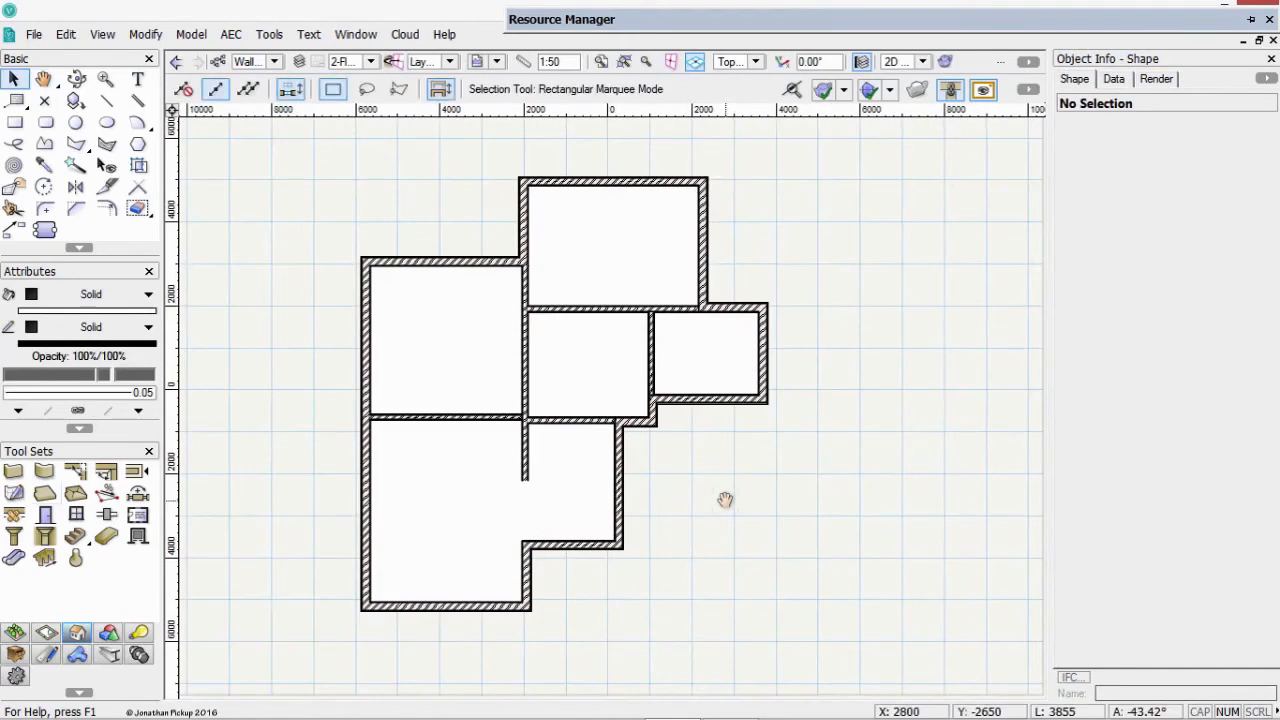
Create a 150mm Slab - Floor slab on the 3-Floor layer by picking all of its perimeter walls
key(ctrl+Up)
key(ctrl+Up)
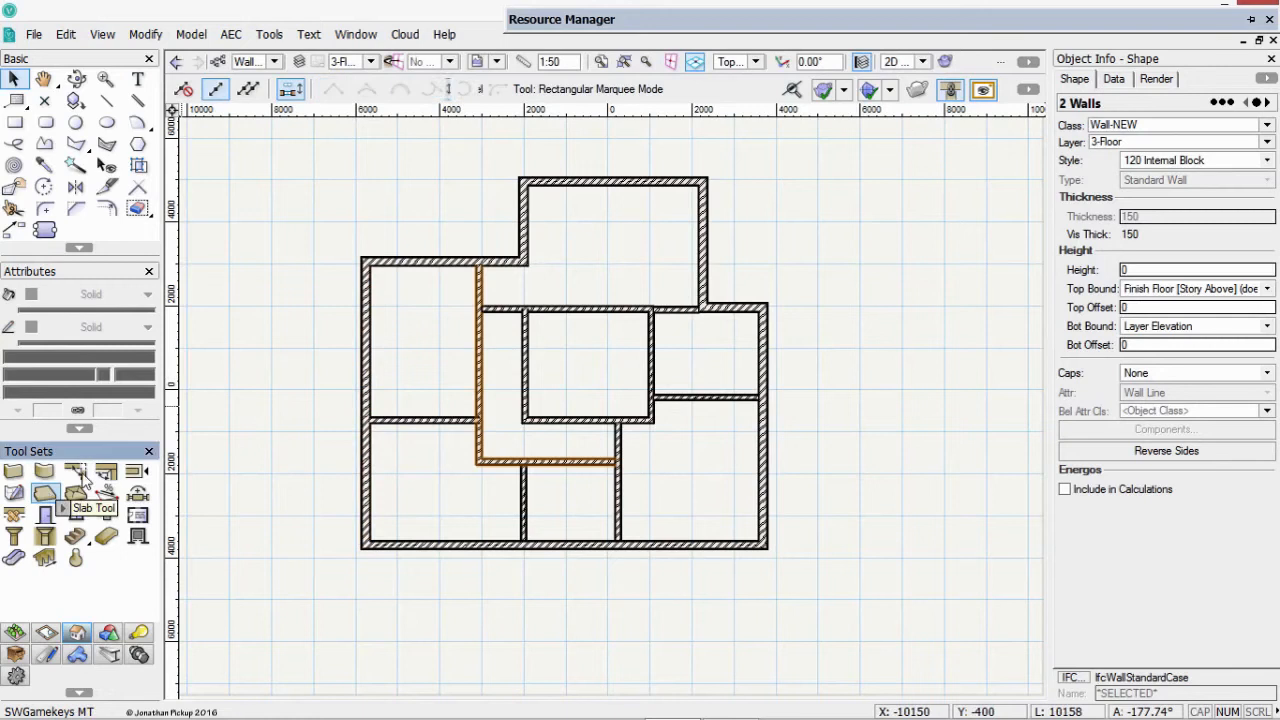
click(45, 493)
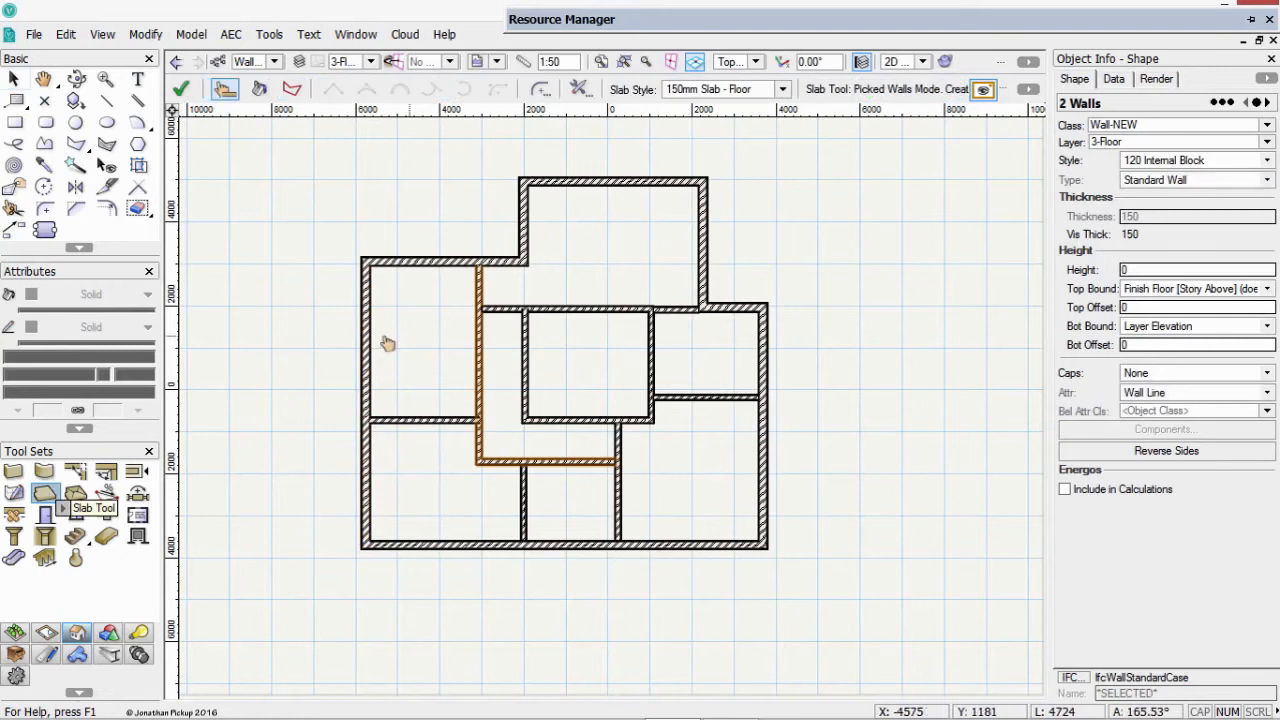
click(424, 266)
click(526, 237)
click(572, 190)
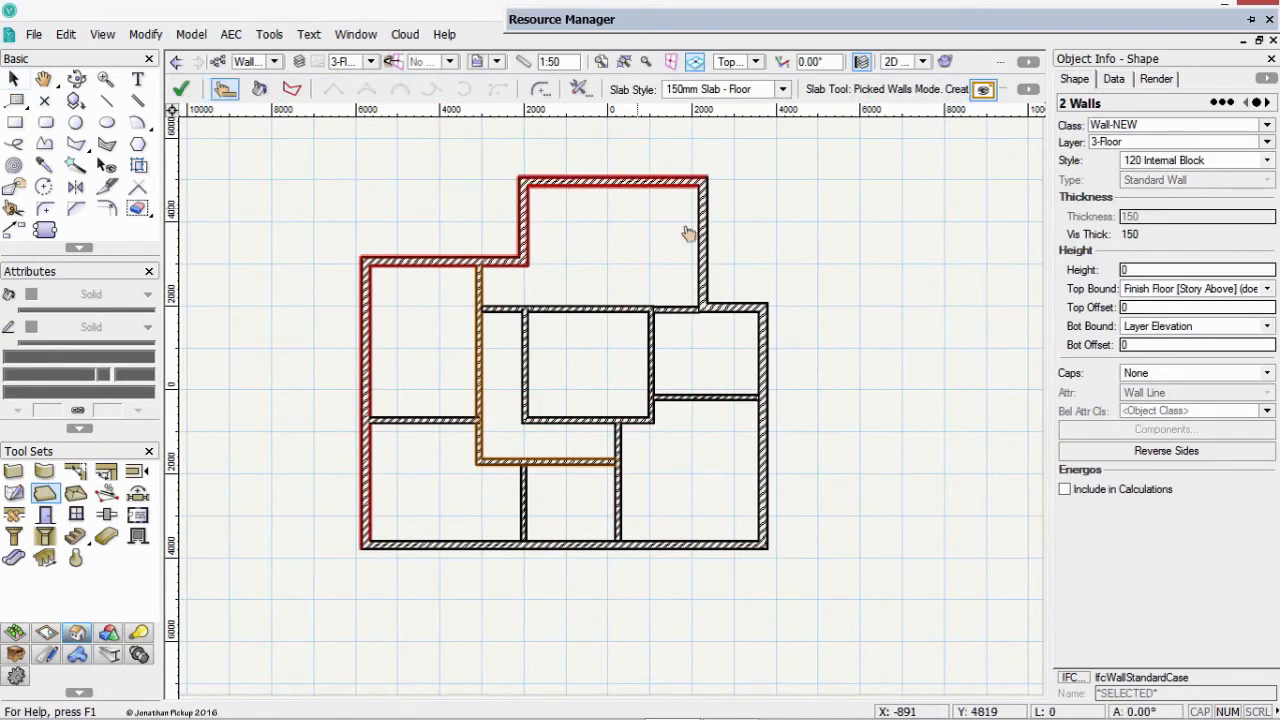
click(700, 246)
click(745, 310)
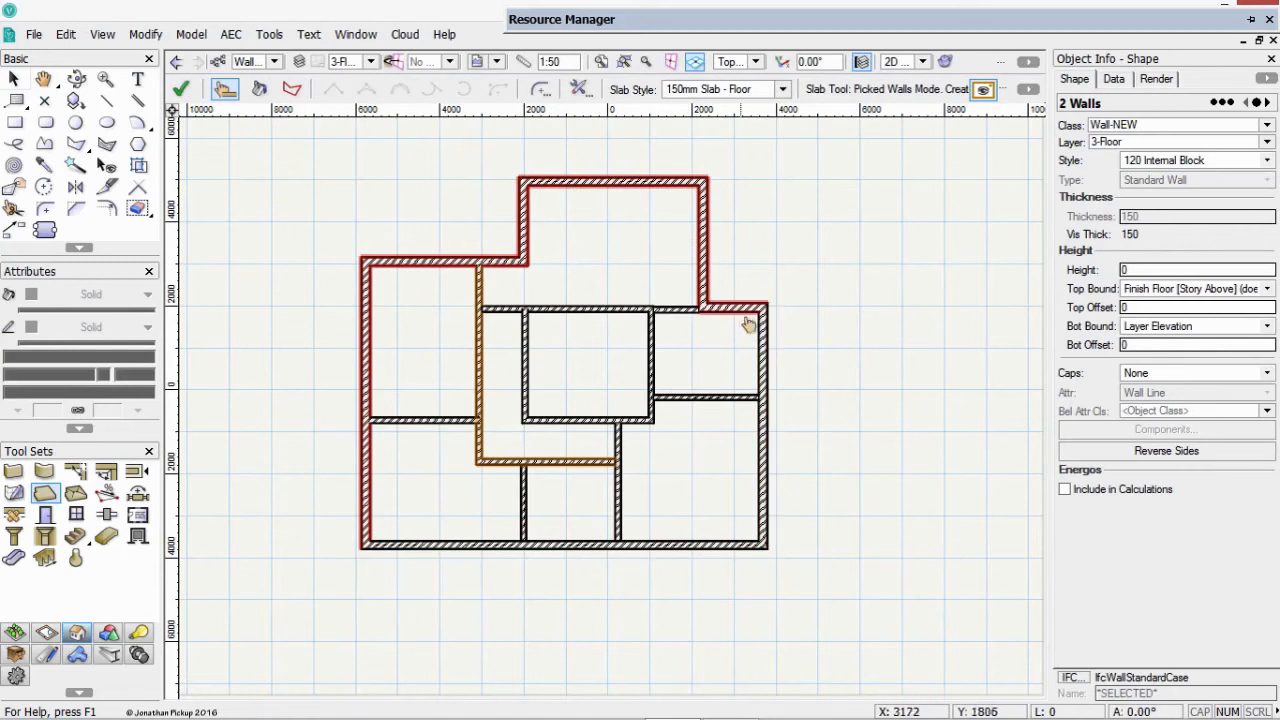
click(765, 340)
click(695, 548)
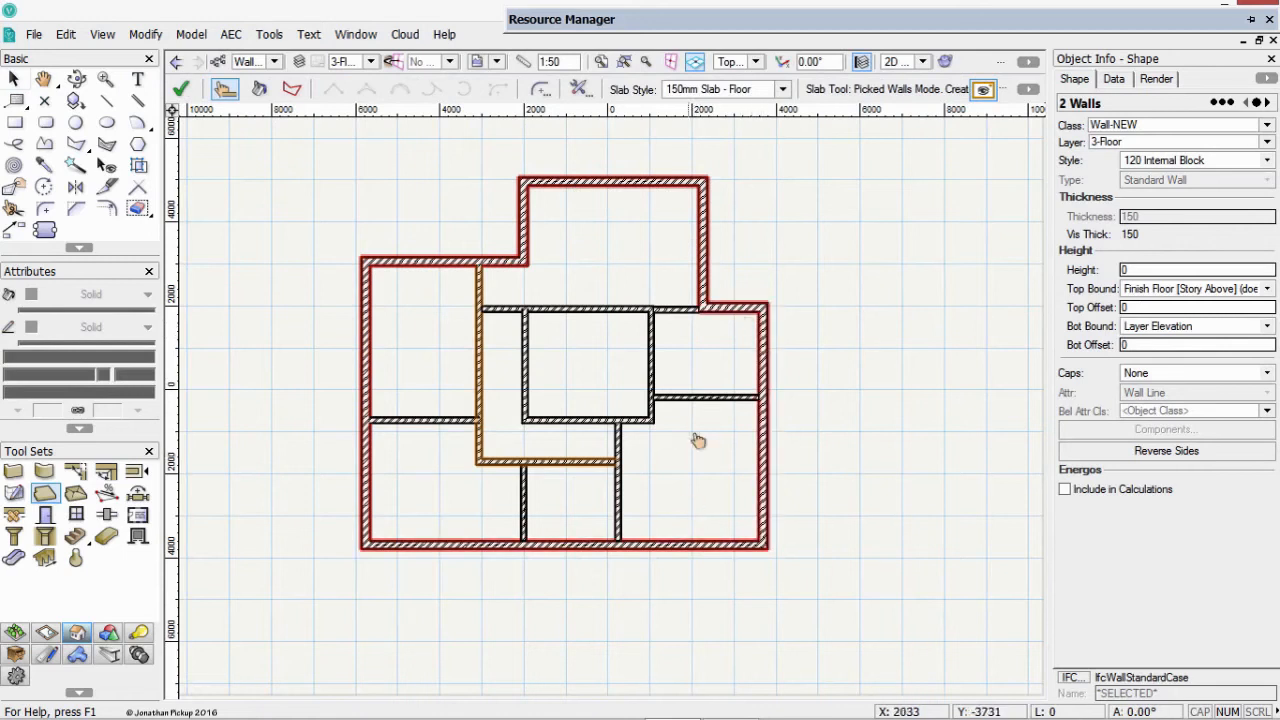
key(Return)
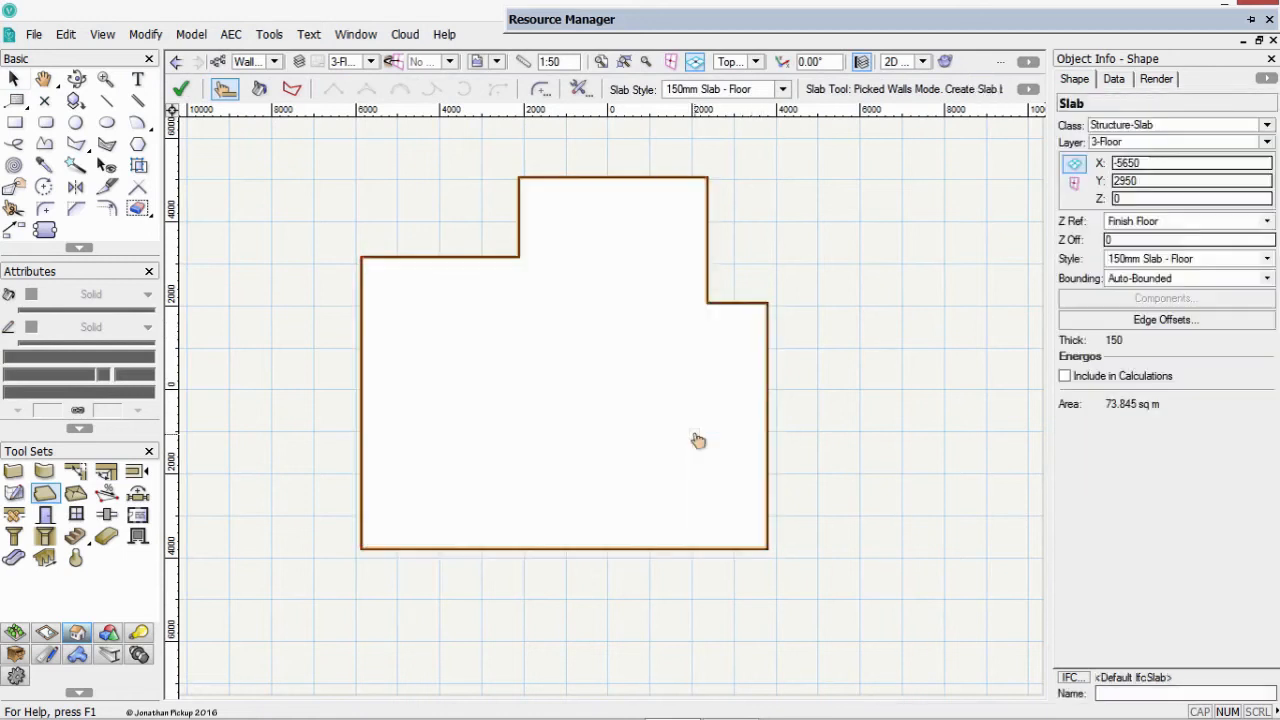
Send the 3-Floor slab to the back, behind the walls, and show the model in the right isometric view
right_click(601, 429)
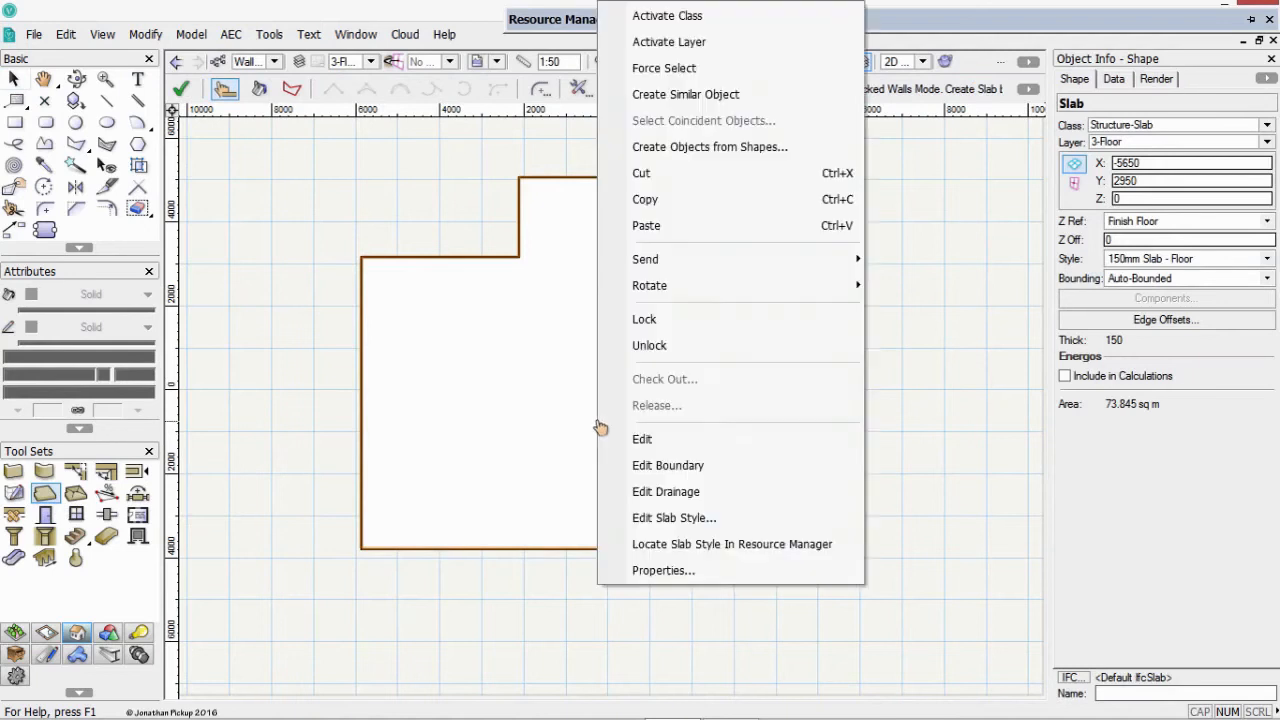
mouse_move(691, 258)
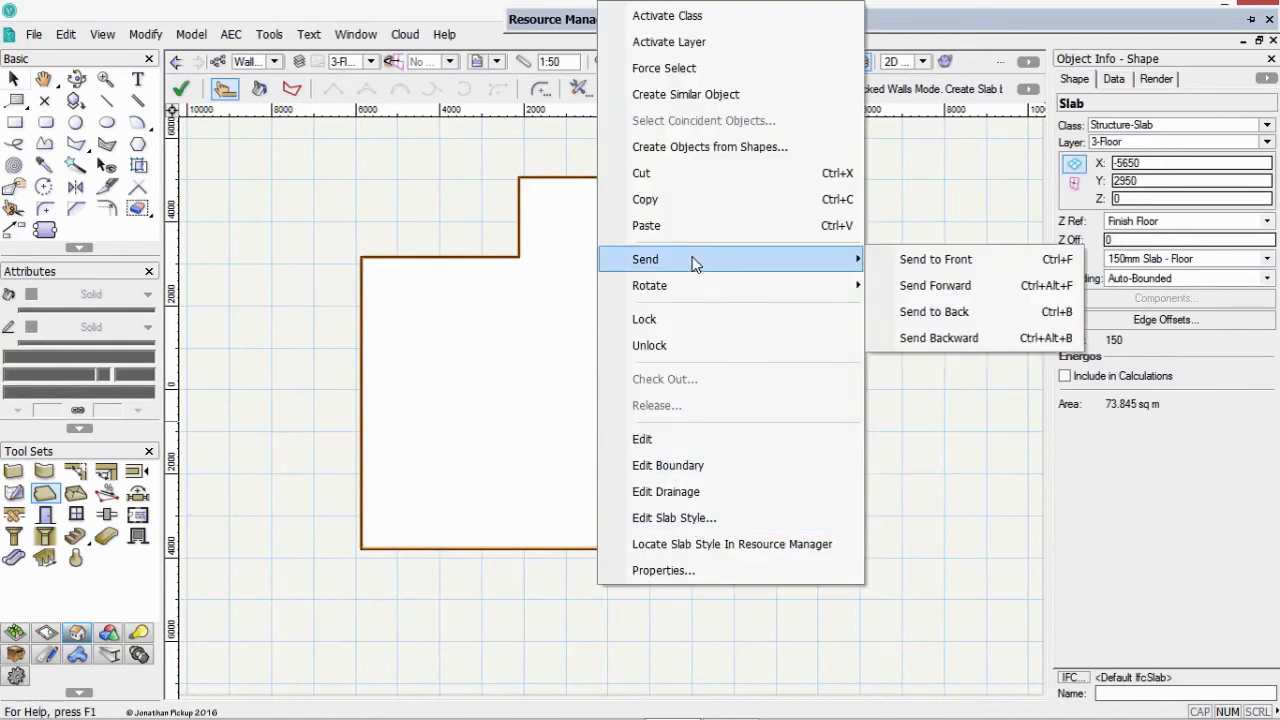
click(910, 313)
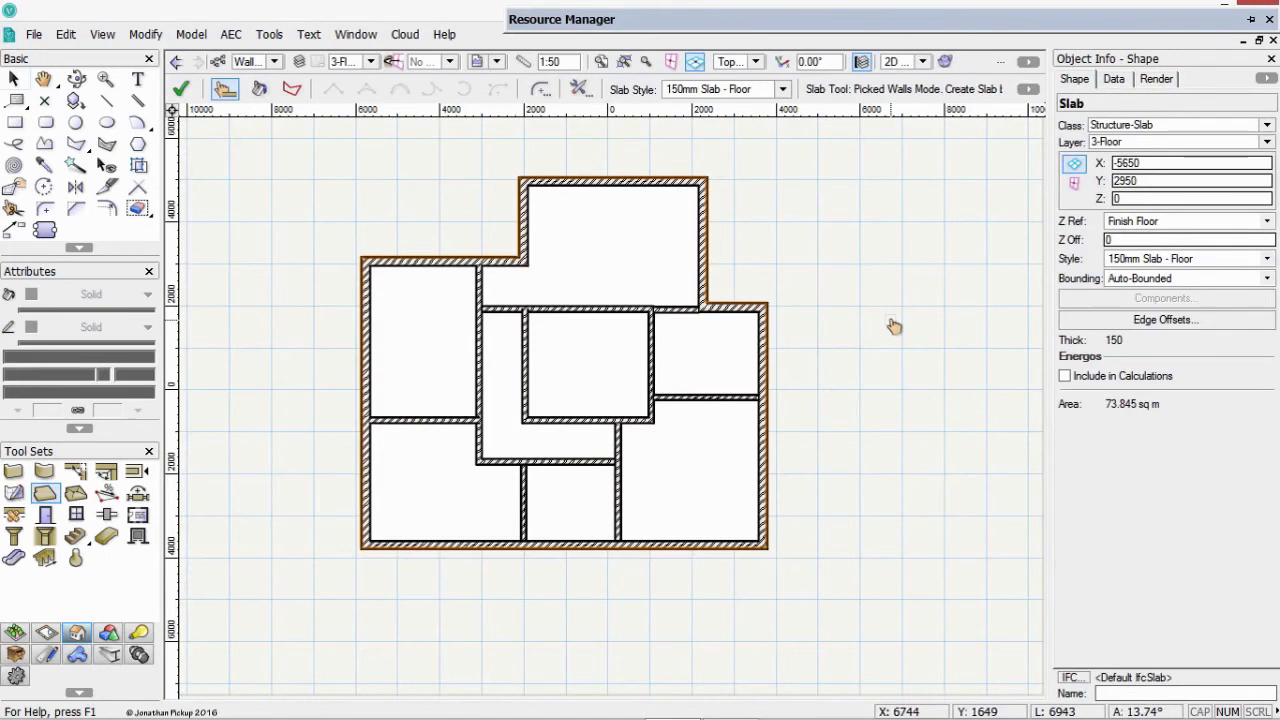
key(3)
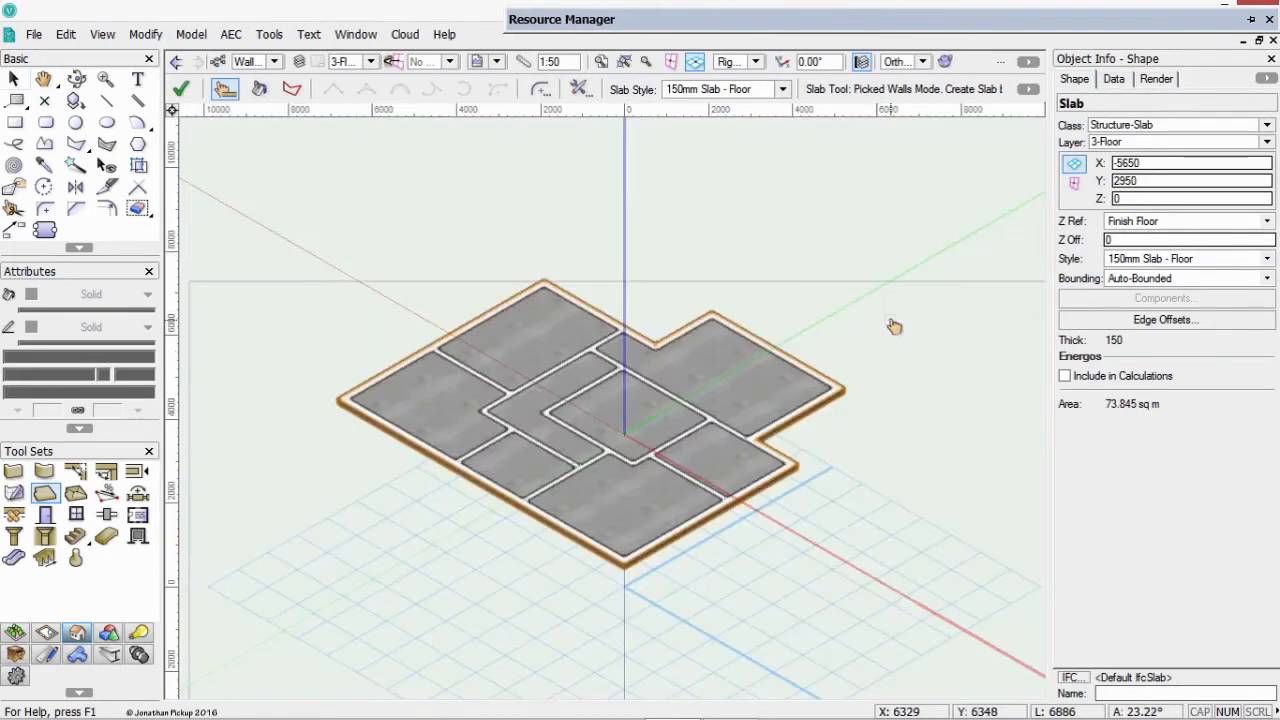
Select all walls on the 3-Floor layer with the Select Similar tool, using its object setting
key(x)
key(x)
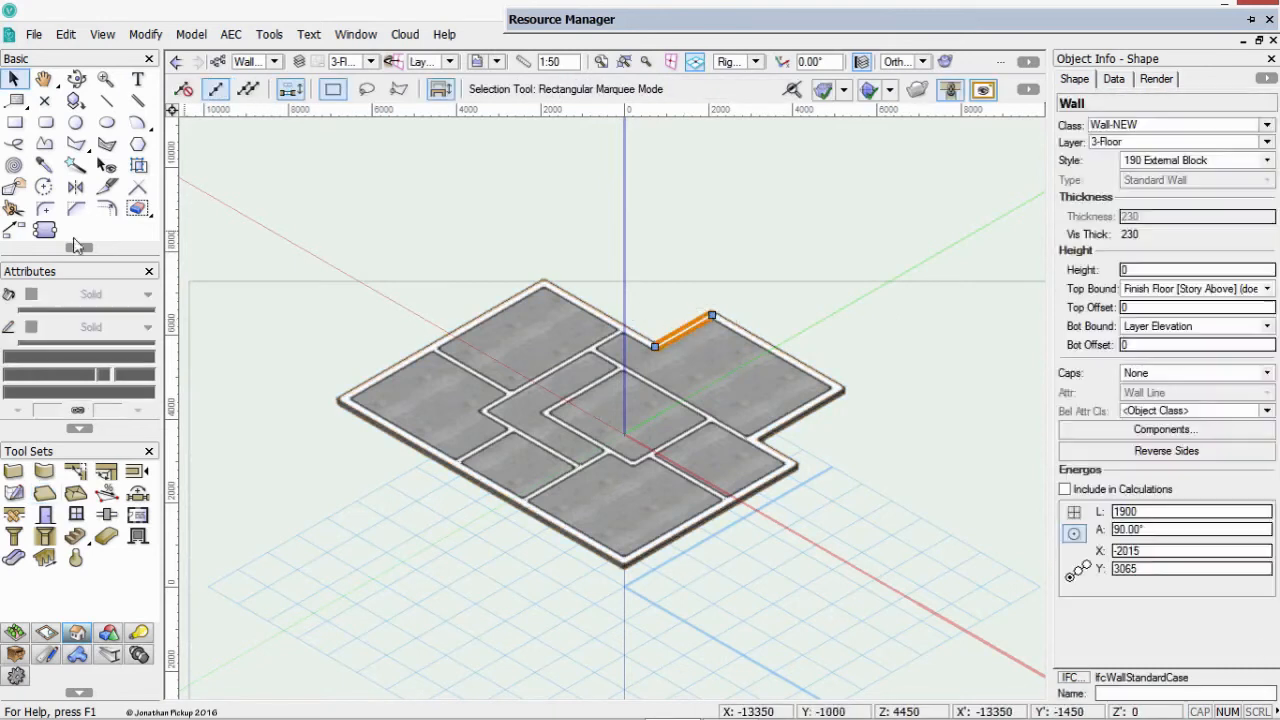
click(76, 166)
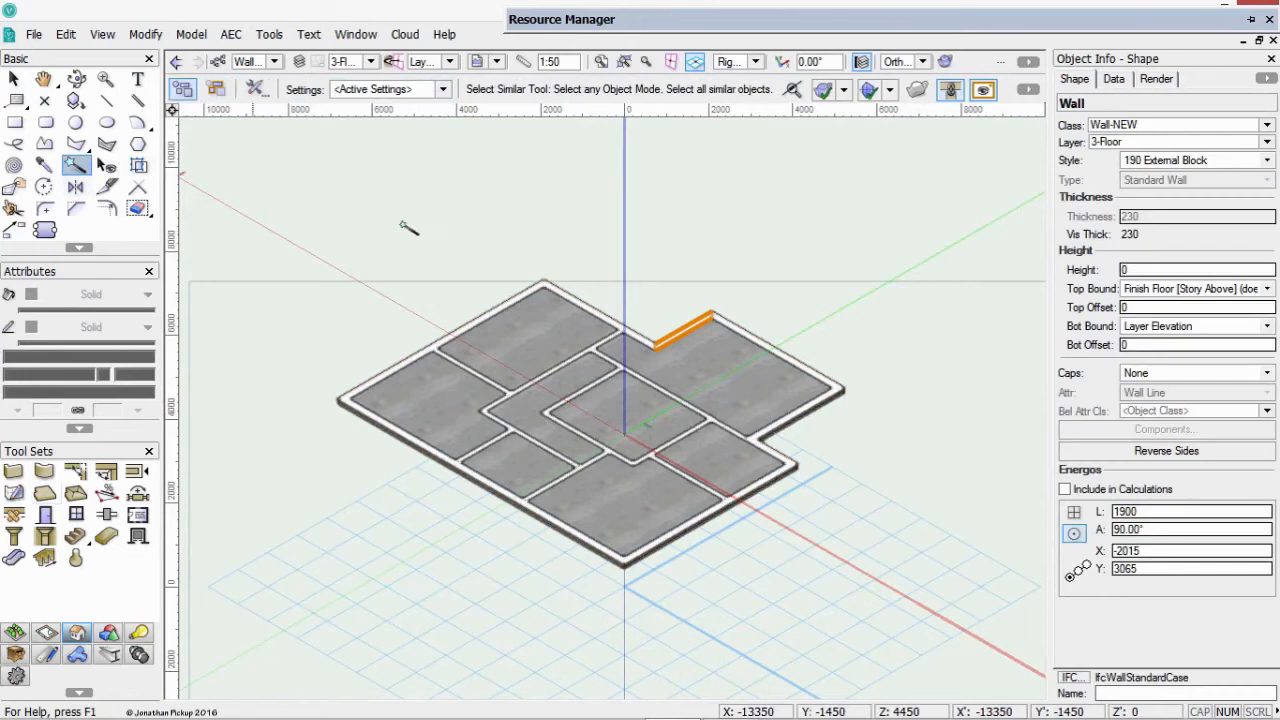
click(483, 313)
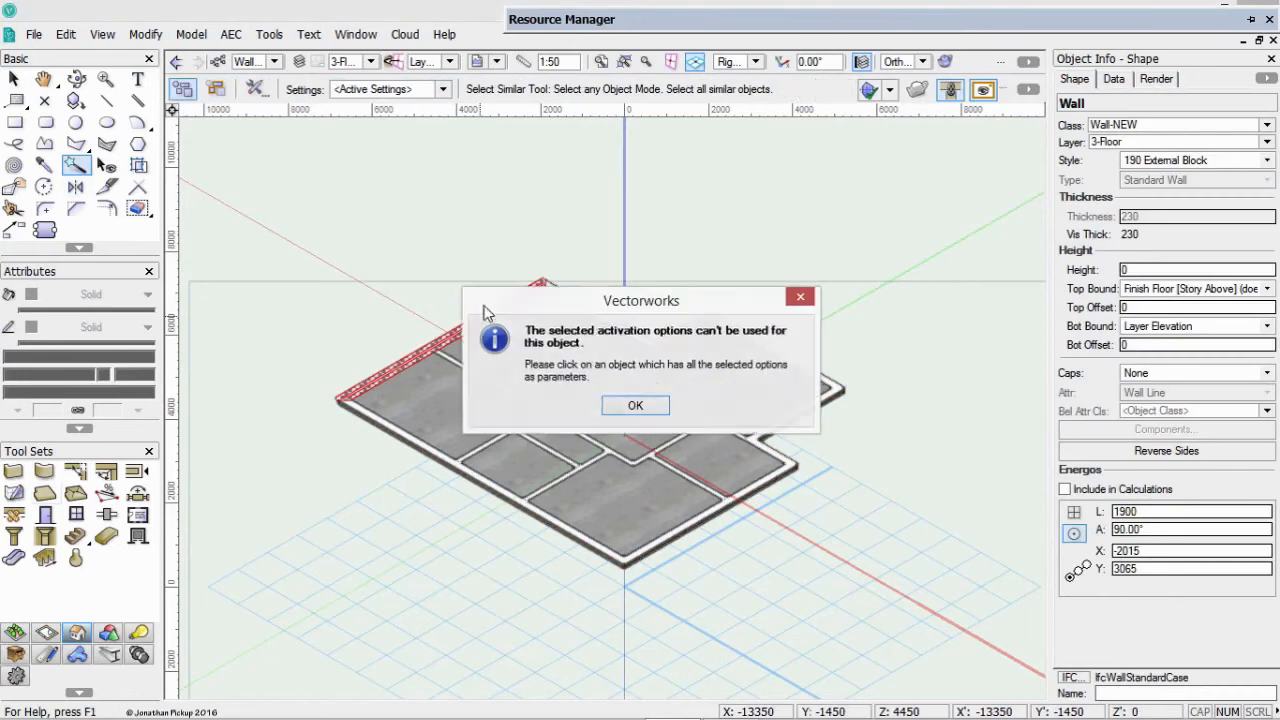
click(635, 405)
click(390, 89)
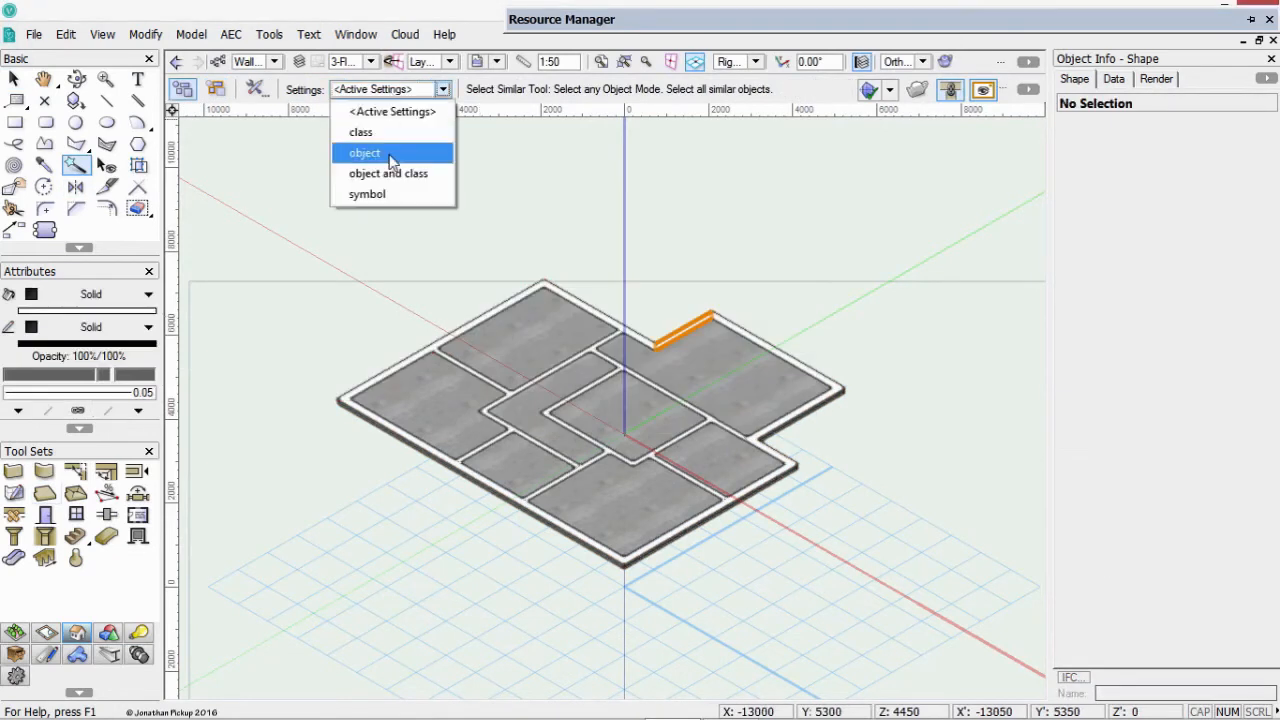
click(365, 152)
click(450, 338)
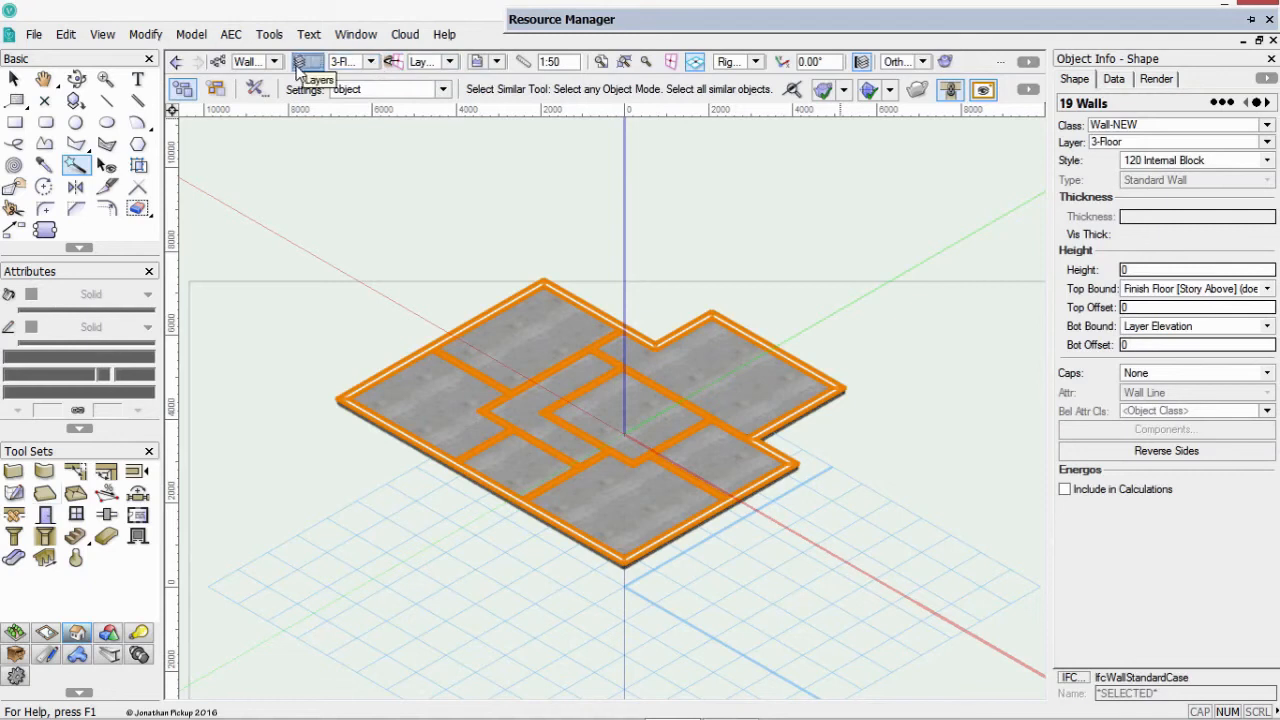
Add a default story level of new type Top of Parapet at elevation 3500, starting from Story-3's settings
click(299, 62)
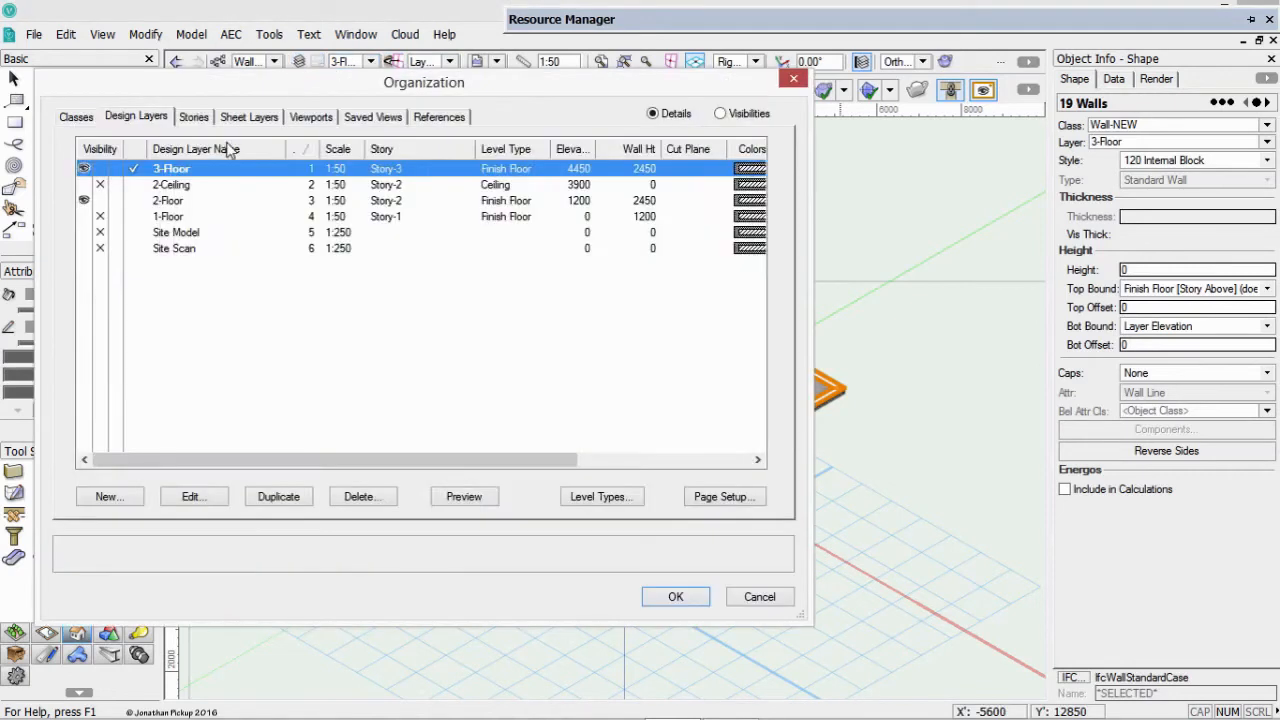
click(194, 118)
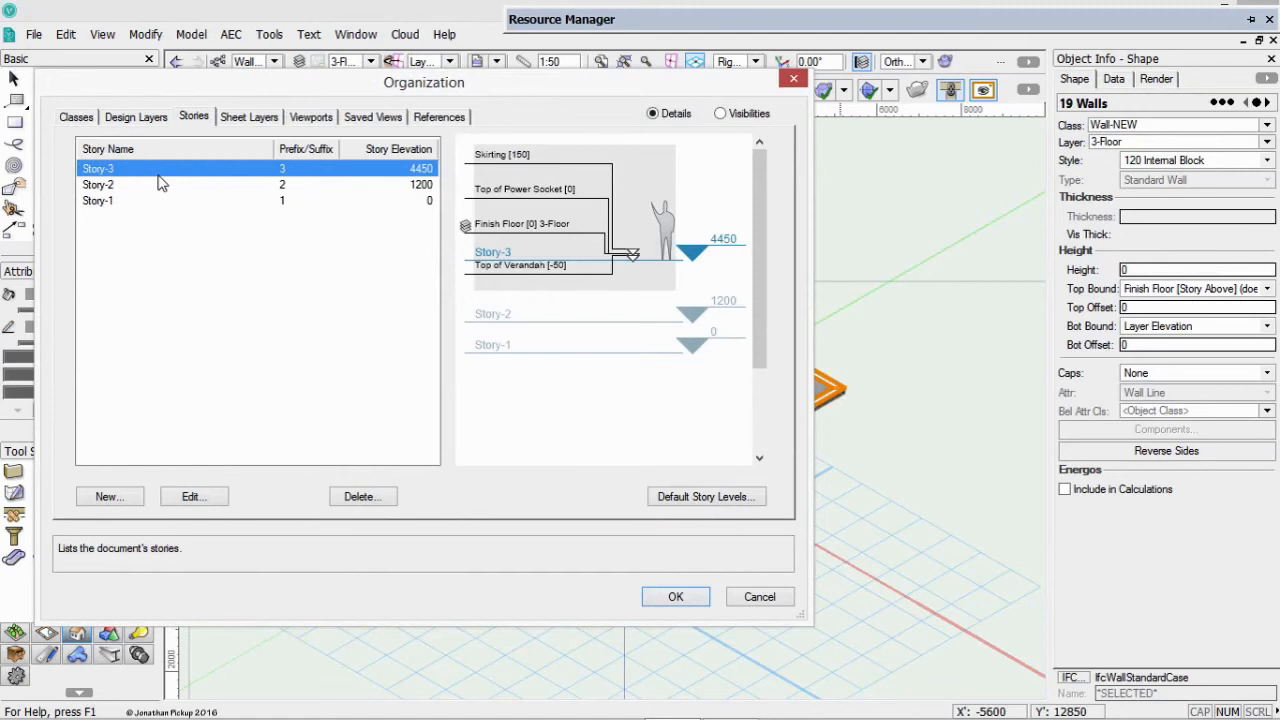
click(192, 500)
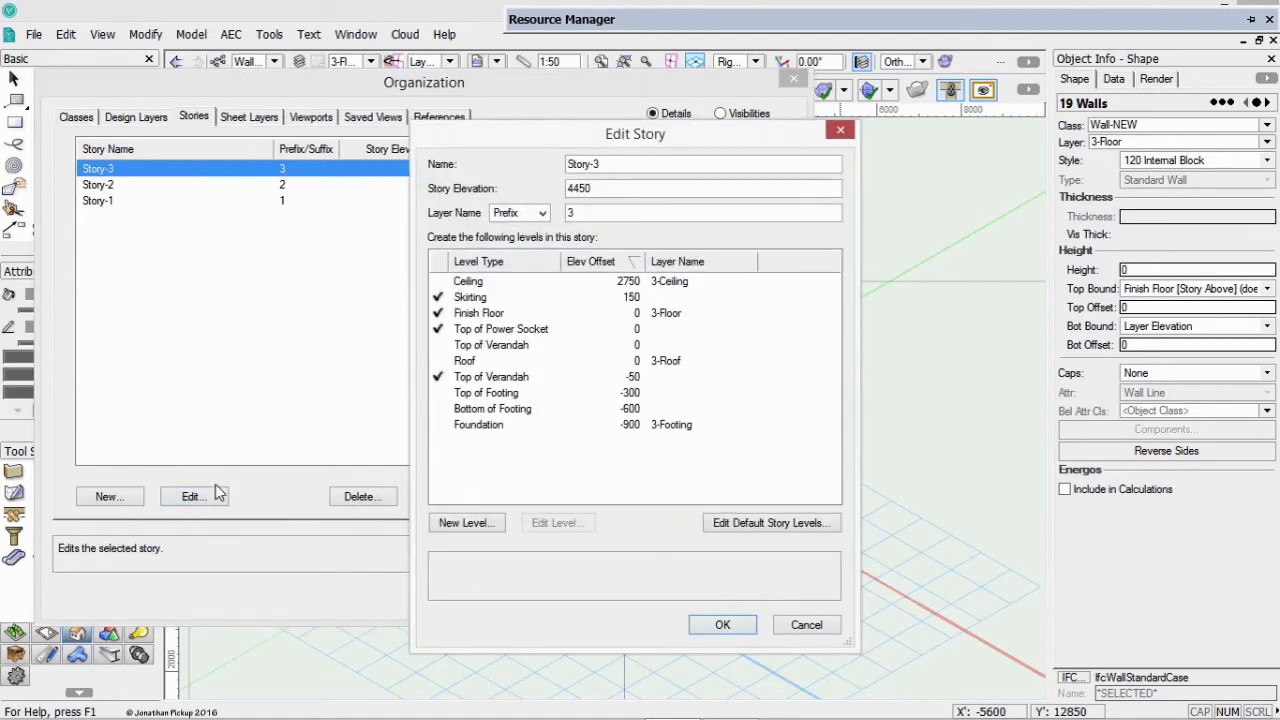
click(778, 528)
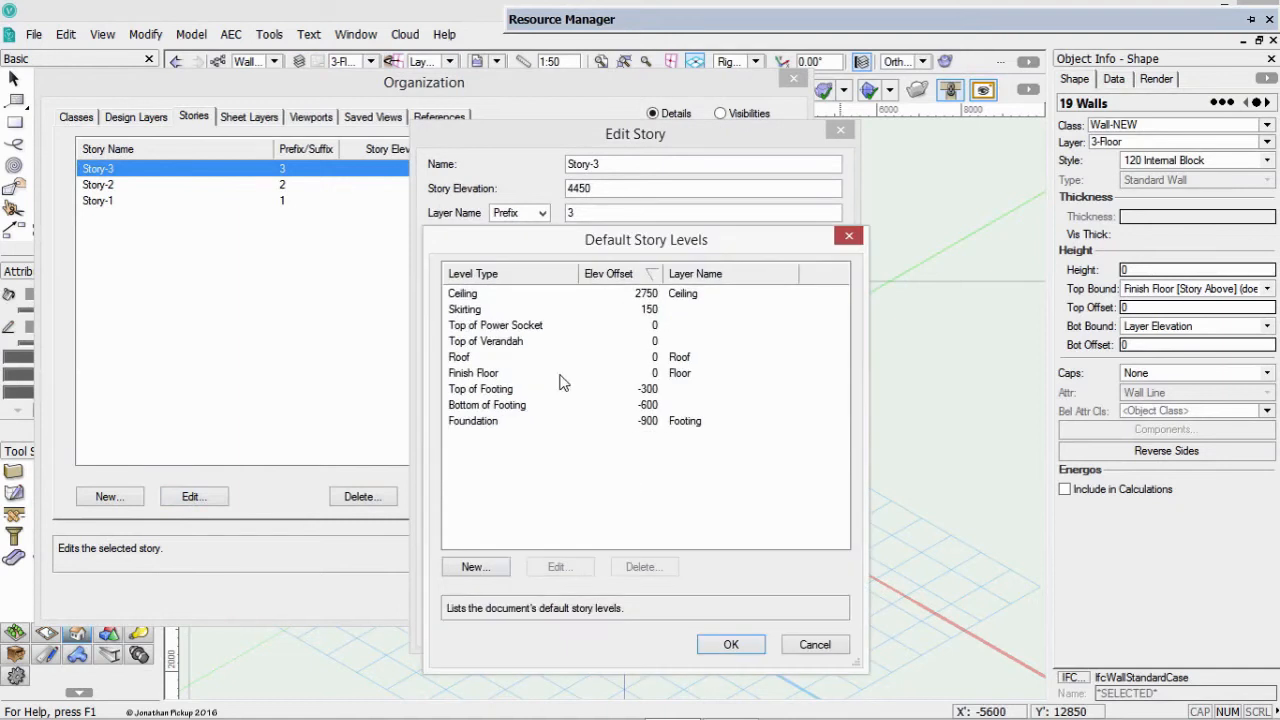
click(474, 567)
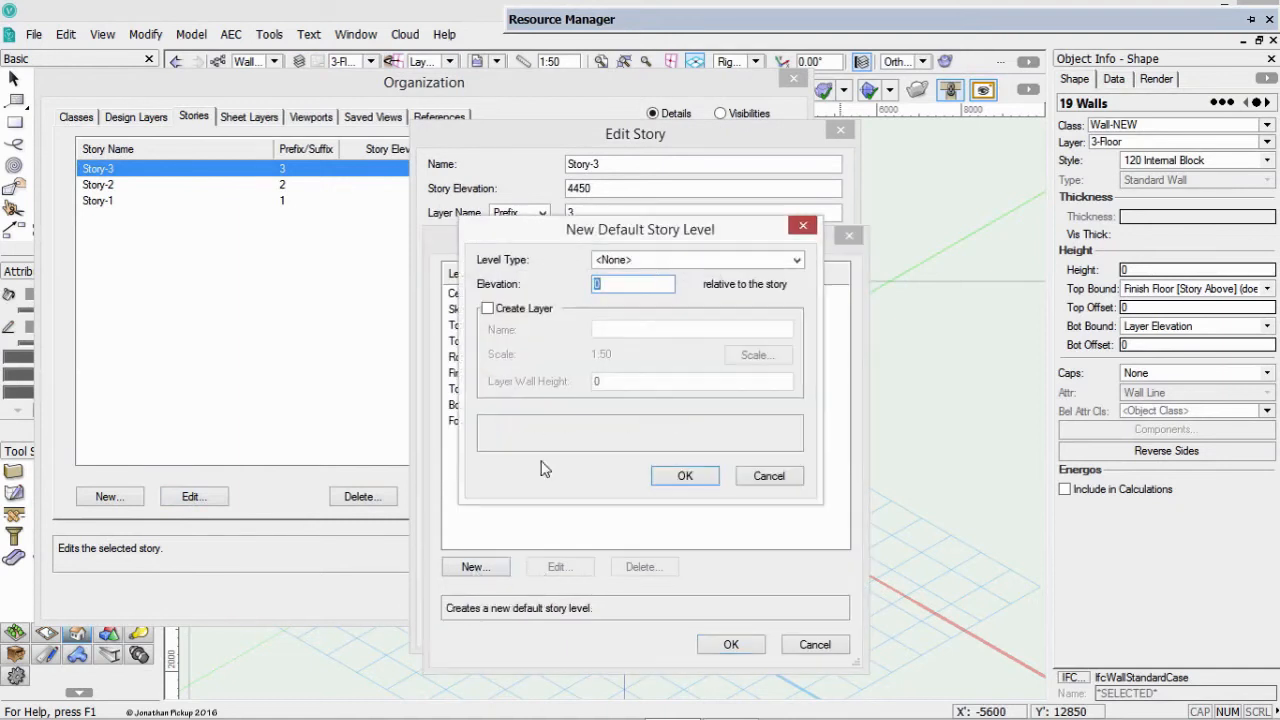
click(646, 261)
click(641, 299)
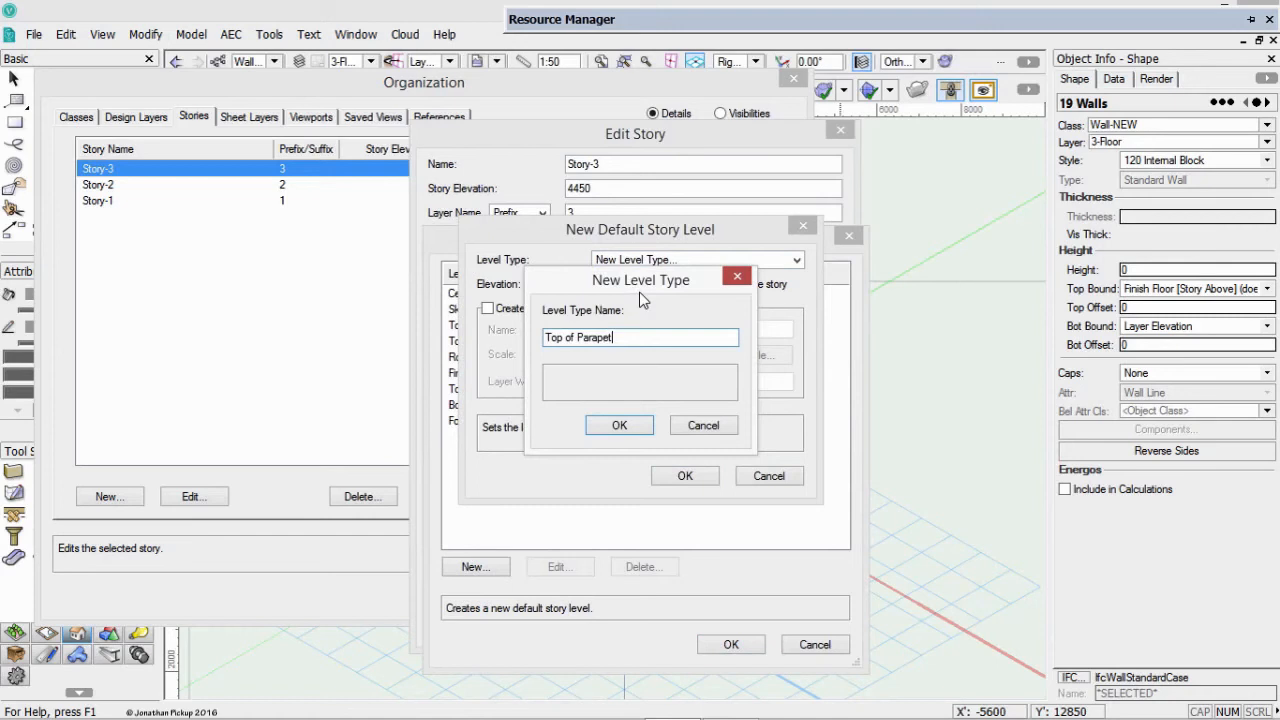
key(Return)
key(Tab)
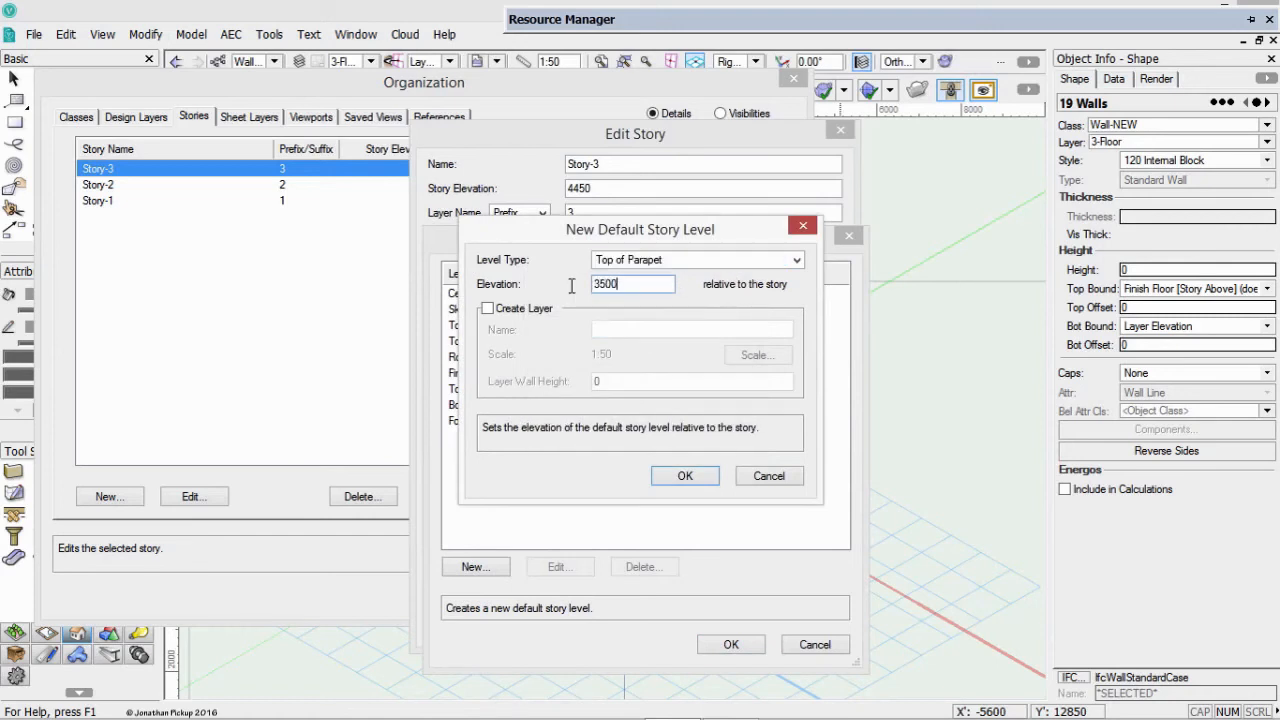
key(Return)
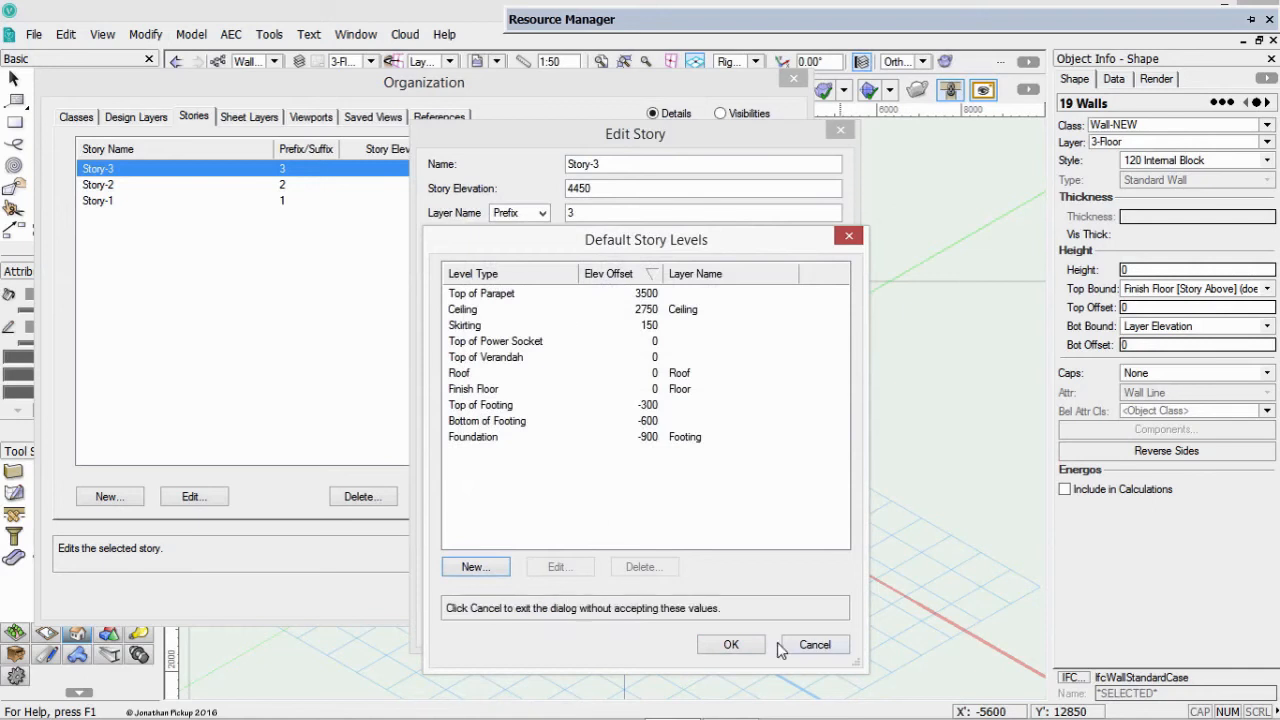
click(735, 642)
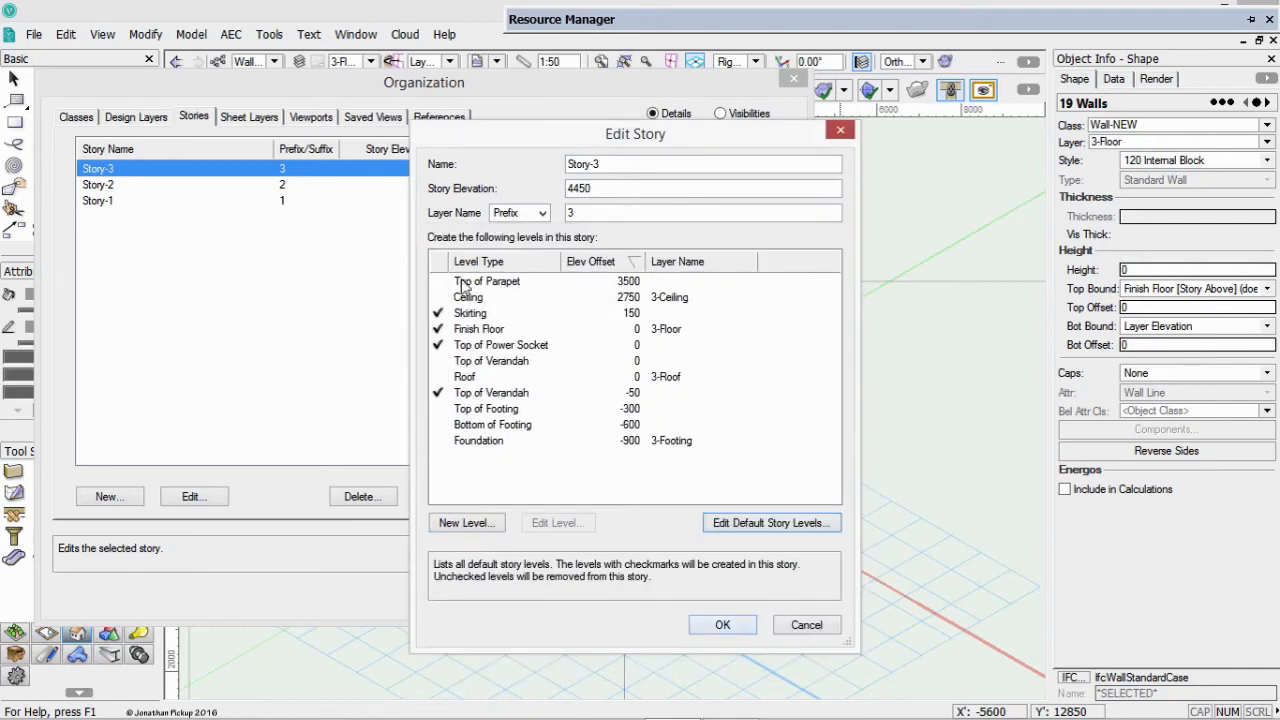
Enable the Top of Parapet level in Story-3 and apply the organization changes
click(437, 283)
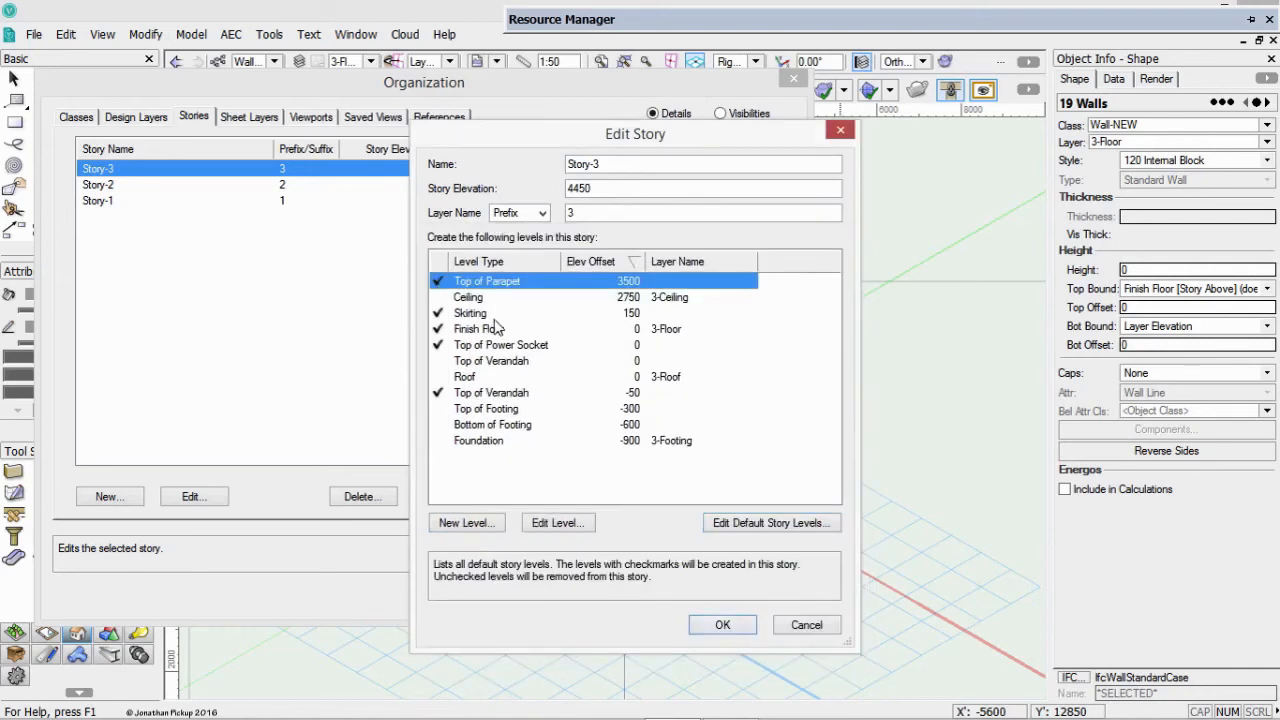
click(725, 624)
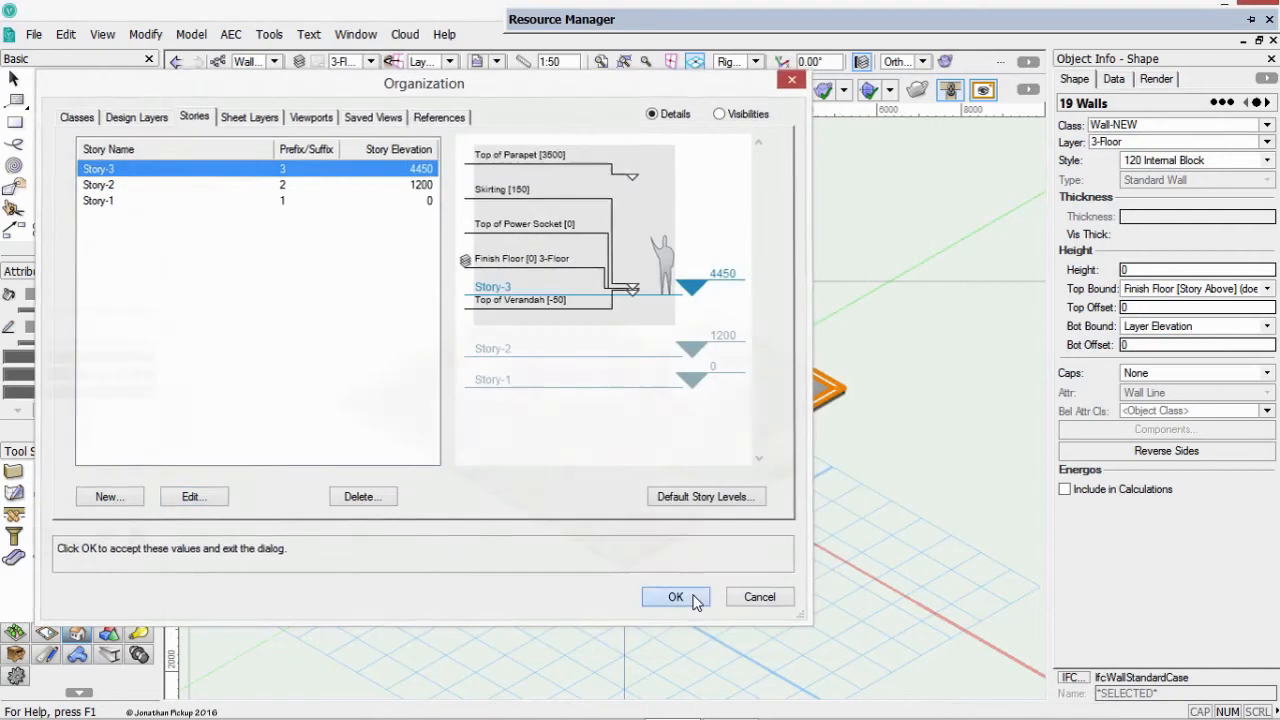
click(676, 597)
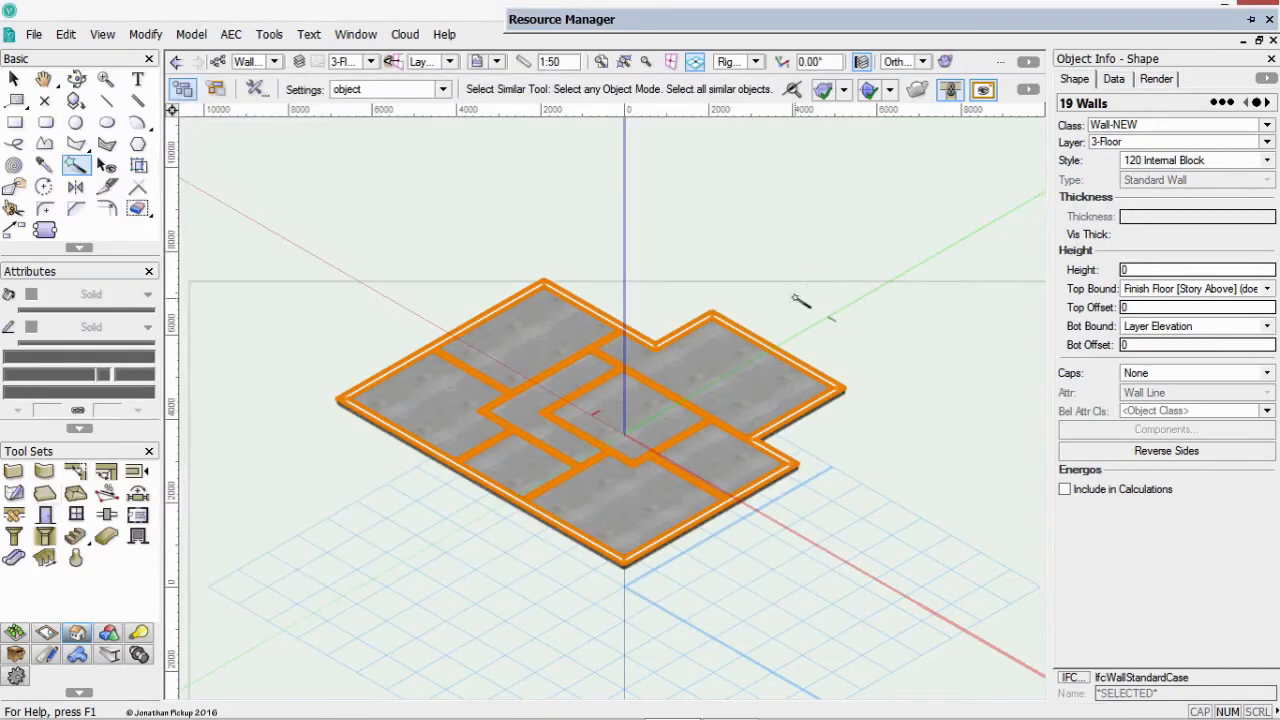
Configure the Select Similar preferences to match only wall, slab and roof thickness, components and style, with Object Type off
click(355, 91)
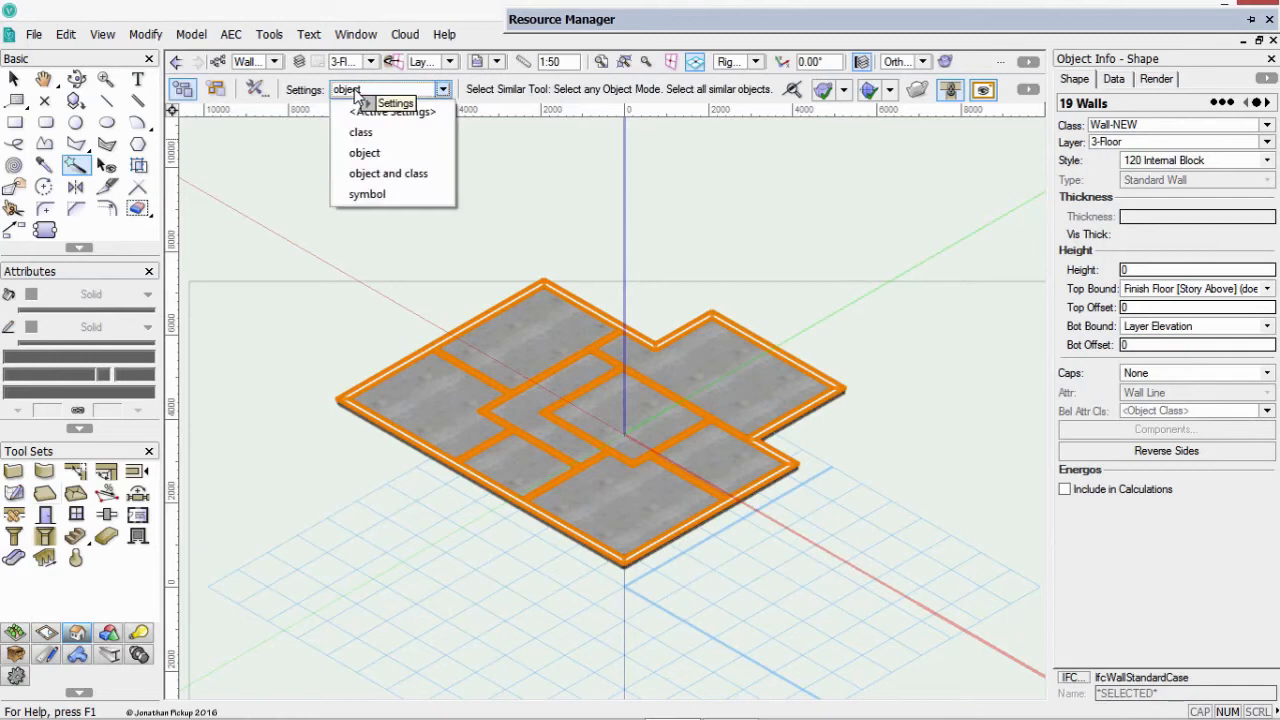
click(269, 91)
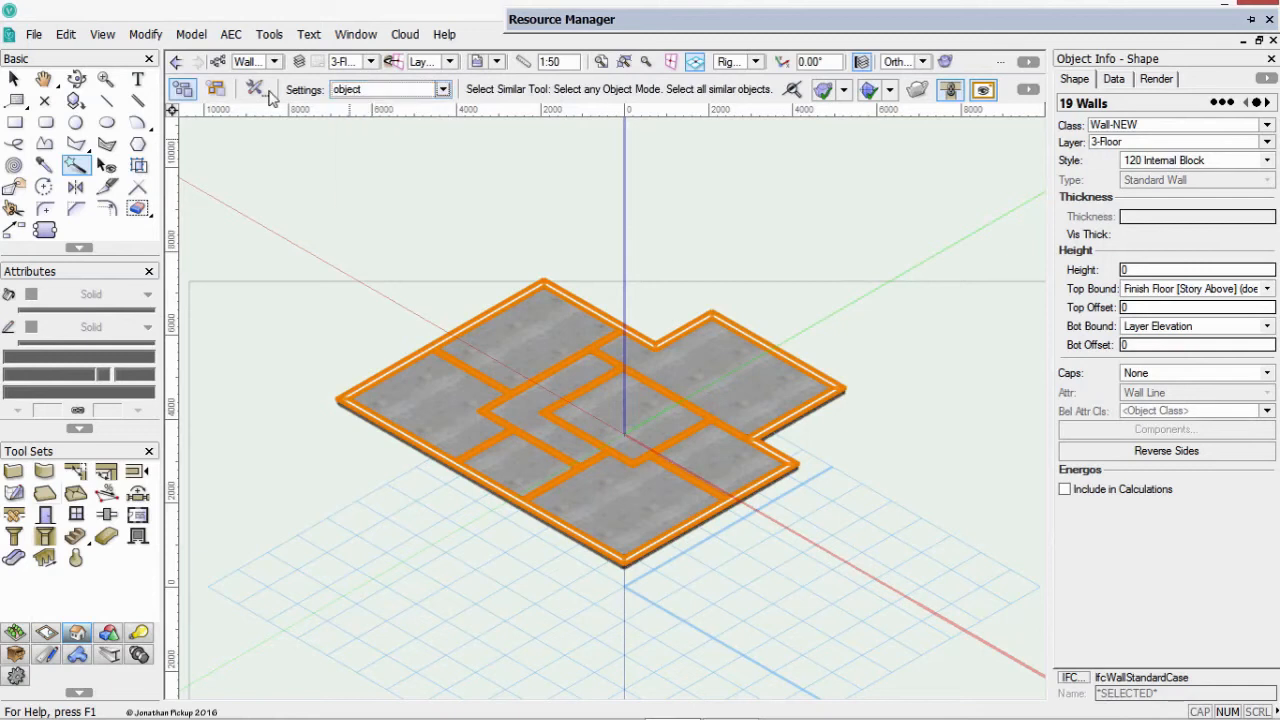
click(257, 90)
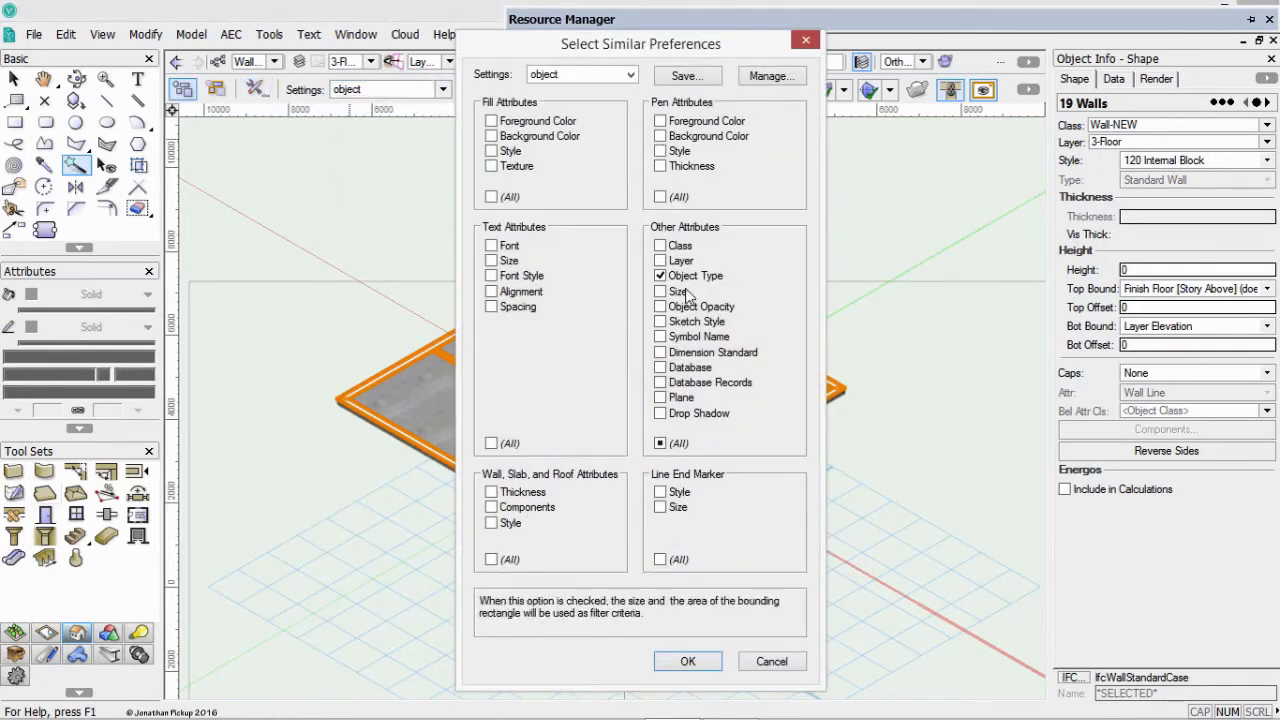
click(687, 278)
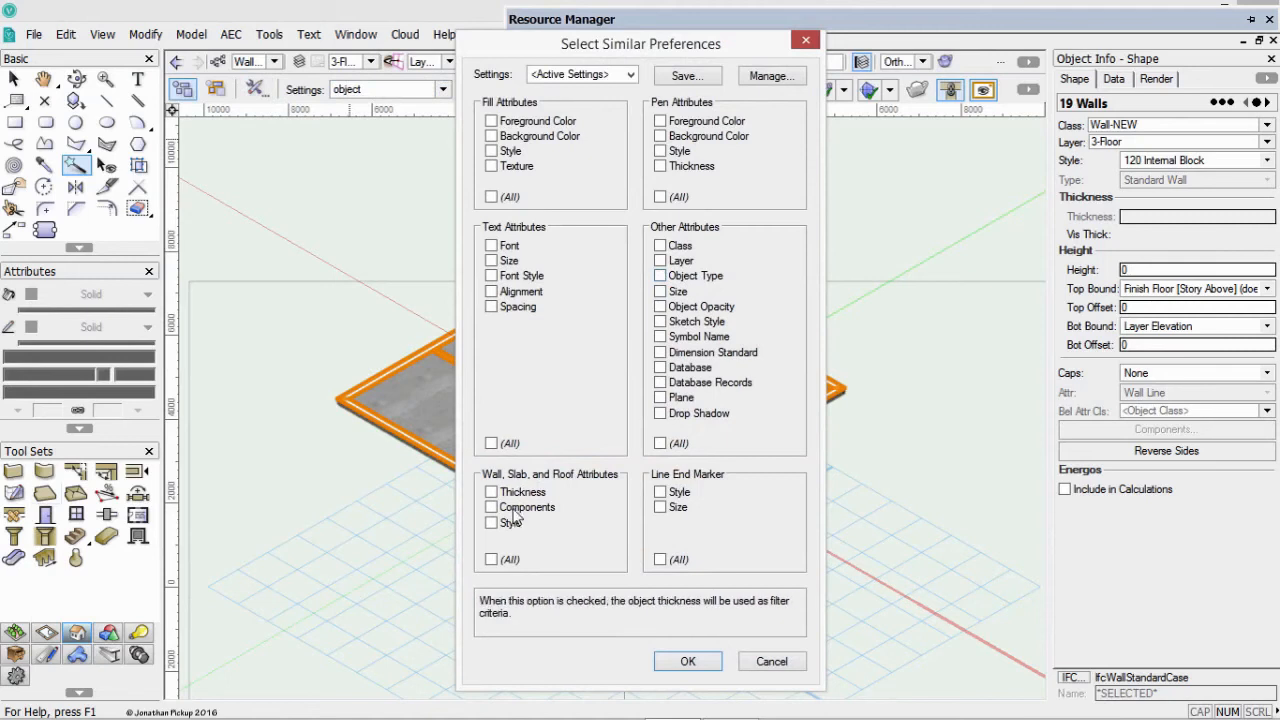
click(491, 560)
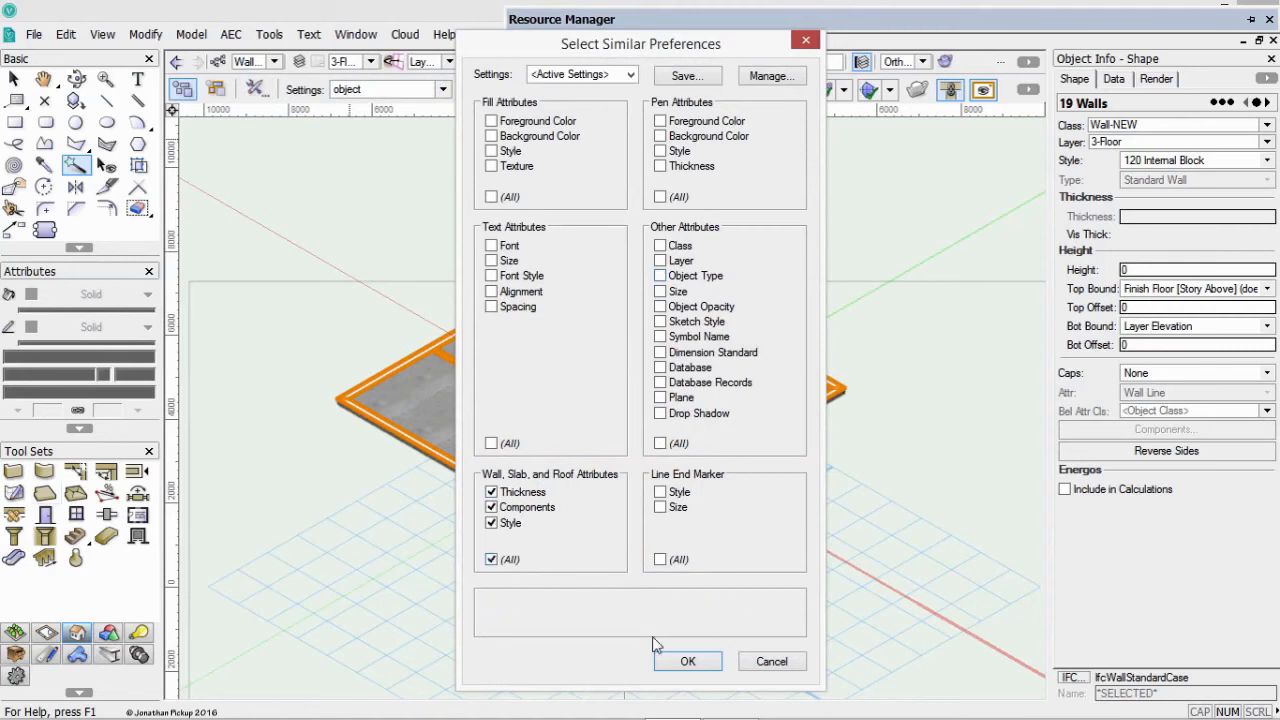
click(687, 663)
Select all 190 External Block walls on the 3-Floor layer and set their top bound to Top of Parapet
click(420, 352)
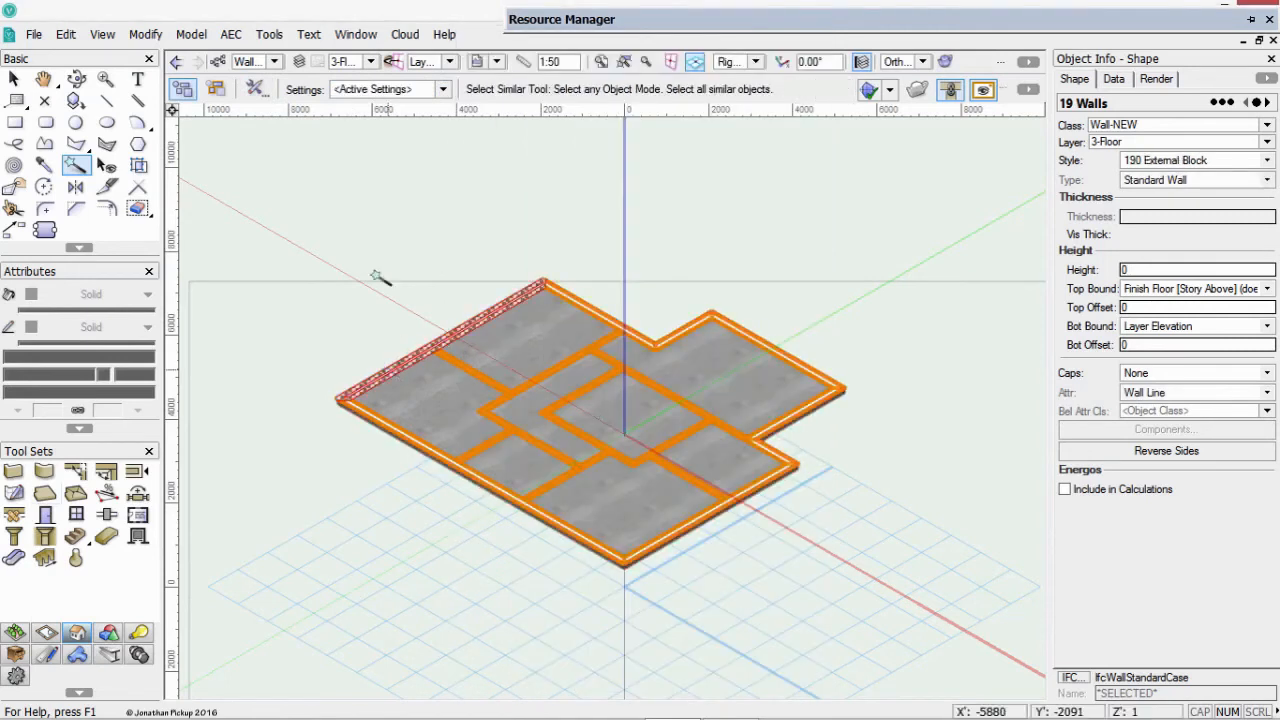
click(1166, 293)
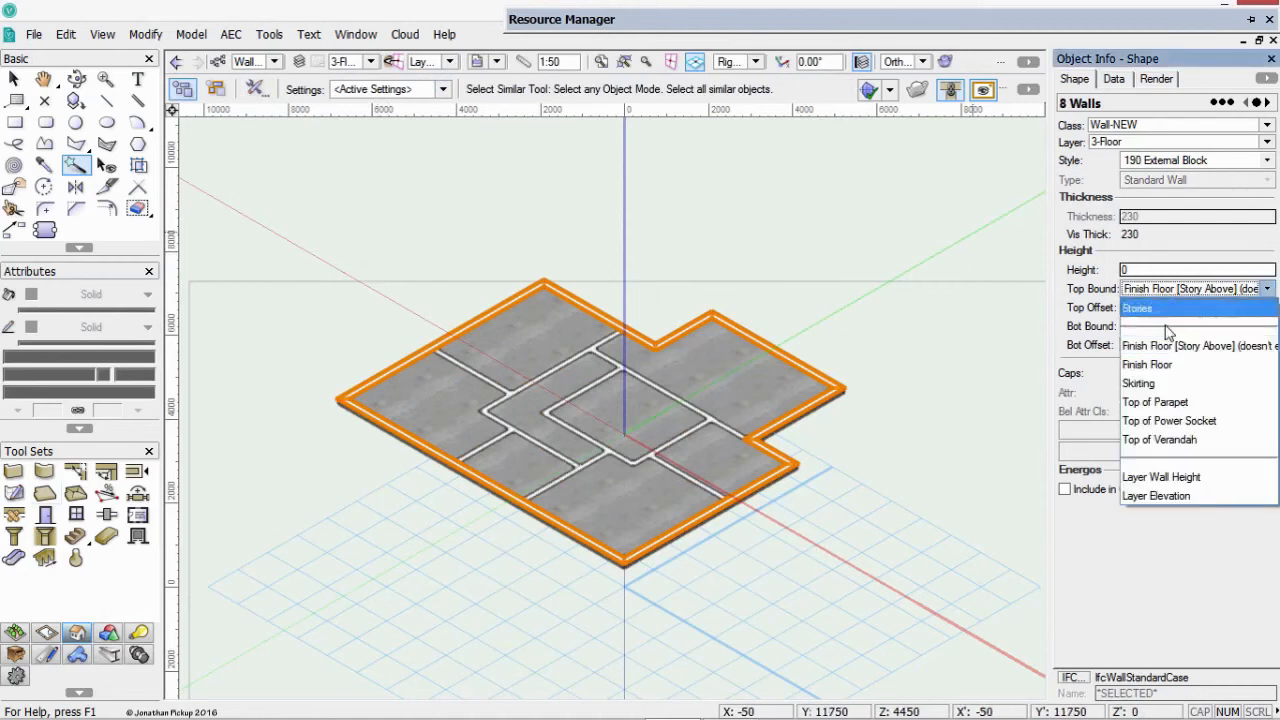
click(1160, 402)
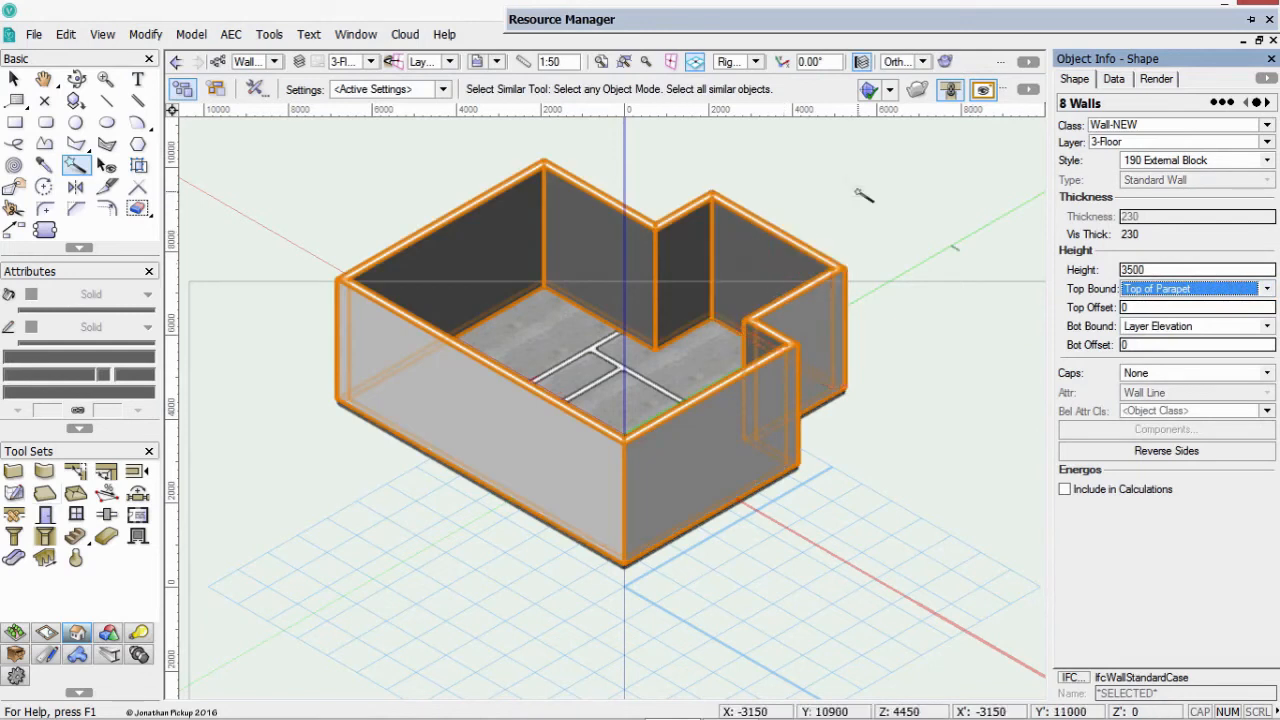
Select all 120 Internal Block walls on the 3-Floor layer and check their available top bound options
click(608, 356)
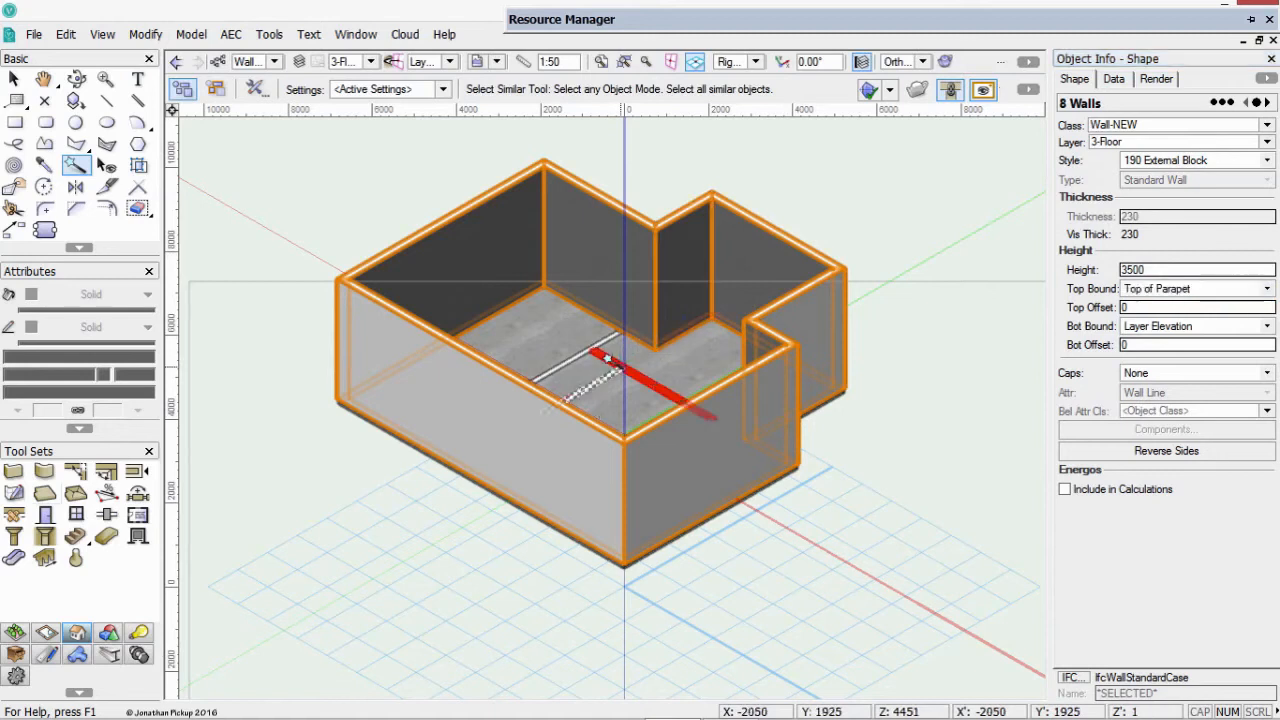
click(1198, 294)
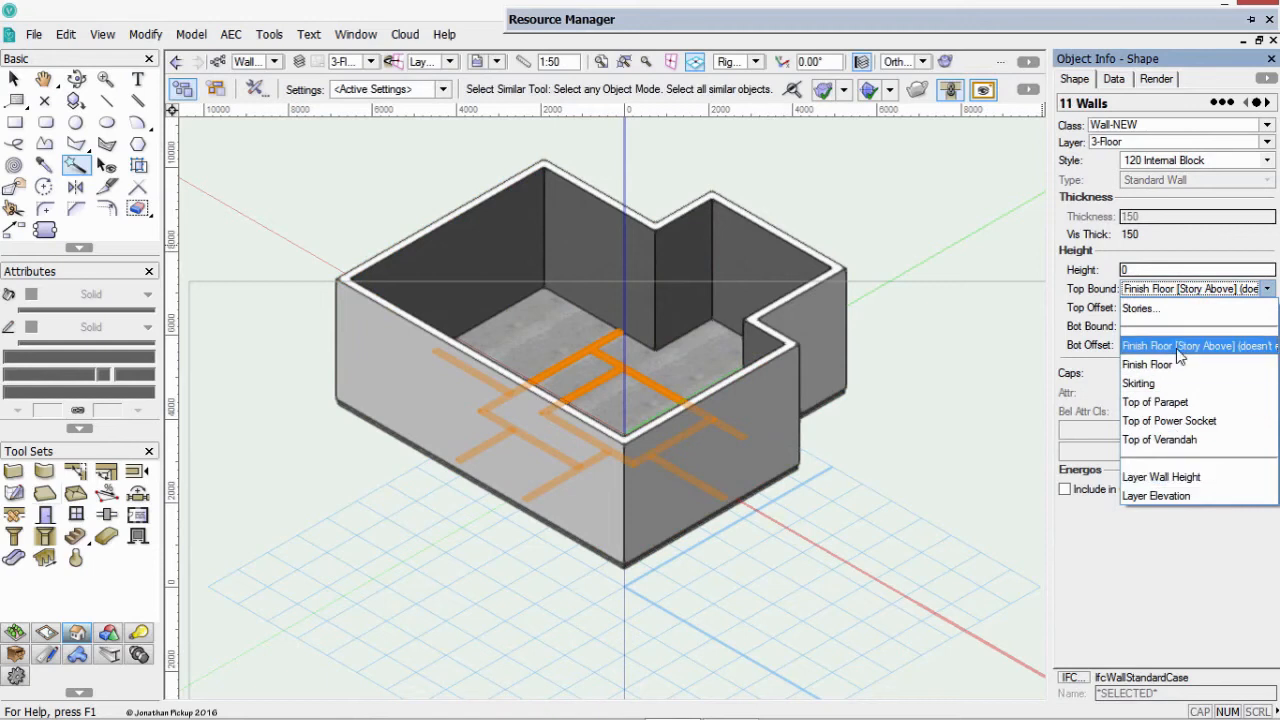
click(300, 63)
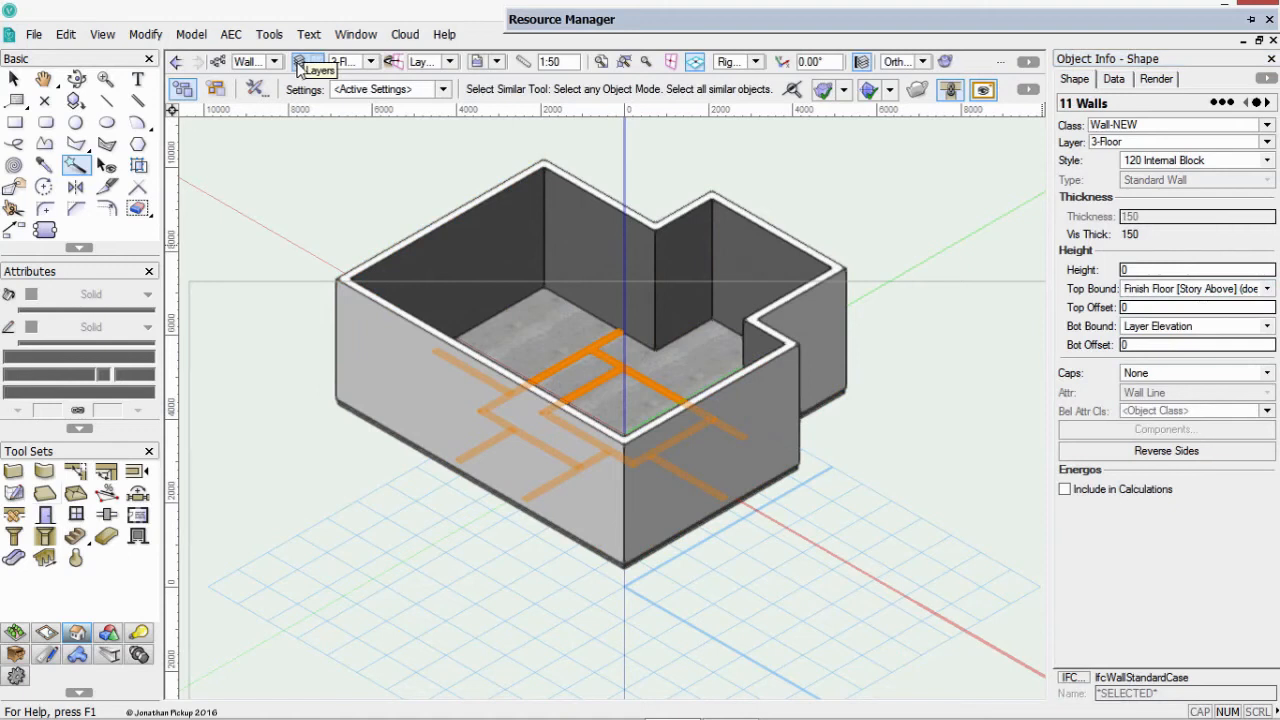
Add a Ceiling level at elevation 2400 with its own layer to Story-3, using it instead of the 2750 one
click(297, 63)
click(193, 116)
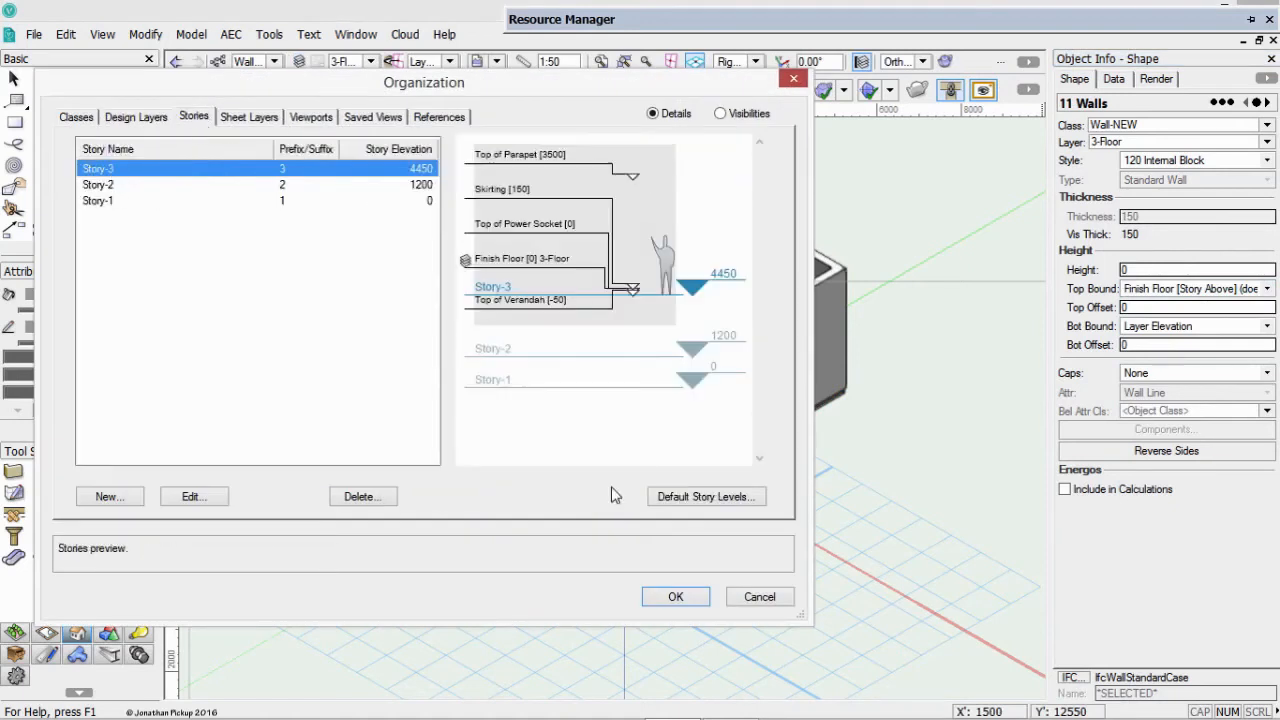
click(191, 496)
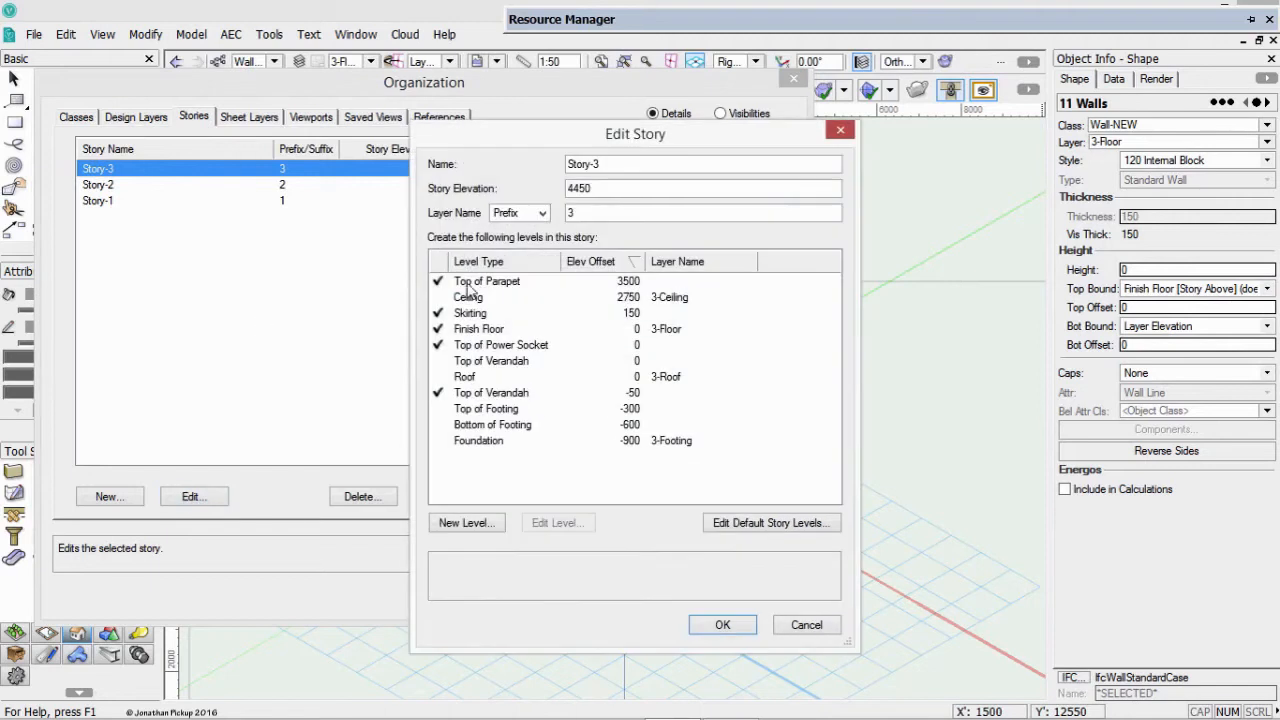
click(438, 299)
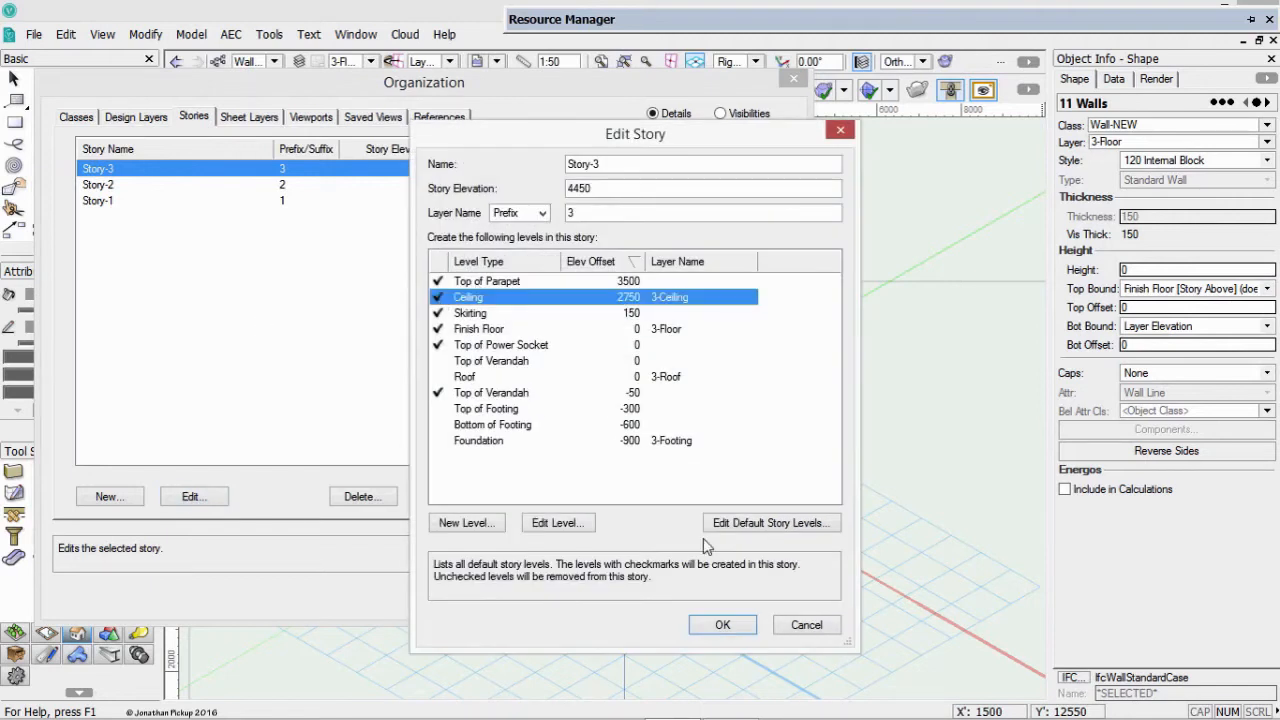
click(560, 523)
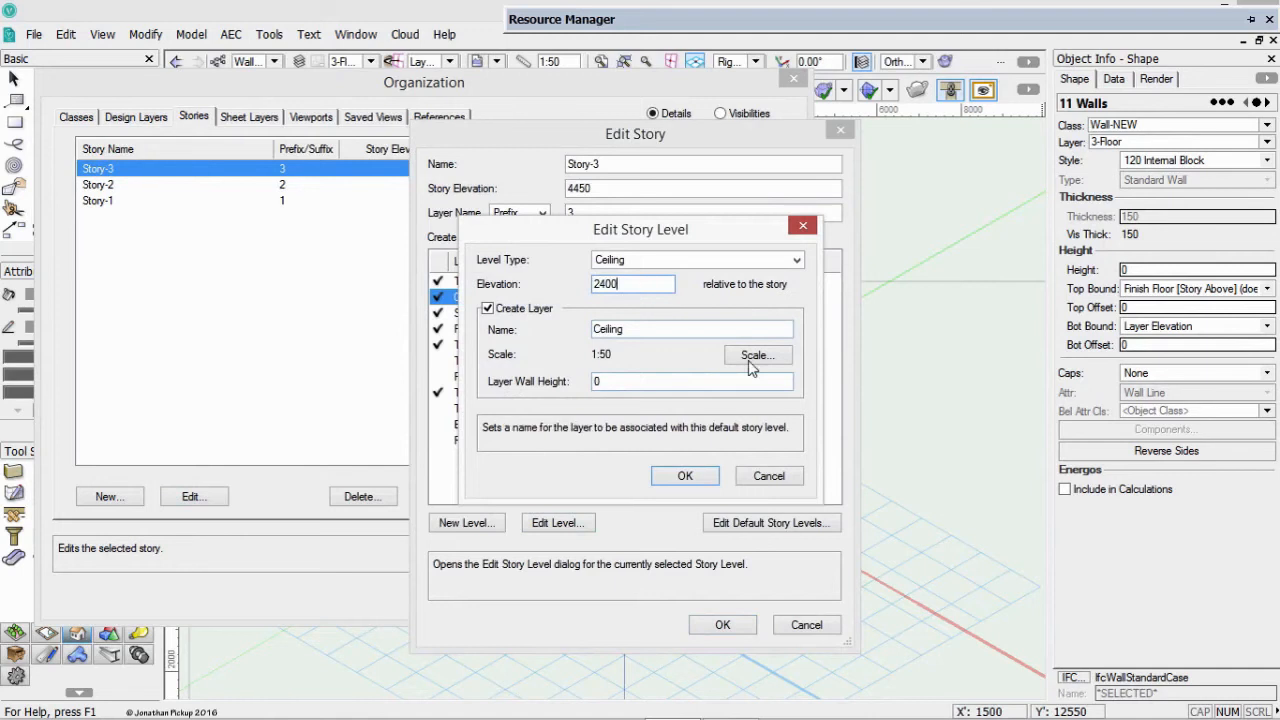
click(693, 477)
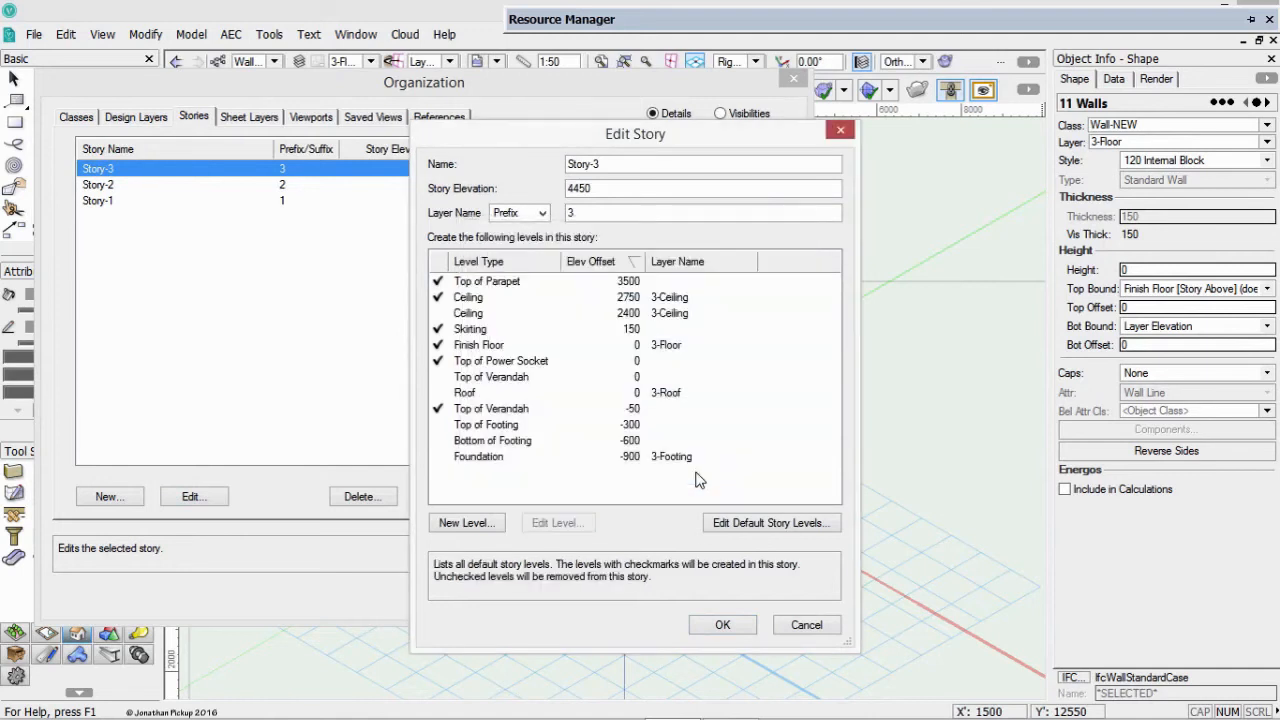
click(439, 313)
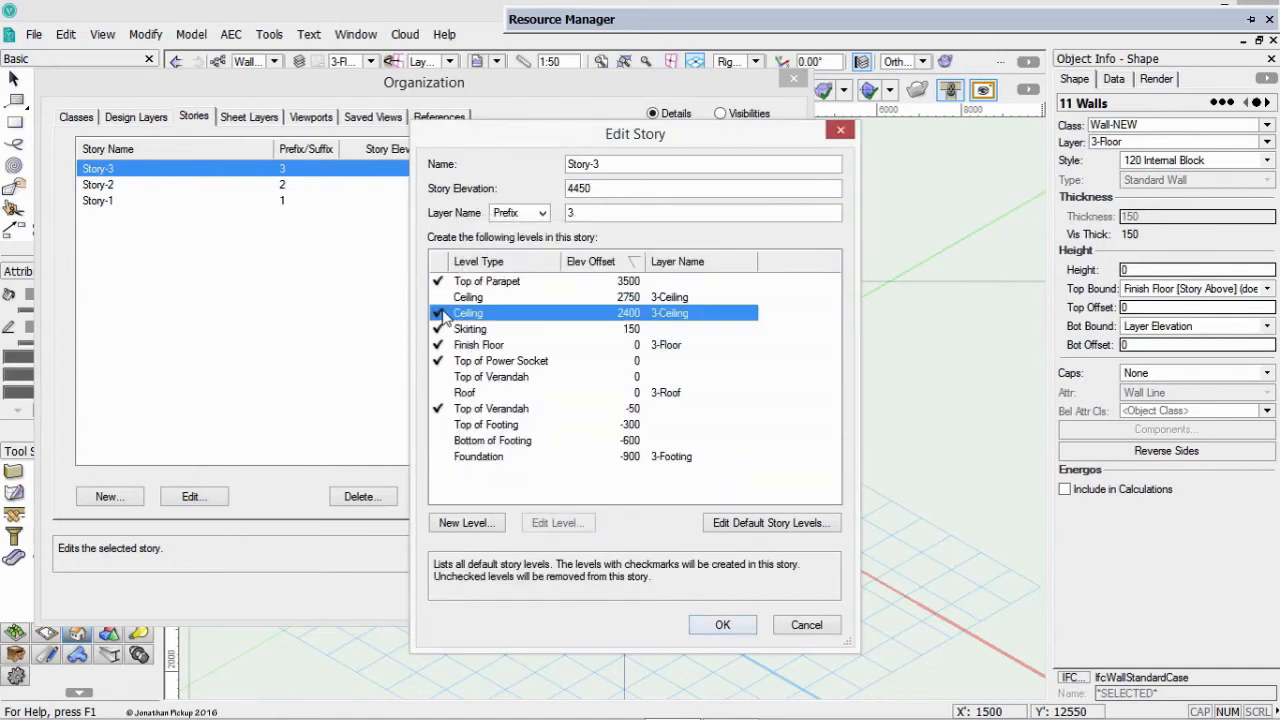
click(722, 624)
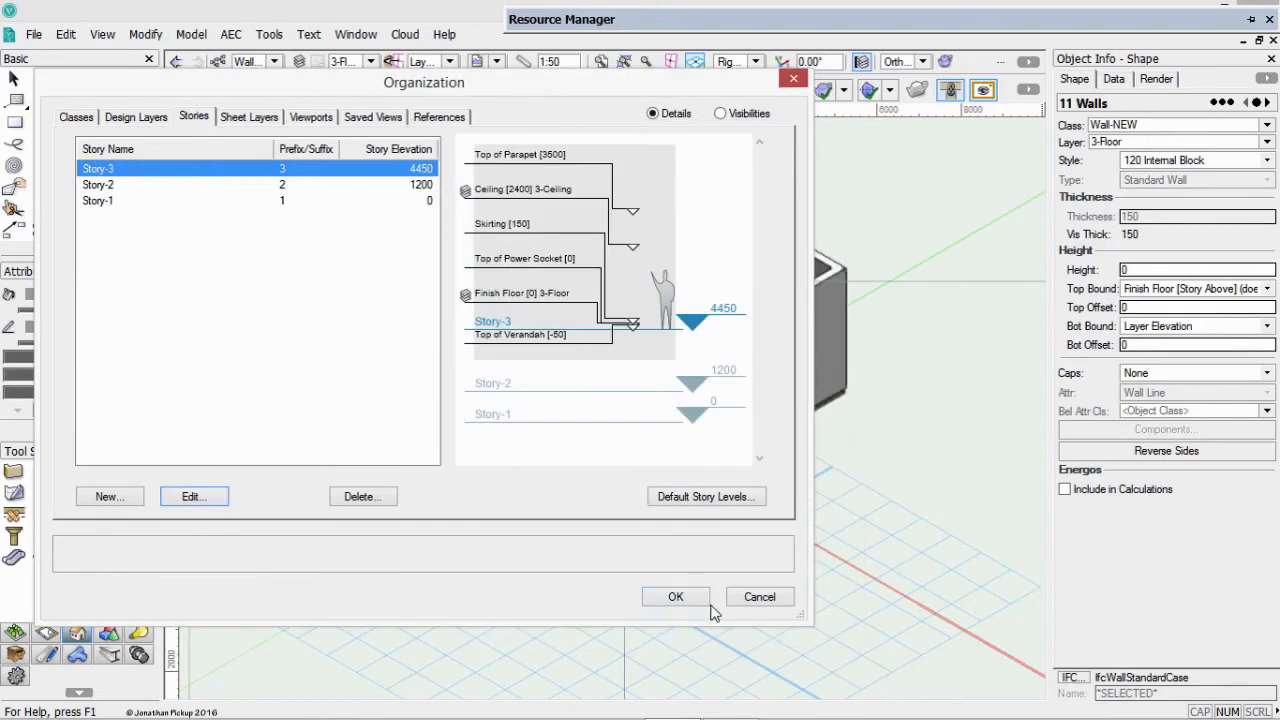
click(678, 598)
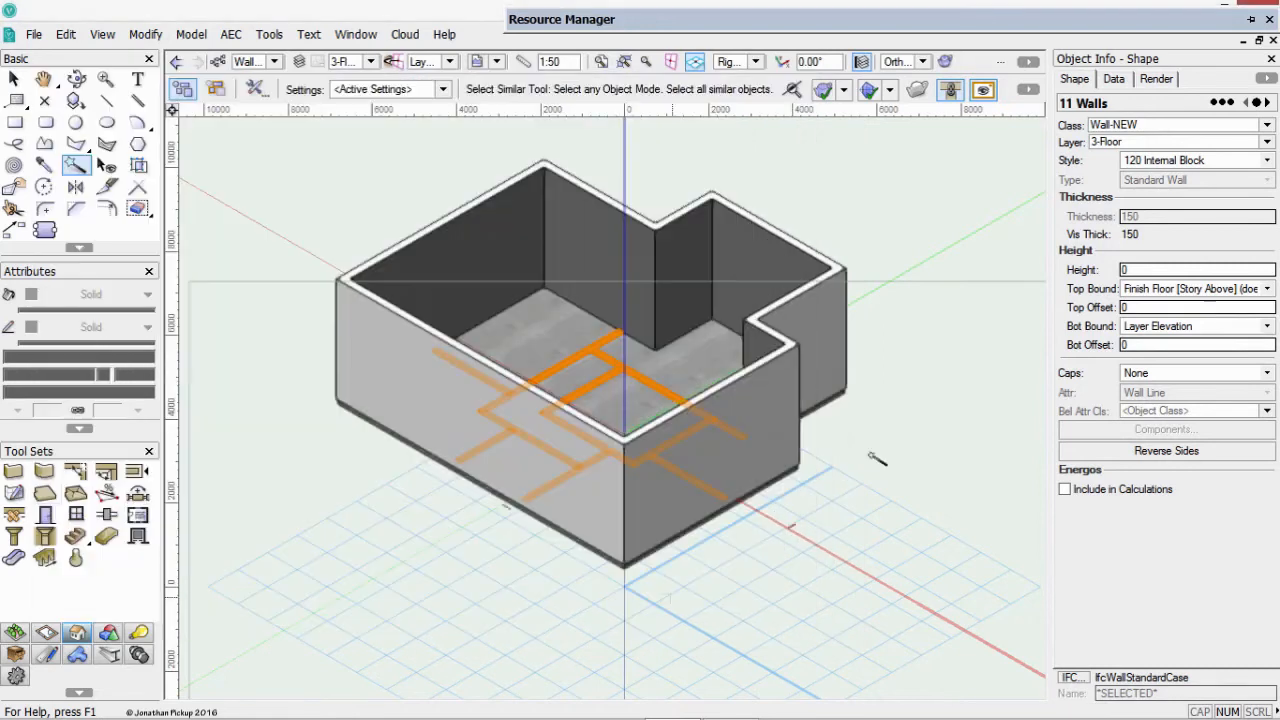
Set the top bound of the selected internal walls to Ceiling
click(1157, 290)
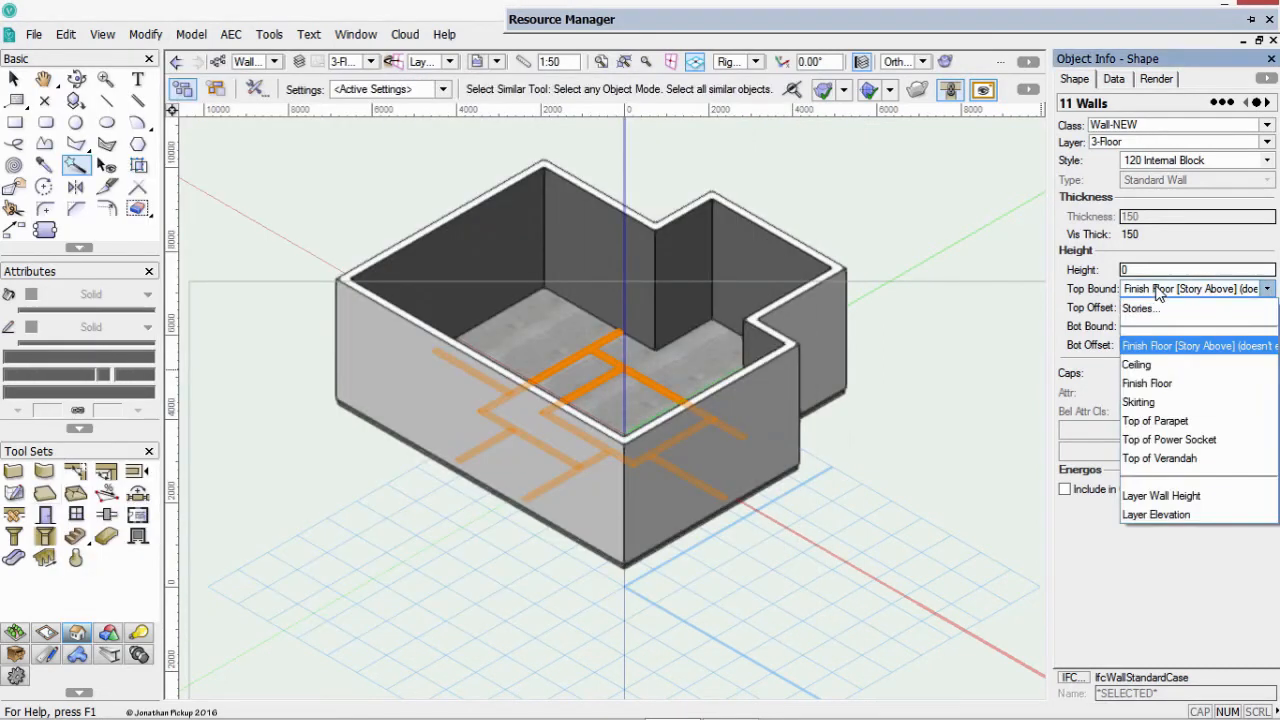
click(1124, 370)
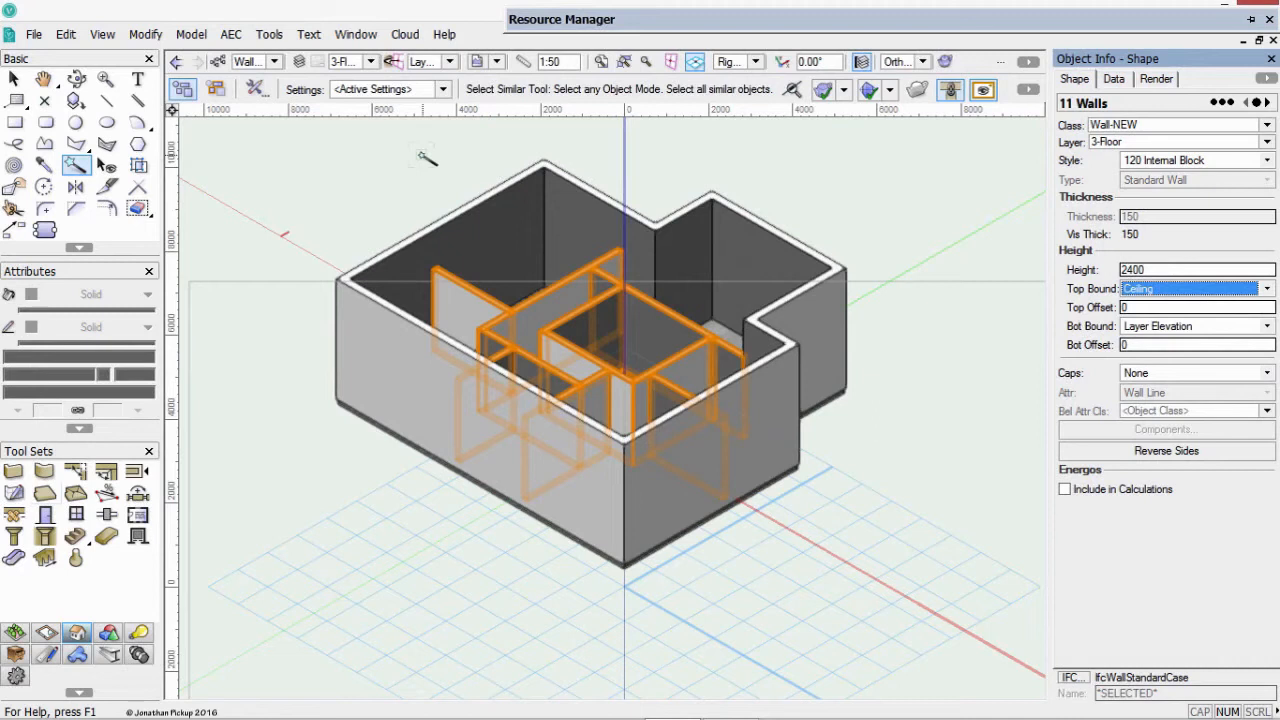
Add the Roof level with its 3-Roof layer to Story-3
click(298, 62)
click(196, 120)
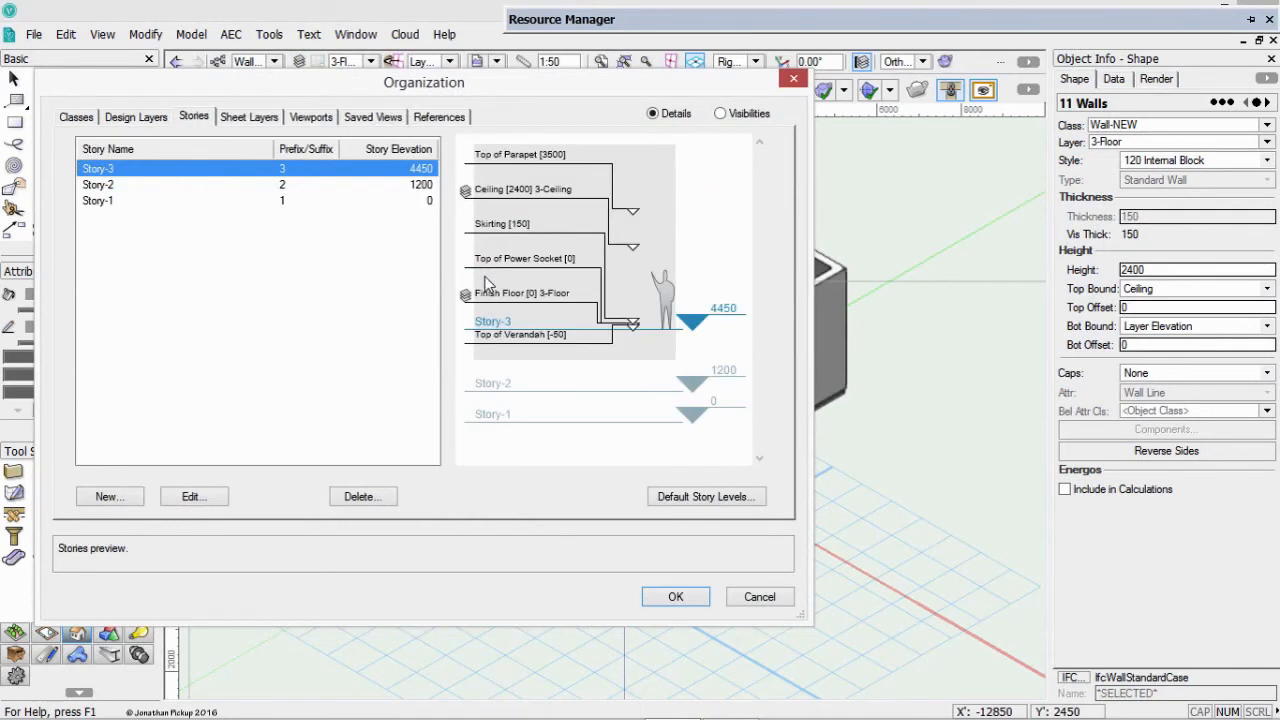
click(192, 498)
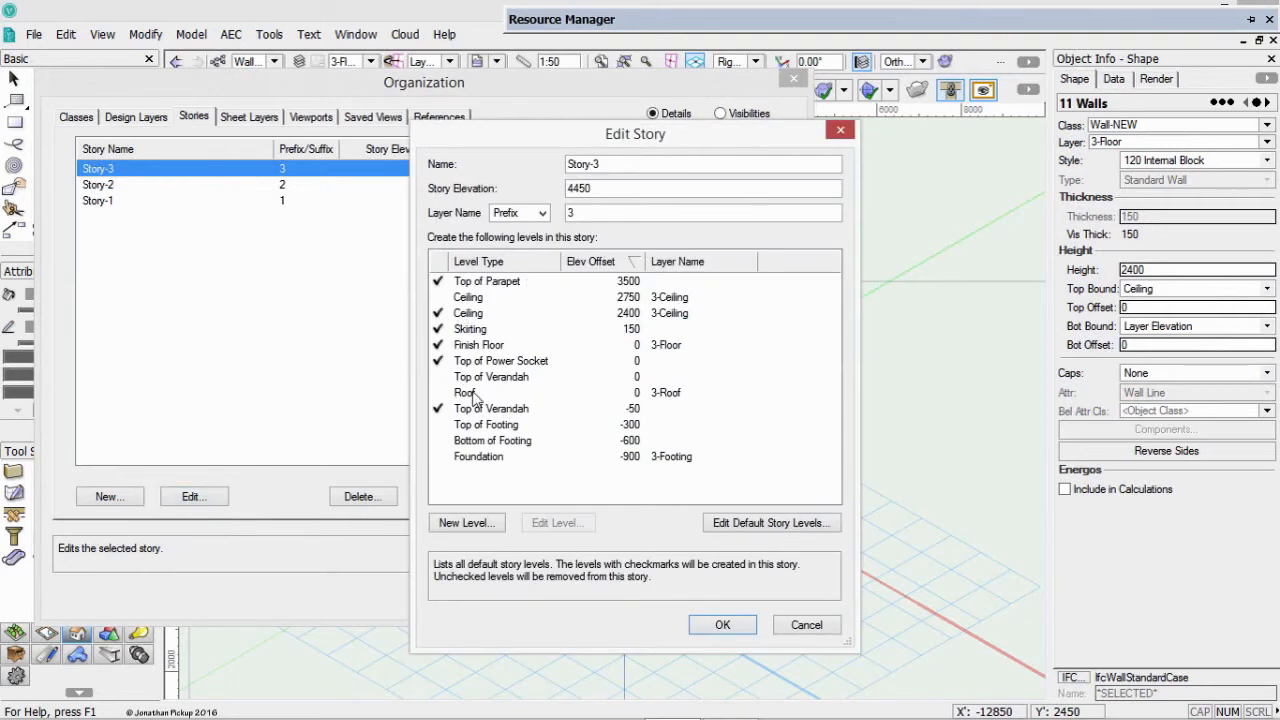
click(447, 396)
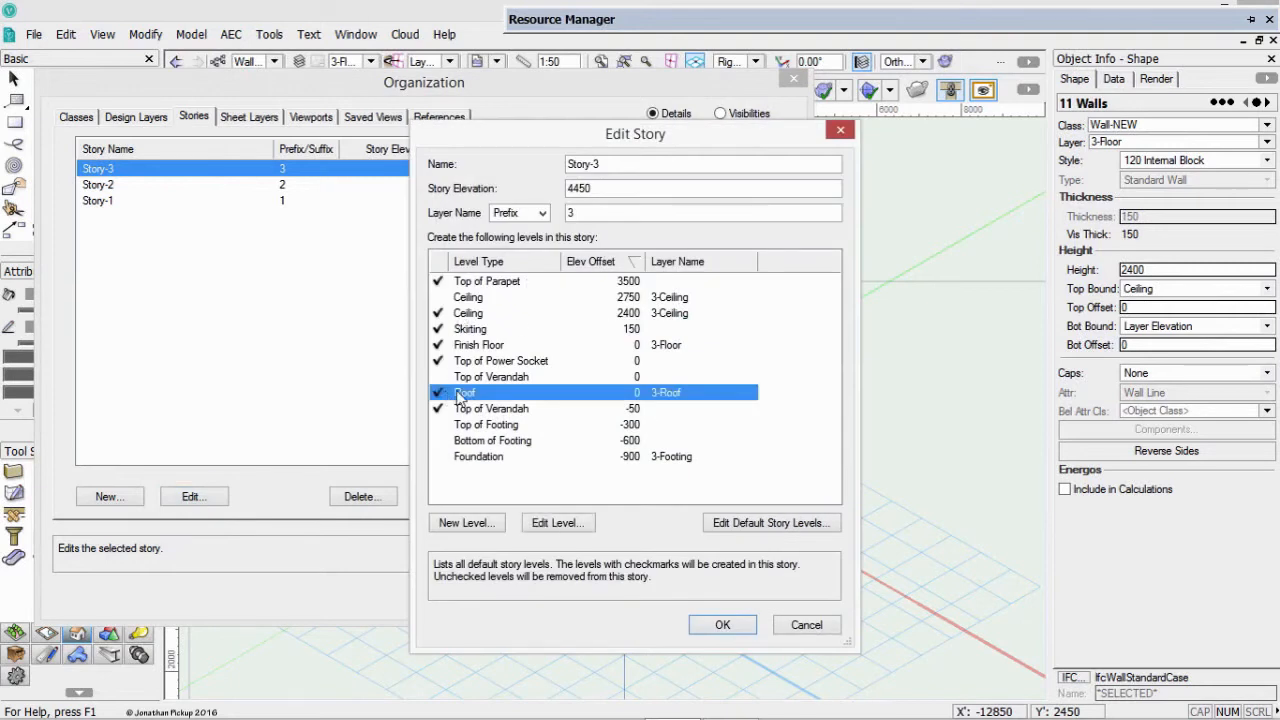
click(727, 625)
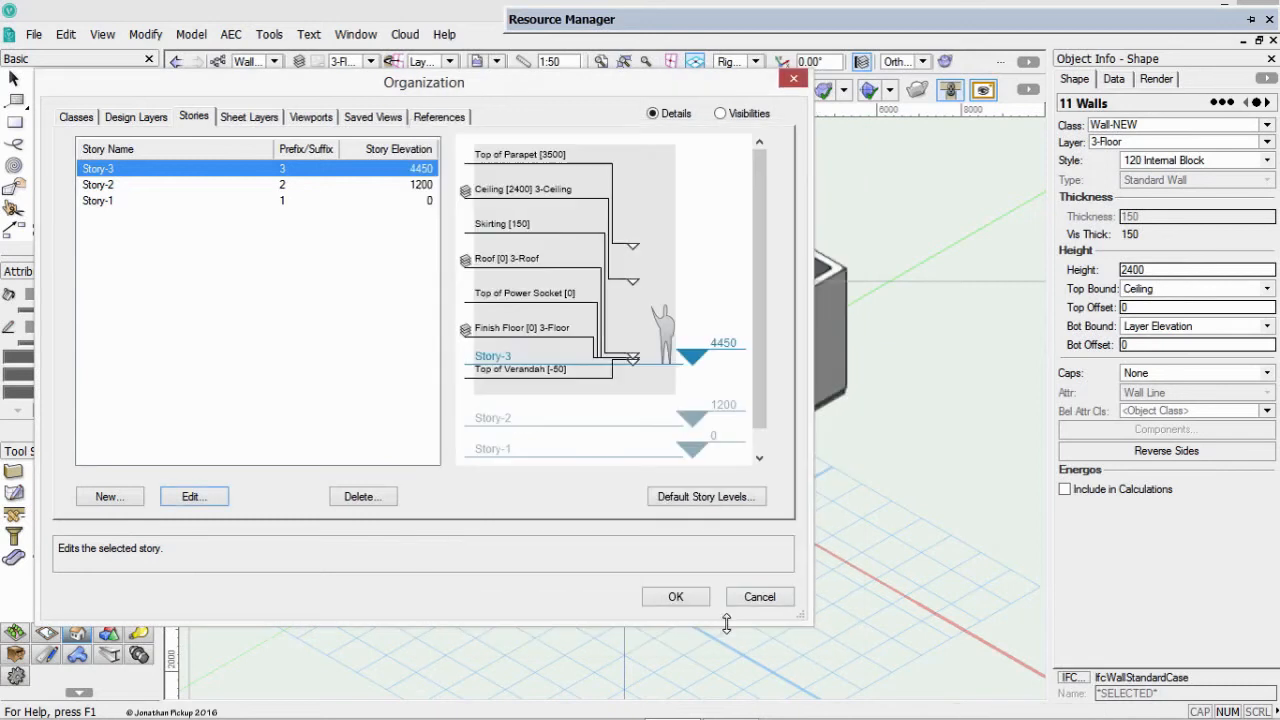
click(677, 598)
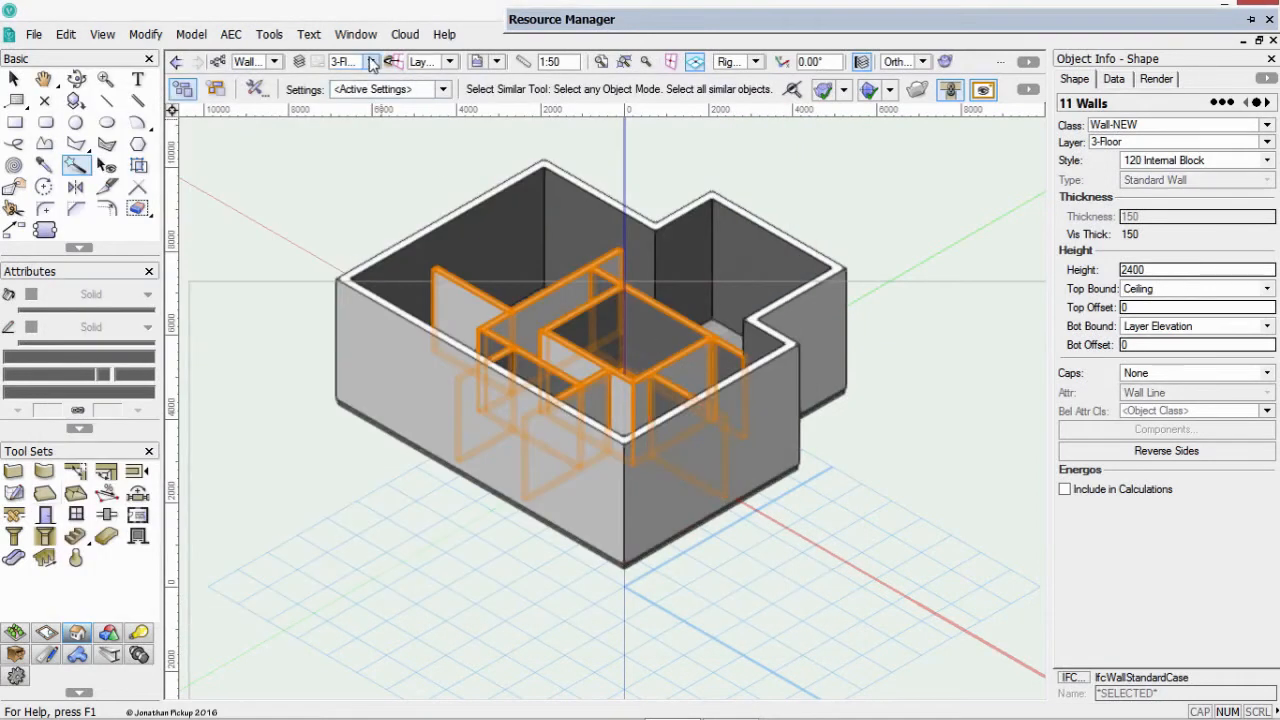
Select the 190 External Block walls and create a roof over them with a Vertical eave profile and a 45° pitch
click(489, 192)
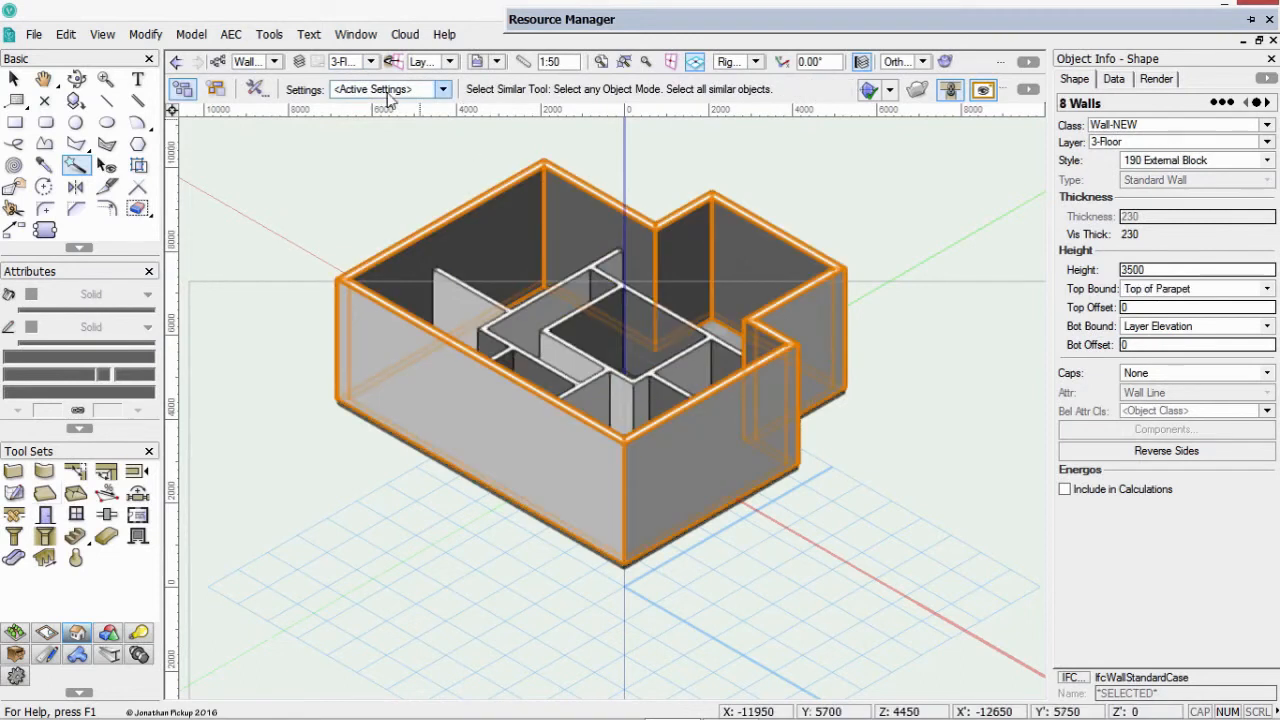
click(231, 35)
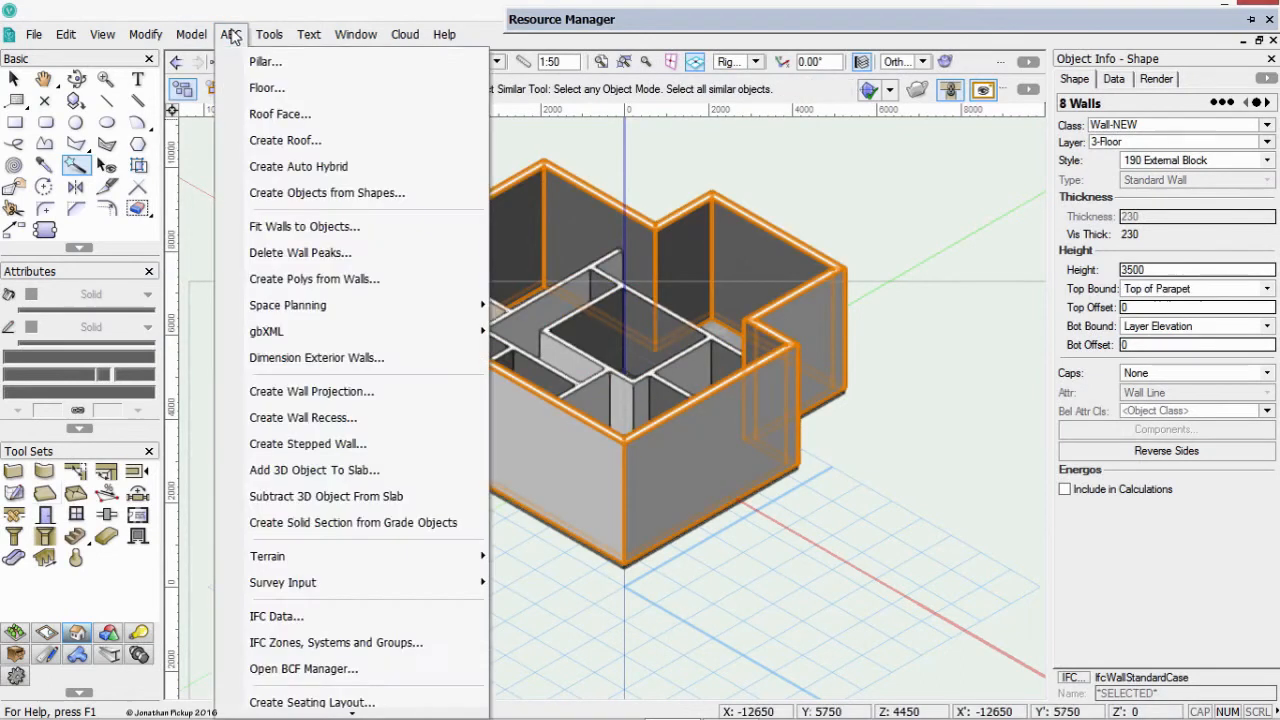
click(267, 141)
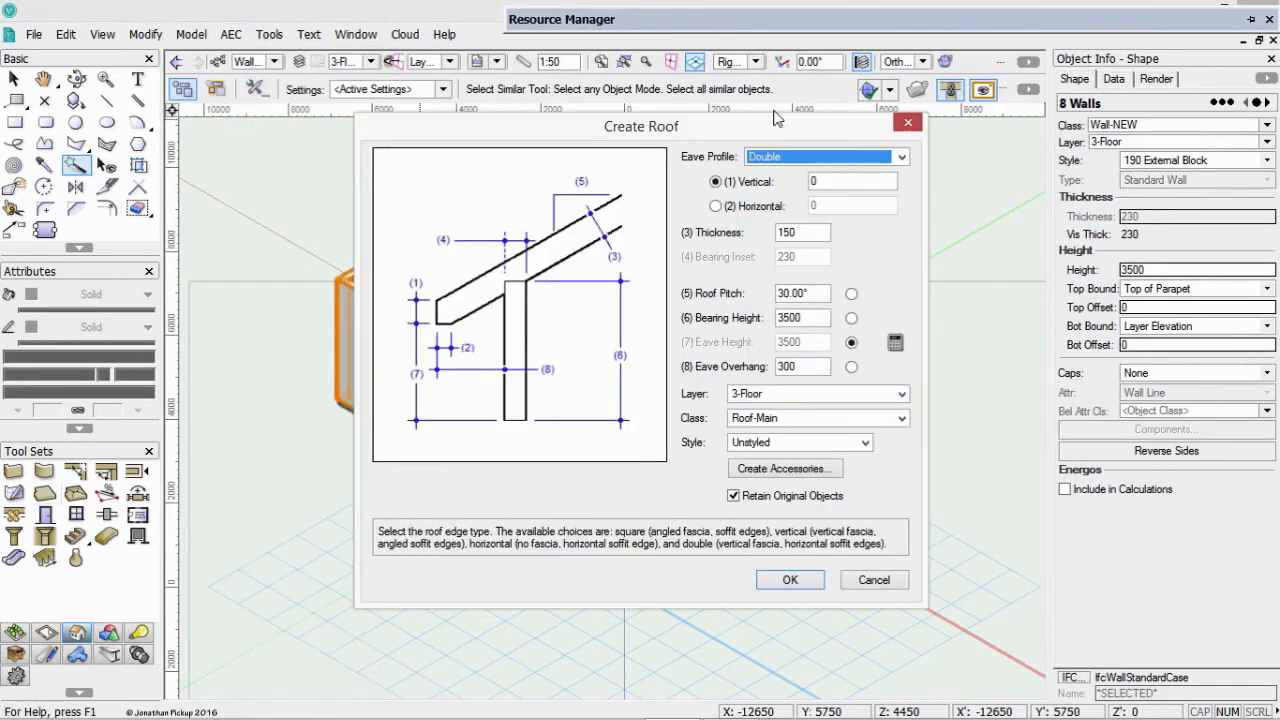
click(778, 158)
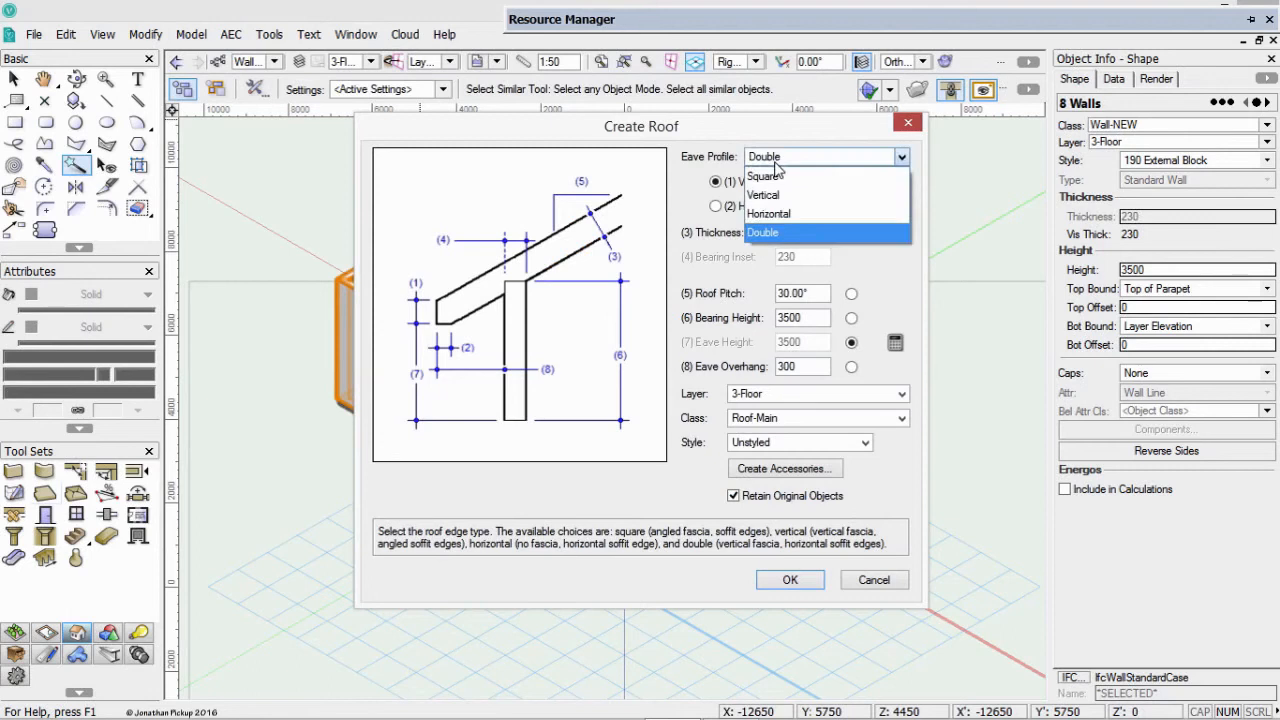
click(778, 190)
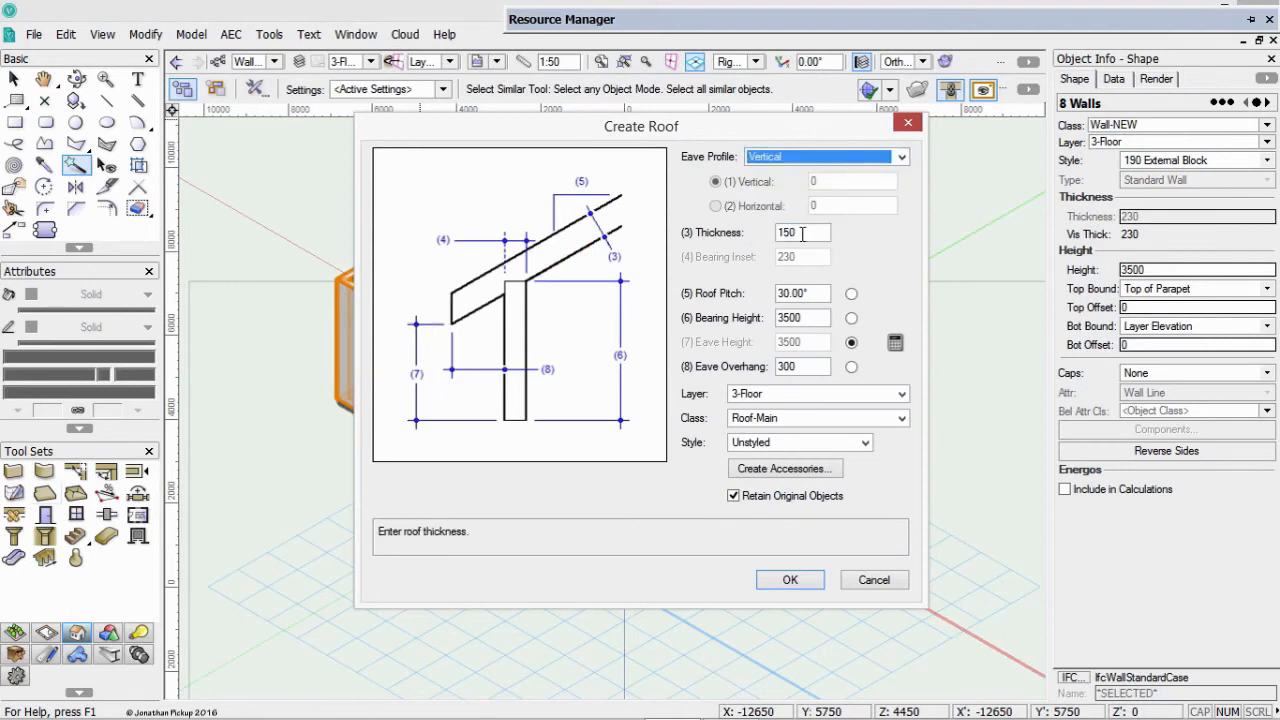
click(797, 232)
key(Tab)
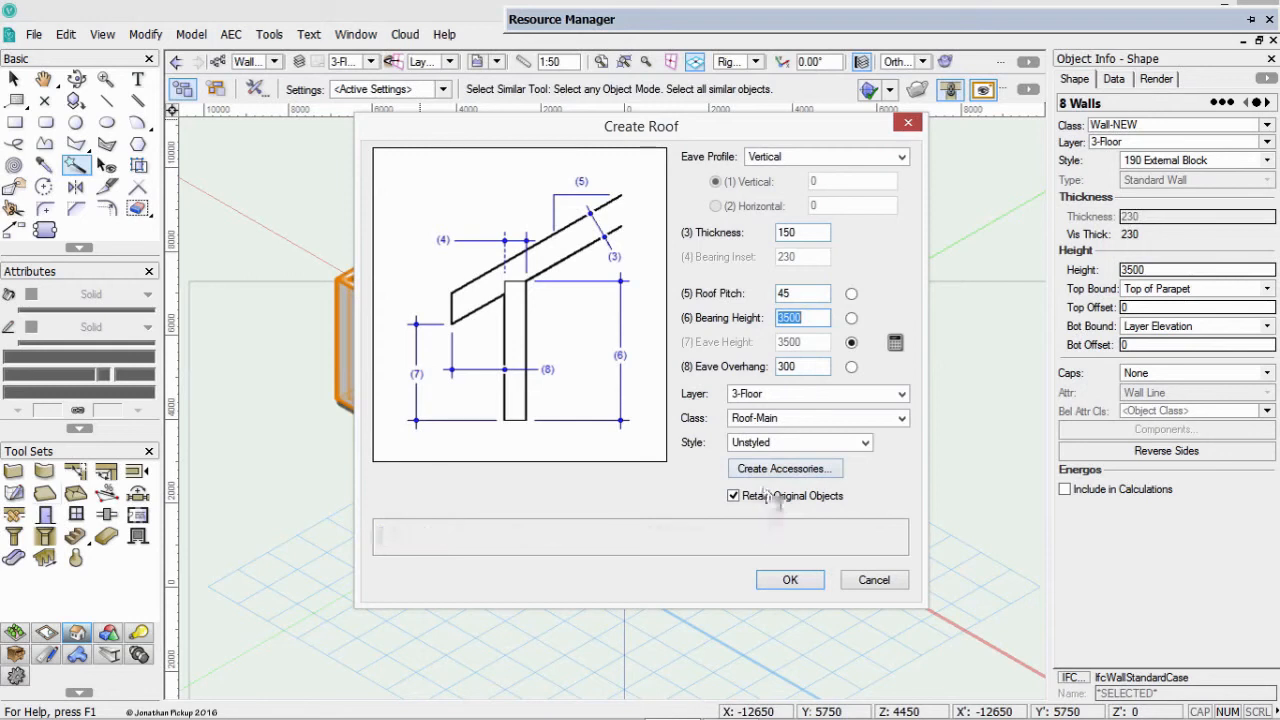
click(806, 580)
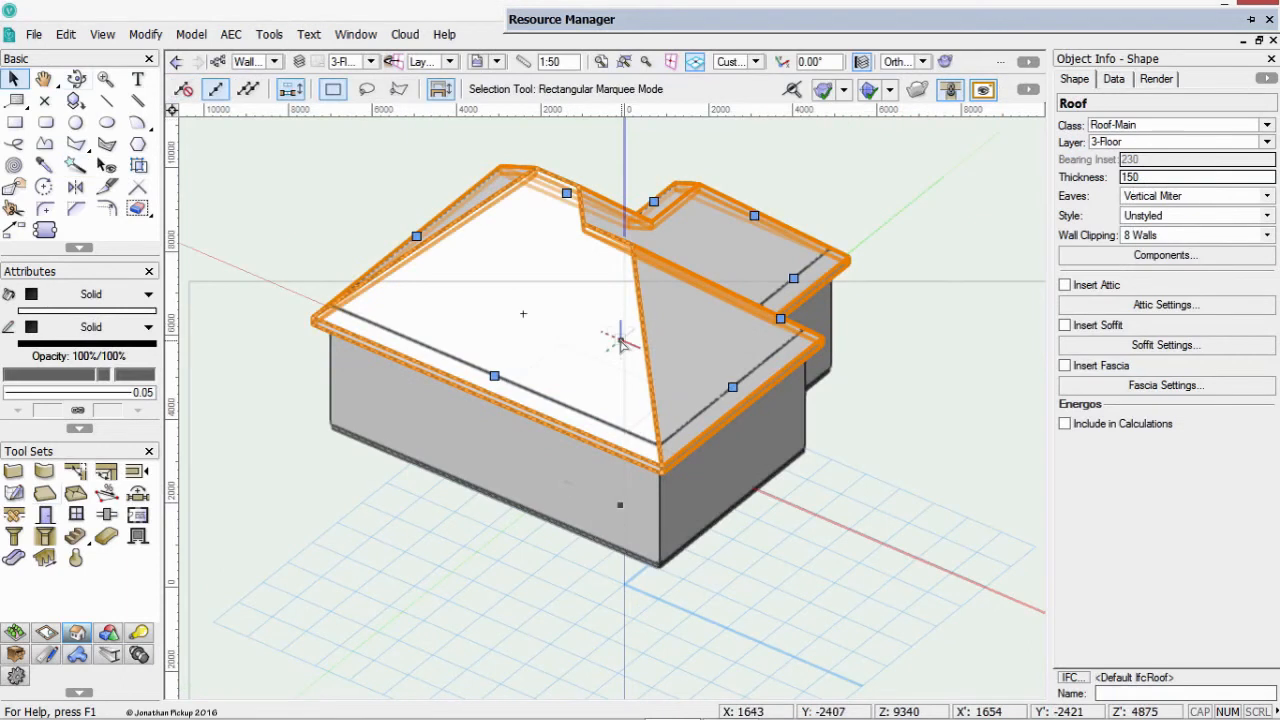
Change the two short end edges of the roof's main block to Gable
click(733, 389)
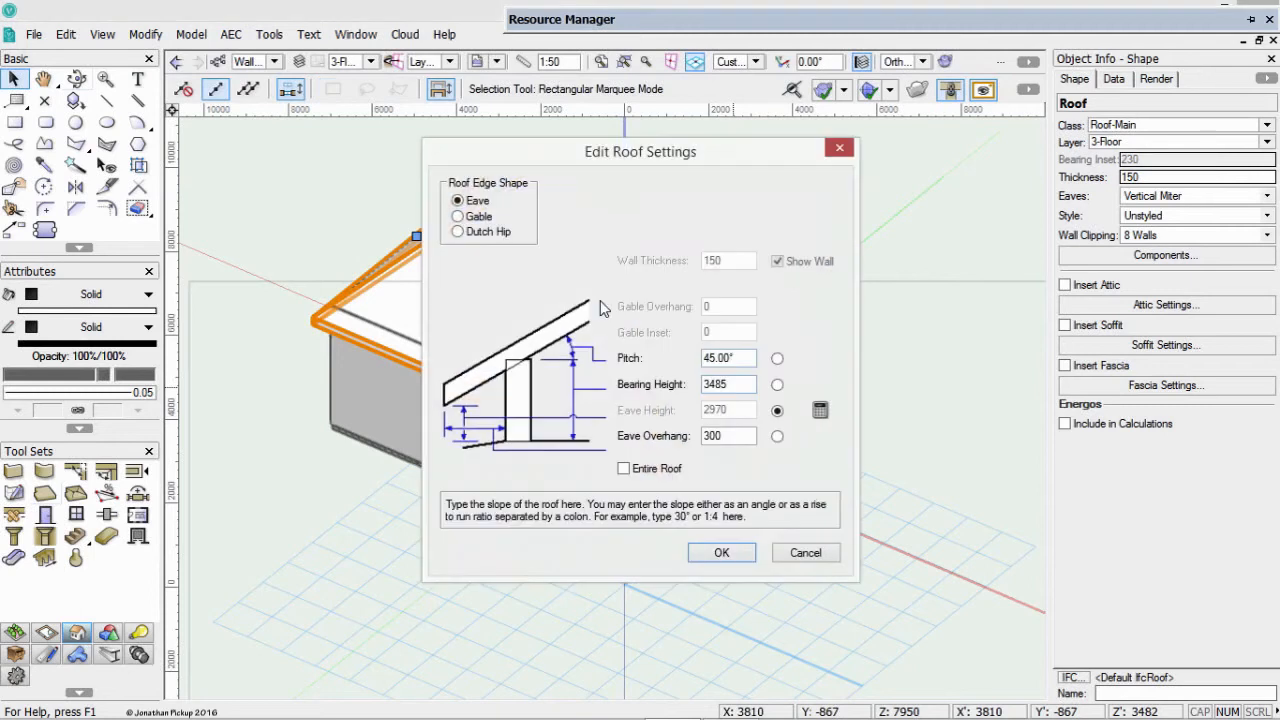
click(457, 216)
click(721, 553)
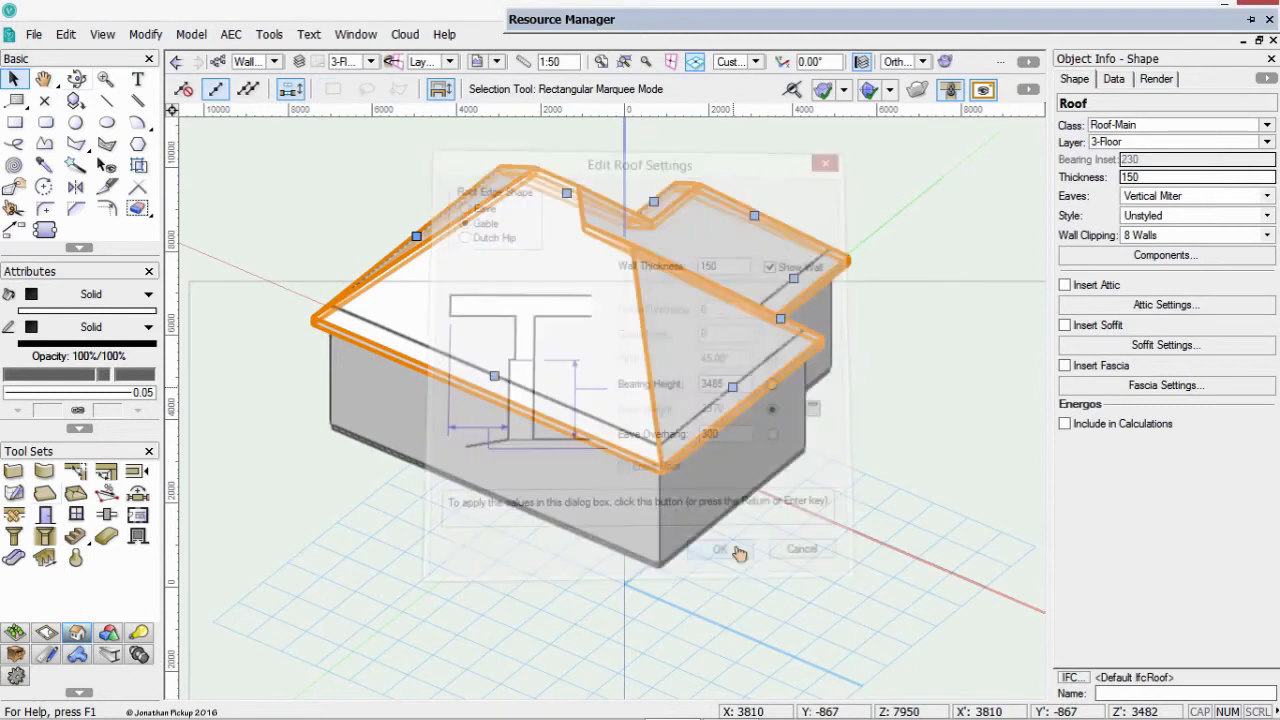
click(417, 238)
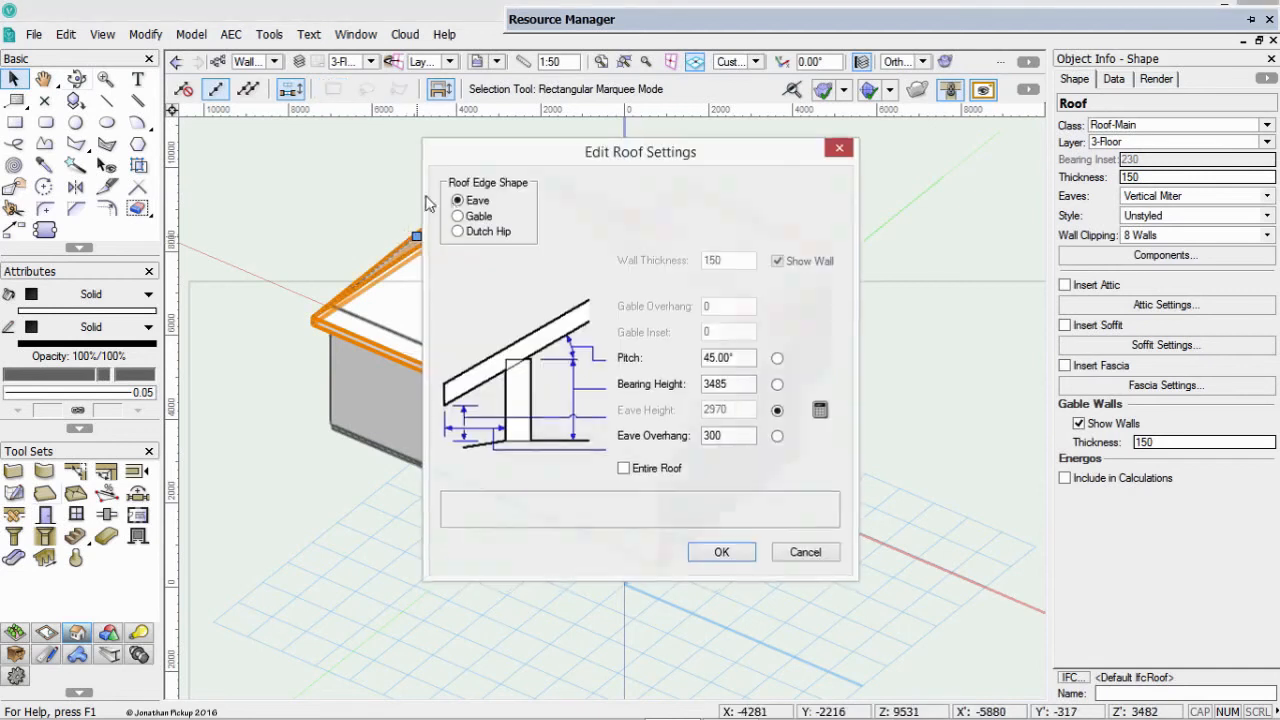
click(457, 216)
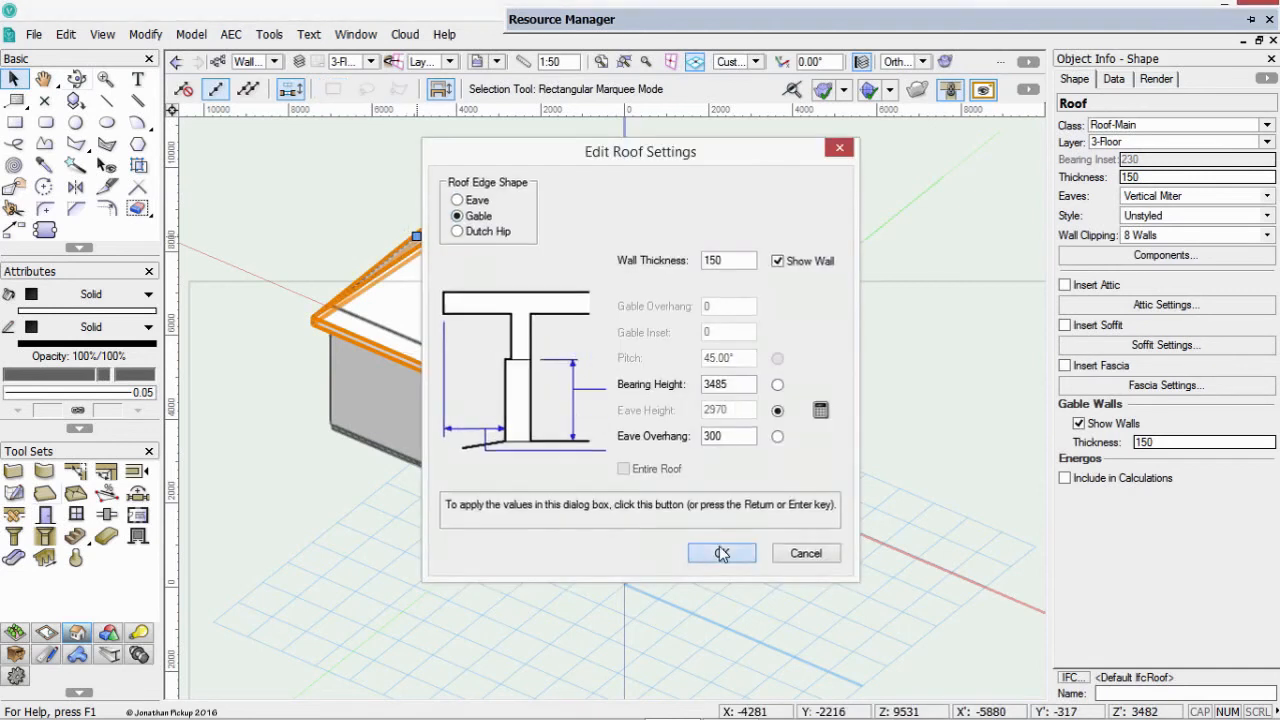
click(721, 553)
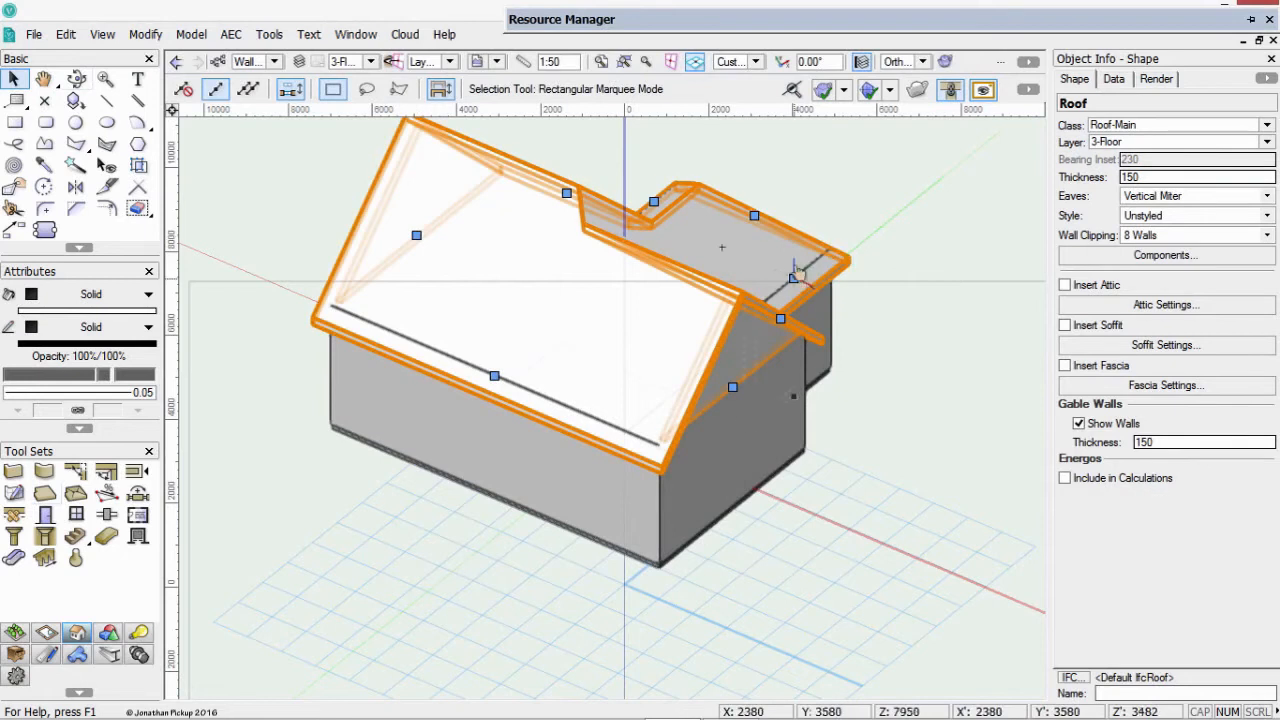
Change the end edge and both side edges of the roof's rear wing to Gable
click(754, 216)
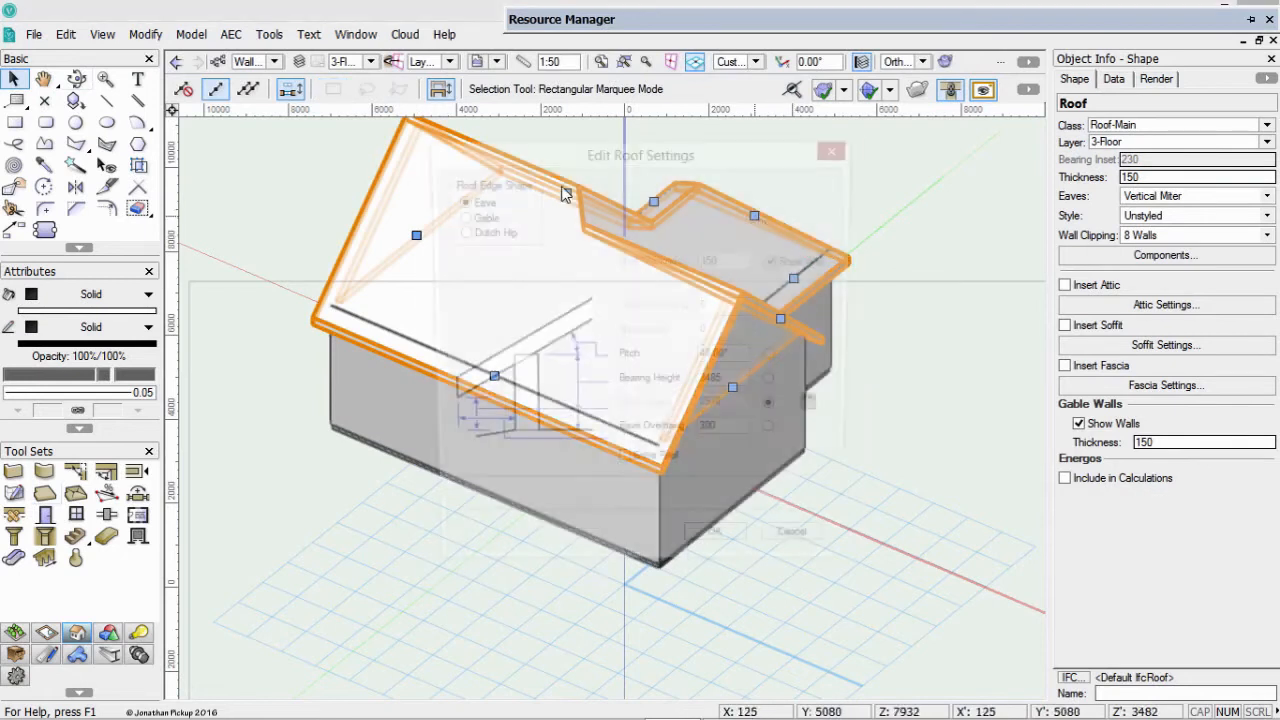
click(470, 216)
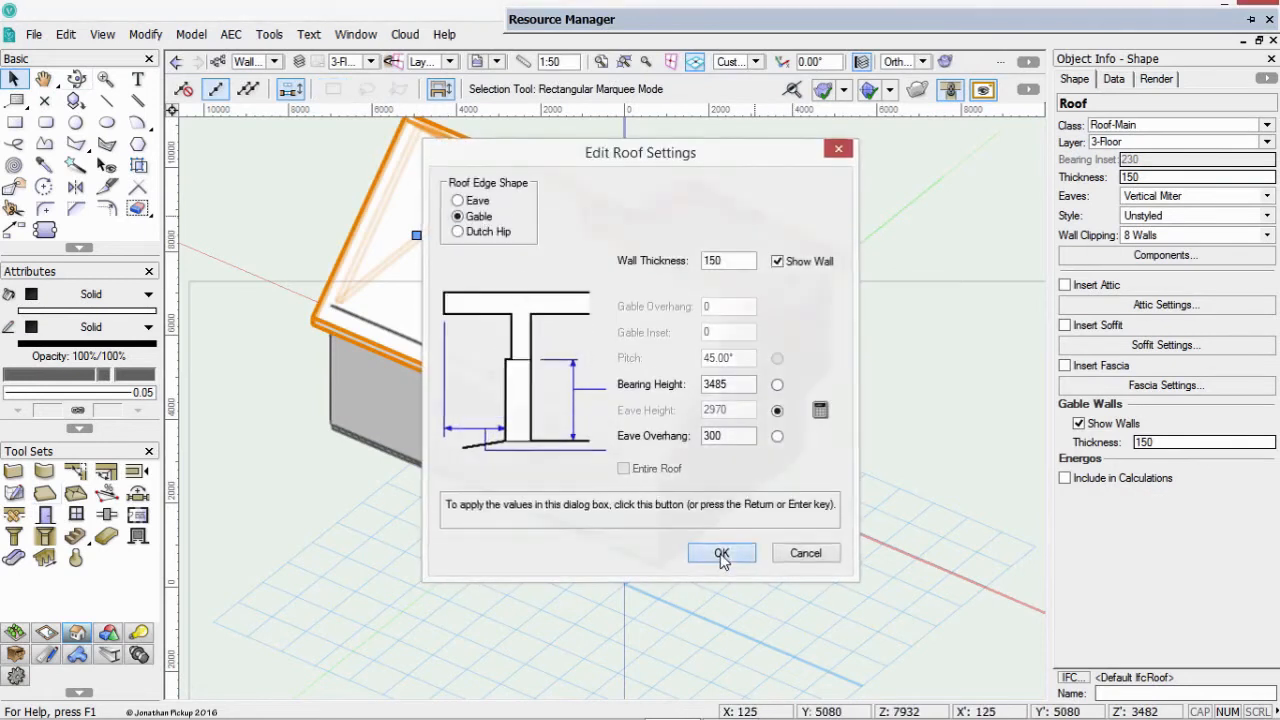
click(721, 553)
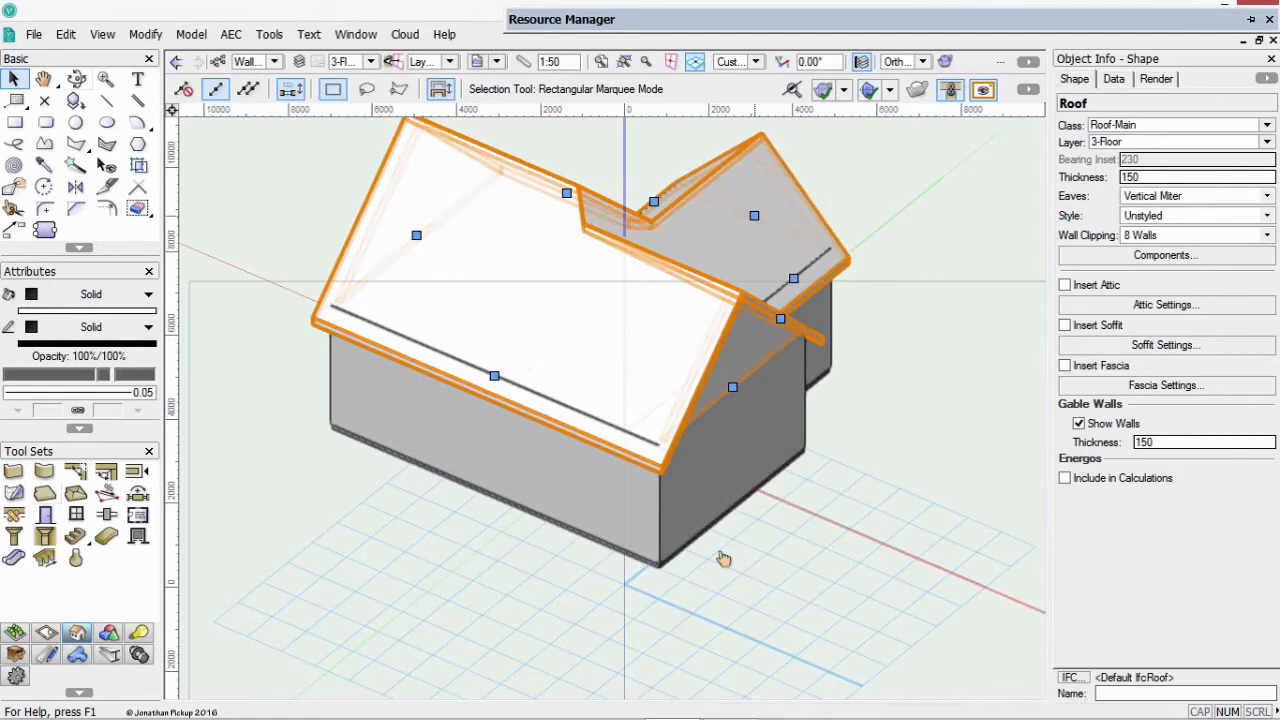
click(794, 280)
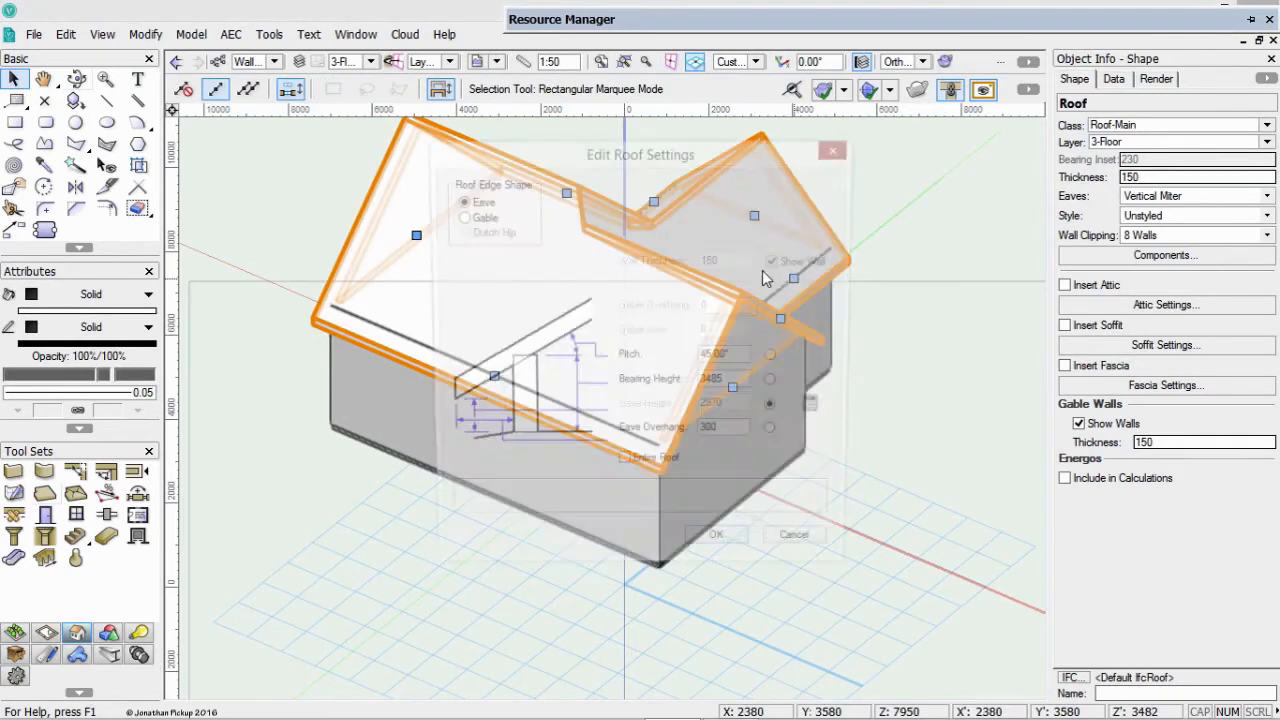
click(458, 216)
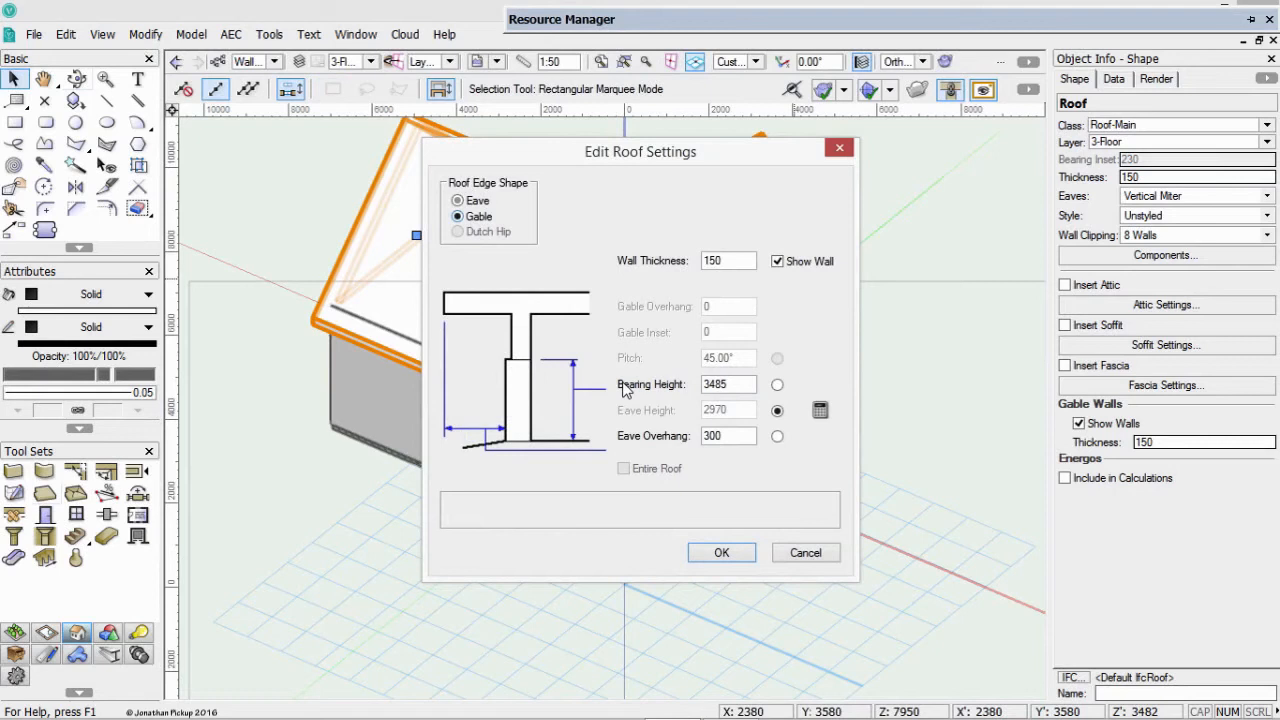
click(721, 553)
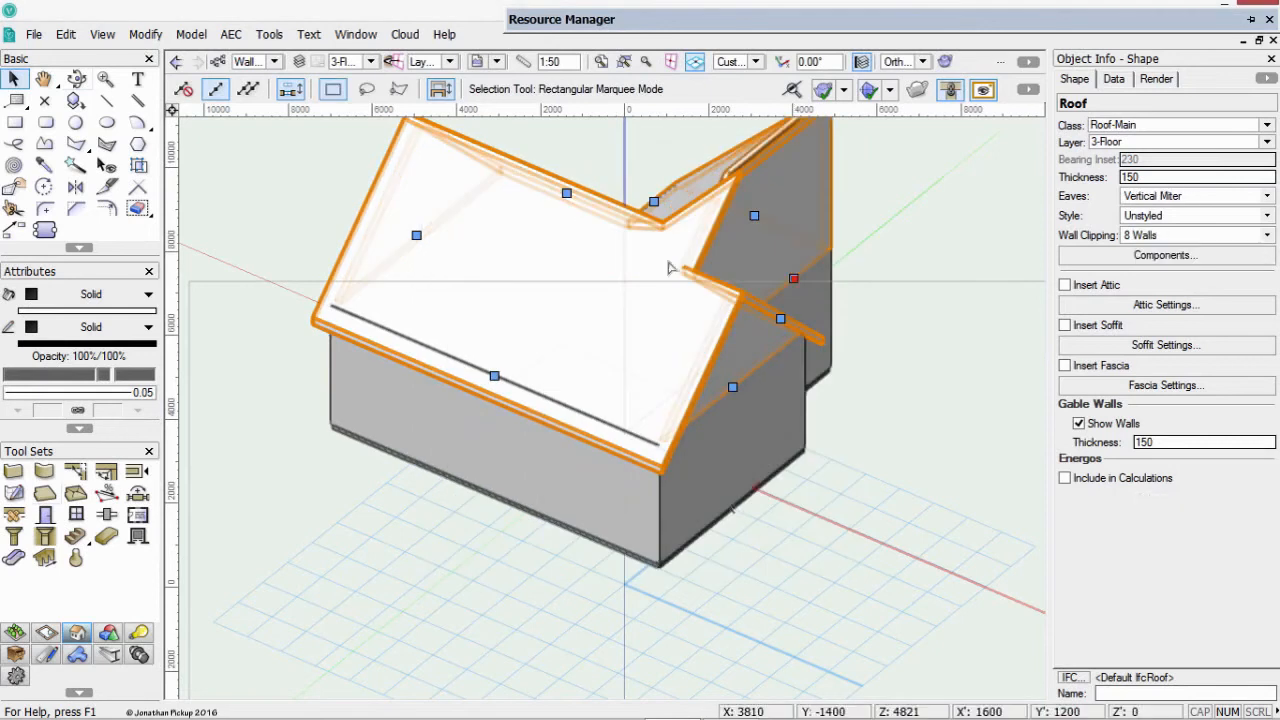
click(654, 203)
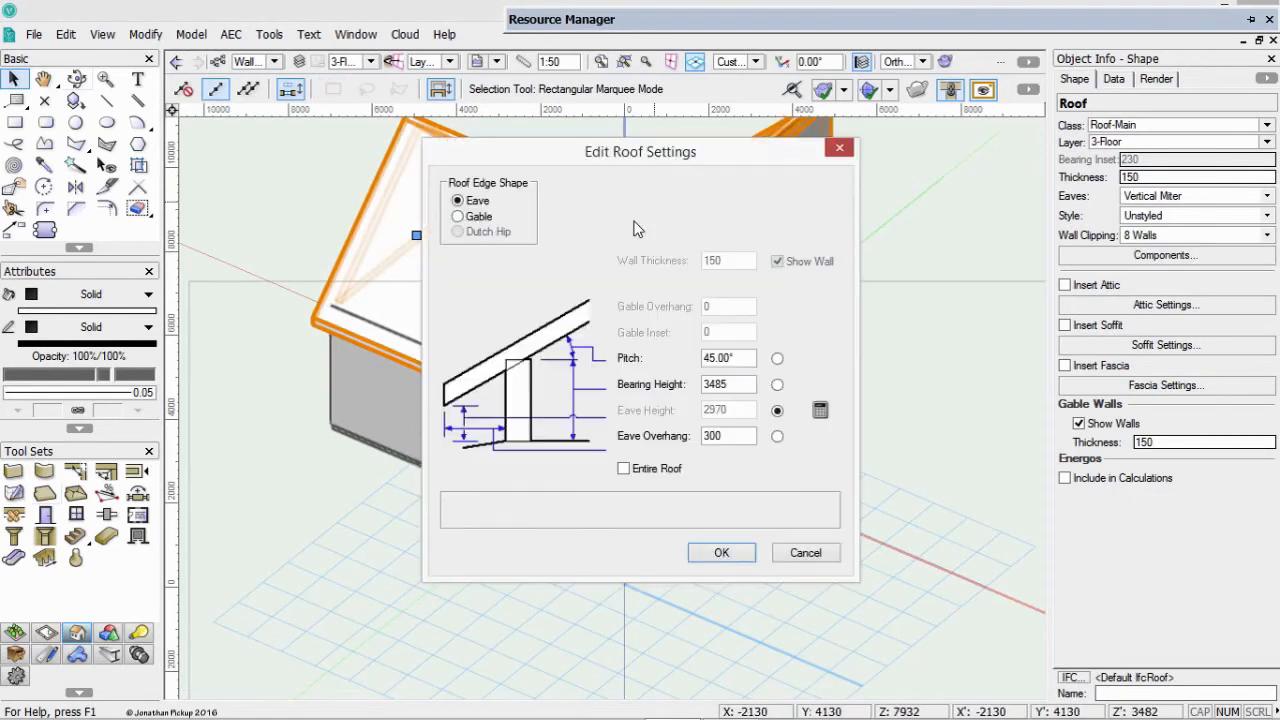
click(458, 216)
click(729, 556)
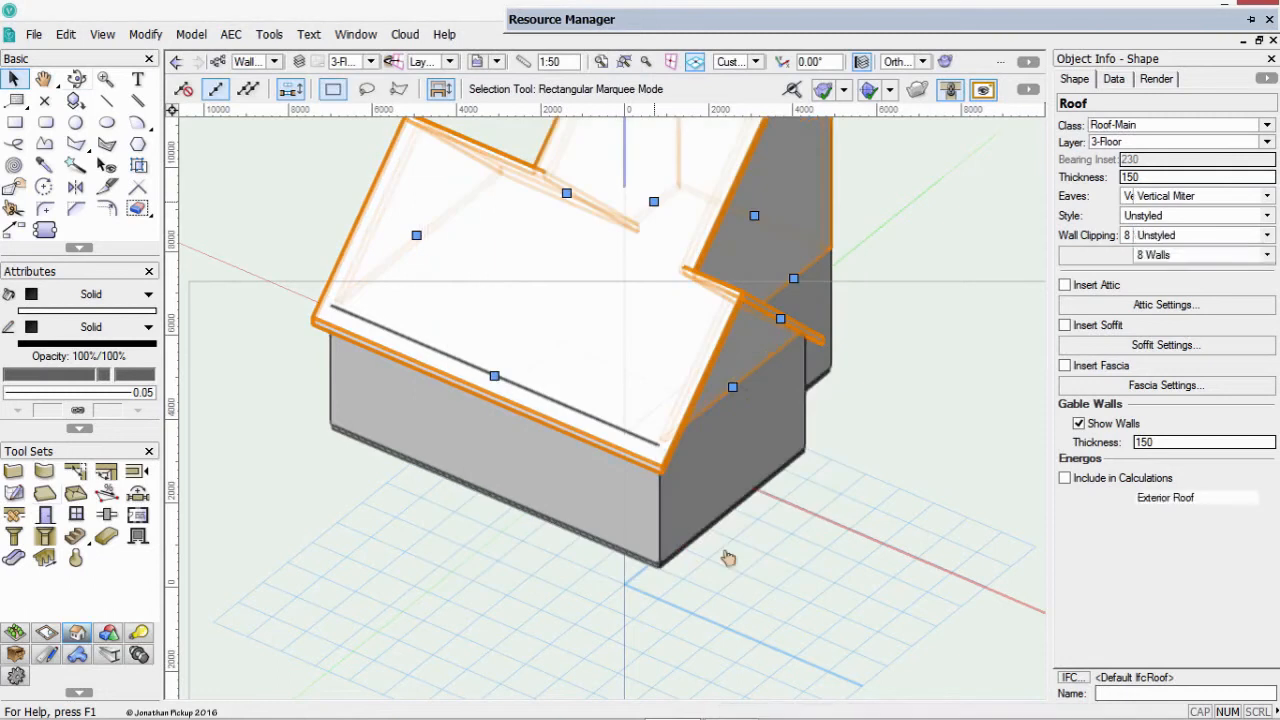
Change the main block's two rear edges on either side of the wing to Gable, leaving only the long front edge as an eave
scroll(755, 343, down, 3)
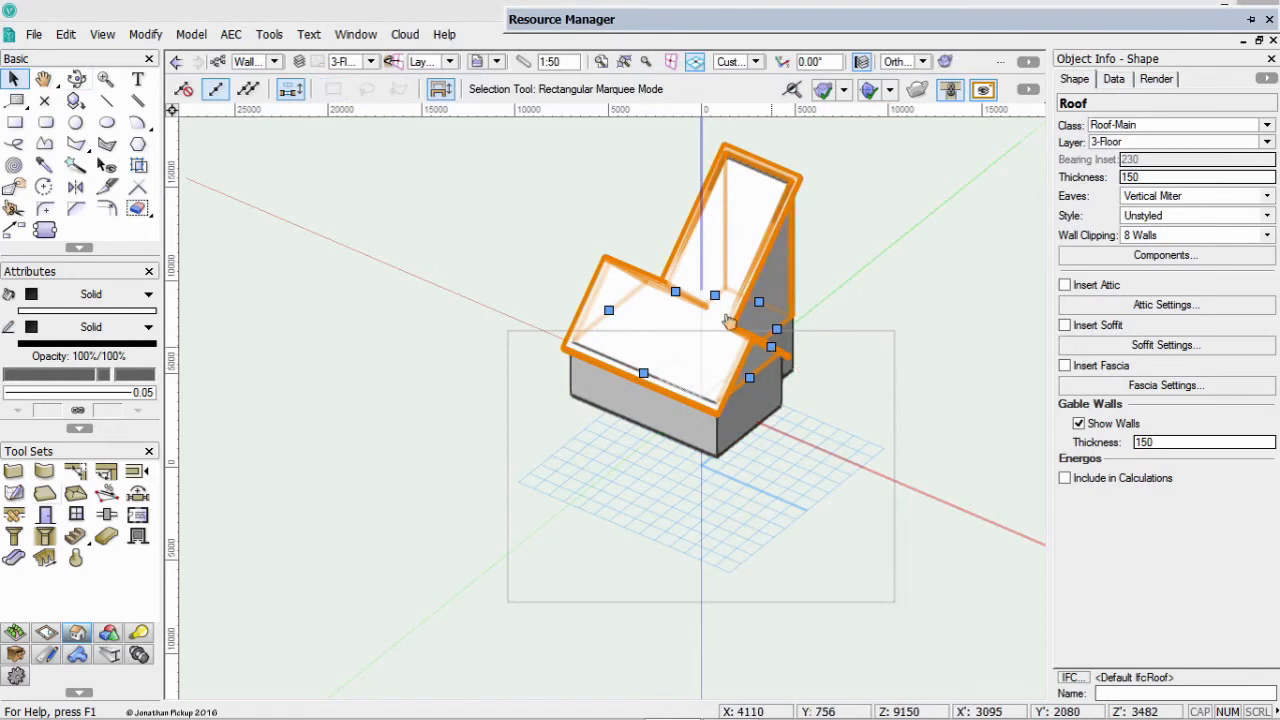
double_click(773, 350)
click(480, 216)
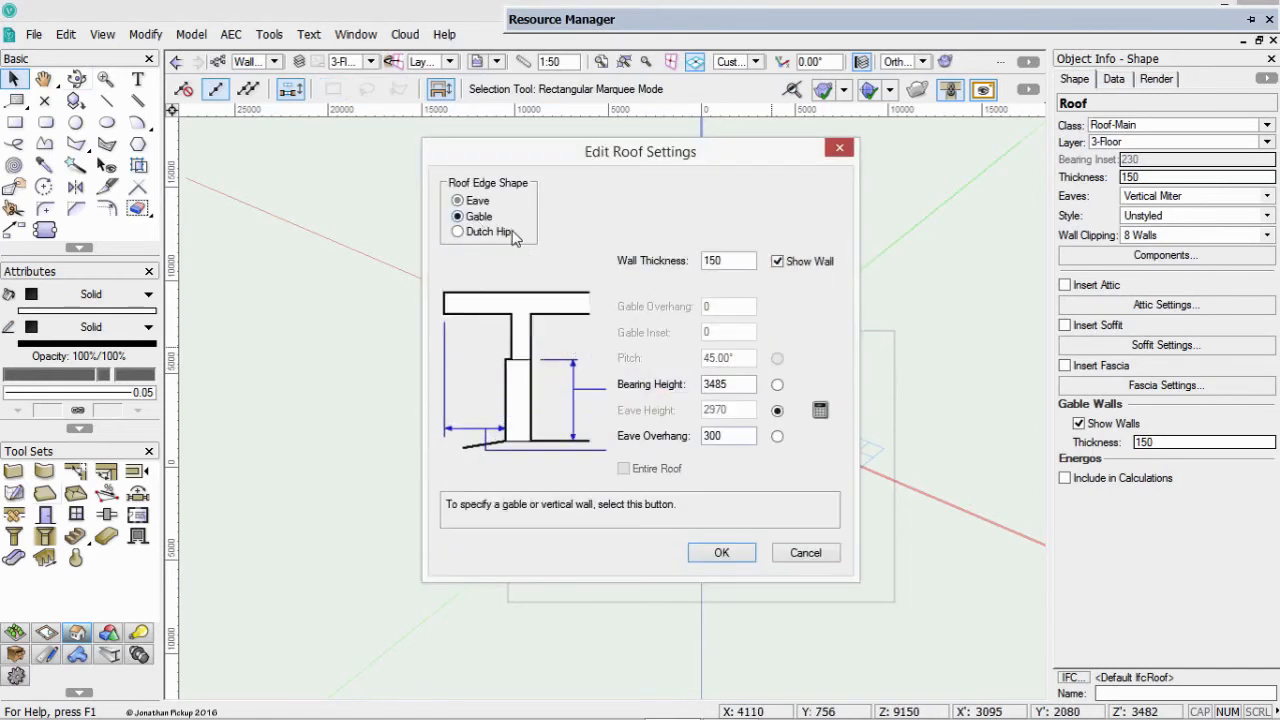
click(724, 552)
click(655, 403)
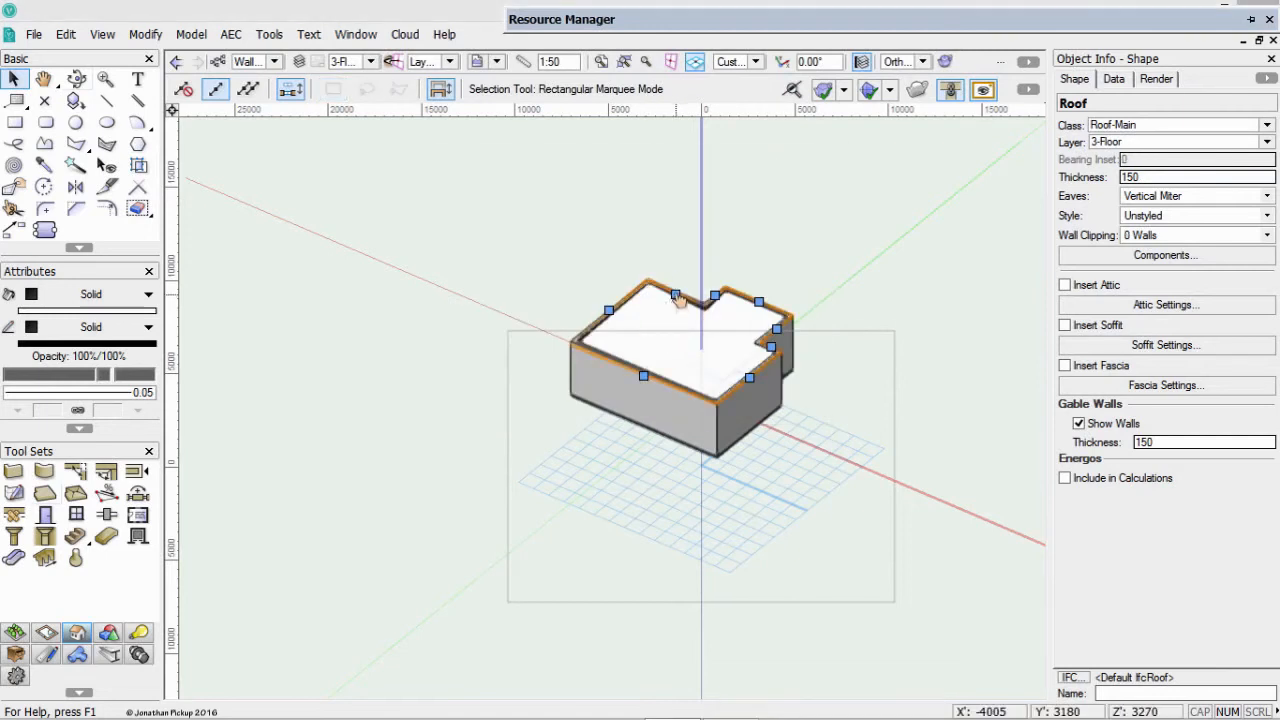
double_click(677, 300)
click(470, 216)
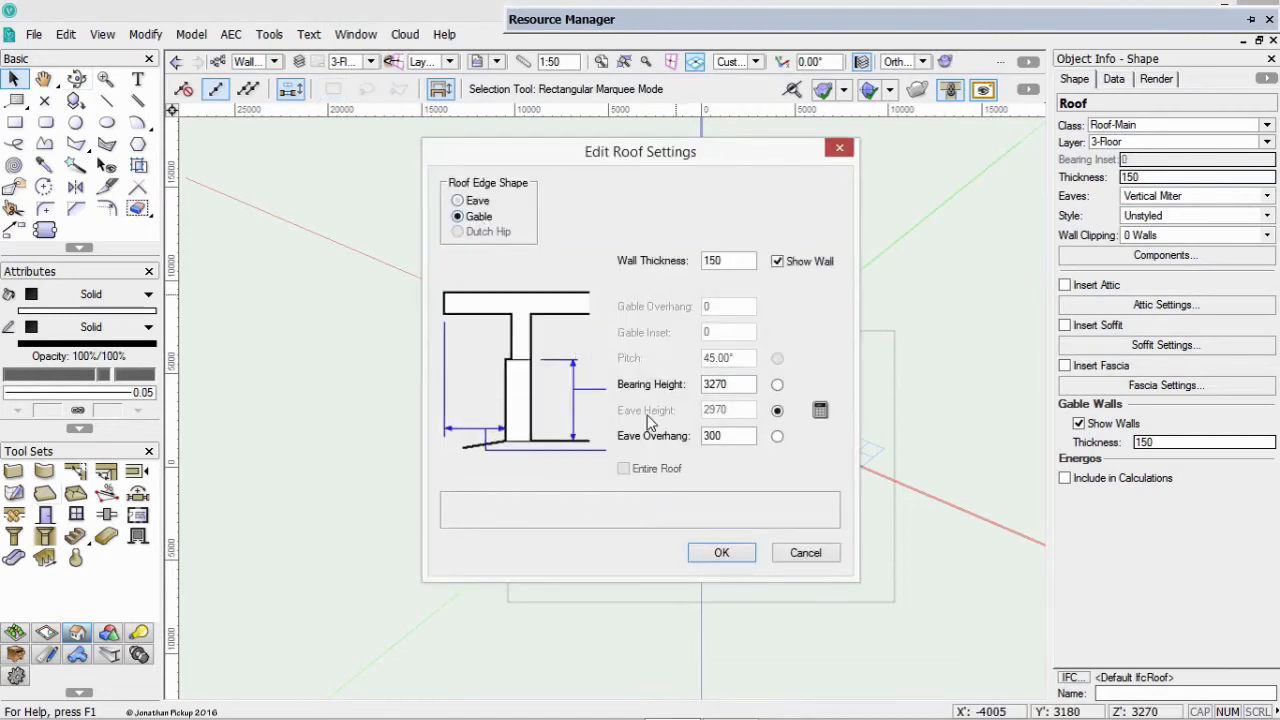
click(722, 552)
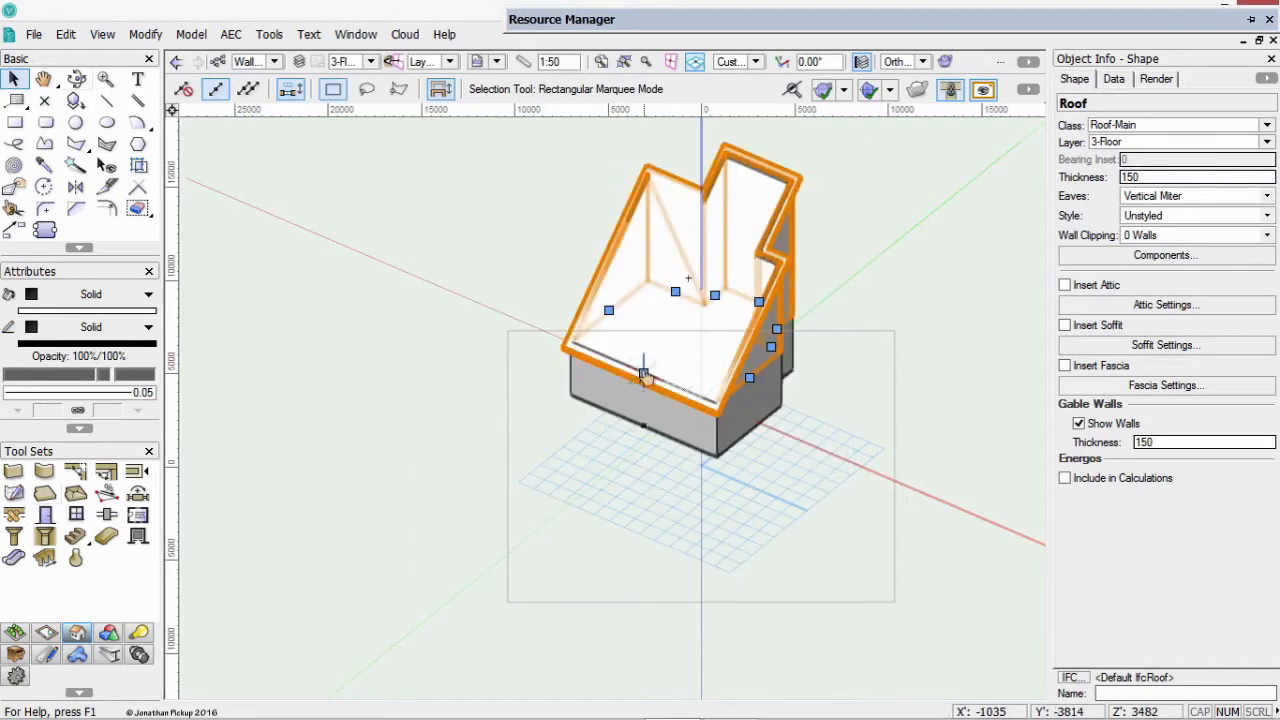
Lower the roof pitch at the long front eave edge
double_click(644, 376)
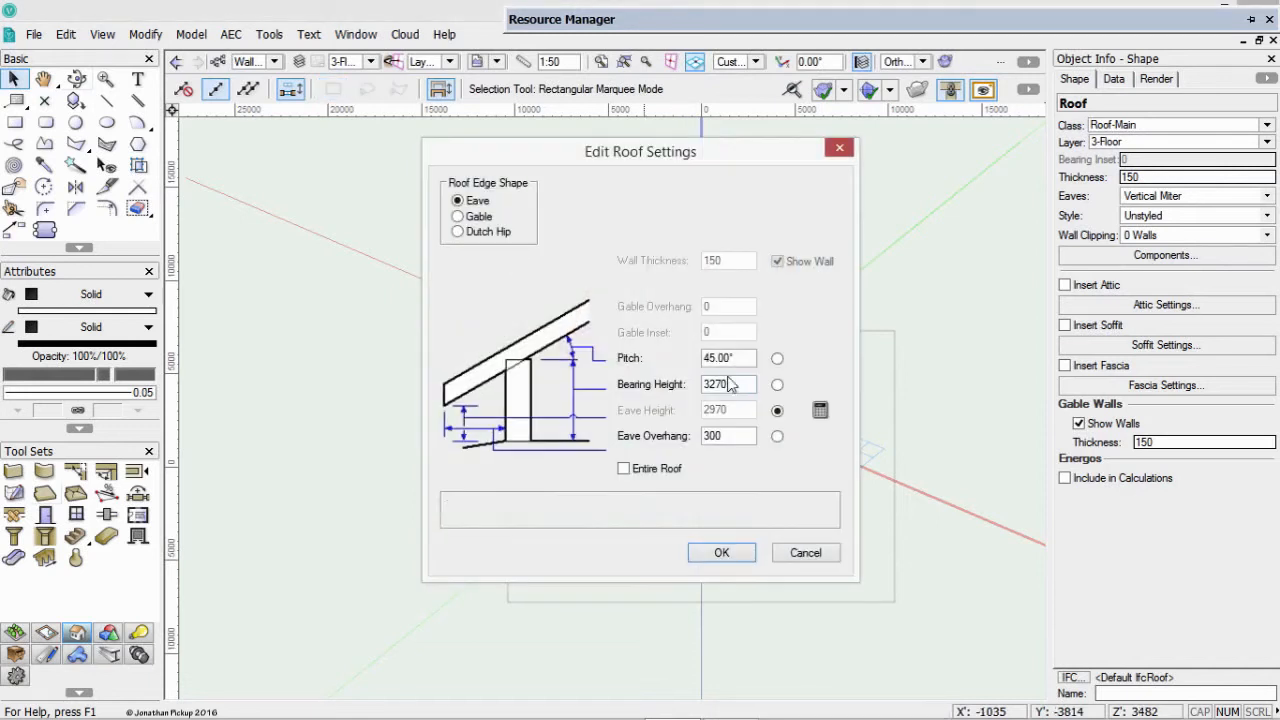
drag(752, 359, 656, 348)
key(Return)
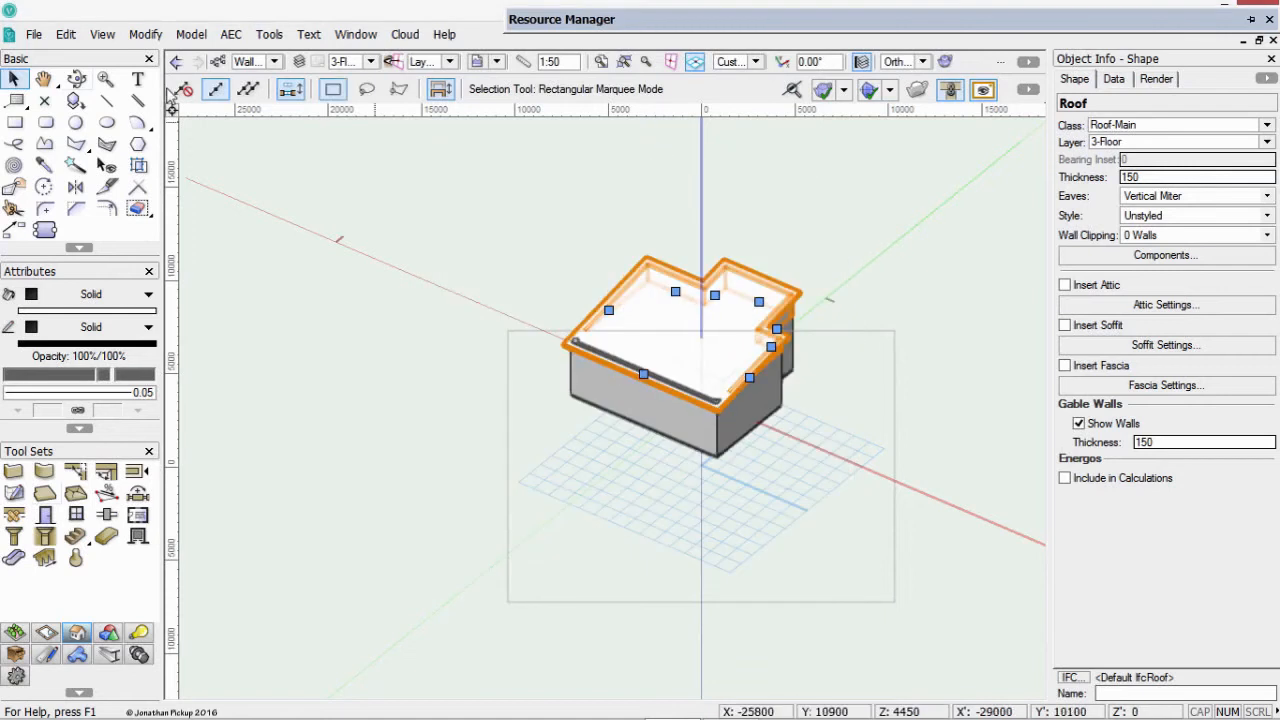
Delete the roof from the 3-Floor walls
click(76, 78)
drag(757, 320, 698, 305)
key(x)
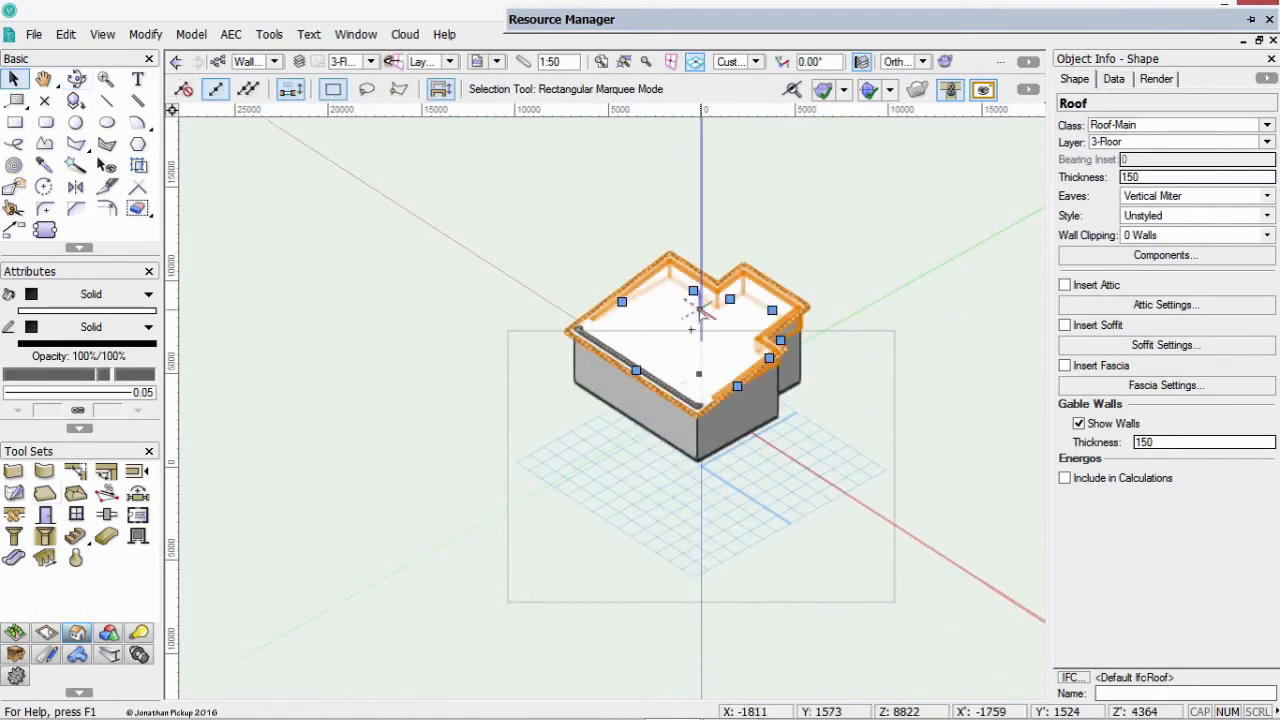
key(Delete)
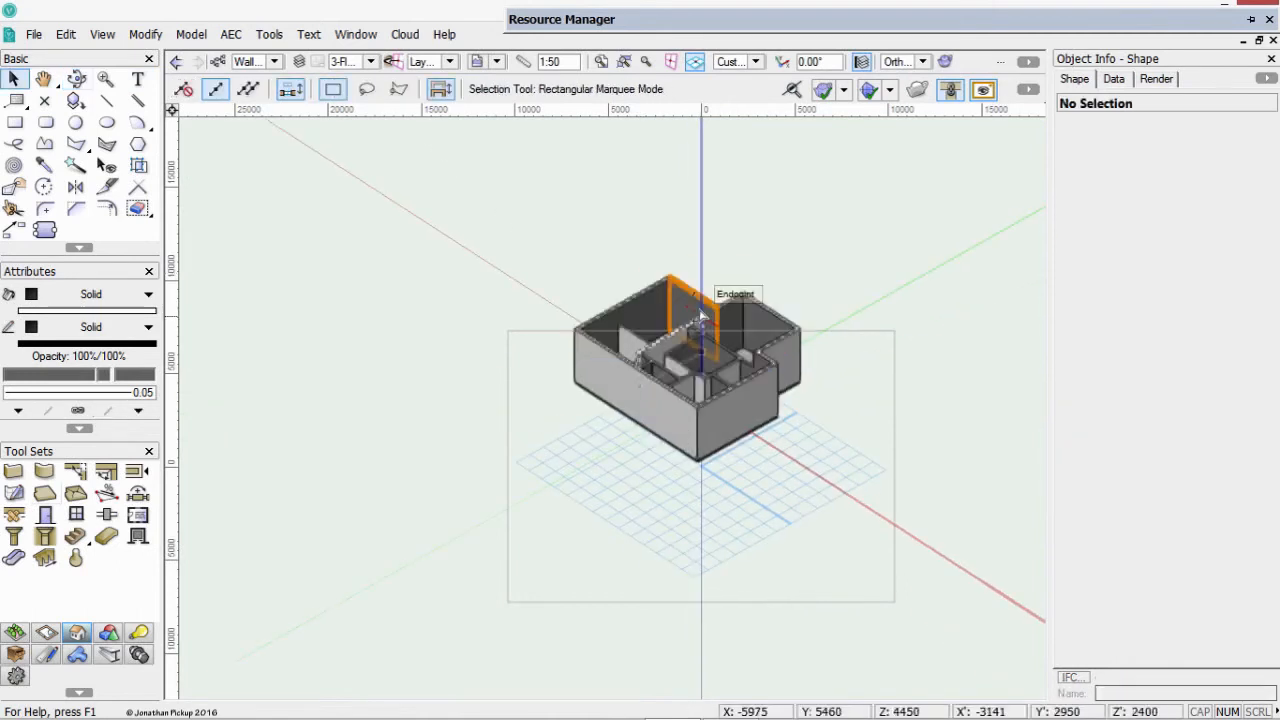
scroll(601, 312, up, 3)
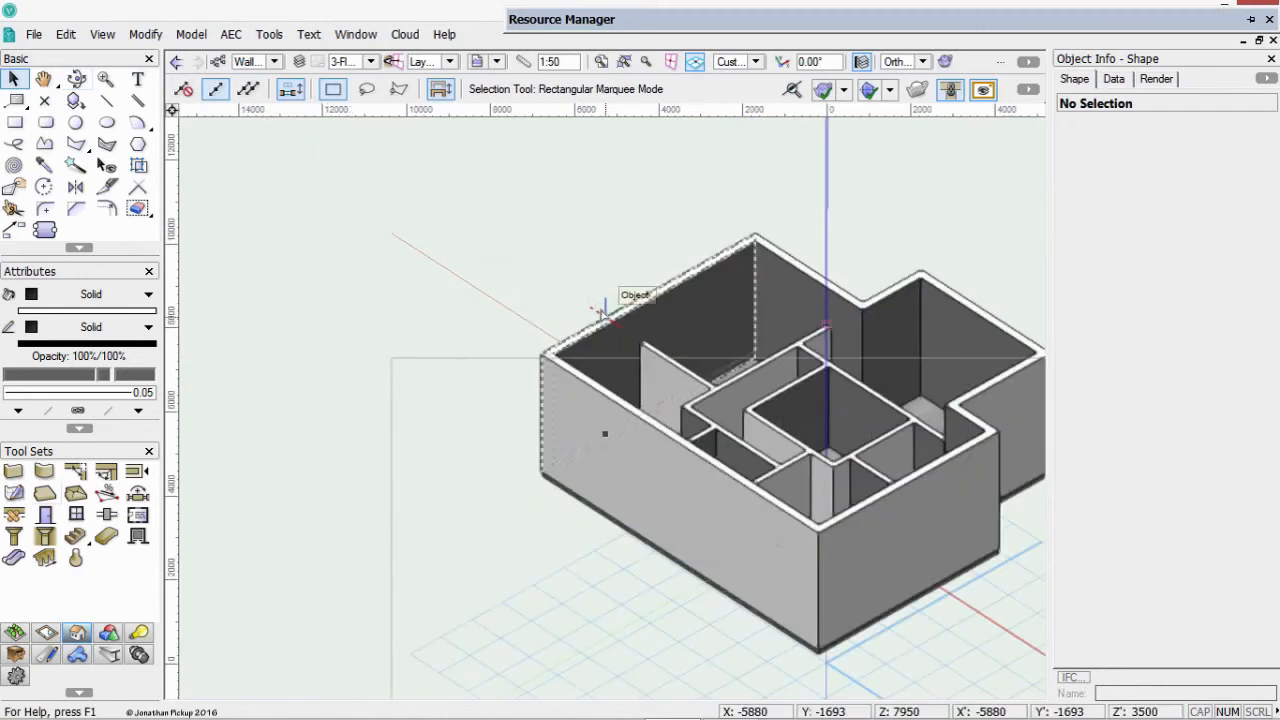
Draw a closed eight-vertex polygon along the inner faces of the external walls in plan view
key(F5)
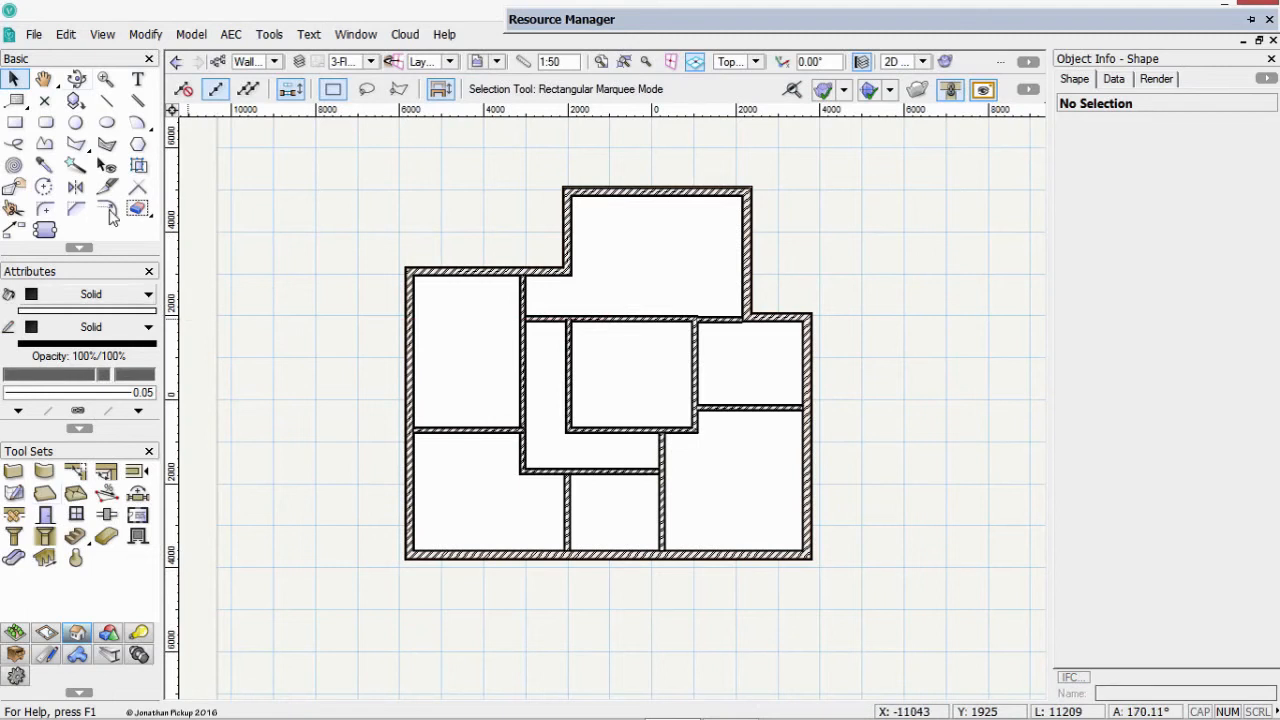
click(77, 145)
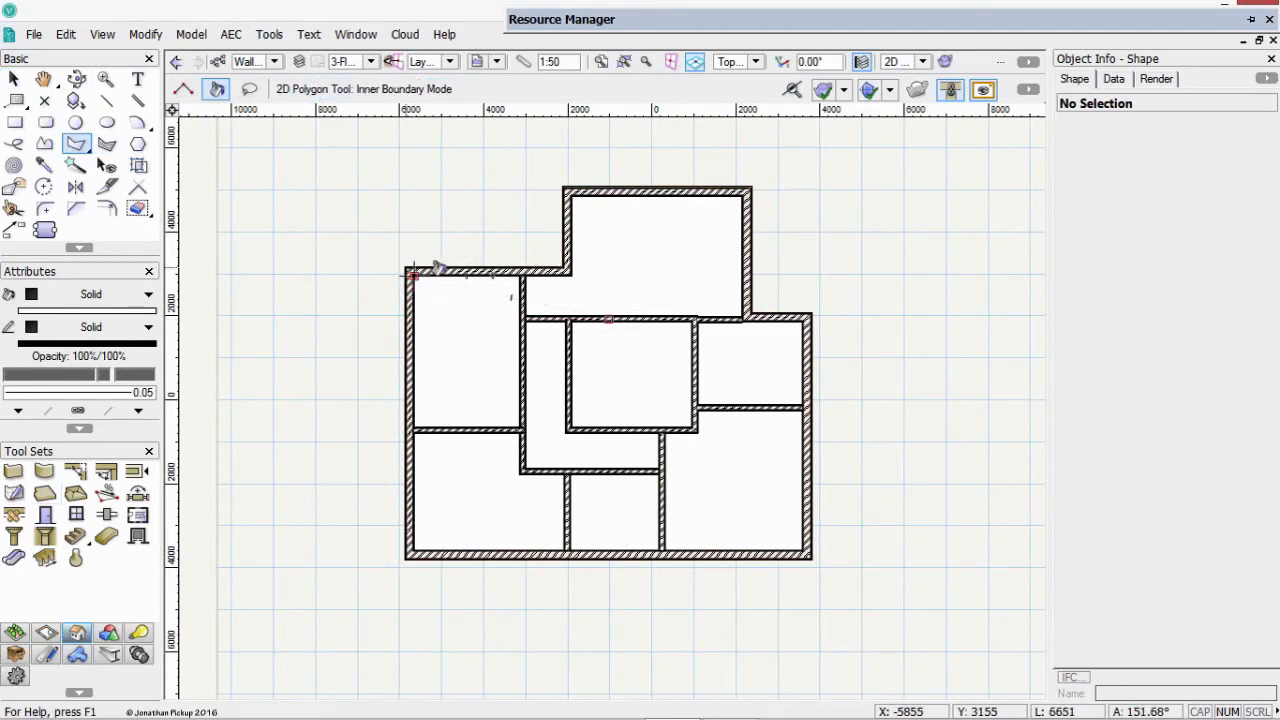
click(183, 89)
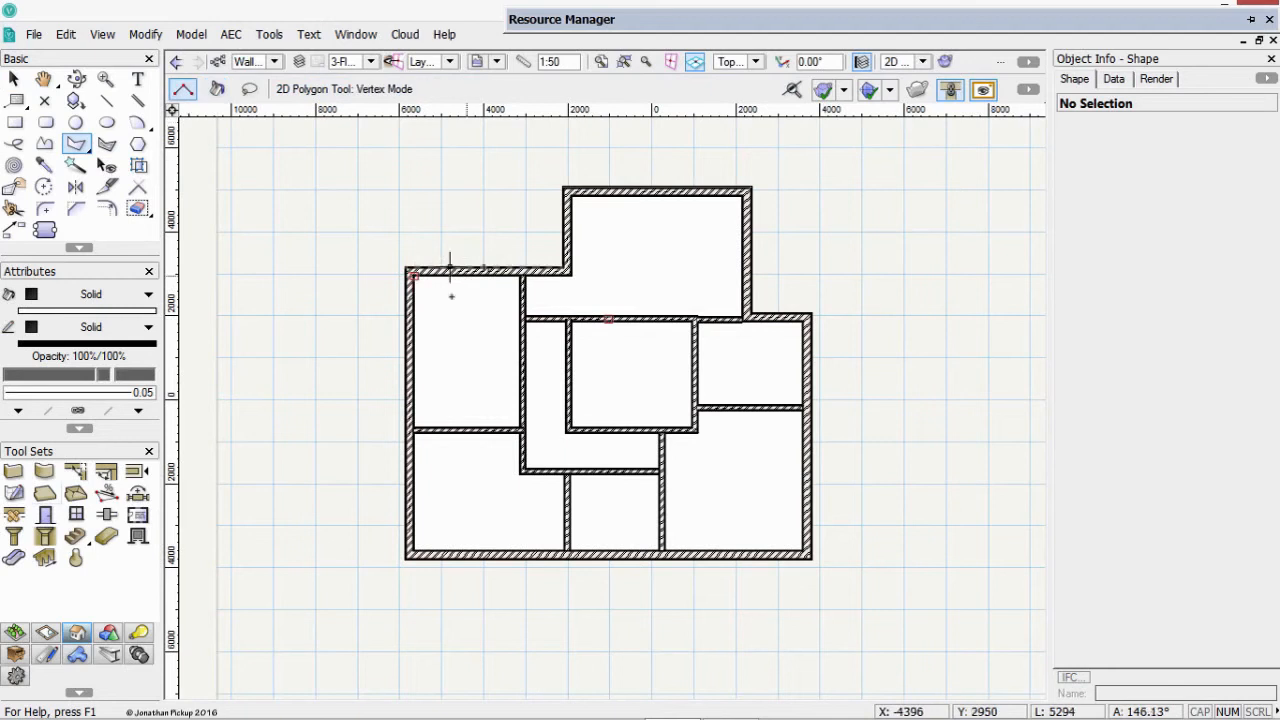
click(570, 272)
click(570, 193)
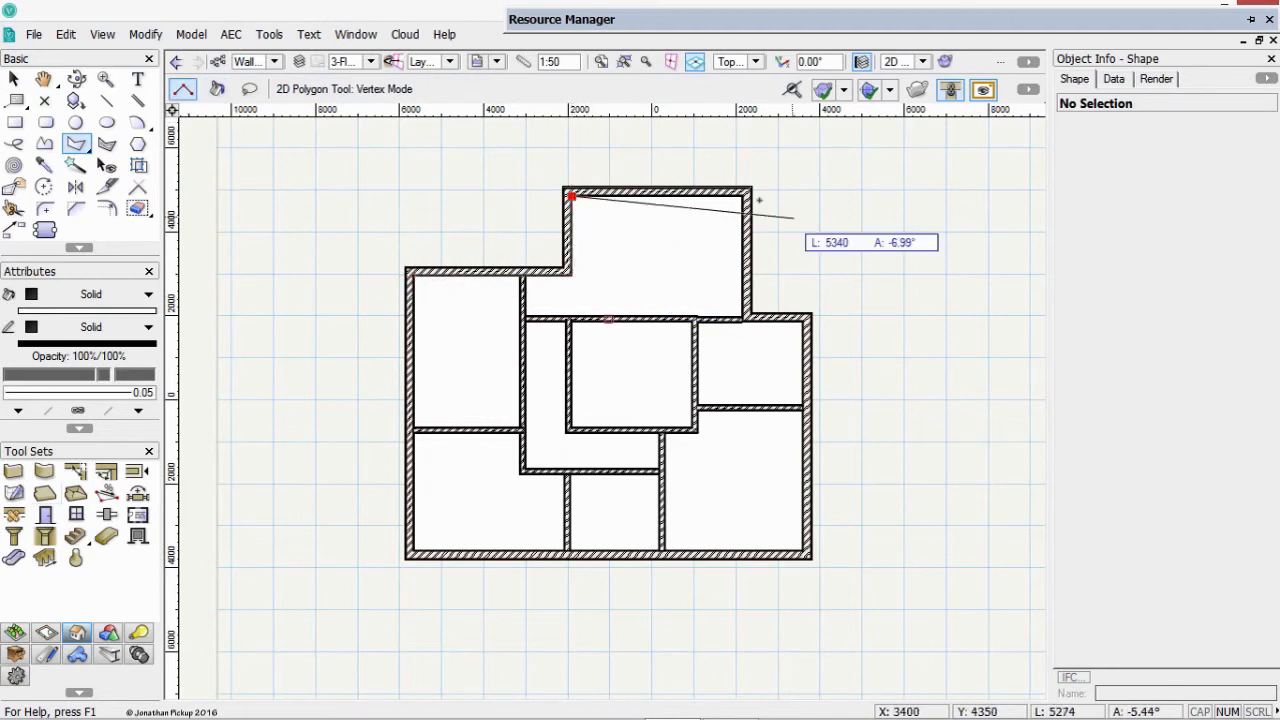
click(742, 194)
click(742, 320)
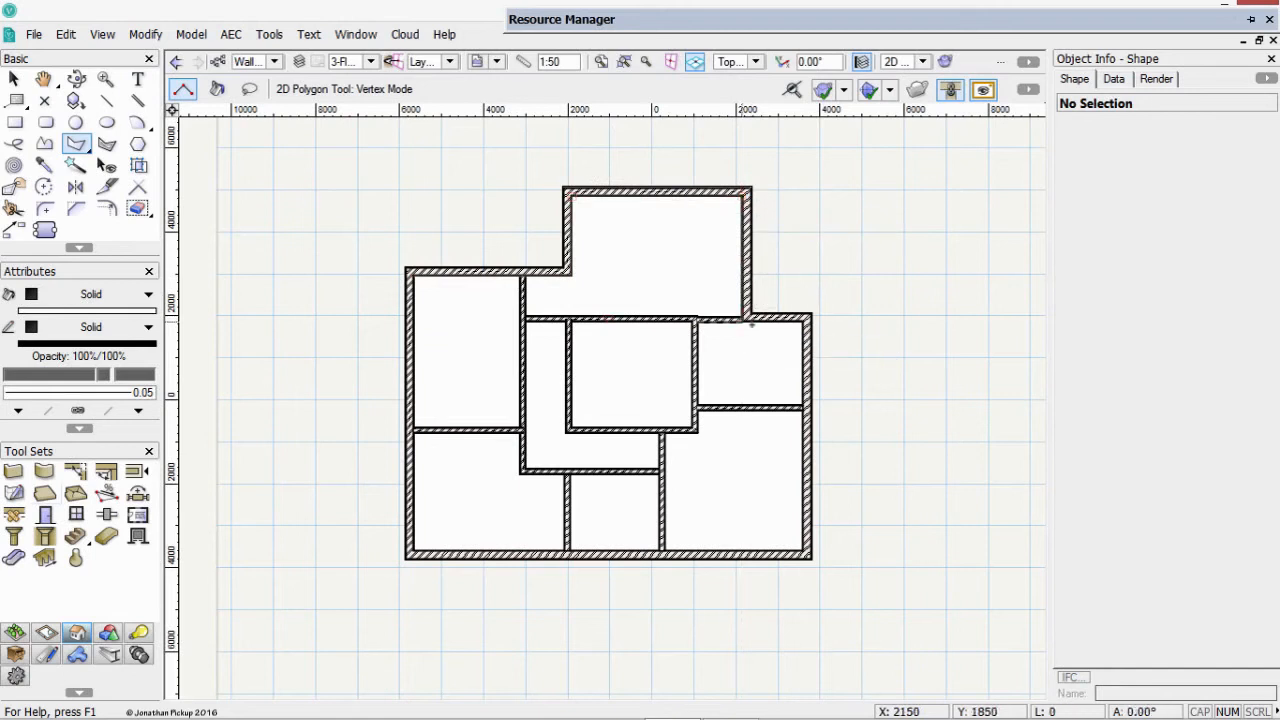
click(804, 321)
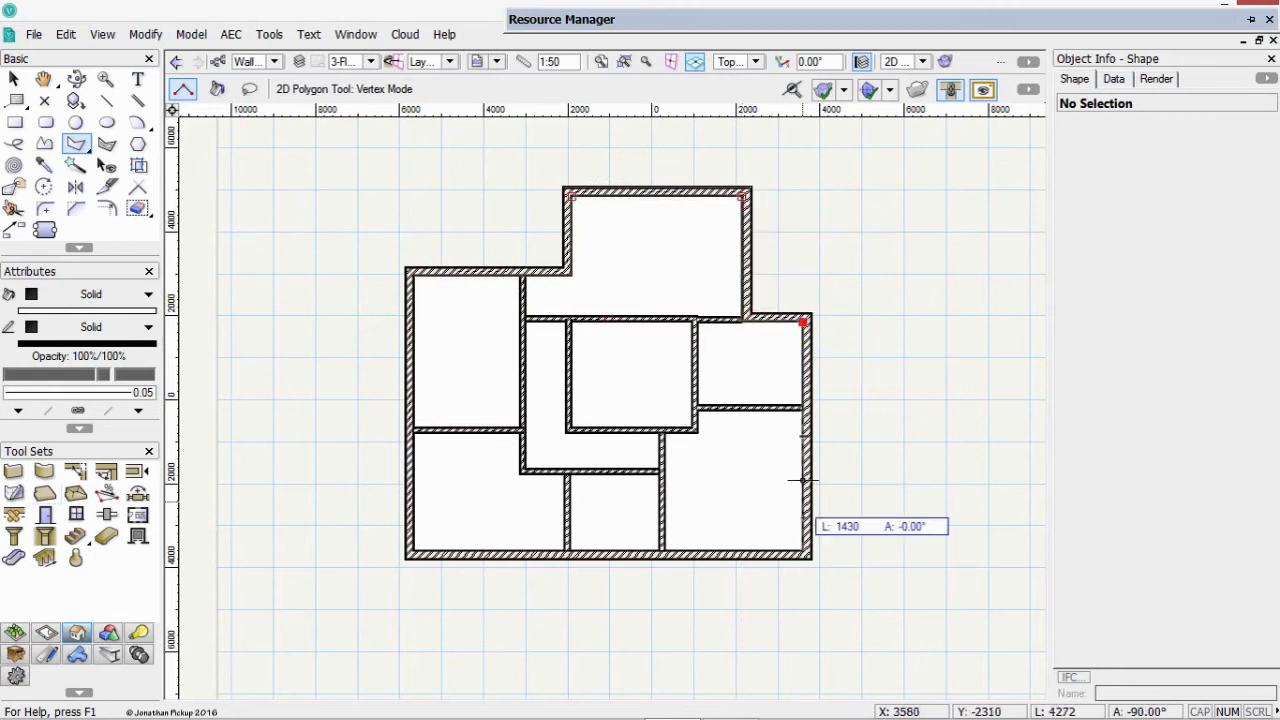
click(806, 552)
click(410, 552)
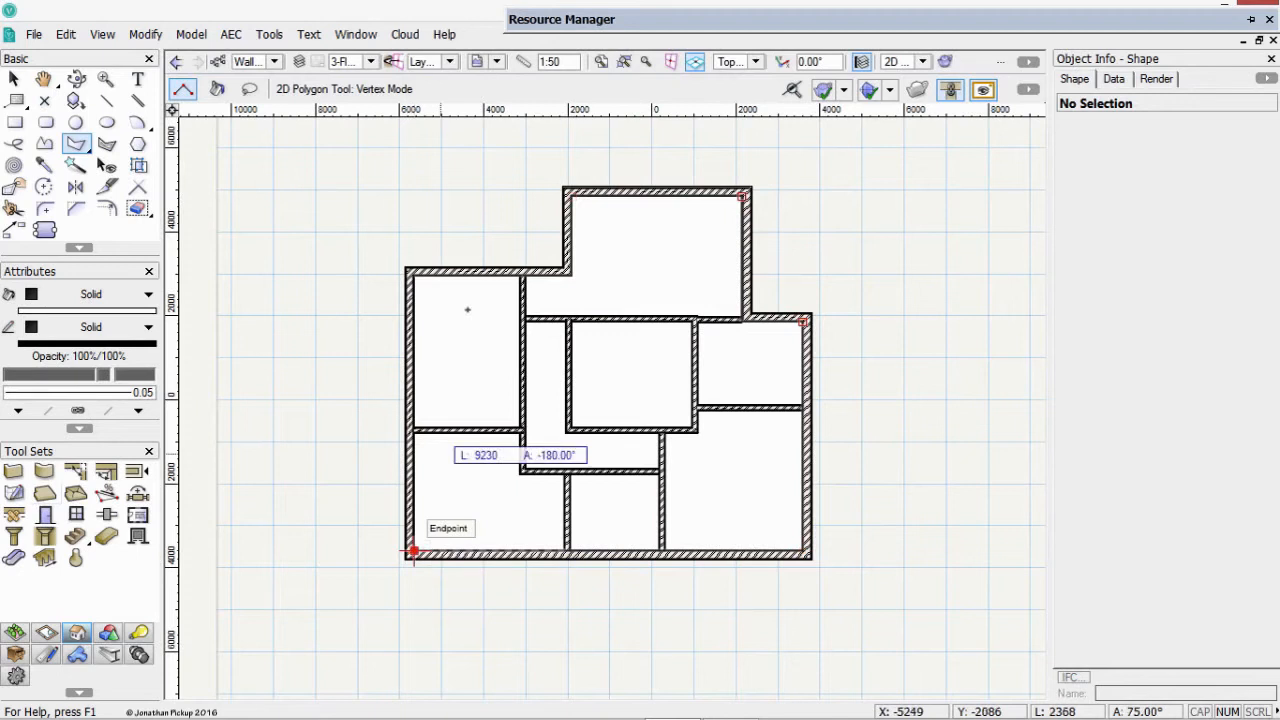
click(410, 272)
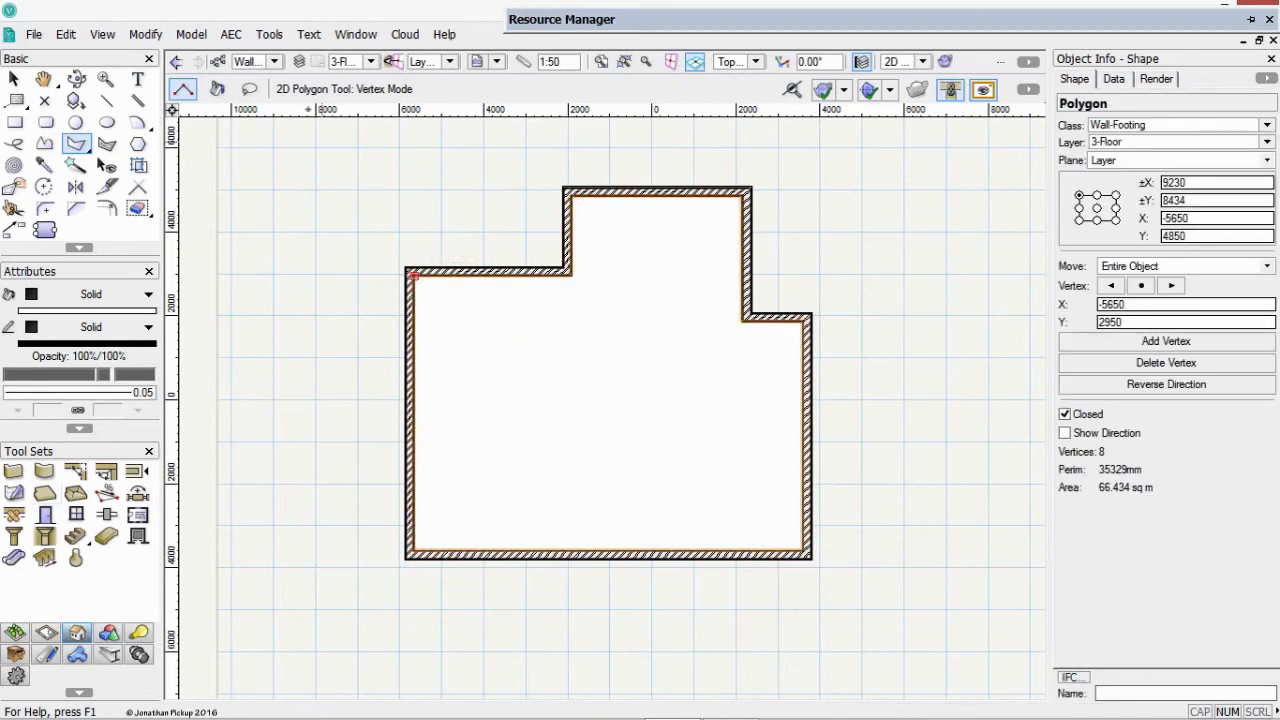
Create a roof from the polygon with a 3° pitch, 150 mm thickness, 1 mm eave overhang and a new bearing height
click(231, 36)
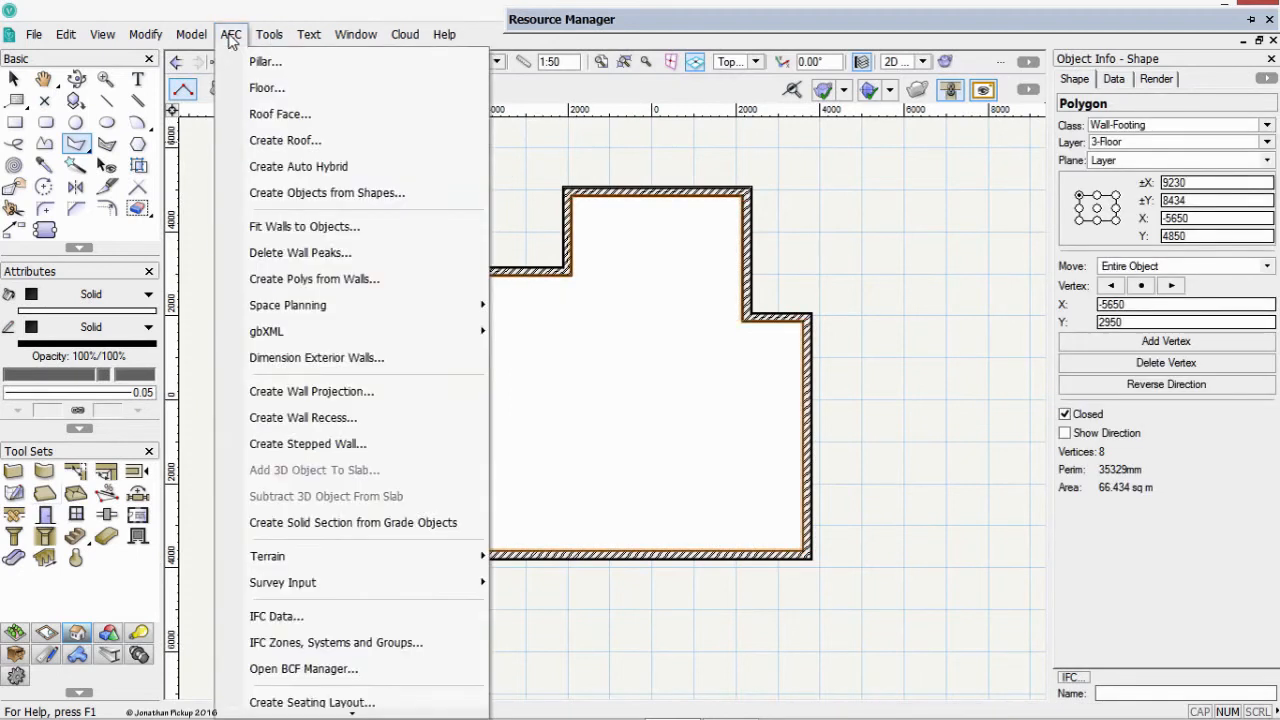
click(283, 141)
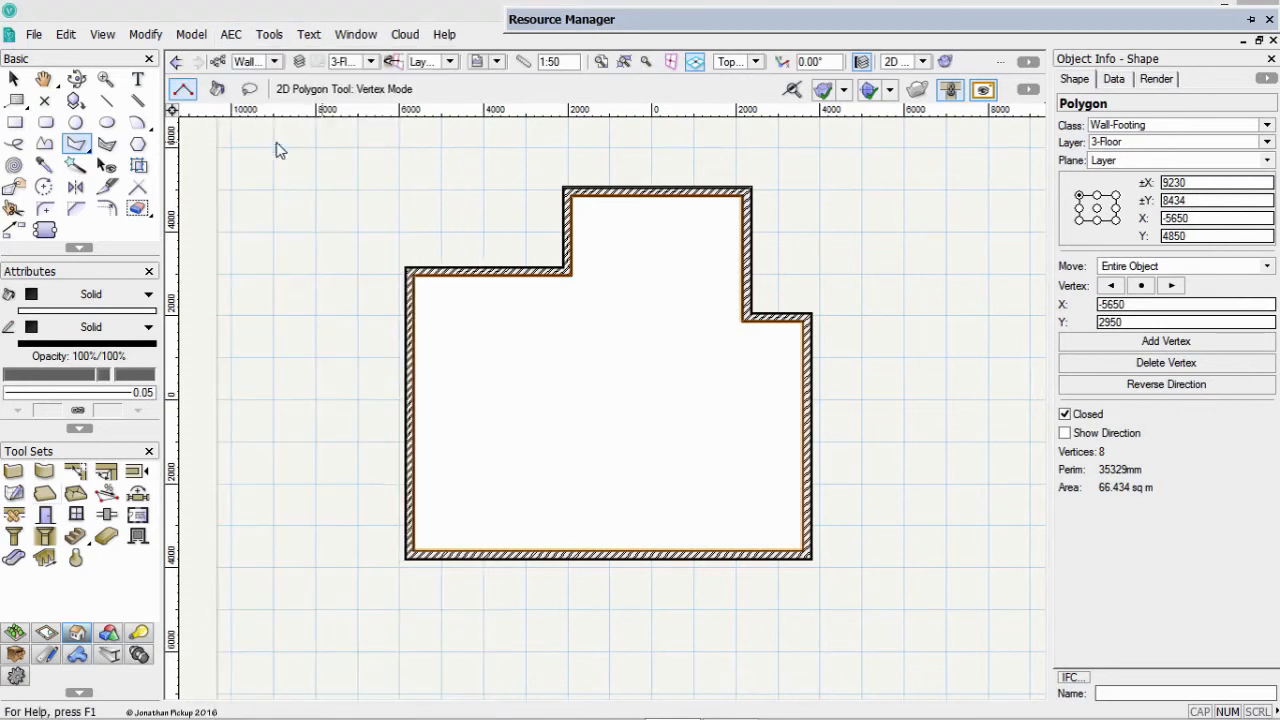
double_click(815, 367)
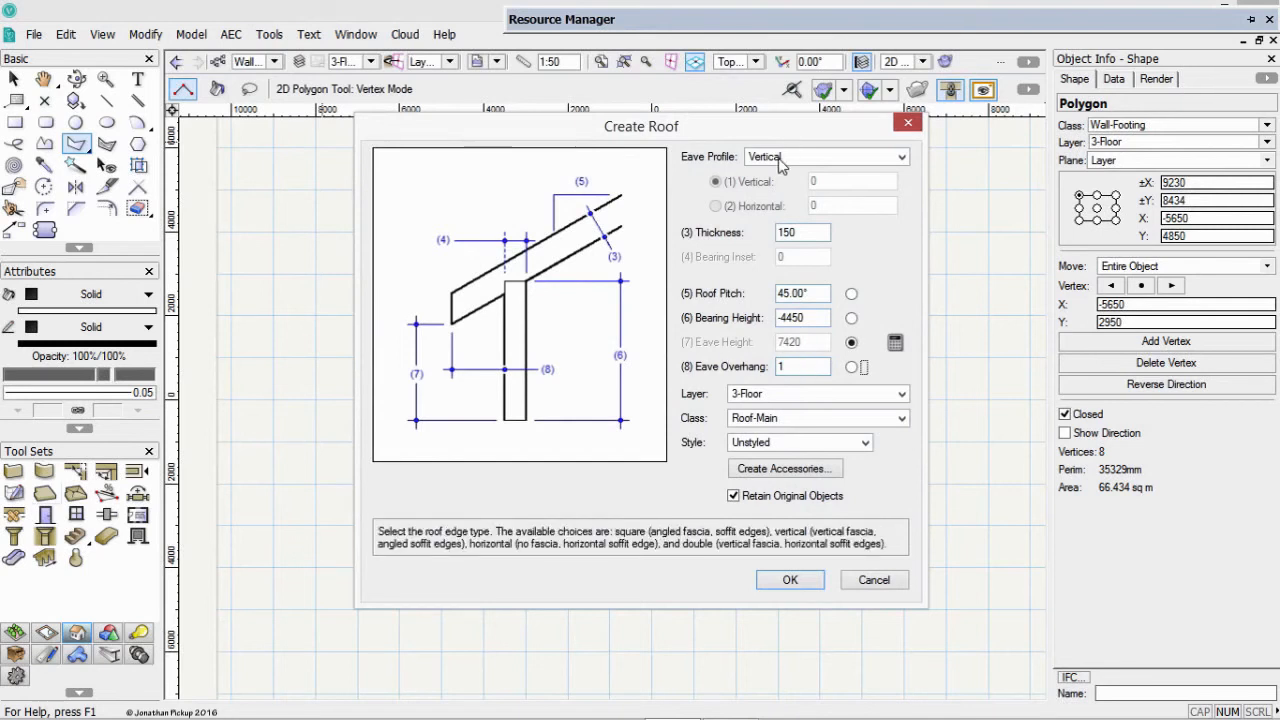
double_click(815, 293)
text(3)
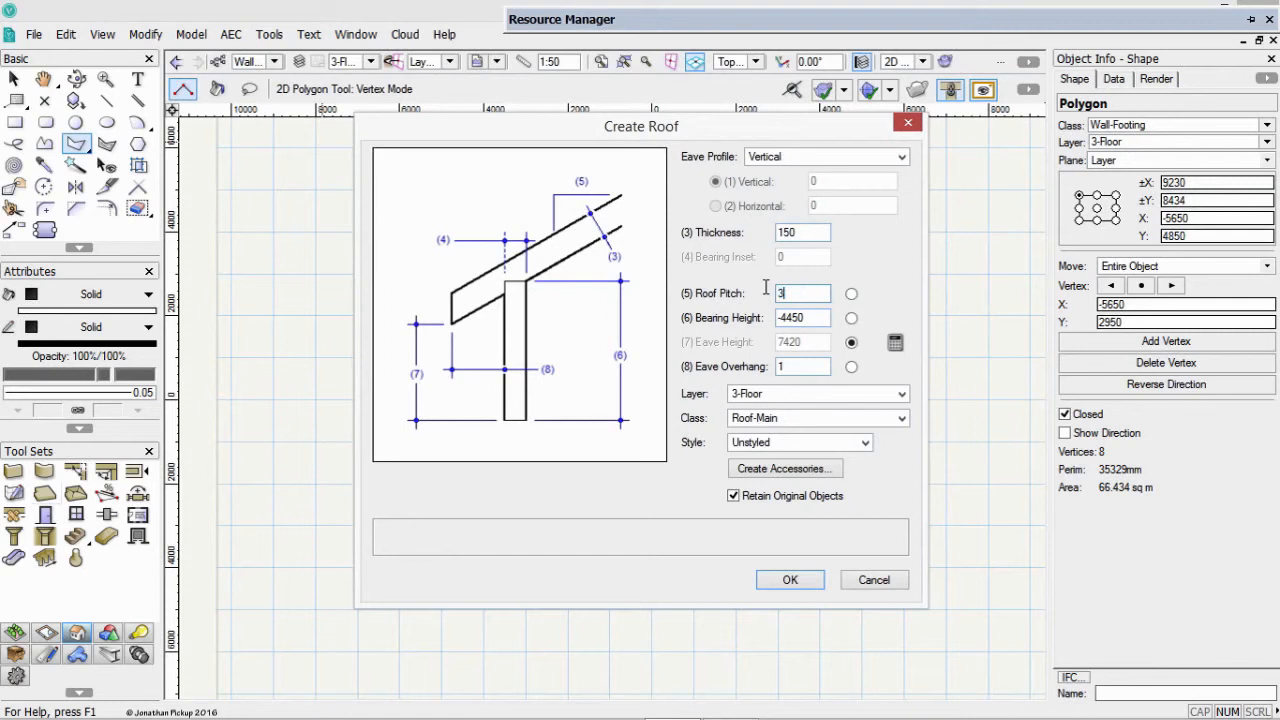
key(Tab)
text(2)
click(789, 580)
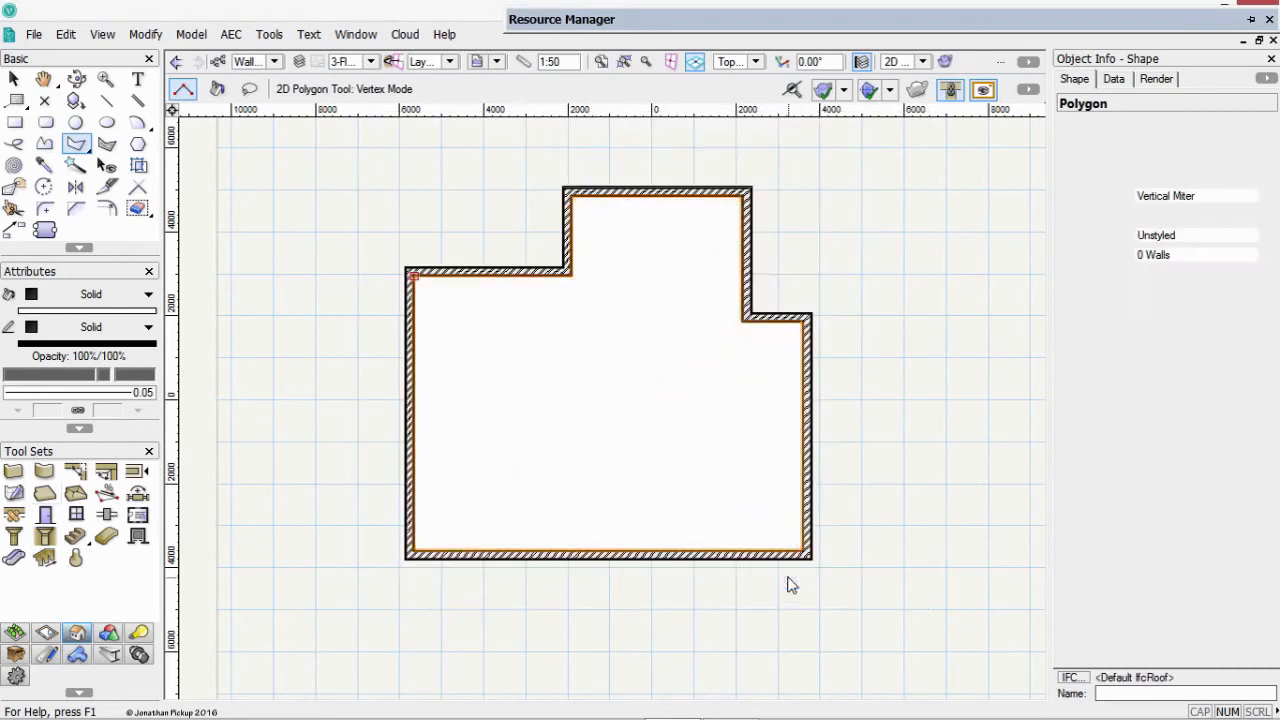
Examine from several 3D angles how the low-pitched roof sits inside the parapet walls
click(76, 79)
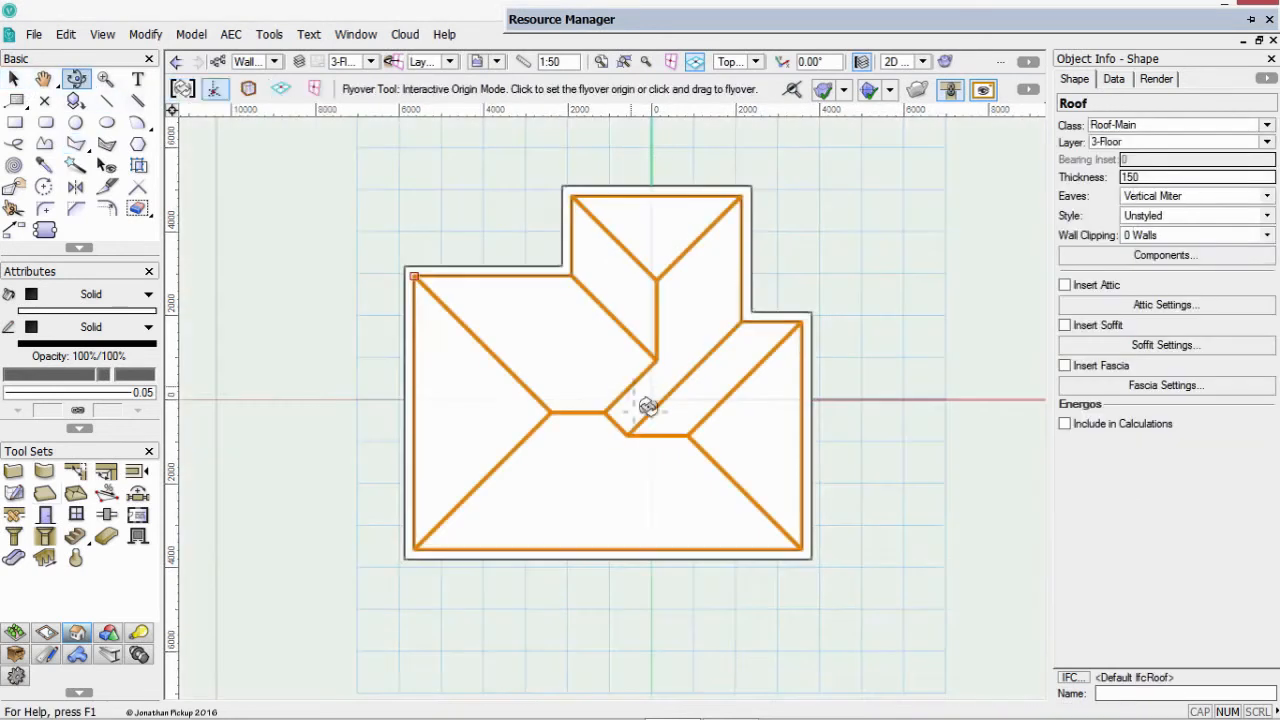
drag(642, 405, 580, 306)
key(space)
drag(608, 375, 613, 482)
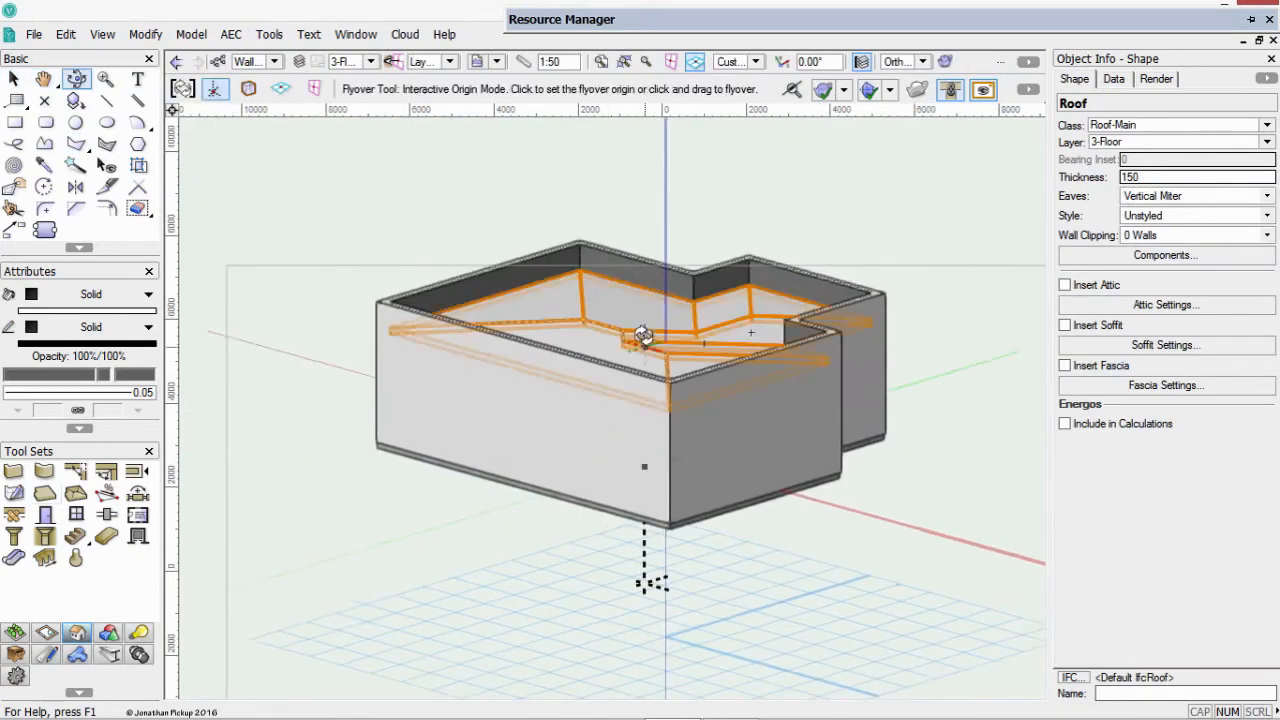
drag(614, 340, 551, 378)
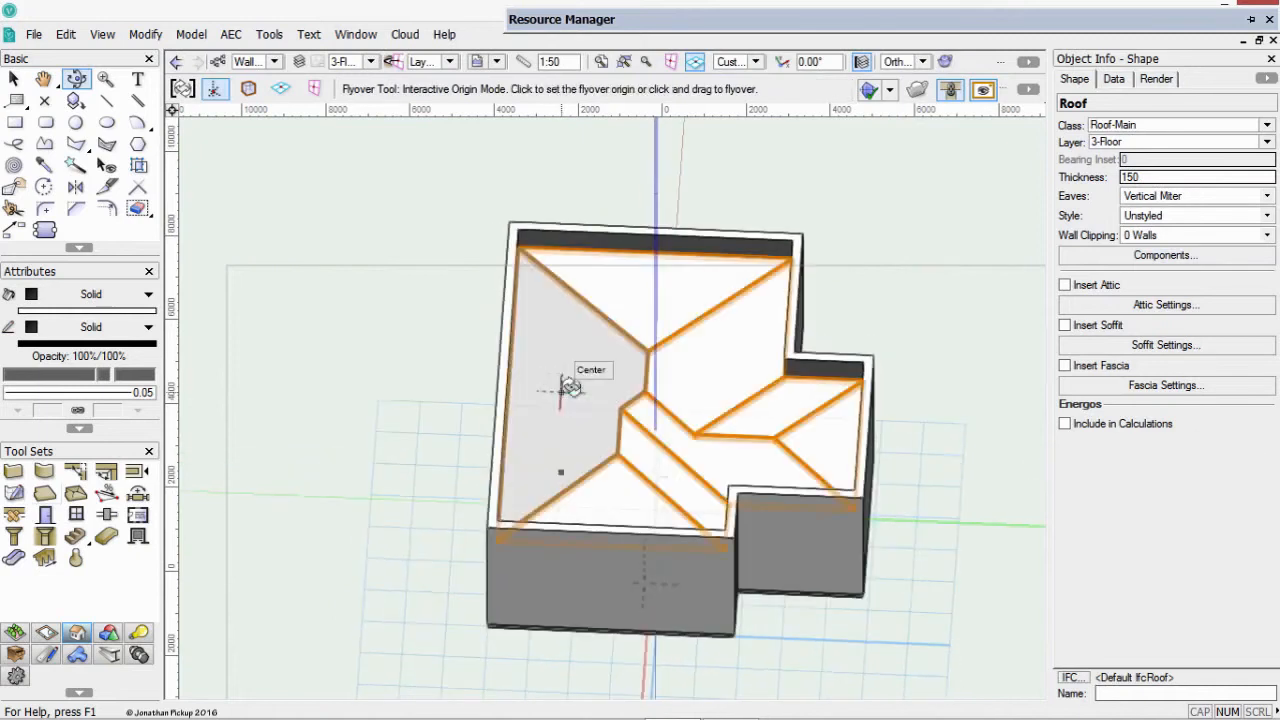
drag(620, 443, 737, 445)
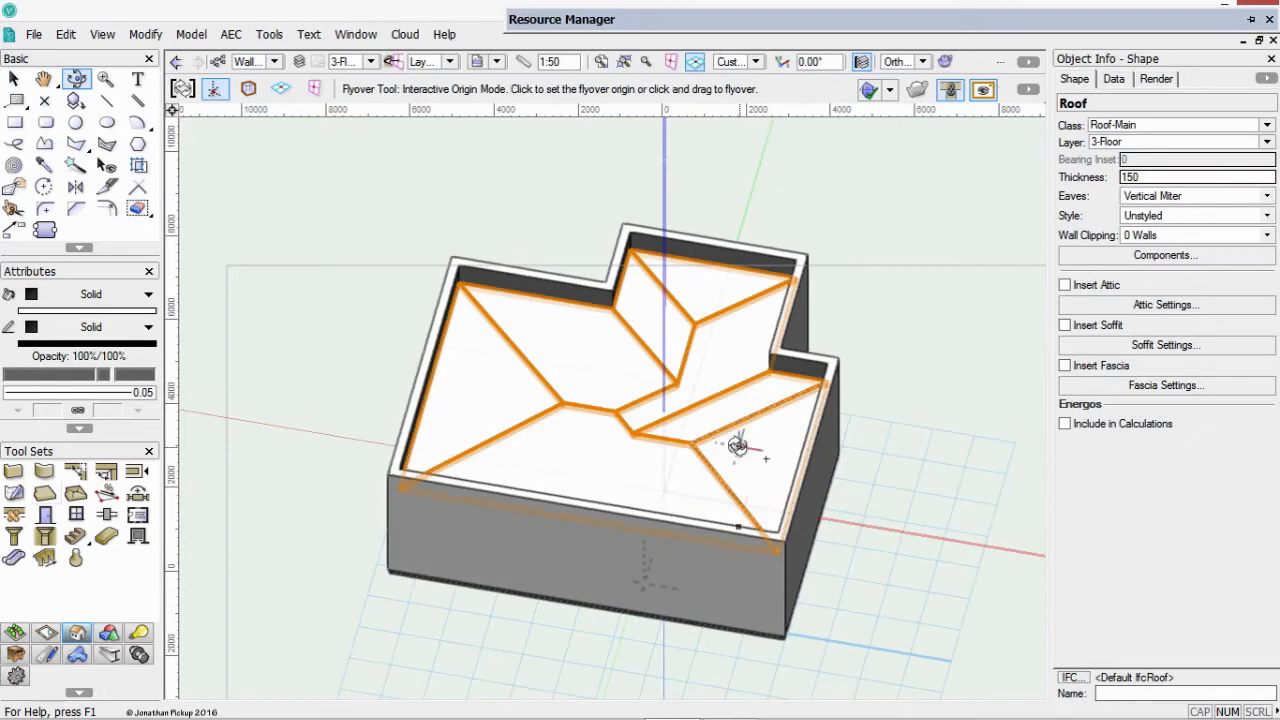
Delete the low-pitched roof and the polygon it was created from
key(F5)
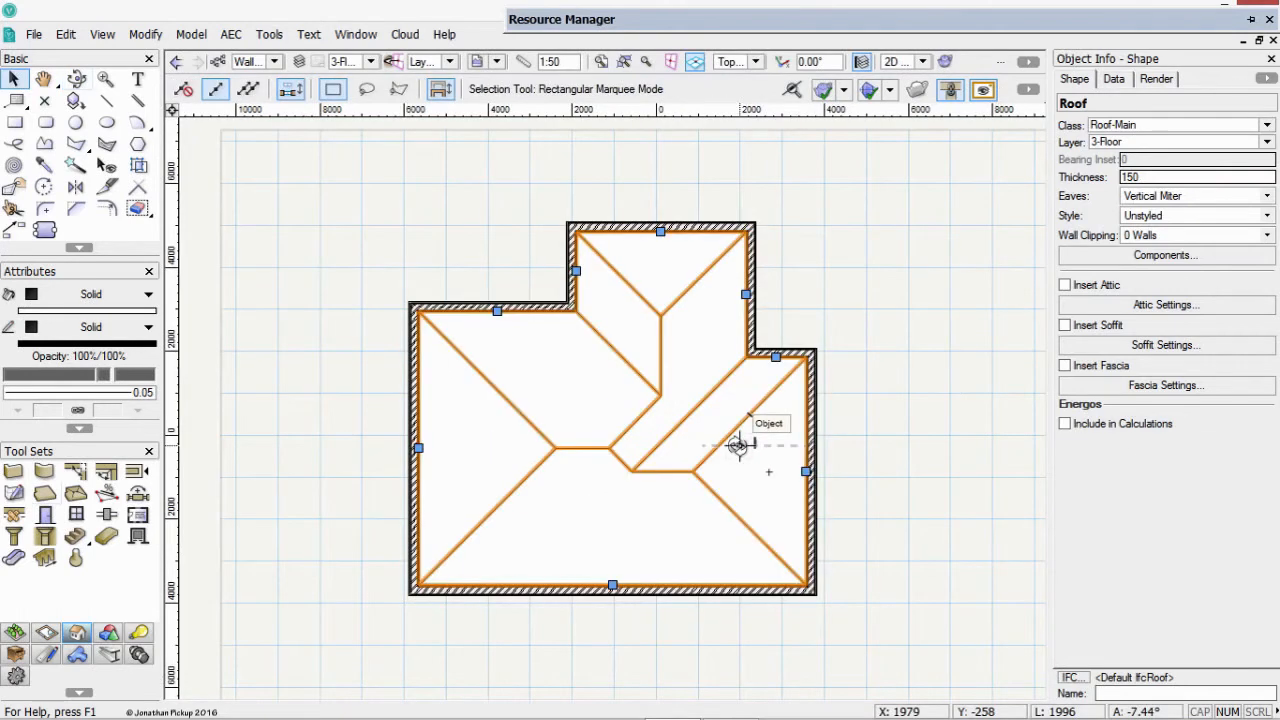
key(Delete)
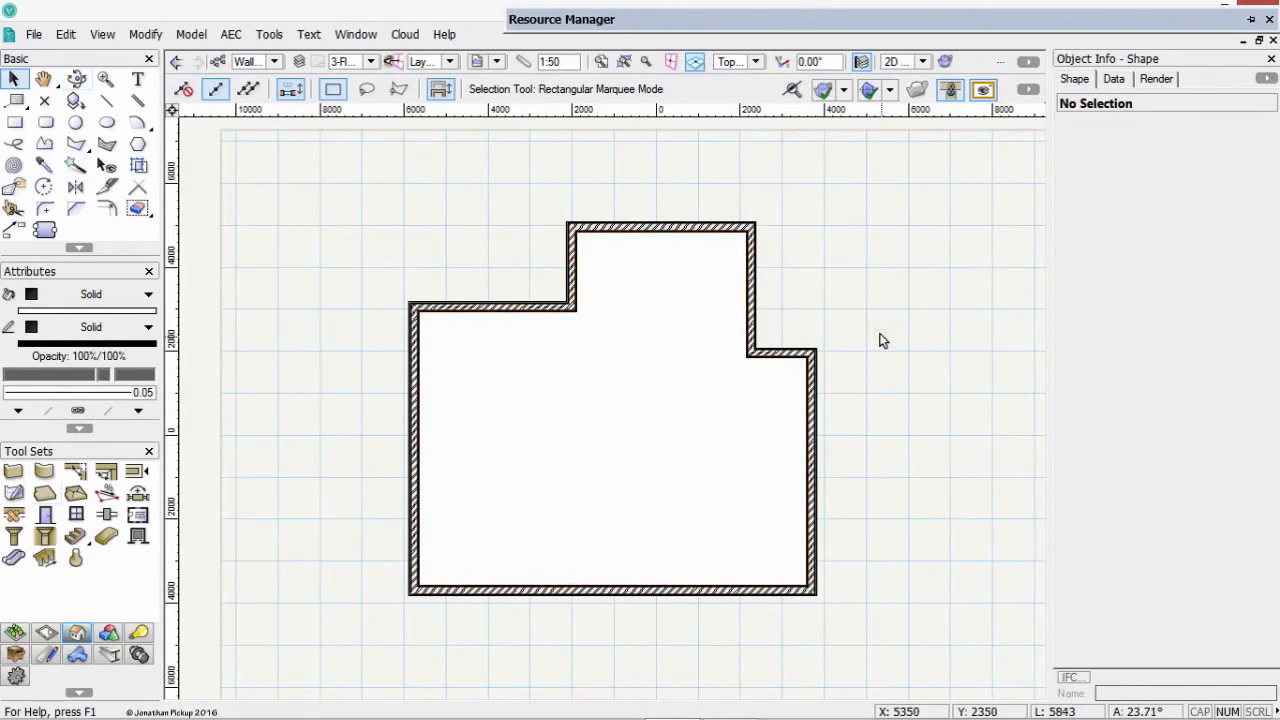
click(499, 351)
key(Delete)
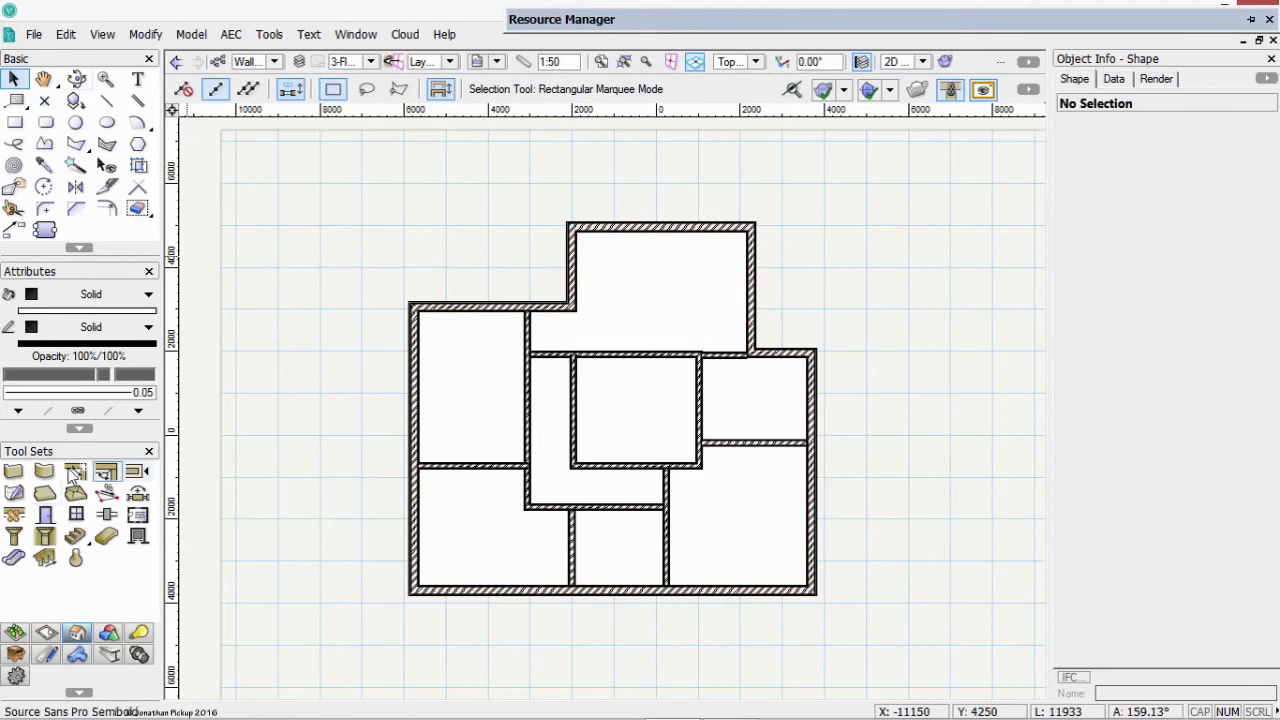
Set the Slab tool's preferences to tapered component drainage with the datum at the bottom of the component
click(44, 493)
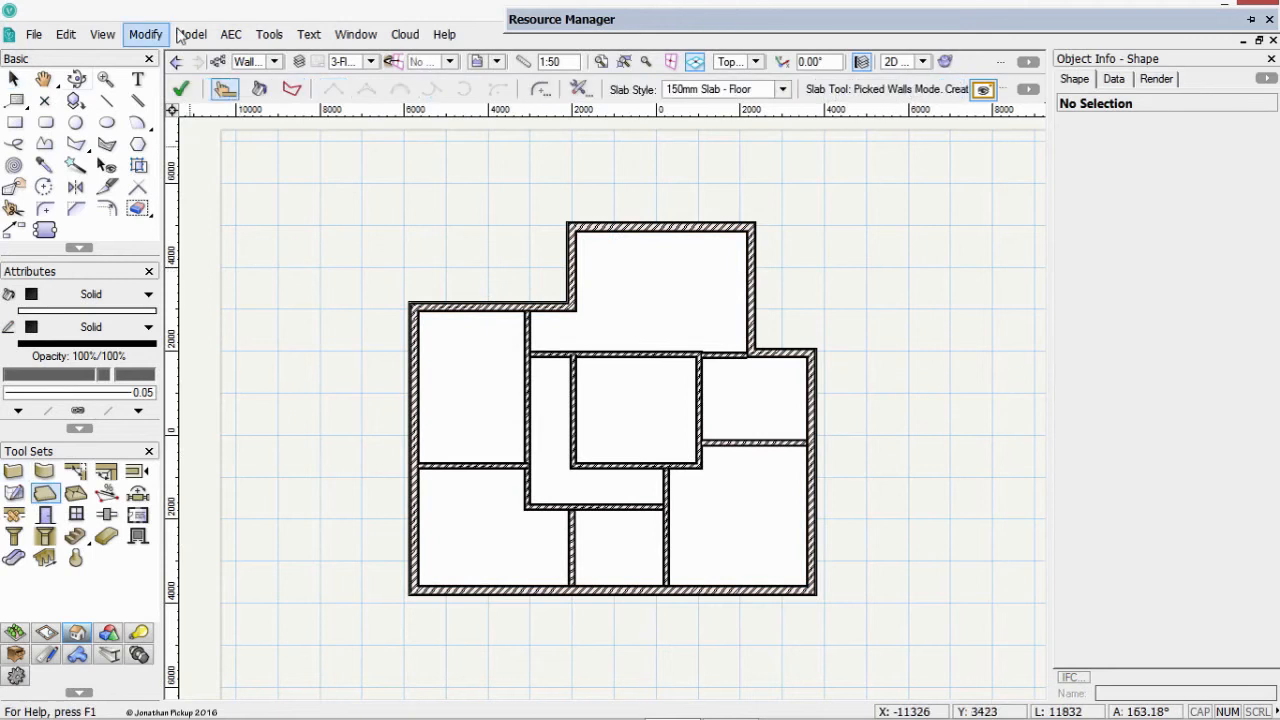
click(579, 89)
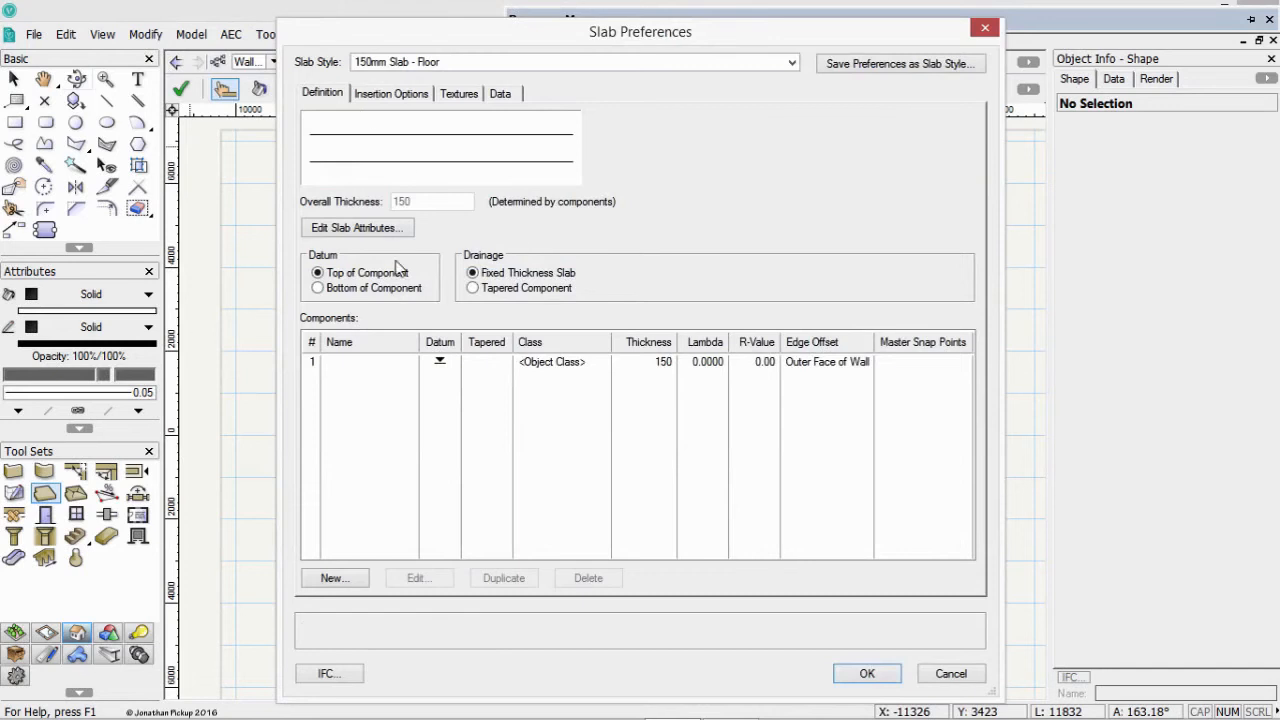
click(474, 288)
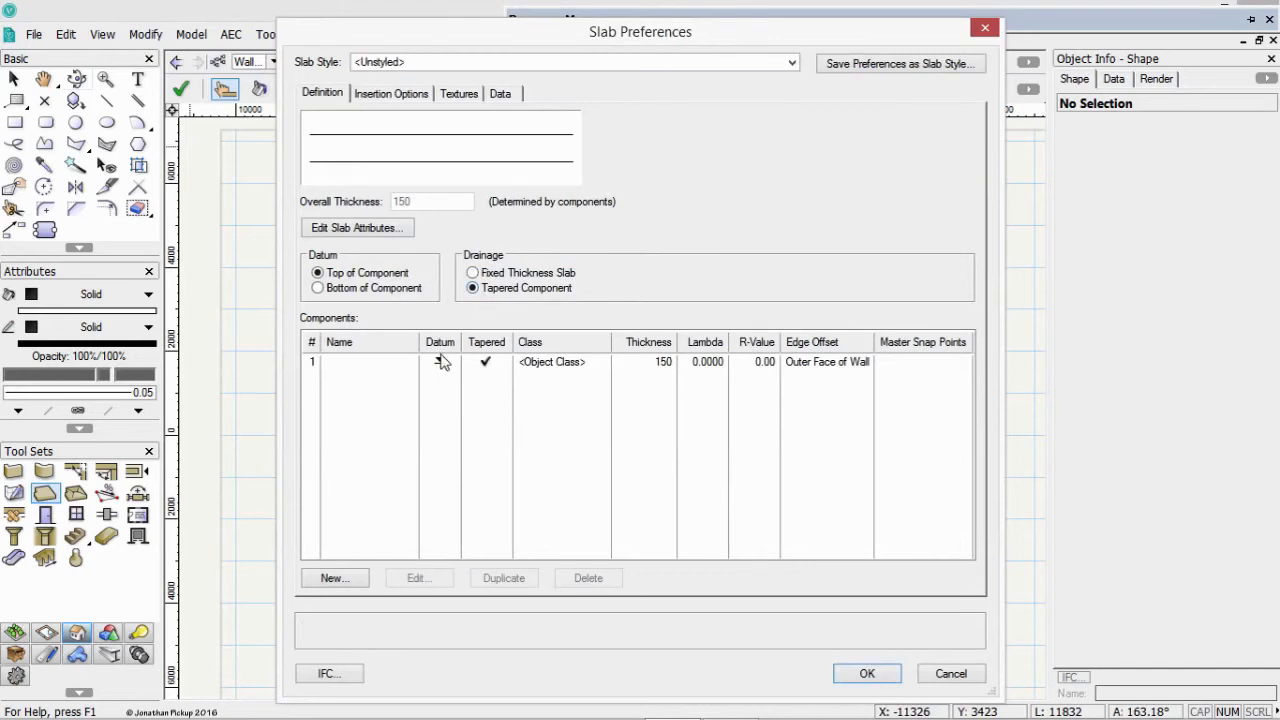
click(317, 290)
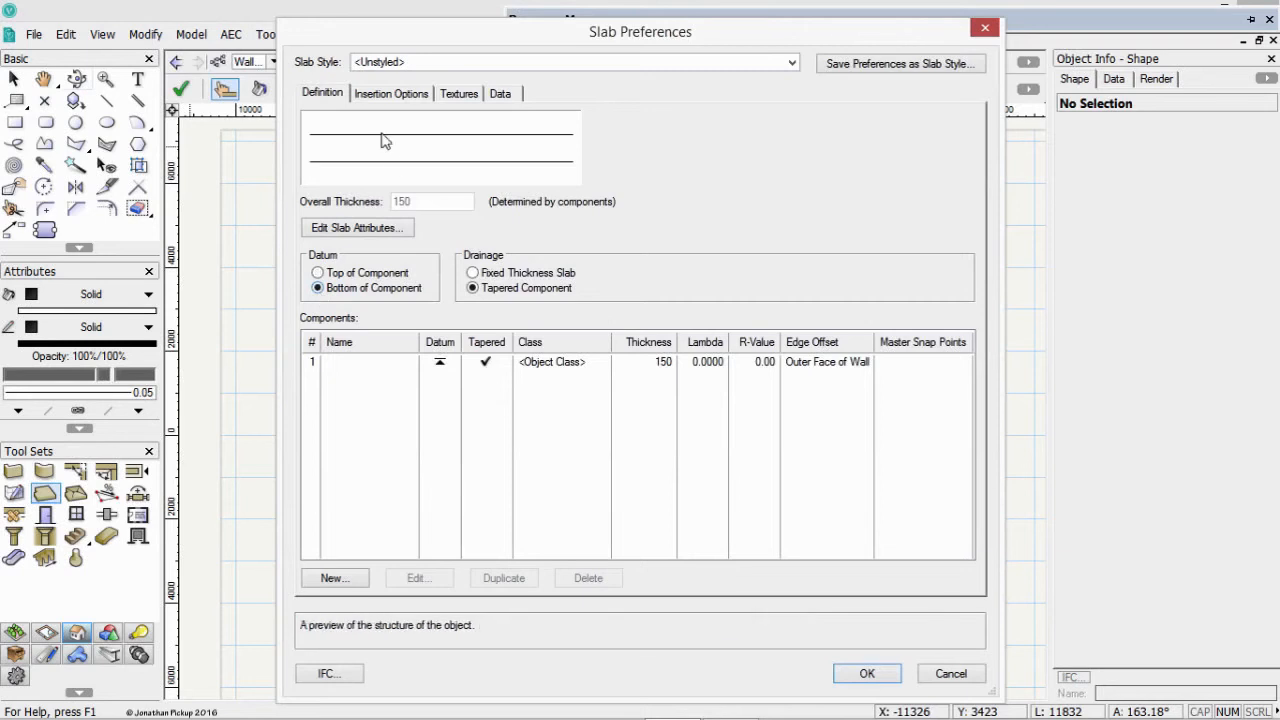
Bind the slab's datum to the Ceiling level with an offset of 400
click(381, 93)
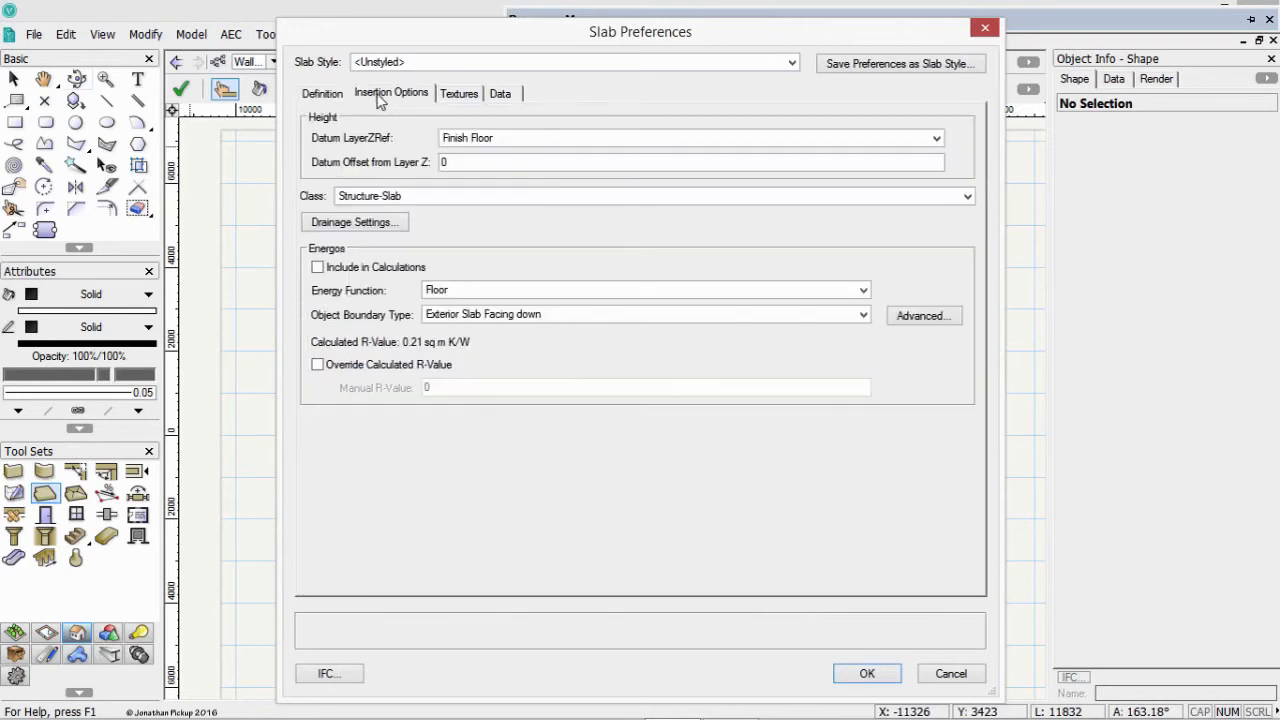
click(497, 140)
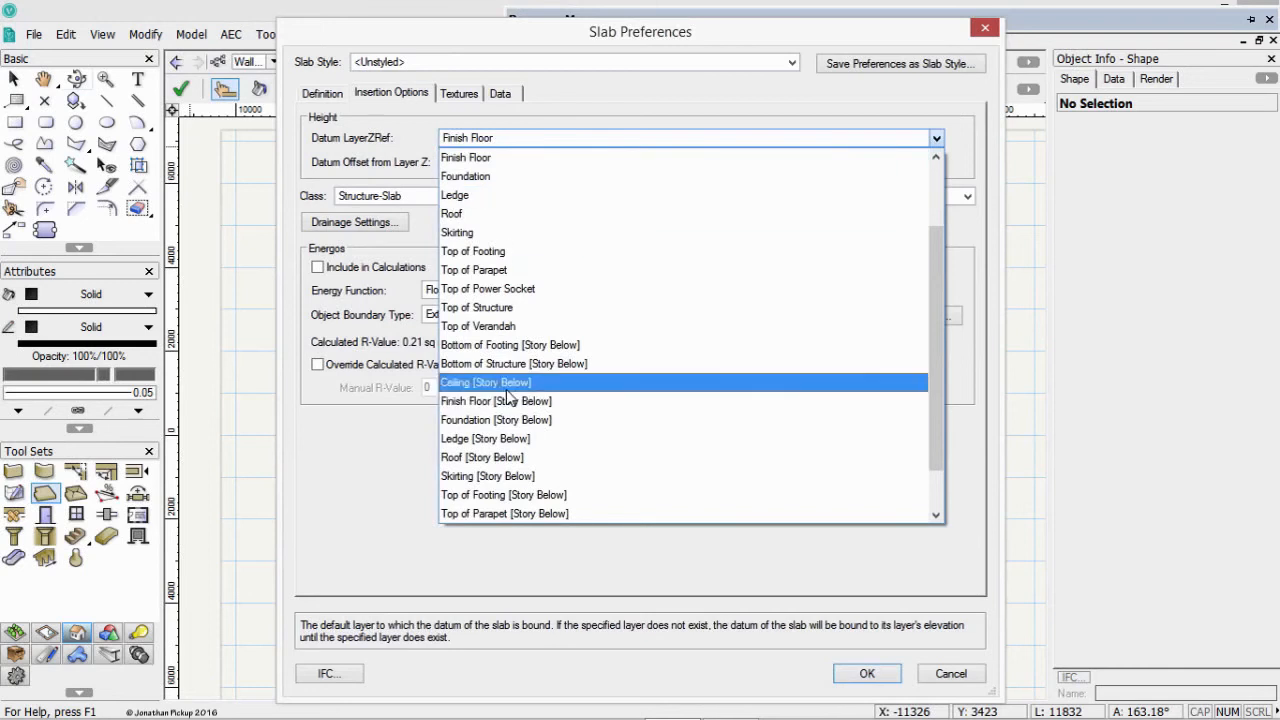
scroll(495, 225, up, 2)
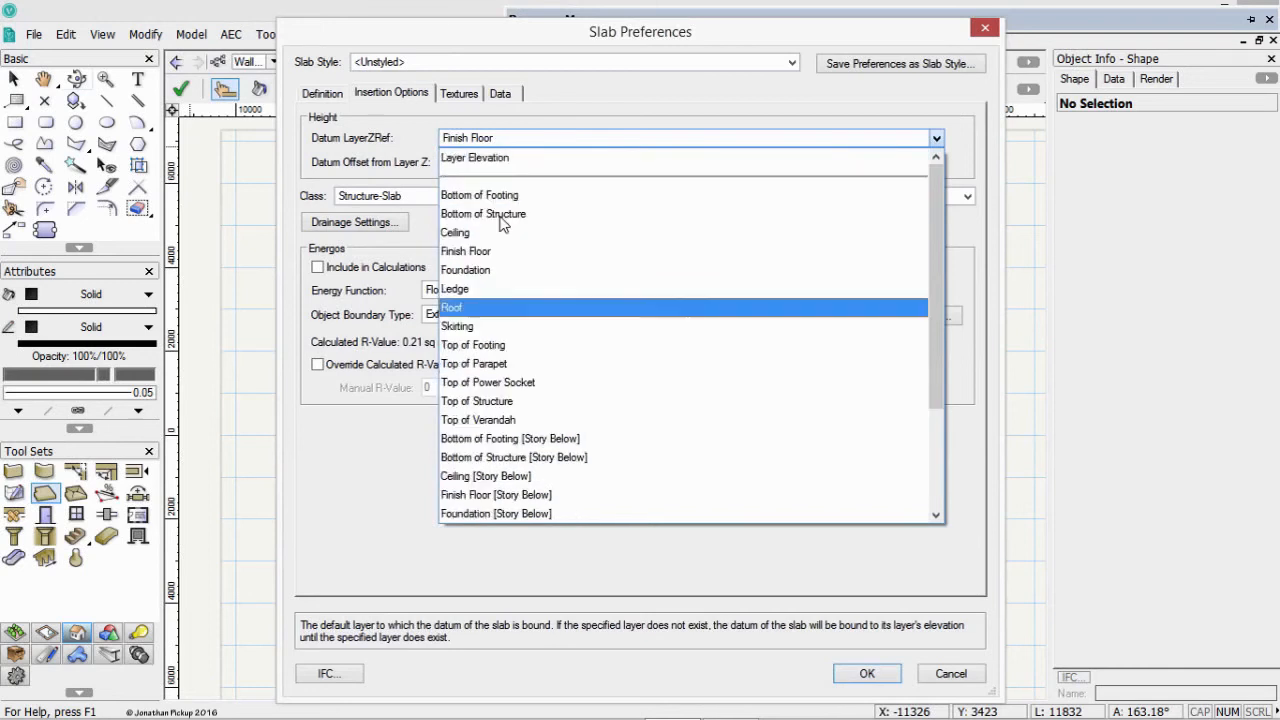
click(454, 234)
key(Tab)
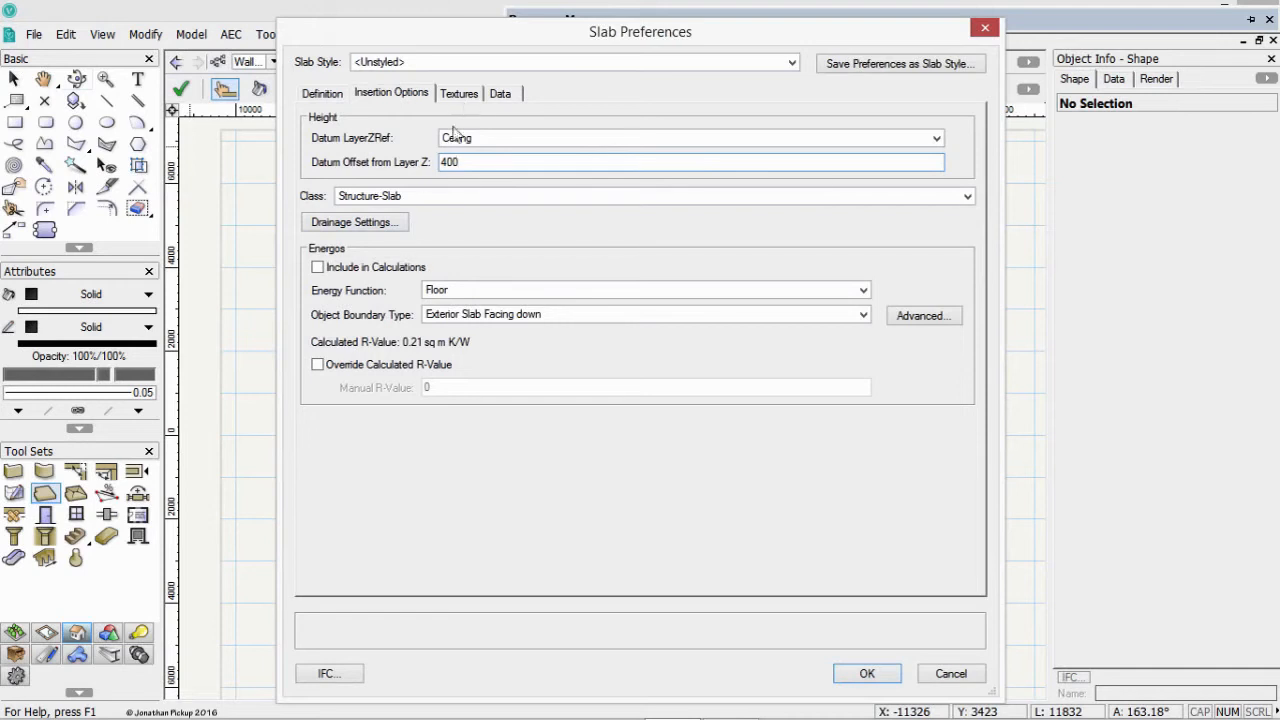
click(427, 197)
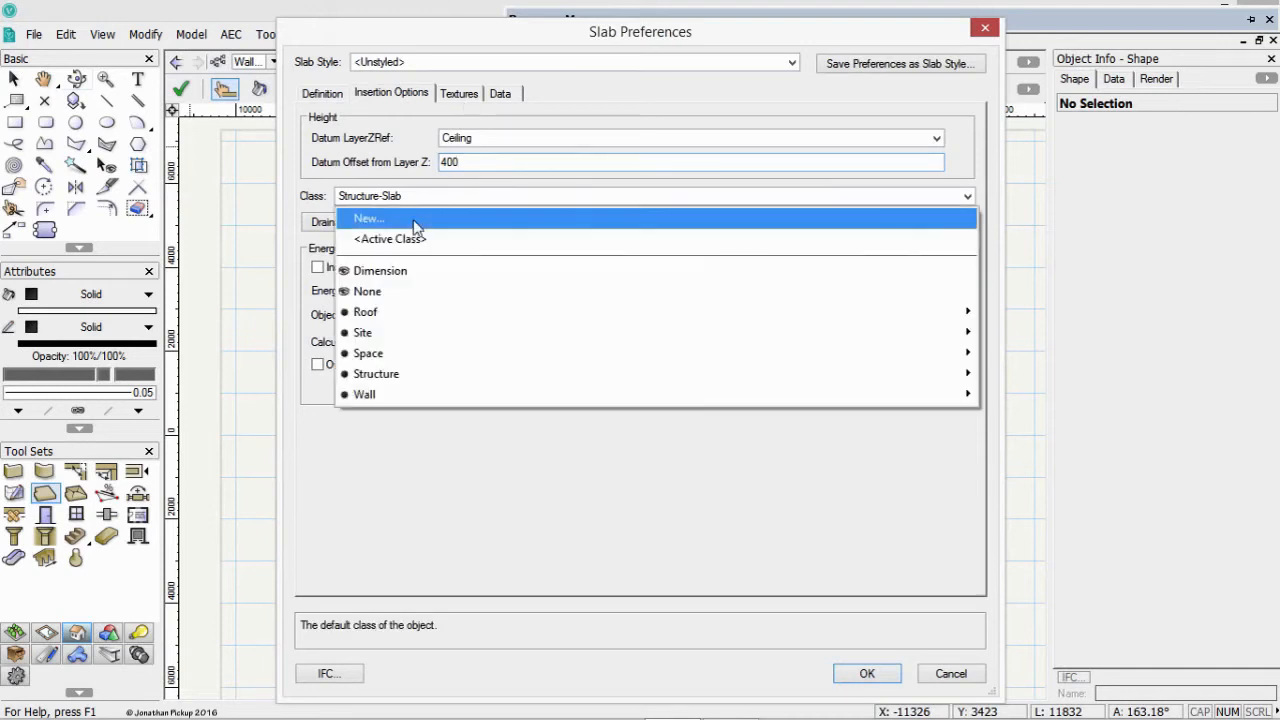
click(416, 219)
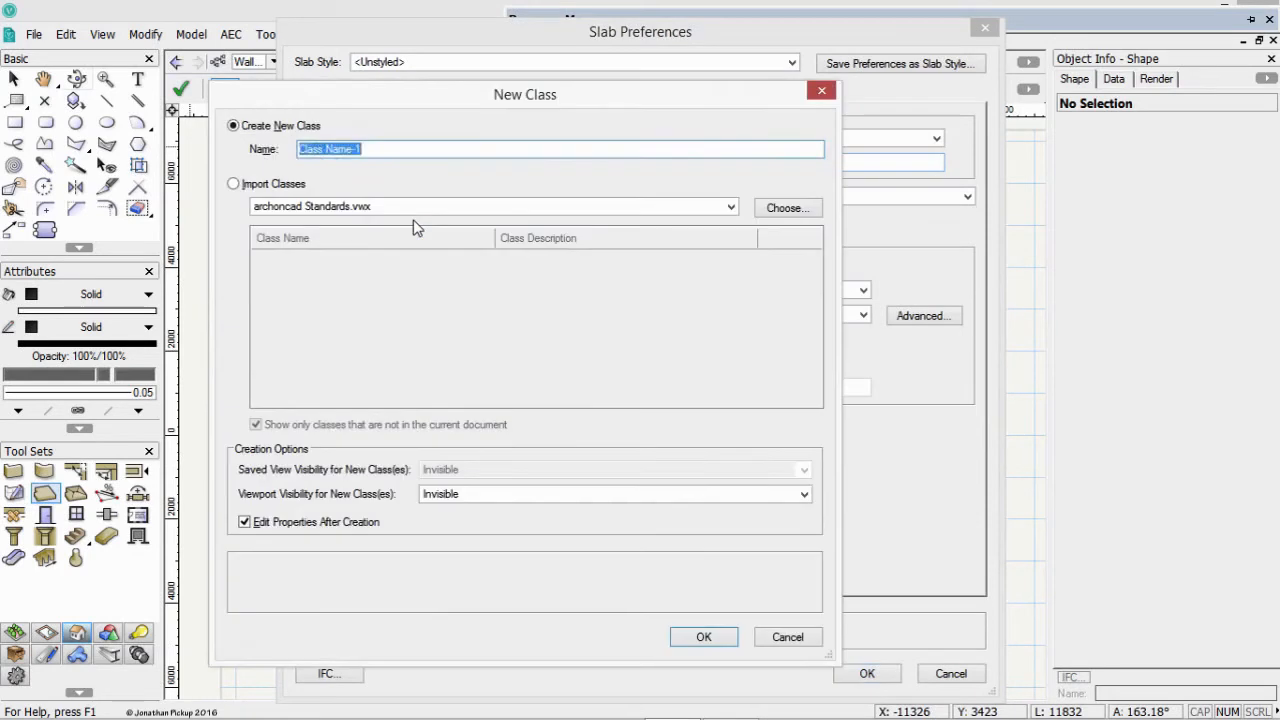
text(Str)
text(ucture-Slab)
key(Return)
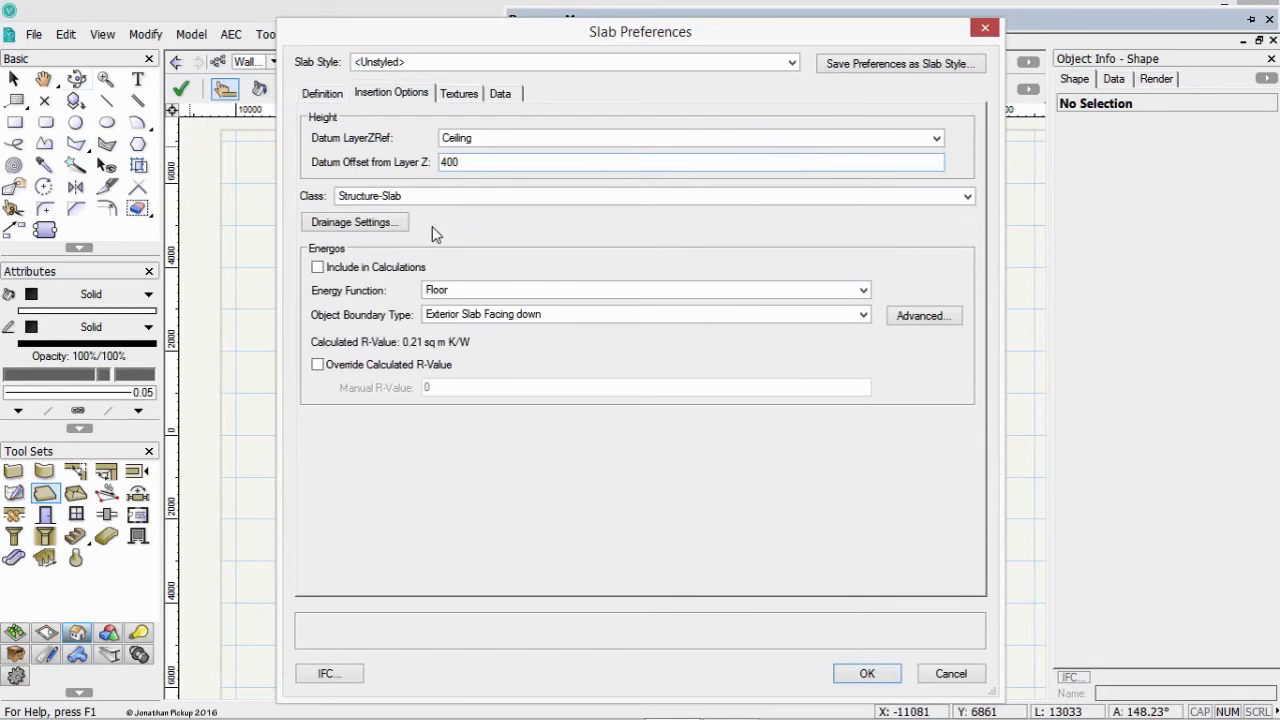
Assign the slab to the Roof-Main class
click(449, 197)
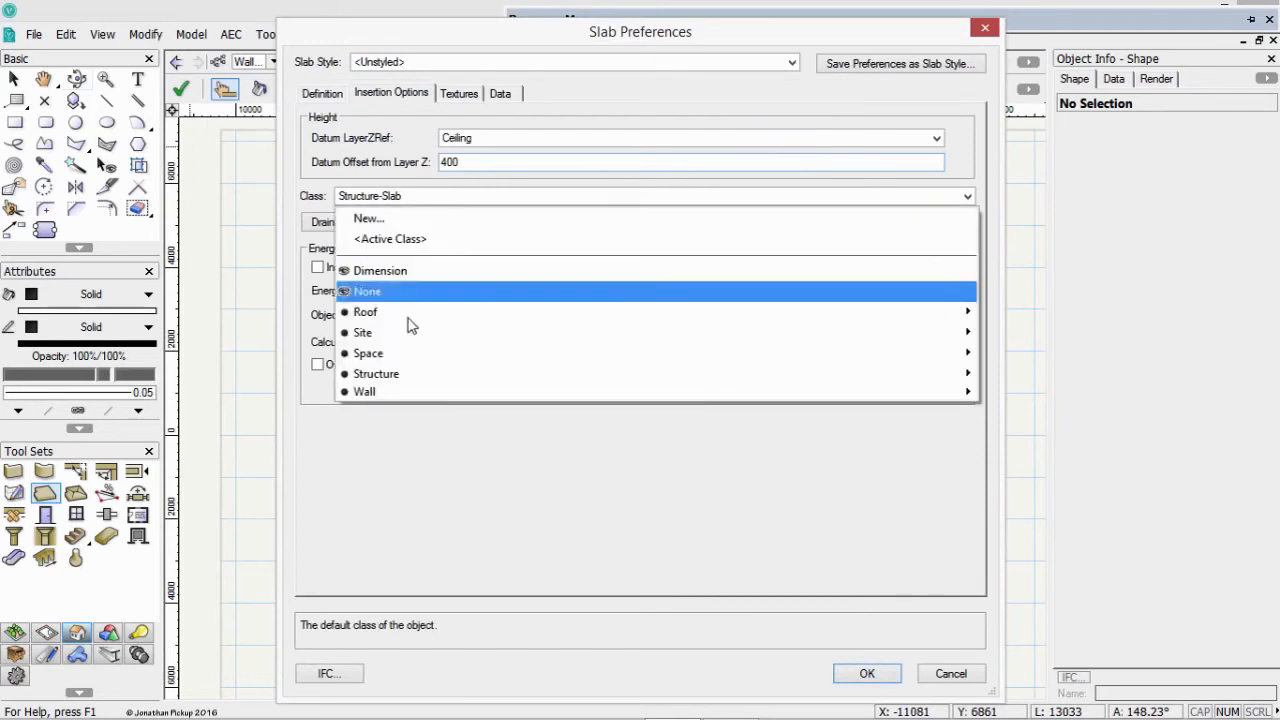
mouse_move(405, 316)
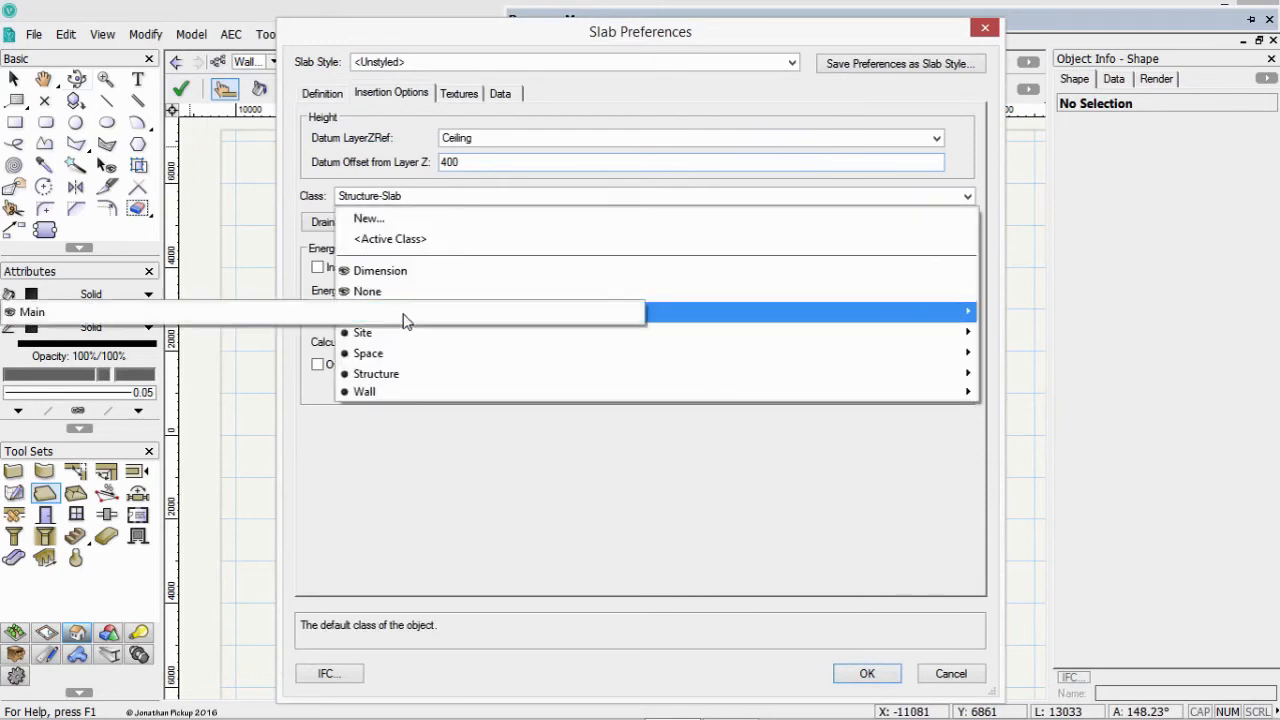
click(143, 318)
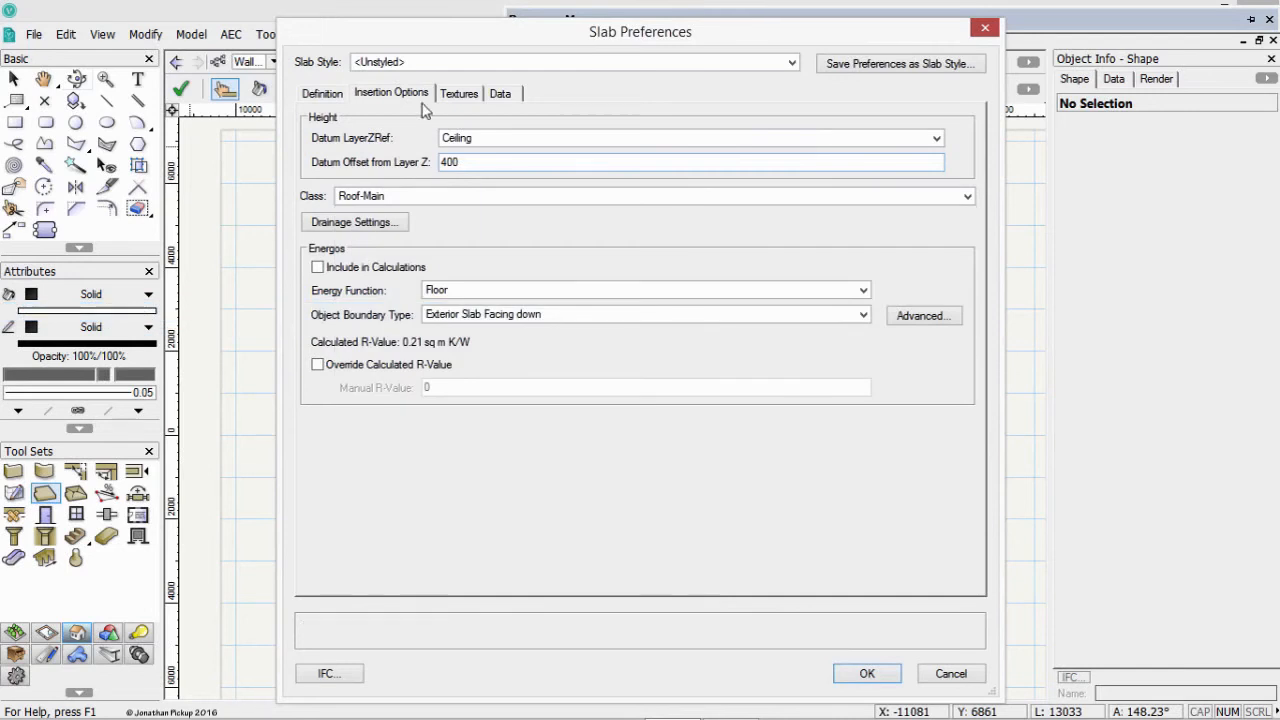
Choose the Concrete <Surf Hatch> texture for the overall slab, and select the Top part for texturing
click(460, 94)
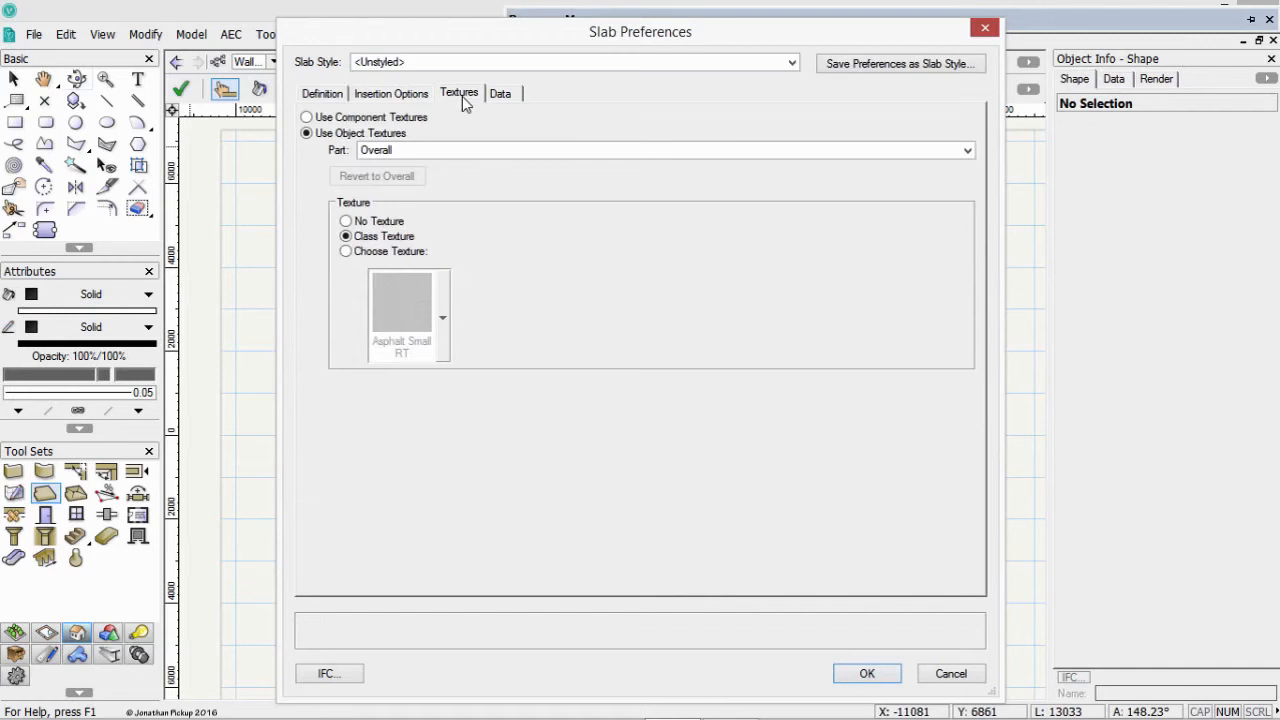
click(373, 270)
click(391, 297)
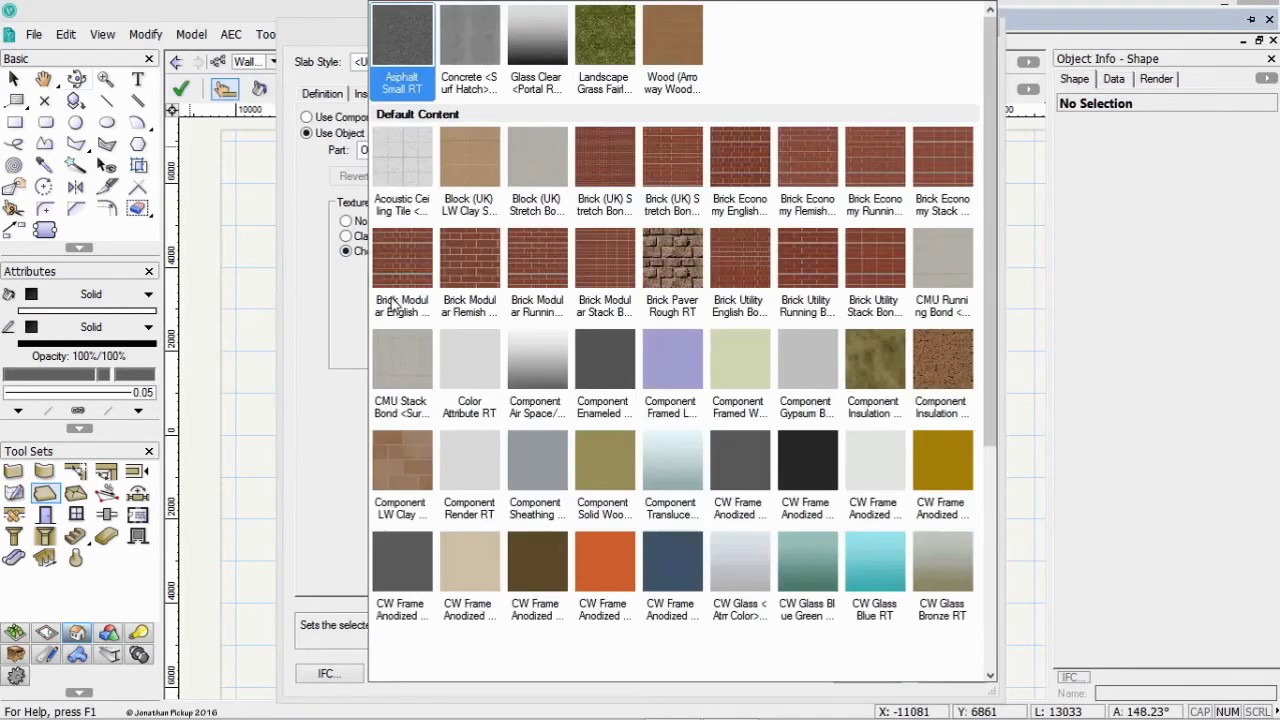
click(478, 46)
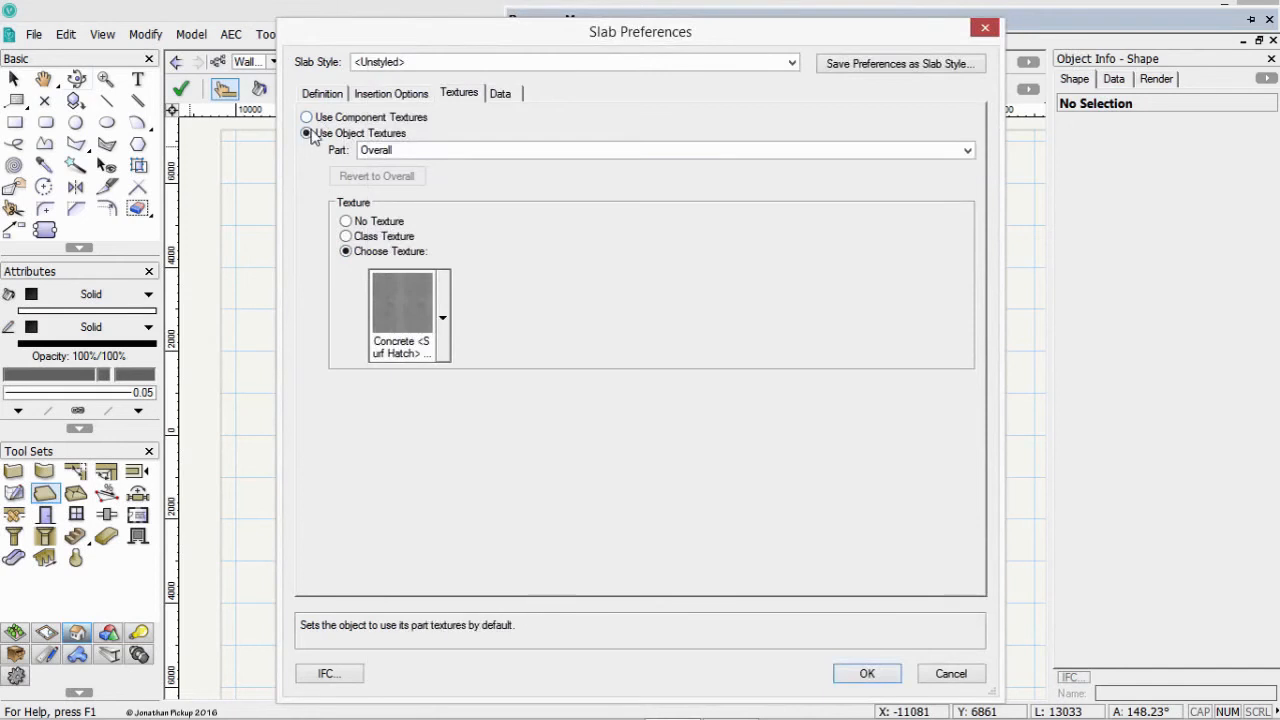
click(373, 152)
click(375, 207)
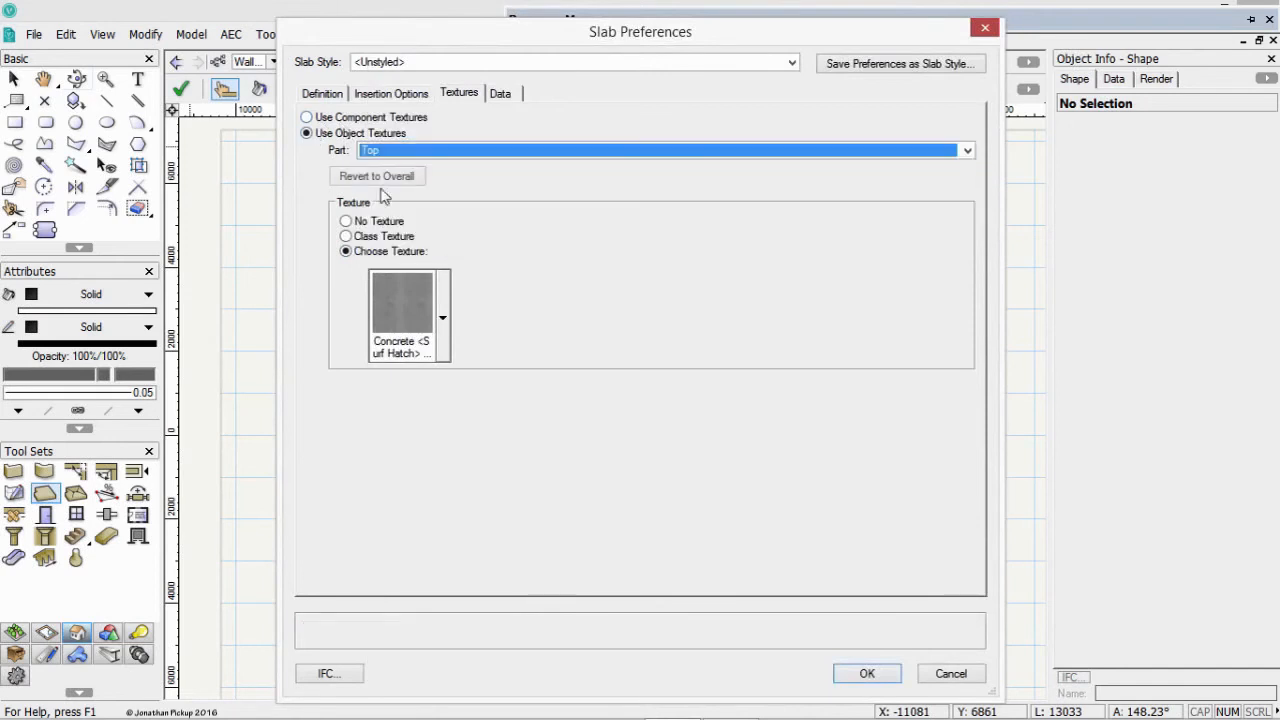
Review the slab's component definition and open its drainage settings
click(320, 98)
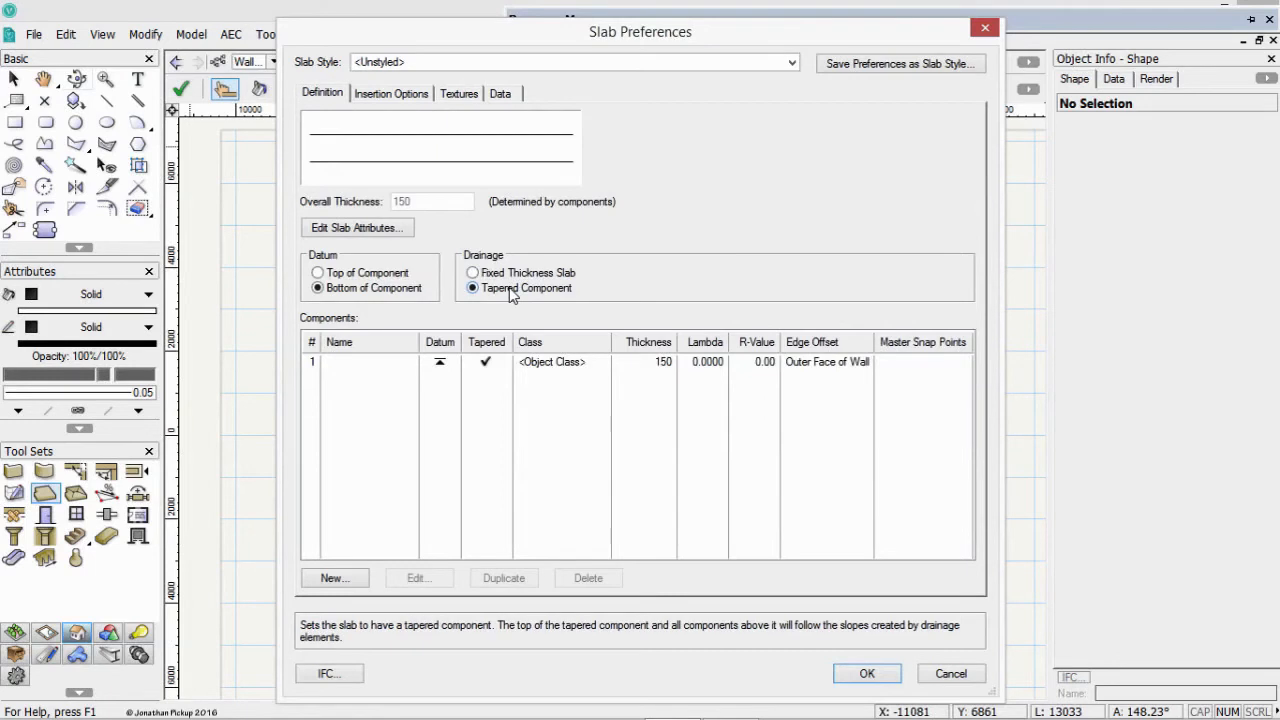
click(375, 96)
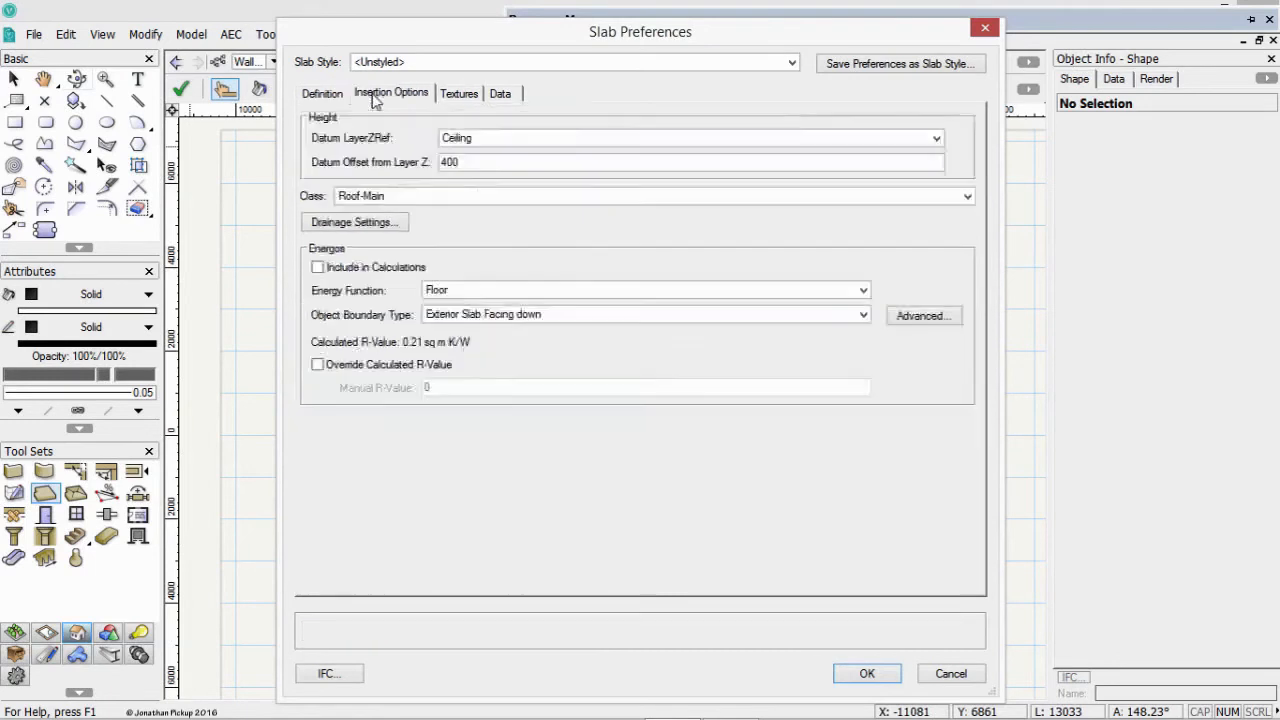
click(357, 226)
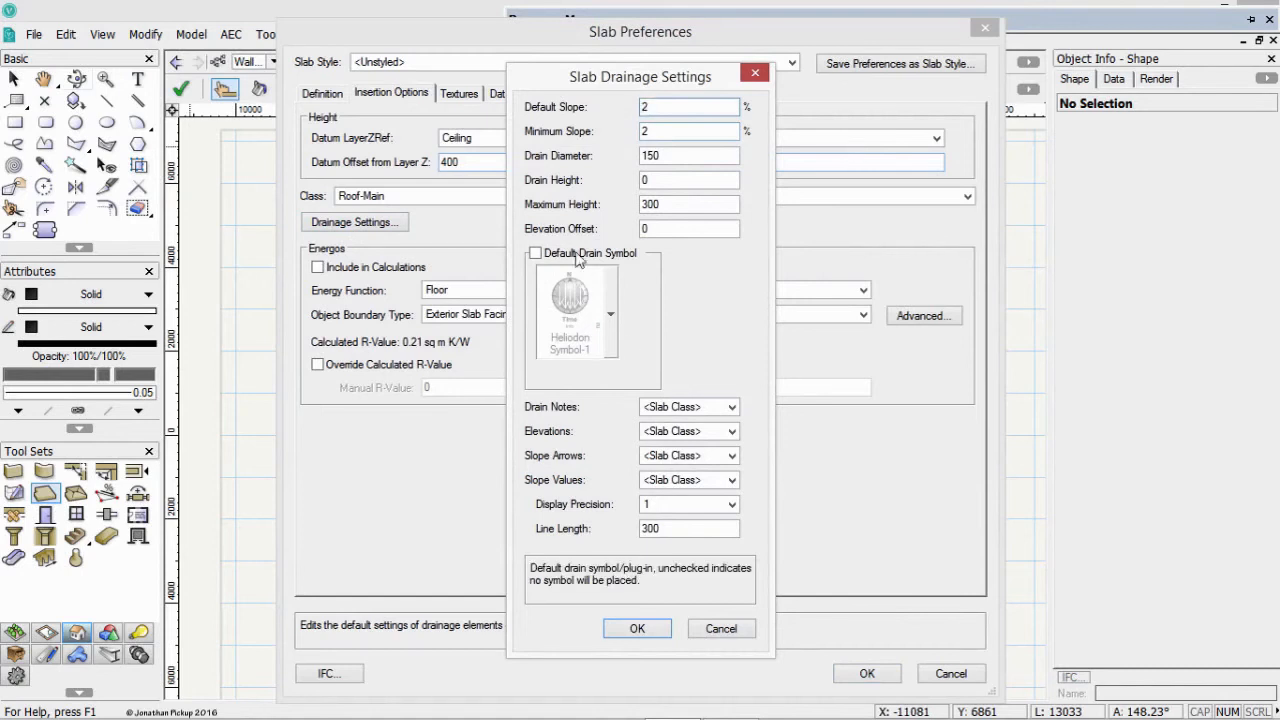
click(536, 253)
click(574, 290)
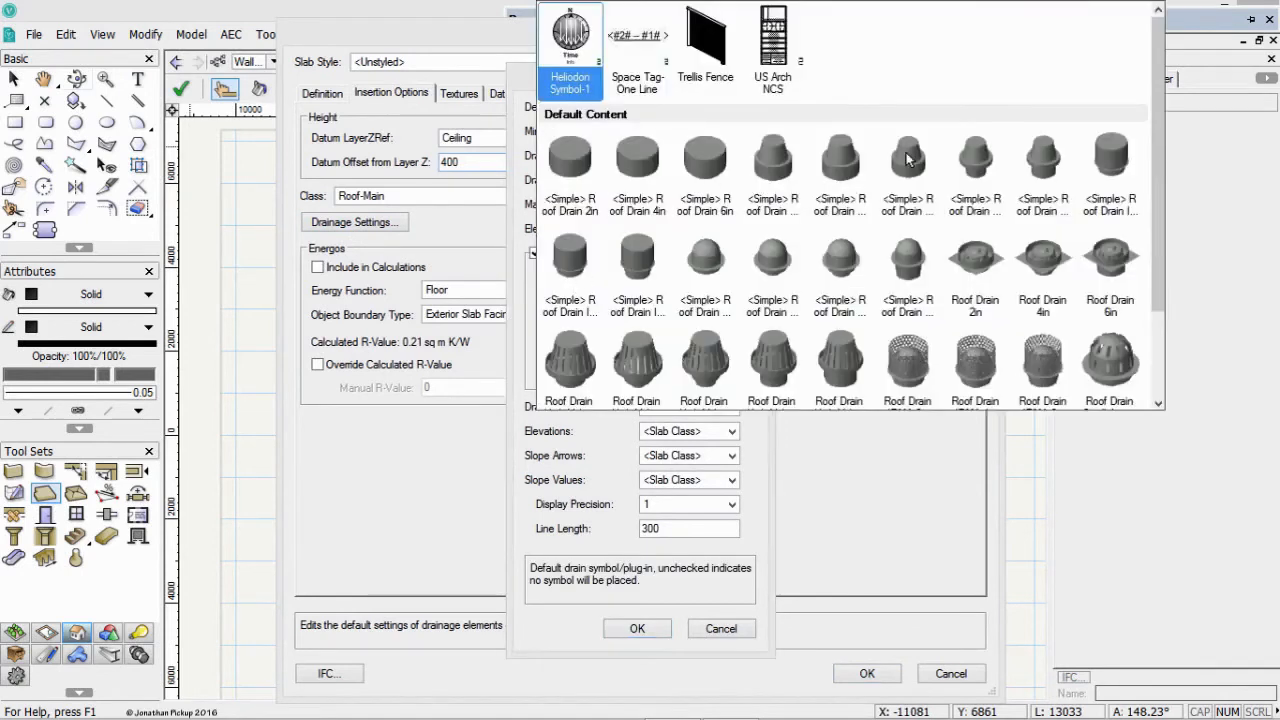
click(1104, 364)
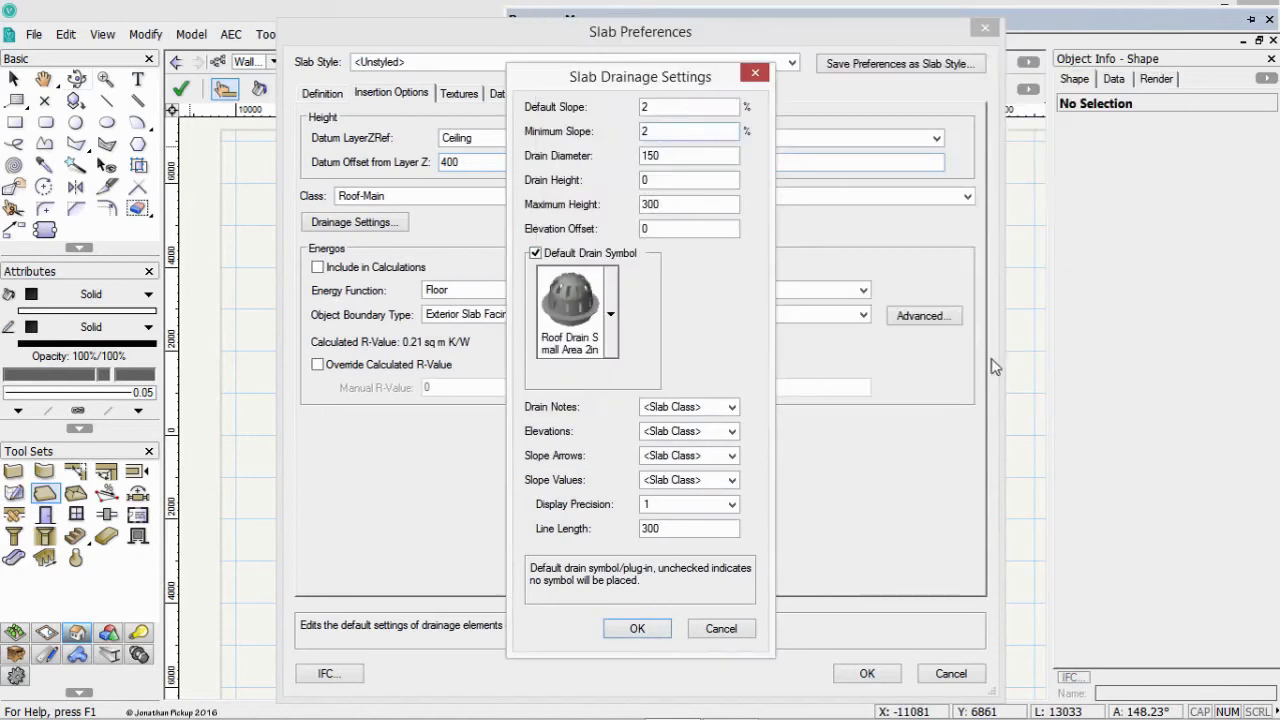
click(536, 254)
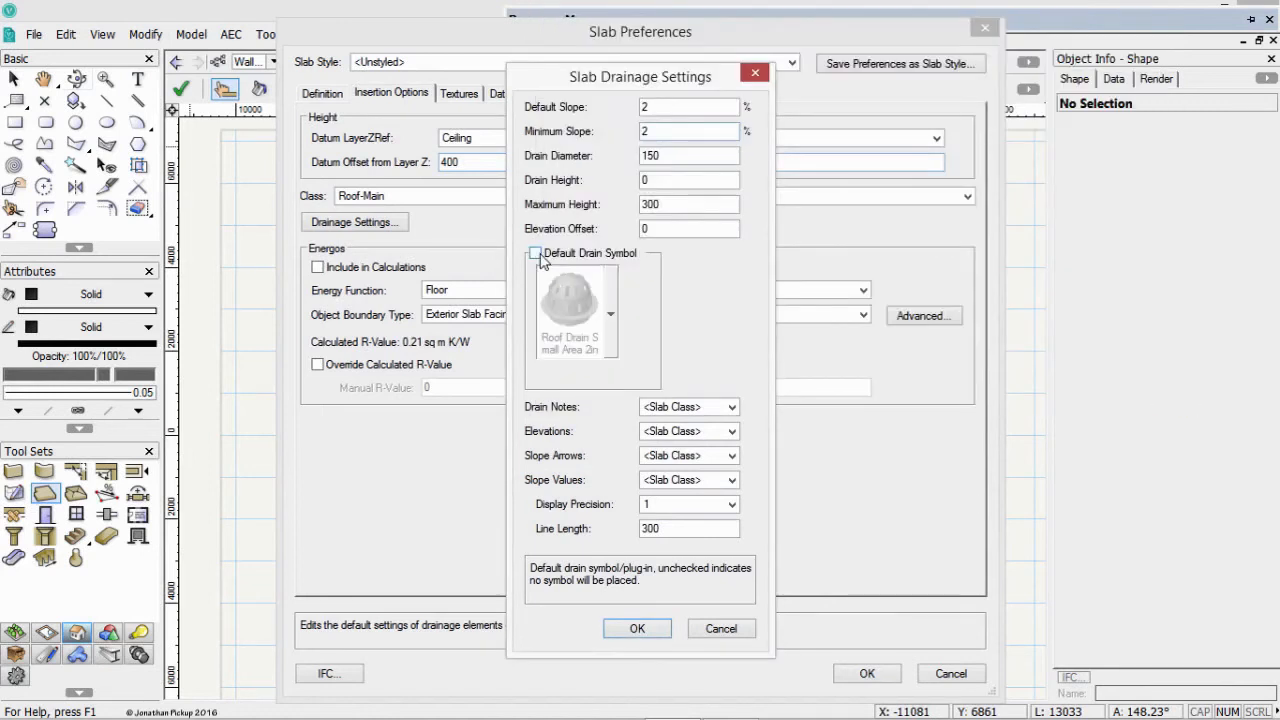
Create a Slab-Notes class for the drain notes, with editing of properties after creation turned off
click(700, 406)
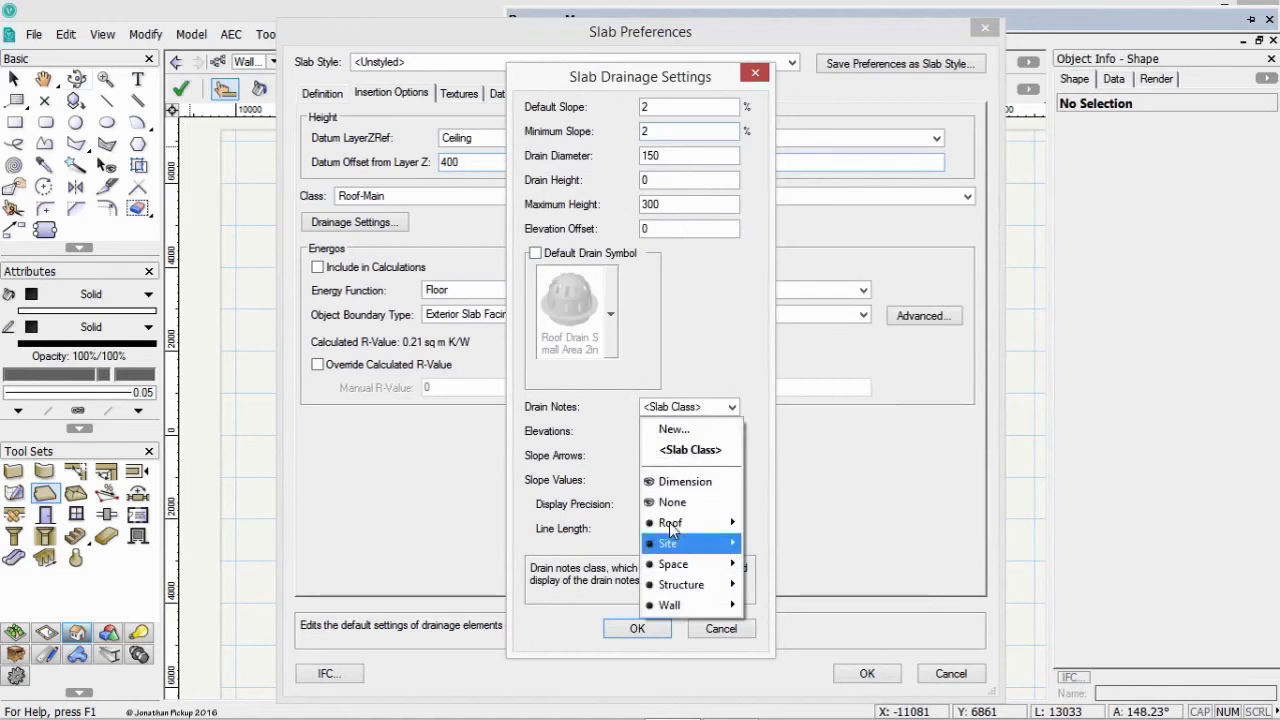
mouse_move(684, 548)
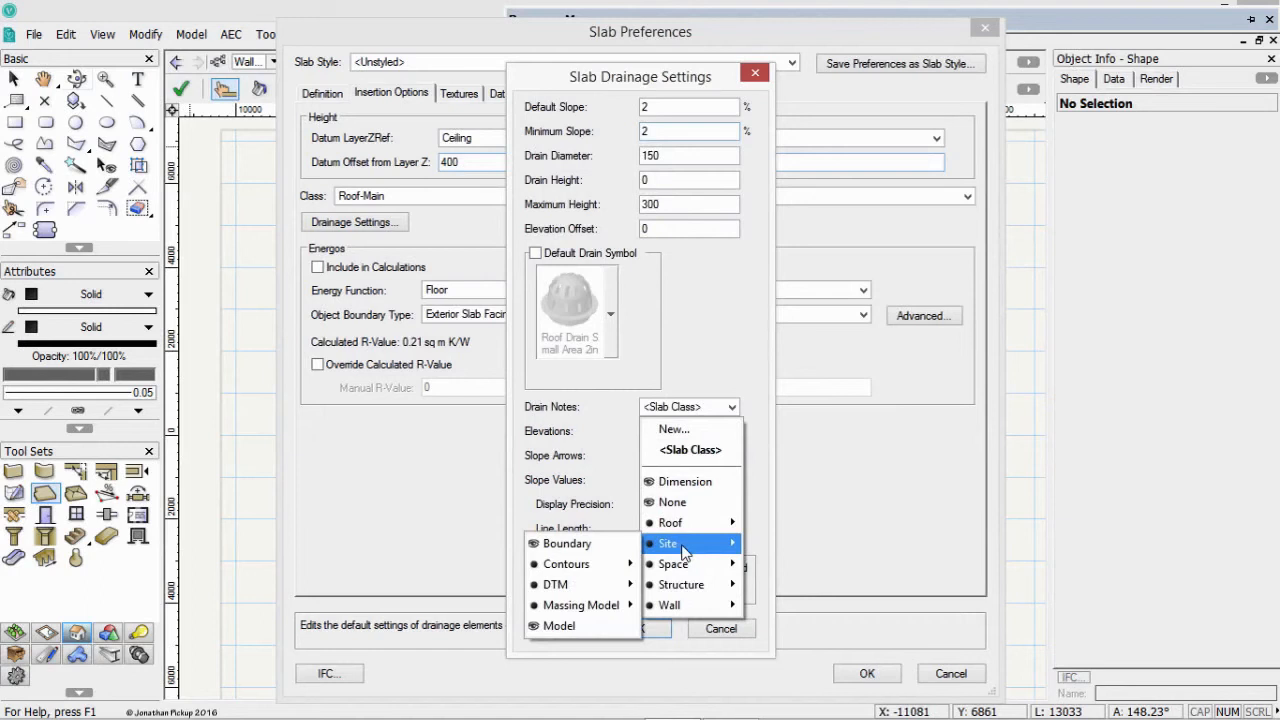
click(688, 308)
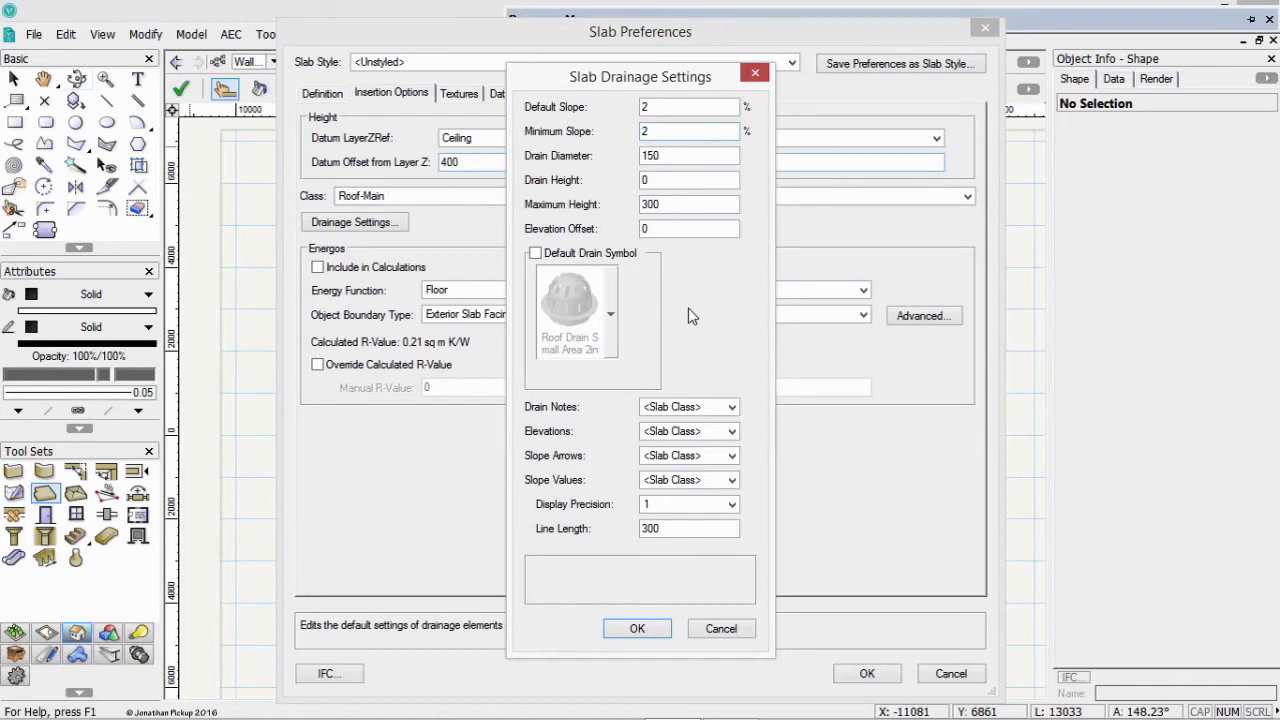
click(729, 409)
click(712, 430)
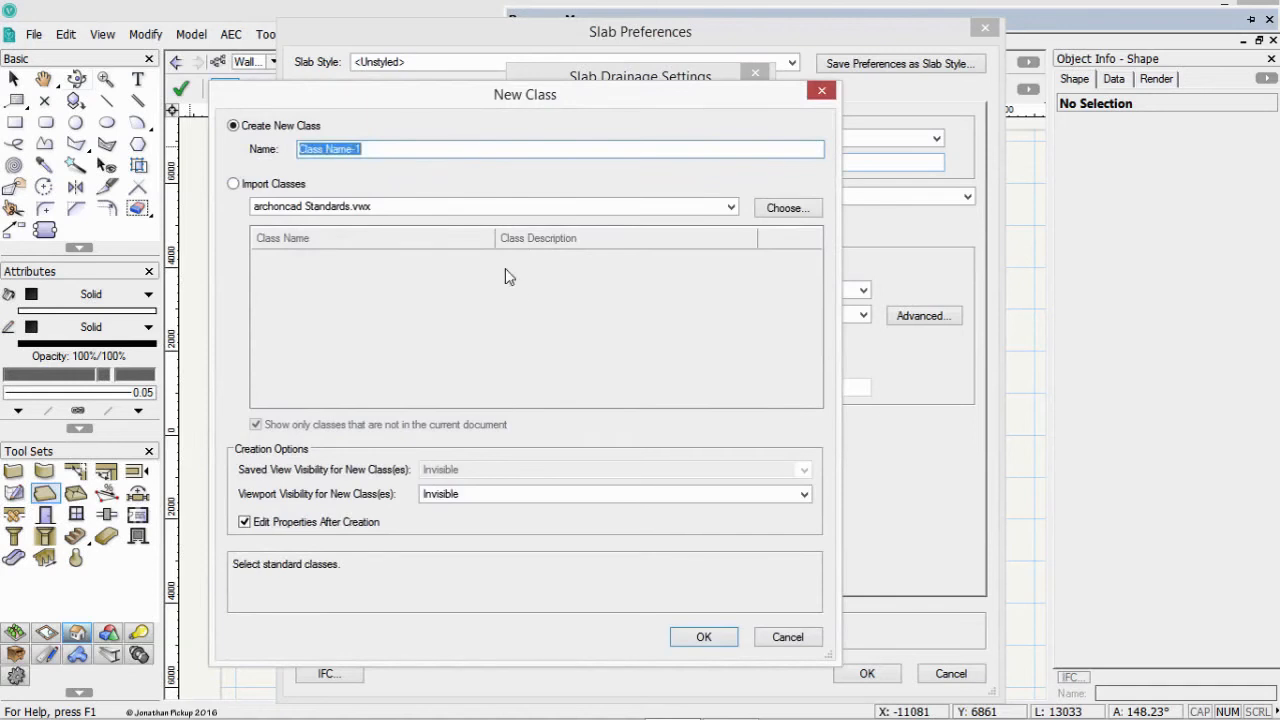
text(Slab-Notes)
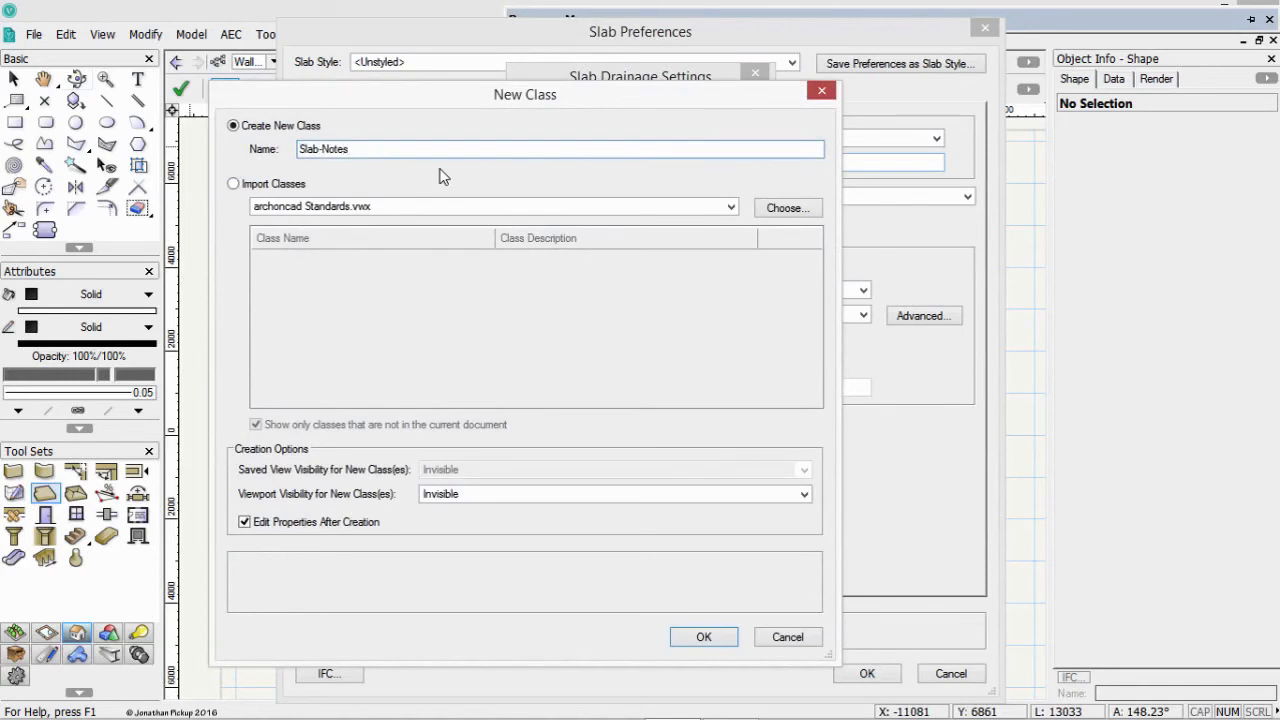
click(244, 521)
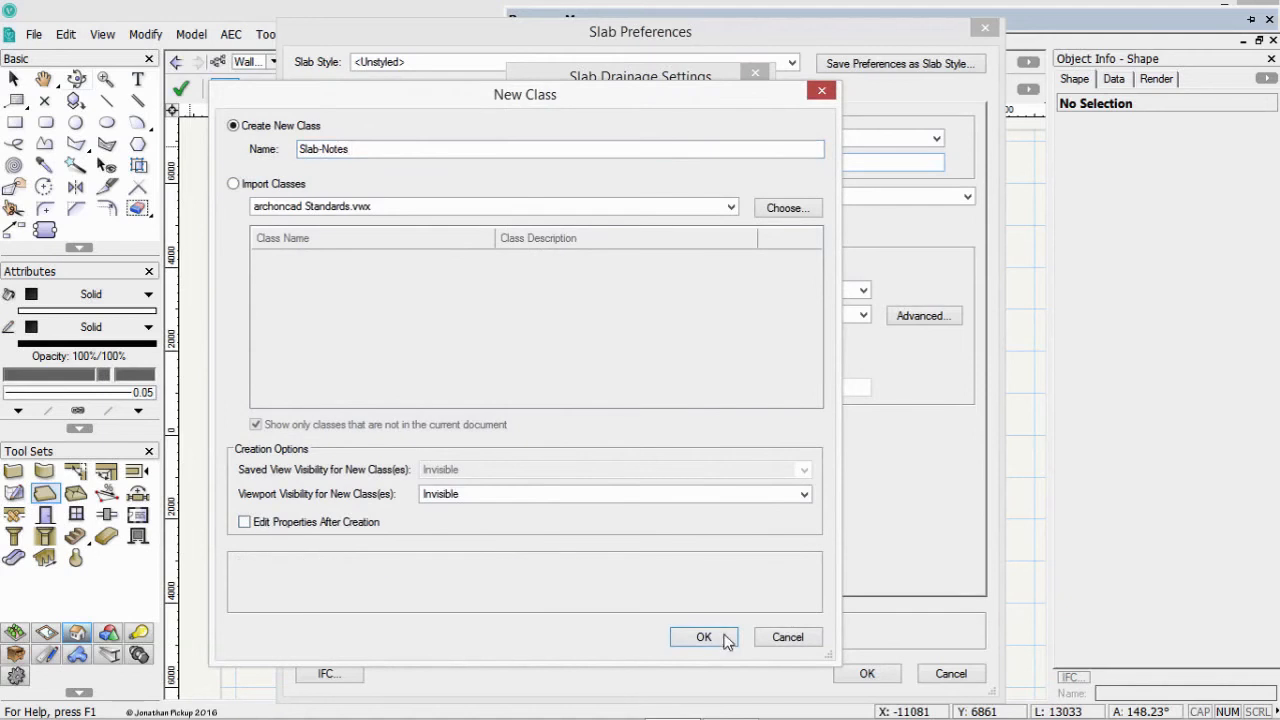
click(704, 637)
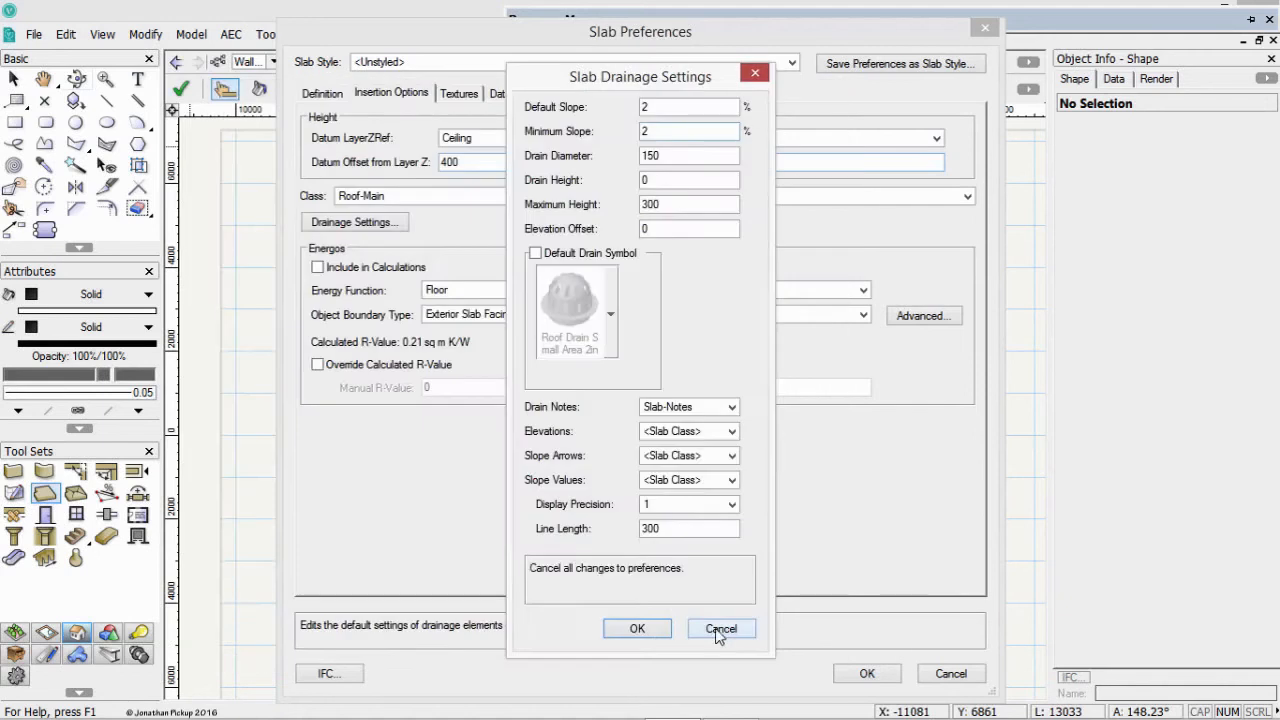
Create a Slab-Elevations class for the drainage elevations
click(709, 436)
click(690, 451)
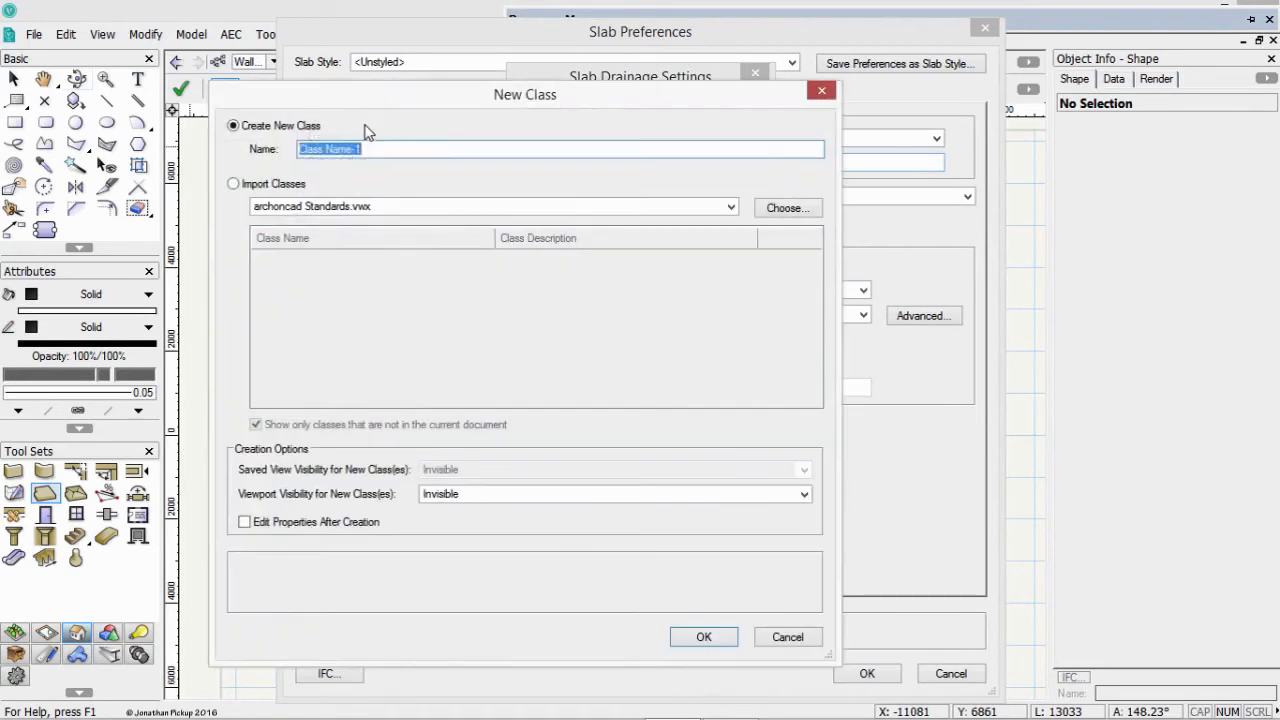
text(Slab-Elevations)
key(Return)
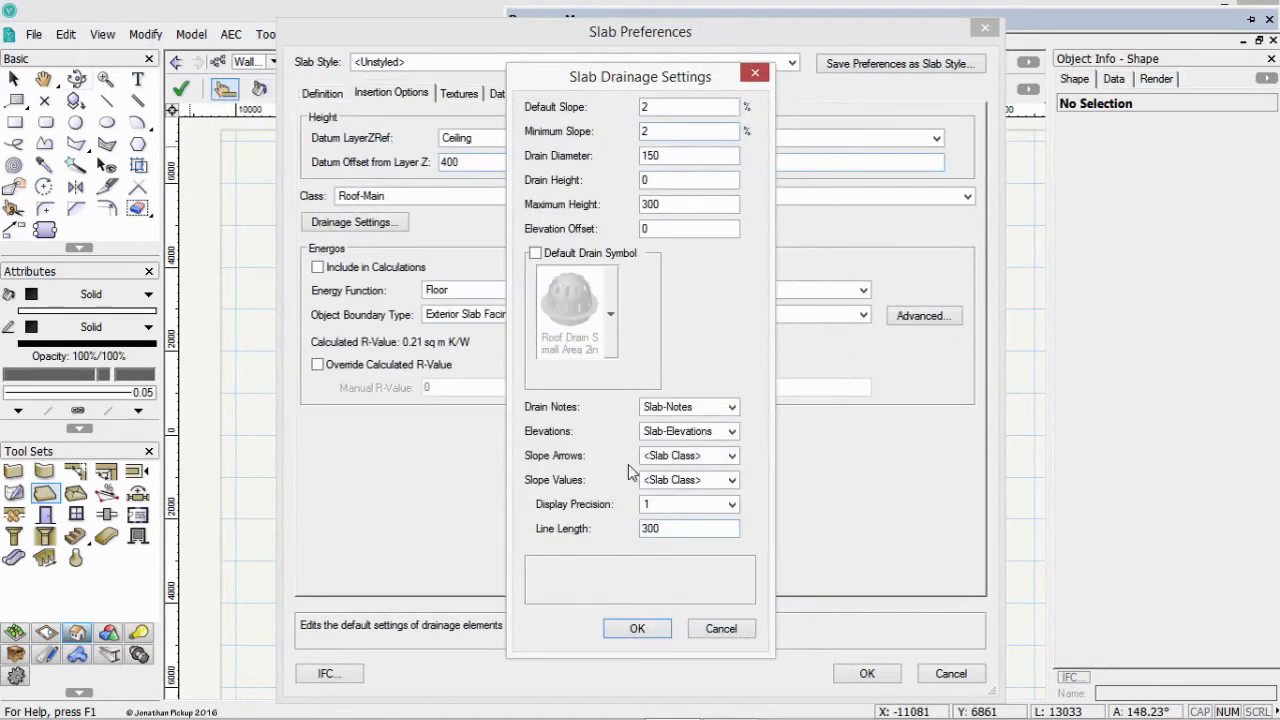
Assign the slope arrows and slope values to the Slab-Notes class and accept the drainage settings
click(690, 456)
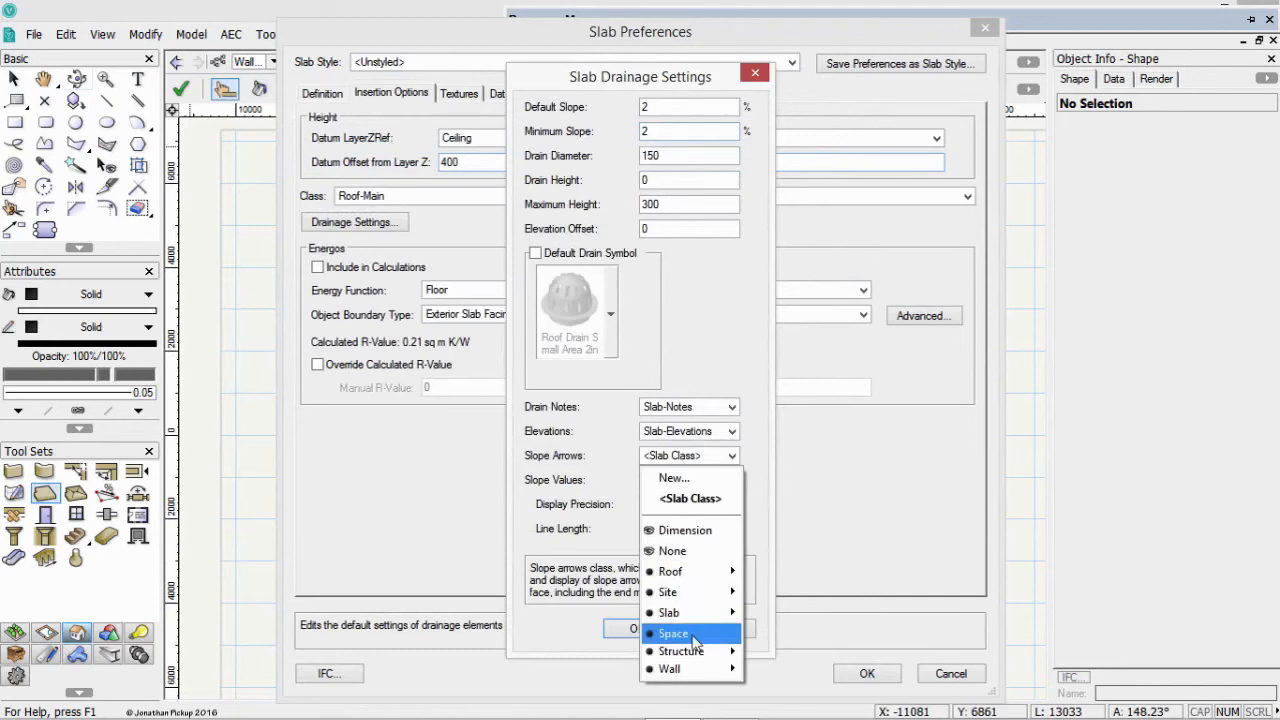
mouse_move(690, 612)
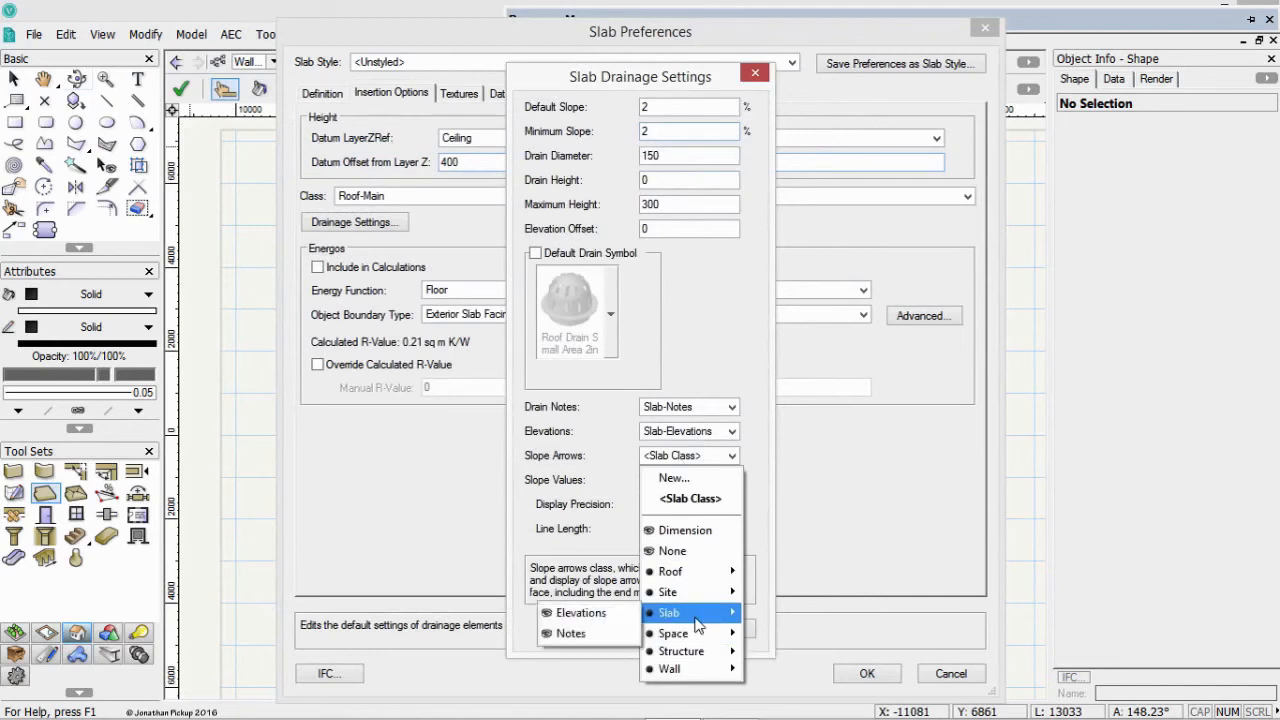
click(598, 632)
click(705, 486)
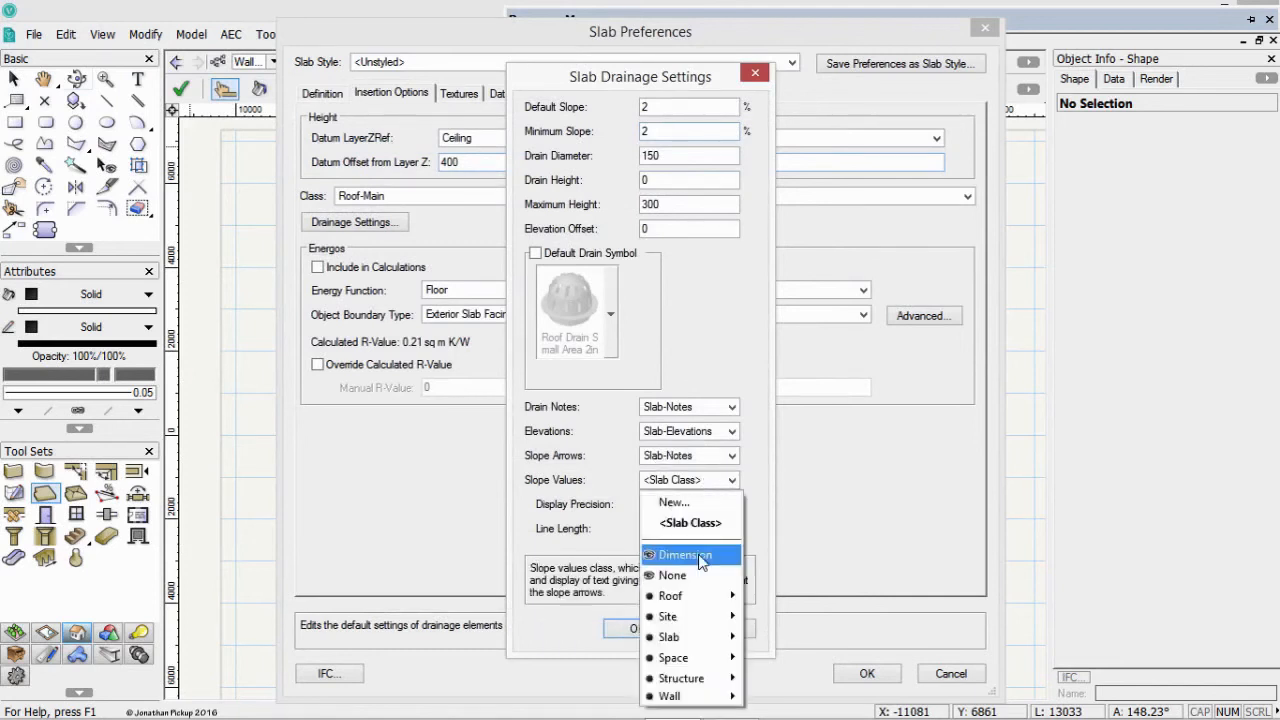
mouse_move(690, 637)
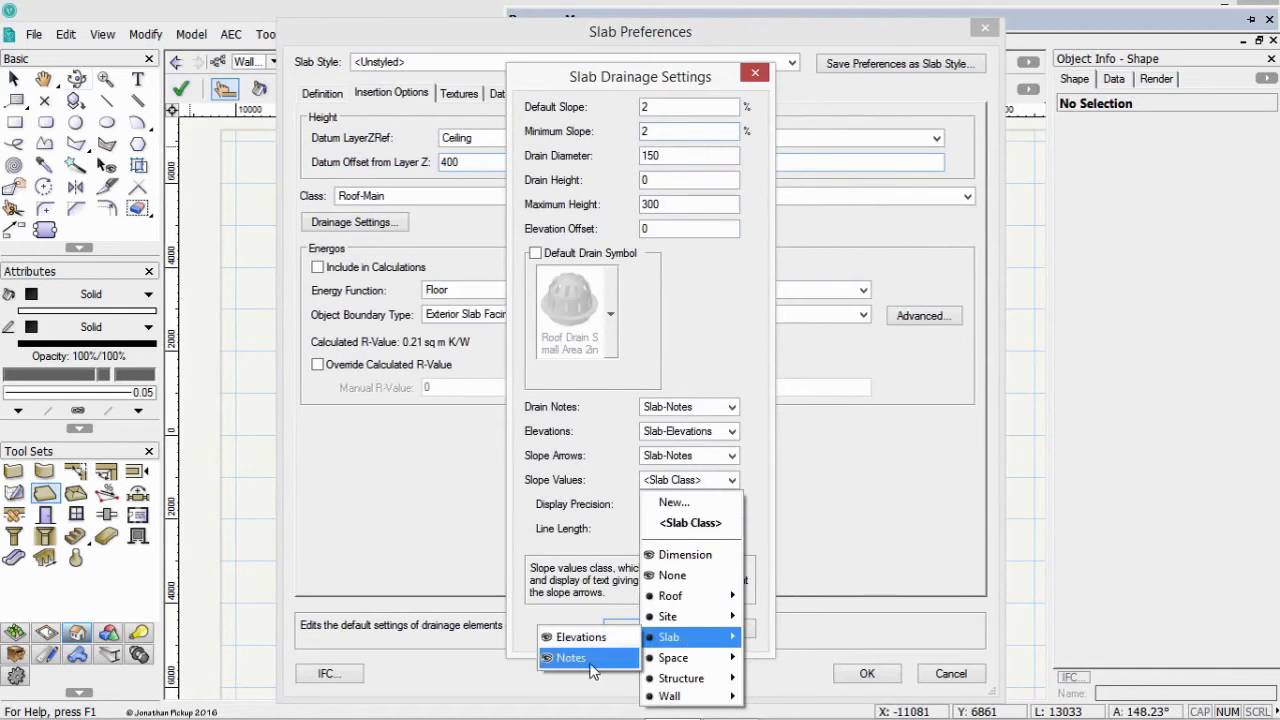
click(629, 658)
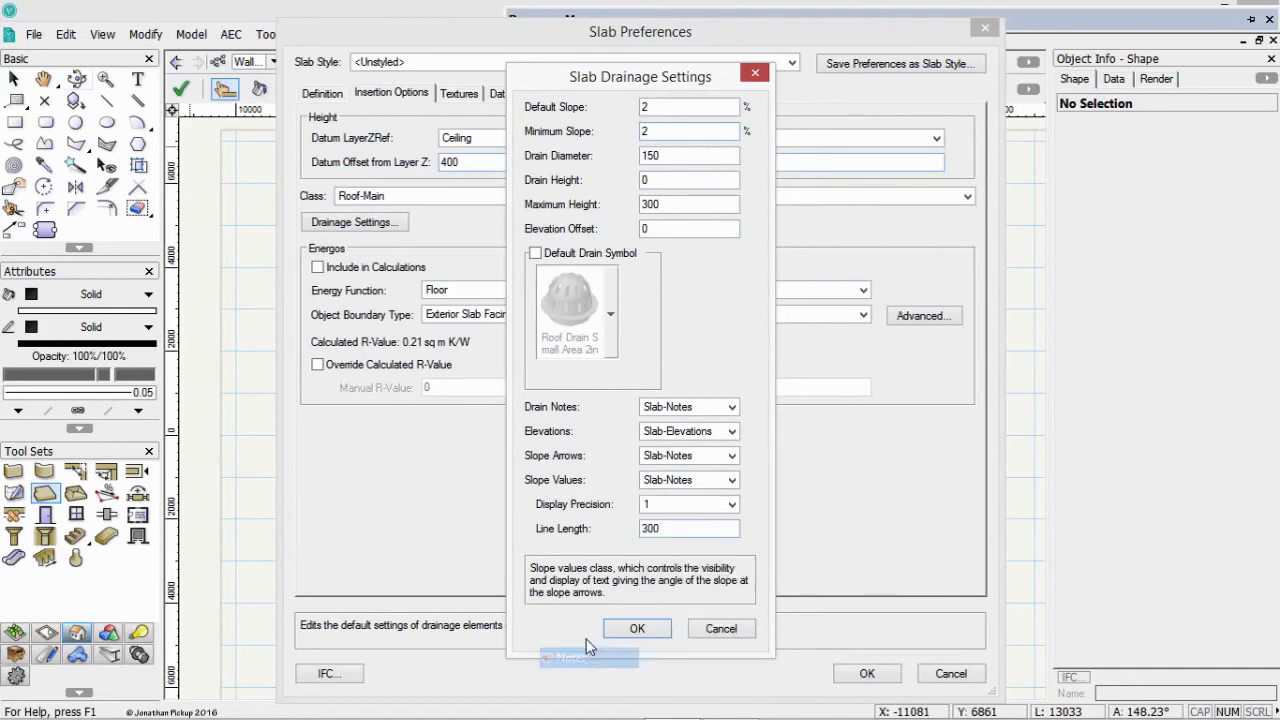
click(637, 629)
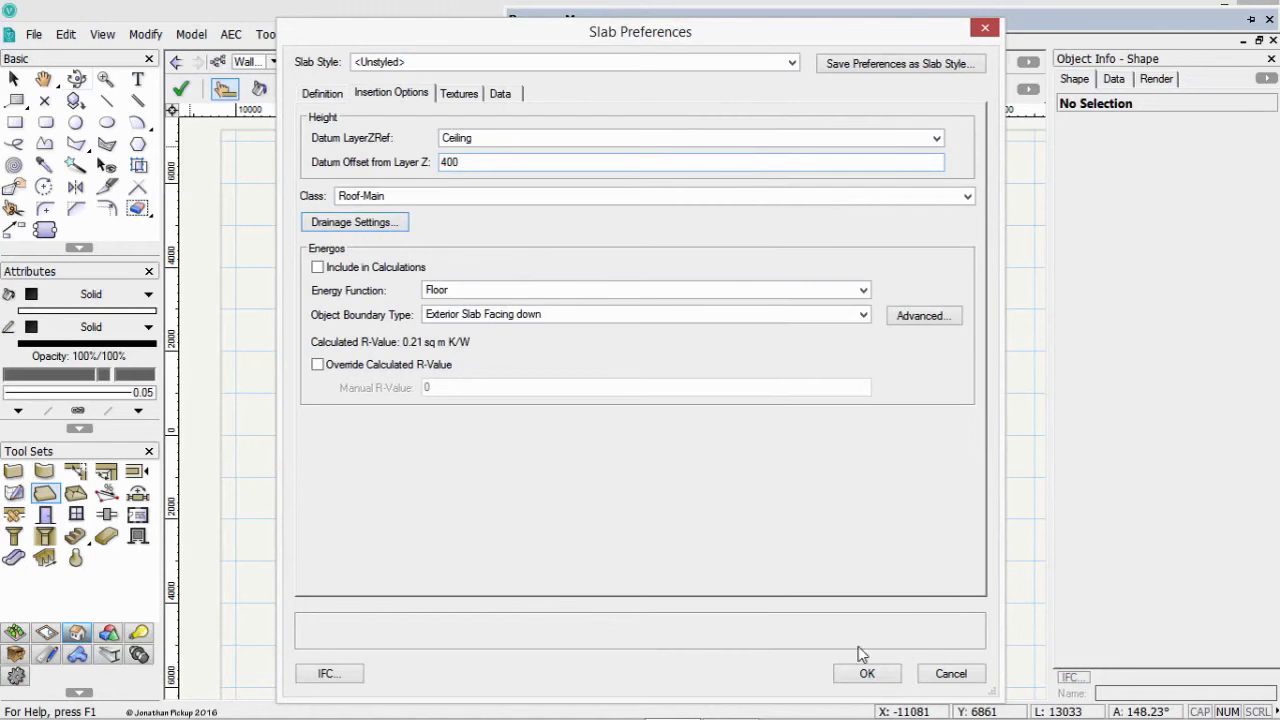
Save the slab preferences as a slab style named 400mm Slab Roof
click(856, 65)
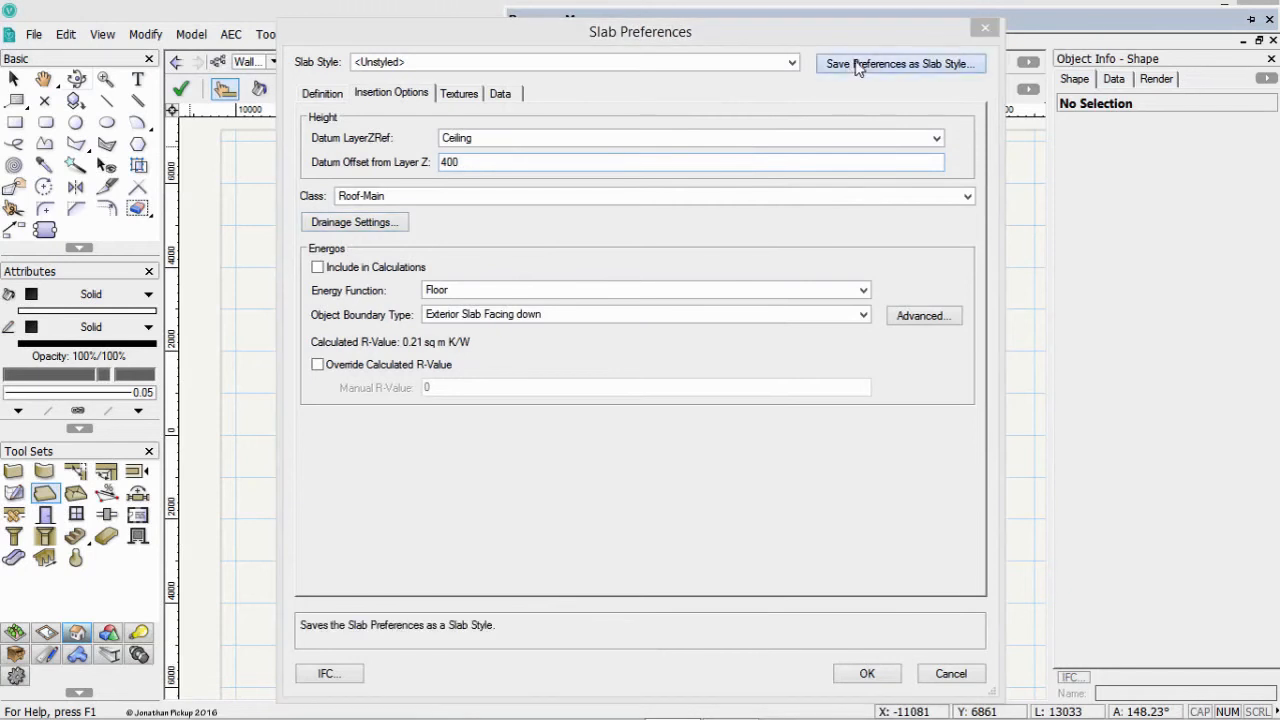
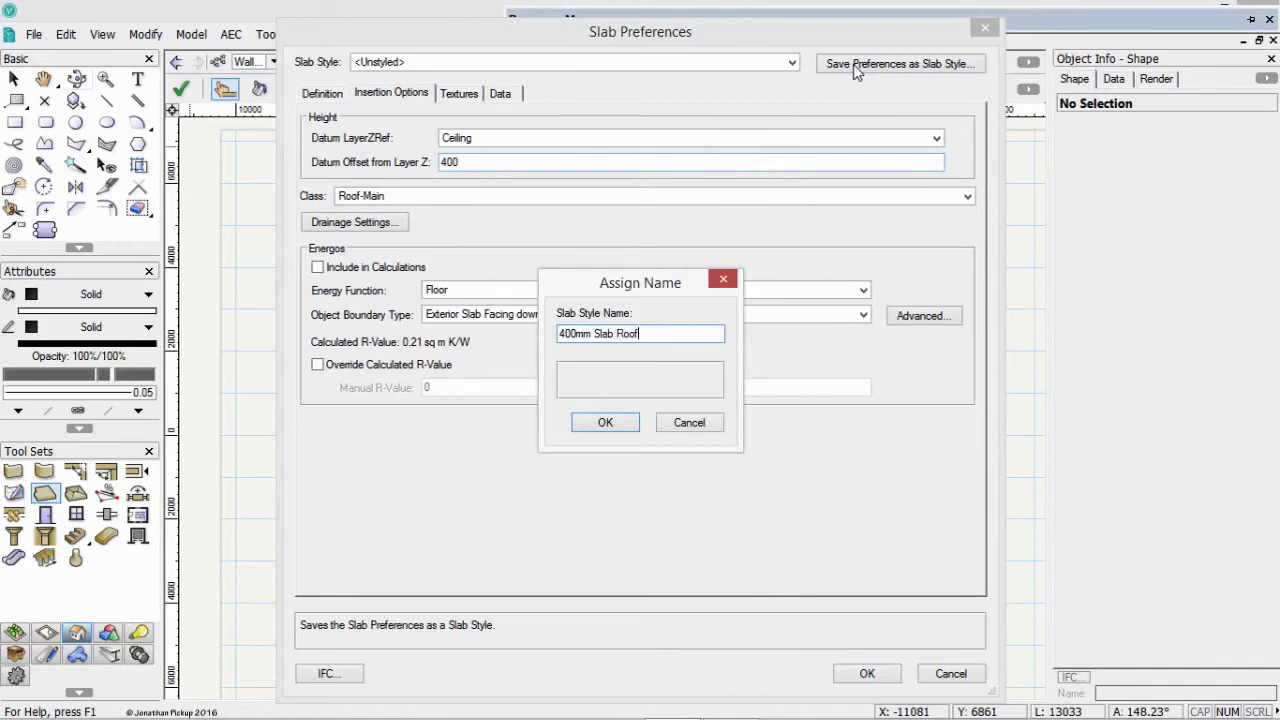
click(600, 424)
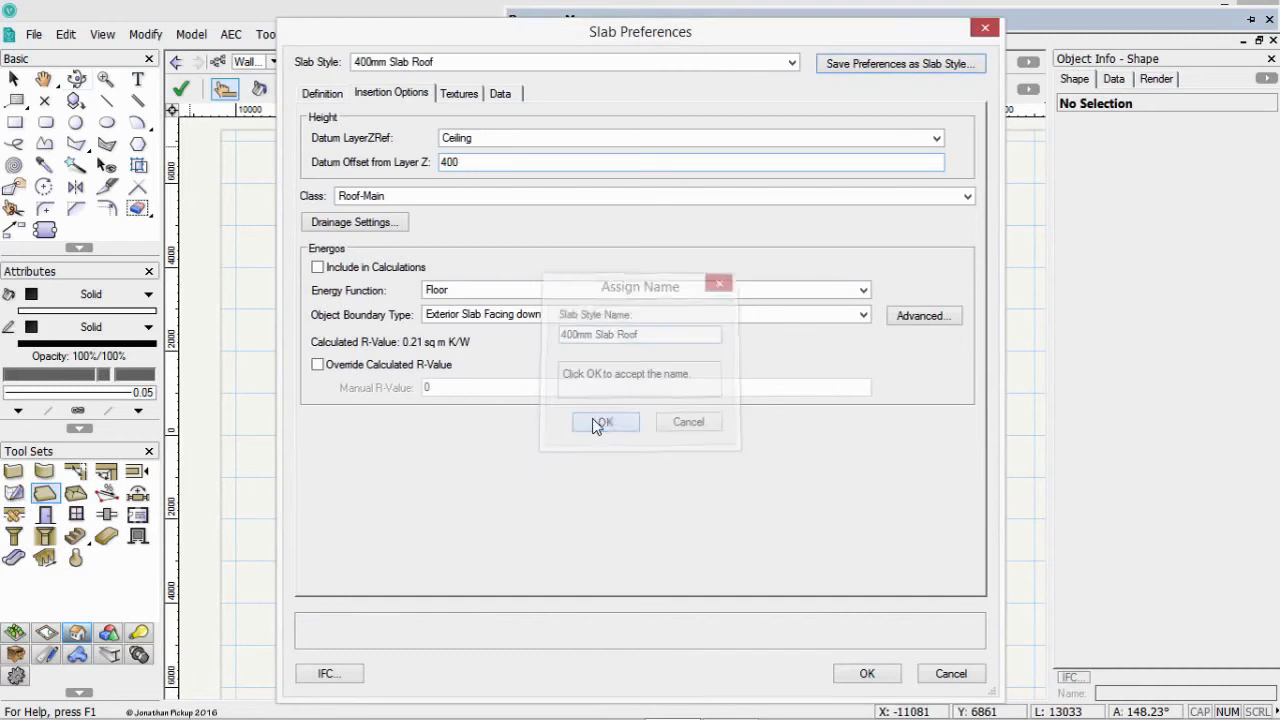
Set the thickness of the roof slab's single tapered component to 400 mm
click(322, 94)
double_click(548, 368)
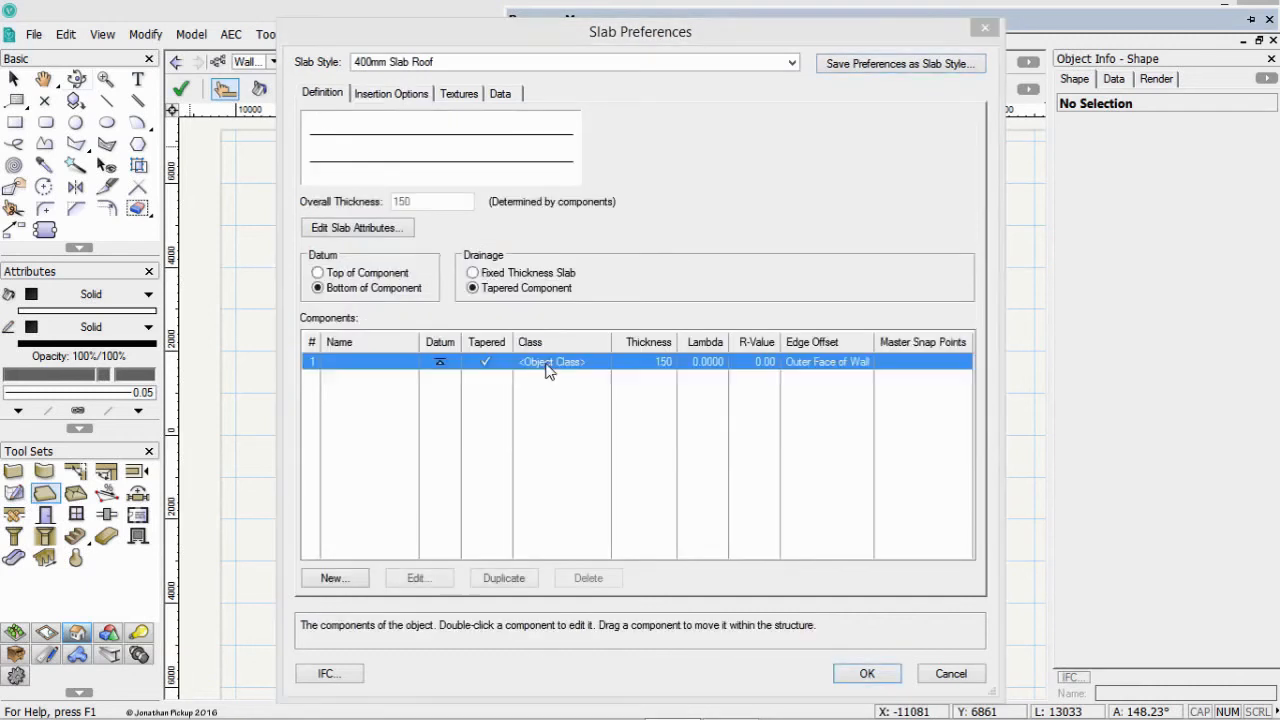
drag(450, 236, 389, 224)
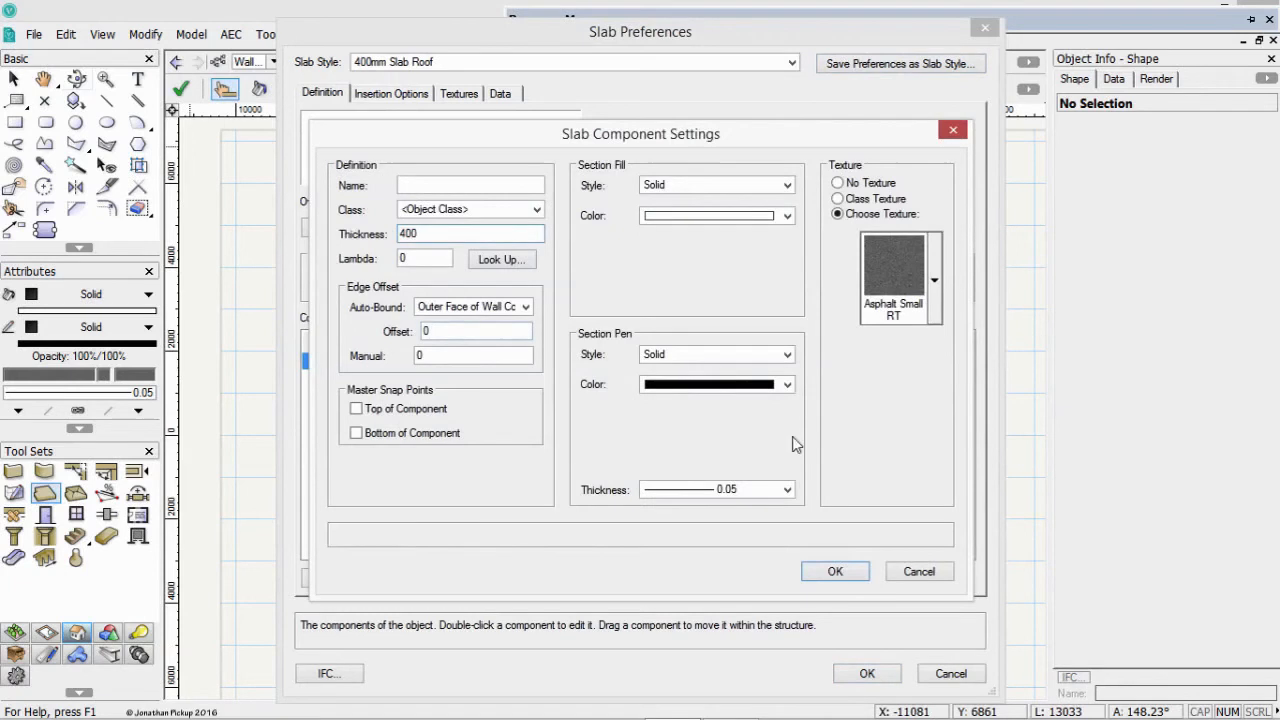
click(833, 571)
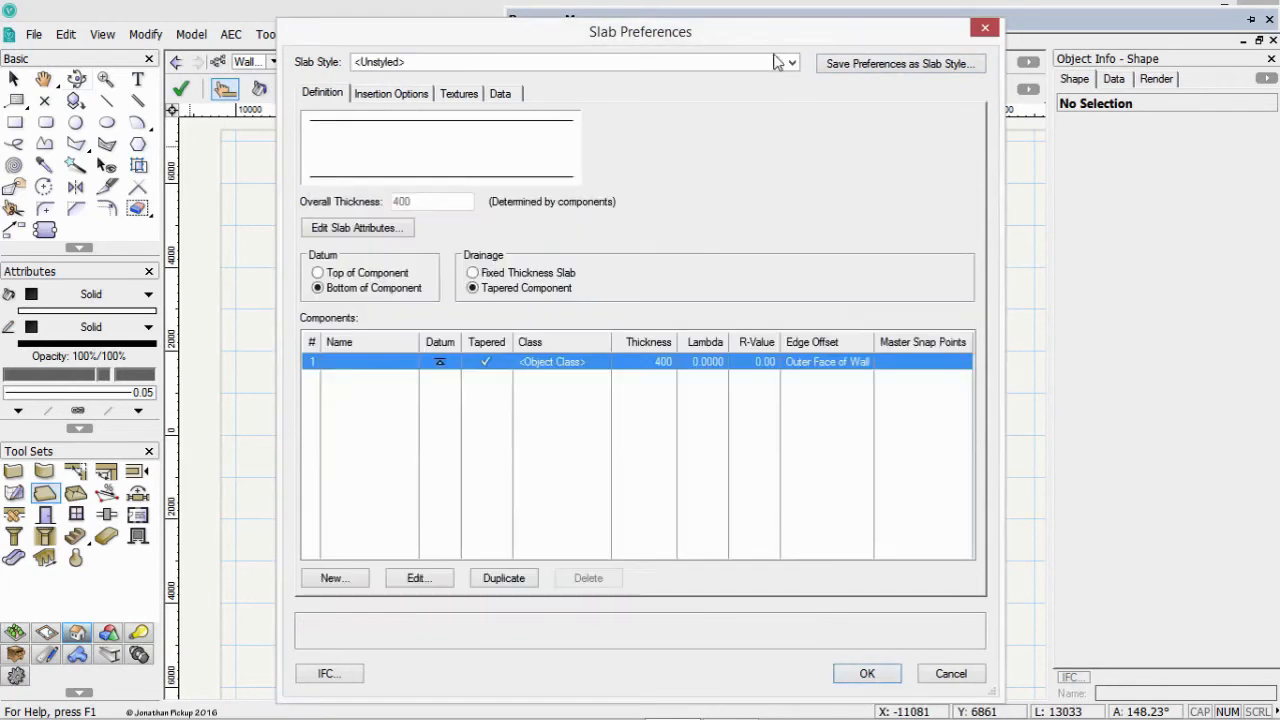
Save the revised preferences under the slab style name 400mm Slab Roof and accept the slab preferences
click(853, 64)
text(400mm Slab Roof)
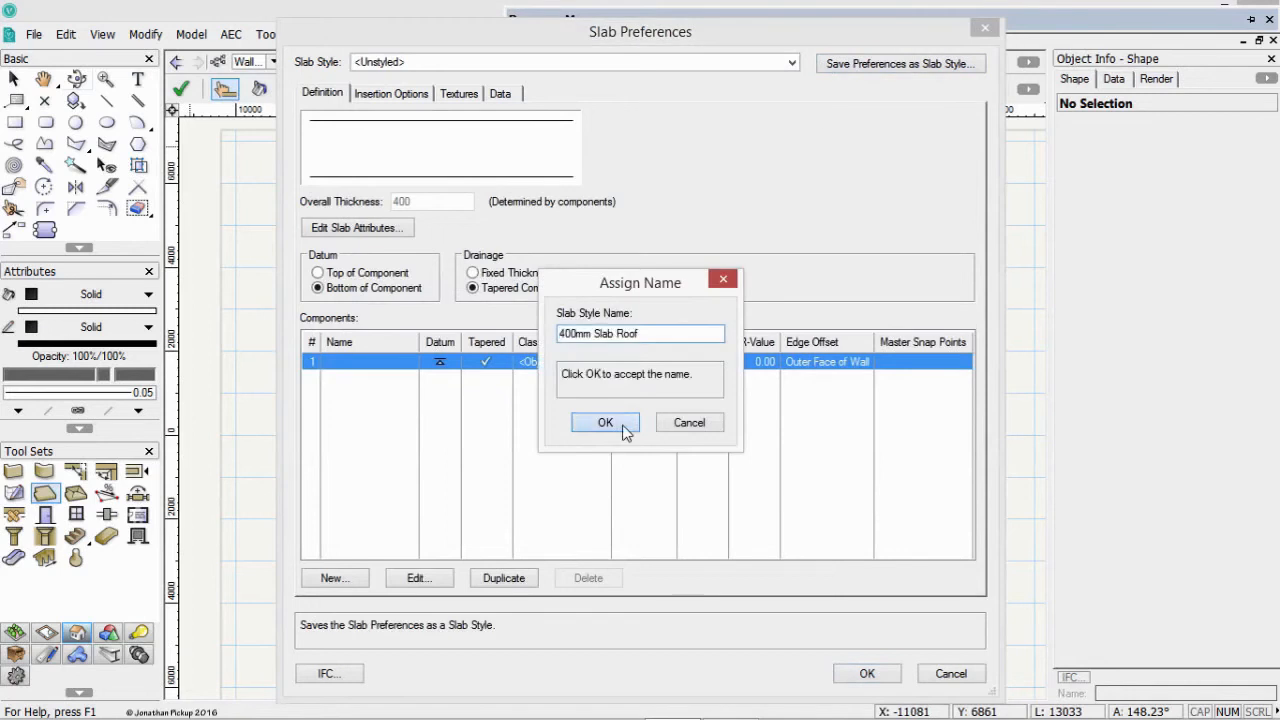
click(603, 423)
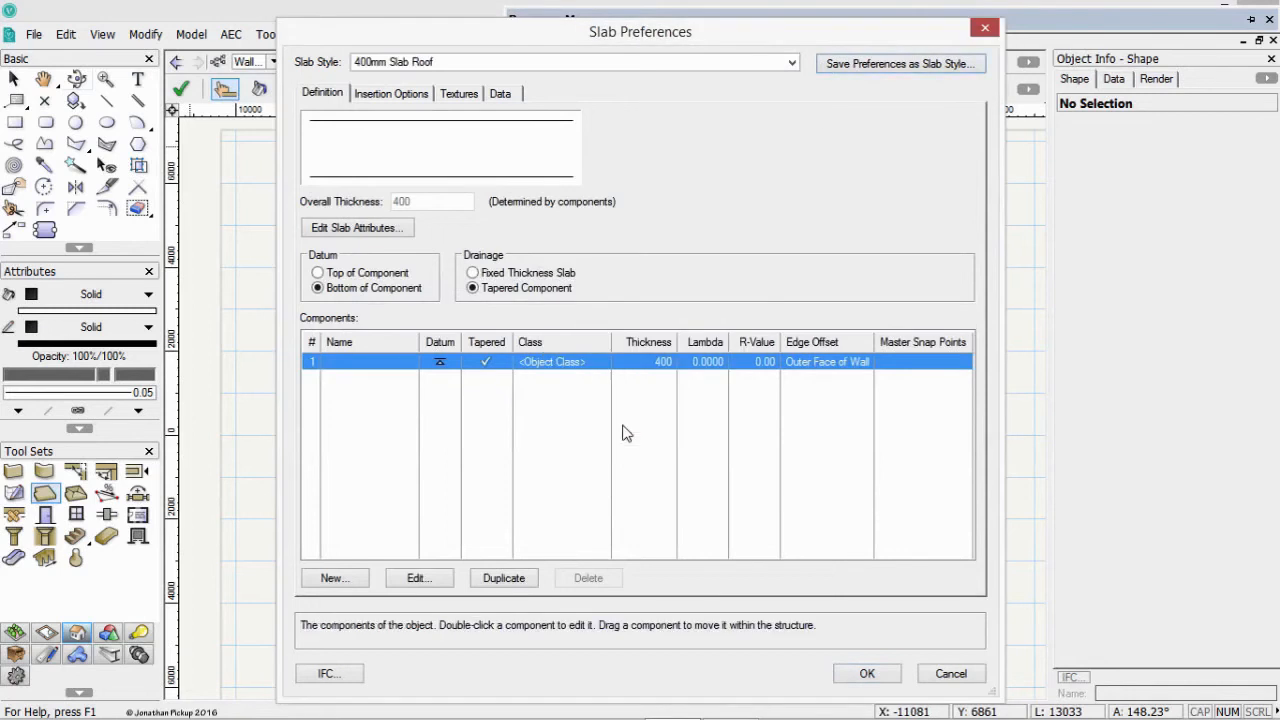
click(866, 675)
Create the roof slab from all the outer walls of the floor plan using the 400mm Slab Roof style
click(420, 381)
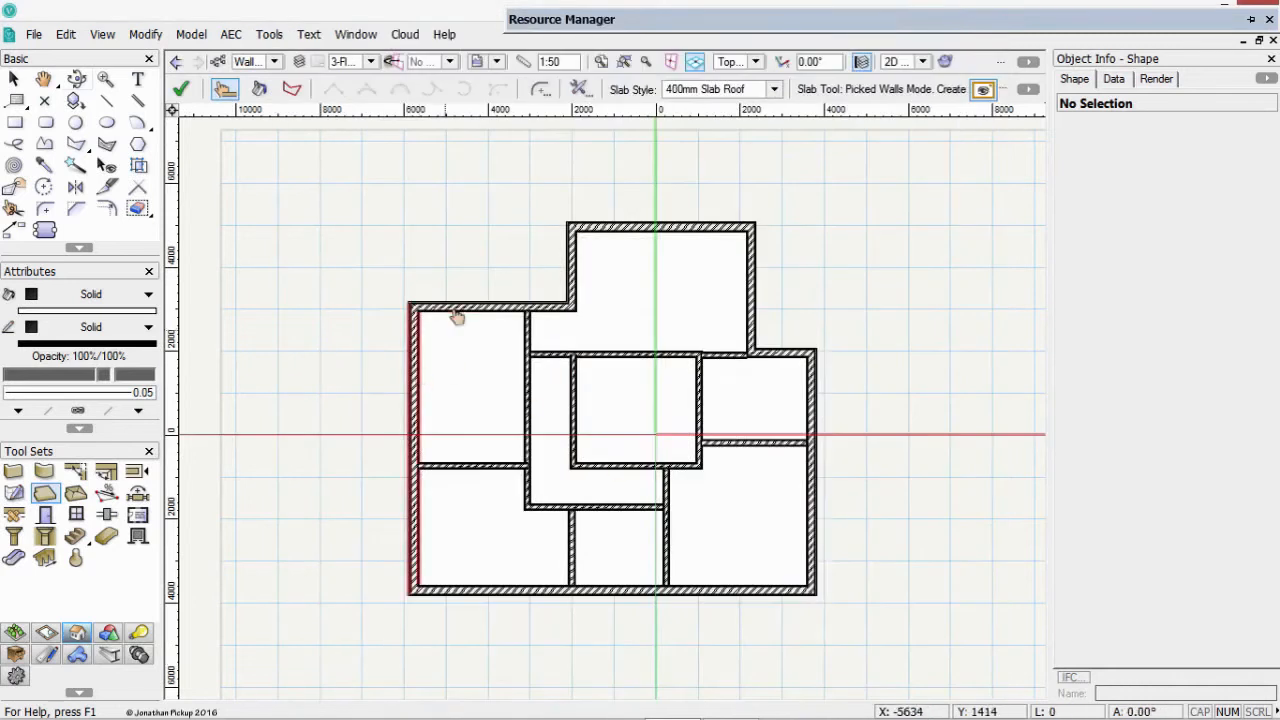
click(457, 308)
click(575, 285)
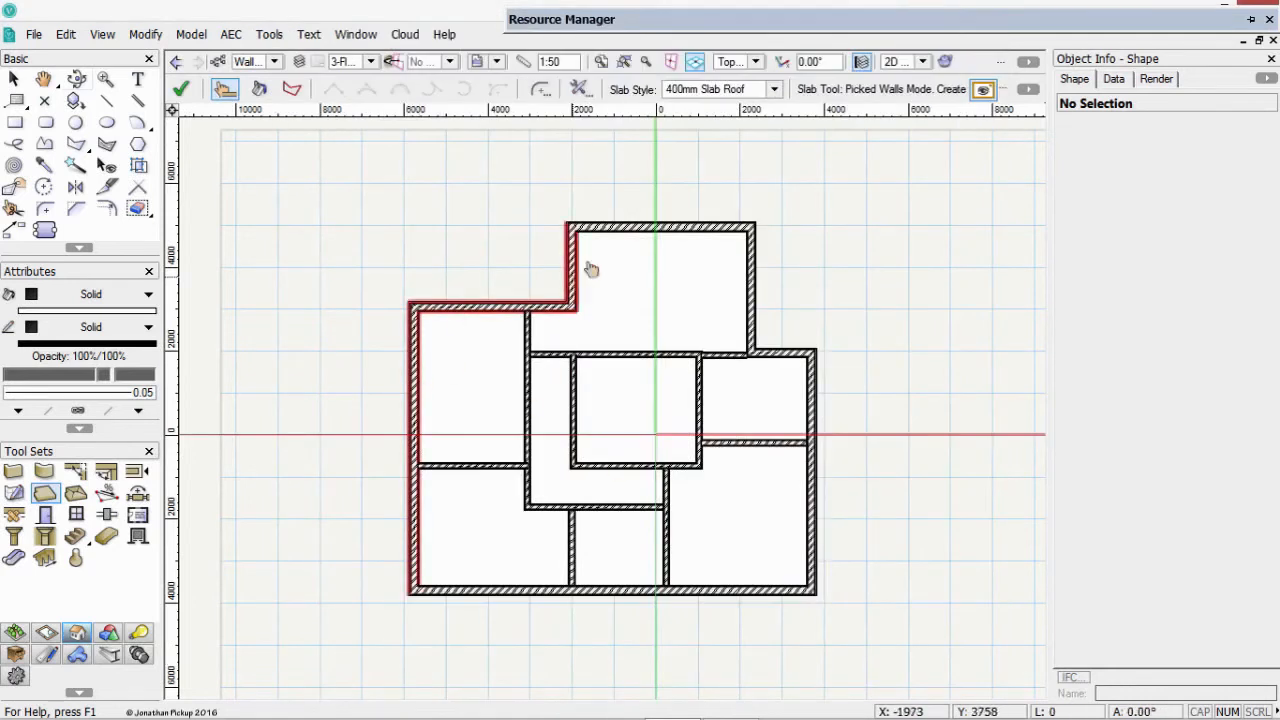
click(618, 228)
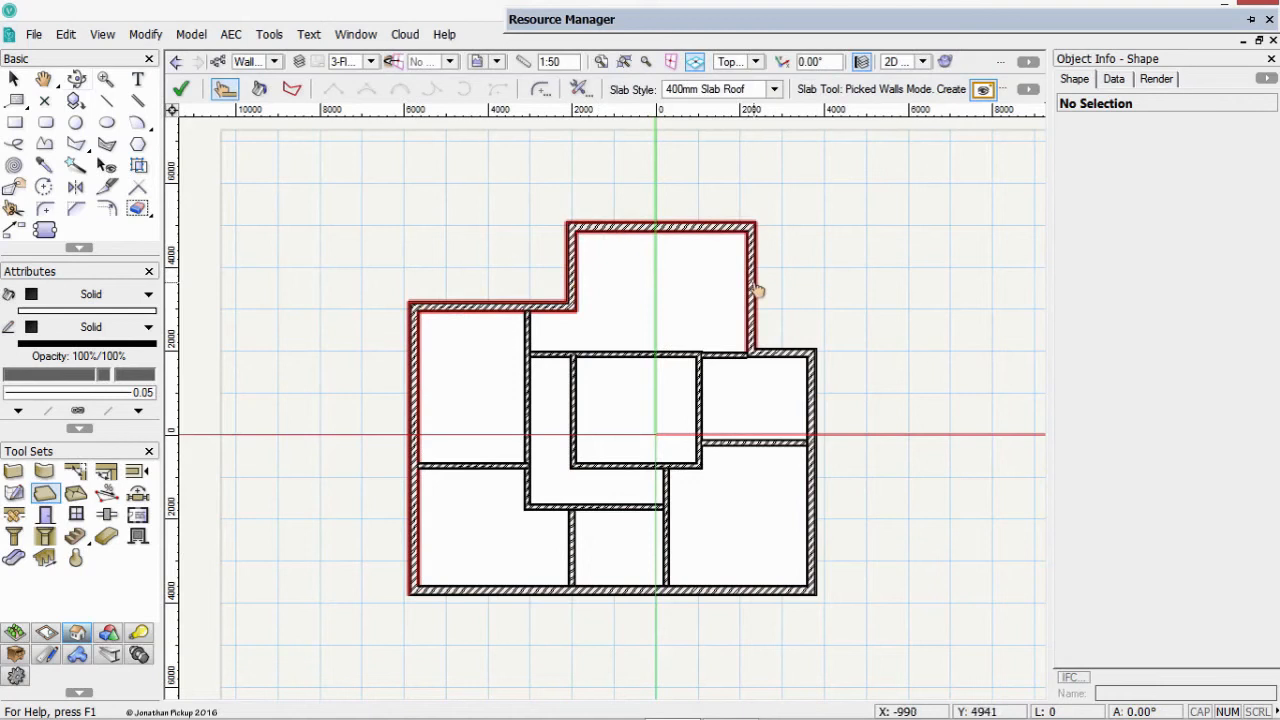
click(787, 356)
click(811, 394)
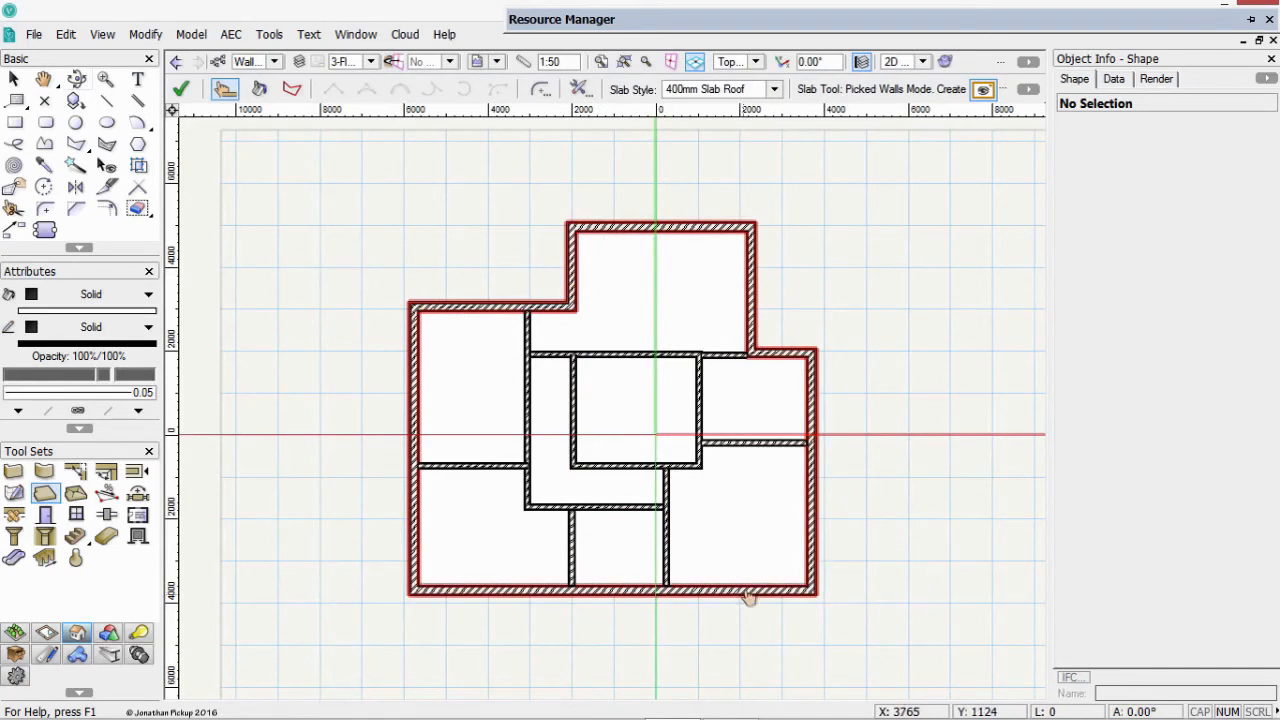
click(744, 591)
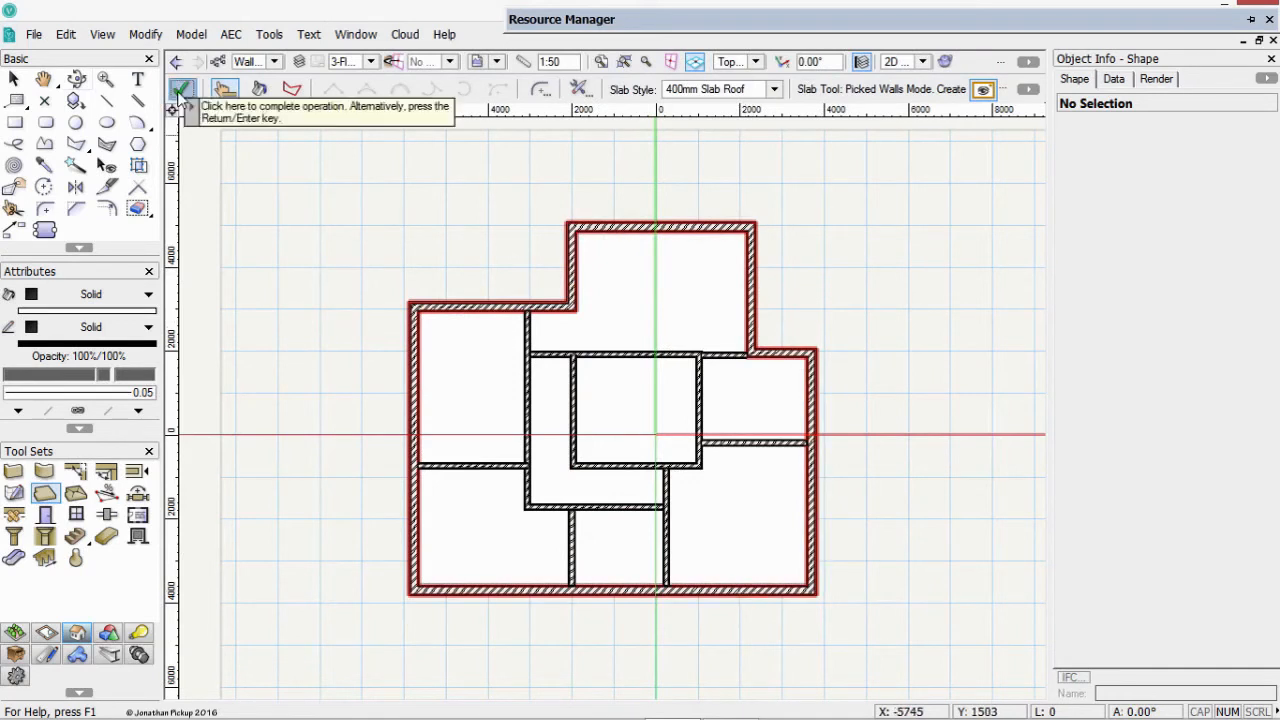
click(180, 91)
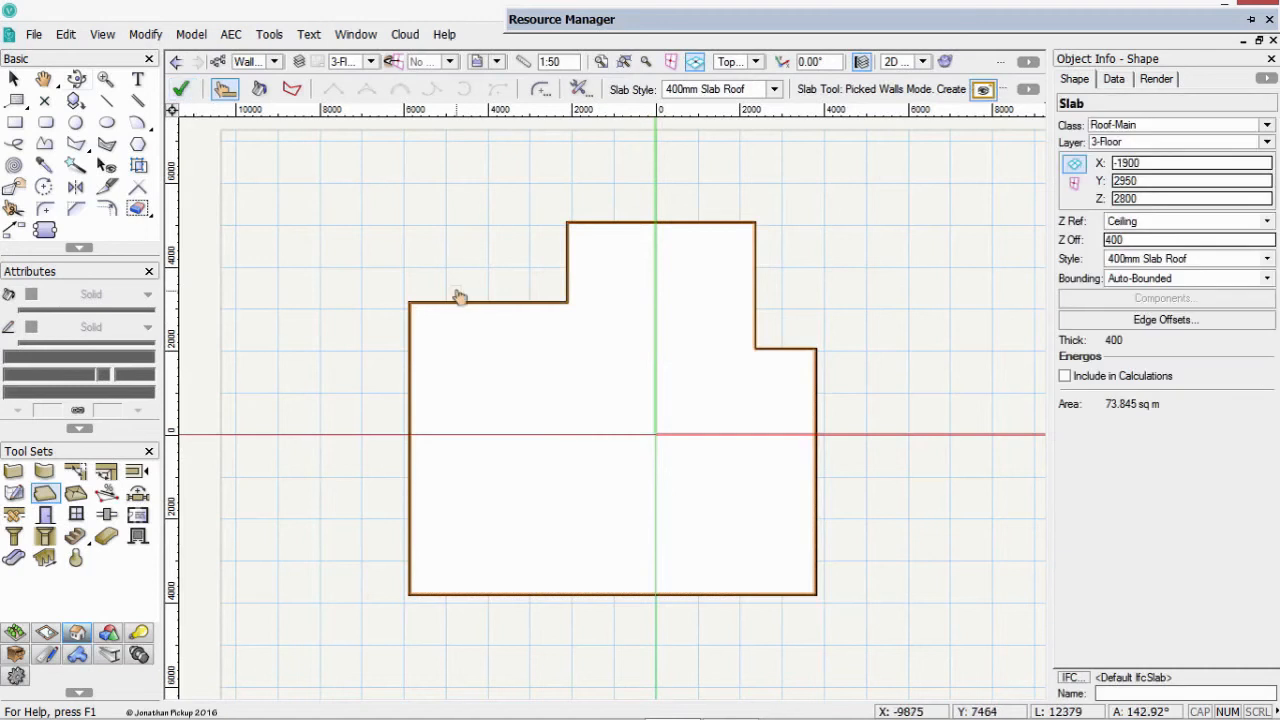
Set the edge reference of all eight edges of the roof slab to Inner face of wall
click(1136, 322)
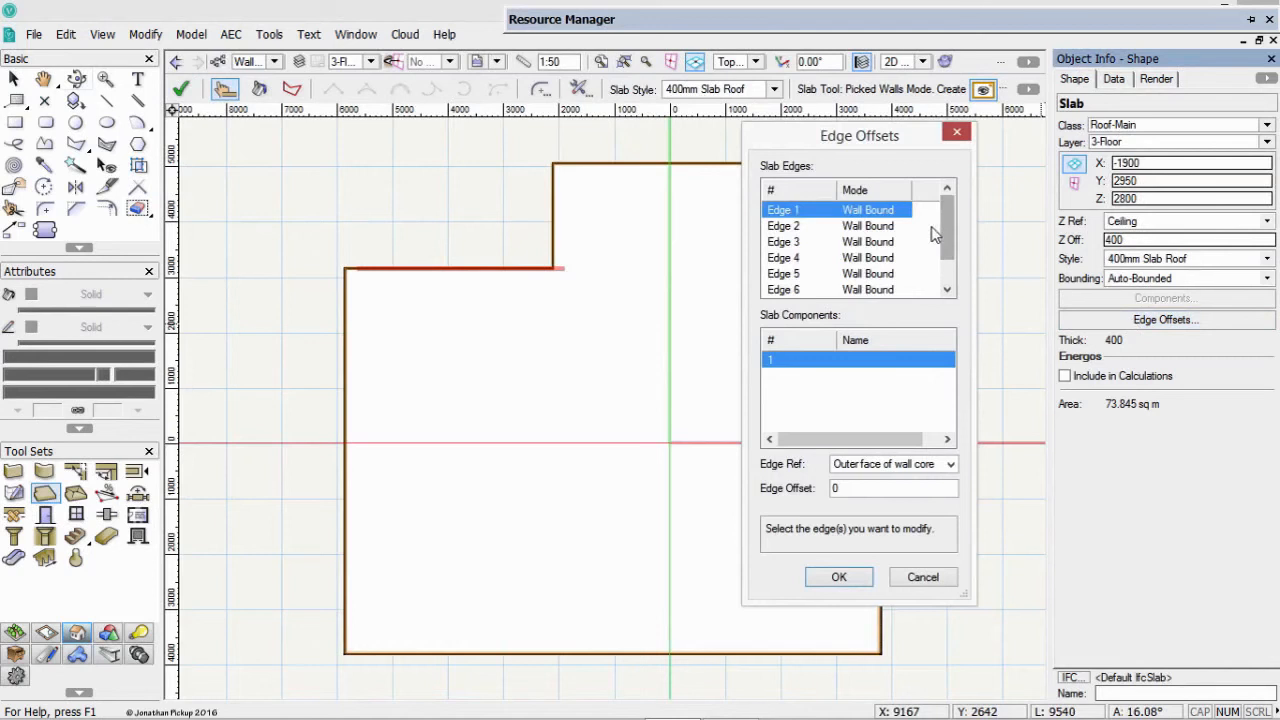
scroll(952, 272, down, 1)
shift+click(880, 289)
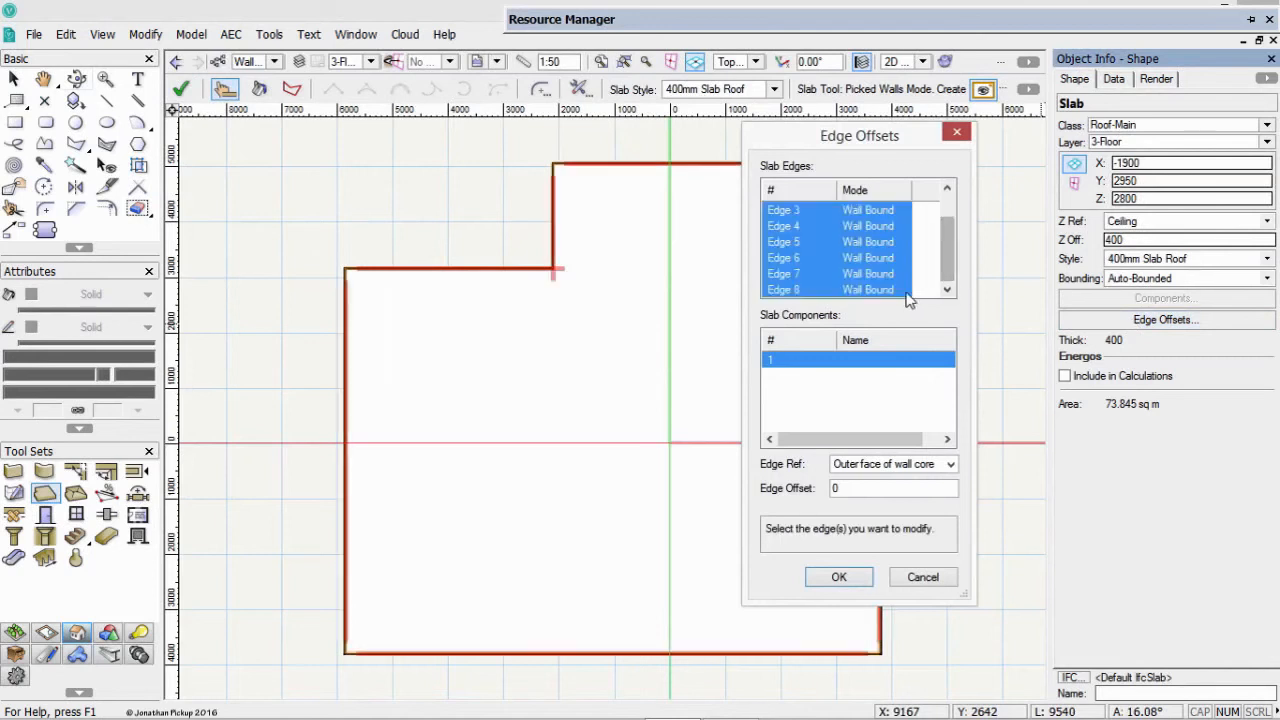
click(888, 464)
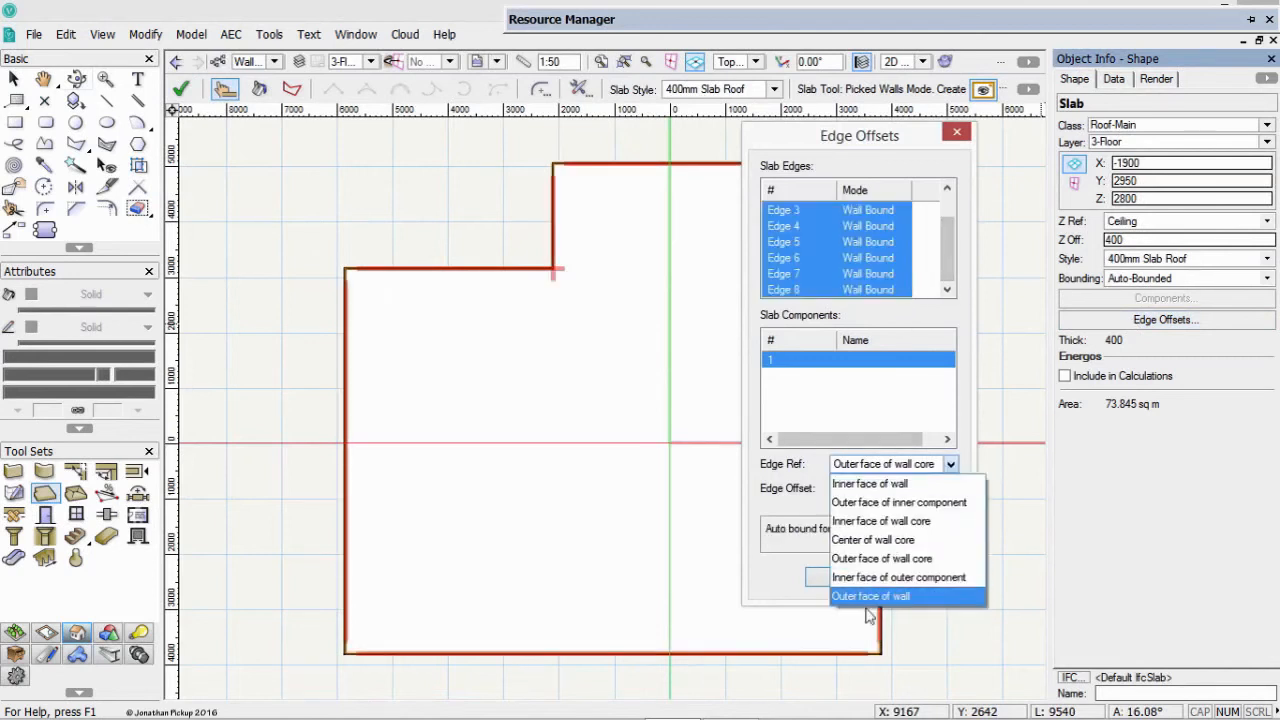
click(886, 486)
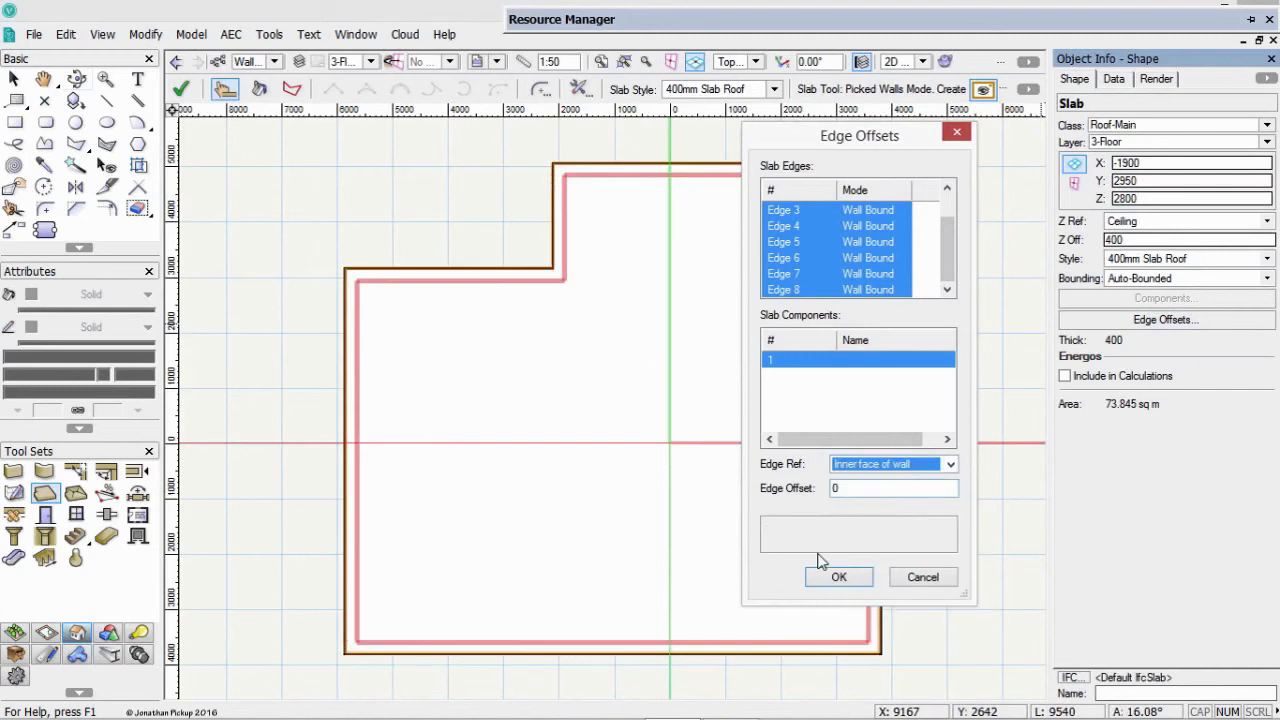
click(837, 578)
scroll(686, 468, down, 1)
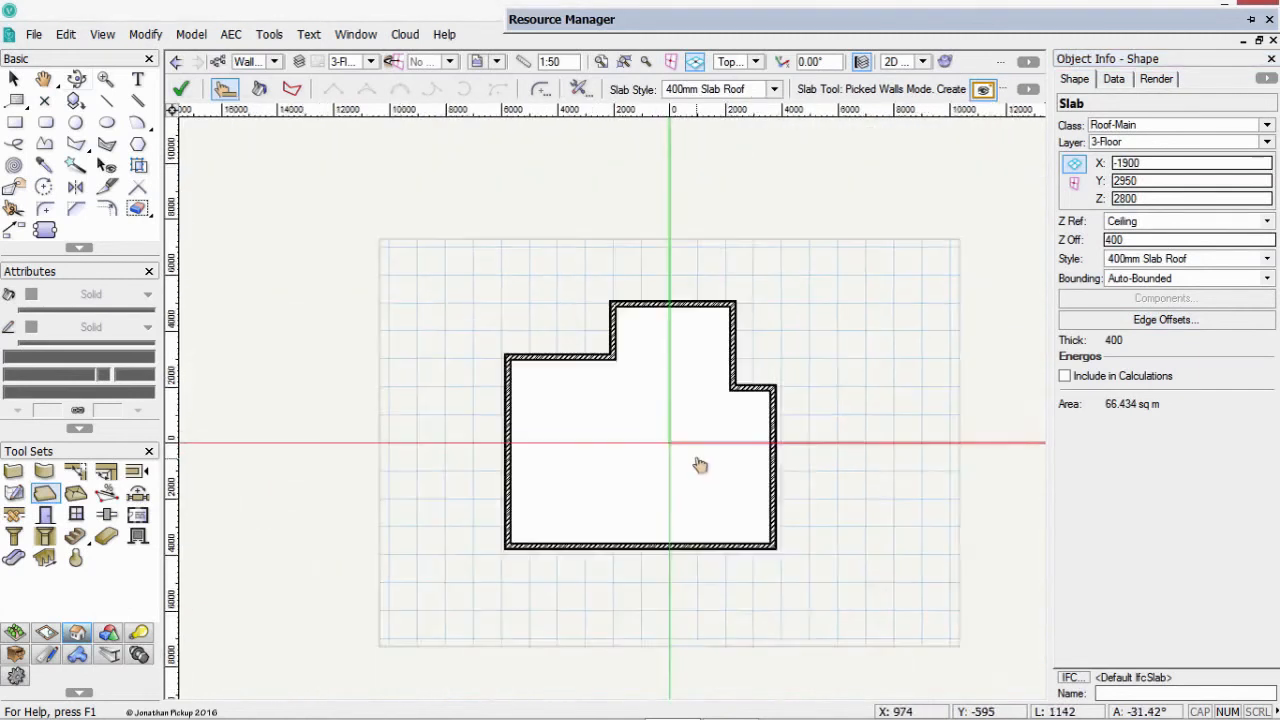
scroll(700, 465, up, 1)
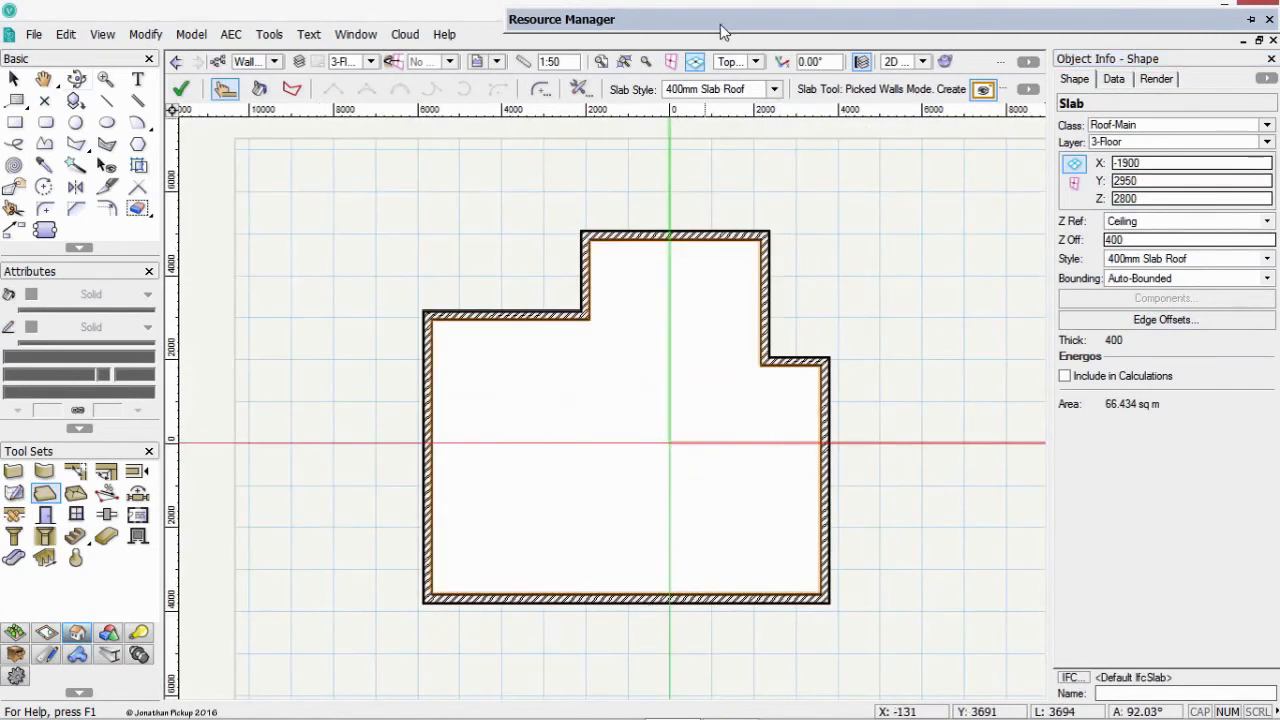
Edit the 400mm Slab Roof style so its component auto-bounds to Inner Face of Wall, and accept the slab replacement
click(724, 26)
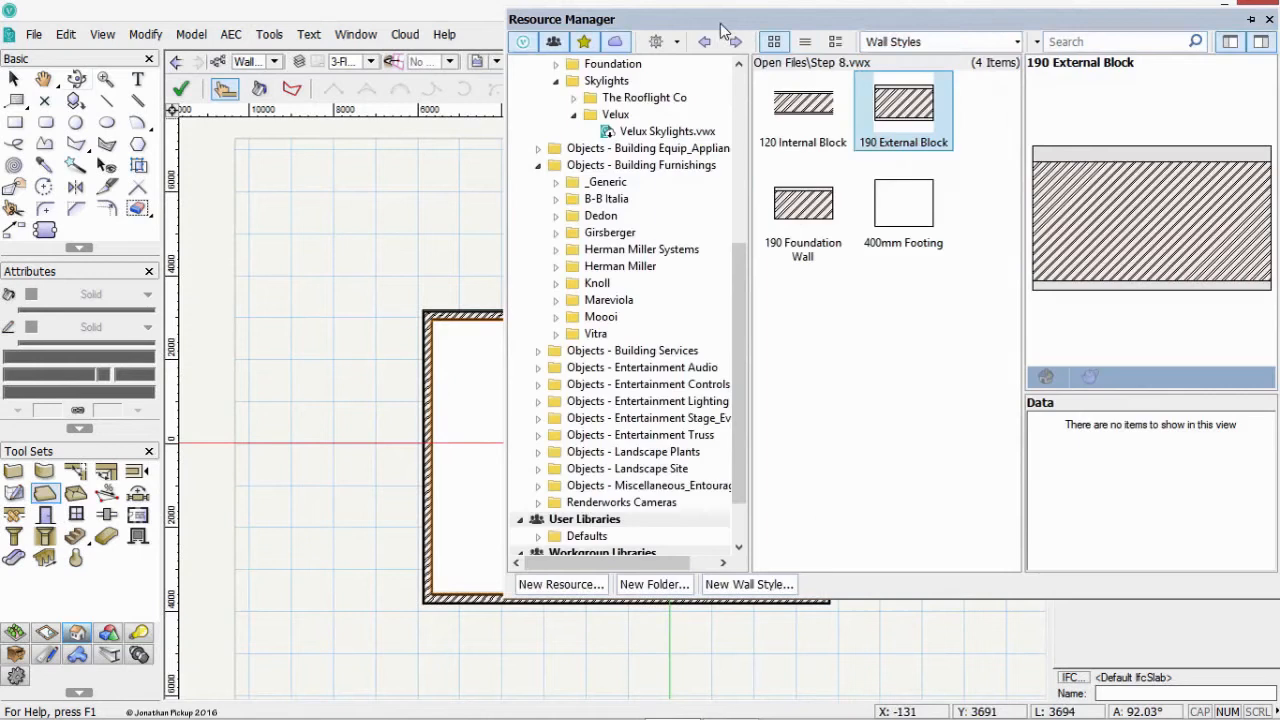
click(940, 41)
click(922, 381)
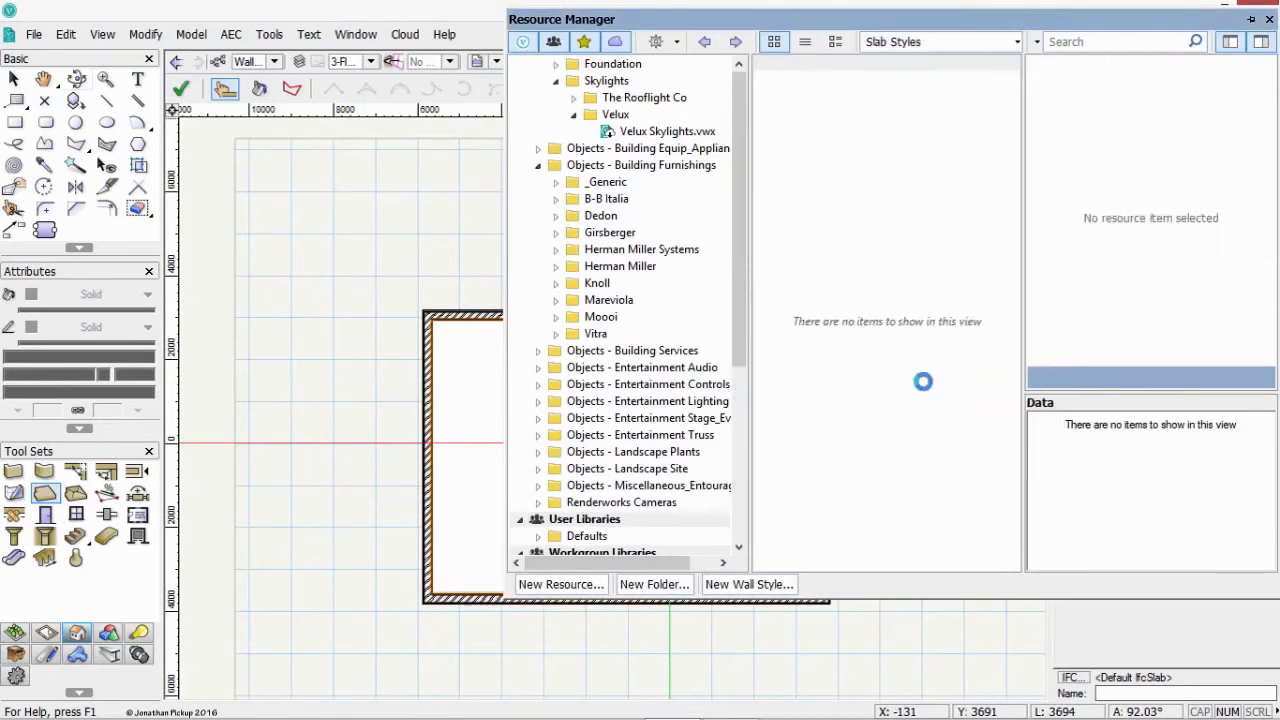
right_click(893, 110)
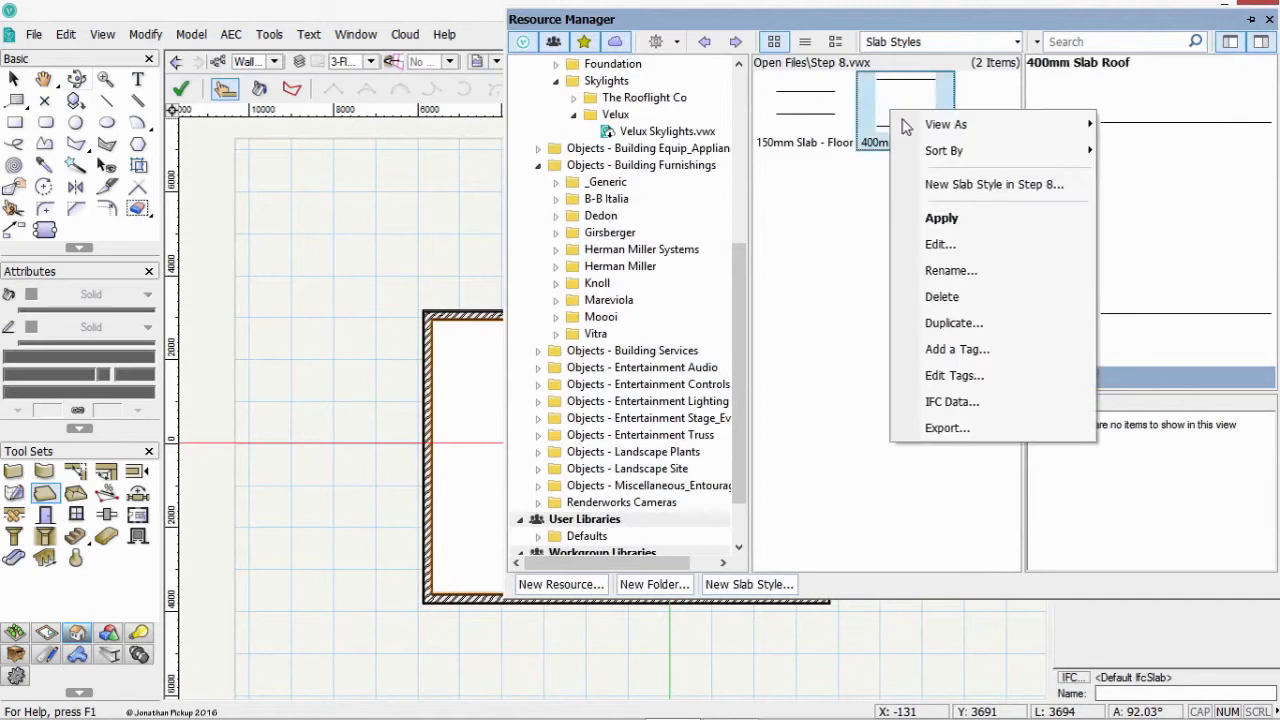
click(945, 248)
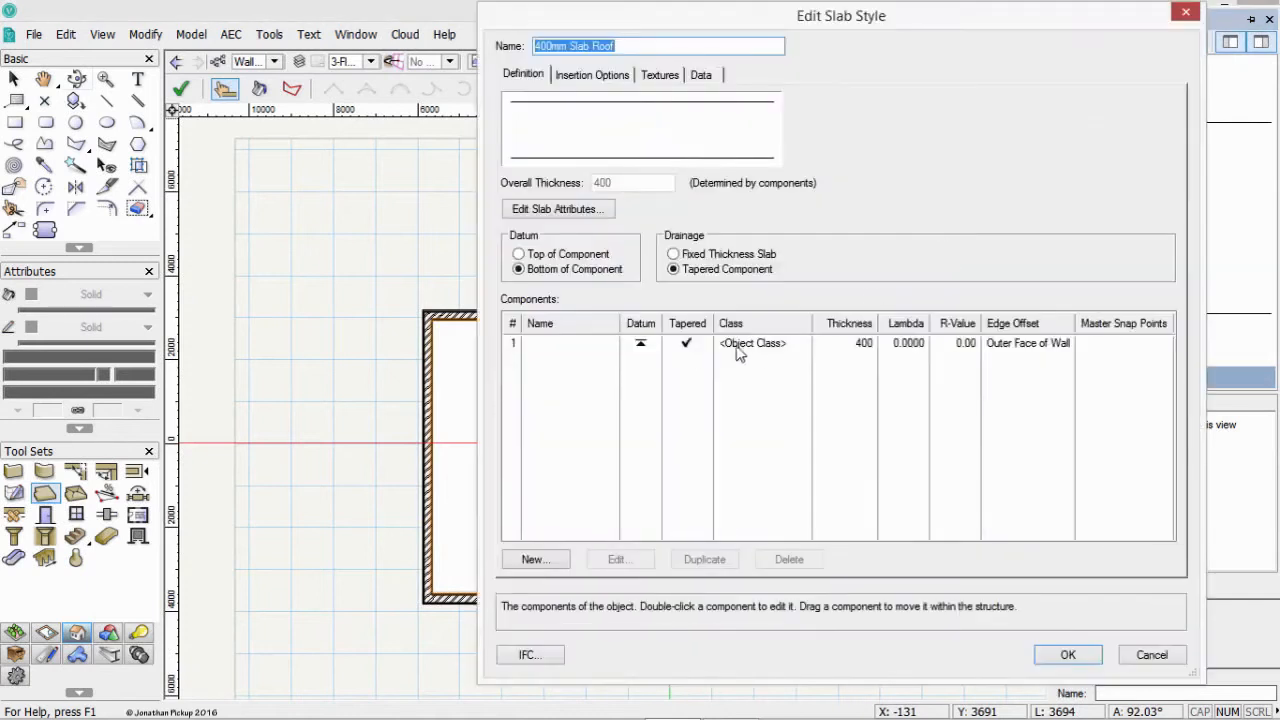
double_click(757, 345)
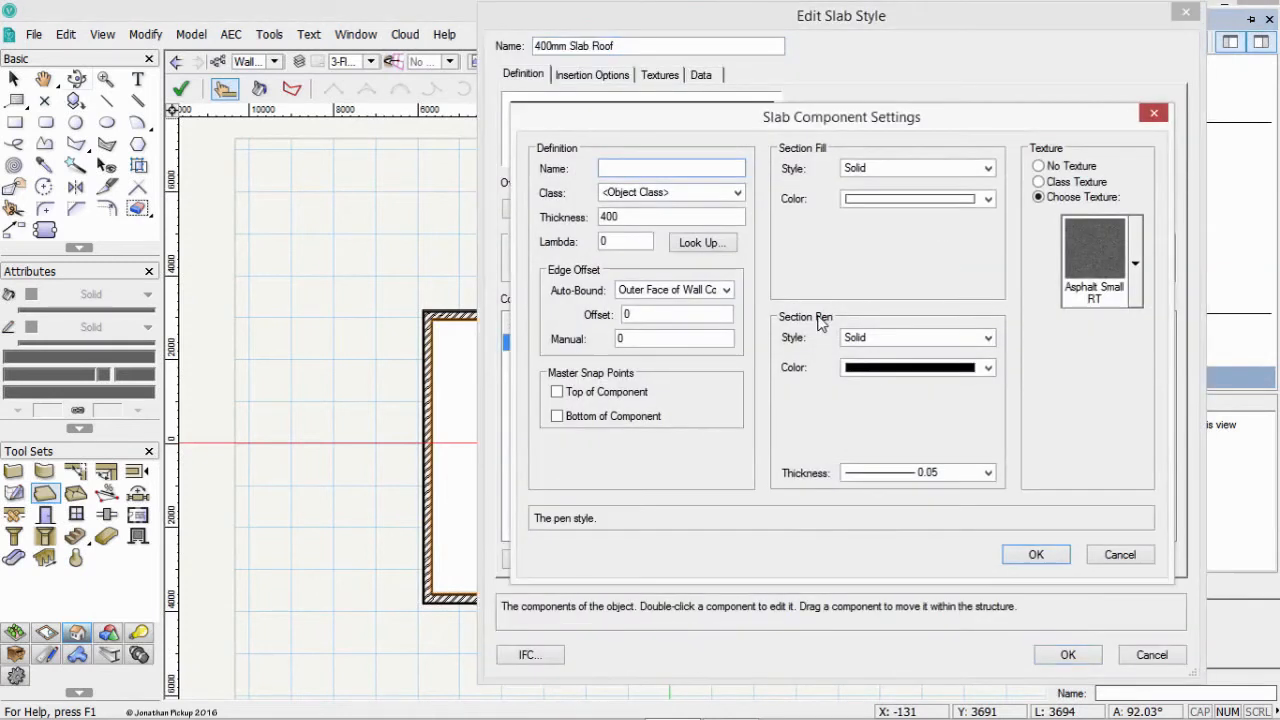
click(688, 298)
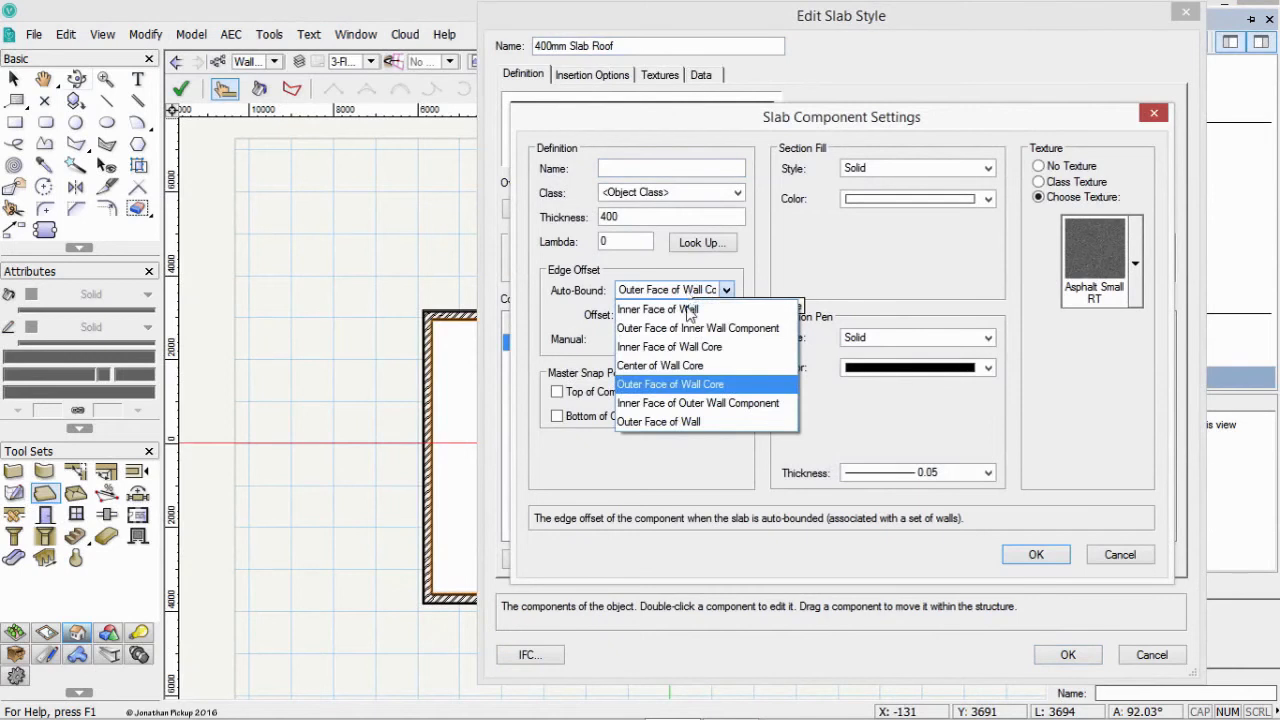
click(685, 312)
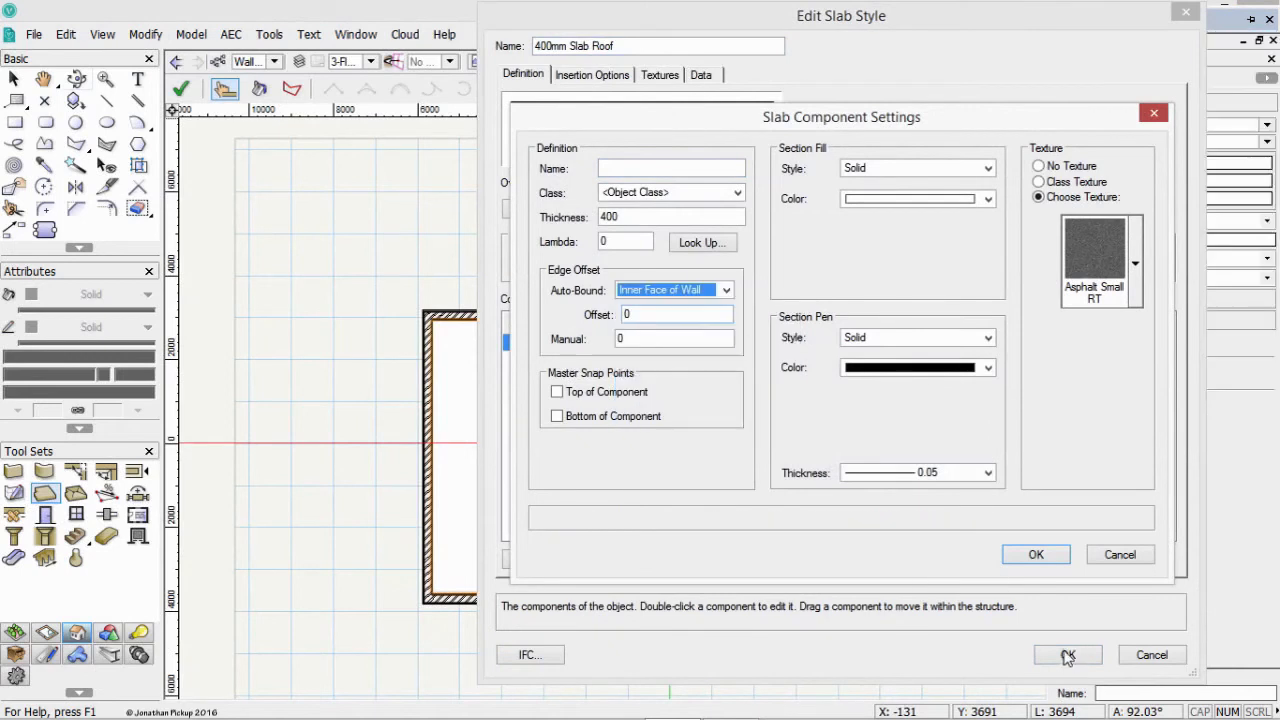
click(1036, 556)
click(1068, 654)
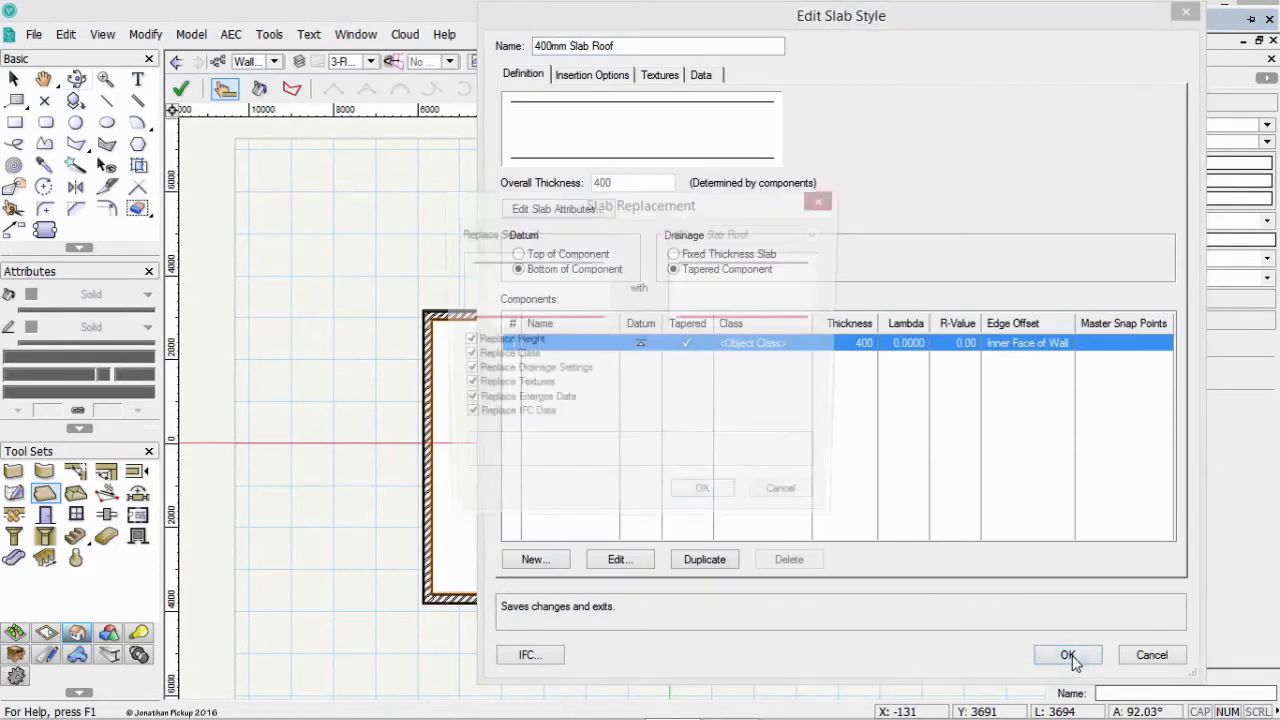
click(707, 502)
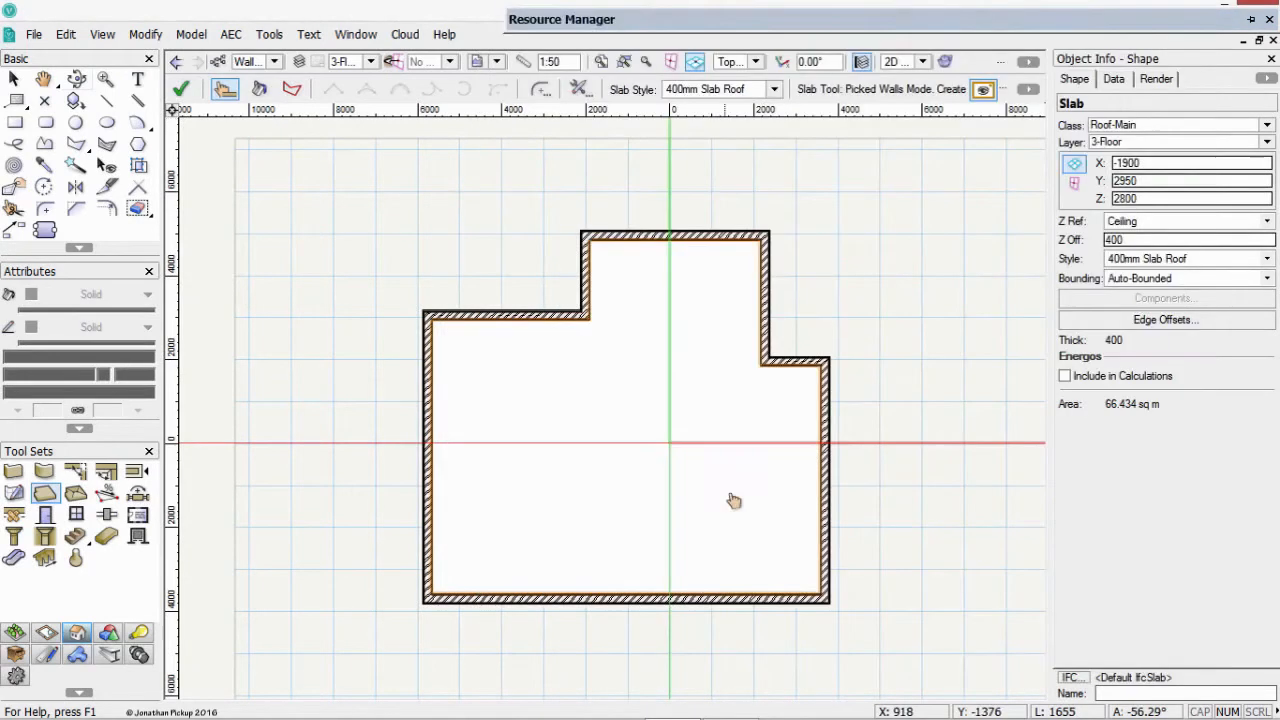
Show the model in a right isometric view and turn on the clip cube
click(14, 80)
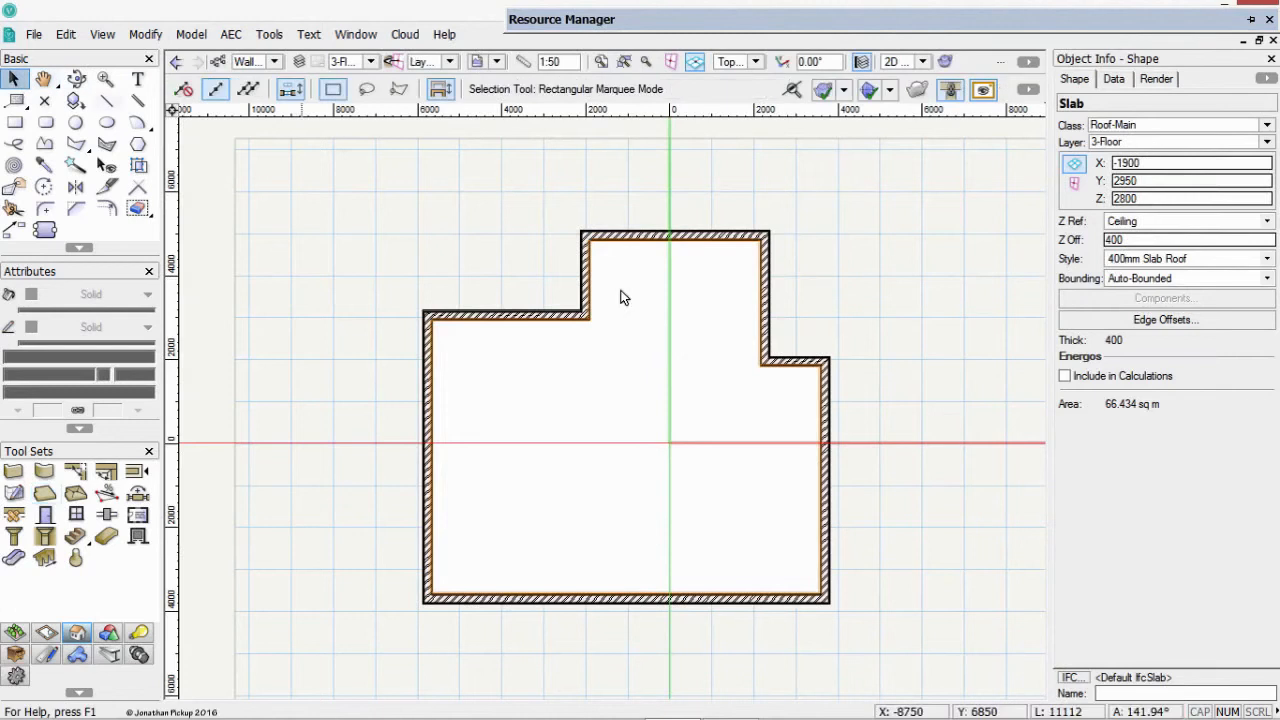
key(3)
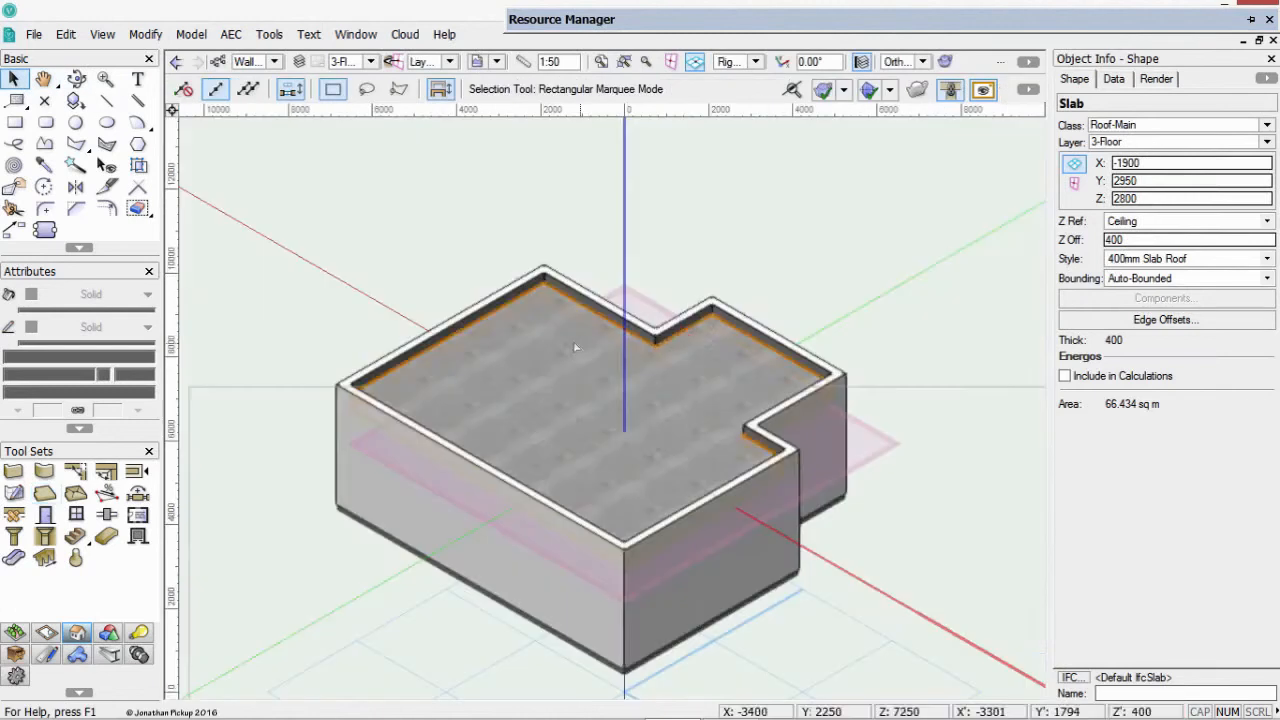
scroll(540, 350, up, 3)
scroll(540, 350, down, 3)
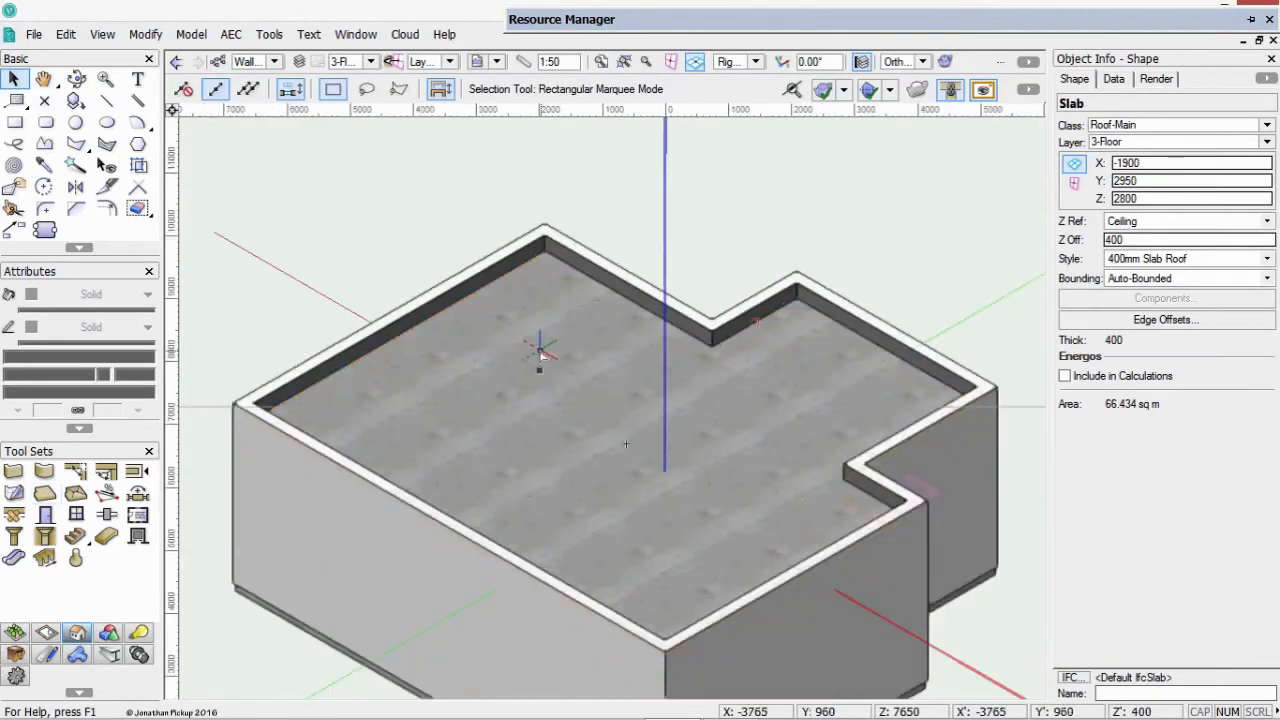
scroll(500, 345, down, 2)
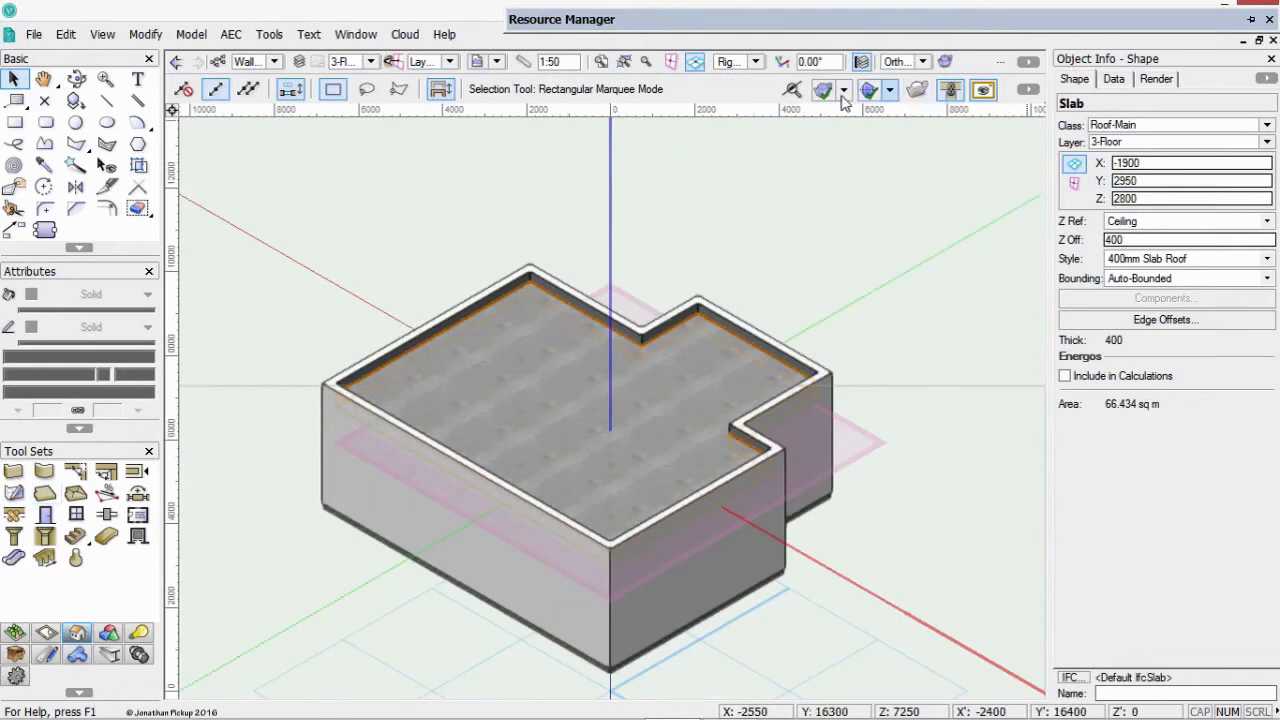
click(1027, 90)
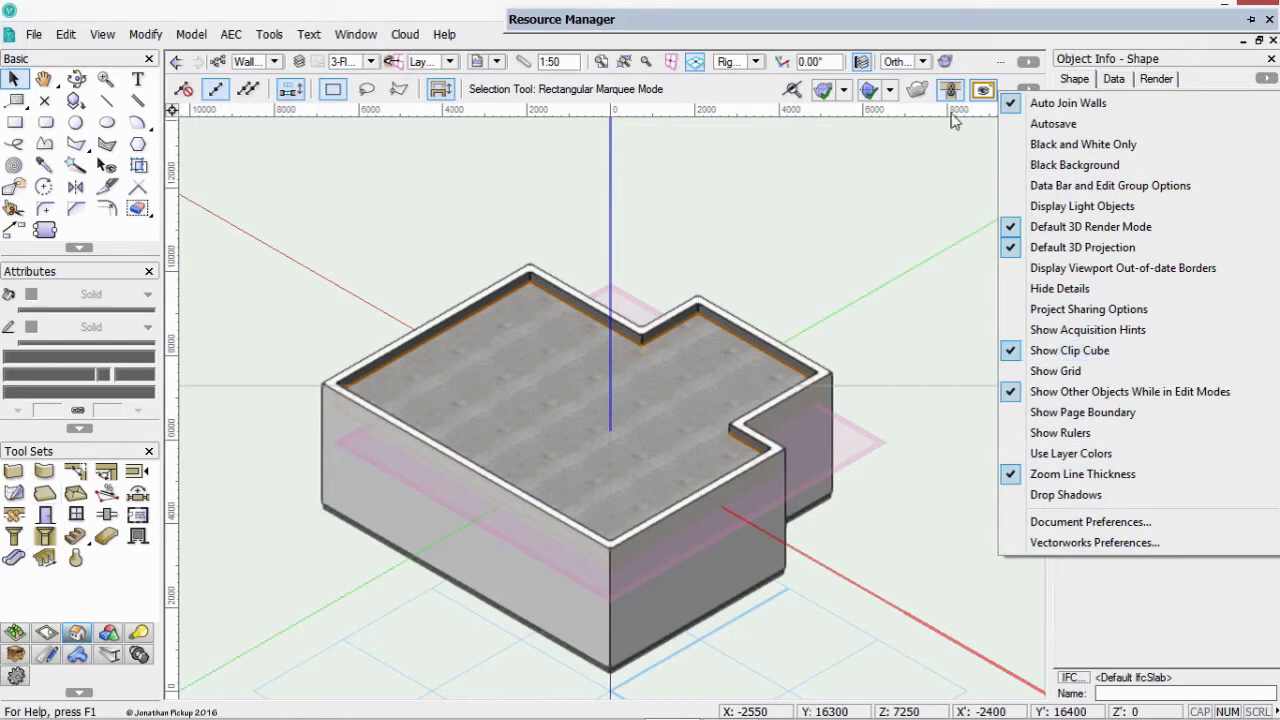
click(714, 90)
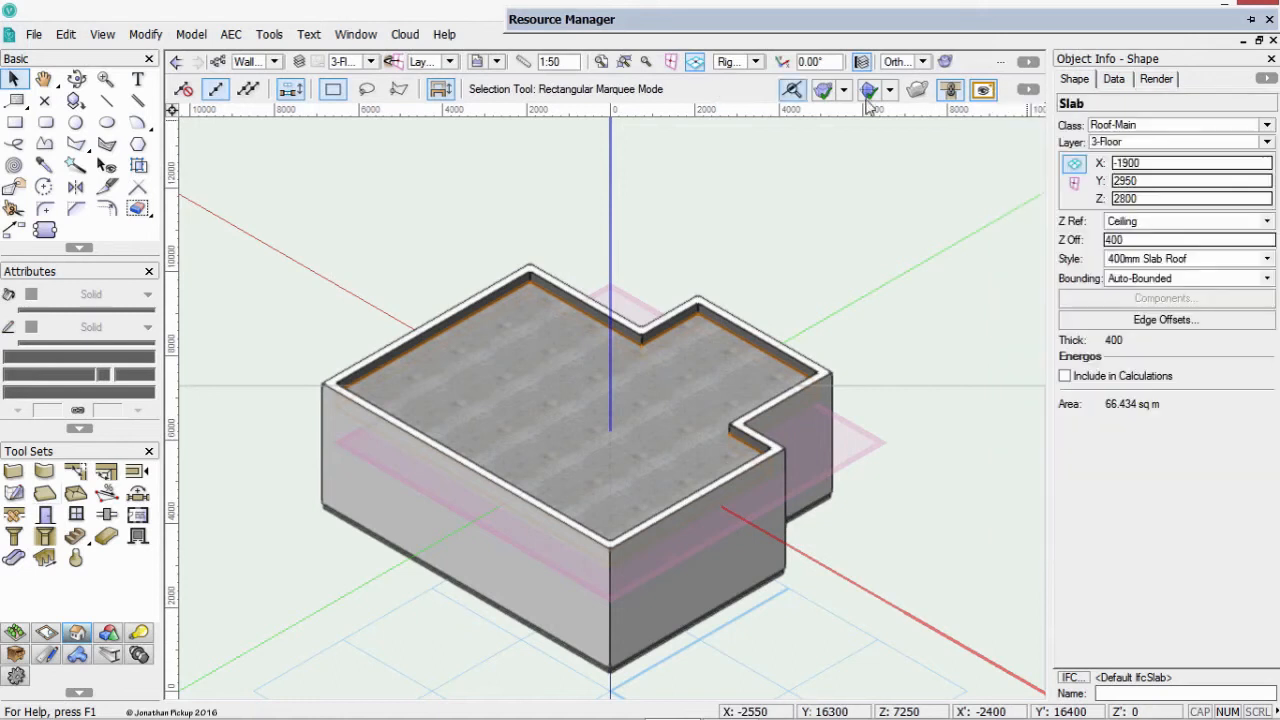
click(918, 91)
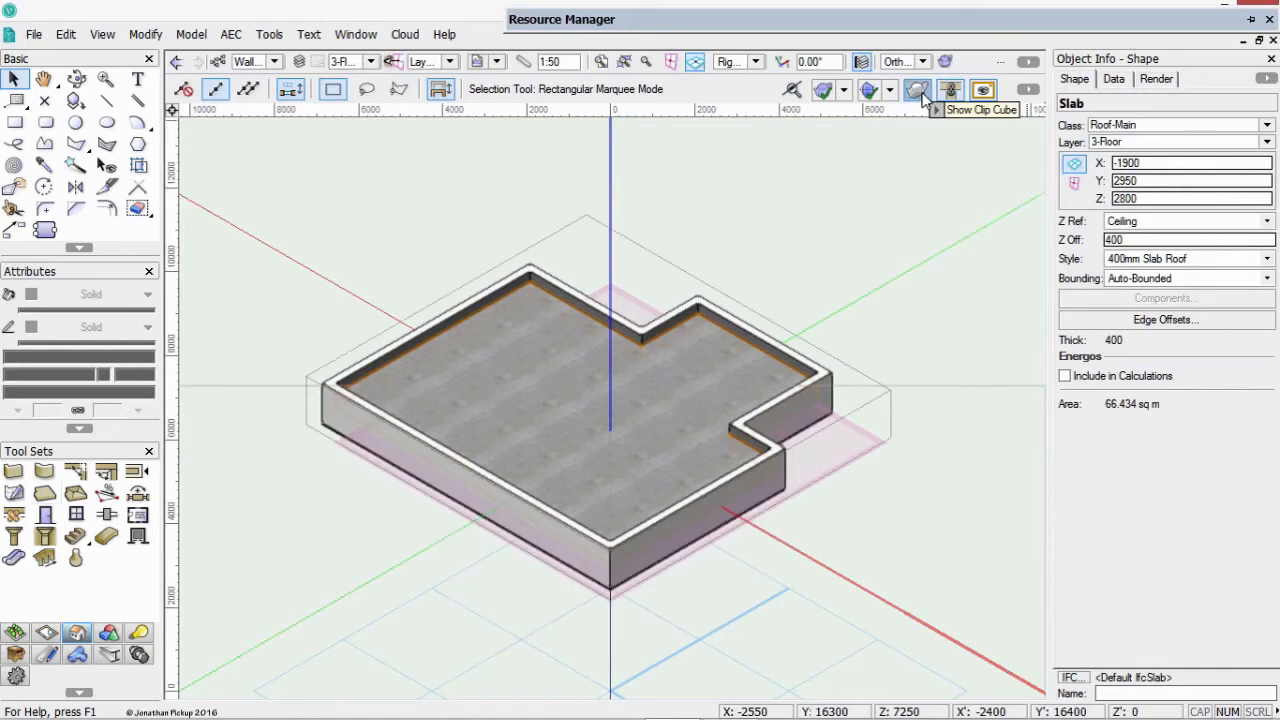
Extend the clip cube down below the storey's floor and push its front face inward to section the walls and roof slab
click(681, 271)
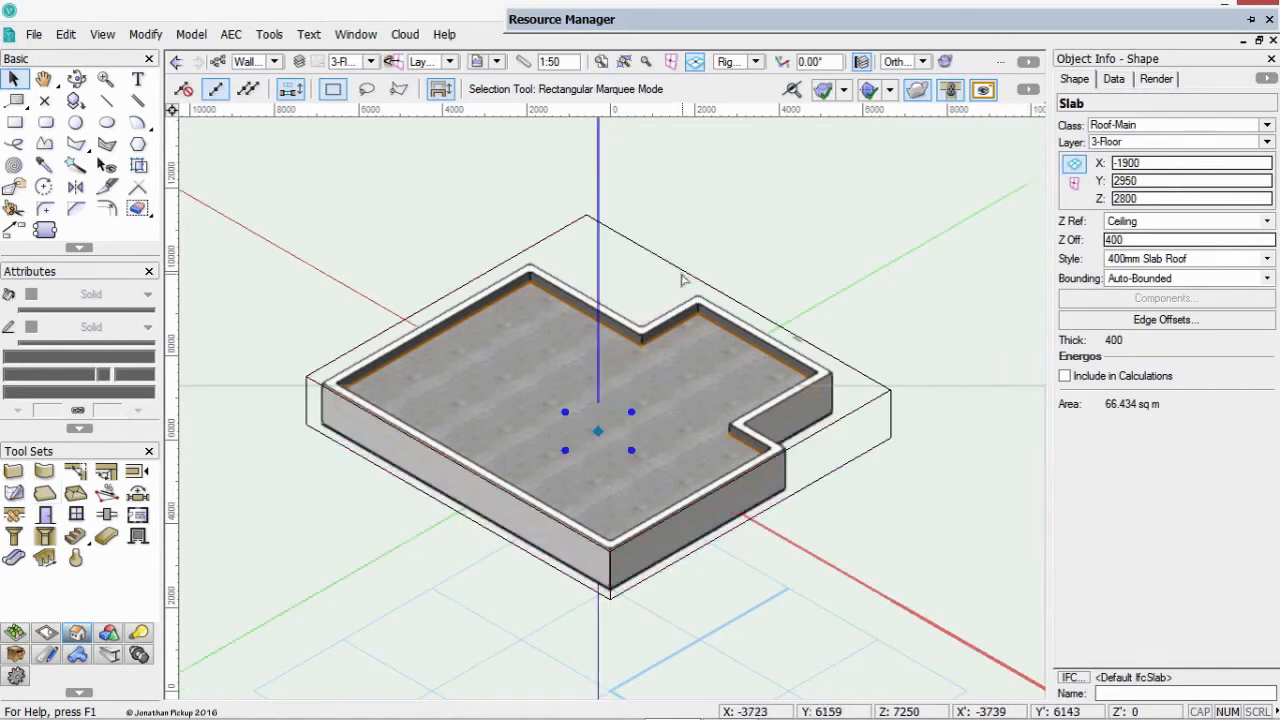
click(562, 578)
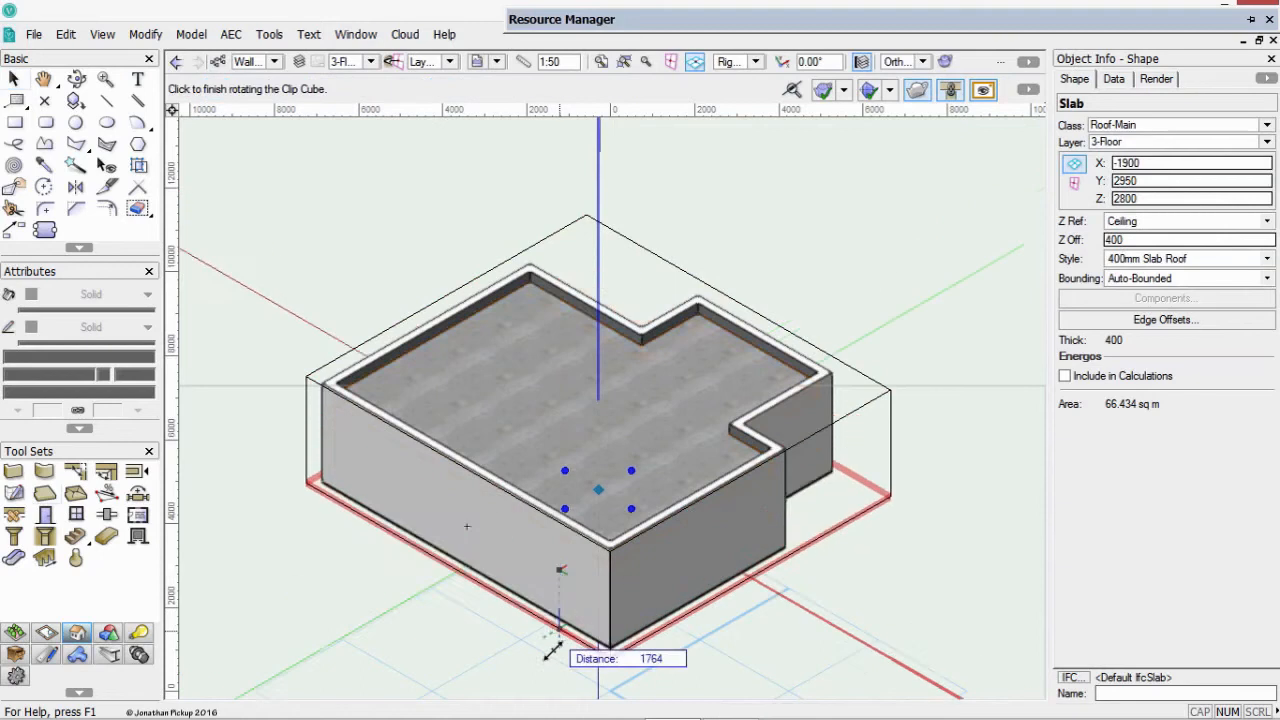
click(469, 602)
click(452, 485)
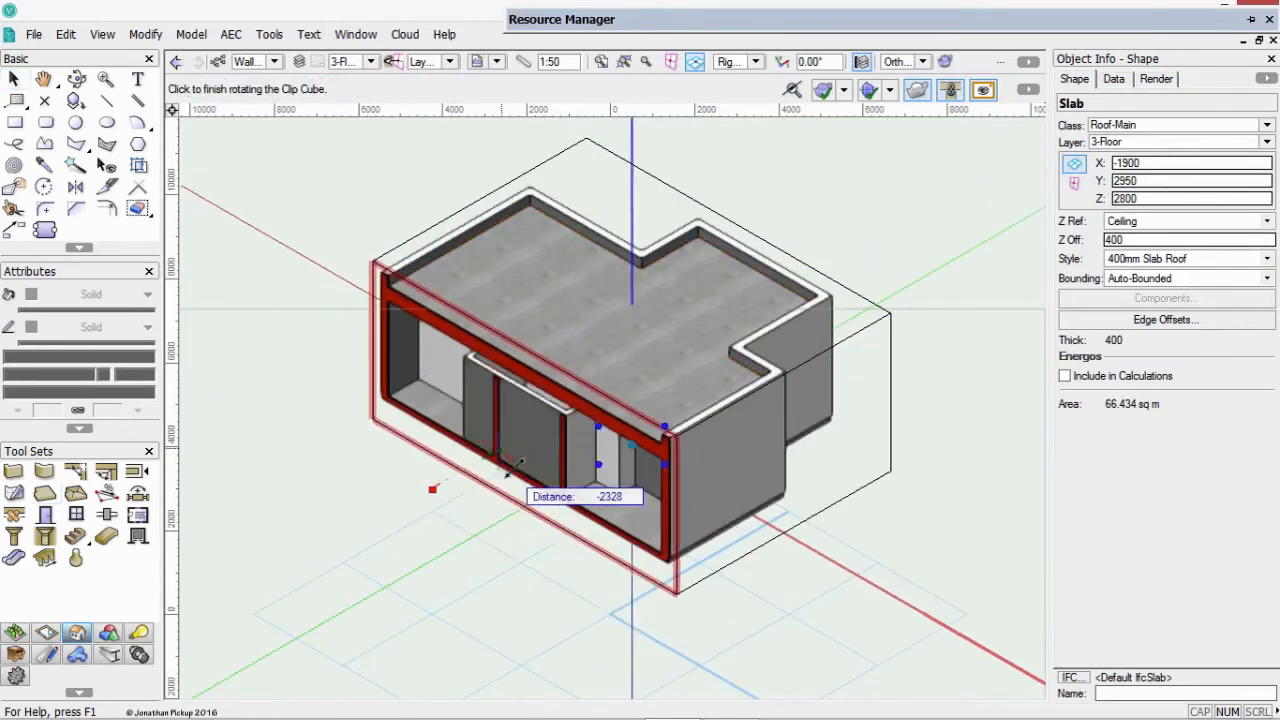
click(491, 483)
scroll(432, 405, up, 2)
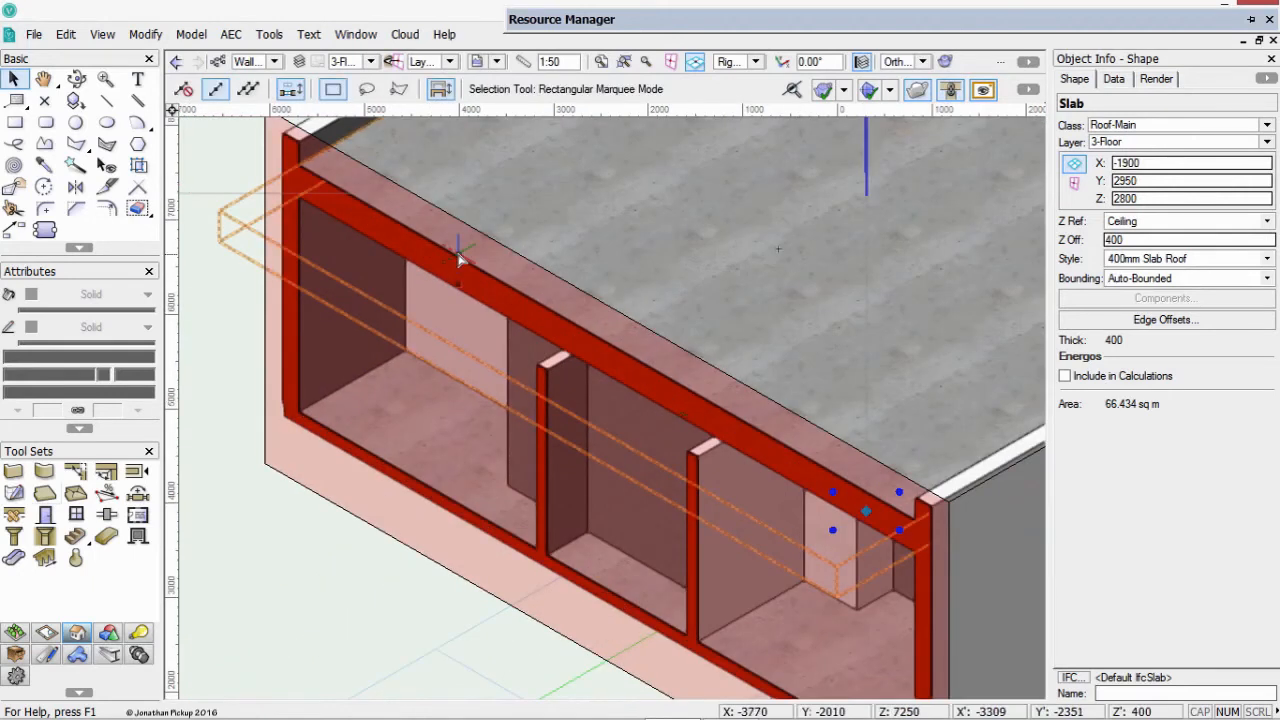
Return to the plan view and enable a default drain symbol in the slab drainage settings, choosing a Roof Drain High Volume symbol
key(ctrl+5)
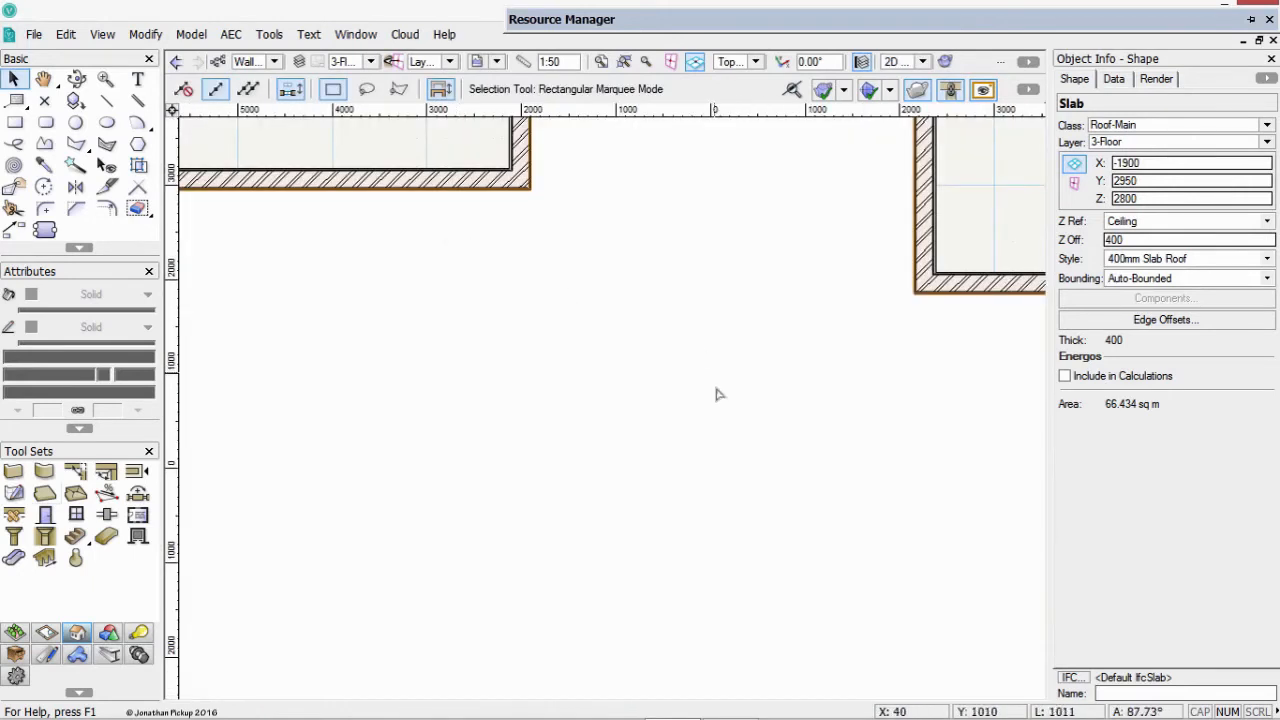
scroll(714, 394, down, 3)
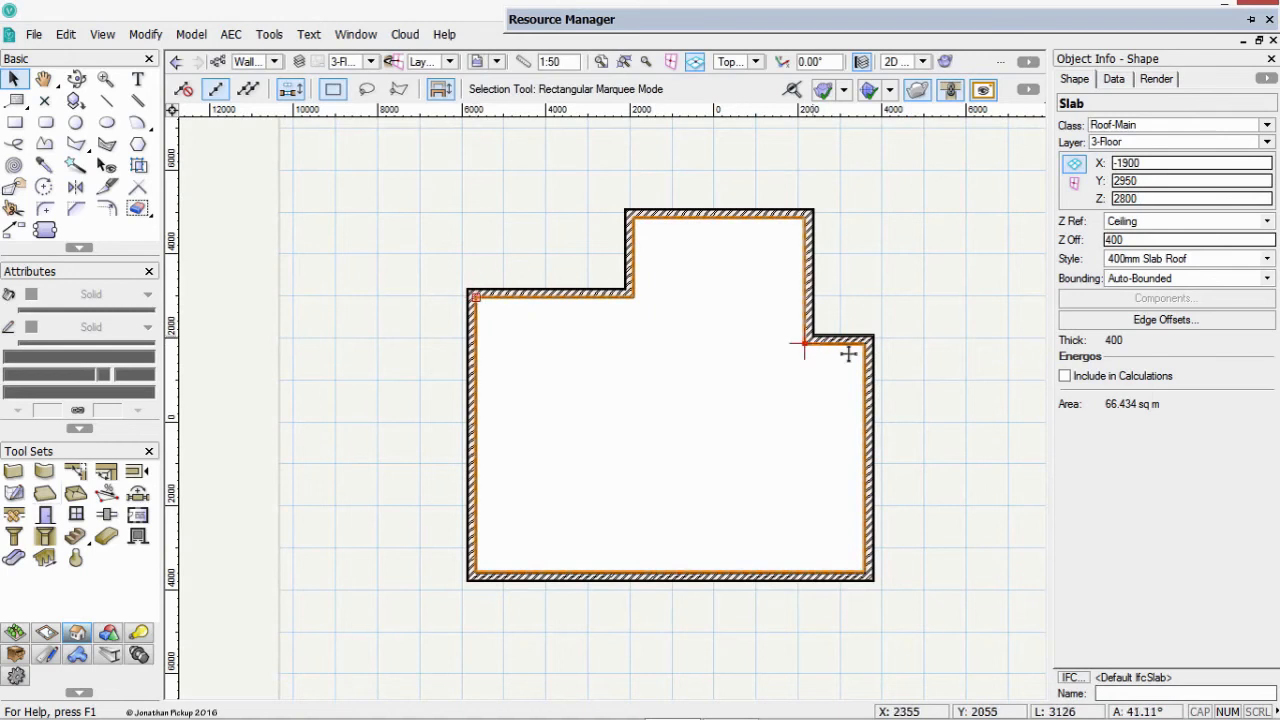
click(75, 495)
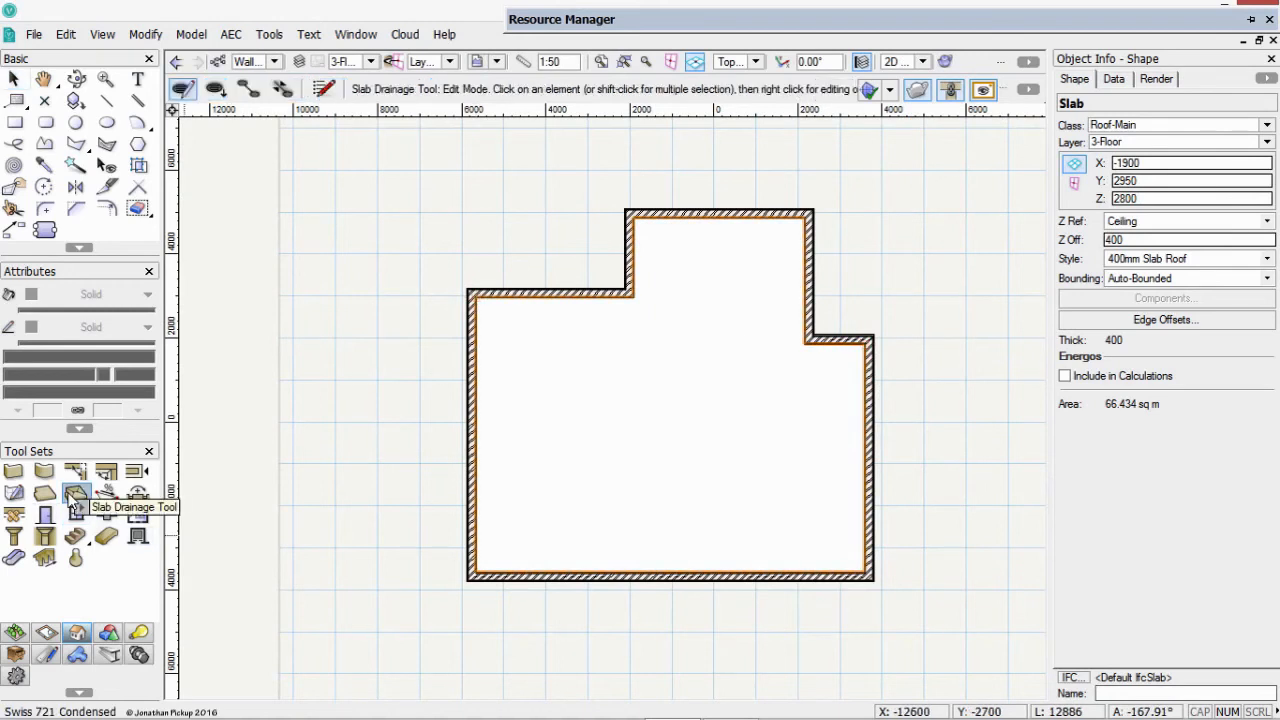
click(224, 92)
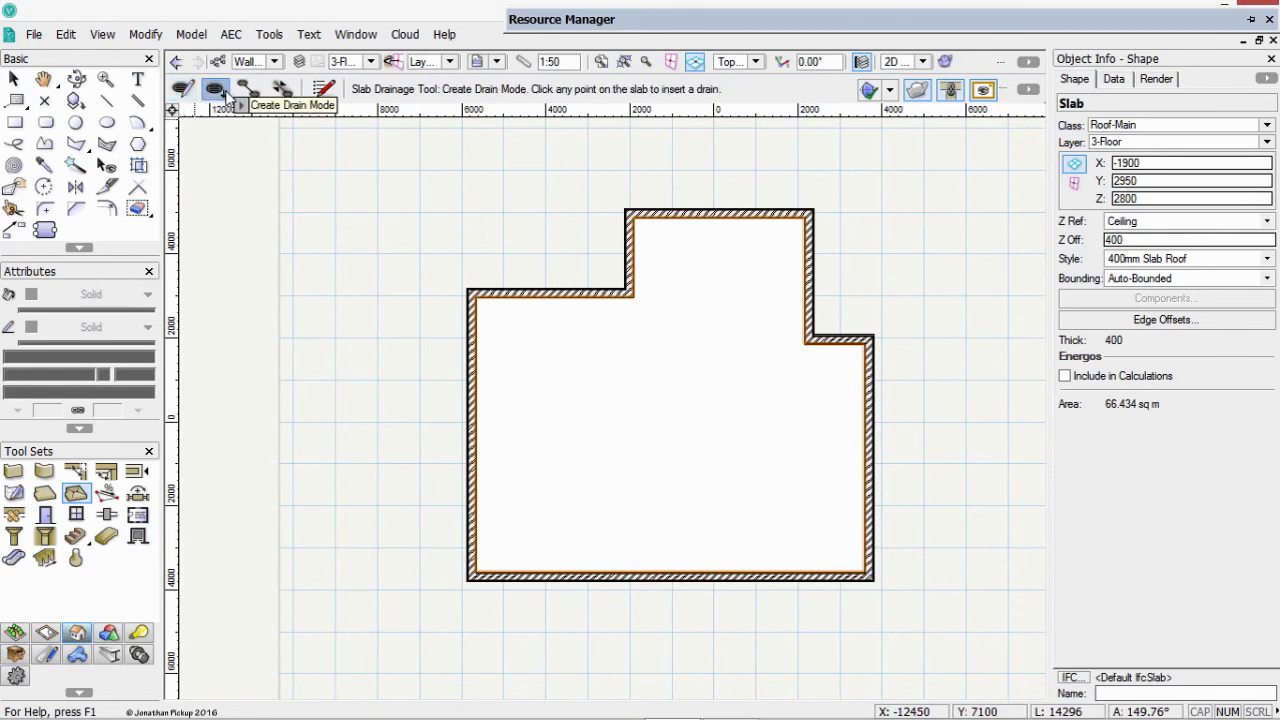
click(323, 88)
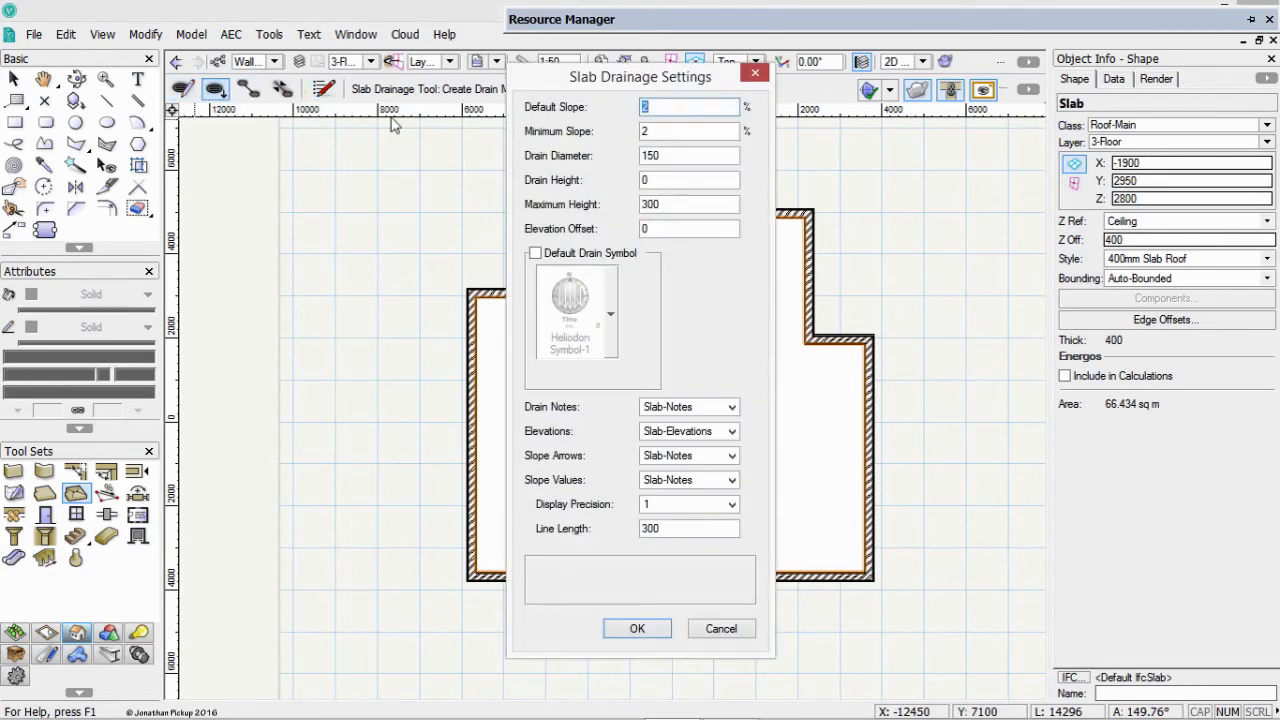
click(535, 253)
click(576, 298)
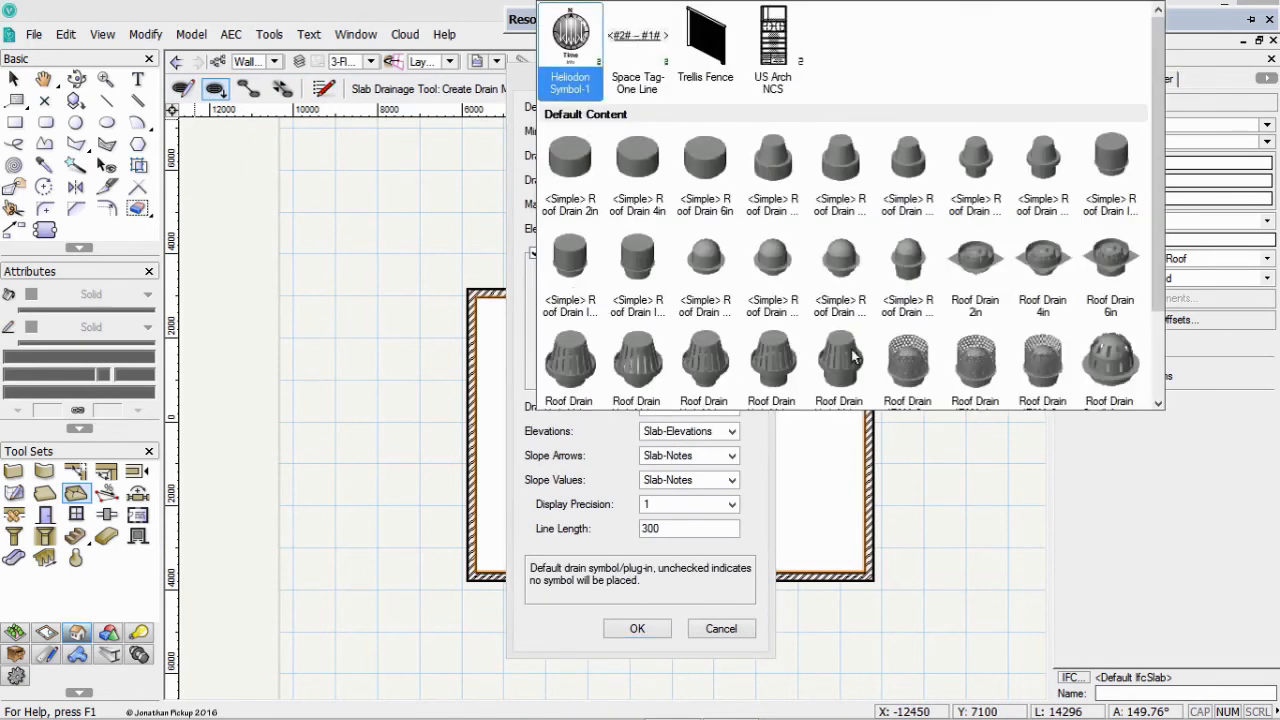
click(550, 358)
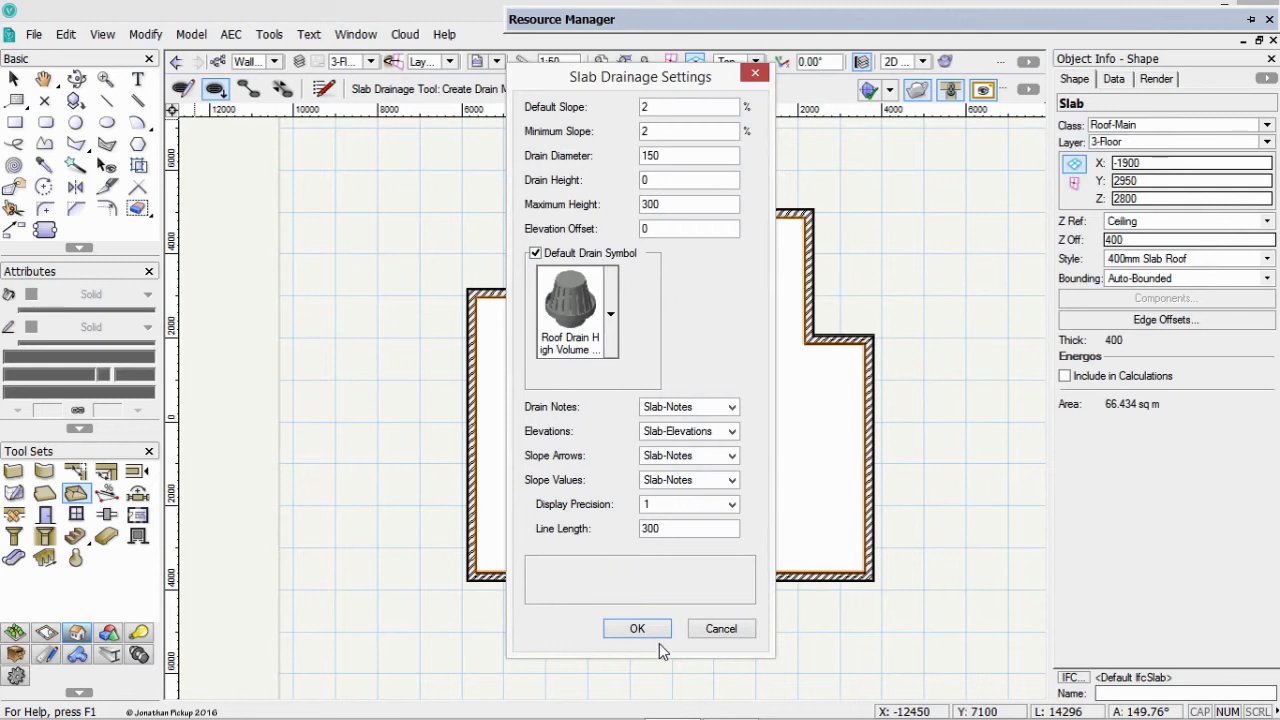
click(637, 628)
Place one drain at the roof slab's upper-left inner corner and another at the upper inner corner of its far right edge
scroll(466, 280, up, 4)
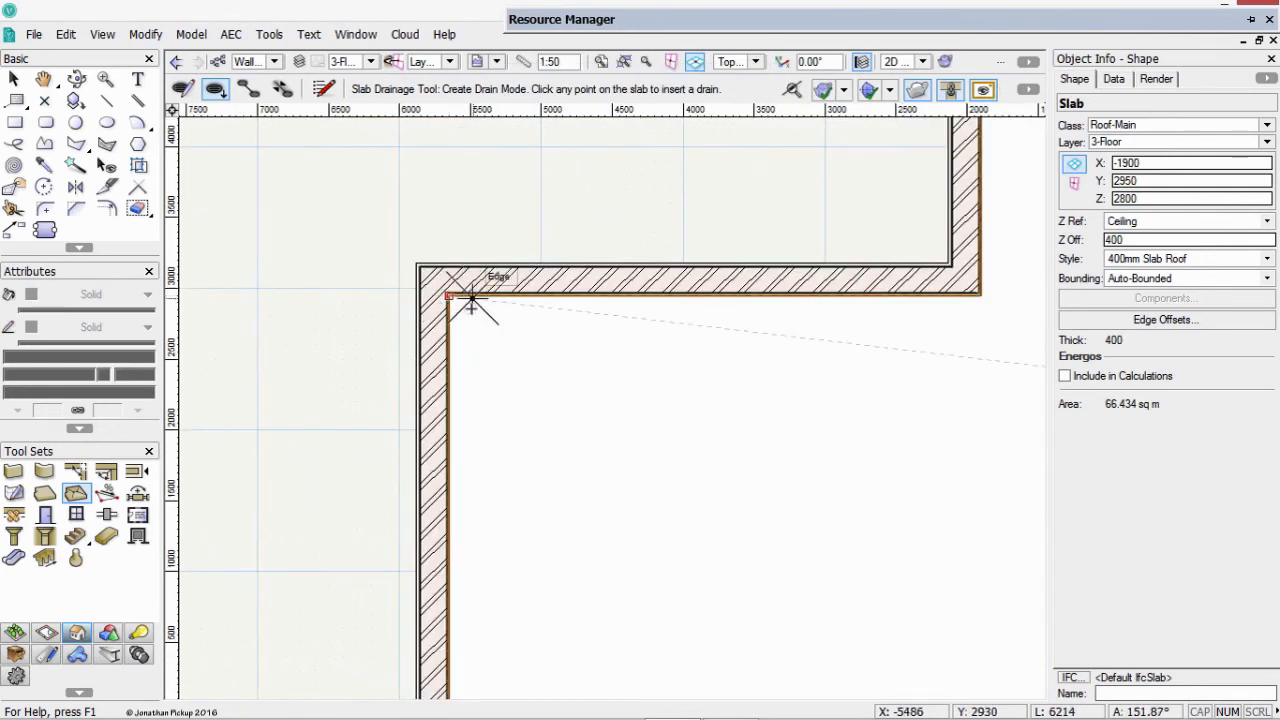
click(470, 318)
scroll(651, 389, down, 5)
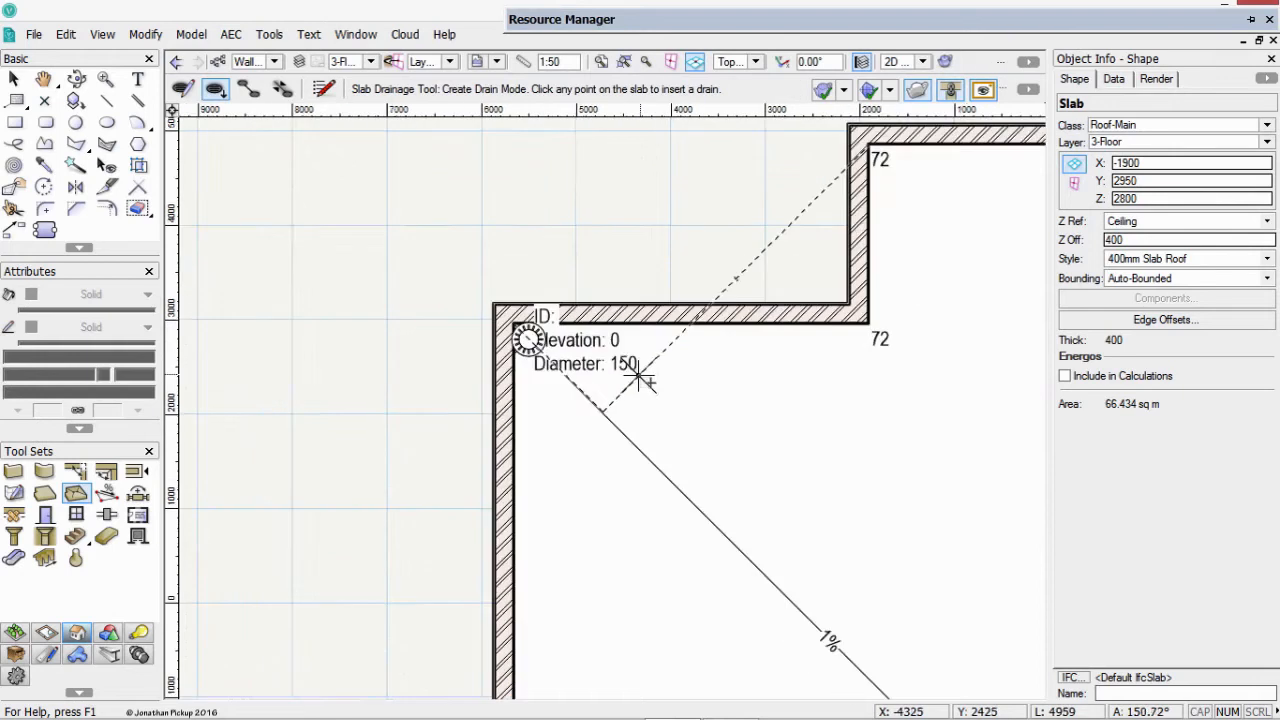
middle_drag(836, 379, 672, 374)
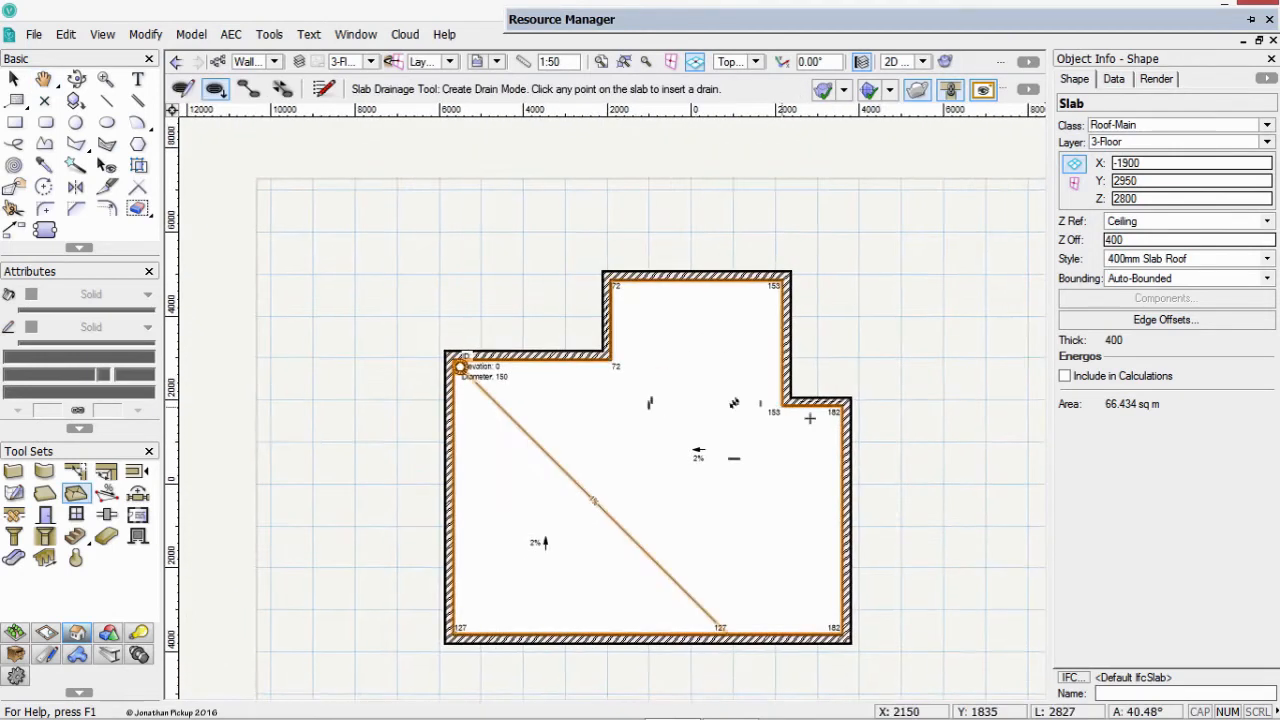
scroll(845, 405, up, 5)
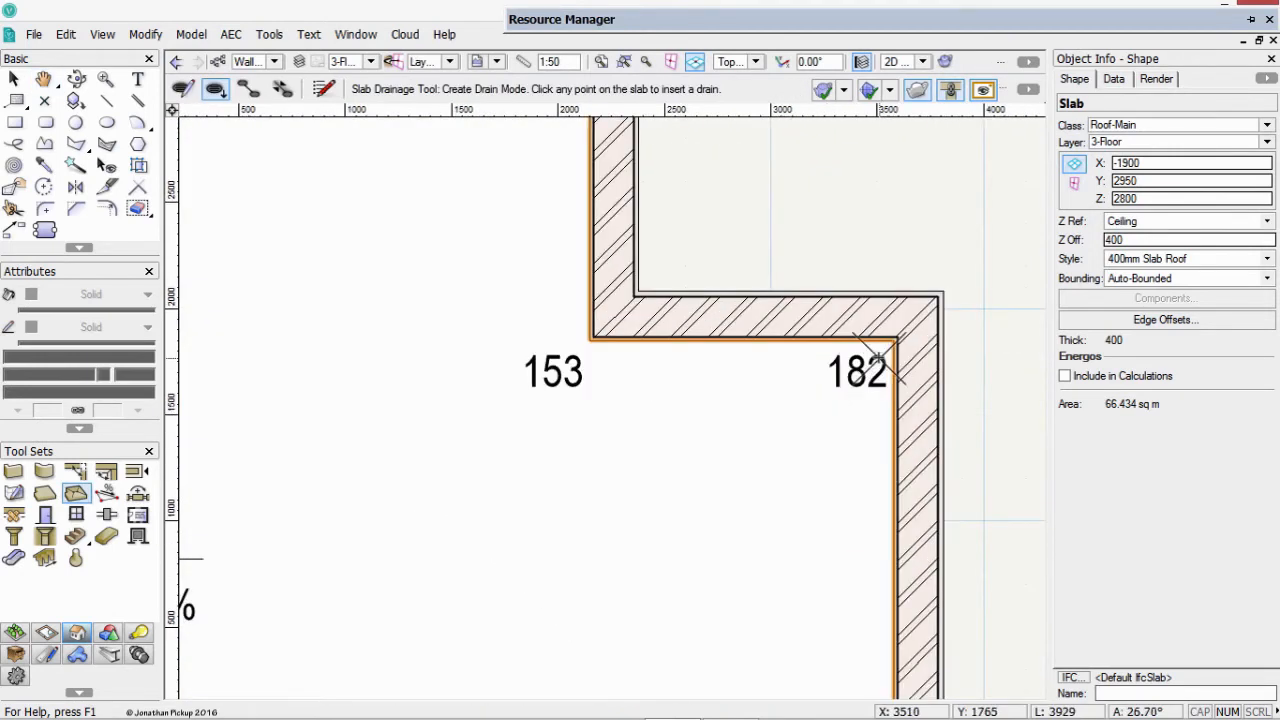
click(872, 356)
scroll(866, 374, down, 5)
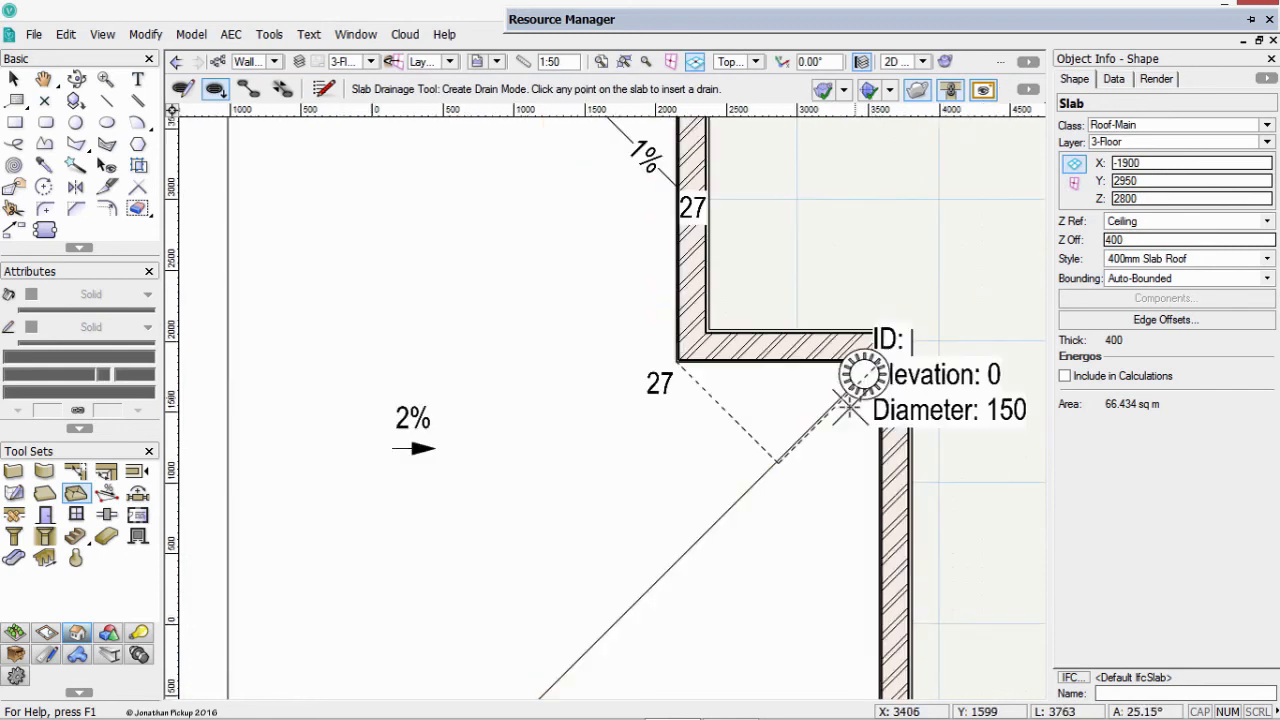
Move the right-hand drain diagonally inward so it sits clear of the wall corner
key(x)
scroll(778, 388, up, 4)
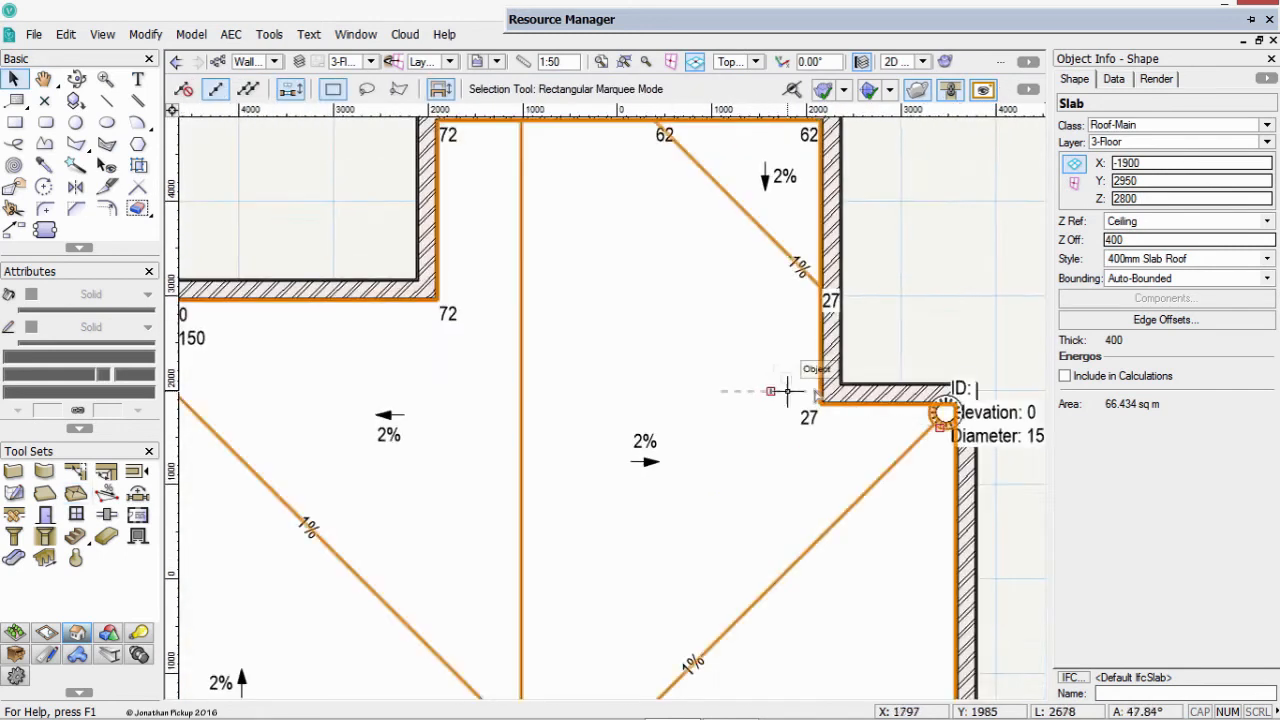
scroll(889, 398, up, 4)
drag(889, 398, 680, 370)
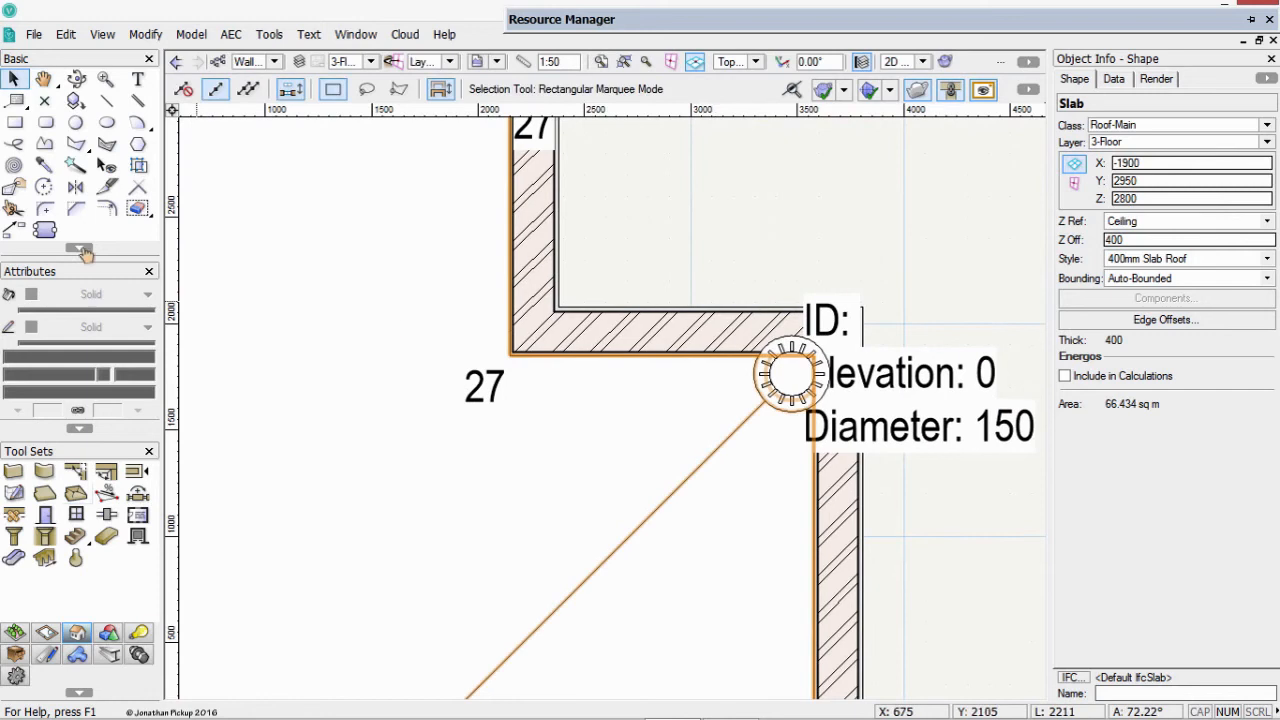
click(77, 495)
click(183, 89)
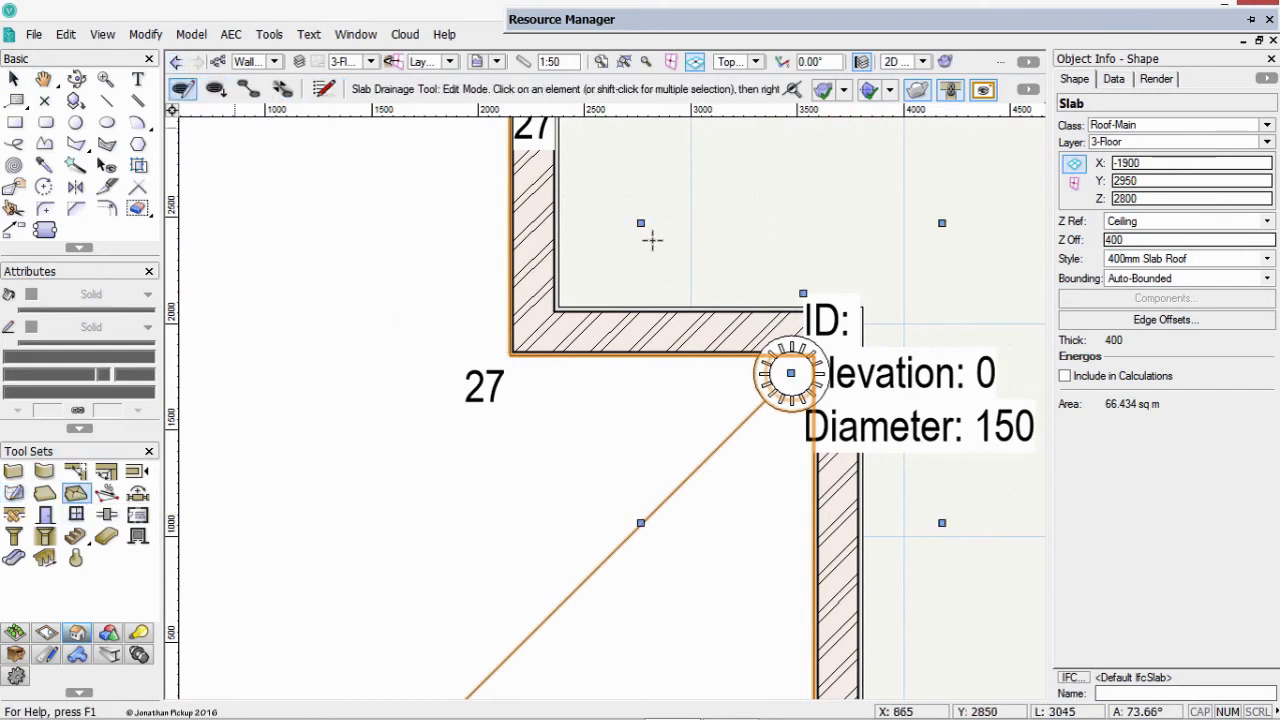
click(791, 373)
click(791, 373)
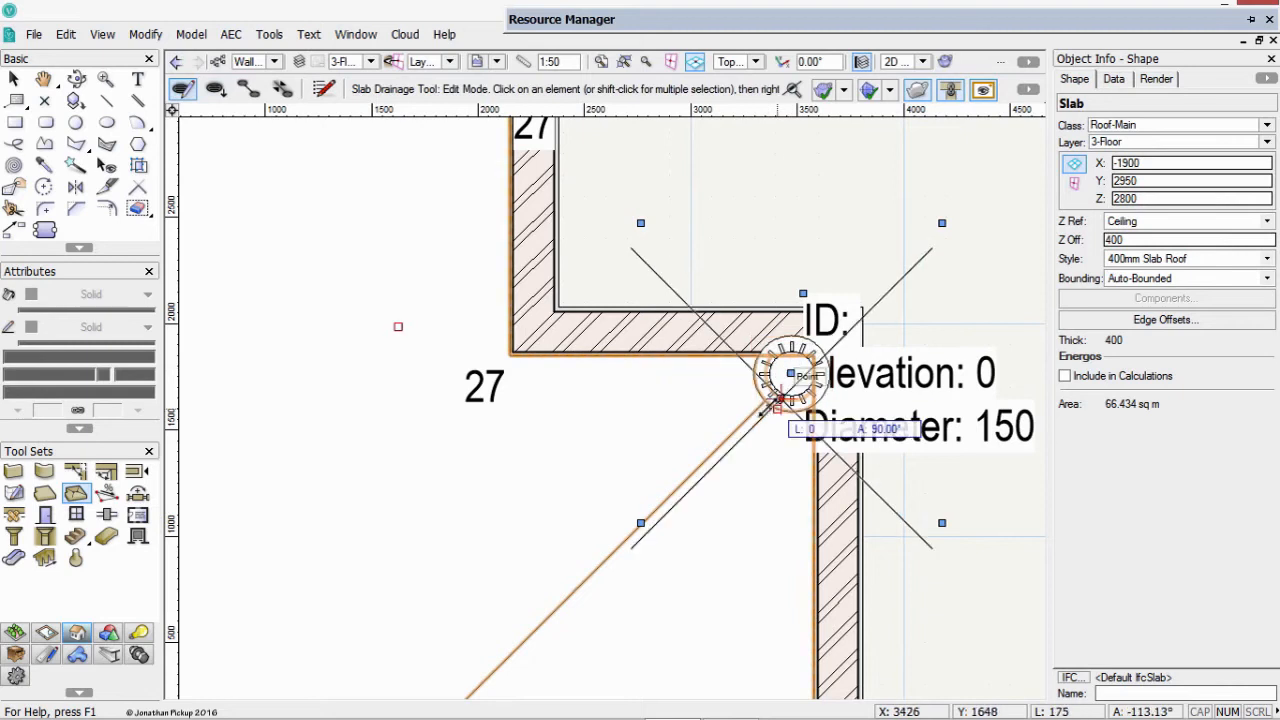
click(756, 410)
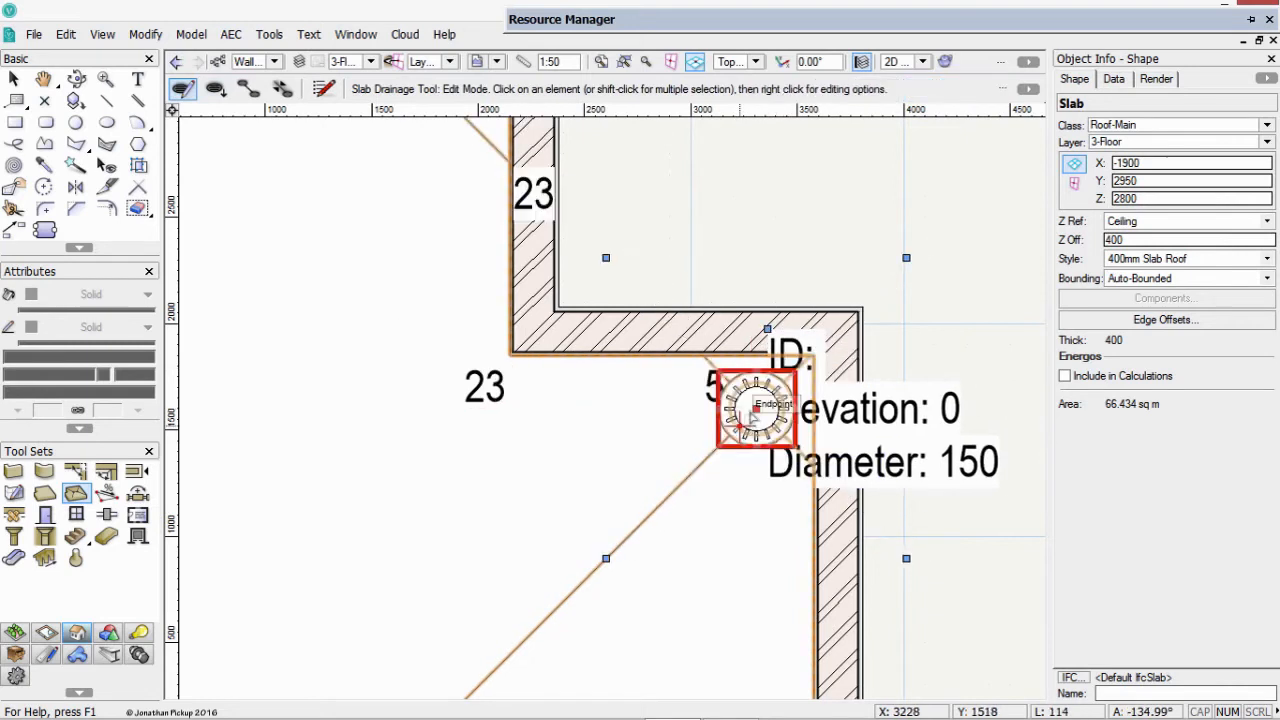
Examine the drains and slab falls in plan, and orbit the sectioned model into a 3D view from the front
scroll(790, 420, down, 3)
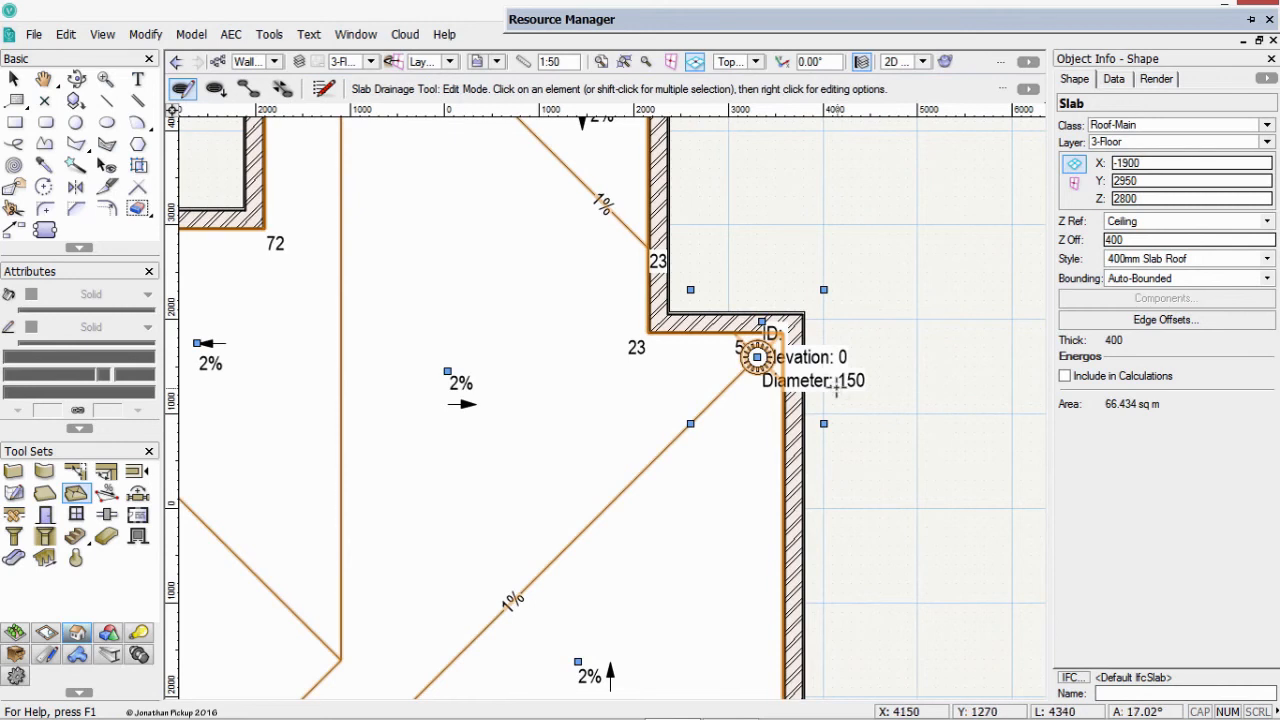
scroll(642, 391, down, 1)
middle_drag(382, 394, 551, 399)
middle_drag(600, 435, 524, 400)
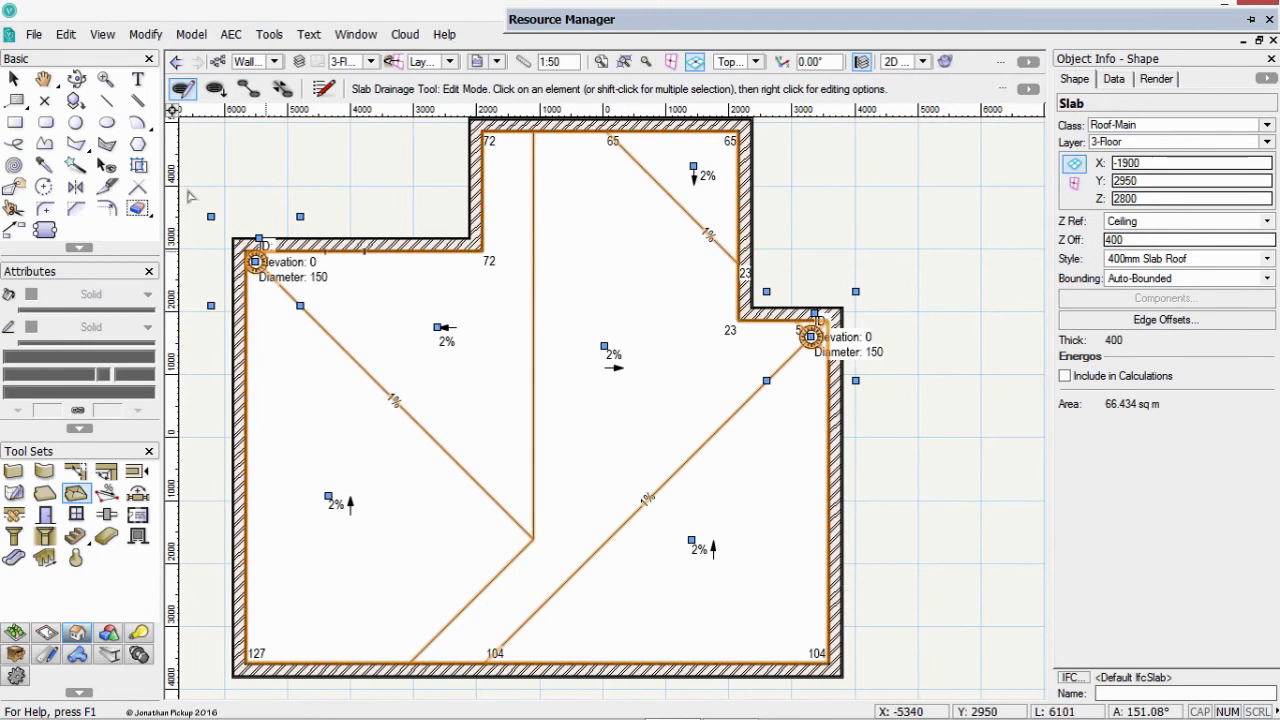
click(76, 78)
drag(651, 462, 533, 325)
middle_drag(572, 346, 561, 592)
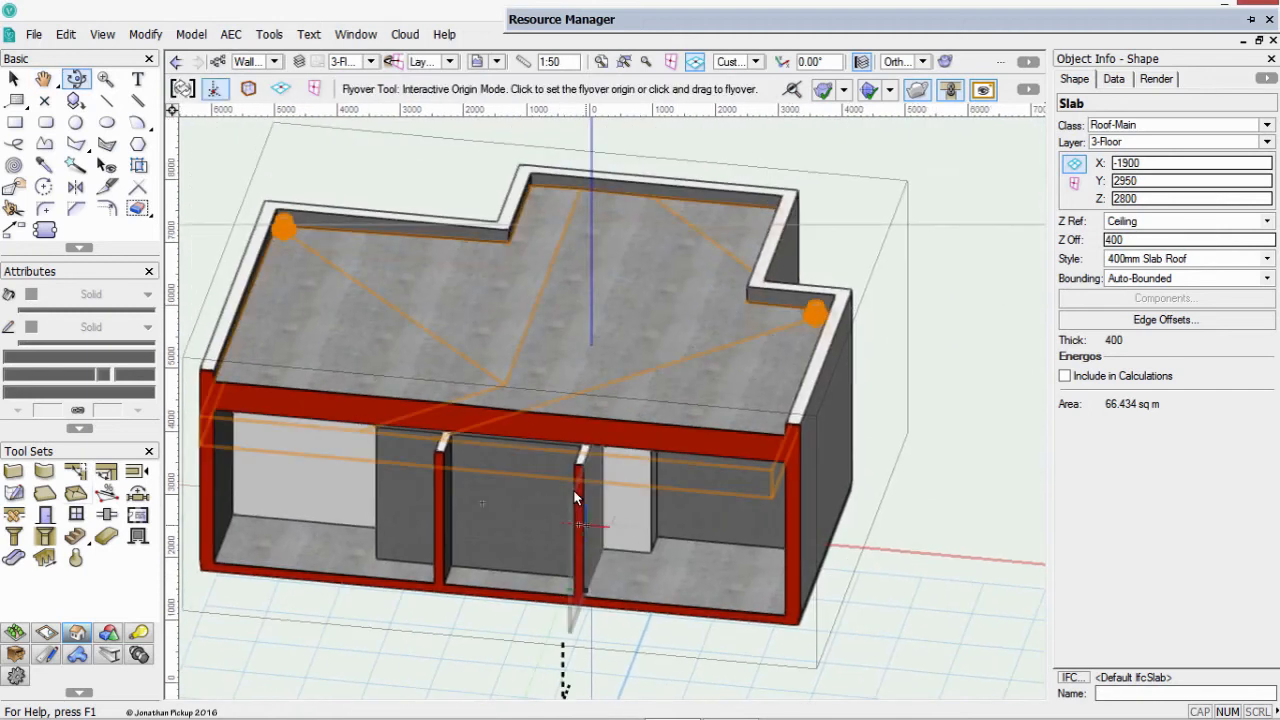
Push the clip cube's right side face in towards the left drain, readjust its front face, and examine the tapered slab section from several angles
key(x)
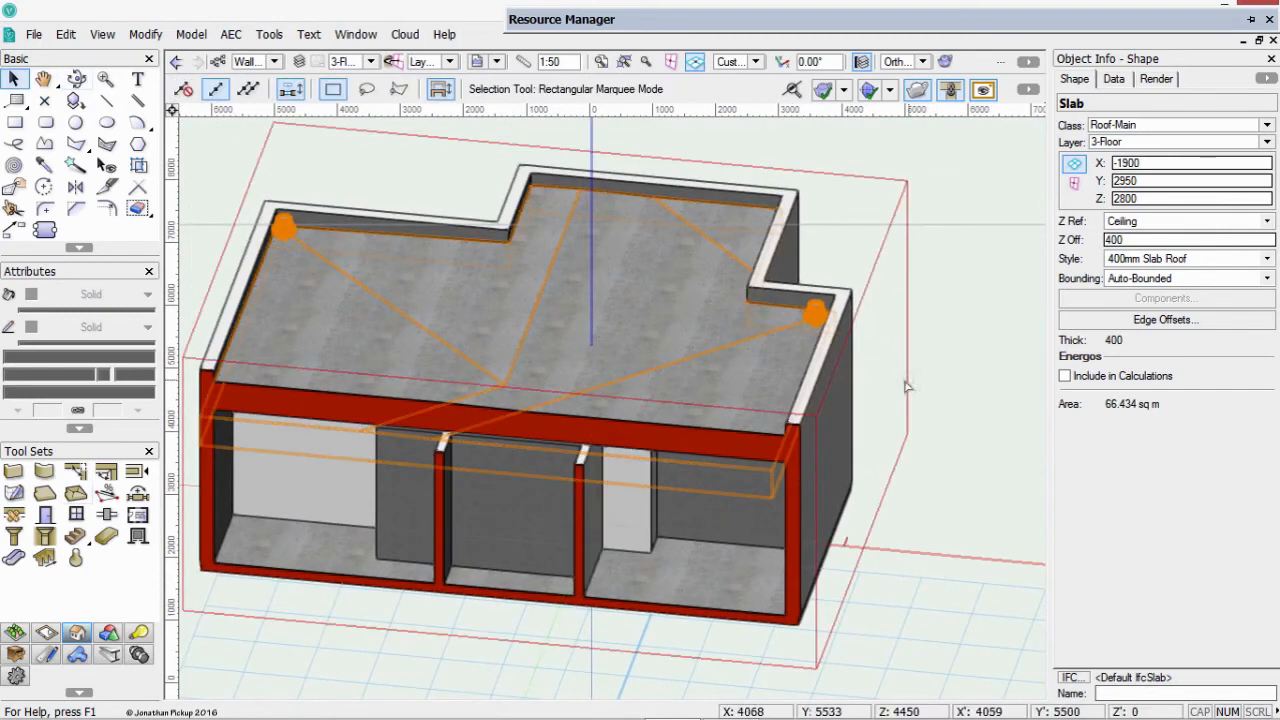
click(874, 449)
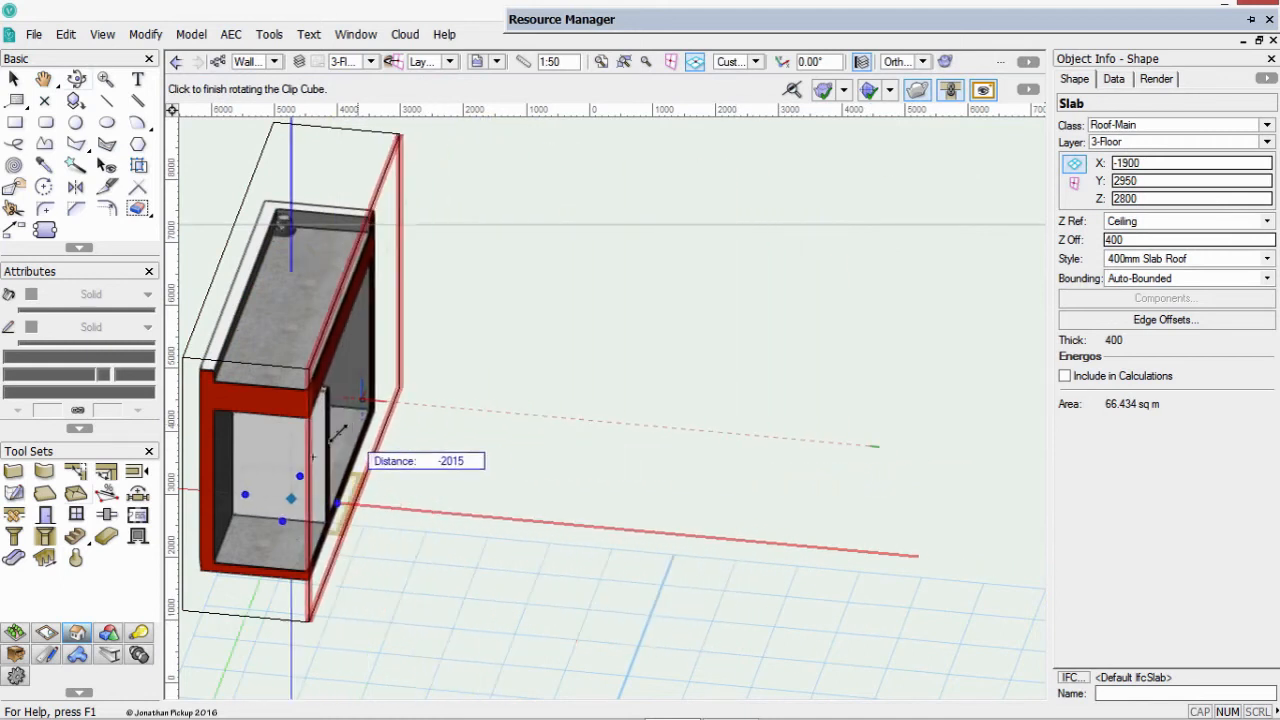
click(349, 435)
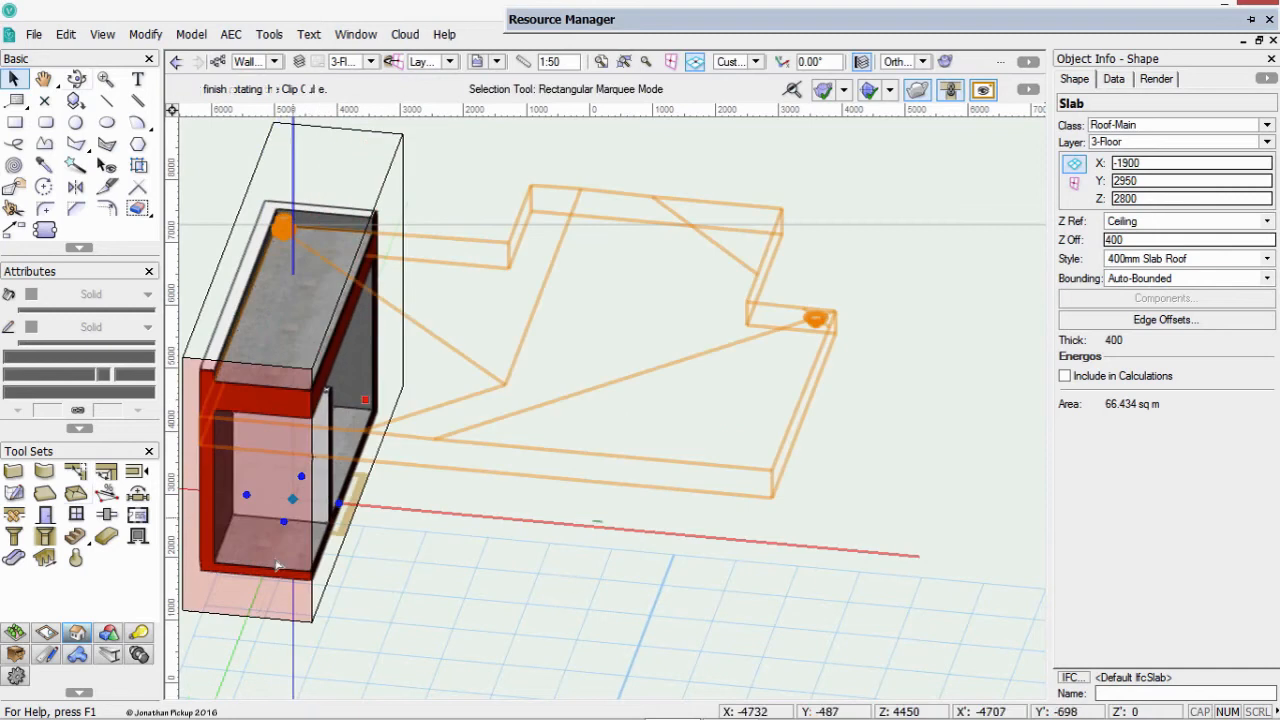
click(240, 616)
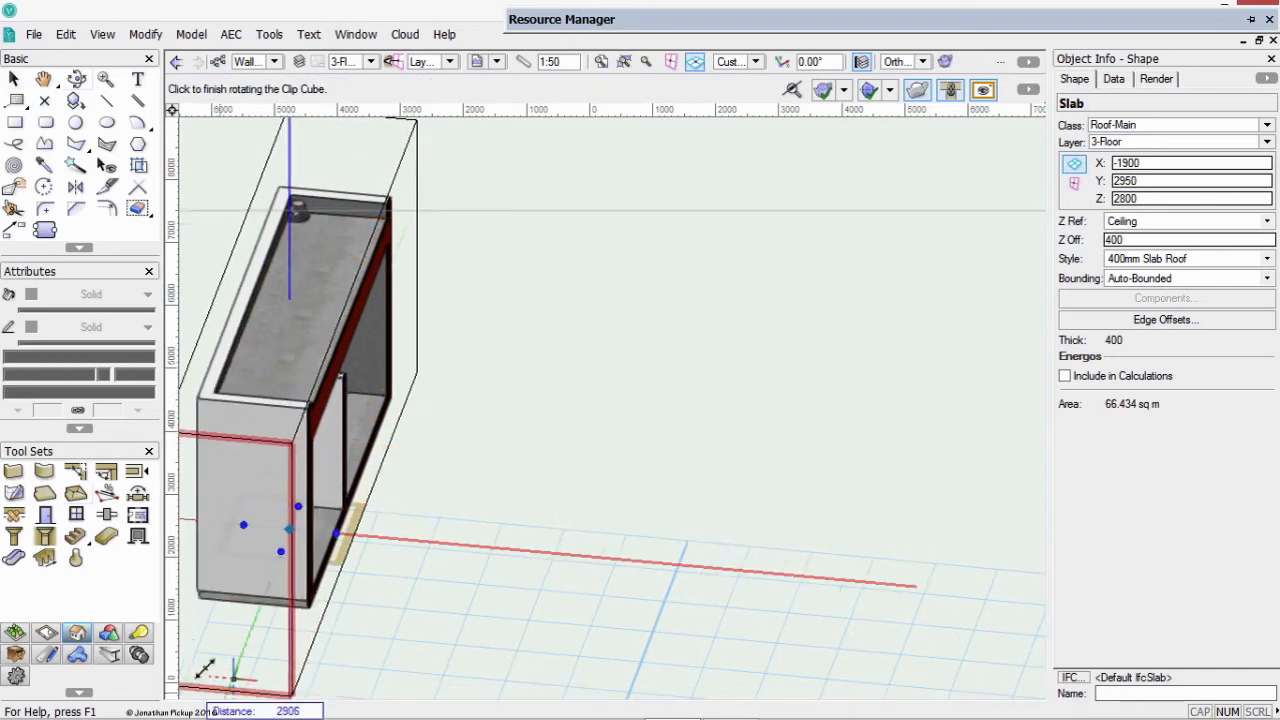
click(285, 620)
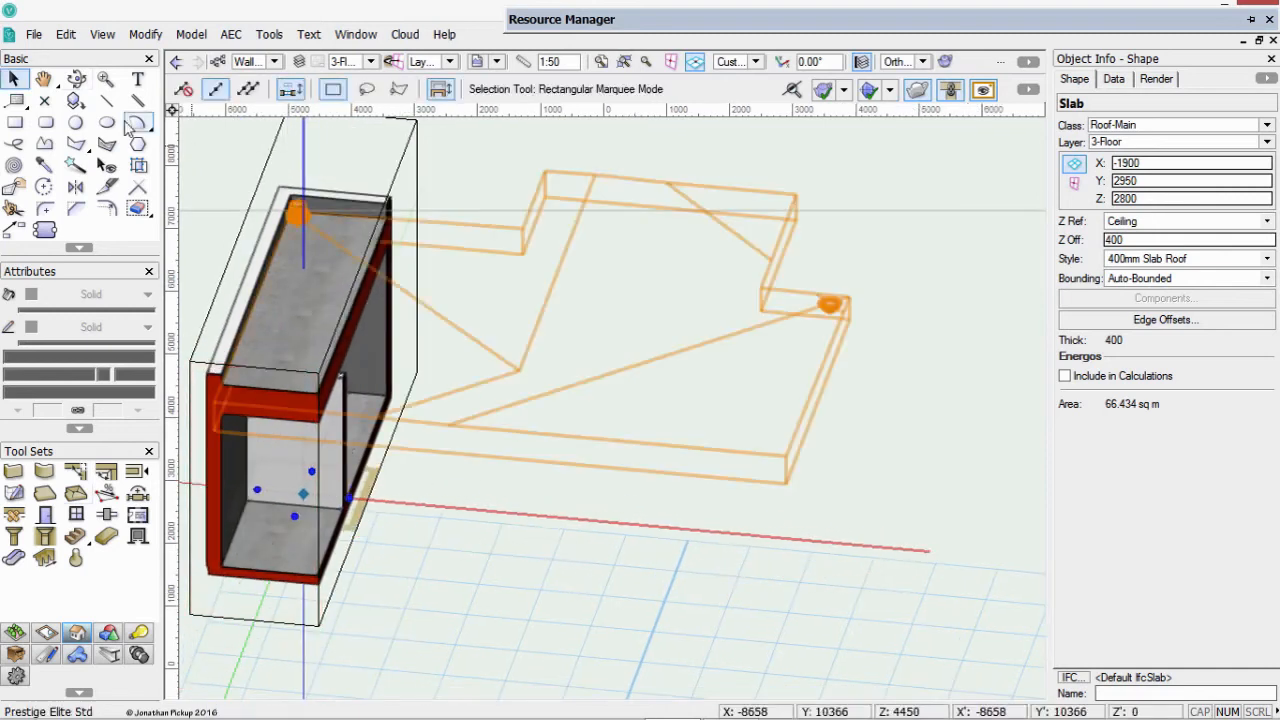
click(76, 78)
click(574, 334)
drag(574, 334, 507, 274)
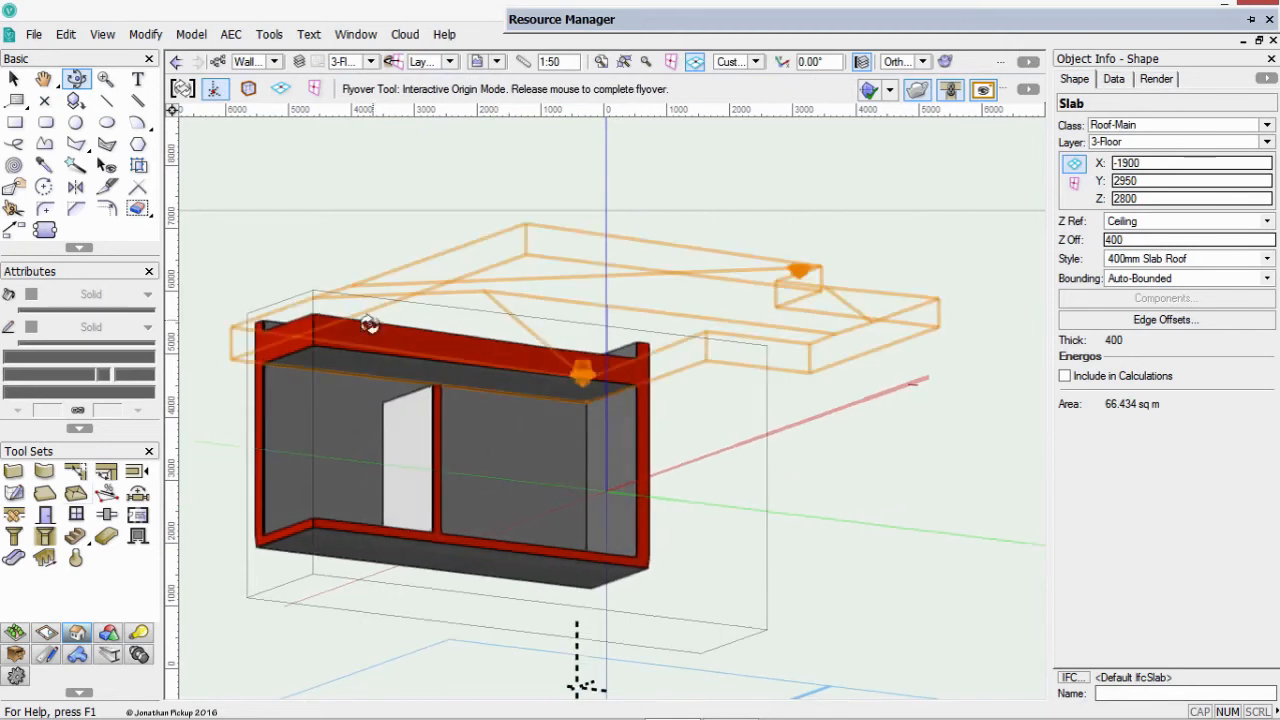
drag(434, 346, 326, 282)
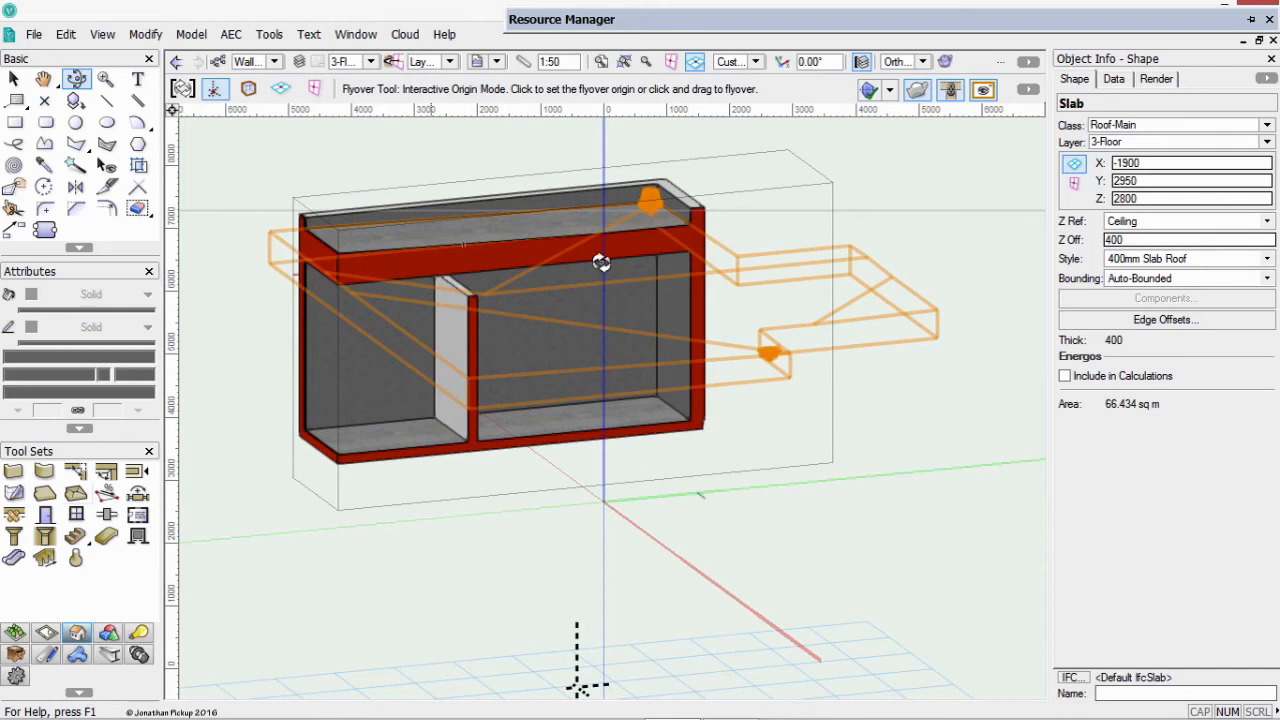
scroll(670, 260, down, 3)
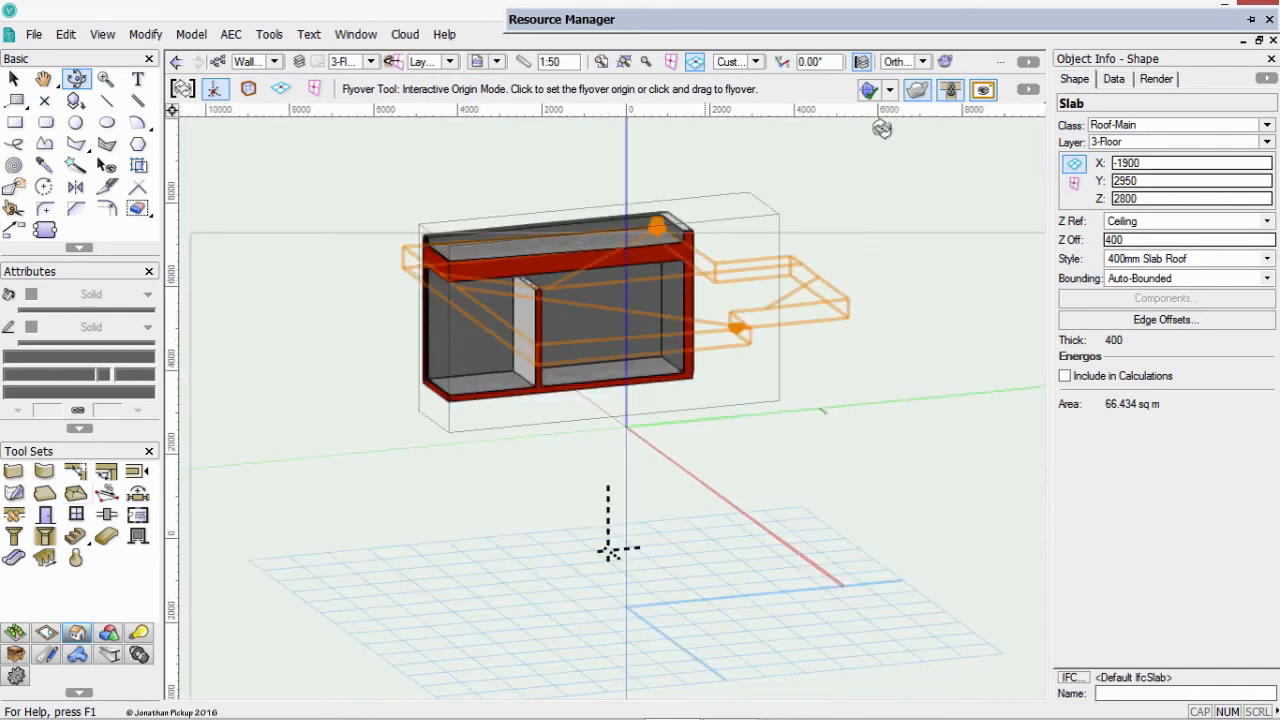
Turn off the clip cube and return to the plan view of the roof slab
click(916, 91)
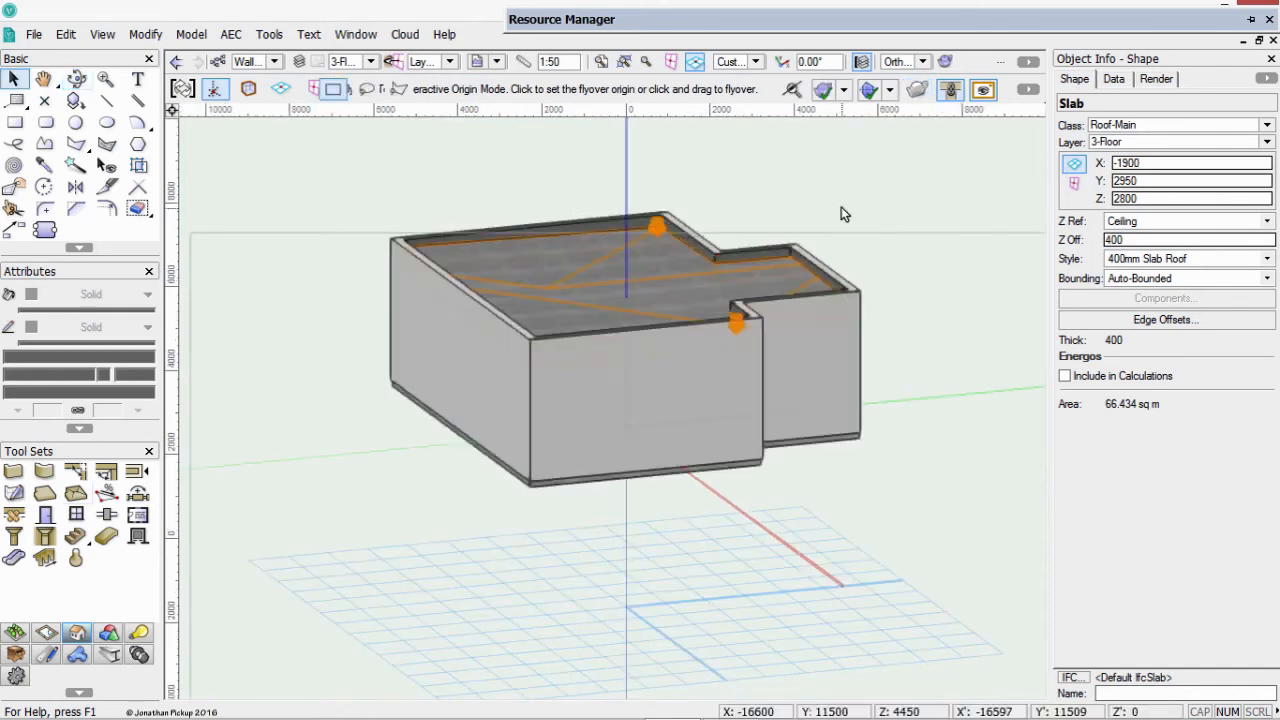
key(x)
click(625, 300)
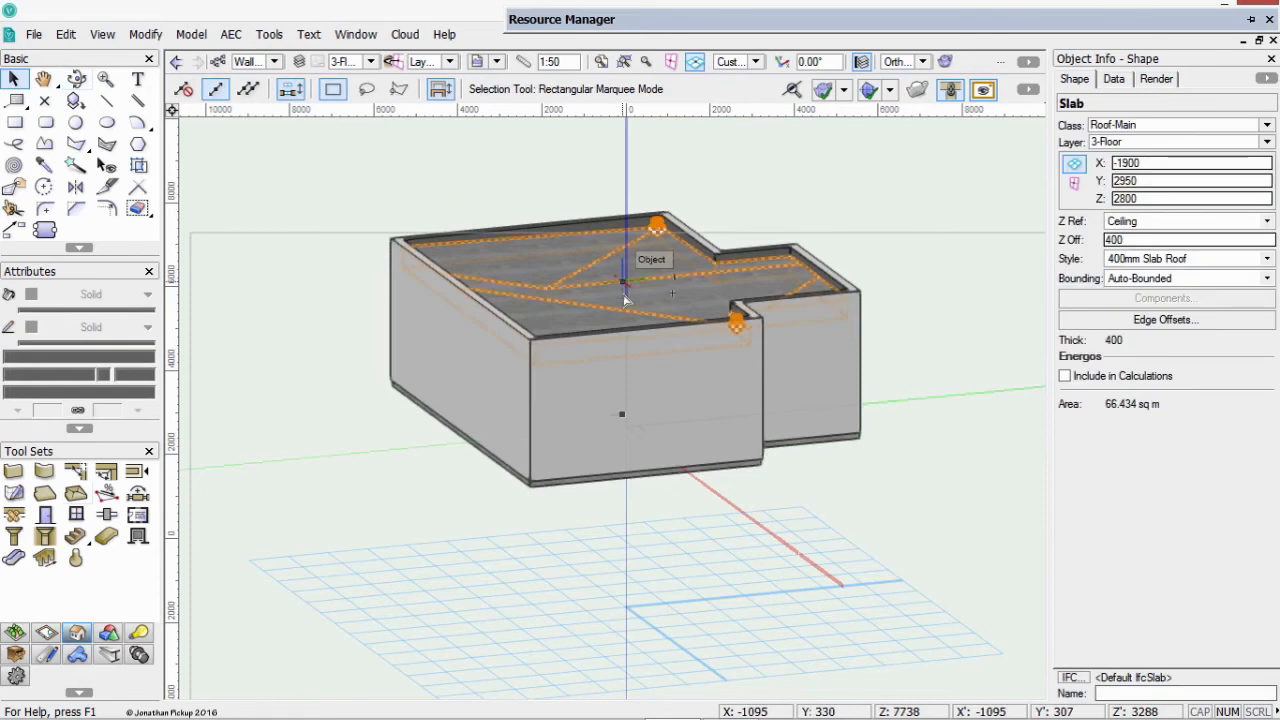
key(F5)
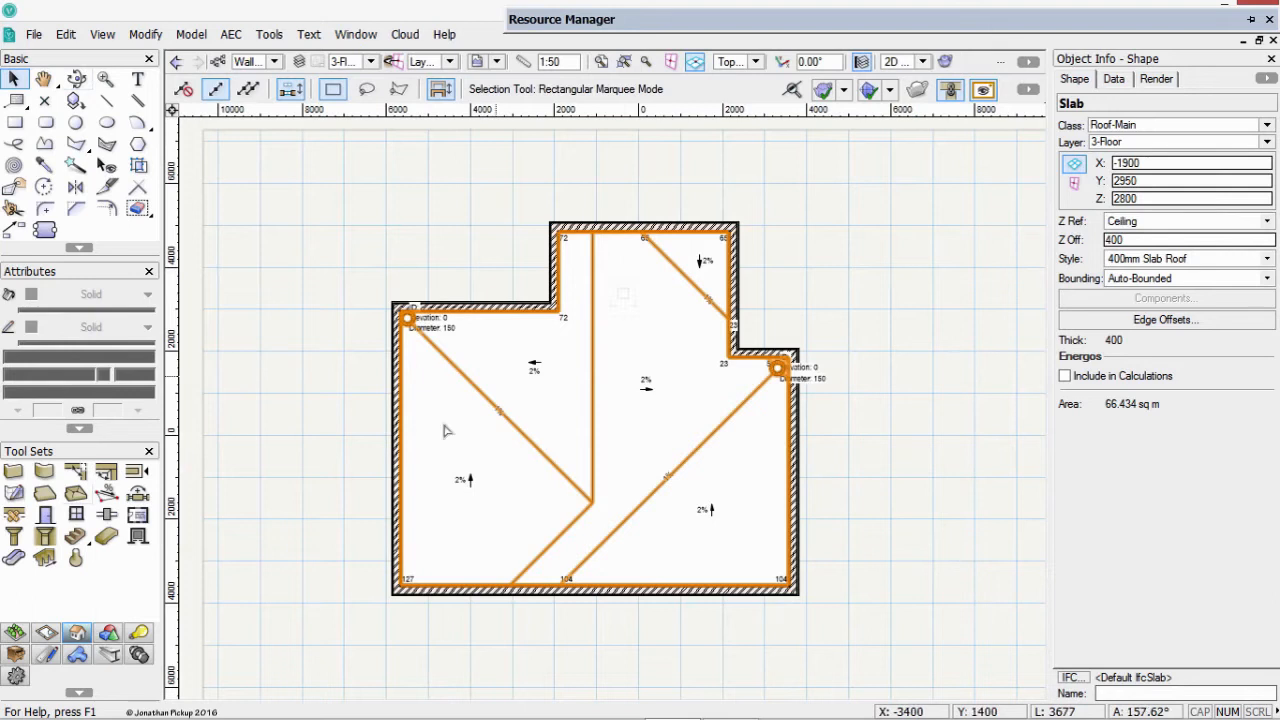
Bring up the Navigation palette with the plan zoomed in on the area below the building's lower wall
middle_drag(446, 430, 403, 262)
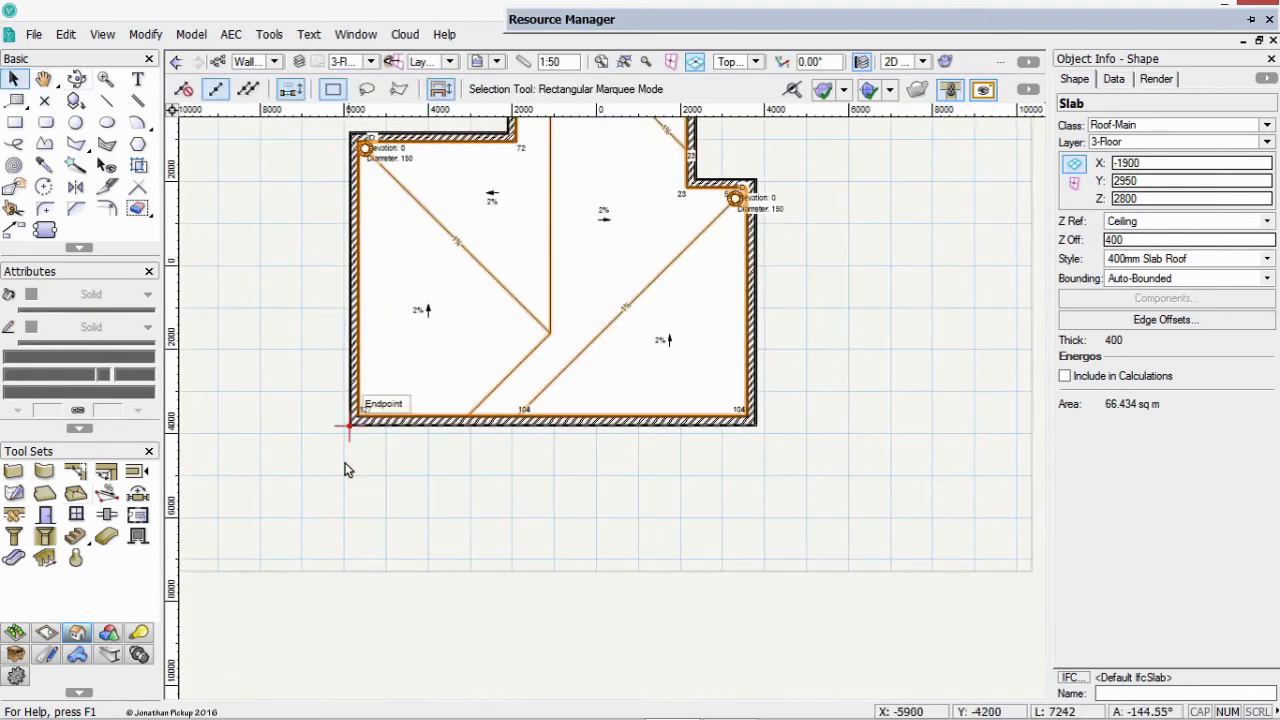
scroll(499, 473, up, 2)
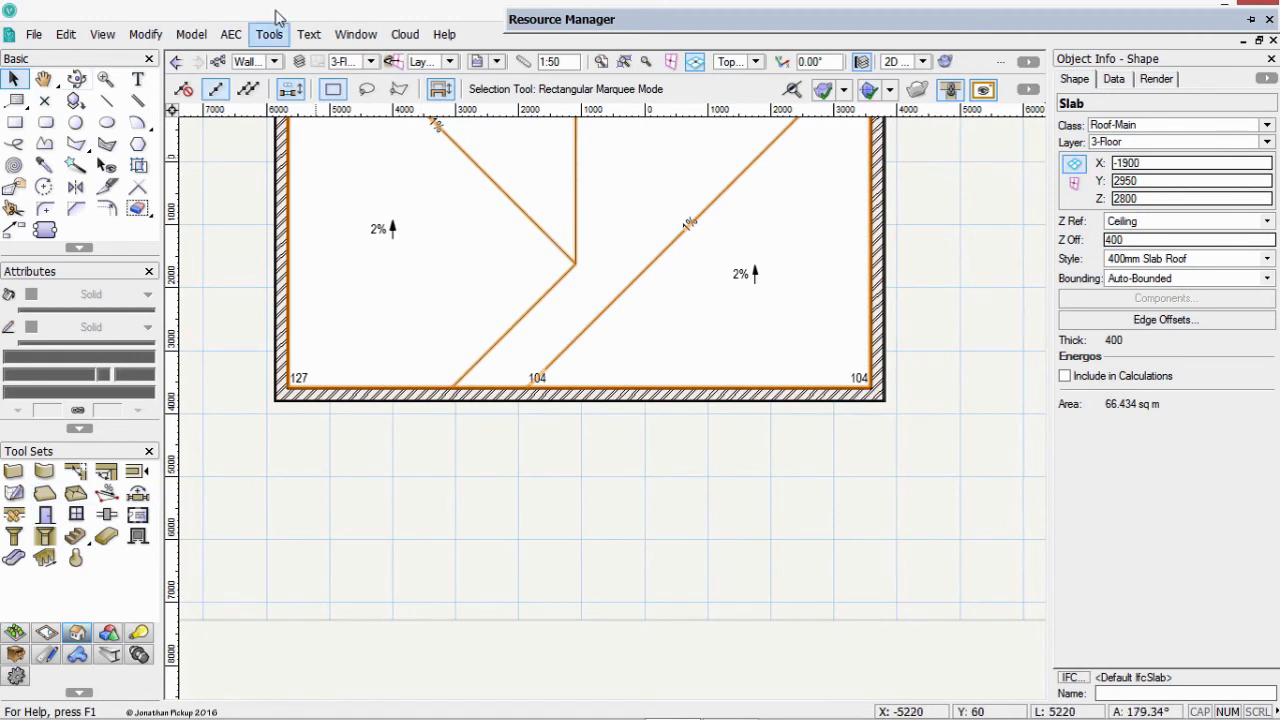
click(355, 34)
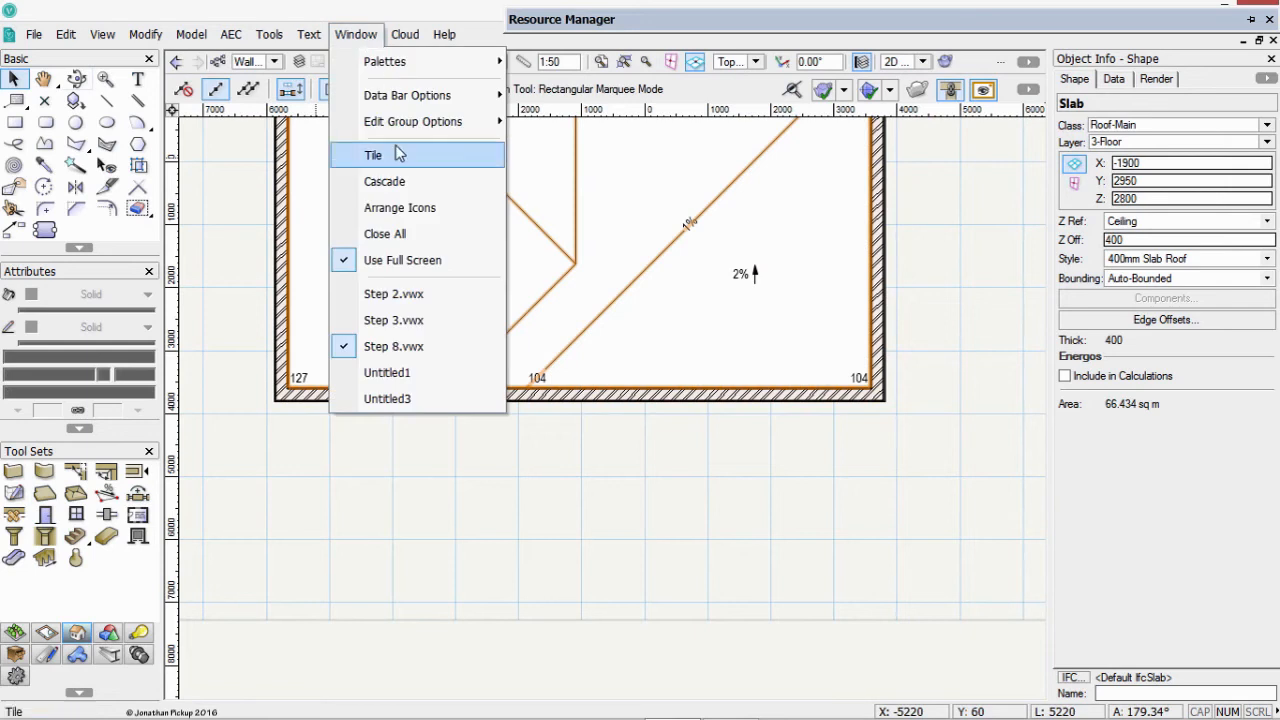
mouse_move(385, 61)
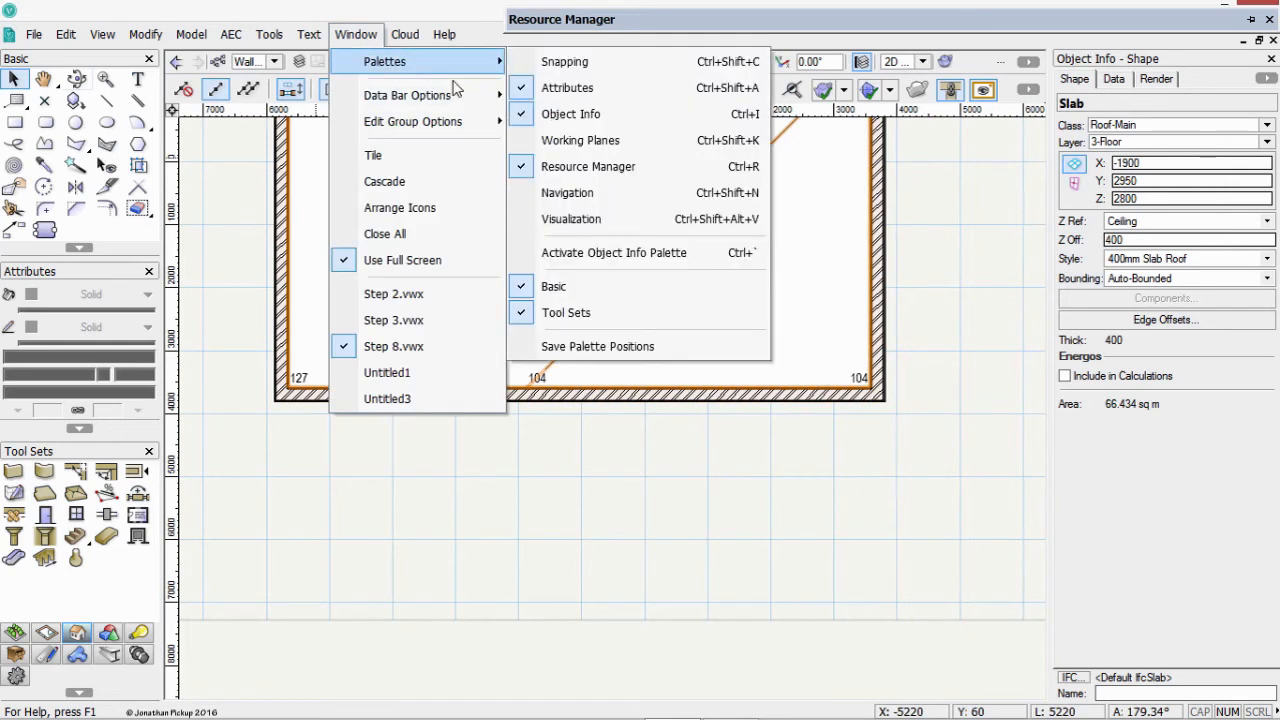
click(567, 193)
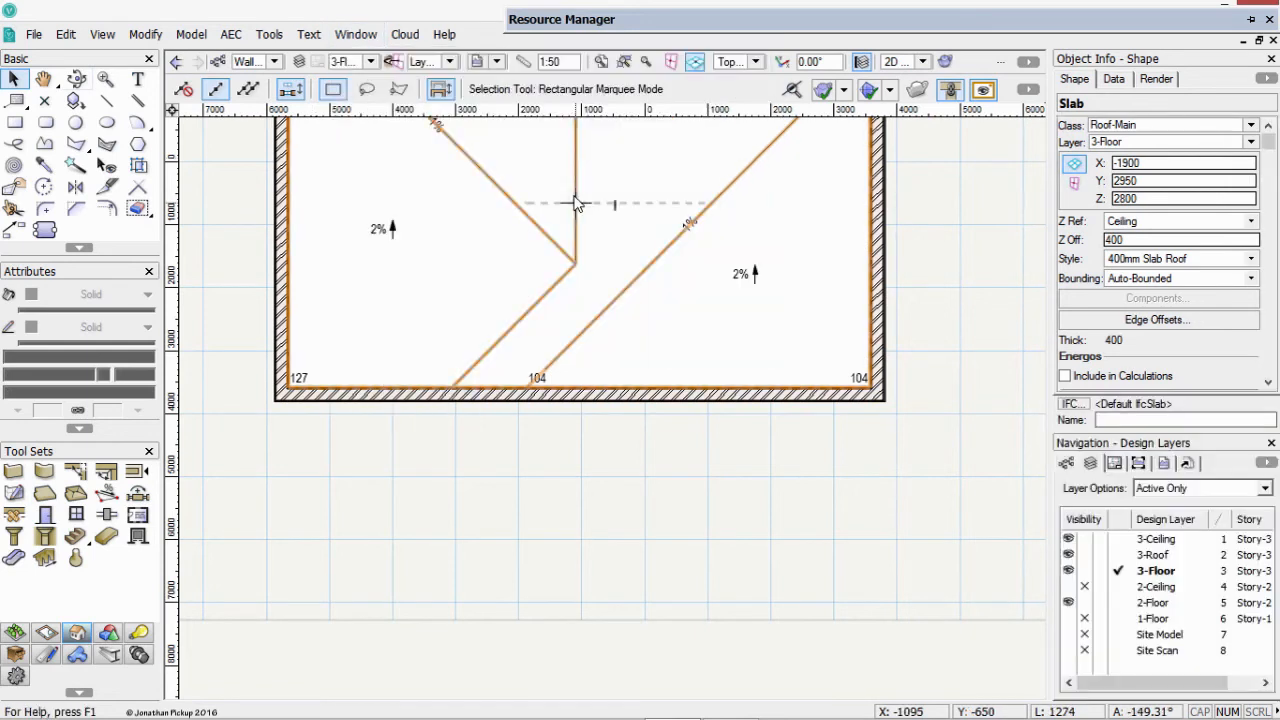
Hide the 3-Roof and 3-Ceiling design layers and set the layer options to Gray/Snap Others
click(1085, 602)
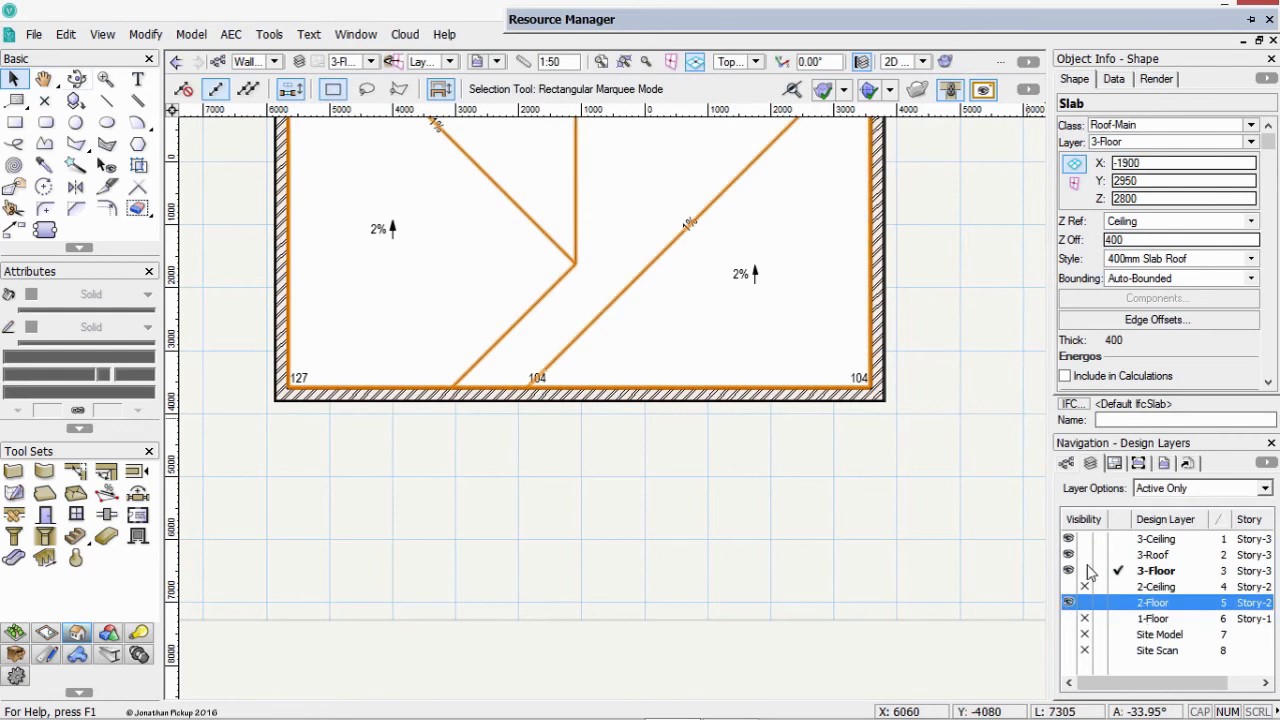
click(1085, 555)
click(1085, 539)
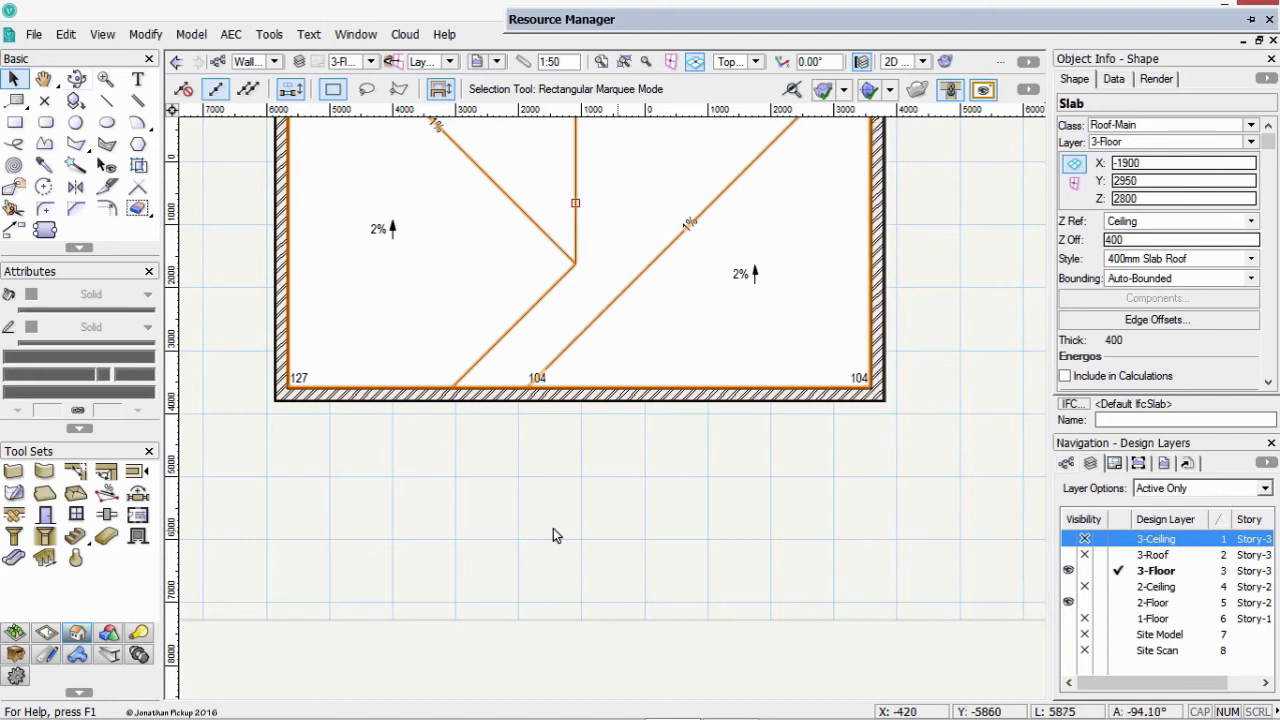
click(1193, 488)
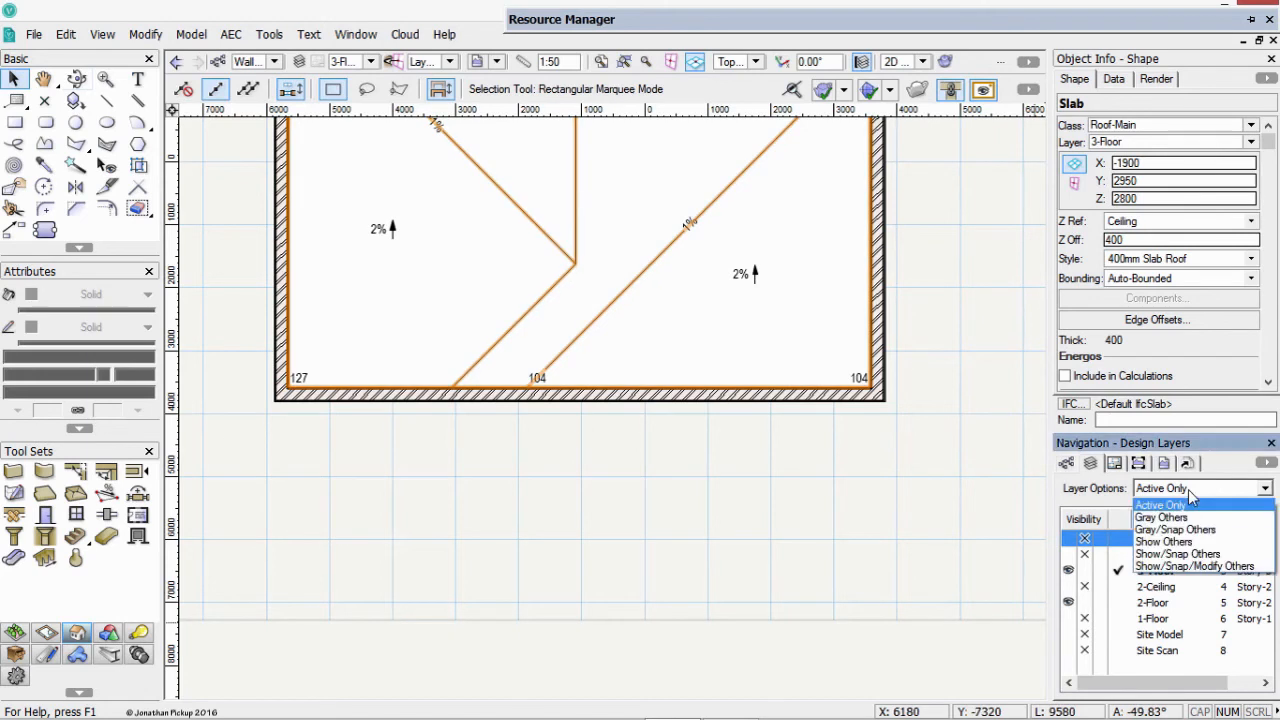
click(1187, 541)
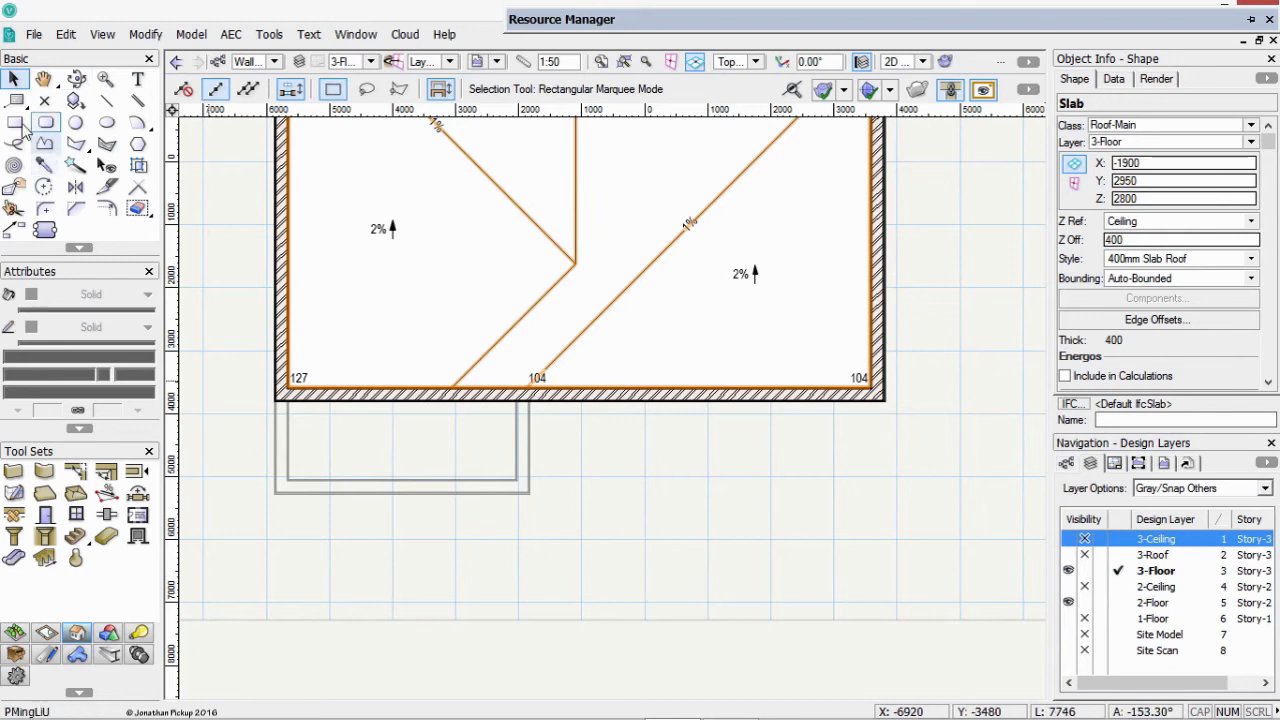
Draw a rectangular 400mm Slab Roof slab, 4060 by 1464 mm, over the greyed projecting room outside the lower-left wall
click(44, 493)
click(291, 91)
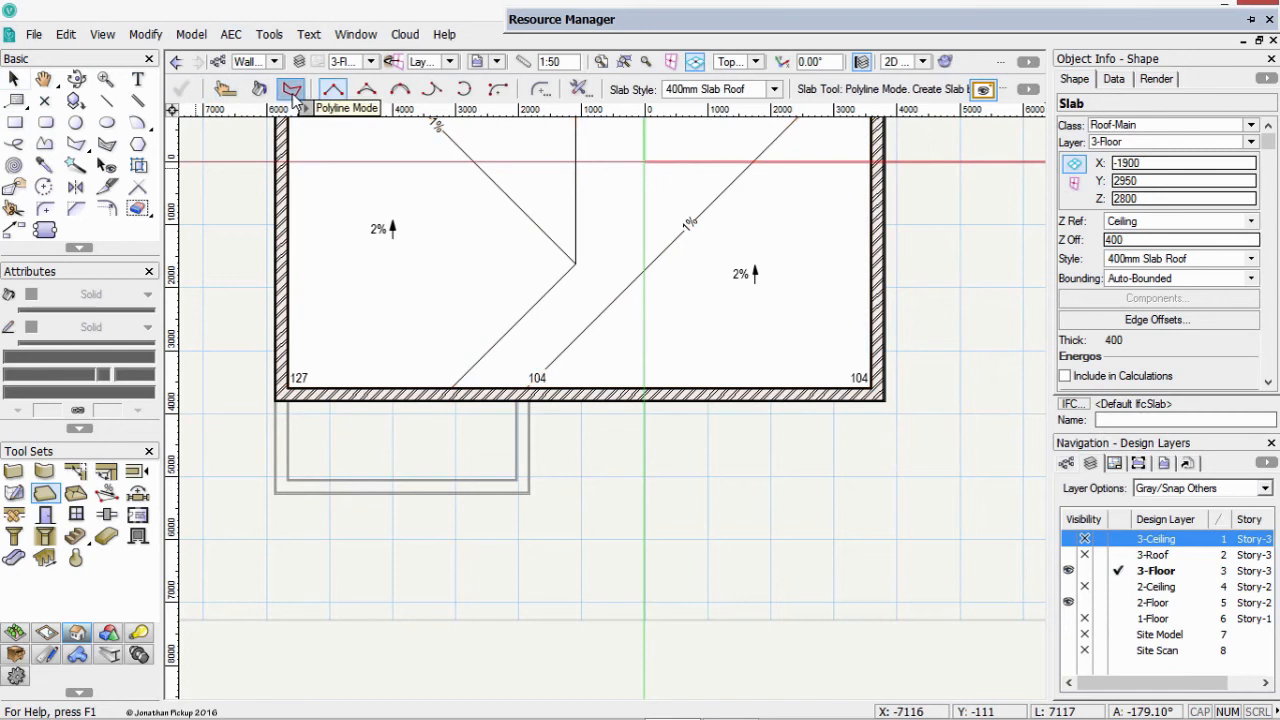
click(273, 402)
click(530, 402)
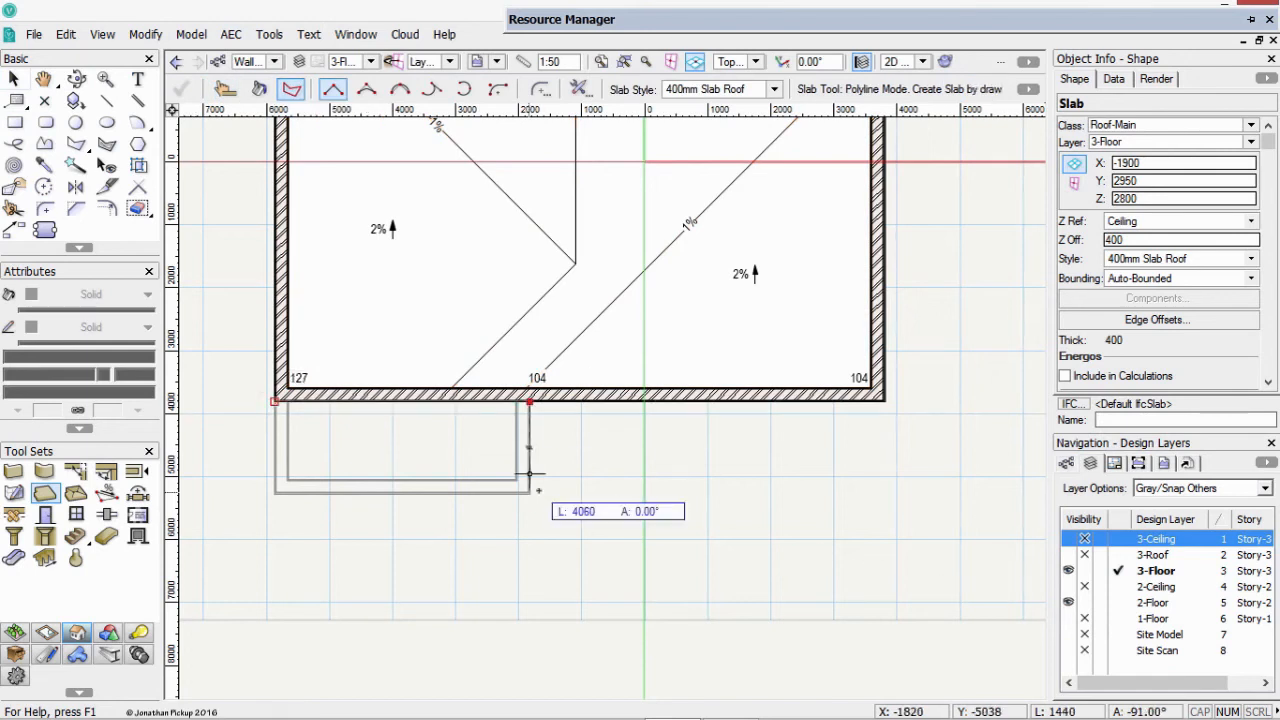
click(530, 494)
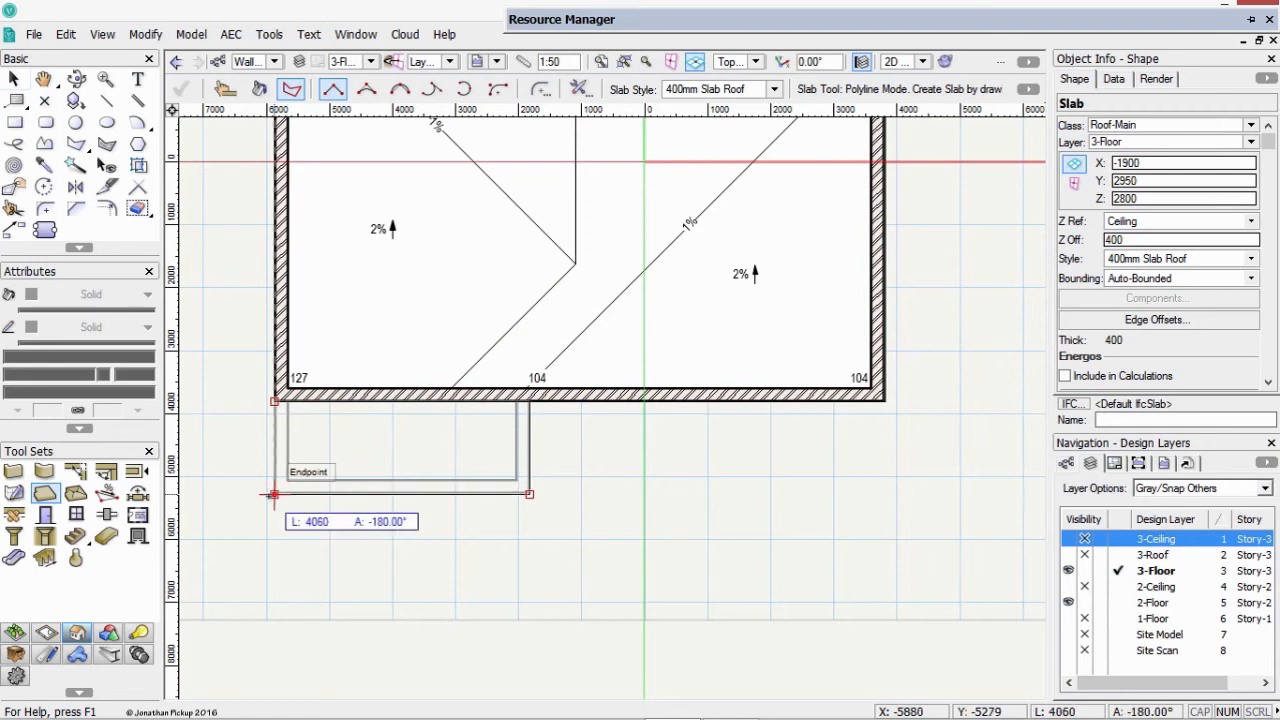
click(273, 494)
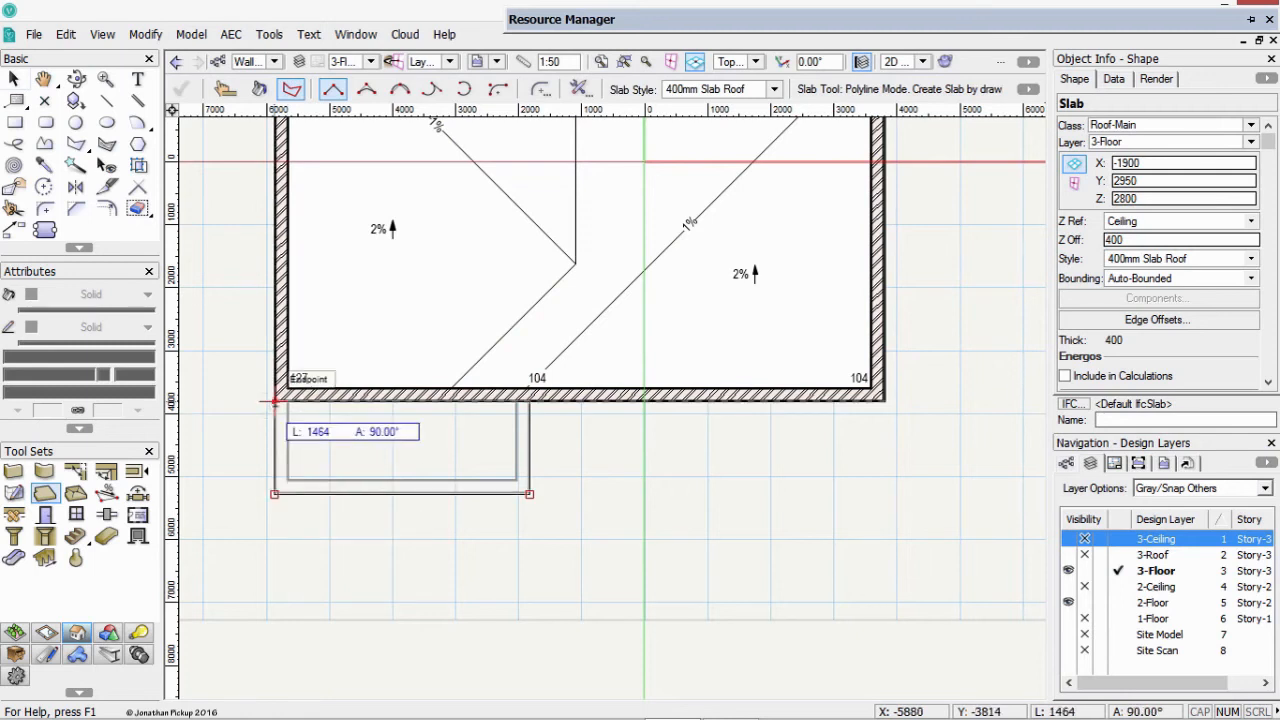
key(BackSpace)
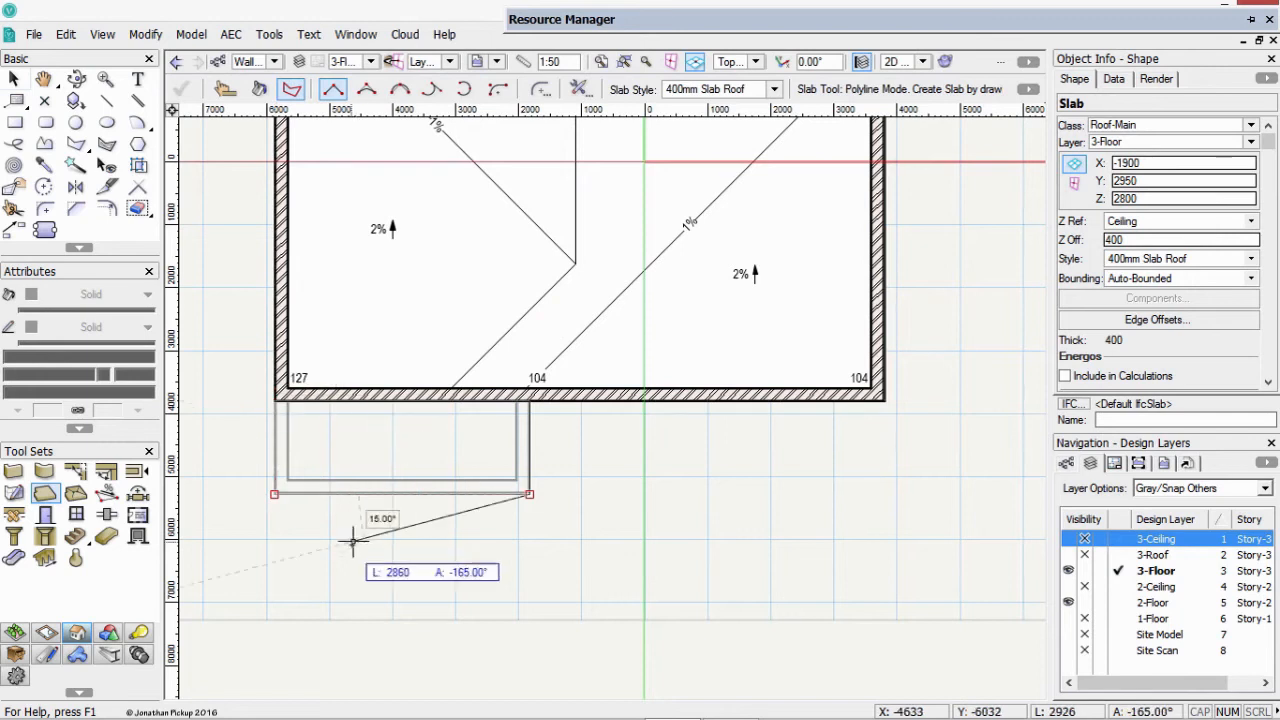
double_click(317, 495)
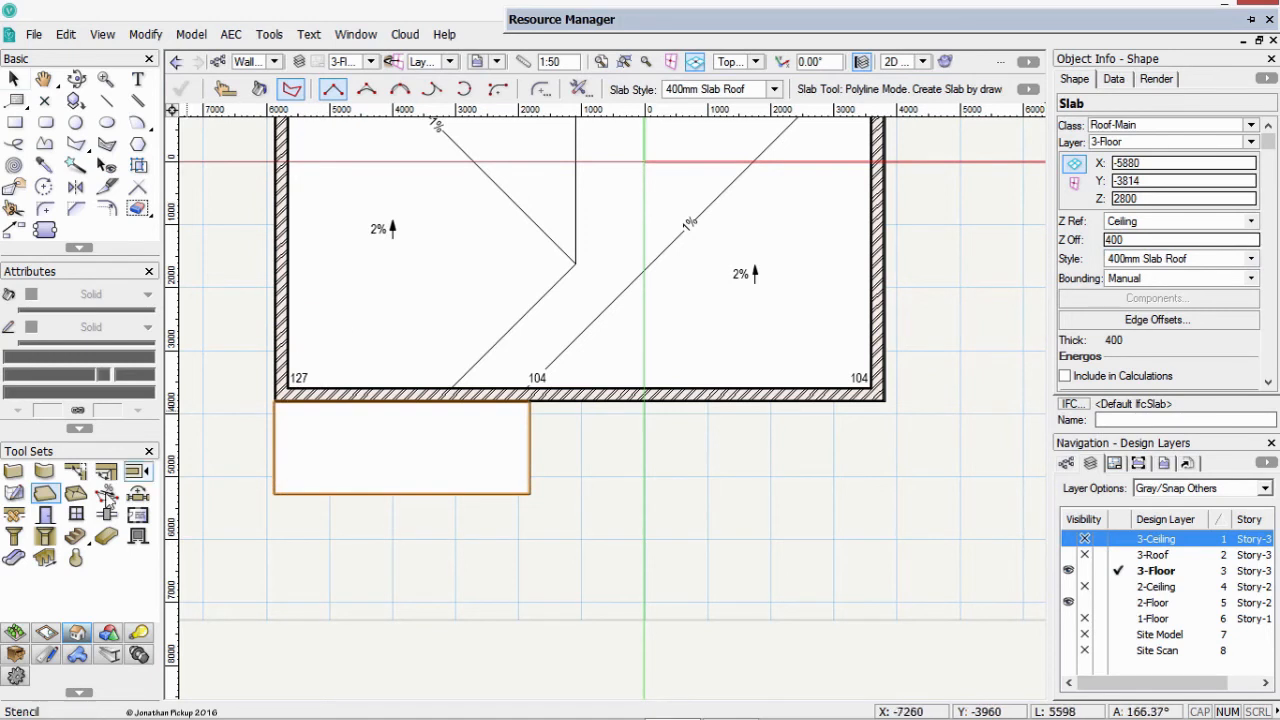
Accept the existing slab drainage settings and place a drain in the new slab's upper-left corner beside the wall
click(75, 493)
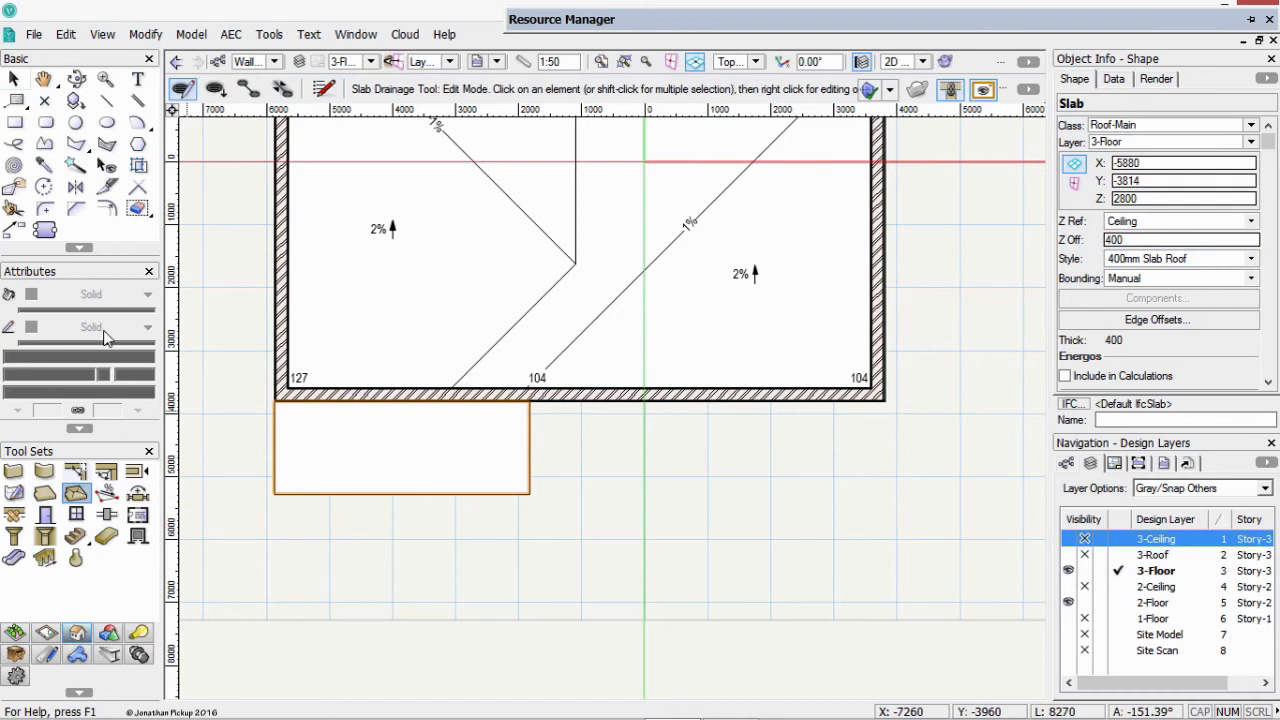
click(325, 89)
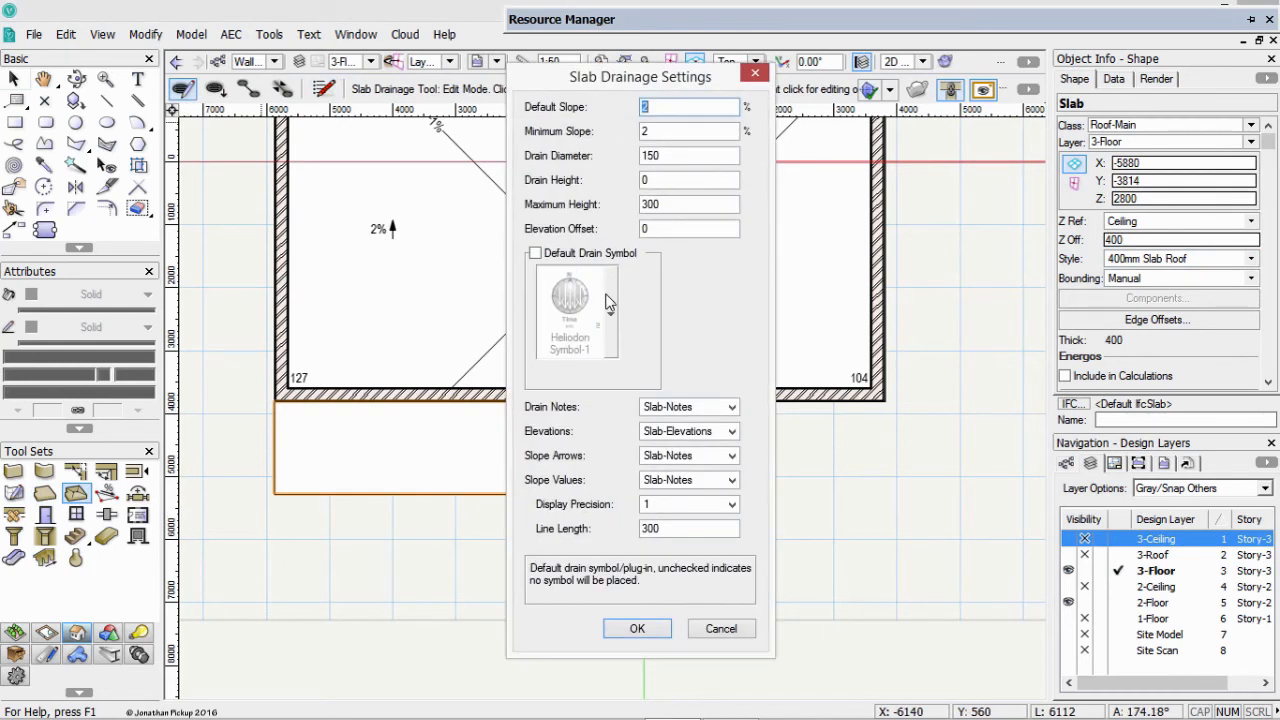
key(Return)
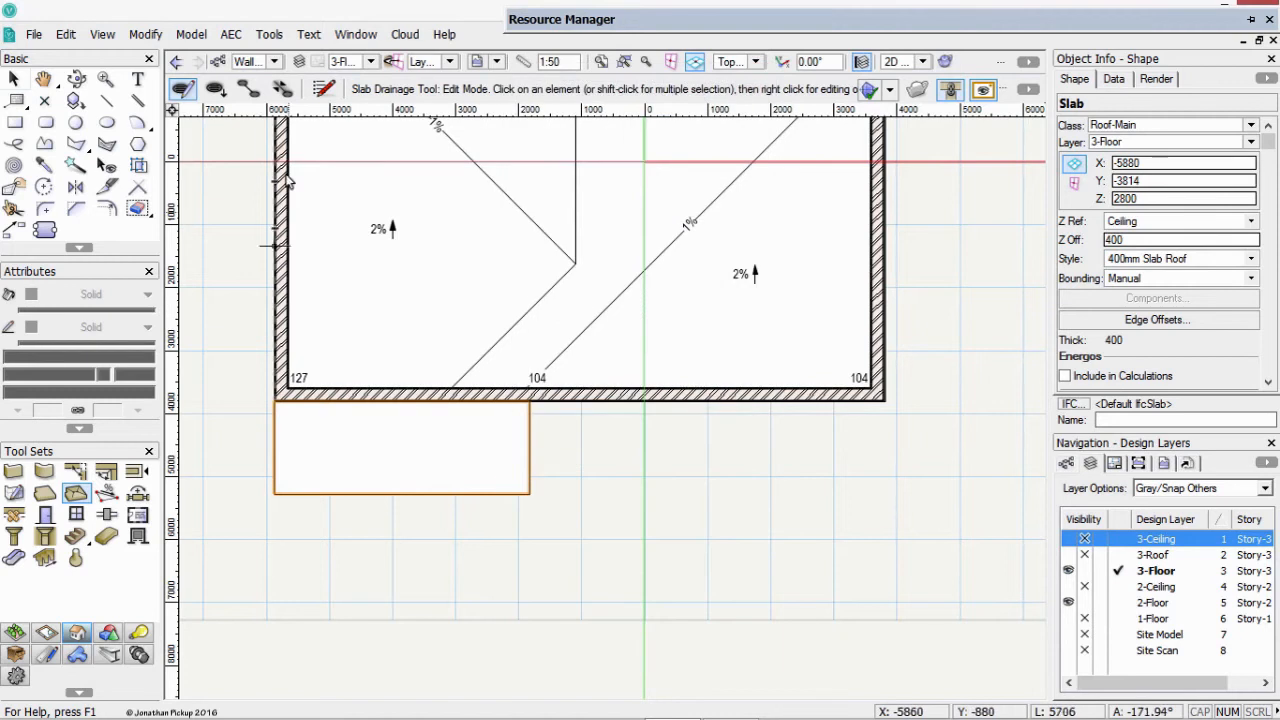
click(216, 89)
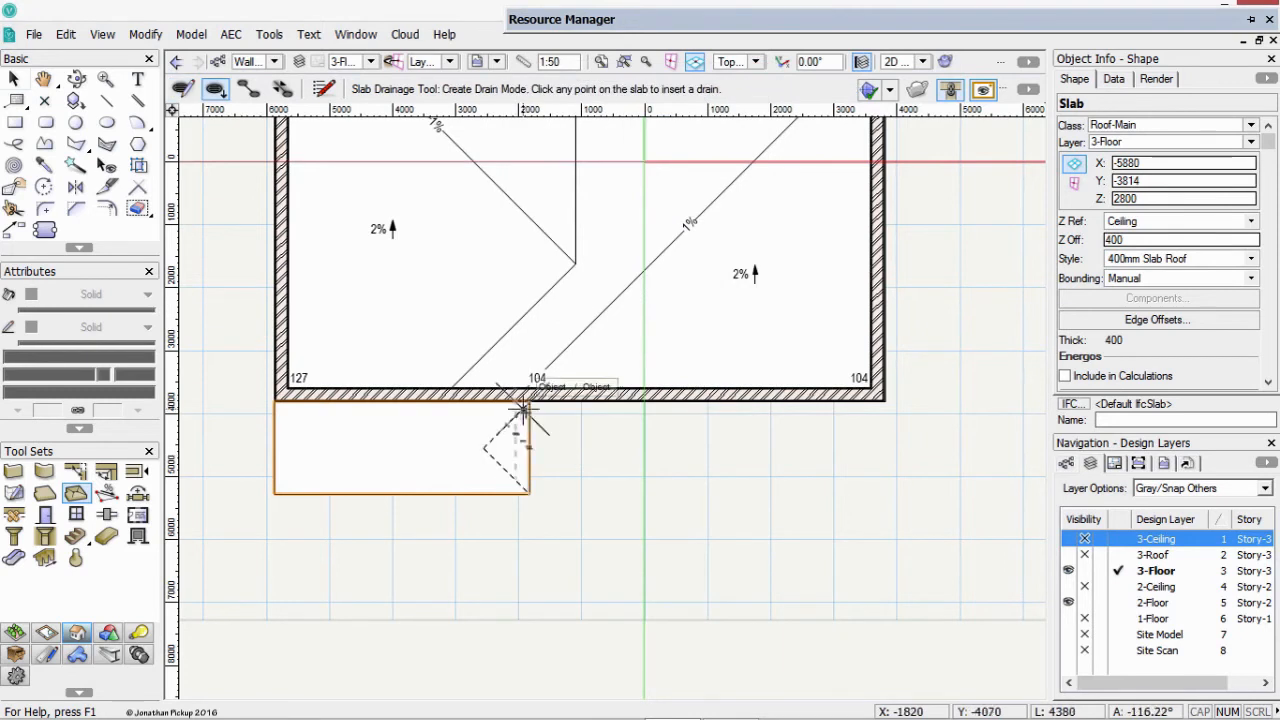
scroll(520, 410, up, 3)
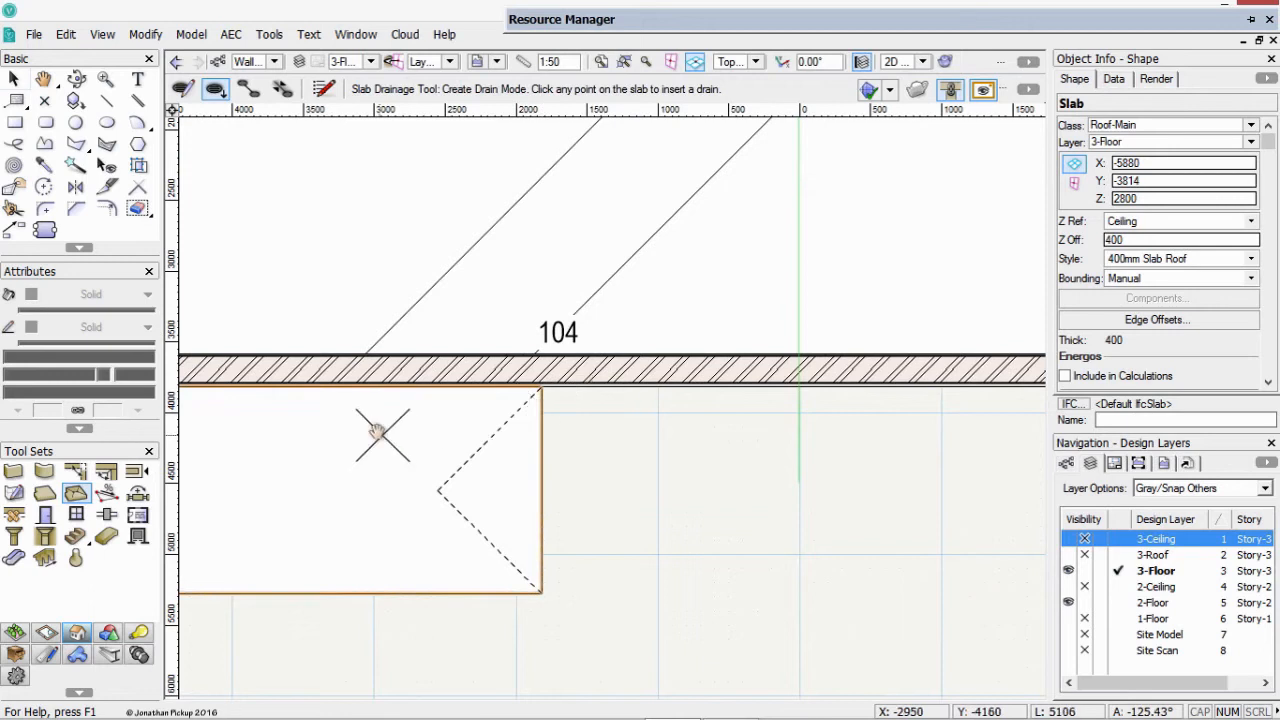
middle_drag(377, 431, 612, 461)
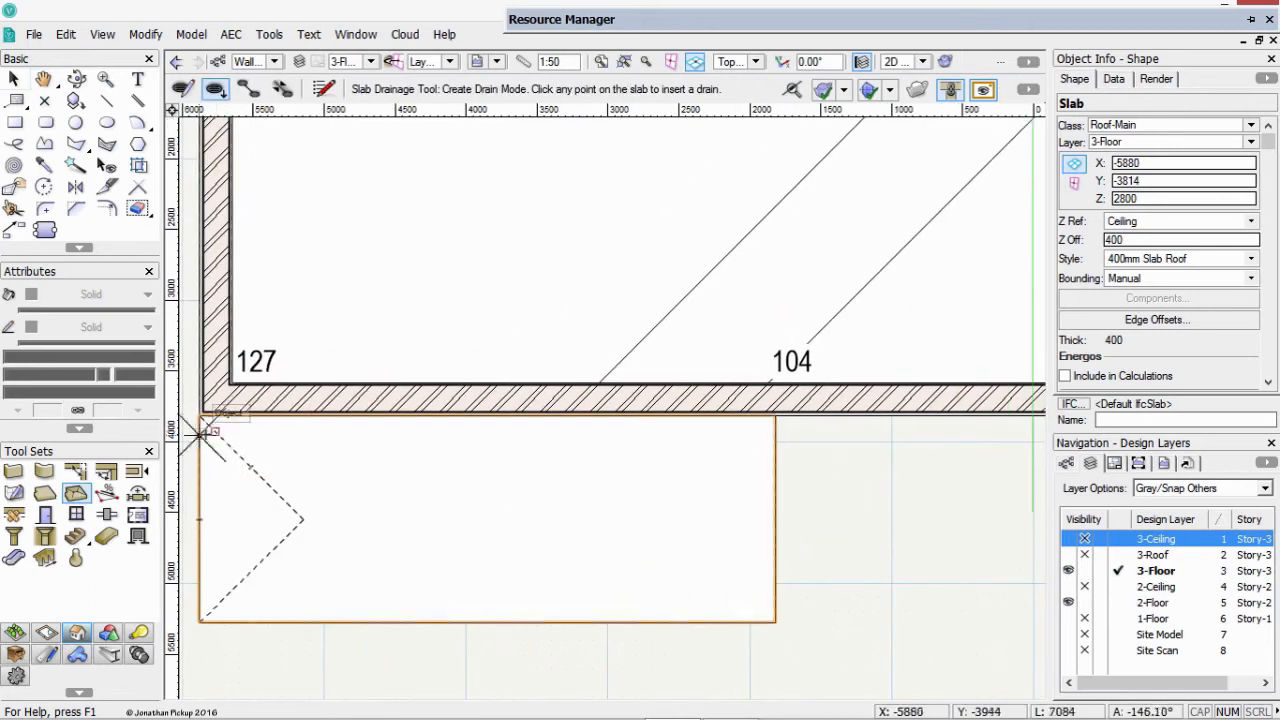
click(213, 432)
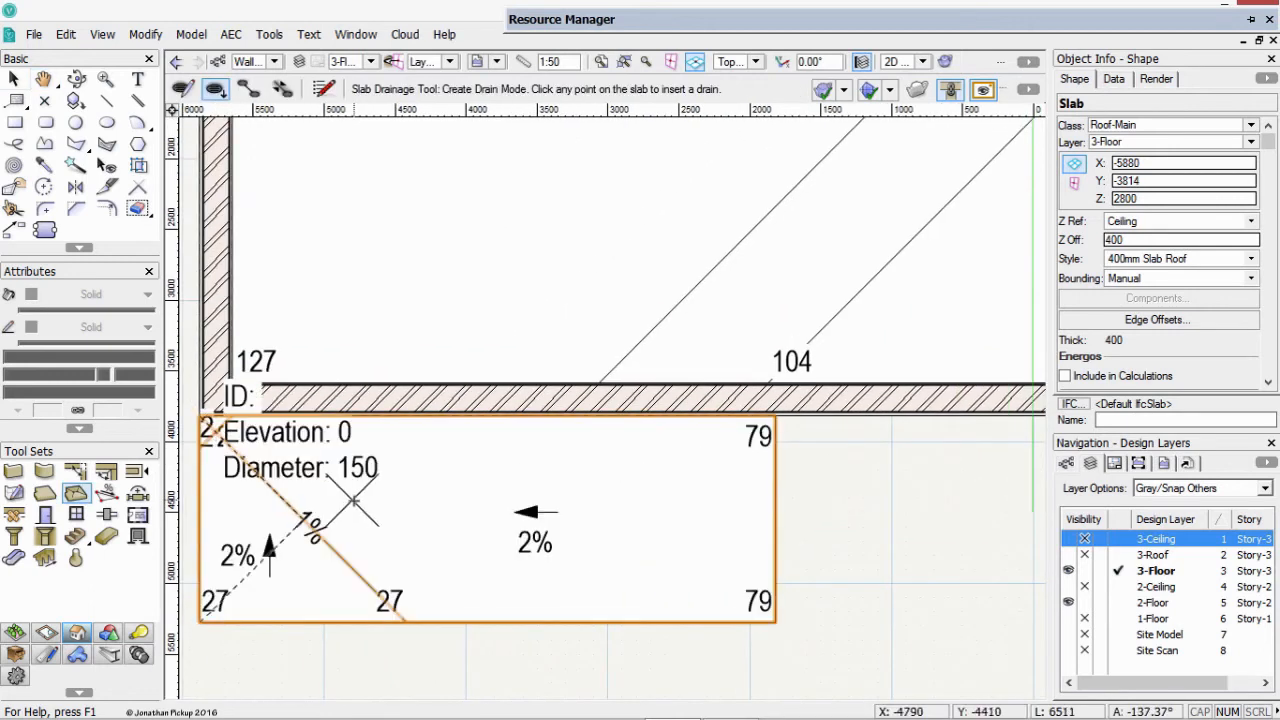
Inspect the small roof slab in 3D, reassign it to the 2-Floor layer and make that layer active
scroll(340, 500, down, 3)
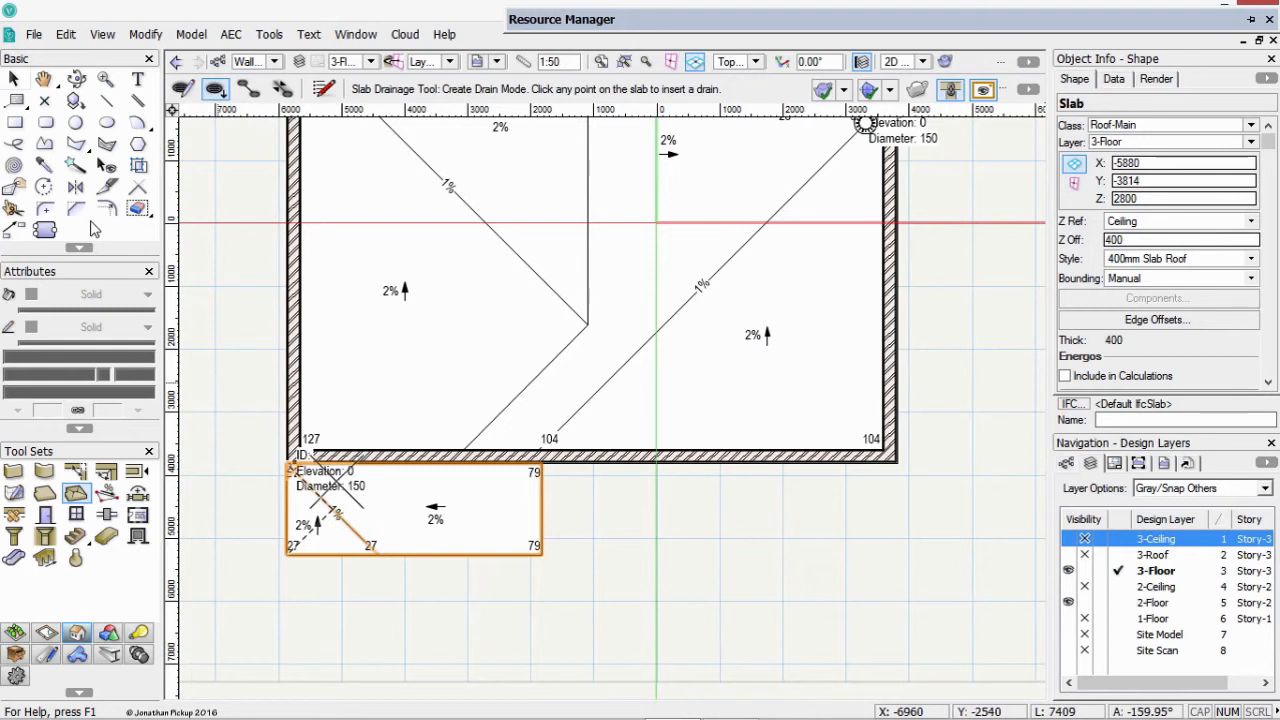
click(75, 78)
drag(326, 502, 566, 500)
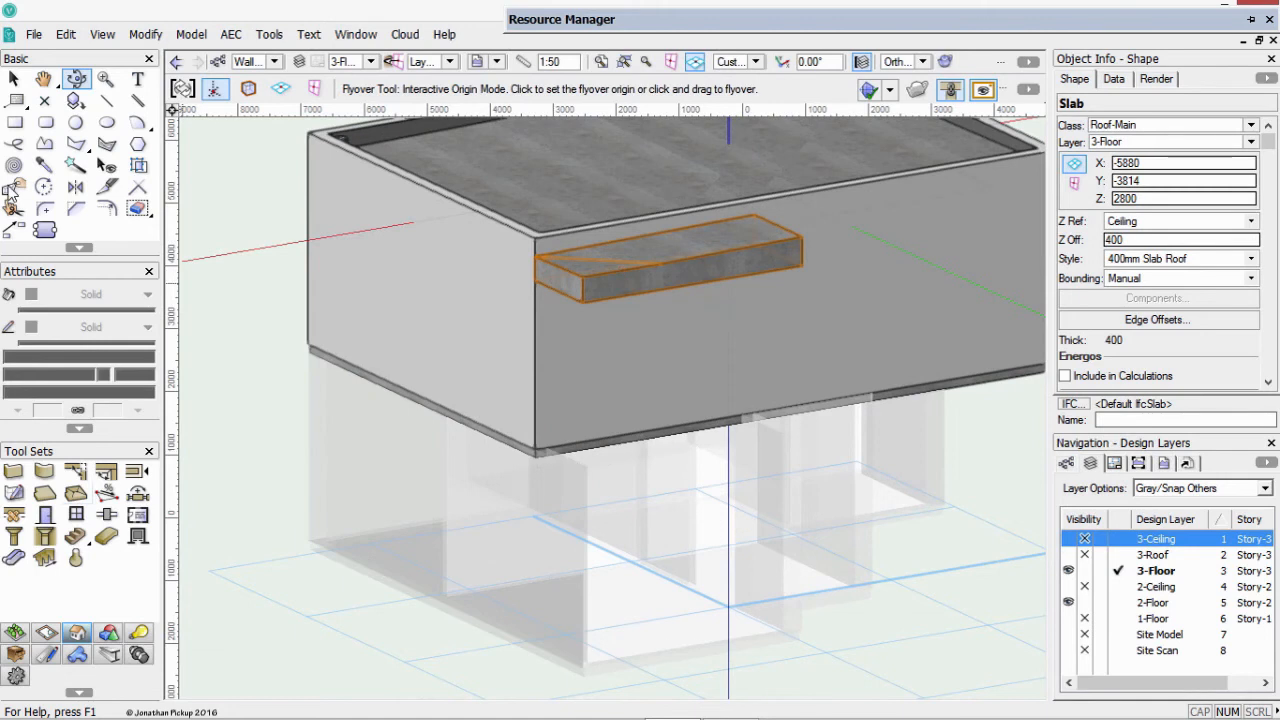
click(13, 78)
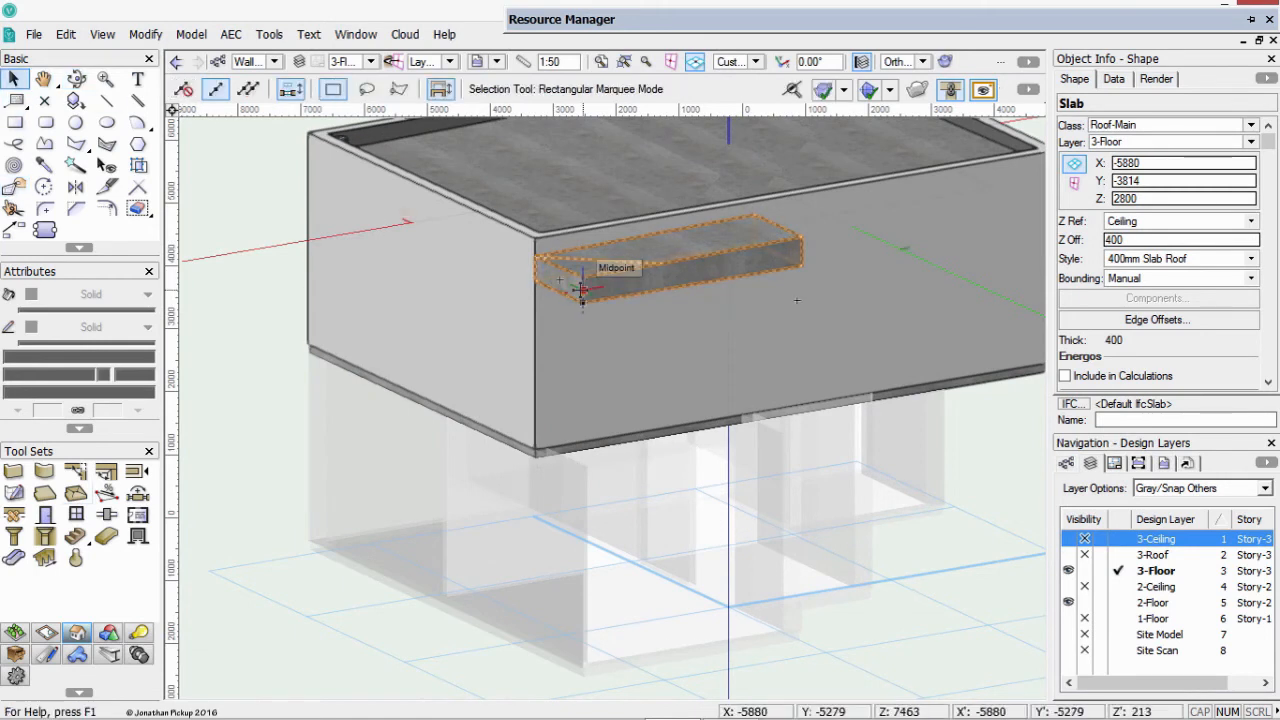
click(1250, 143)
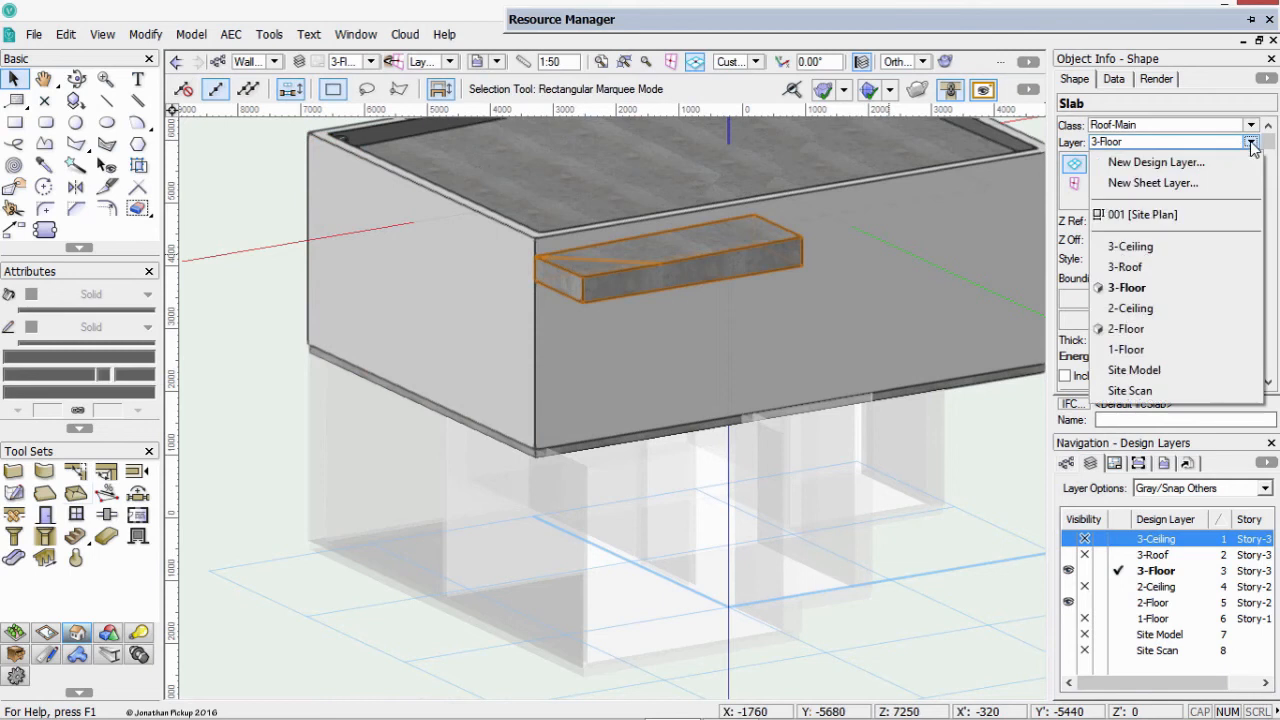
click(1187, 325)
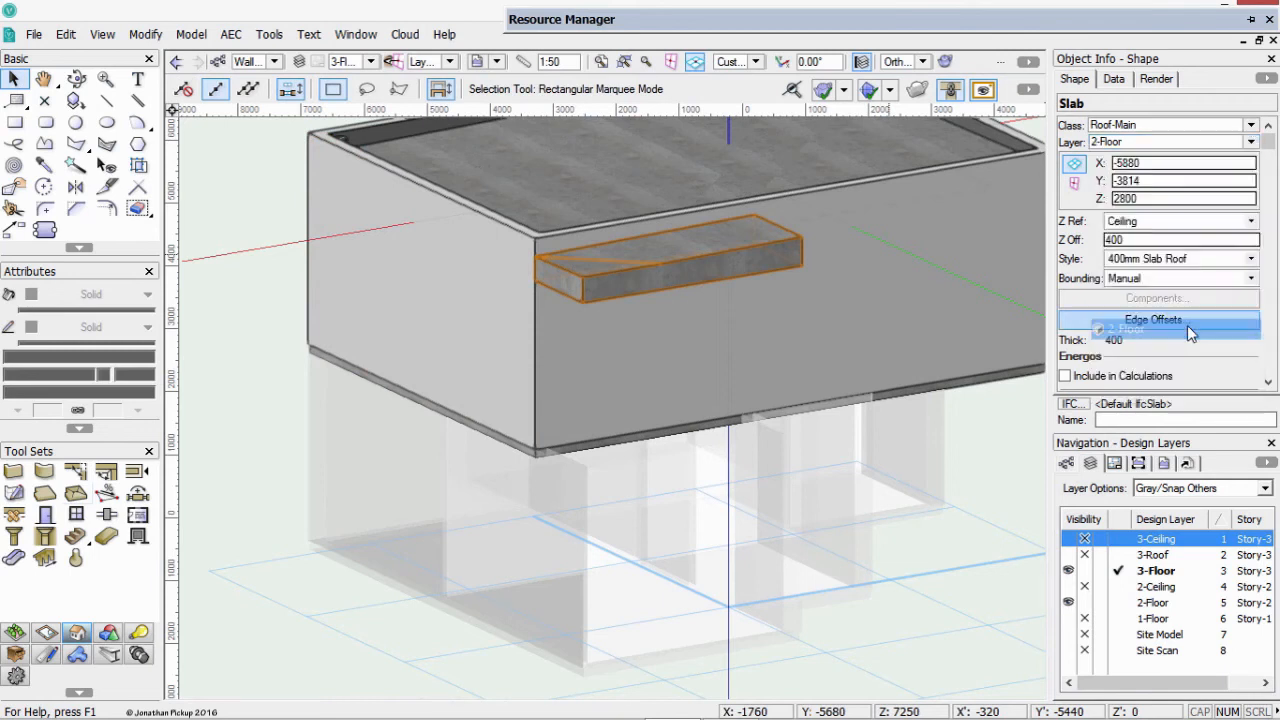
scroll(586, 450, up, 5)
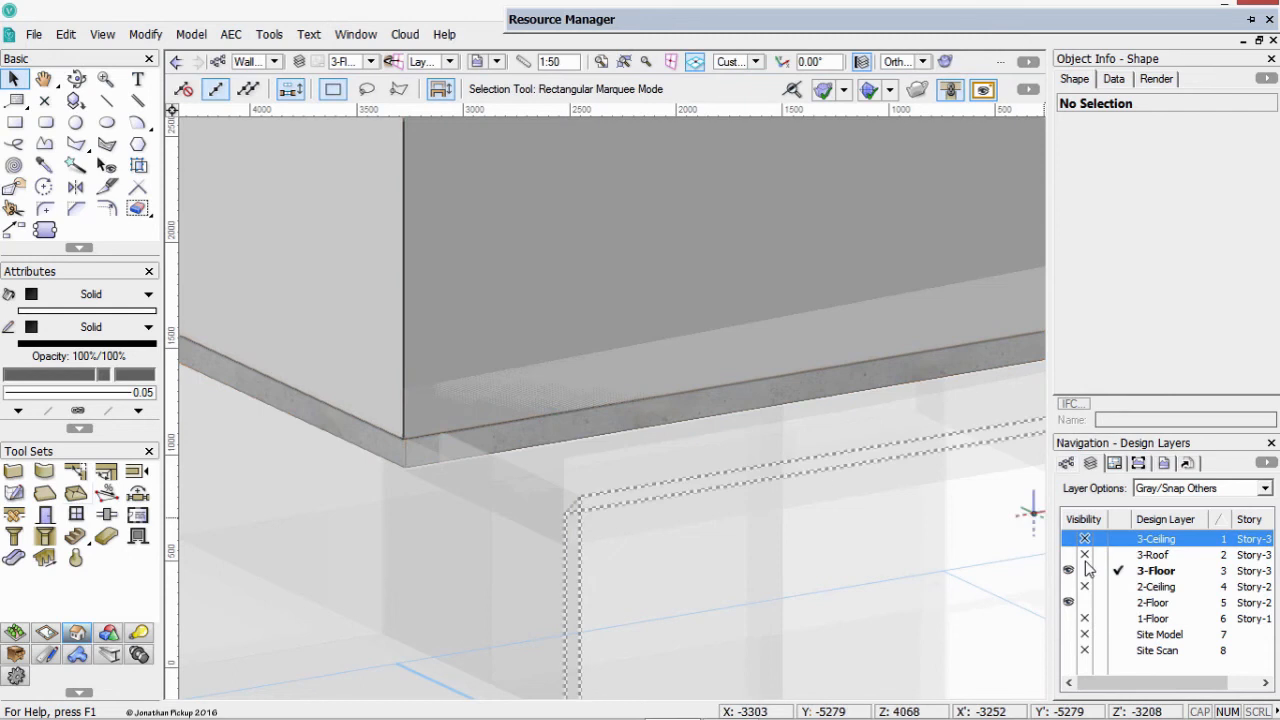
click(1119, 603)
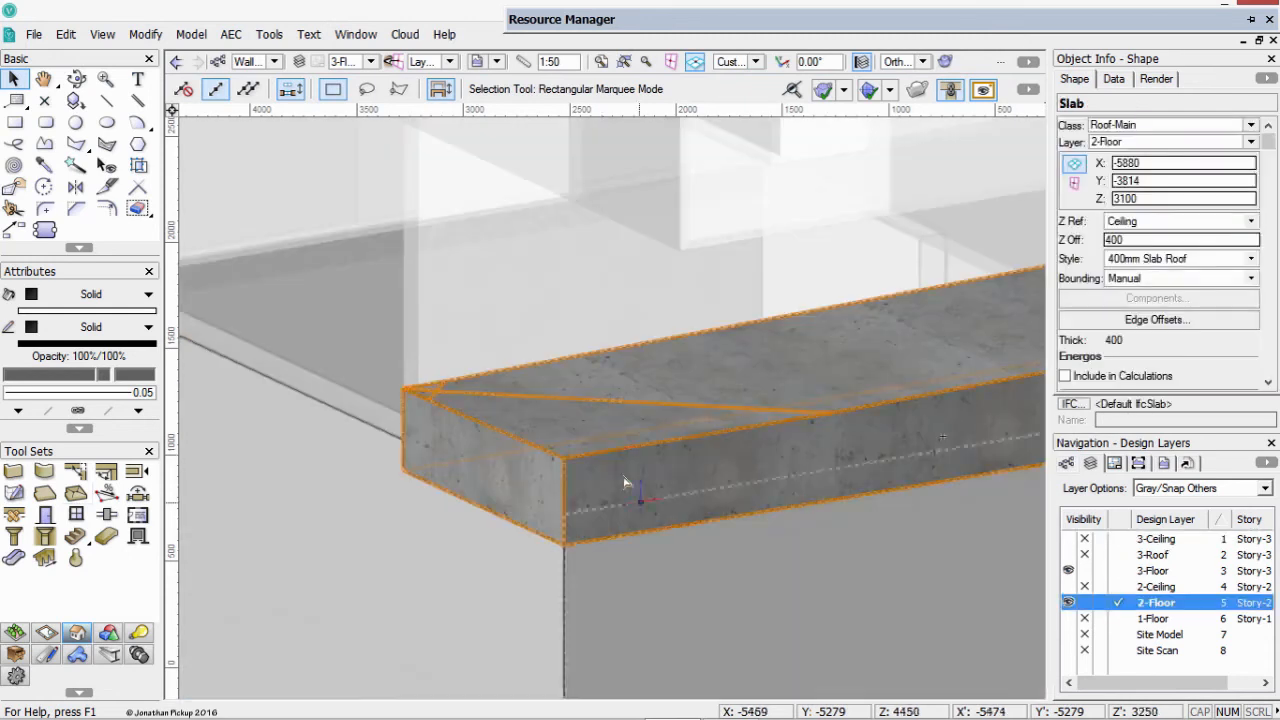
Replace the small slab's style with 150mm Slab - Floor, keeping every replacement option enabled
click(1249, 260)
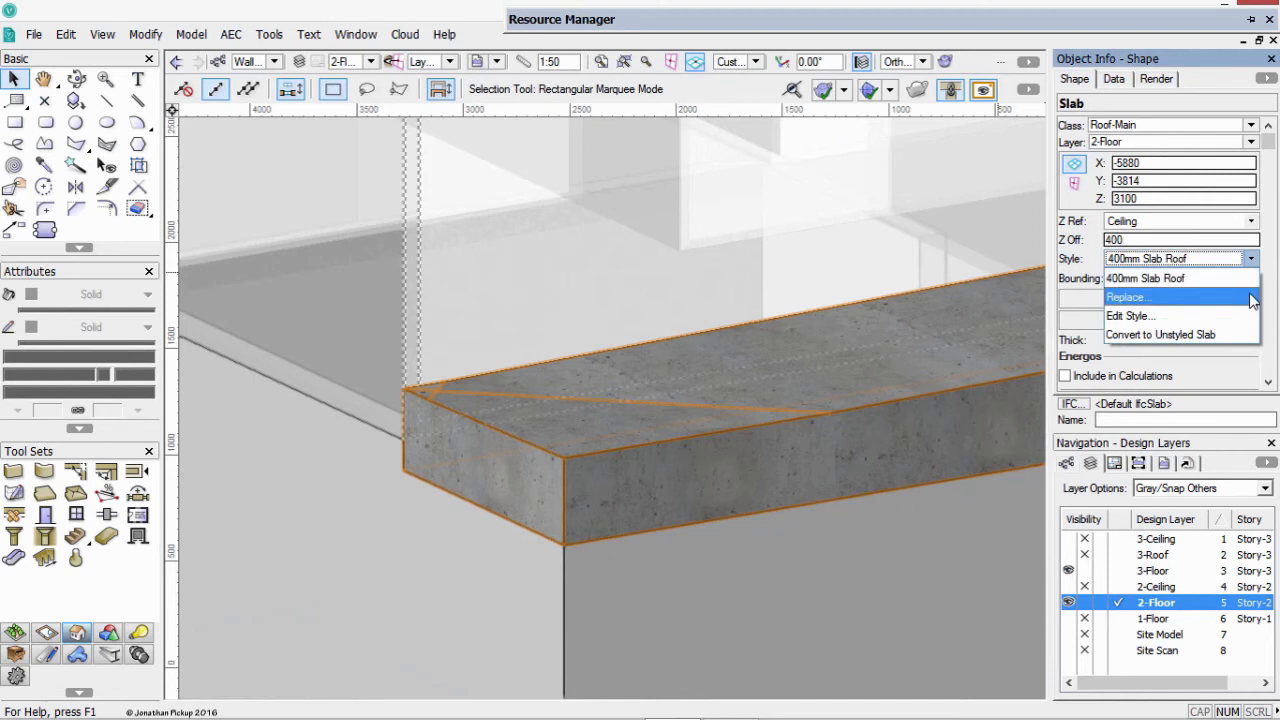
click(1219, 300)
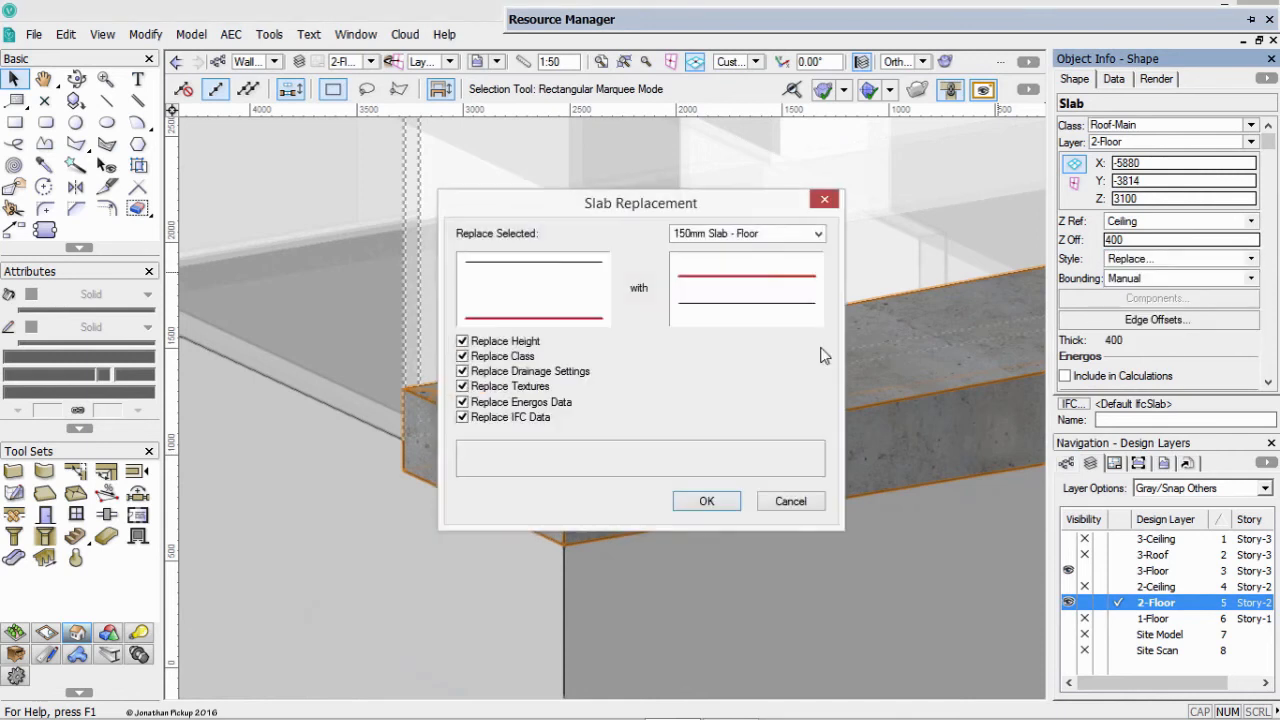
click(707, 501)
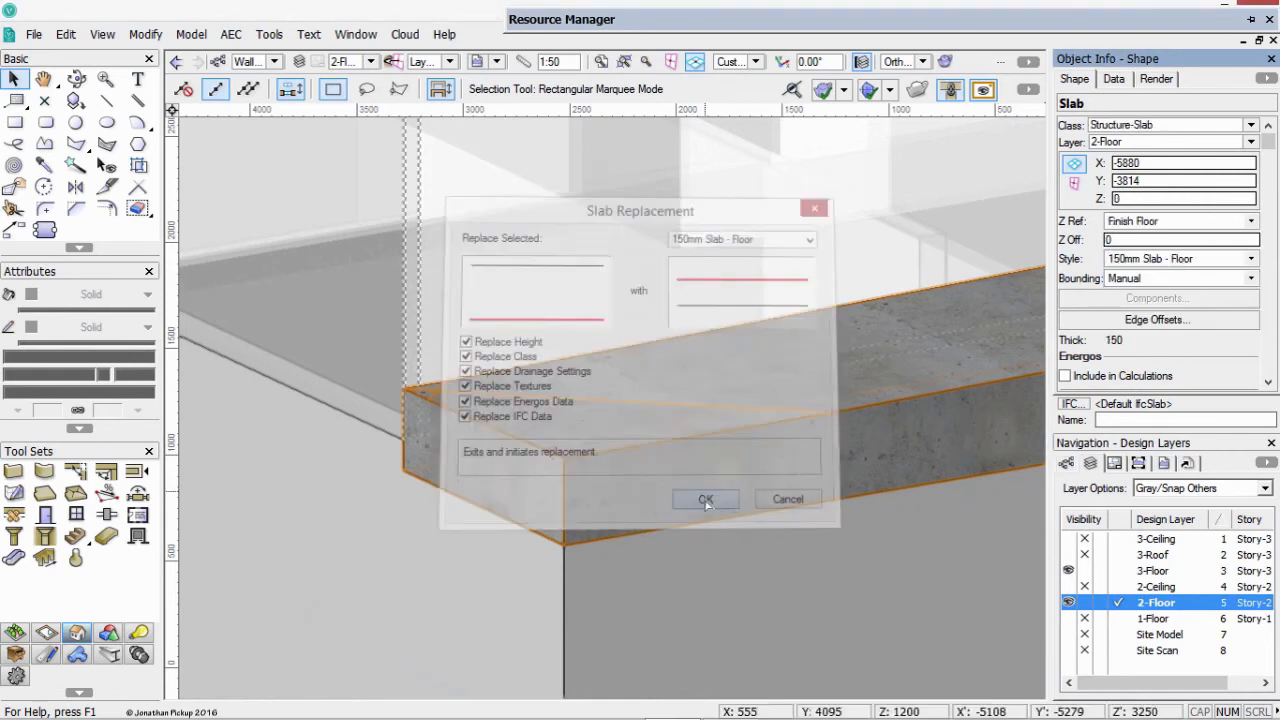
Reassign the small roof slab over the projecting room to the 3-Floor layer and make that layer active
scroll(795, 441, down, 2)
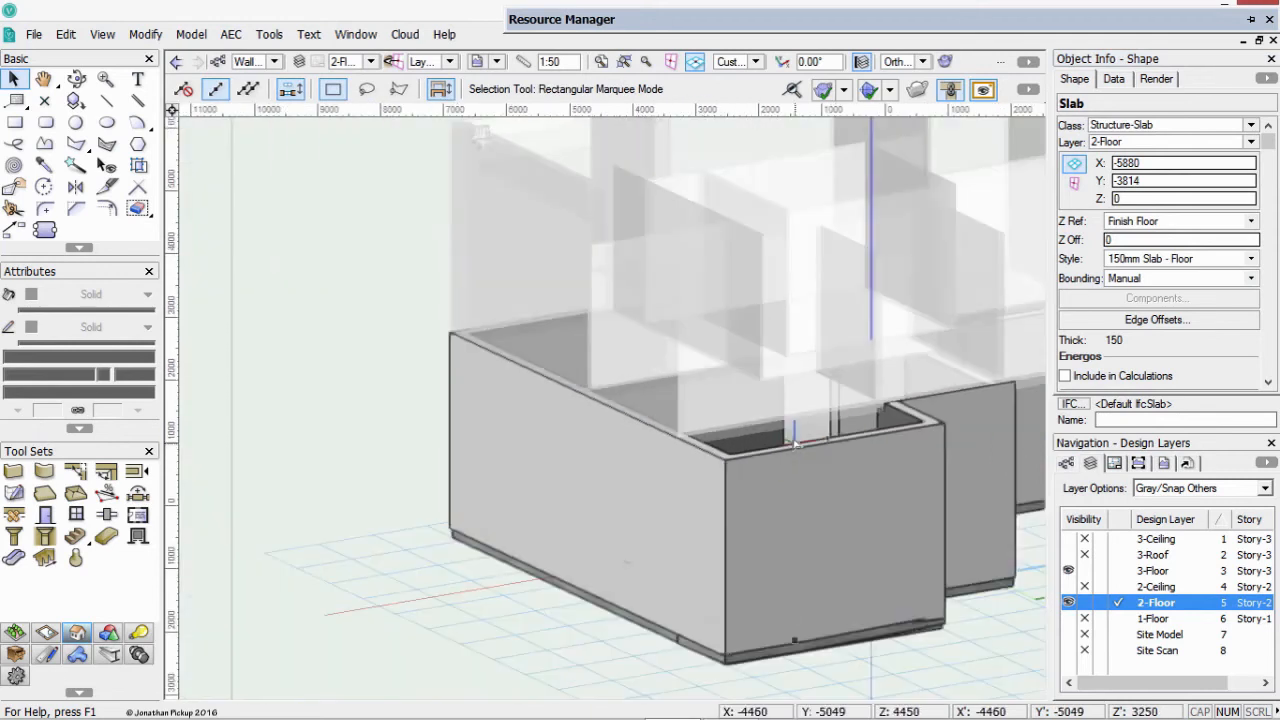
click(77, 80)
drag(747, 356, 614, 414)
key(x)
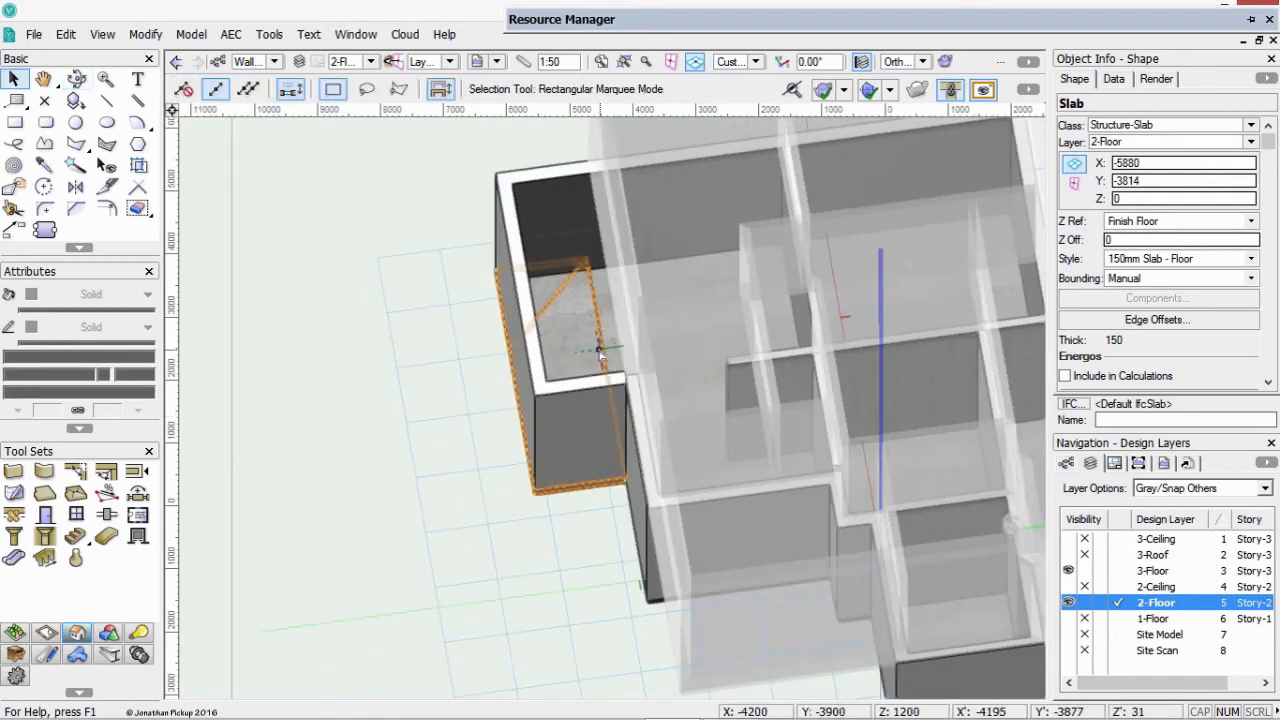
drag(1155, 243, 1081, 240)
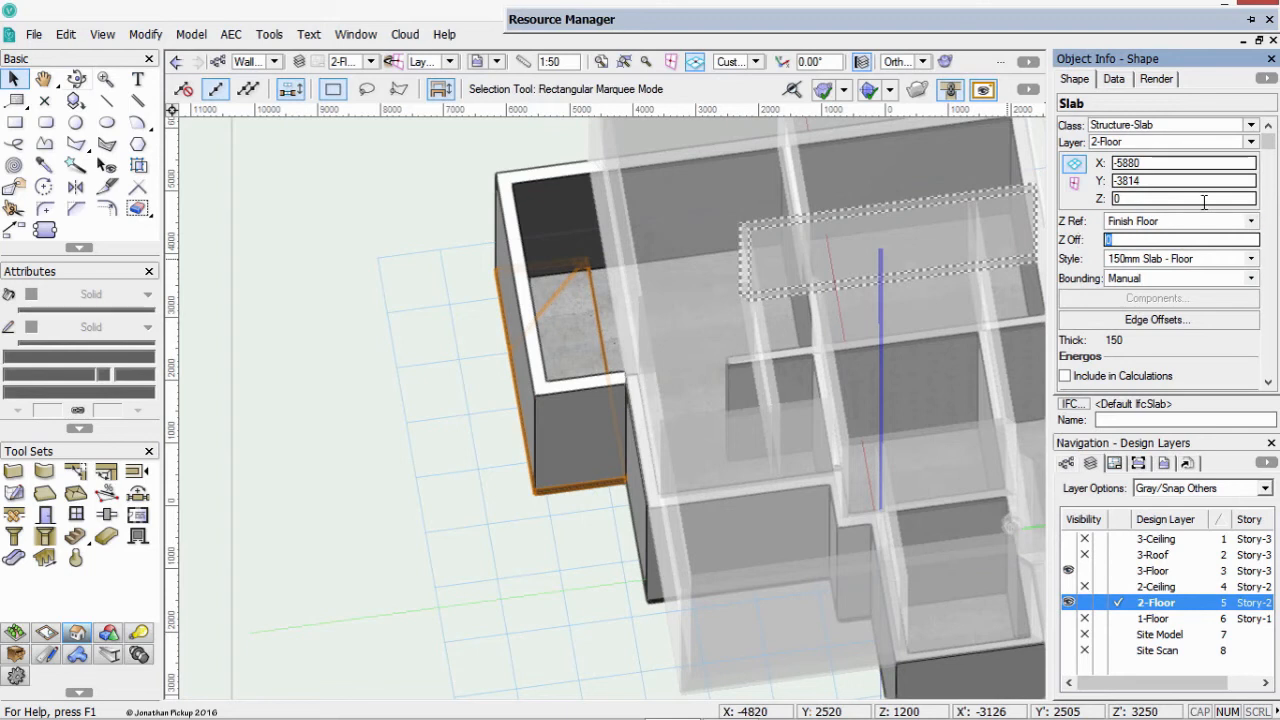
key(Return)
click(1251, 143)
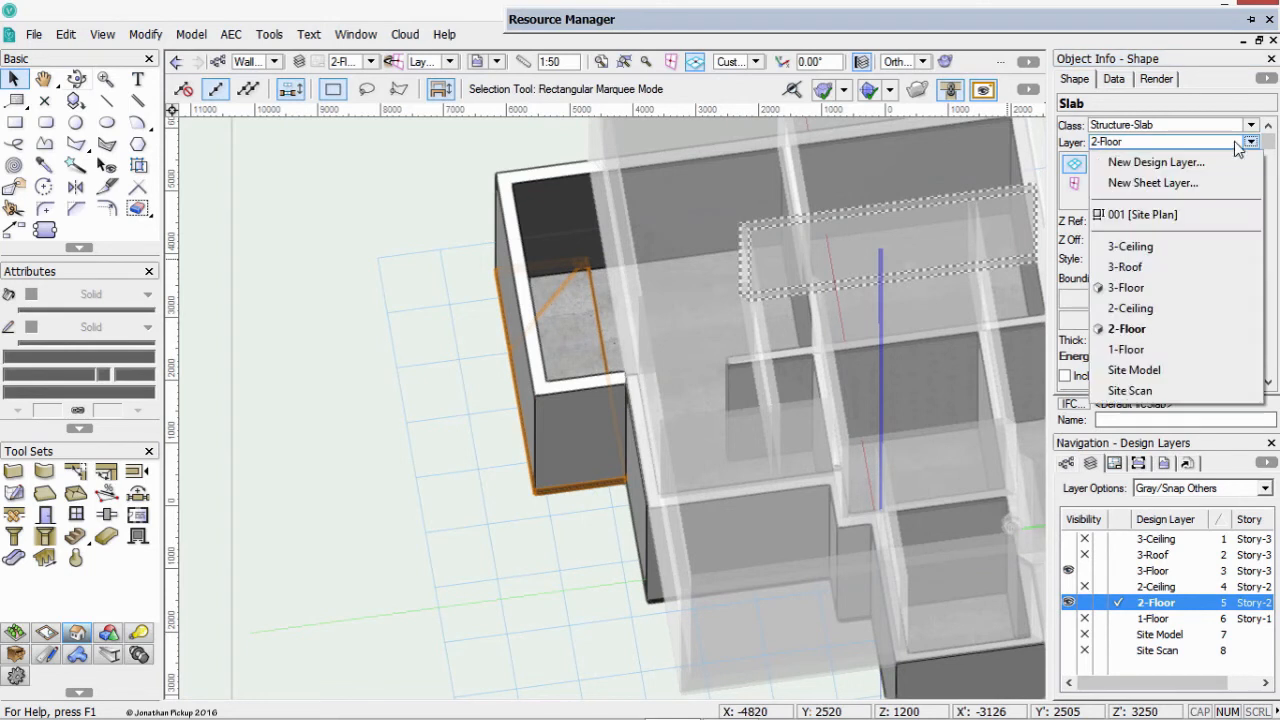
click(1130, 286)
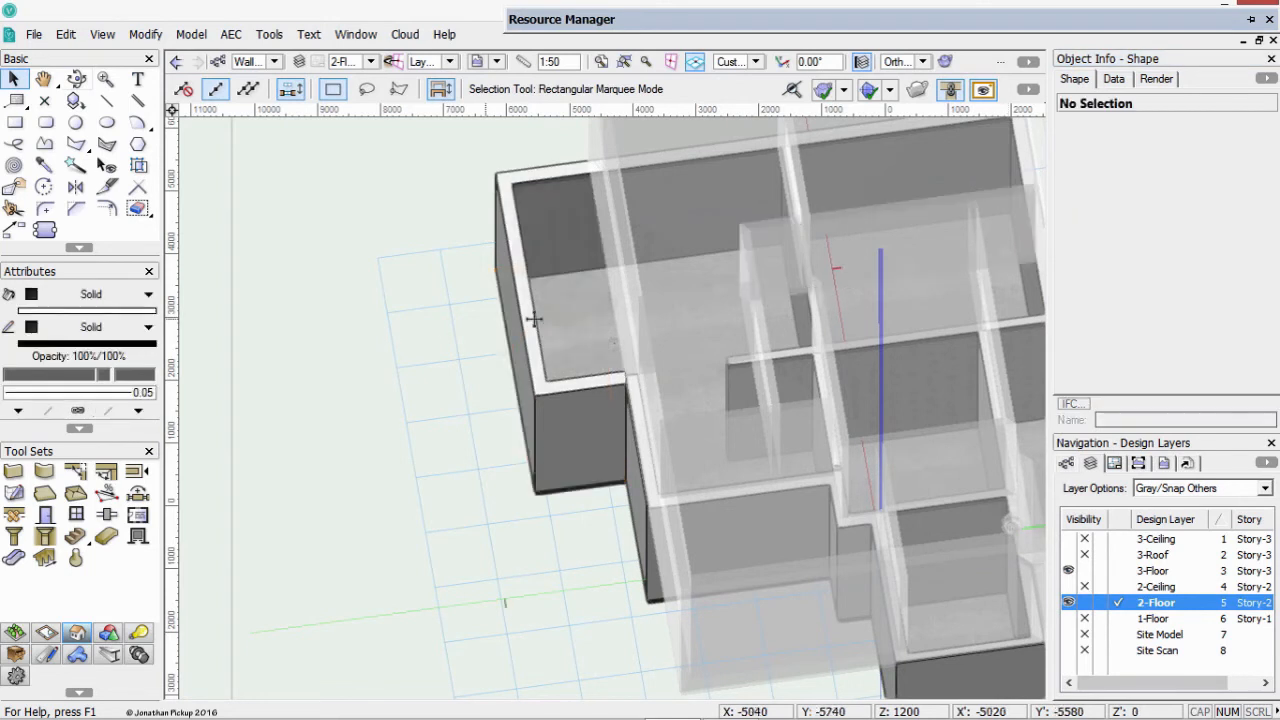
scroll(541, 312, up, 1)
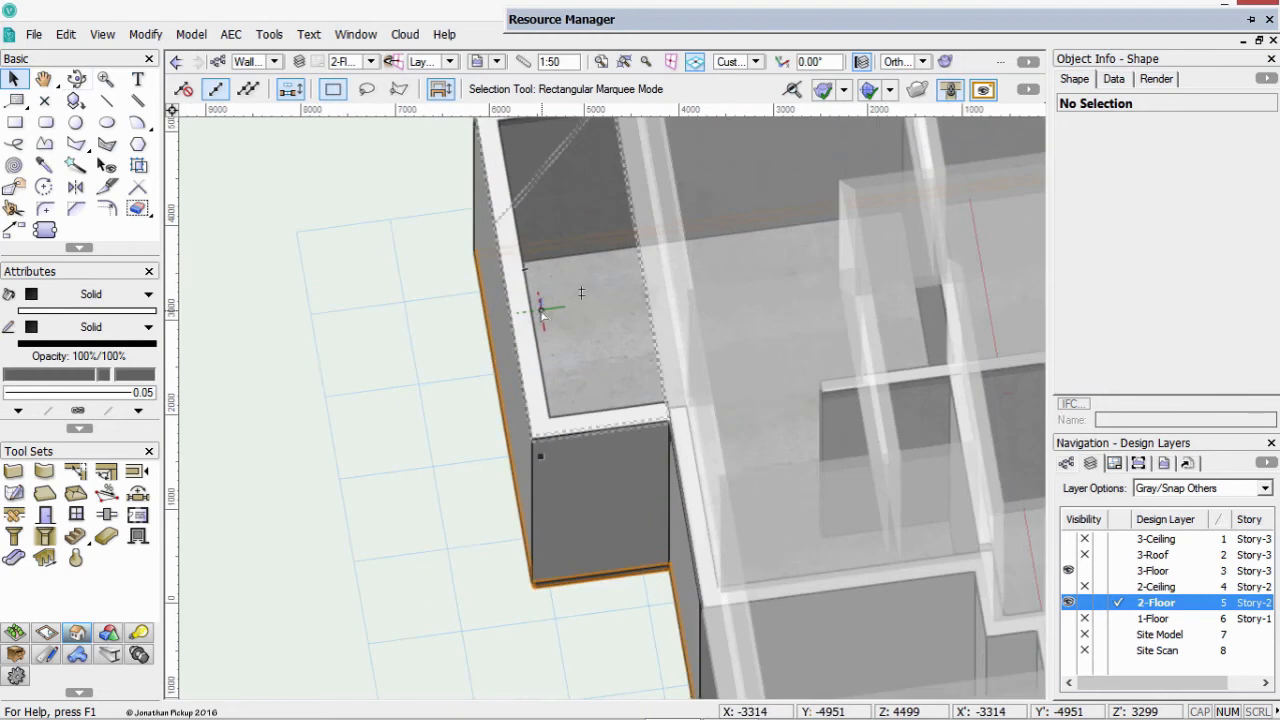
click(1118, 571)
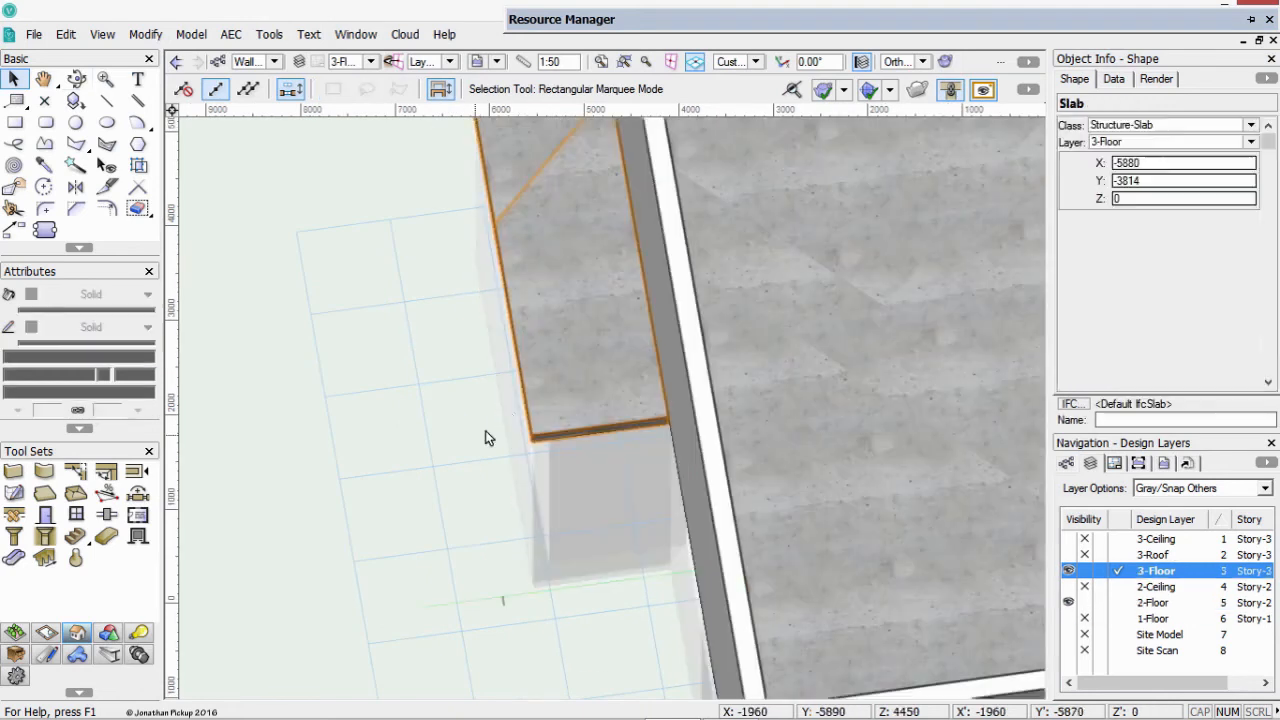
drag(475, 437, 517, 423)
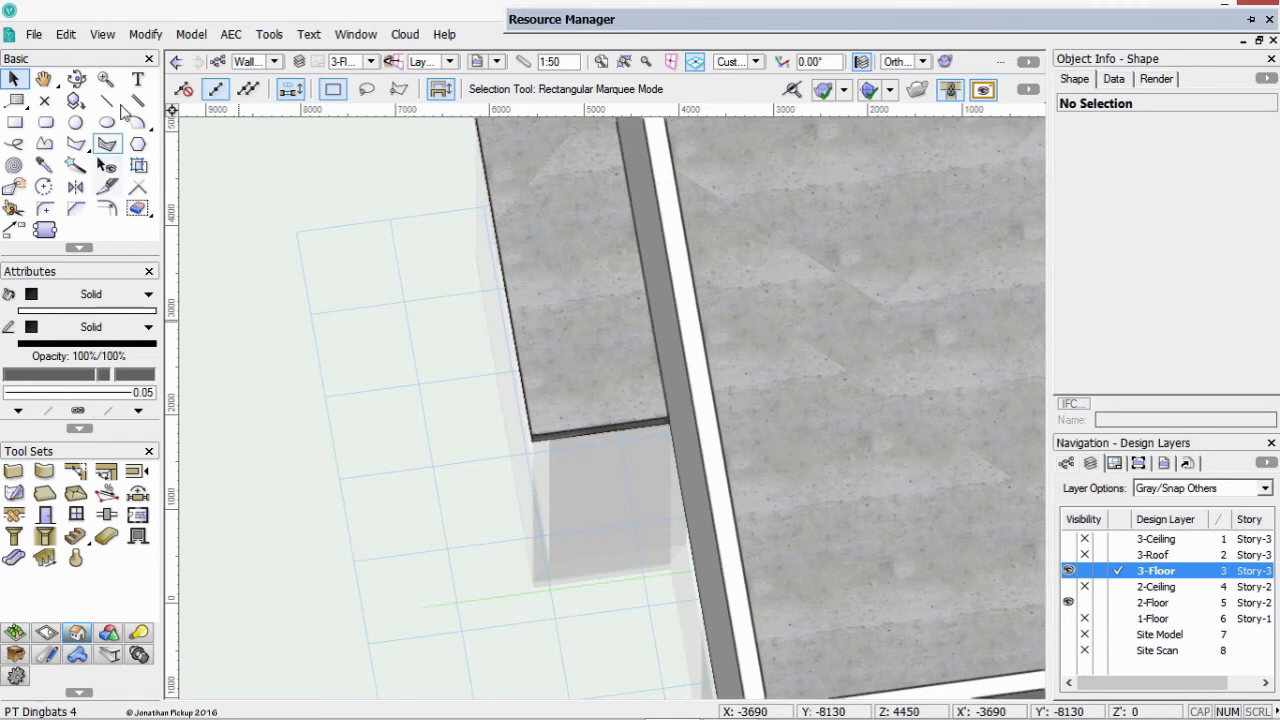
Set the small slab's height reference to Top of Verandah
click(76, 78)
drag(607, 411, 668, 352)
key(x)
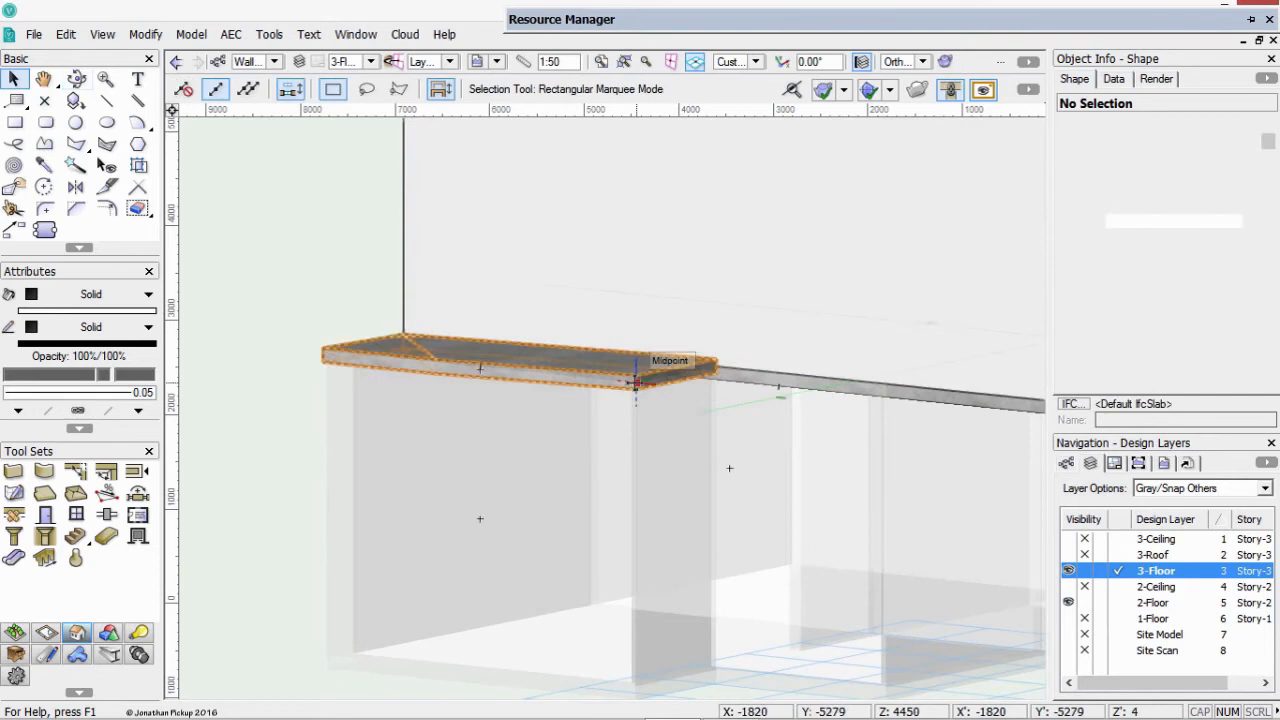
click(672, 362)
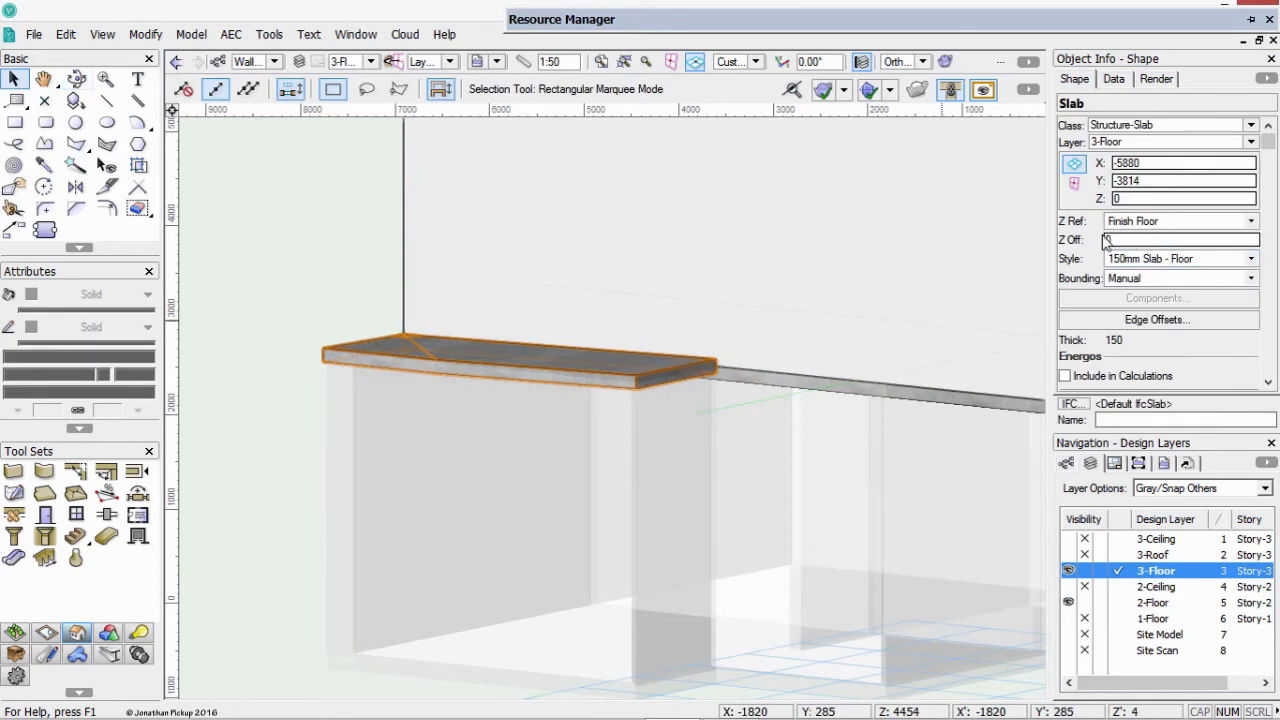
click(1249, 221)
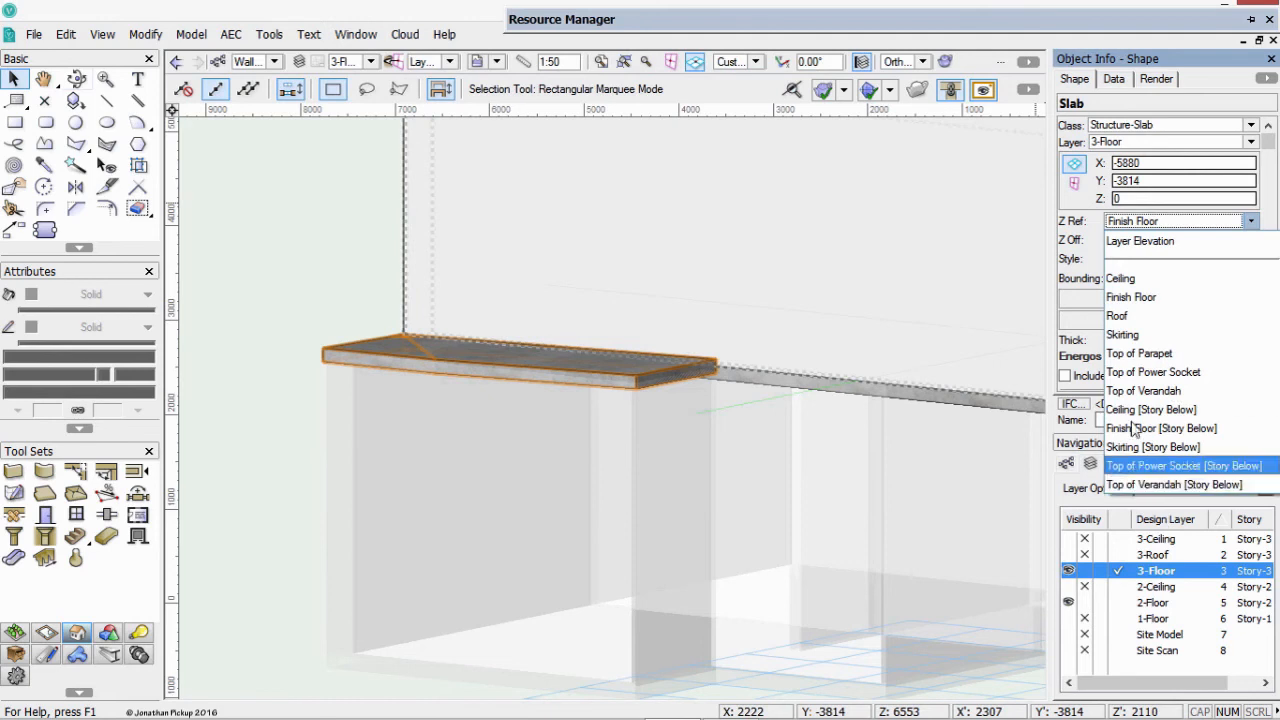
click(1142, 390)
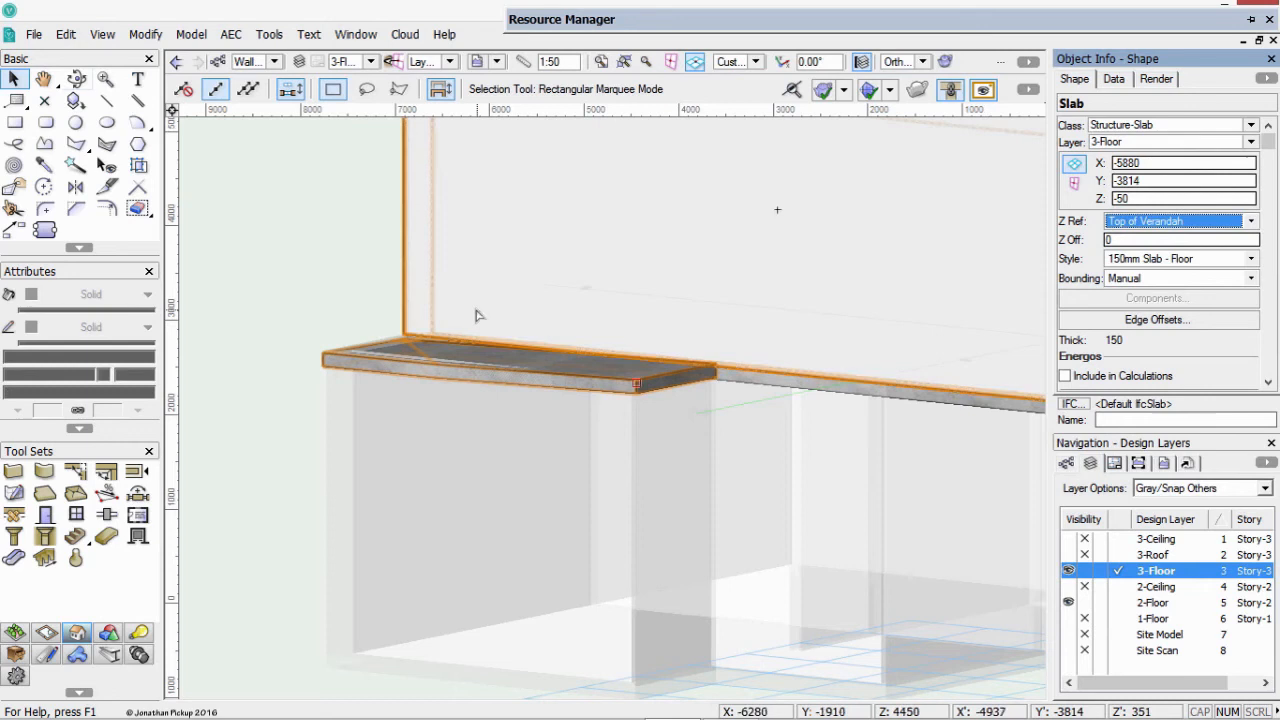
Examine in 3D how the small slab sits against the upper wall and the walls of the room below
scroll(477, 317, up, 2)
scroll(443, 306, up, 2)
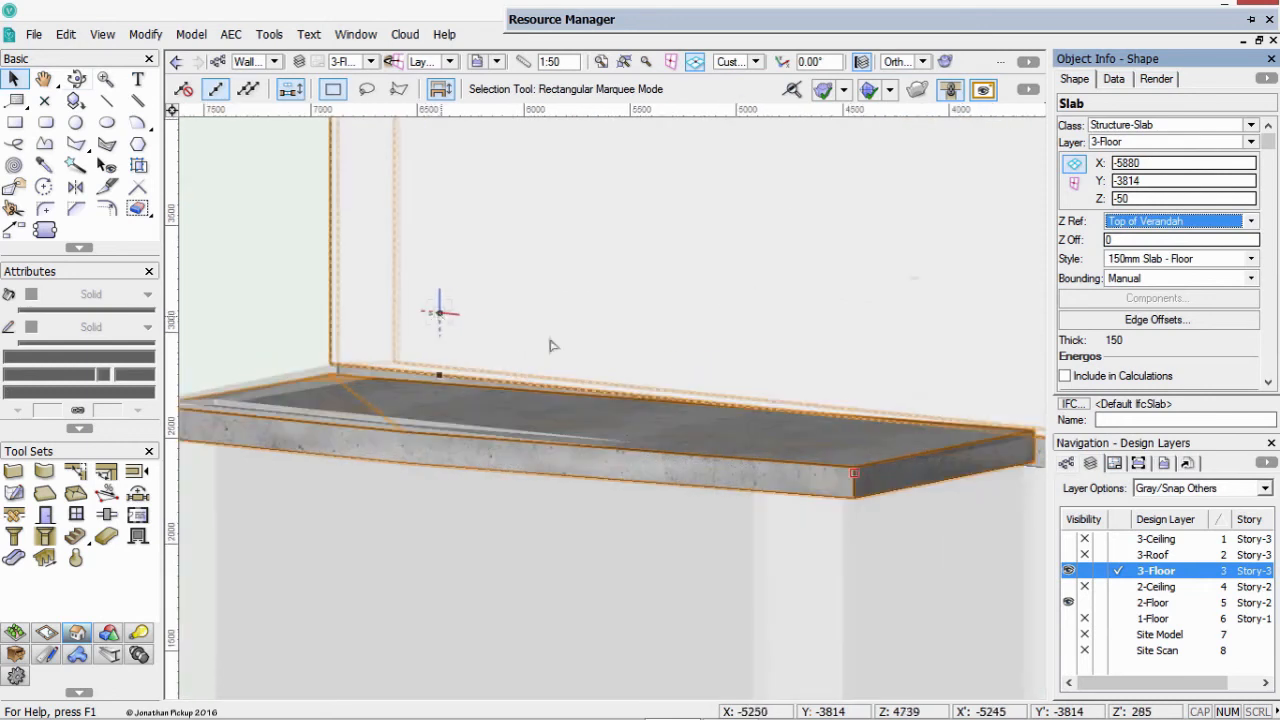
scroll(500, 370, down, 3)
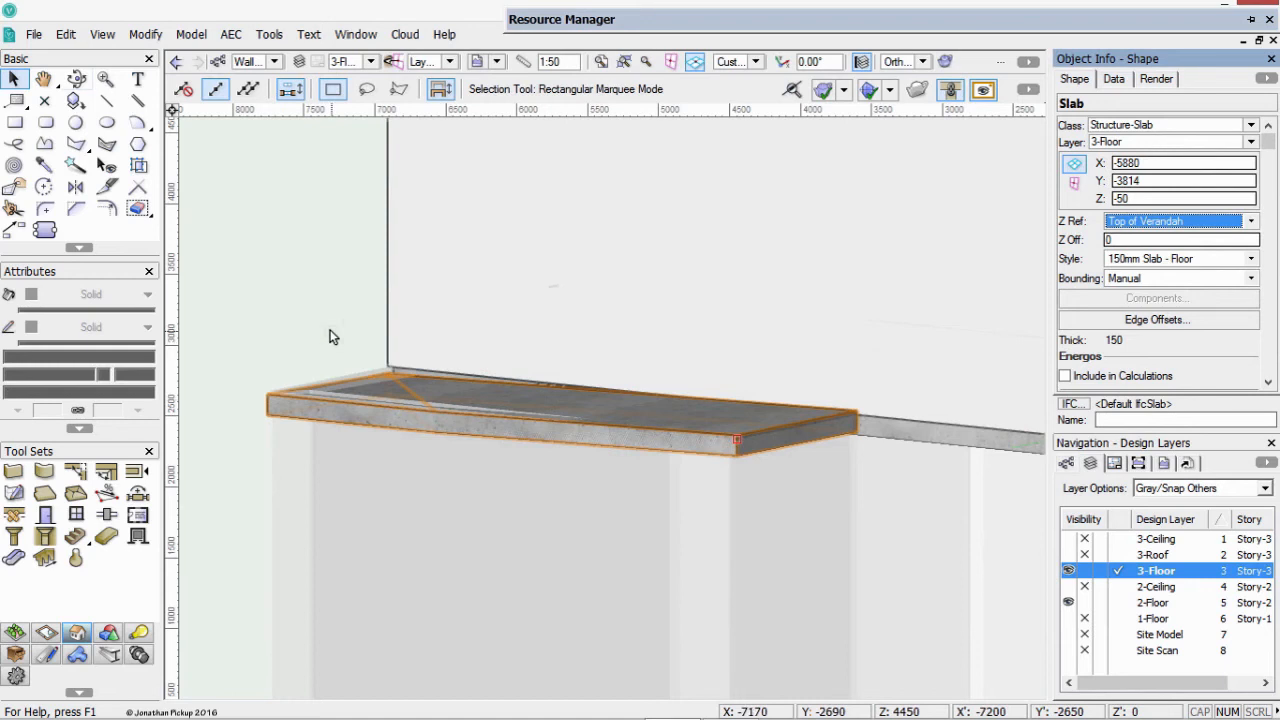
scroll(345, 298, down, 1)
scroll(363, 283, down, 1)
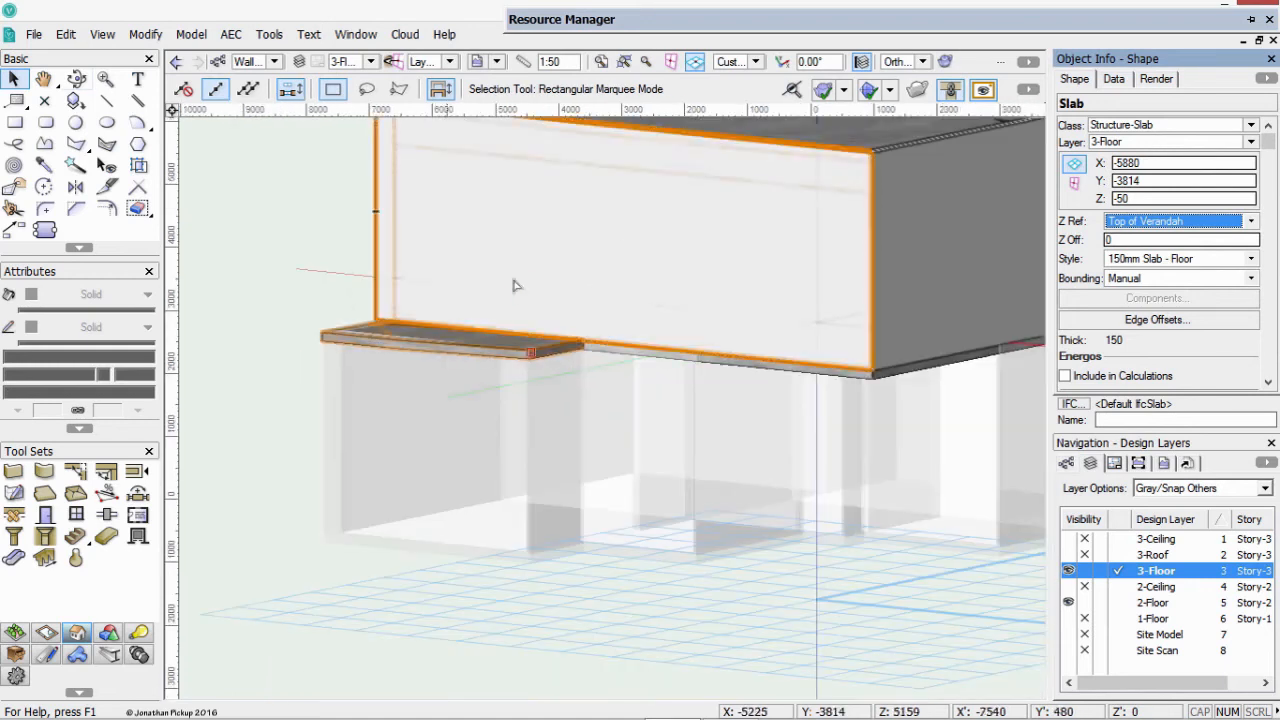
scroll(410, 360, up, 4)
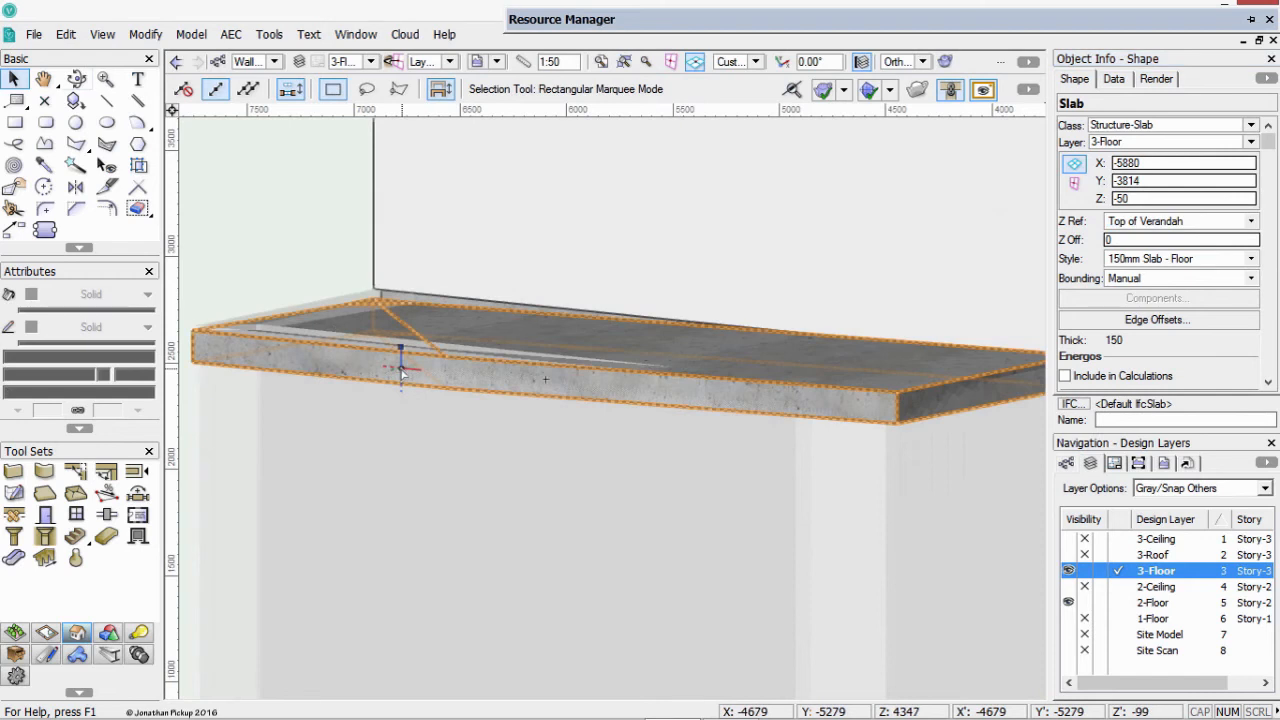
scroll(474, 290, down, 1)
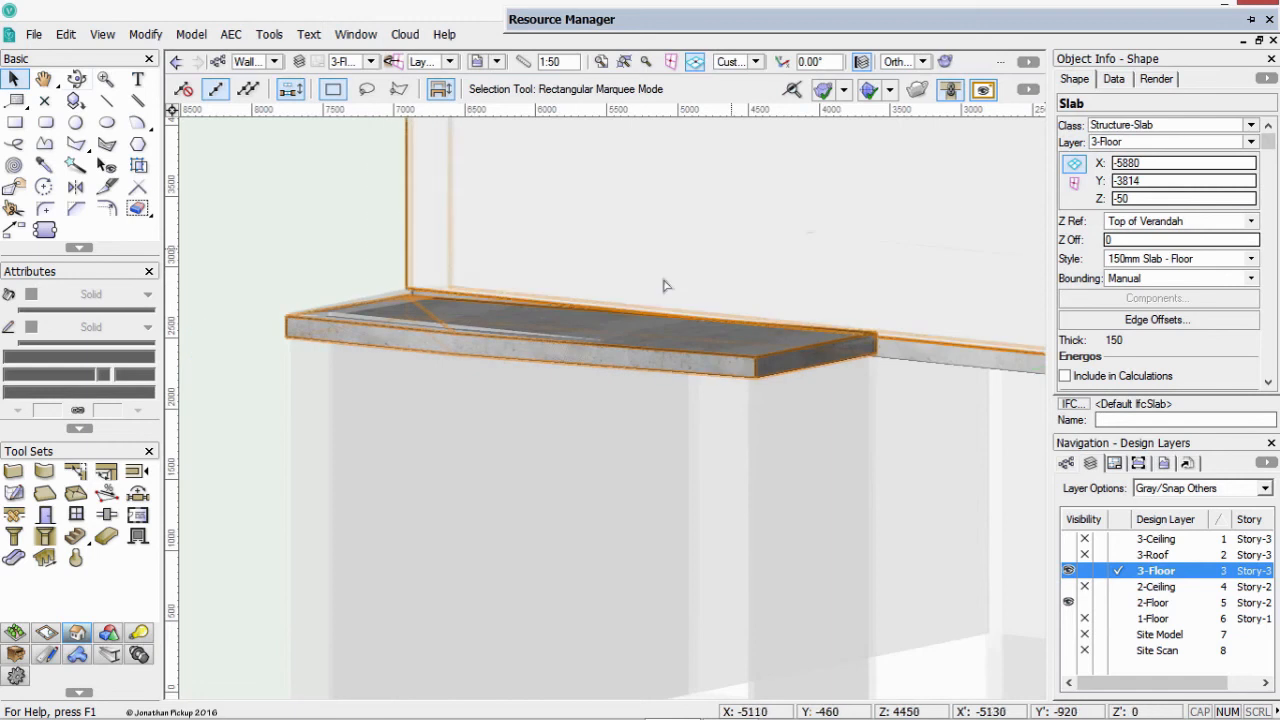
Delete the drain in the small slab's corner using the Slab Drainage tool in plan, and check the slab in 3D
key(ctrl+5)
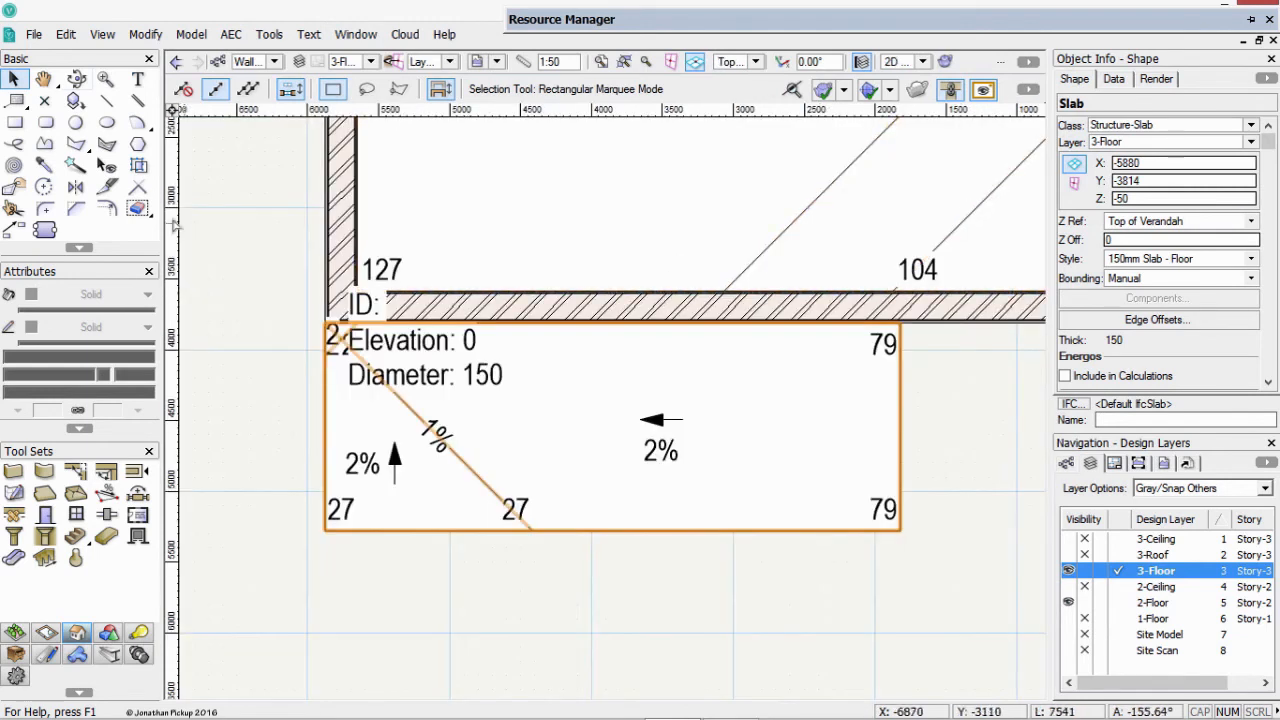
click(76, 494)
click(182, 89)
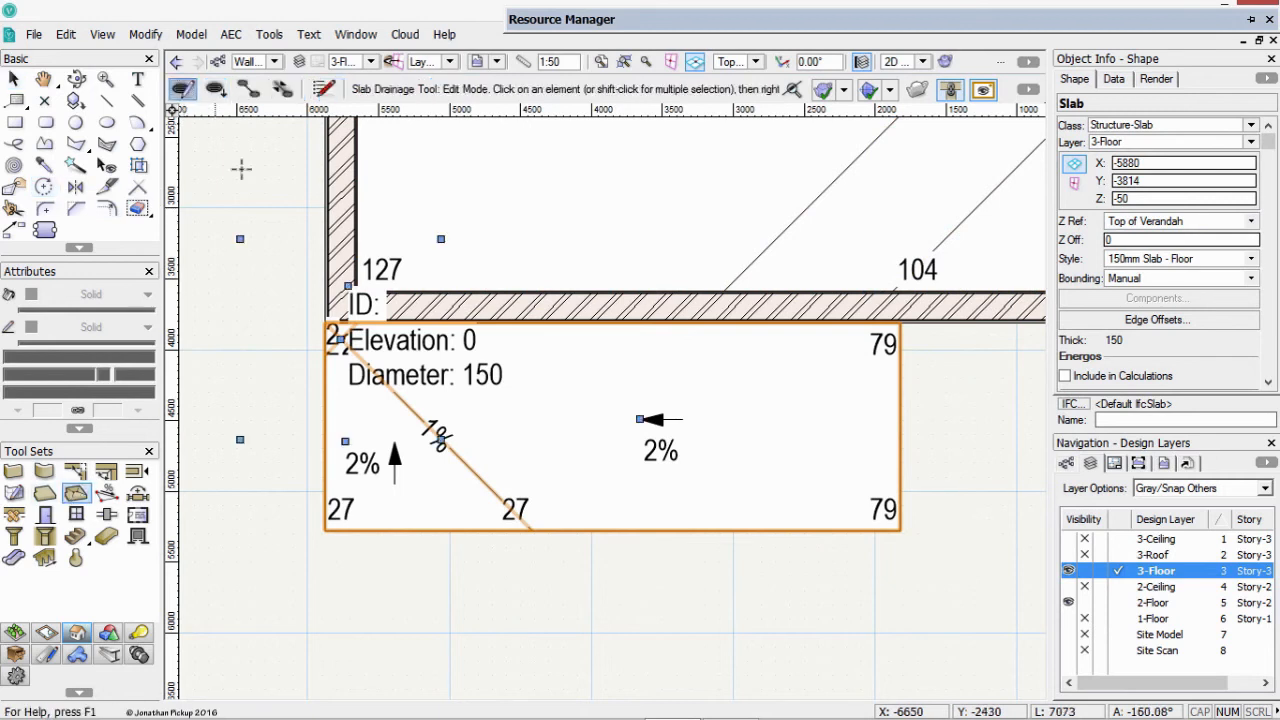
click(338, 338)
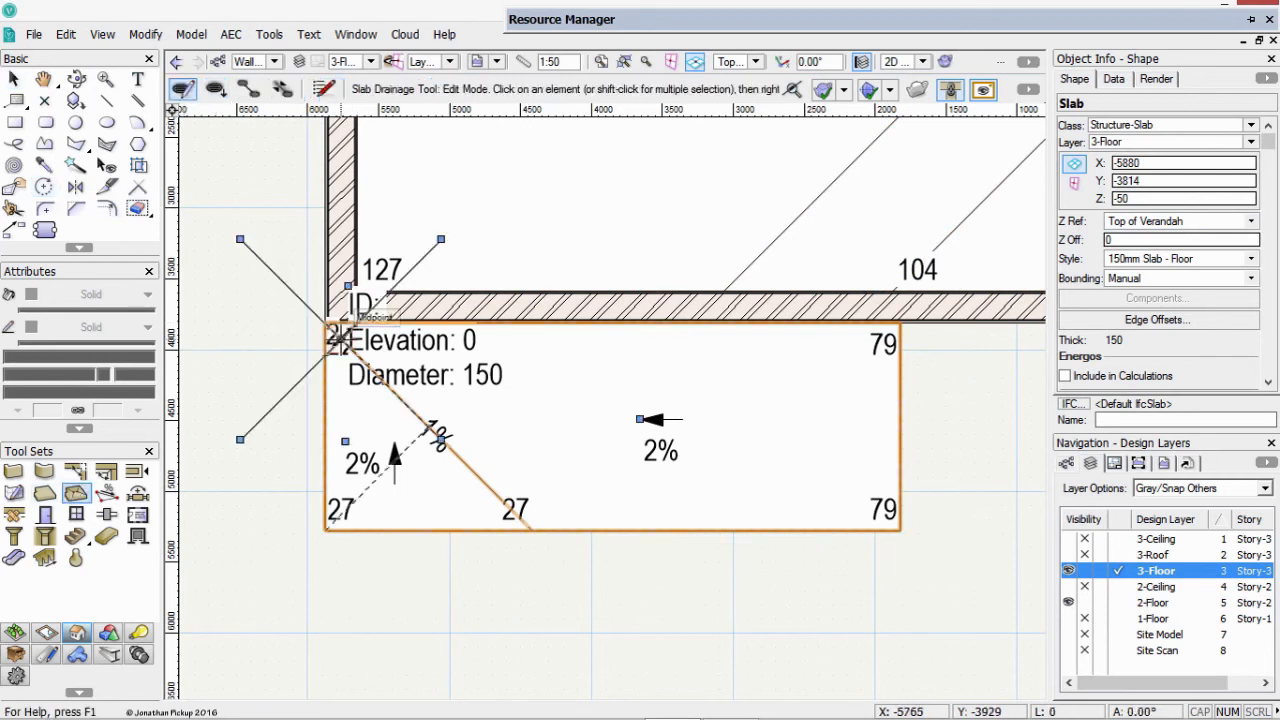
click(338, 339)
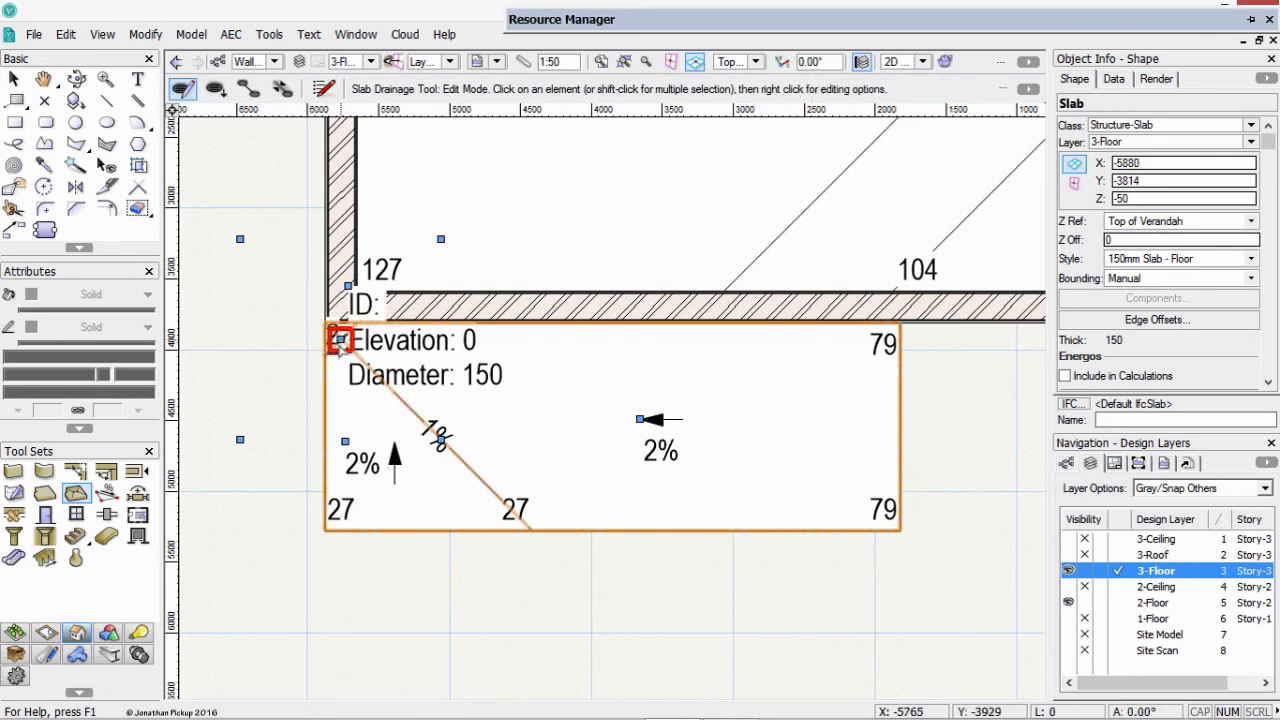
scroll(443, 340, down, 2)
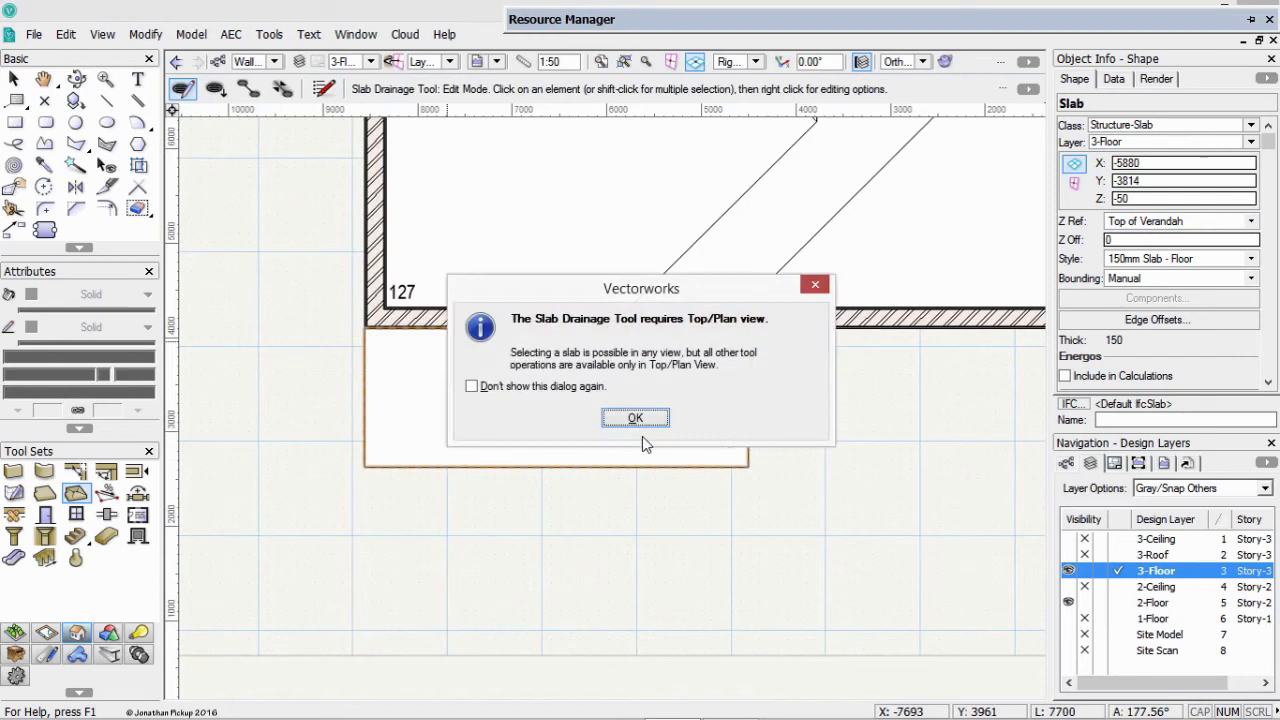
click(645, 417)
scroll(474, 411, up, 2)
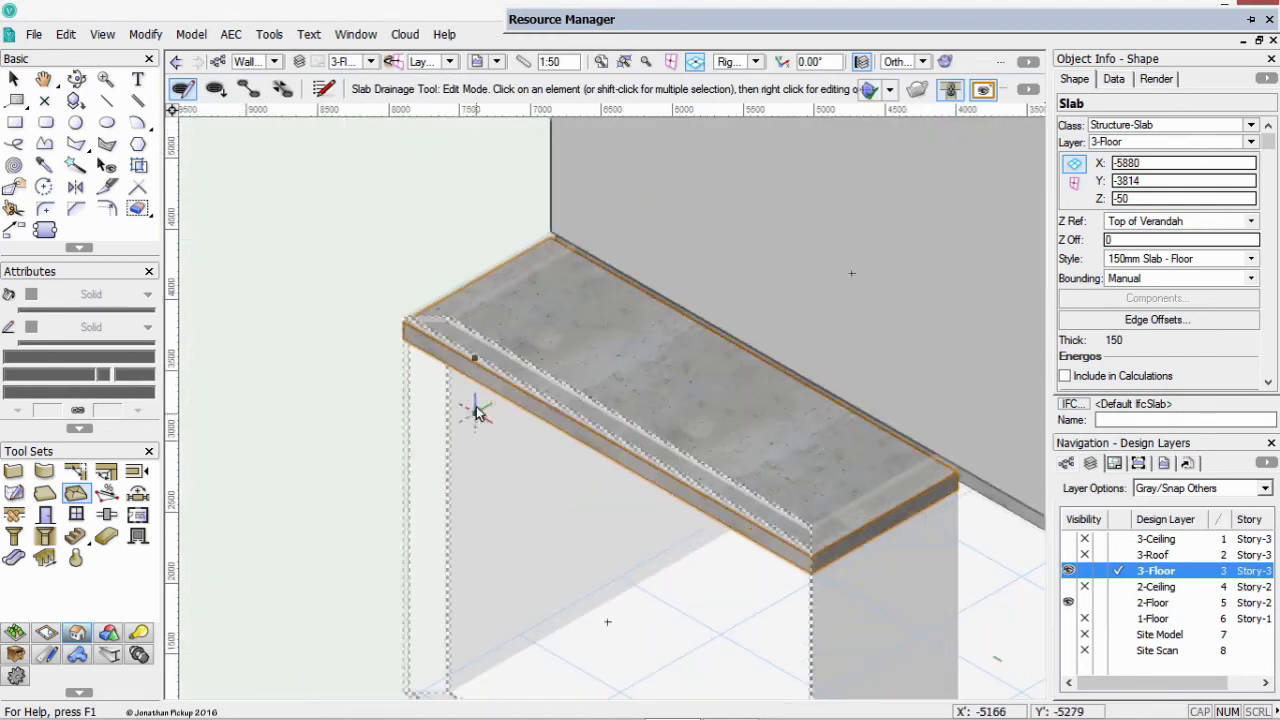
key(x)
scroll(492, 300, down, 2)
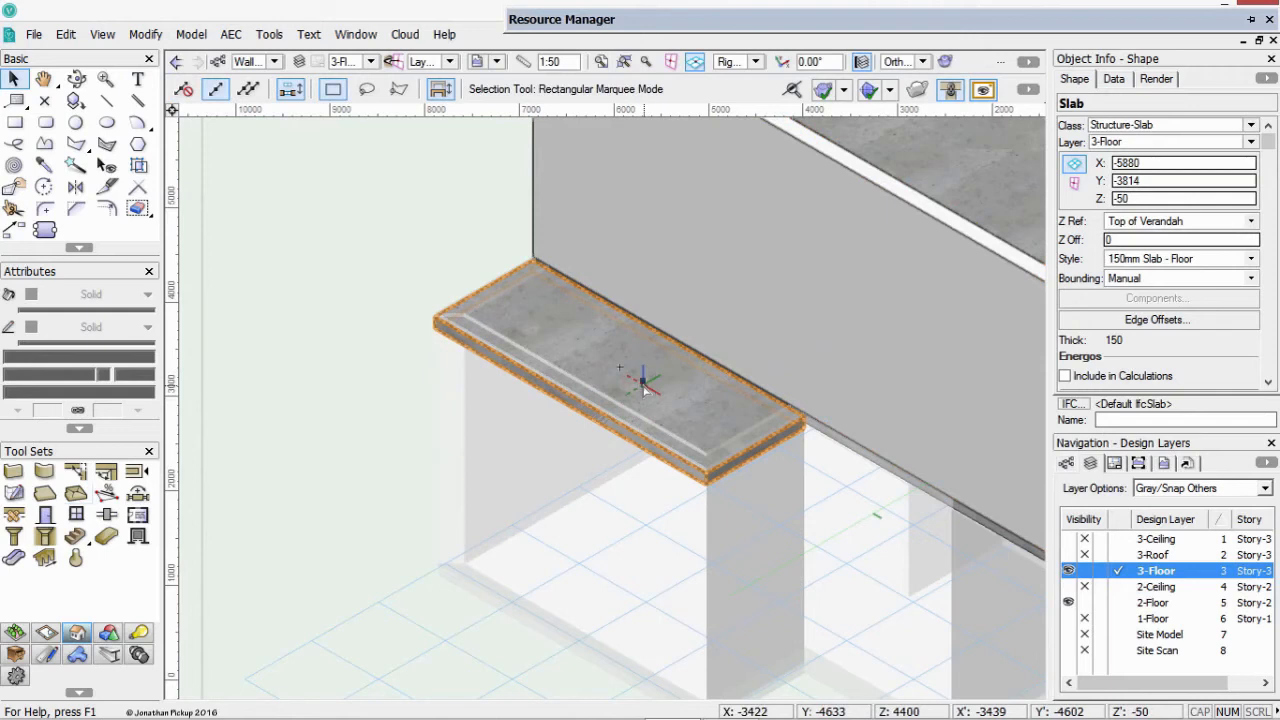
On the 2-Floor layer, fit the tops of the three external walls around the projecting room to objects on 3-Floor
click(1125, 604)
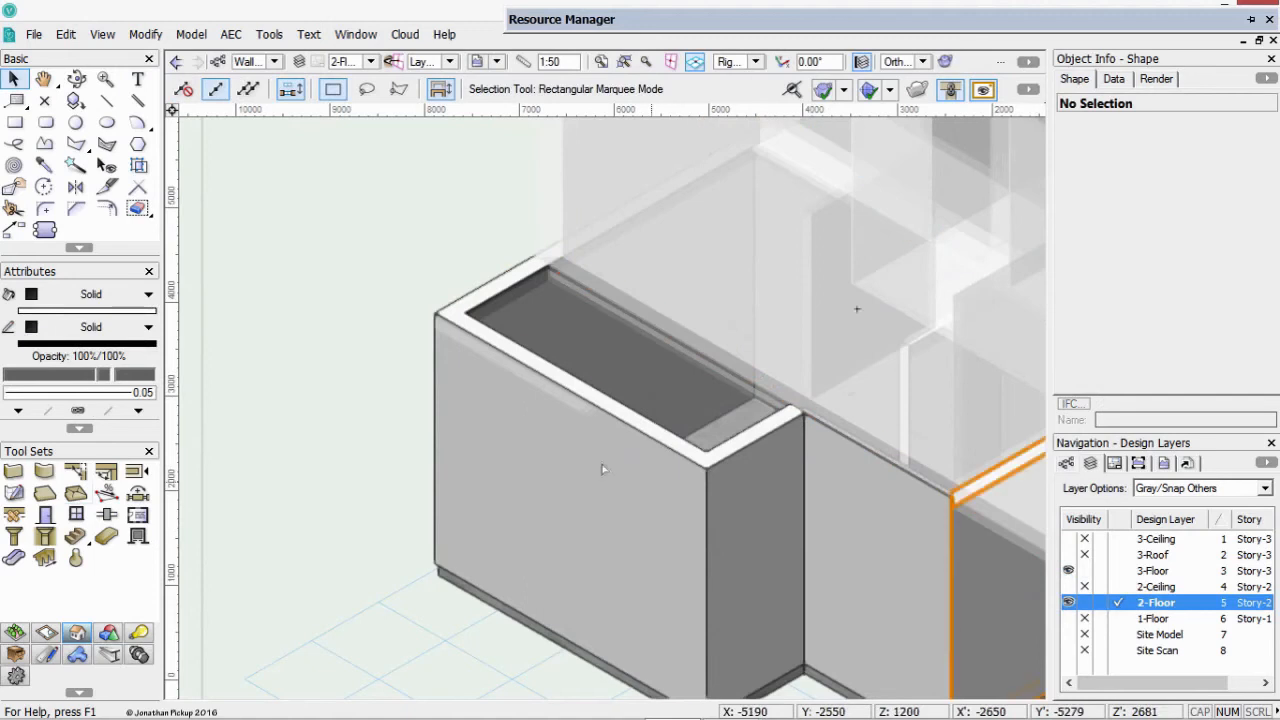
click(500, 288)
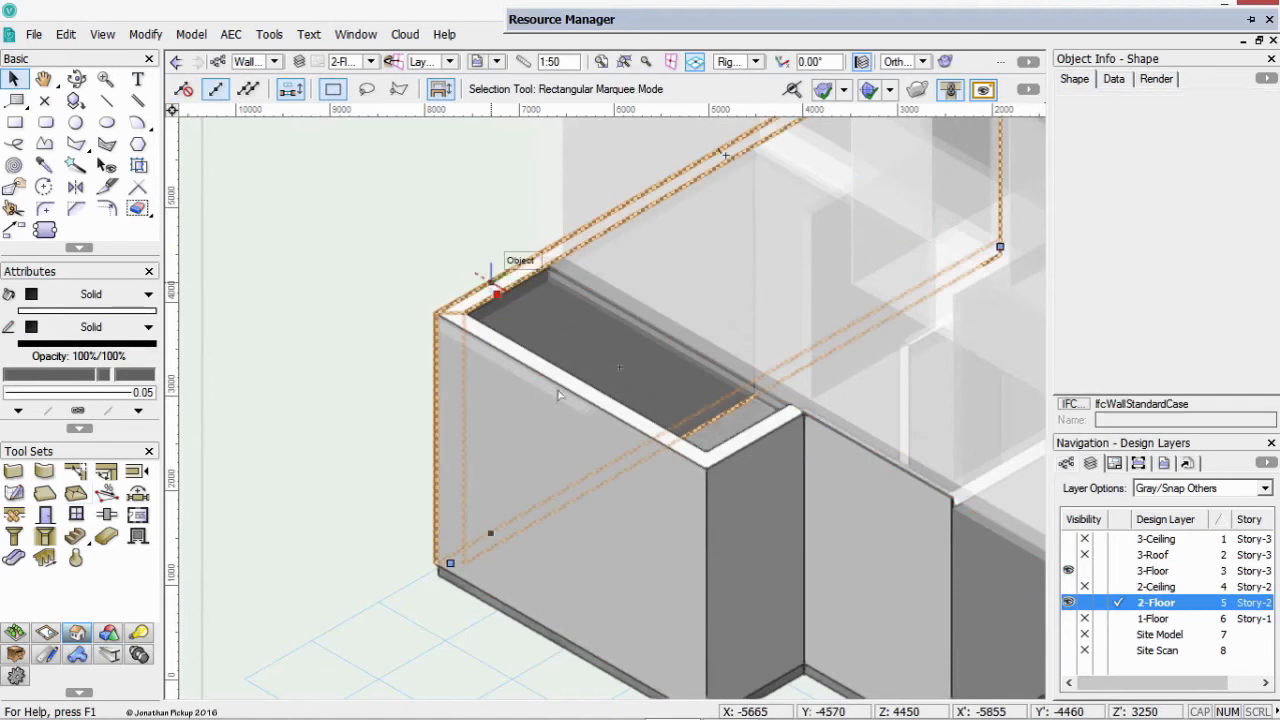
shift+click(742, 458)
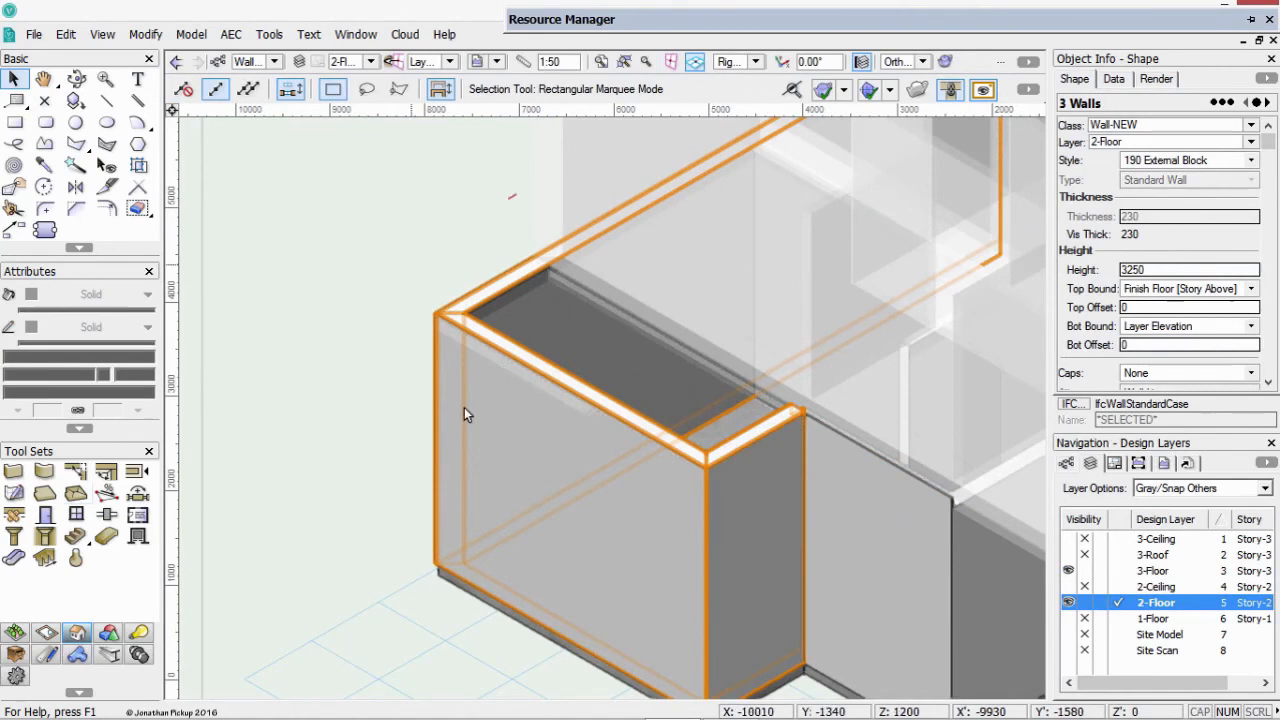
shift+click(801, 388)
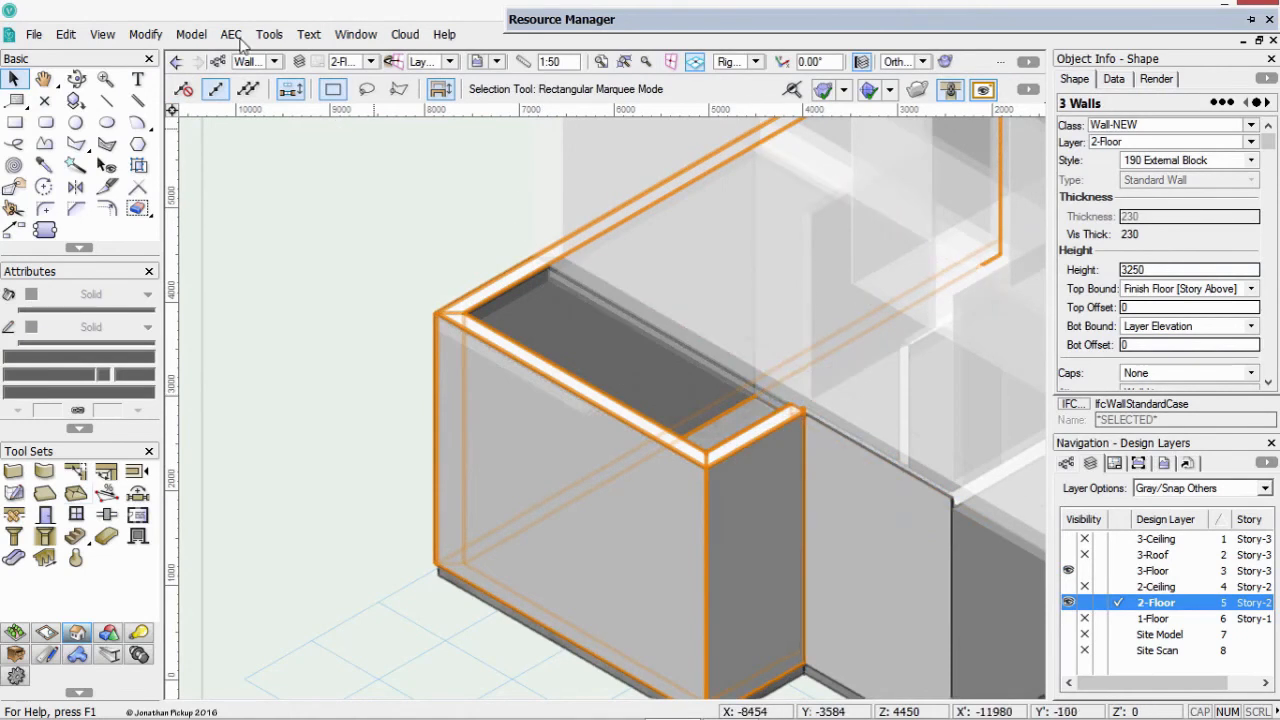
click(231, 34)
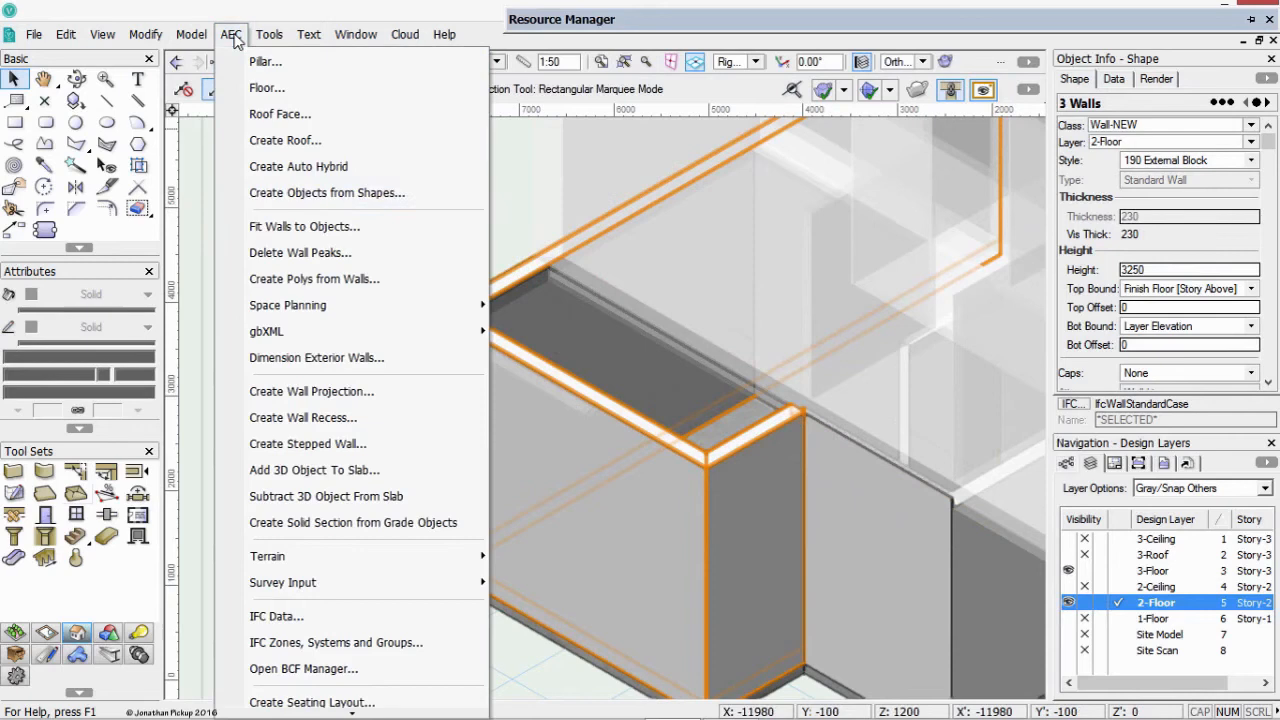
click(266, 226)
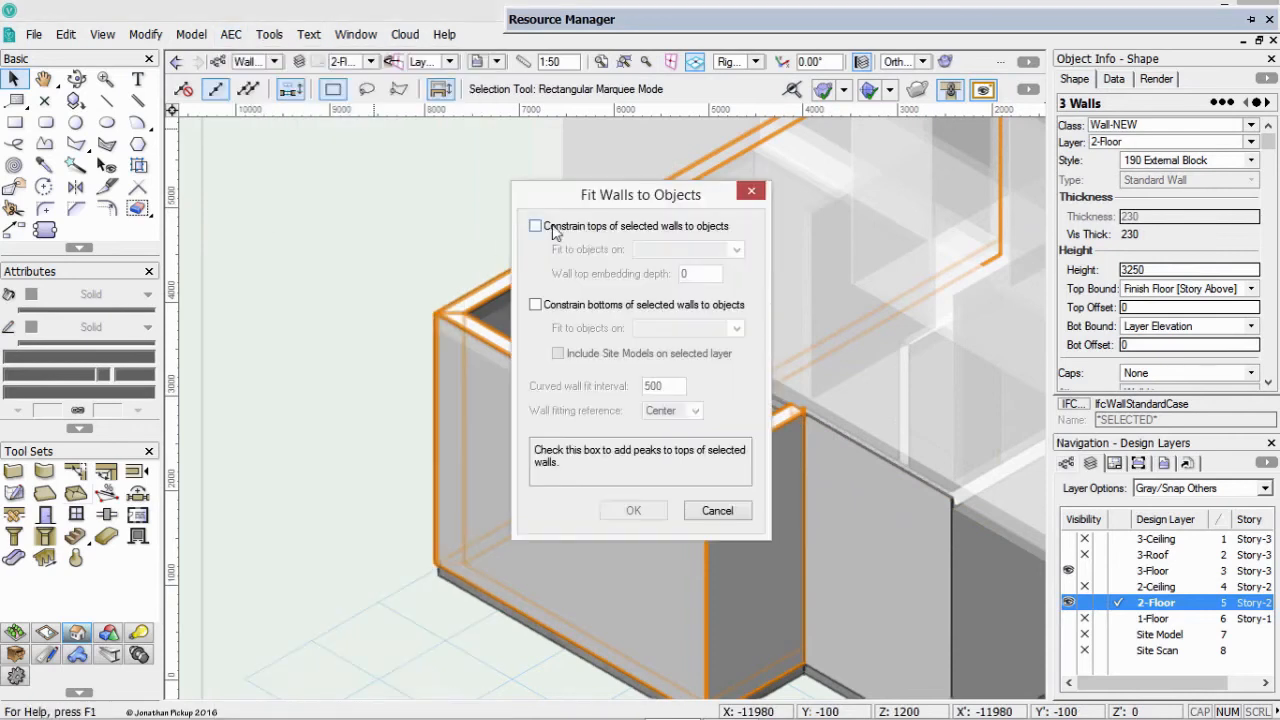
click(556, 229)
click(700, 258)
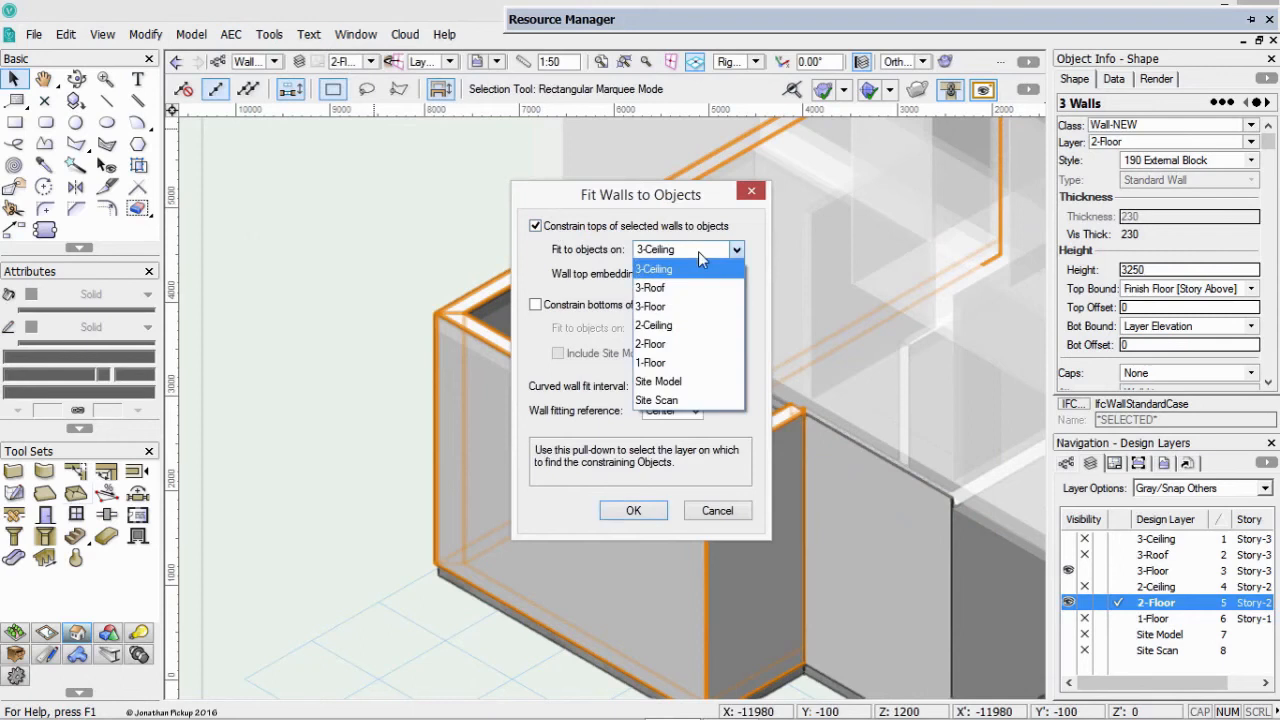
click(664, 306)
click(633, 511)
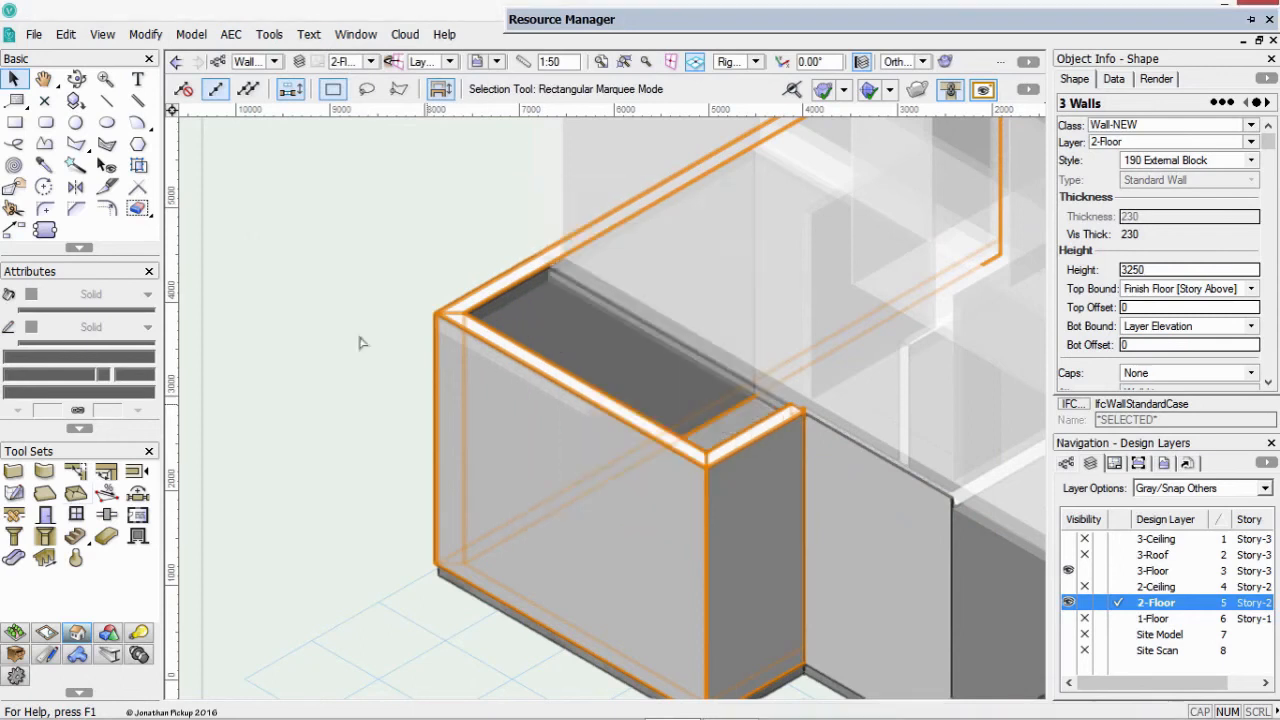
click(296, 280)
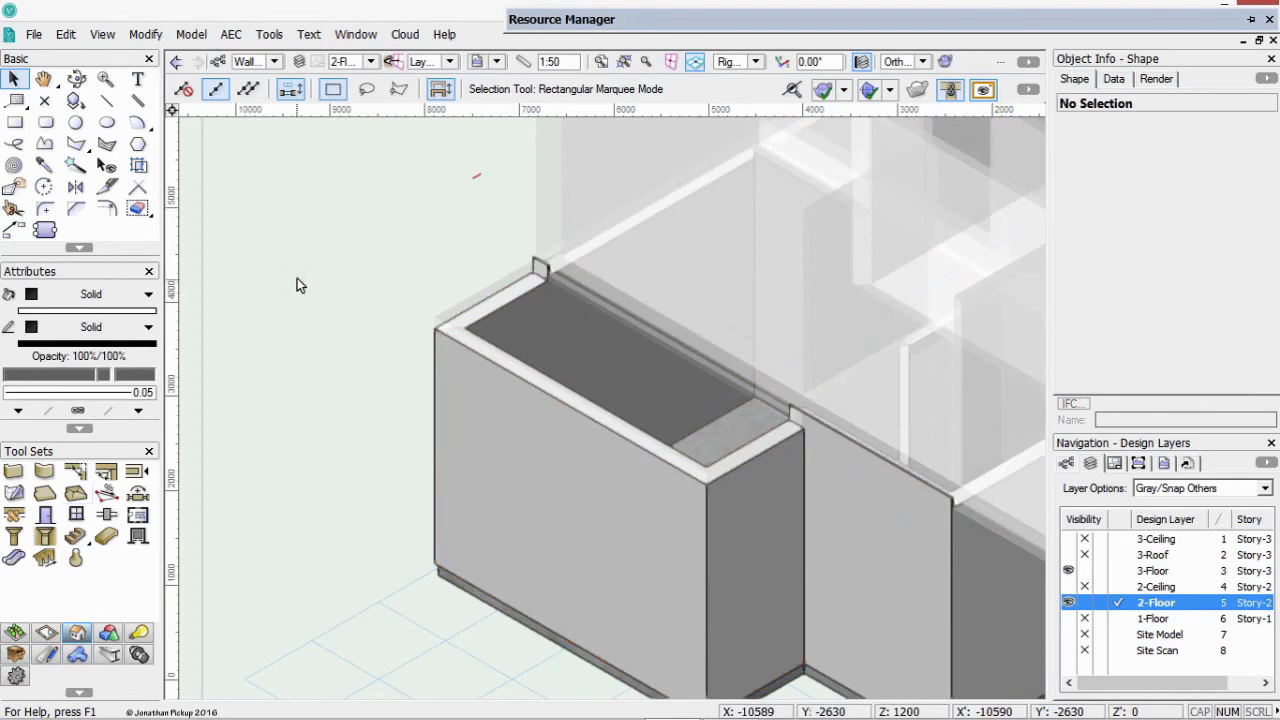
Reshape the side wall of the projecting room, raising its far top corner to the underside of the upper-floor wall
click(76, 78)
drag(550, 376, 645, 344)
key(x)
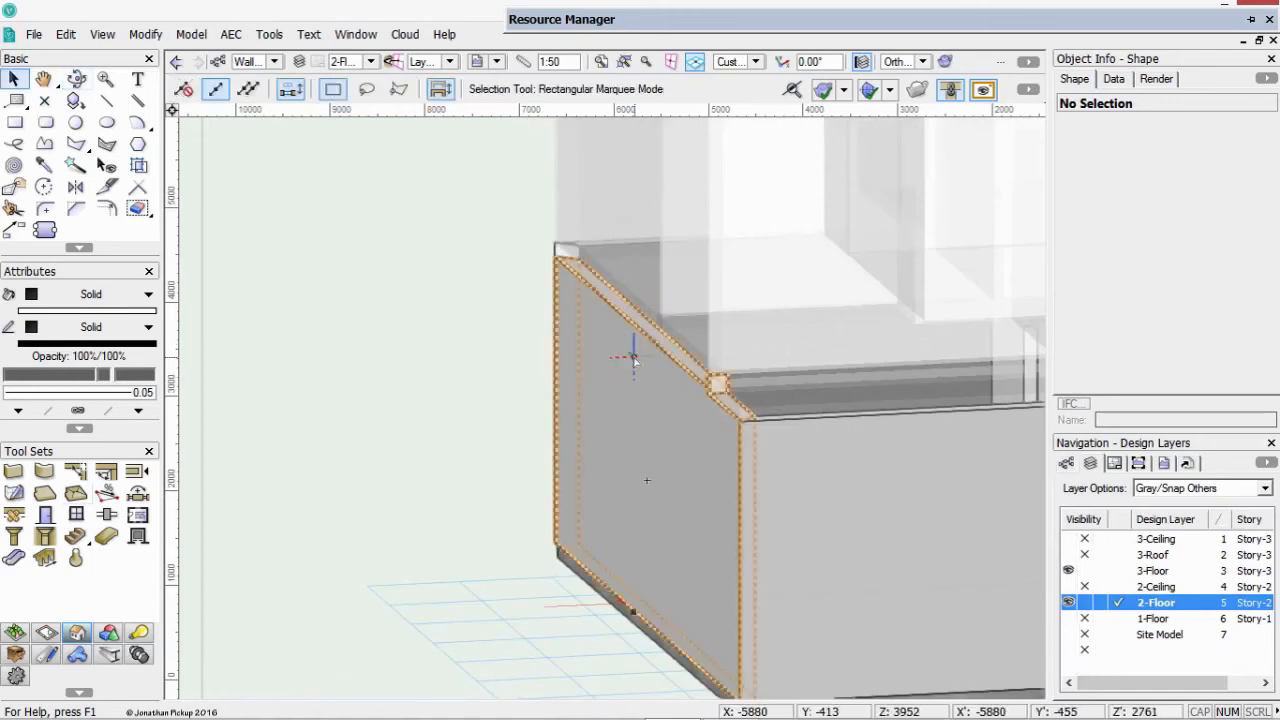
double_click(633, 358)
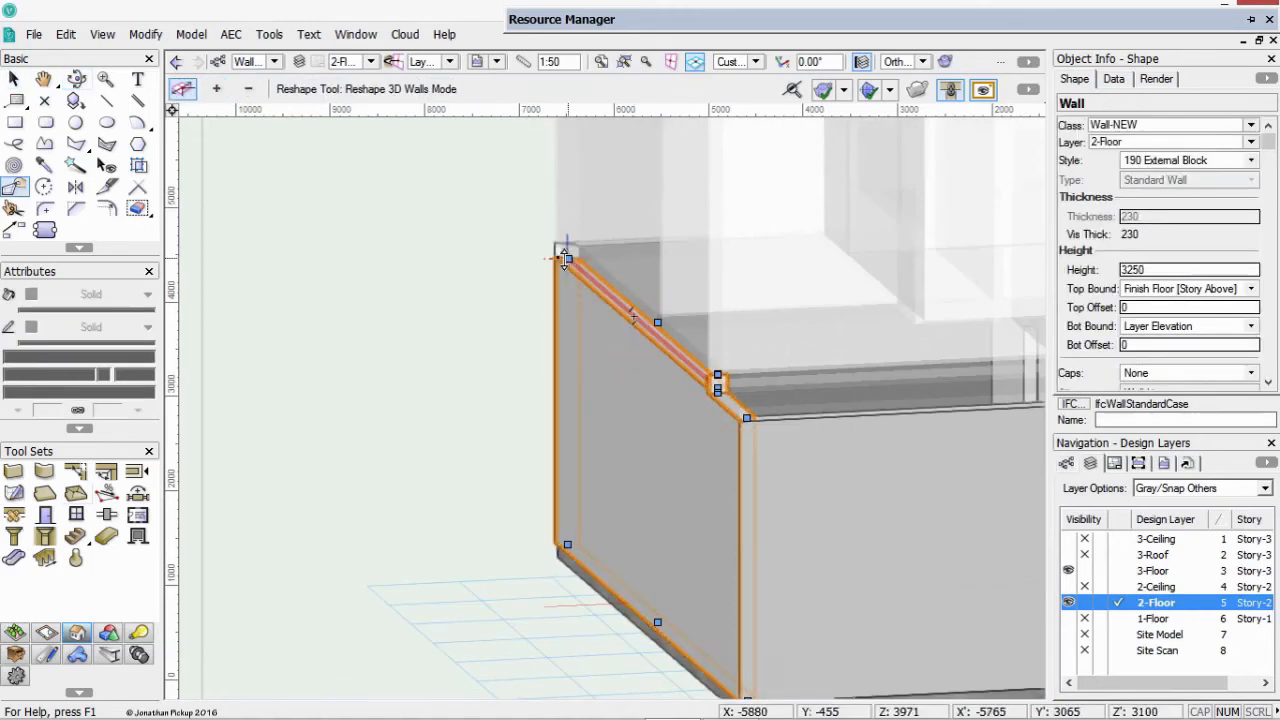
scroll(540, 265, up, 4)
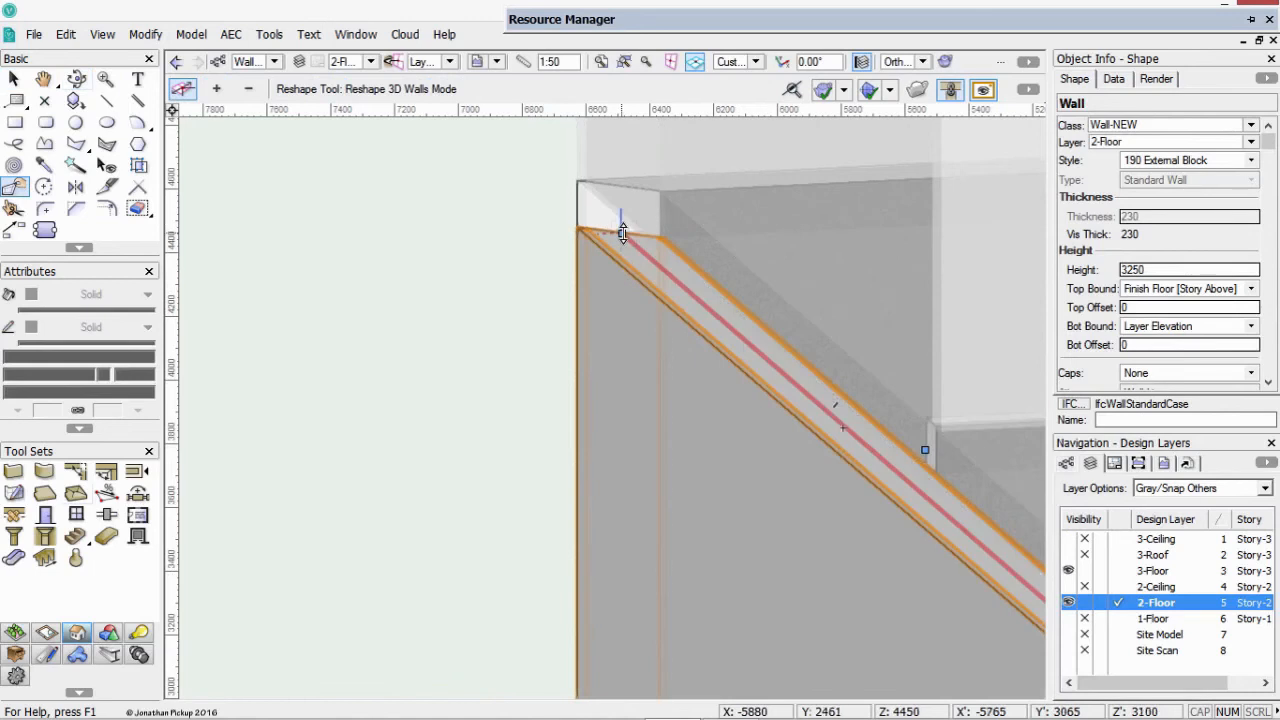
drag(622, 233, 622, 187)
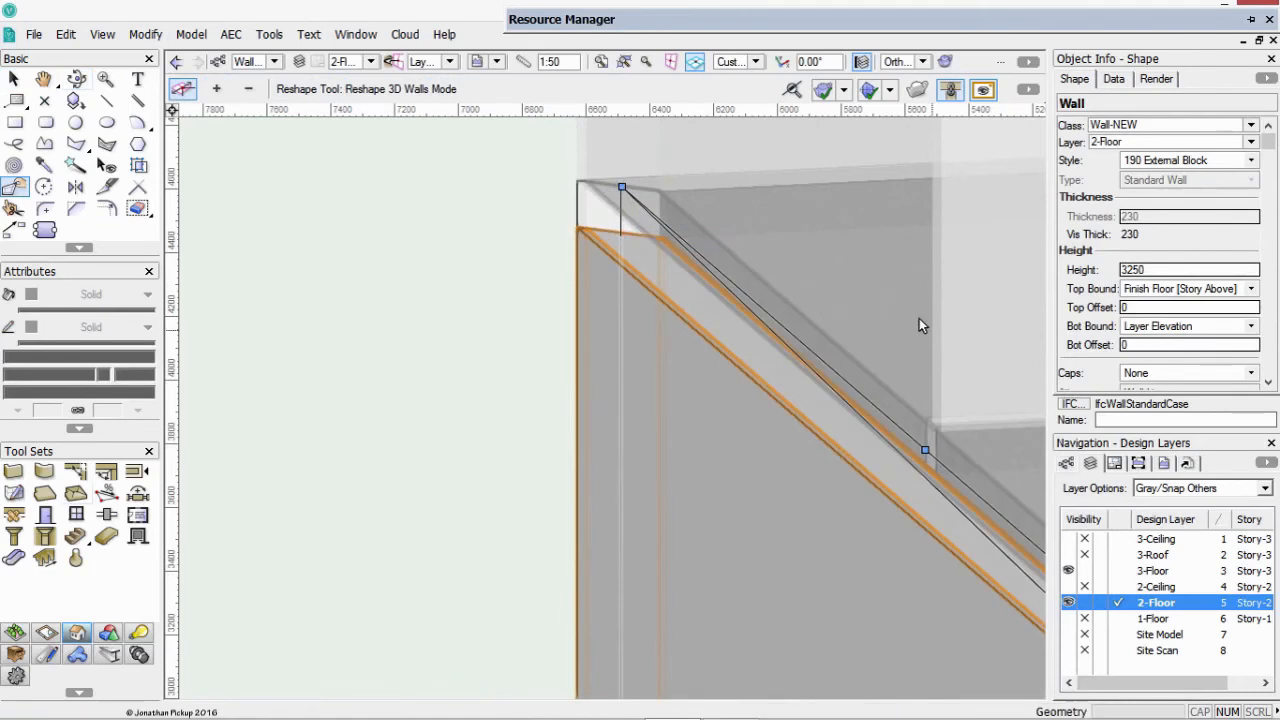
Delete the extra 3D wall peak where the side wall's top steps down beside the small slab
middle_drag(919, 318, 586, 204)
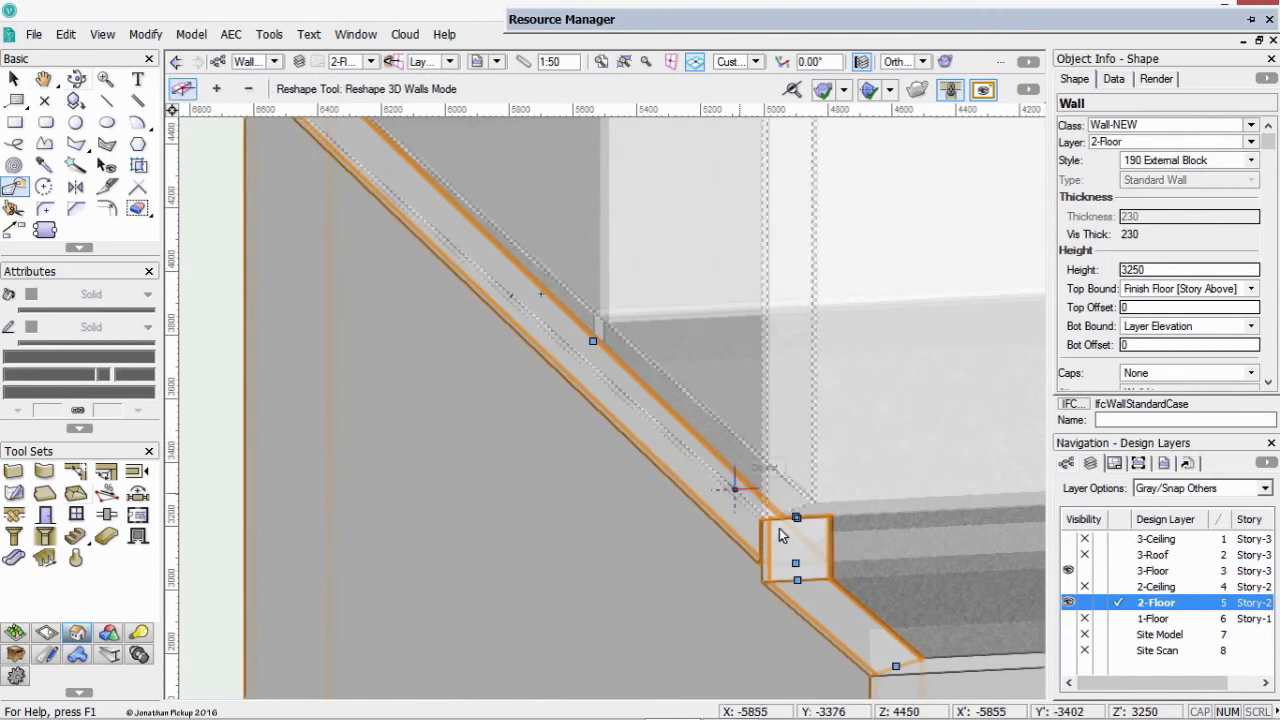
click(251, 91)
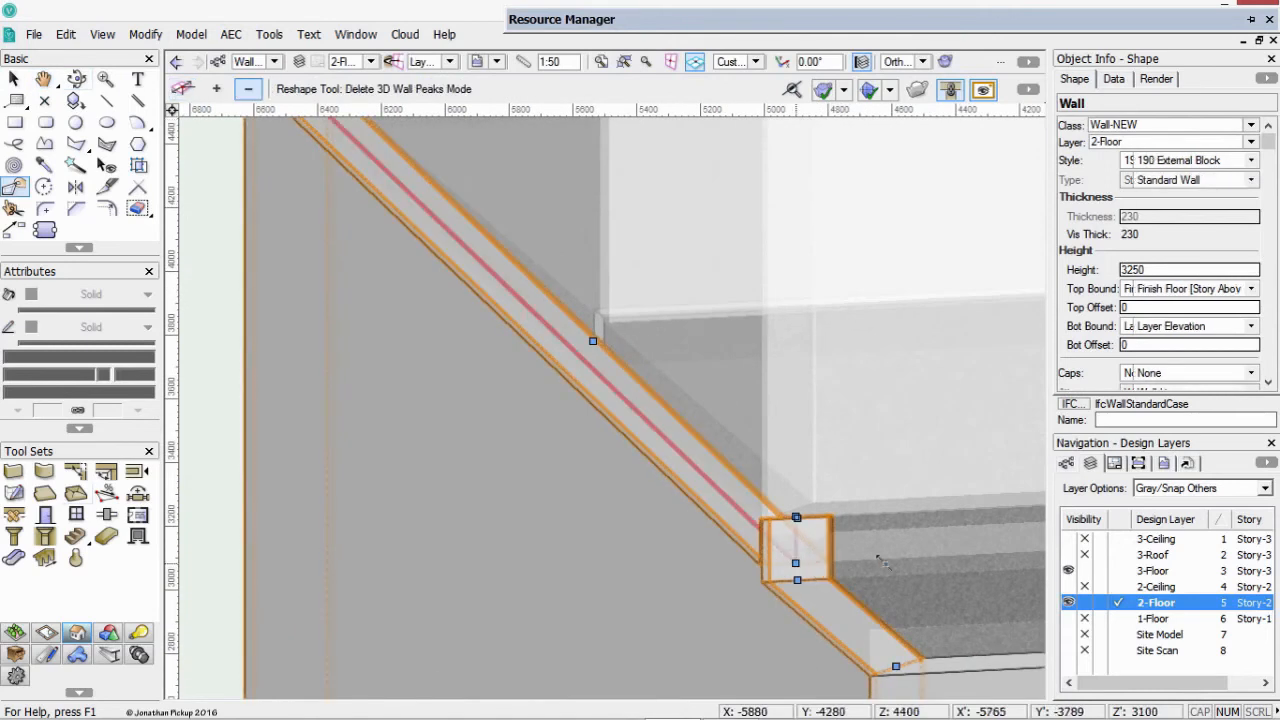
click(796, 564)
click(796, 516)
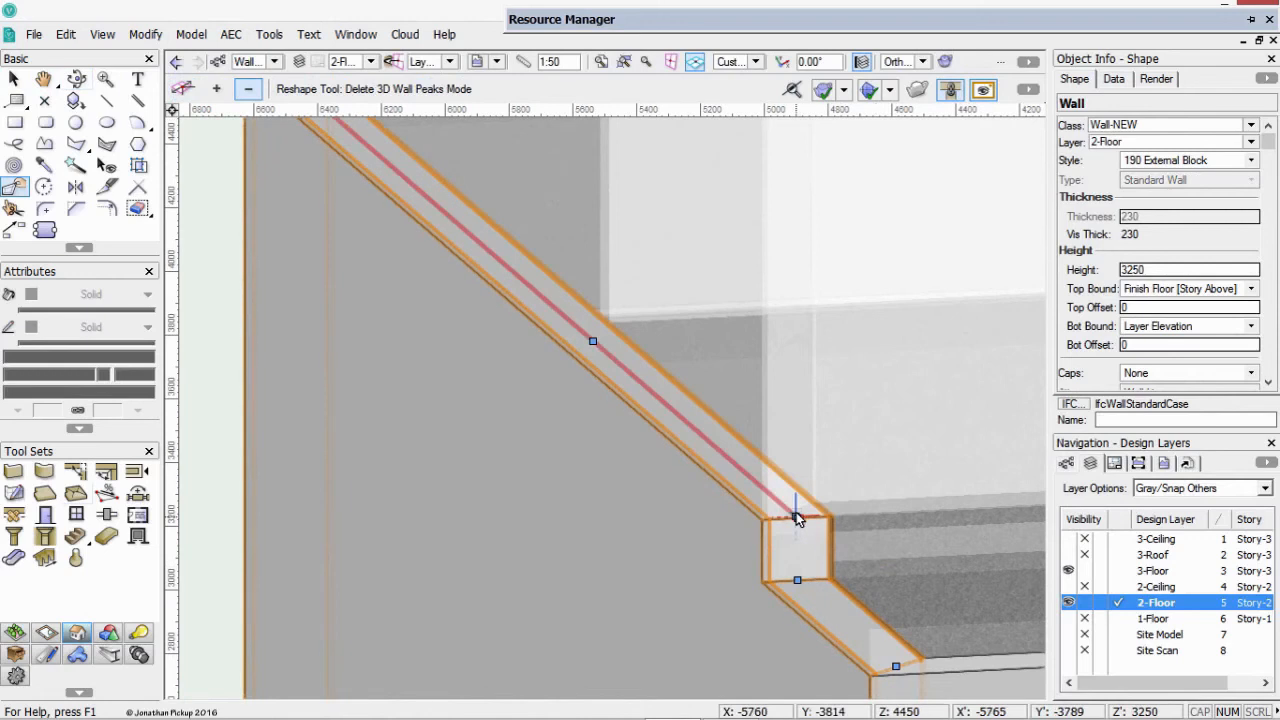
Set the layer options to Show/Snap Others and clear the wall selection
scroll(874, 492, down, 2)
scroll(874, 492, down, 2)
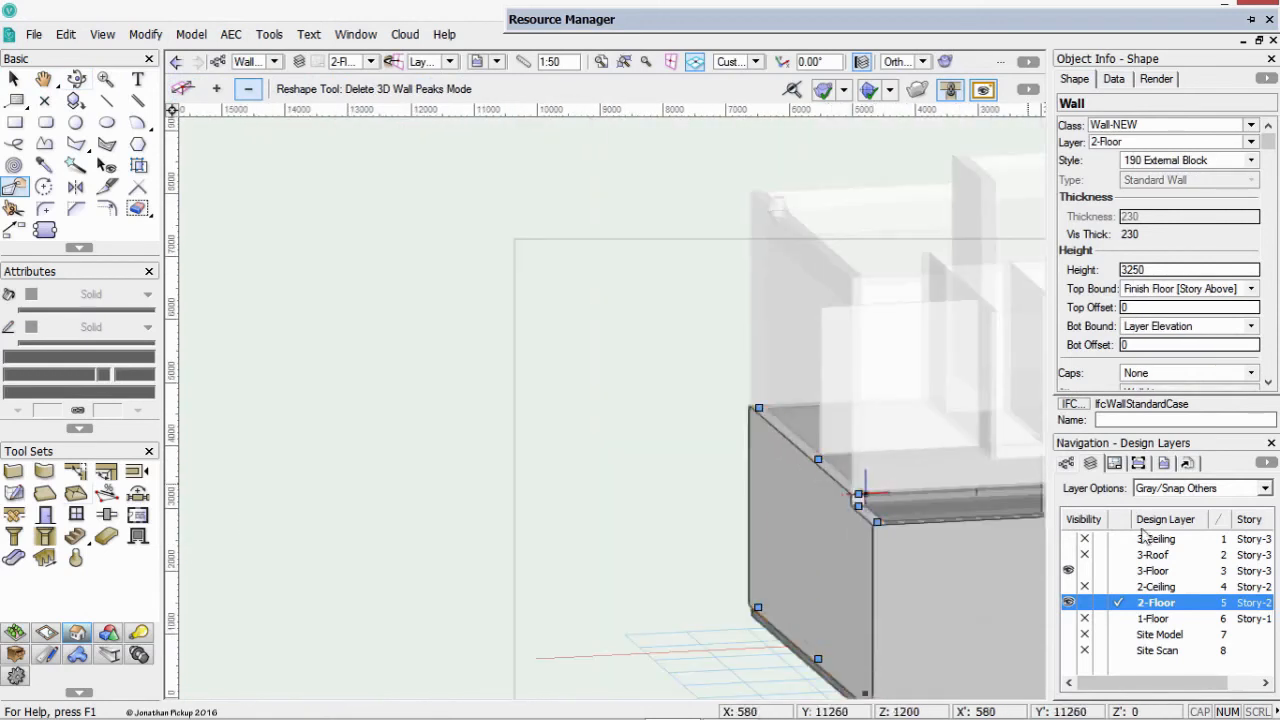
click(1176, 492)
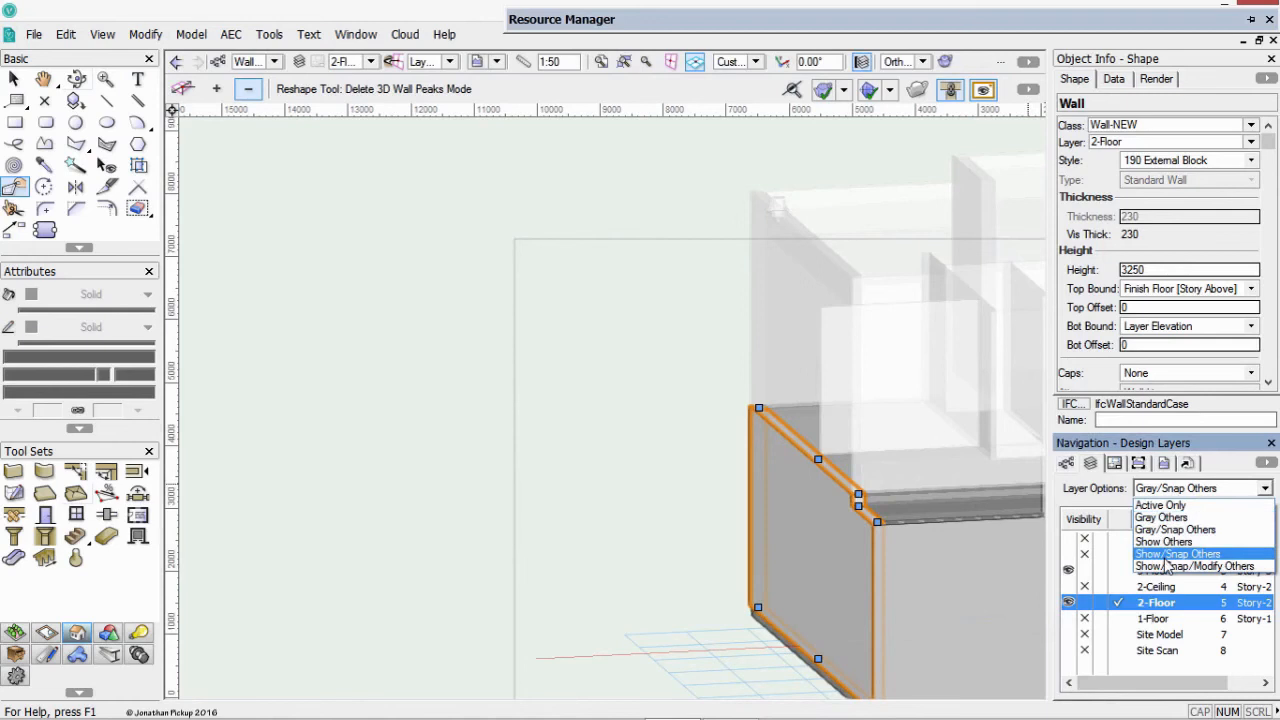
click(1175, 553)
key(x)
key(x)
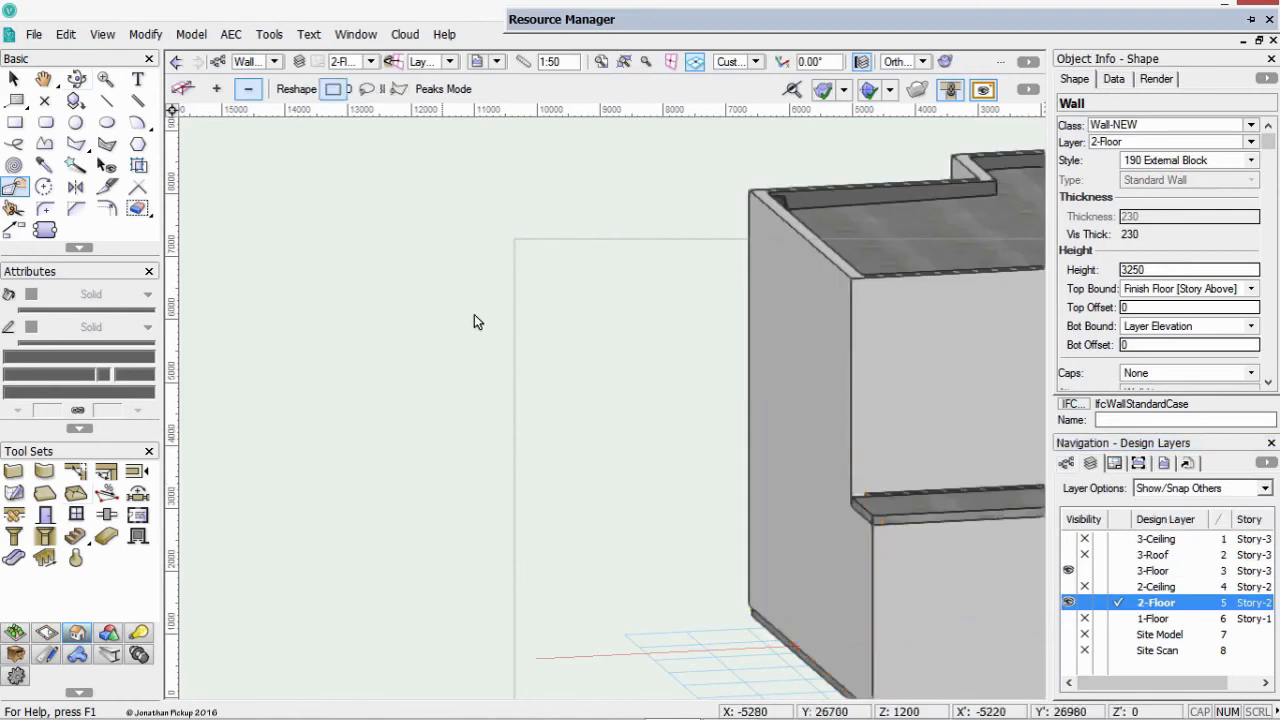
Turn on visibility of the 1-Floor layer to show the lowest walls beneath the 2-Floor walls
middle_drag(804, 344, 500, 294)
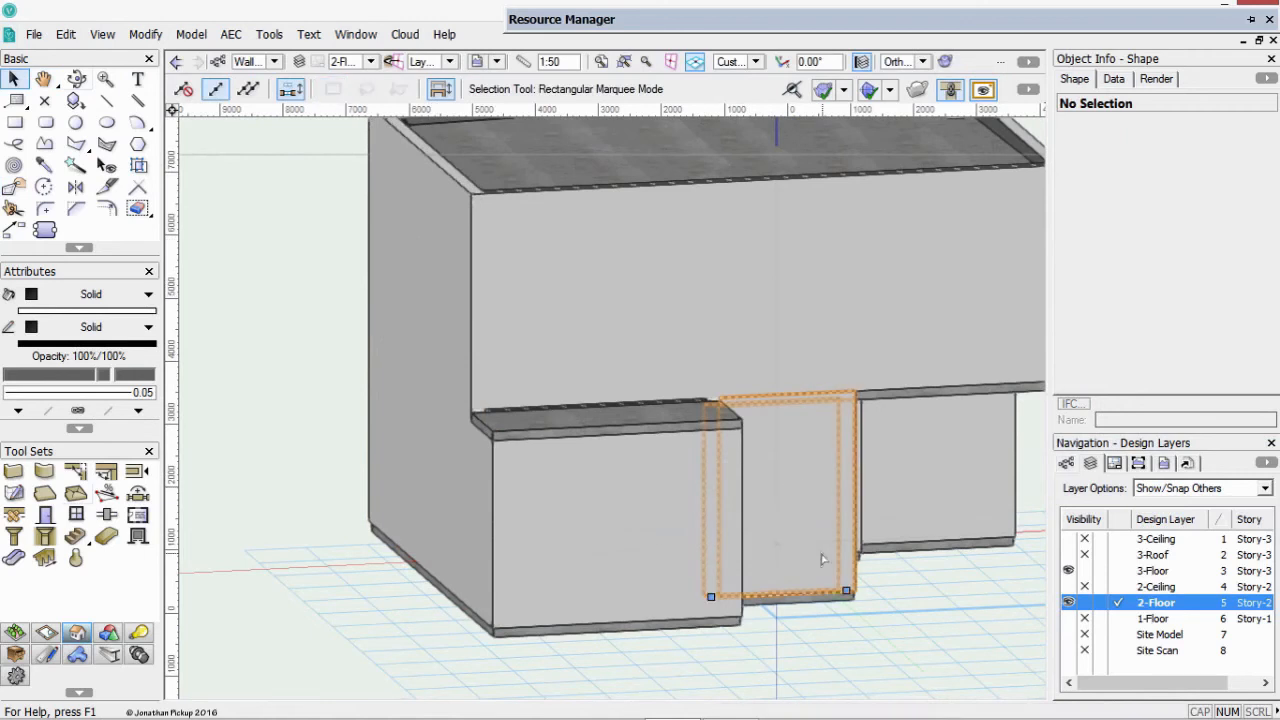
click(820, 500)
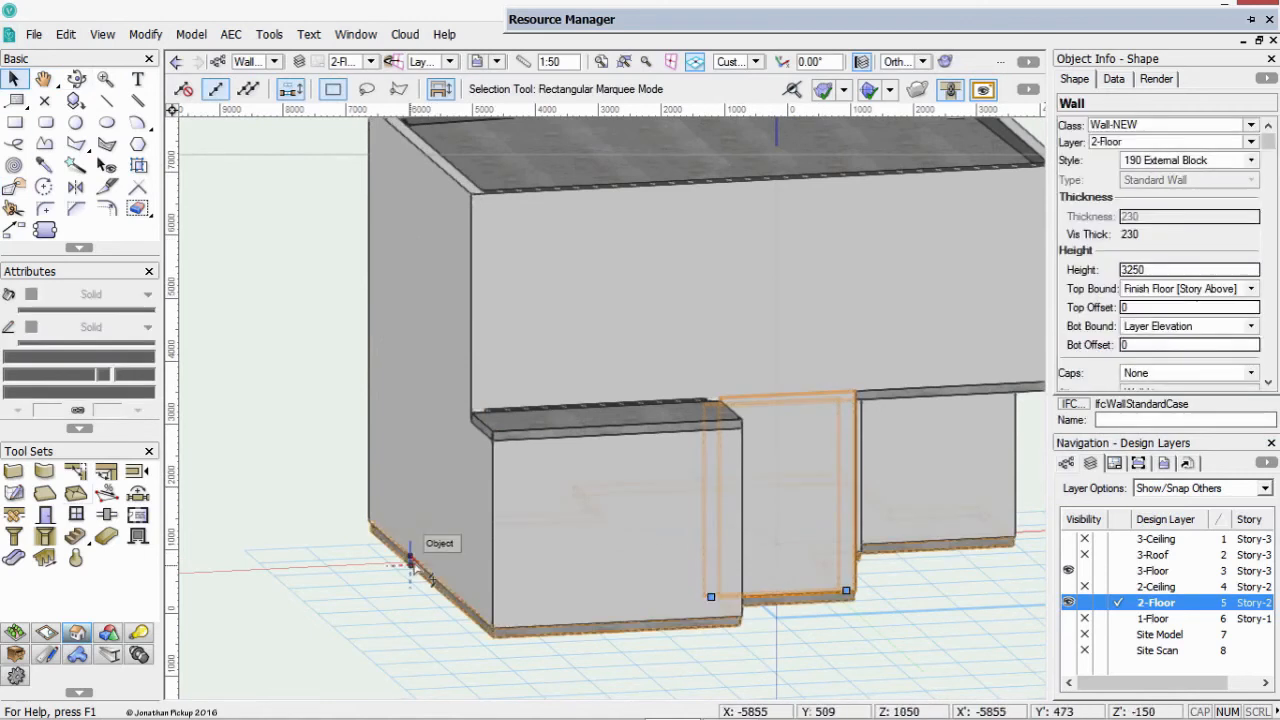
click(1068, 618)
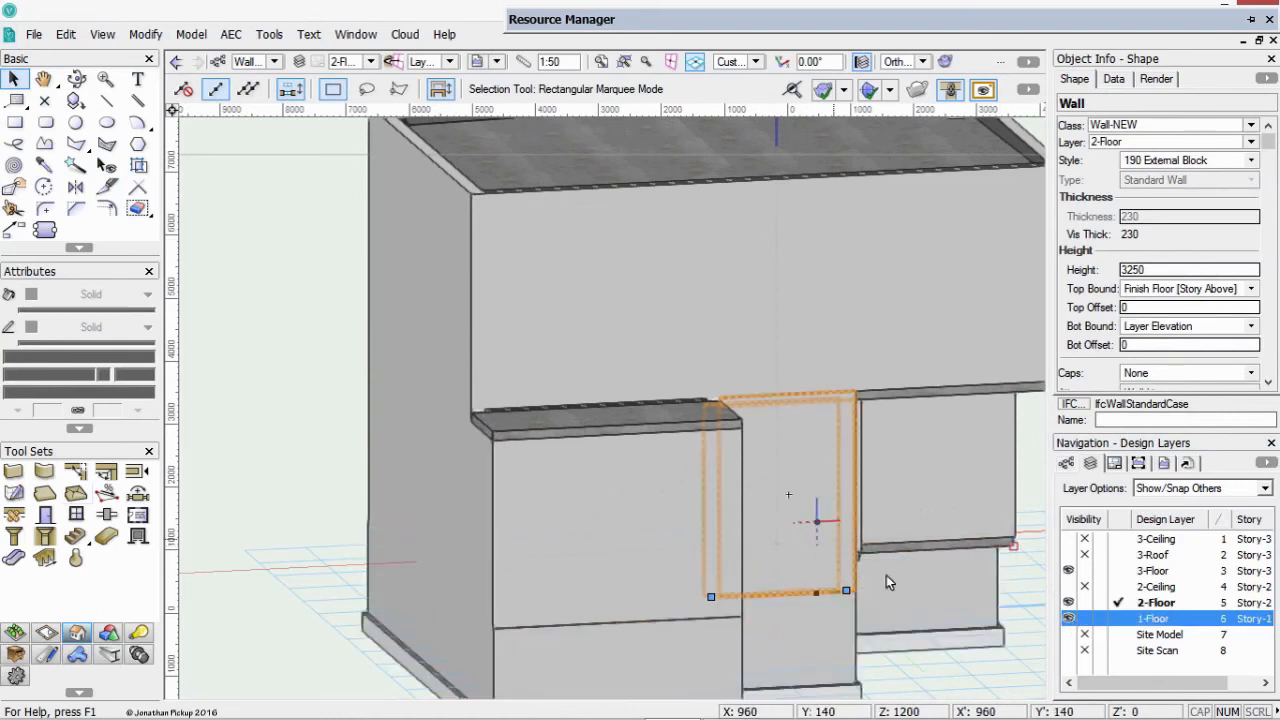
middle_drag(857, 529, 755, 383)
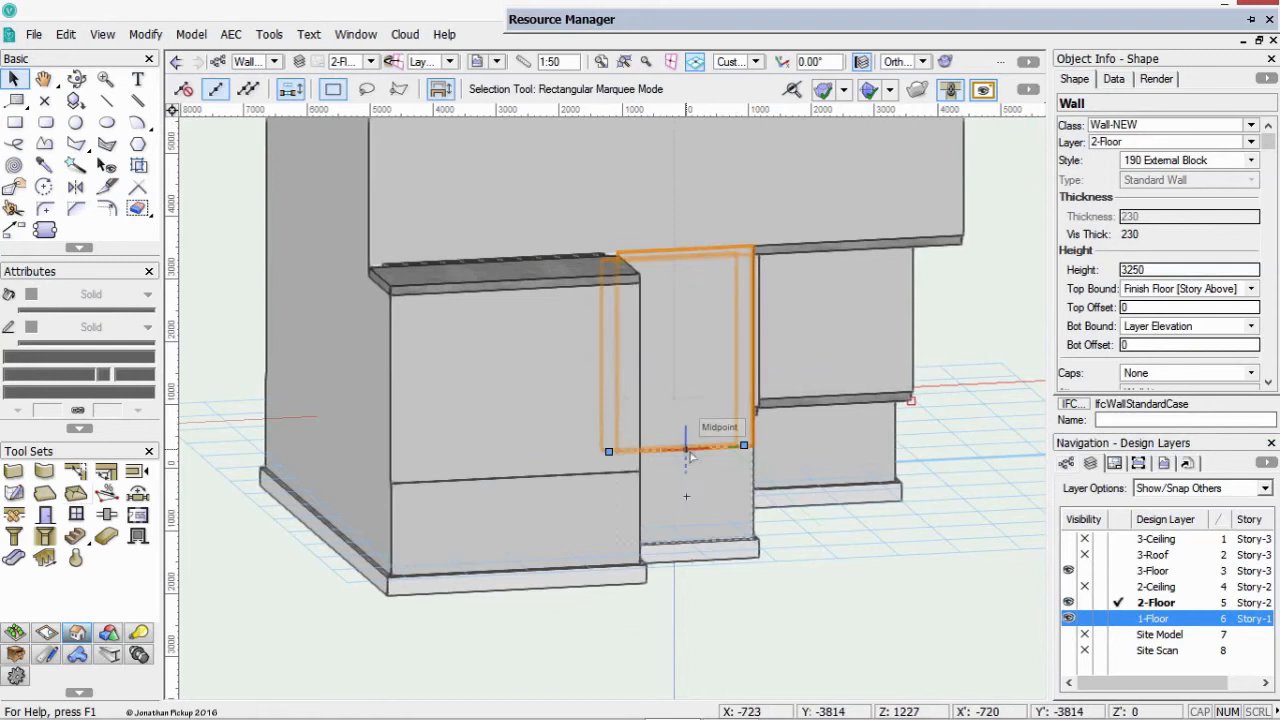
scroll(687, 453, down, 3)
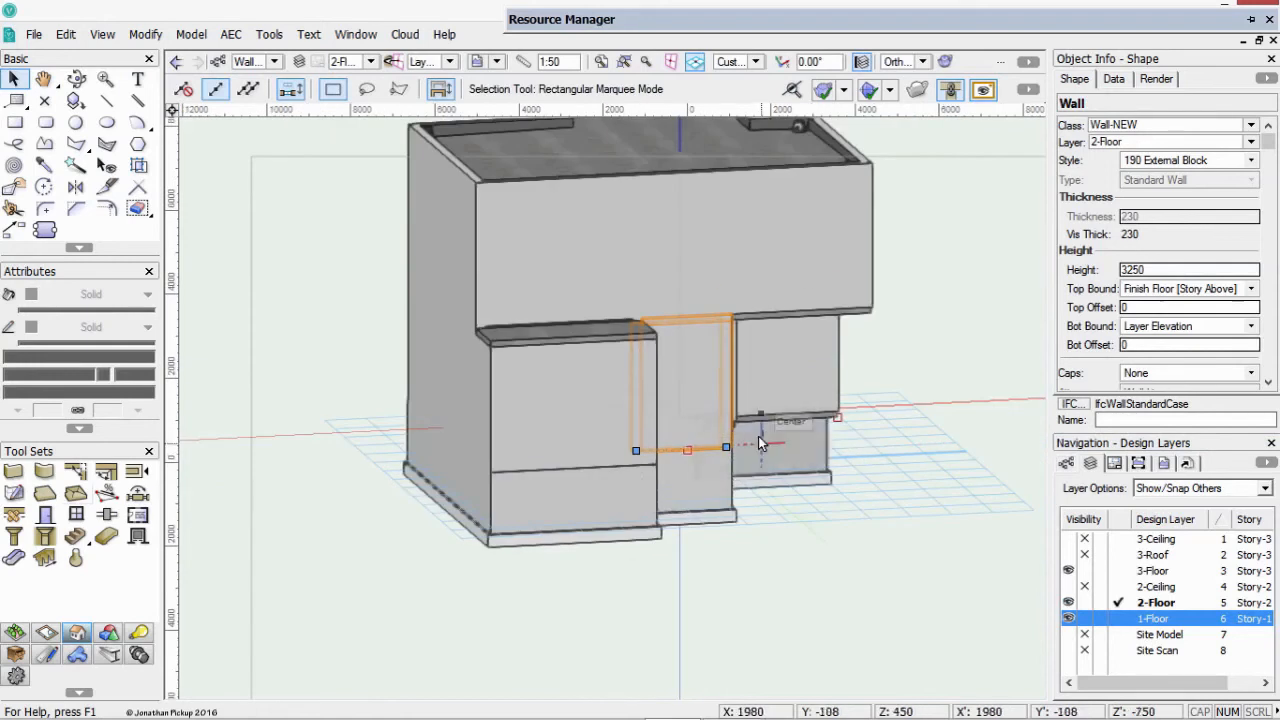
Examine the building in 3D from several sides, checking where the lowest-floor walls project beyond the floors above
key(h)
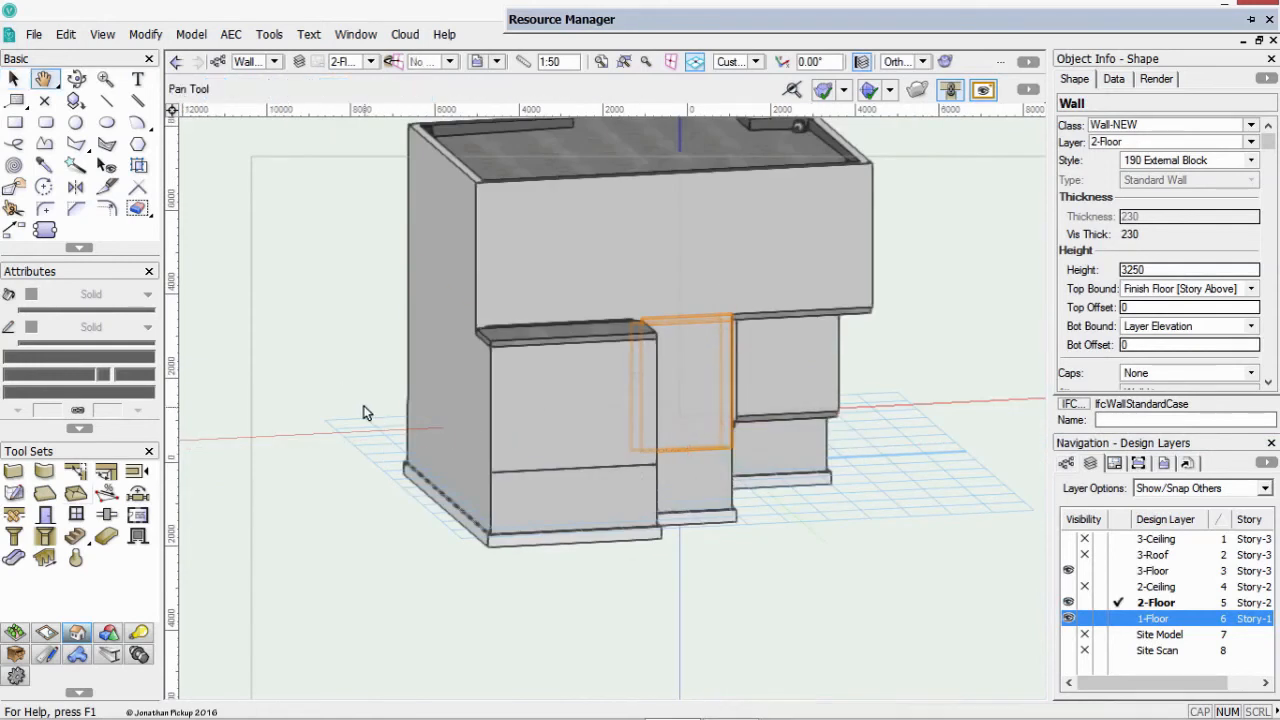
drag(363, 405, 393, 412)
middle_drag(393, 412, 405, 414)
ctrl+middle_drag(491, 426, 616, 449)
ctrl+scroll(612, 470, down, 1)
middle_drag(583, 244, 585, 362)
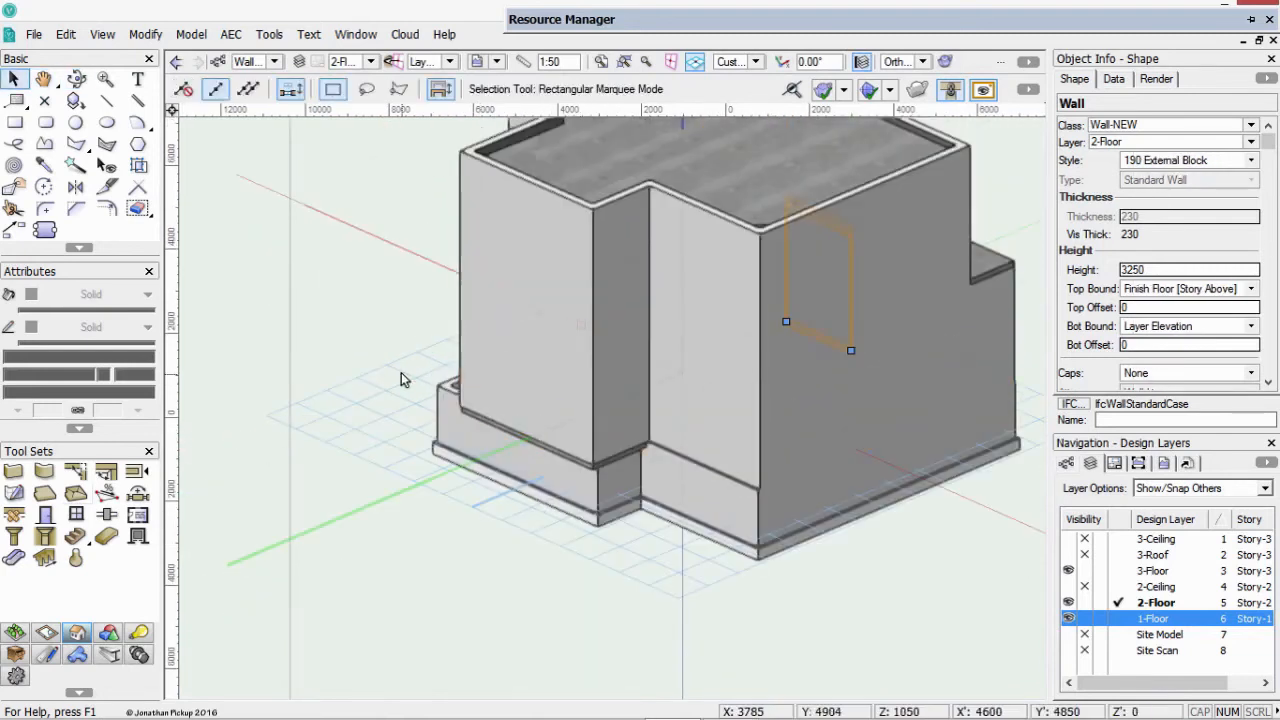
ctrl+scroll(441, 363, up, 1)
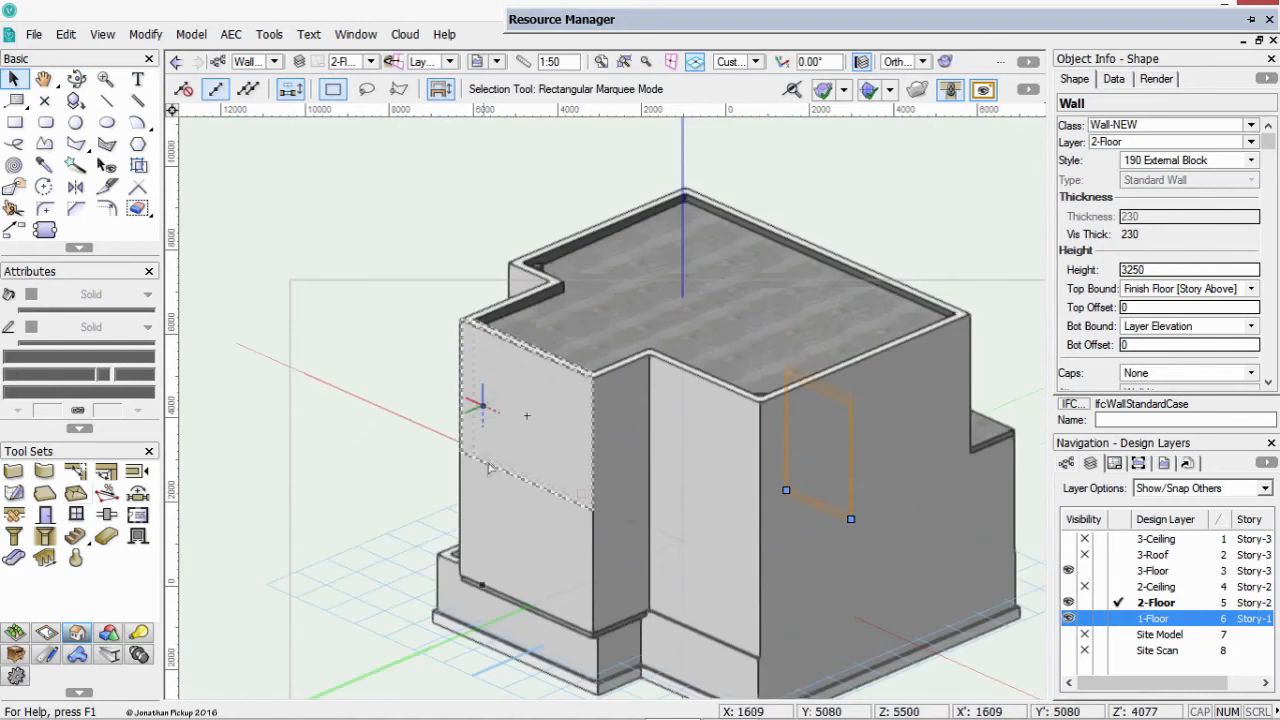
ctrl+middle_drag(500, 508, 633, 508)
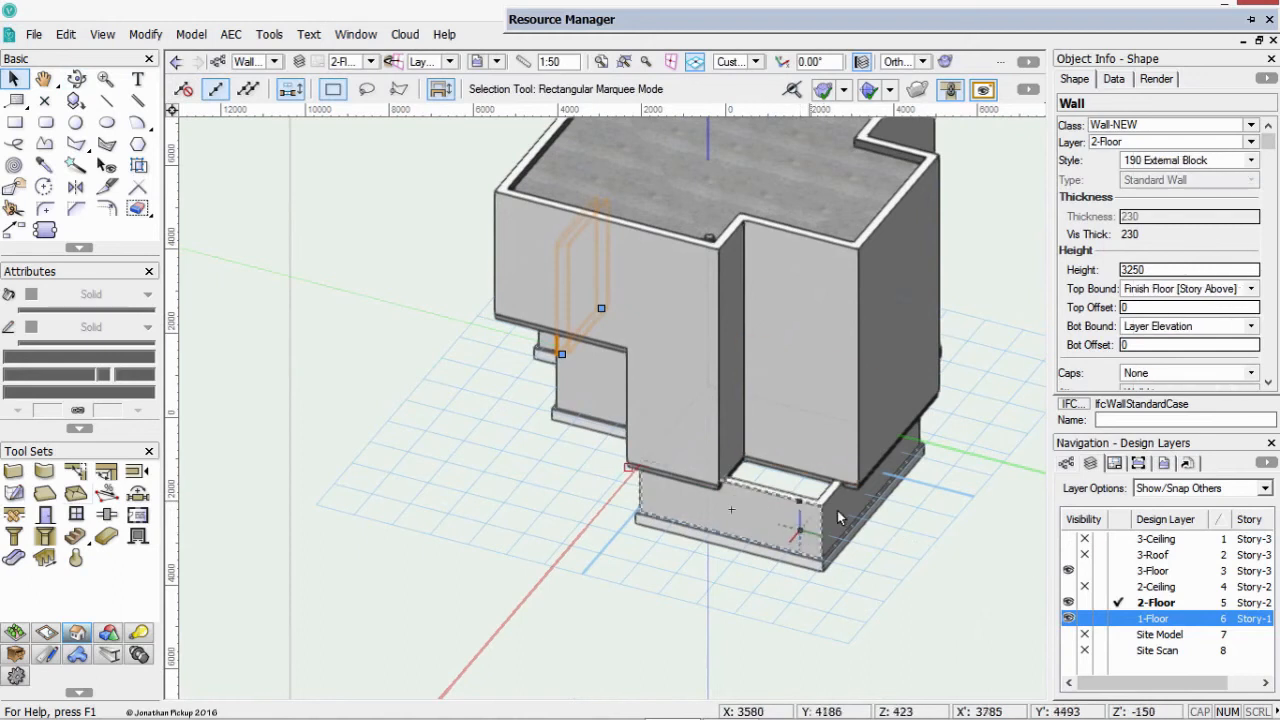
ctrl+middle_drag(835, 515, 612, 541)
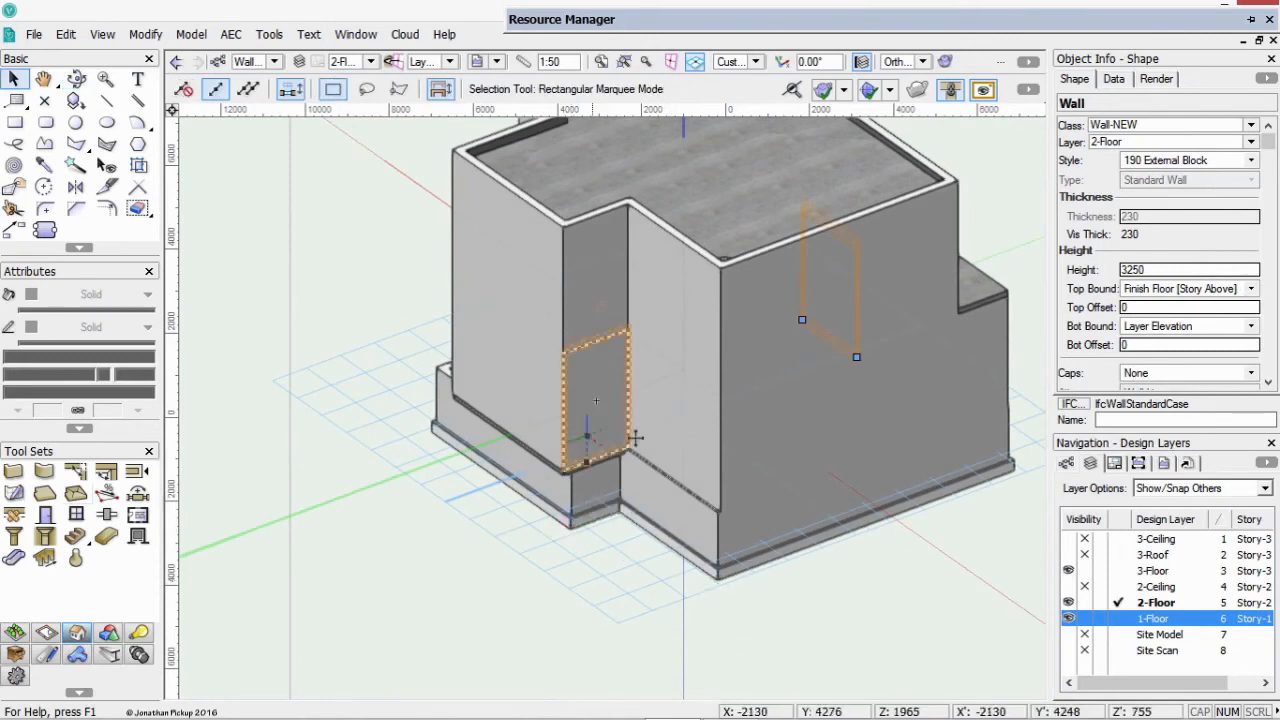
middle_drag(471, 454, 636, 521)
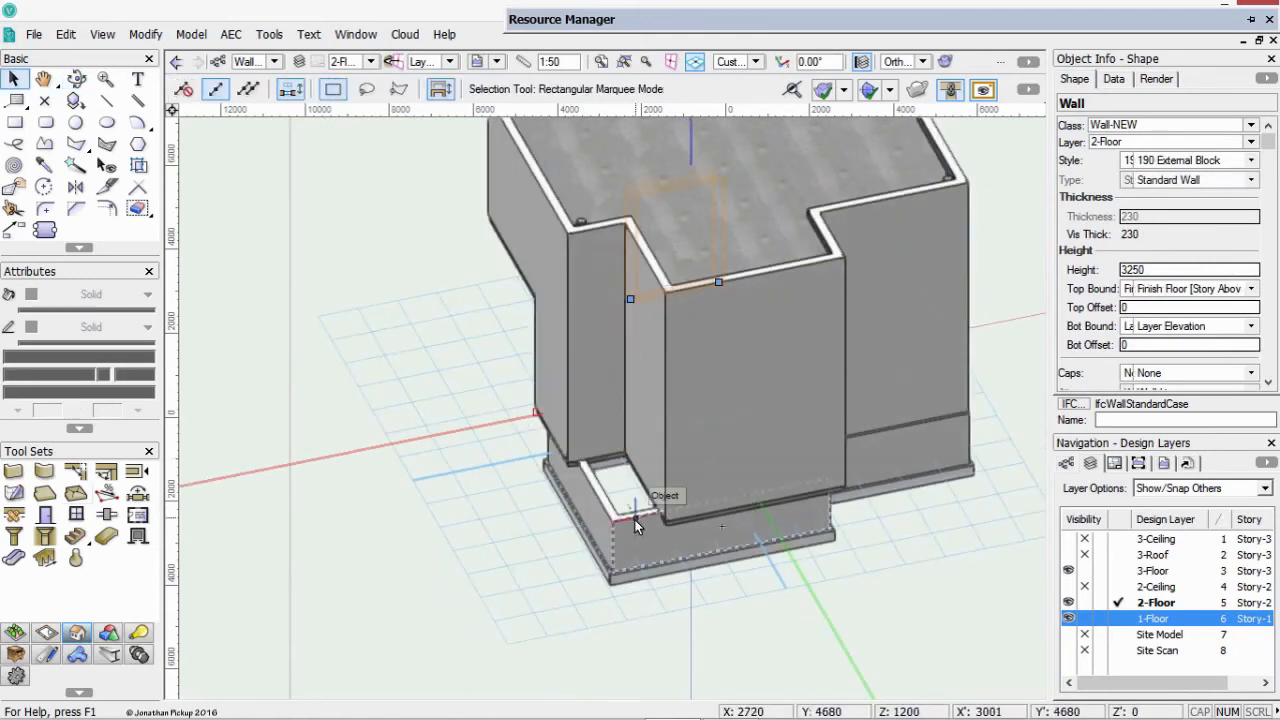
Make 1-Floor the active design layer
click(1120, 620)
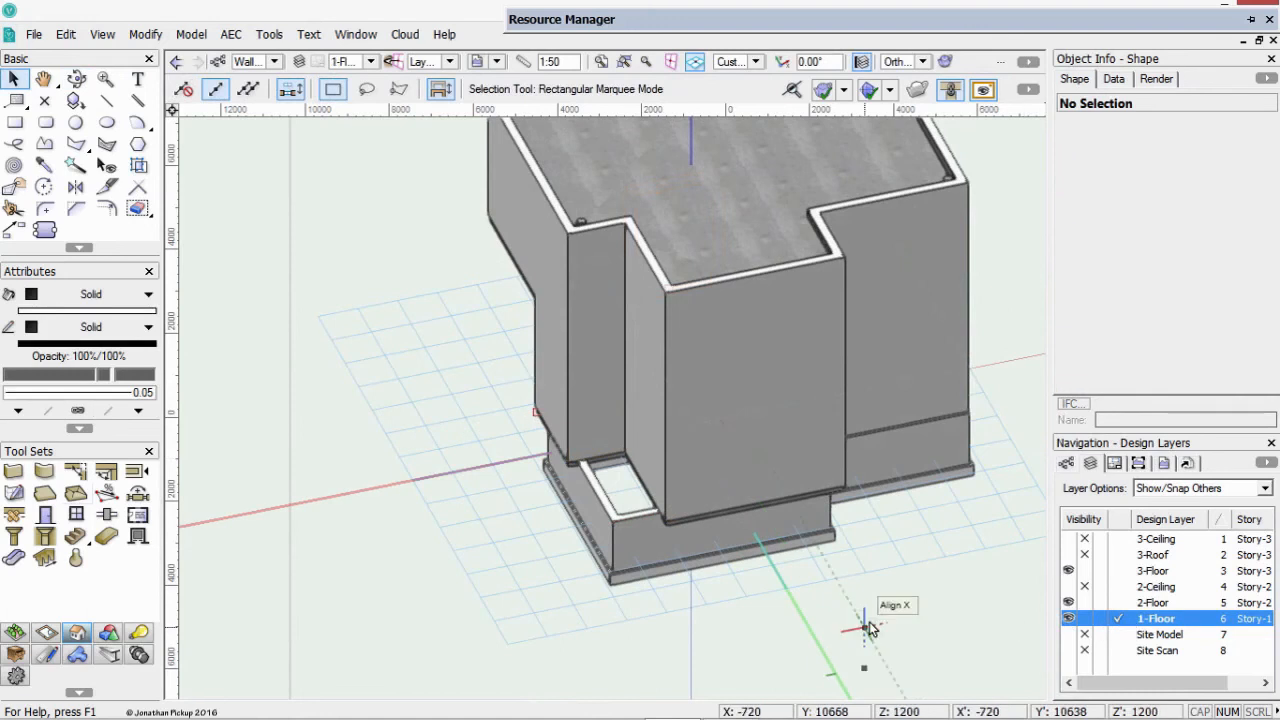
In Top/Plan view, hide the 3-Floor layer and set the layer options to Gray/Snap Others
key(F5)
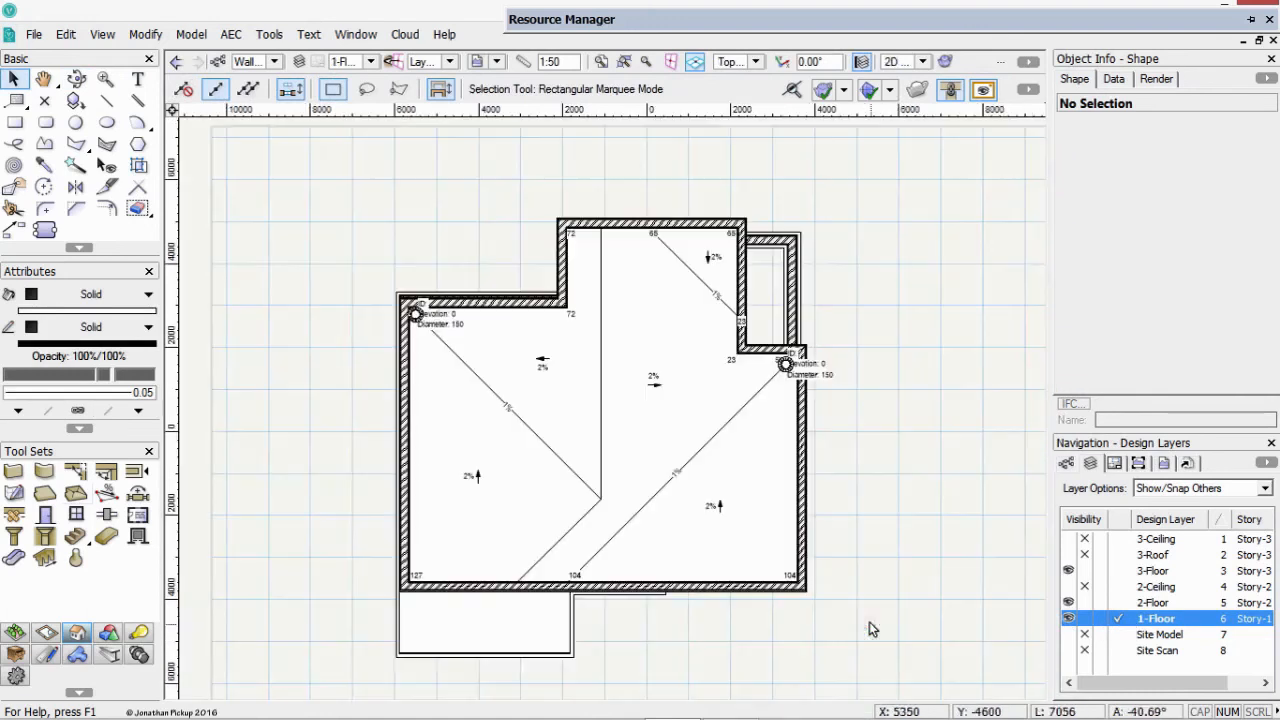
click(1083, 571)
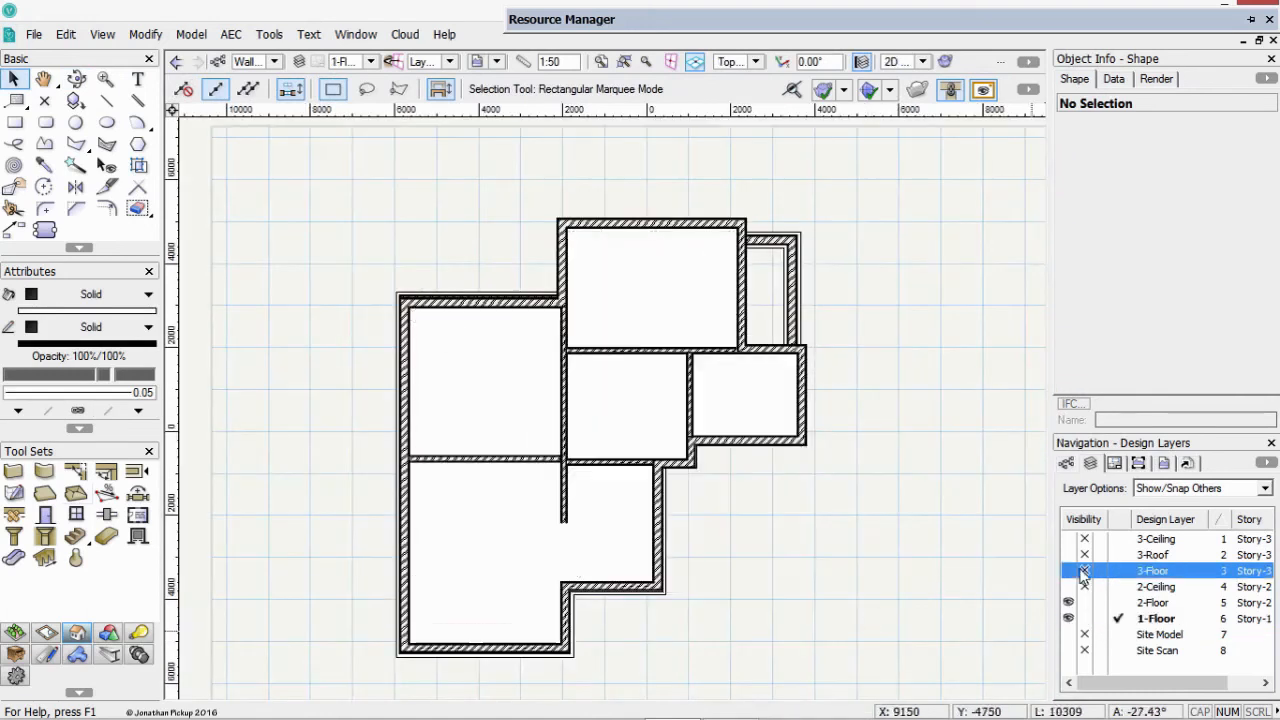
click(1158, 490)
click(1160, 528)
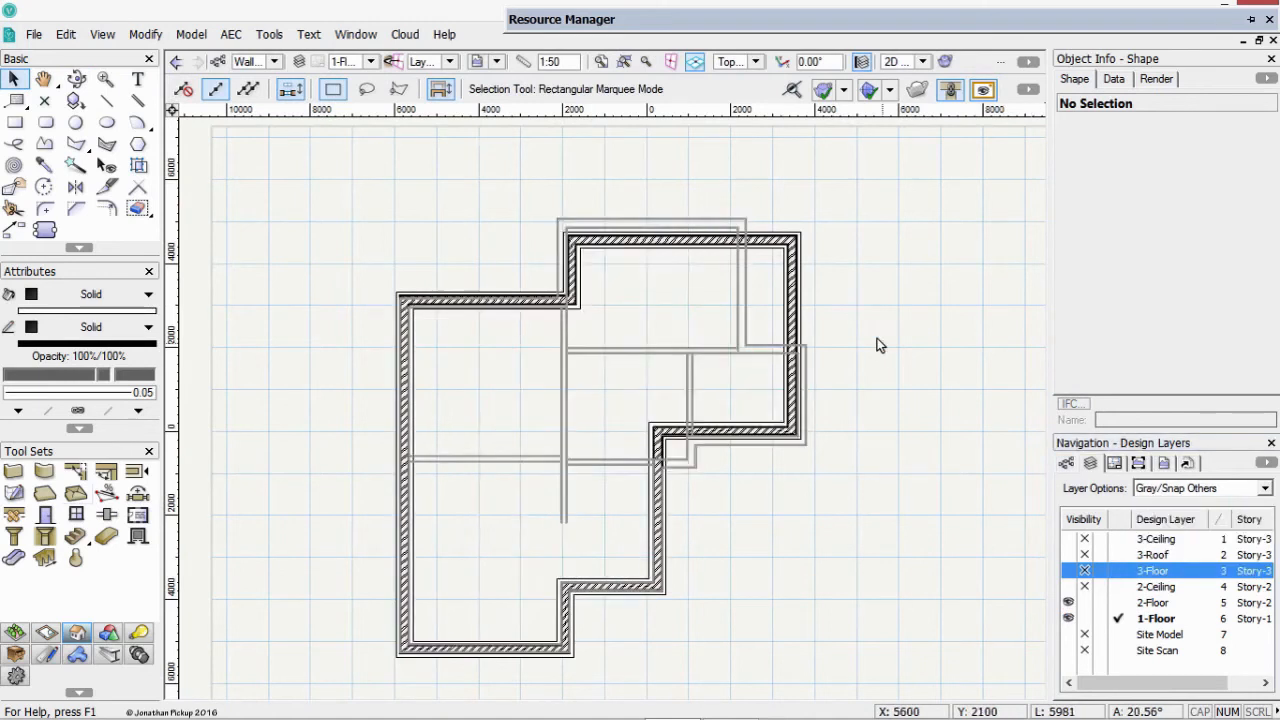
Move the right-hand 190 Foundation Wall inward so it lines up with the grayed 2-Floor wall
scroll(869, 347, up, 2)
scroll(720, 223, up, 2)
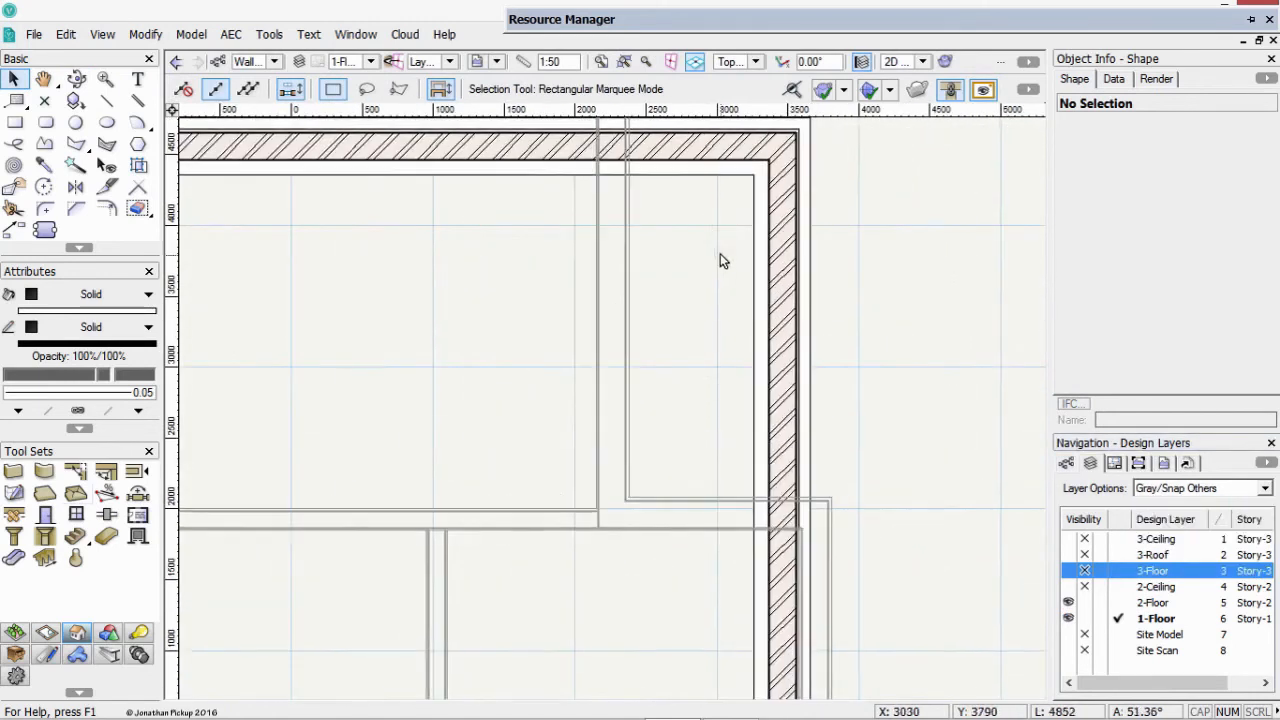
scroll(751, 263, up, 3)
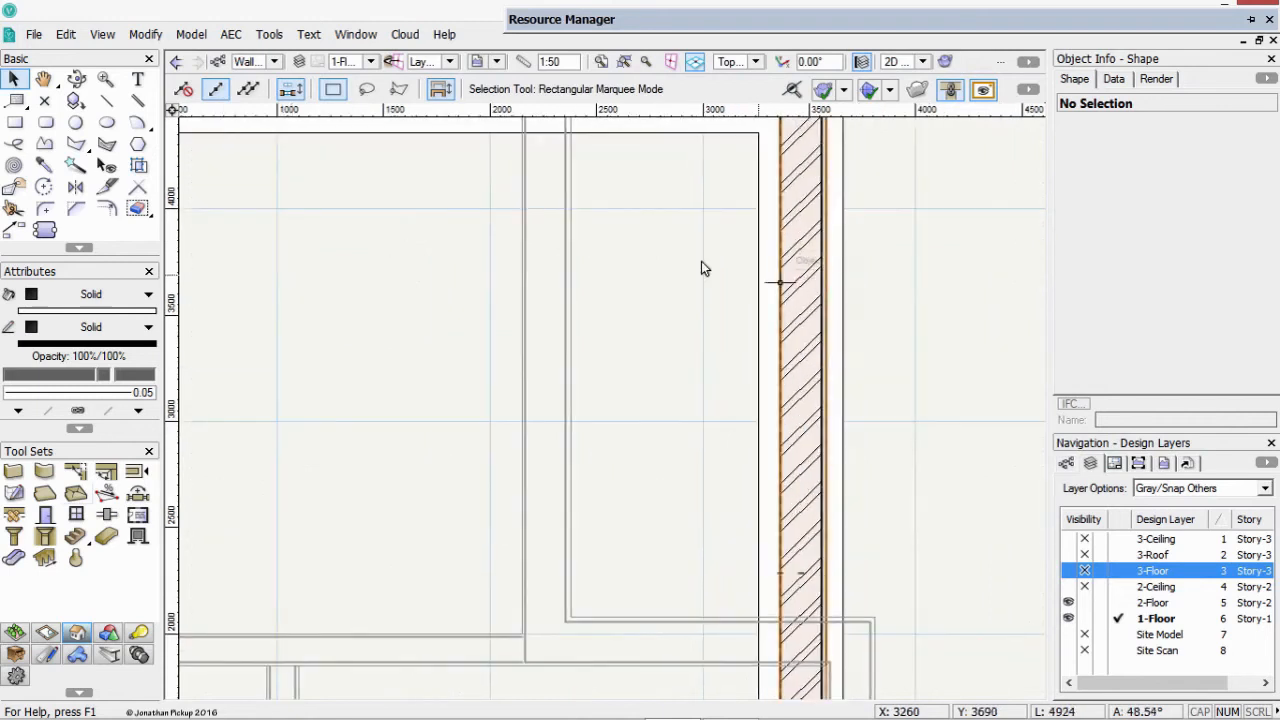
drag(805, 283, 440, 274)
Move the right-hand 400mm Footing inward so it sits centred under the relocated foundation wall
scroll(503, 251, down, 3)
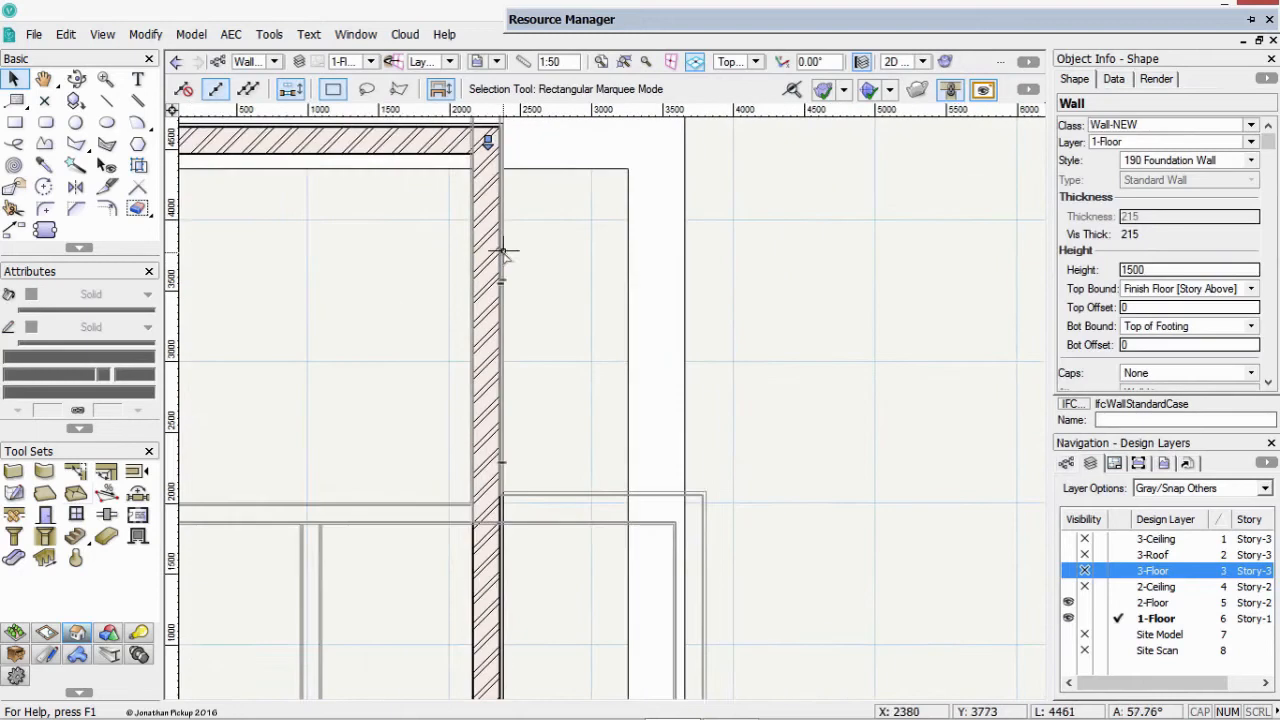
scroll(571, 251, down, 2)
scroll(571, 251, up, 4)
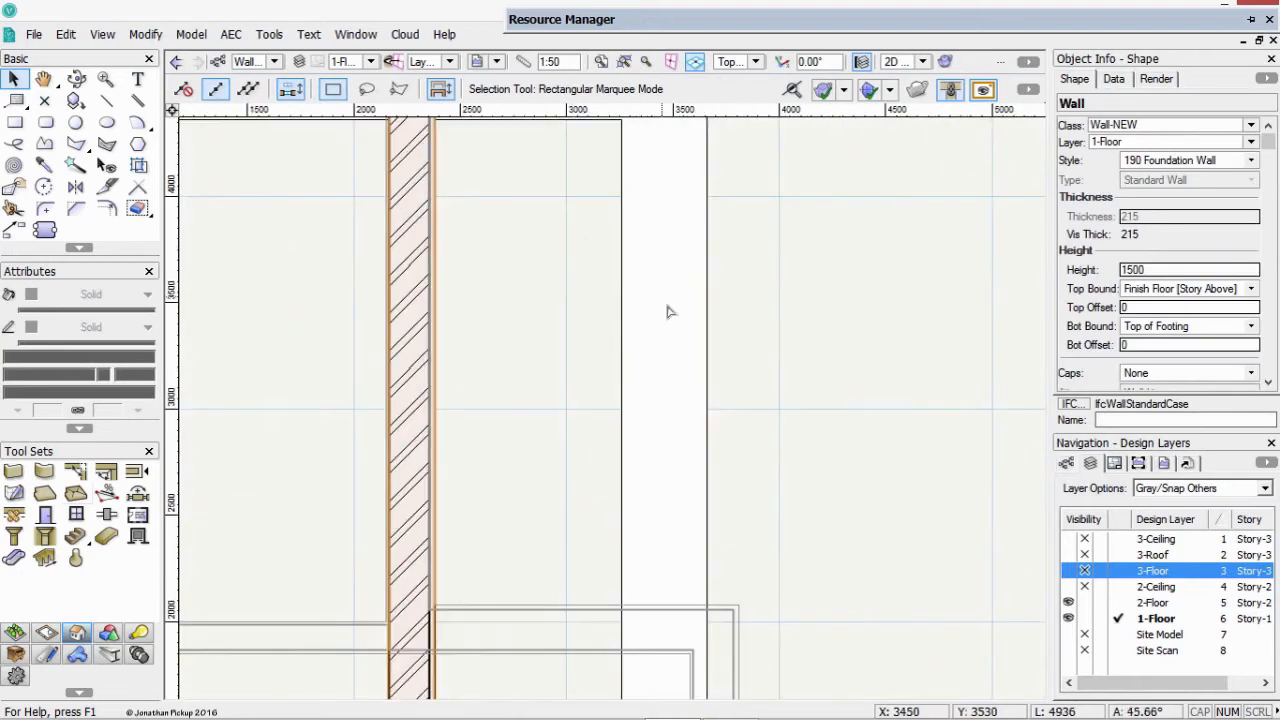
drag(664, 318, 409, 305)
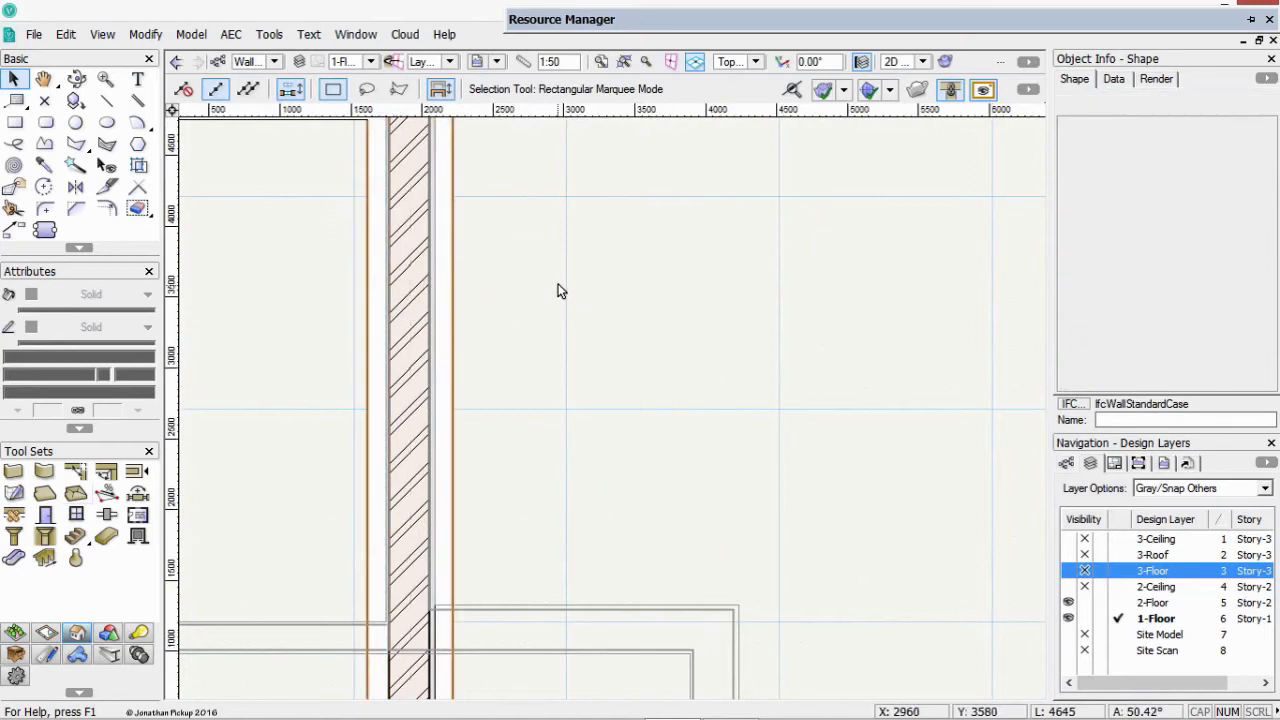
Split the relocated foundation wall and its footing with a horizontal cutting line at about Y 1925, between the grayed wall faces
scroll(560, 289, down, 4)
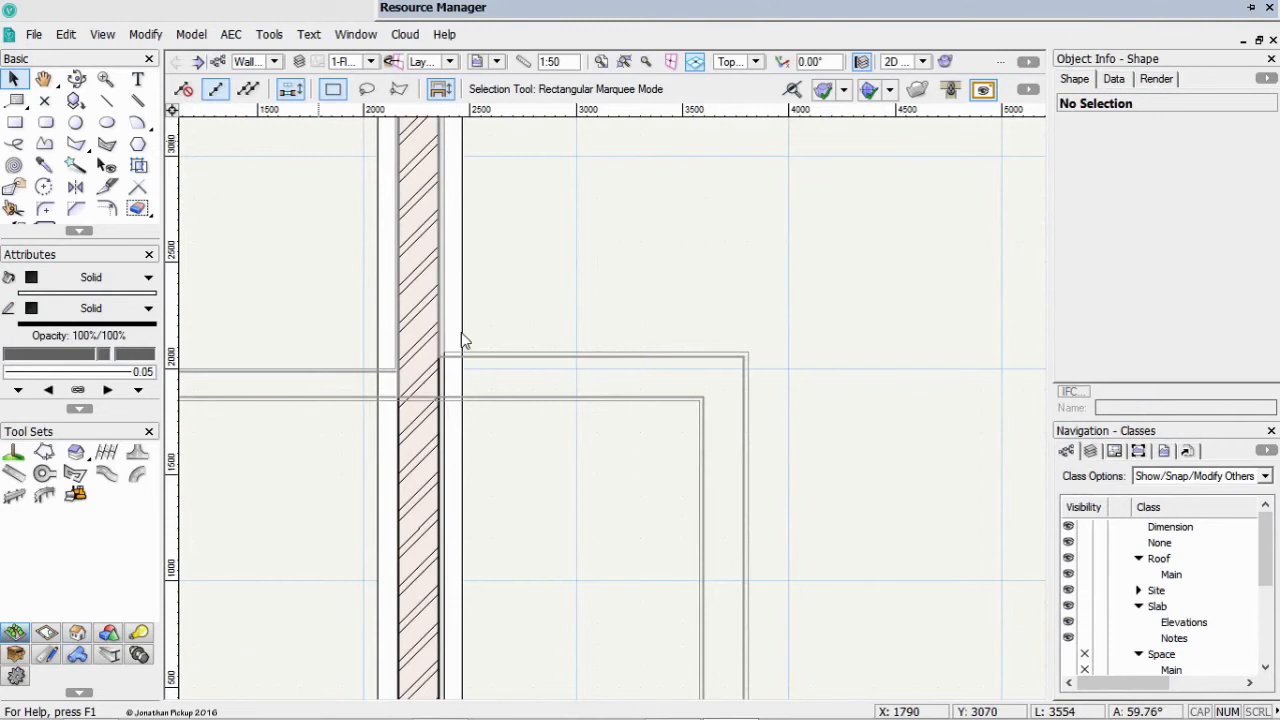
click(106, 187)
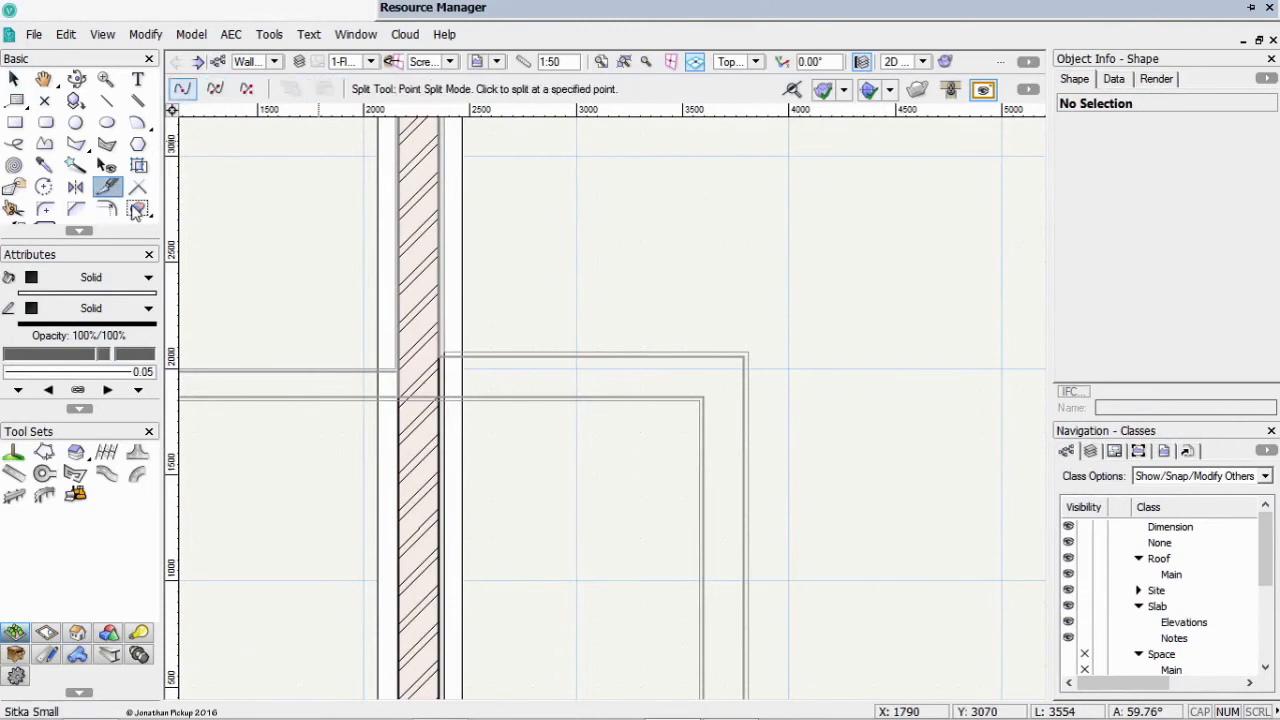
click(215, 88)
click(302, 385)
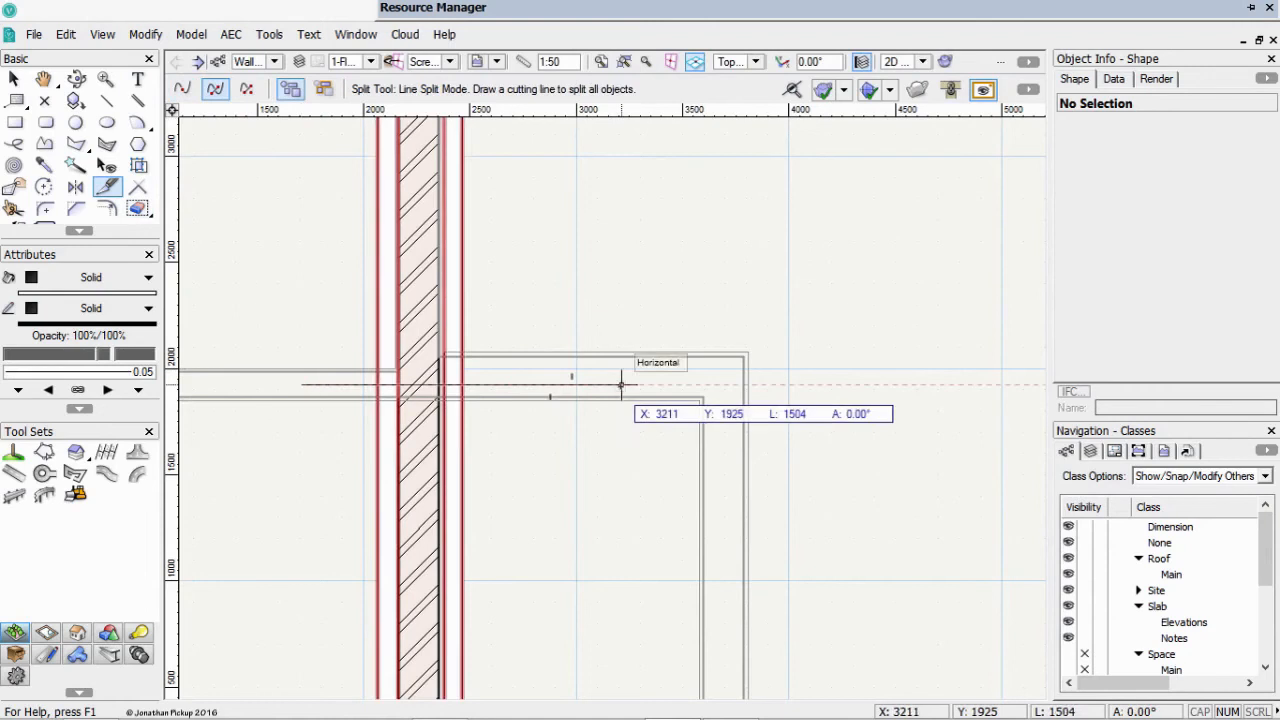
click(621, 385)
key(x)
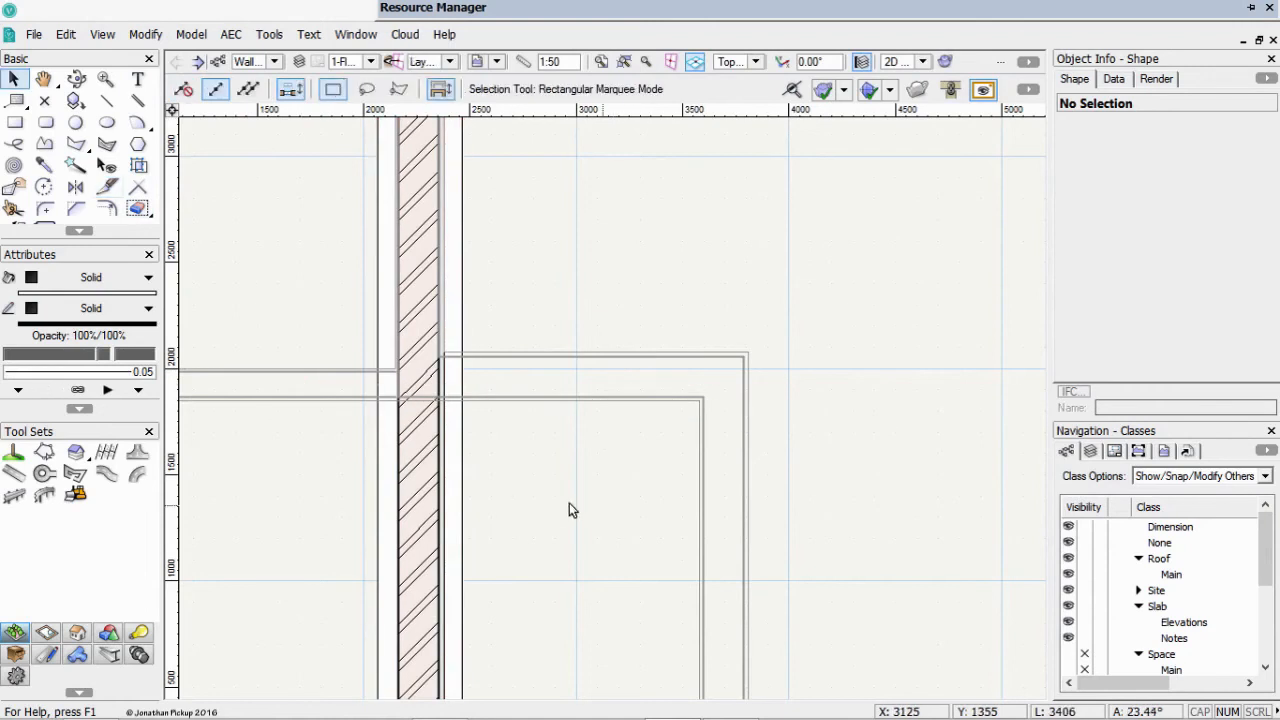
Delete the footing and foundation wall pieces below the split line
drag(463, 491, 627, 512)
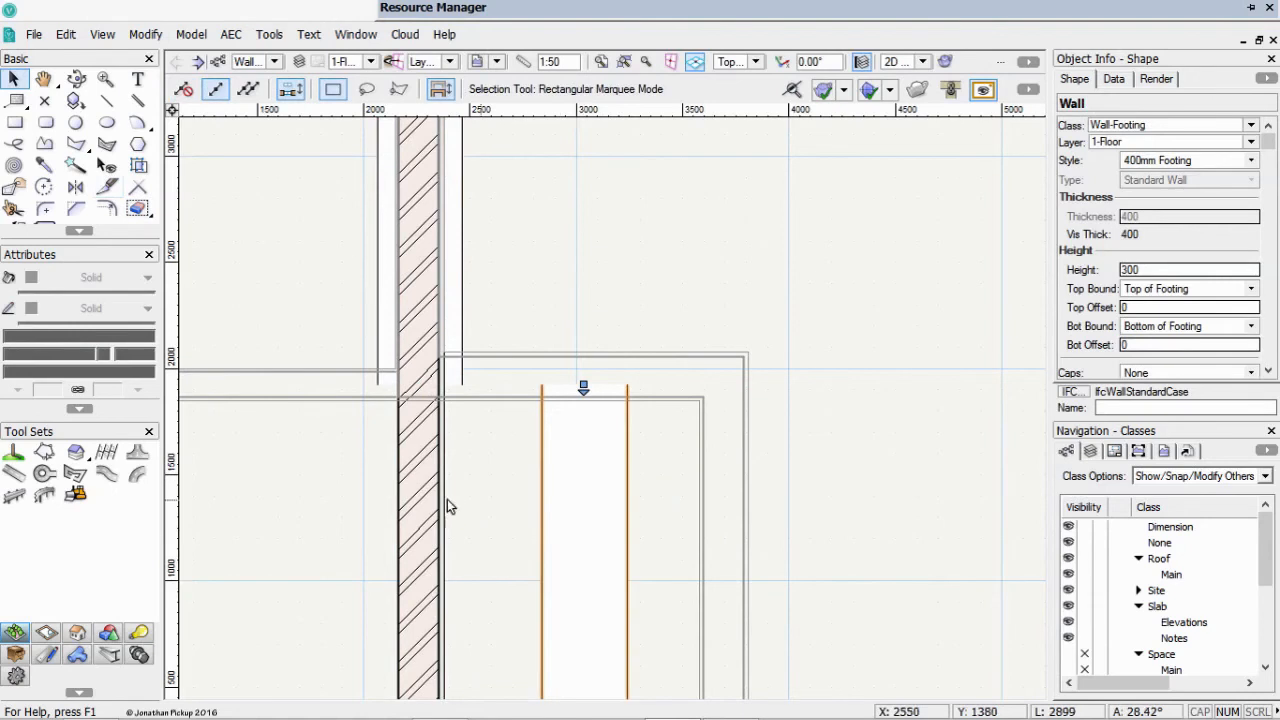
key(Delete)
click(420, 386)
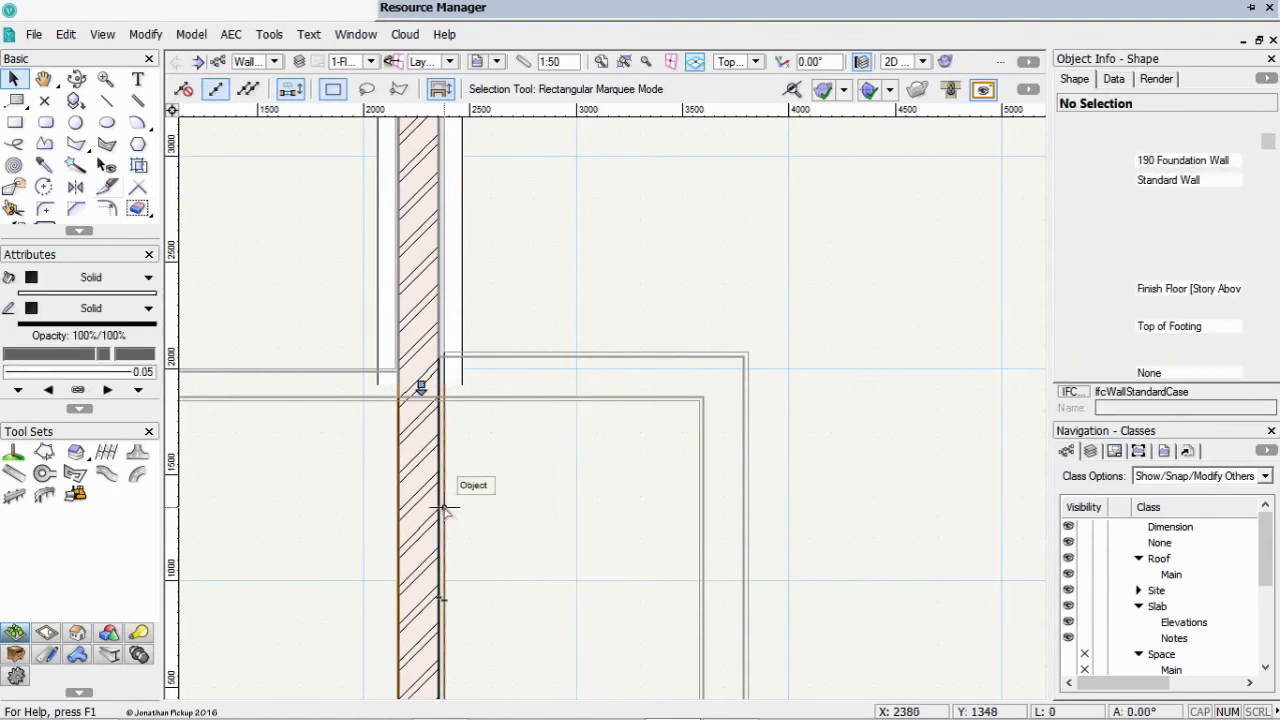
key(Delete)
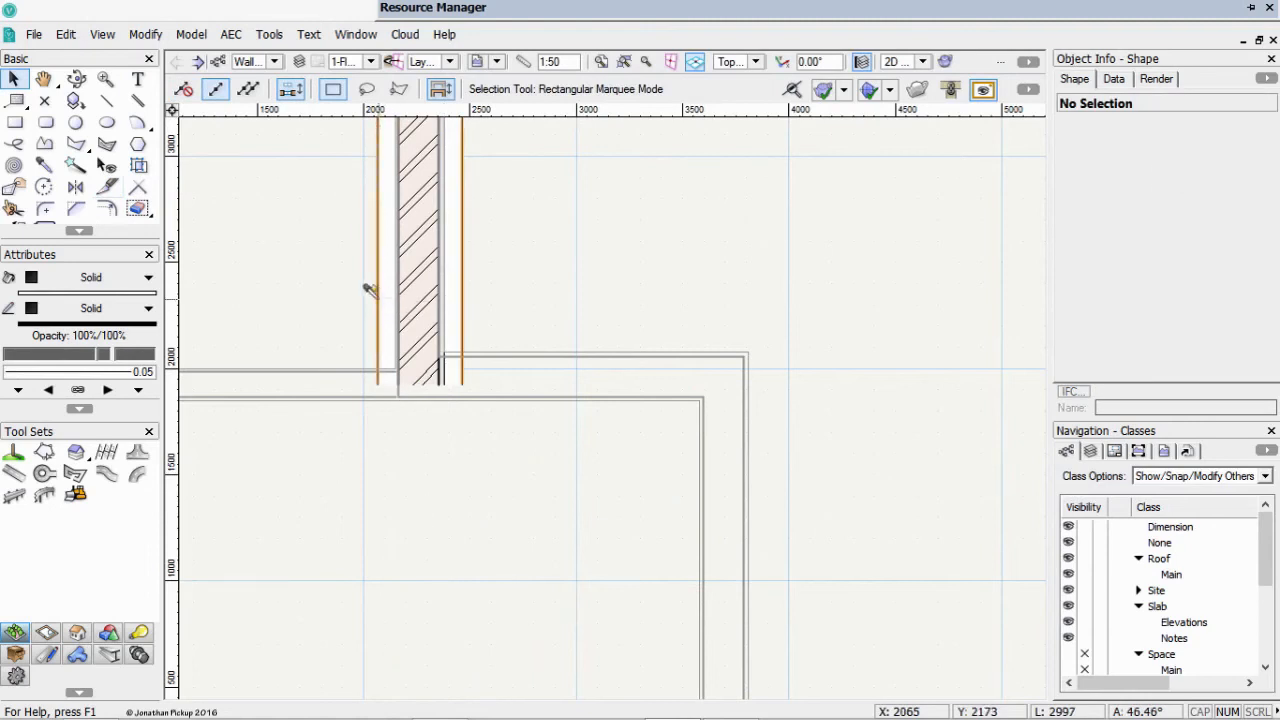
Draw five connected 400mm Footing walls in center control line mode, following the grayed projecting walls toward the lower foundation wall
key(9)
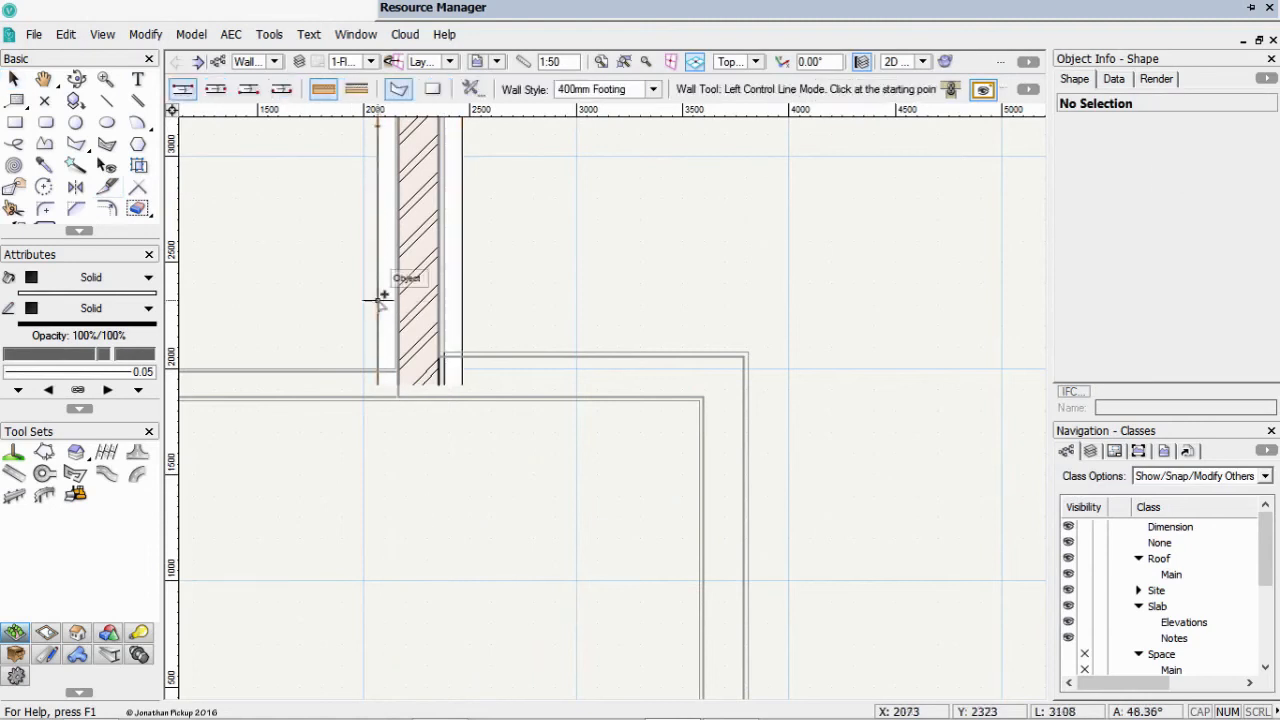
click(216, 91)
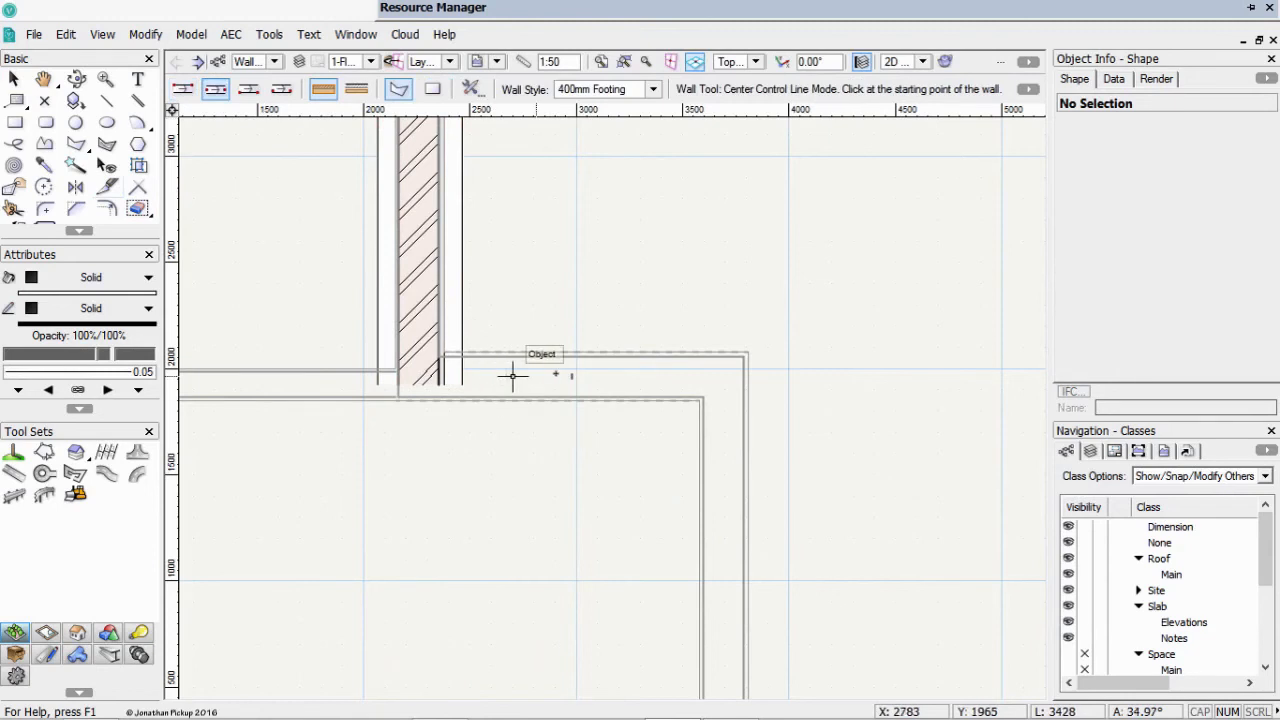
click(499, 375)
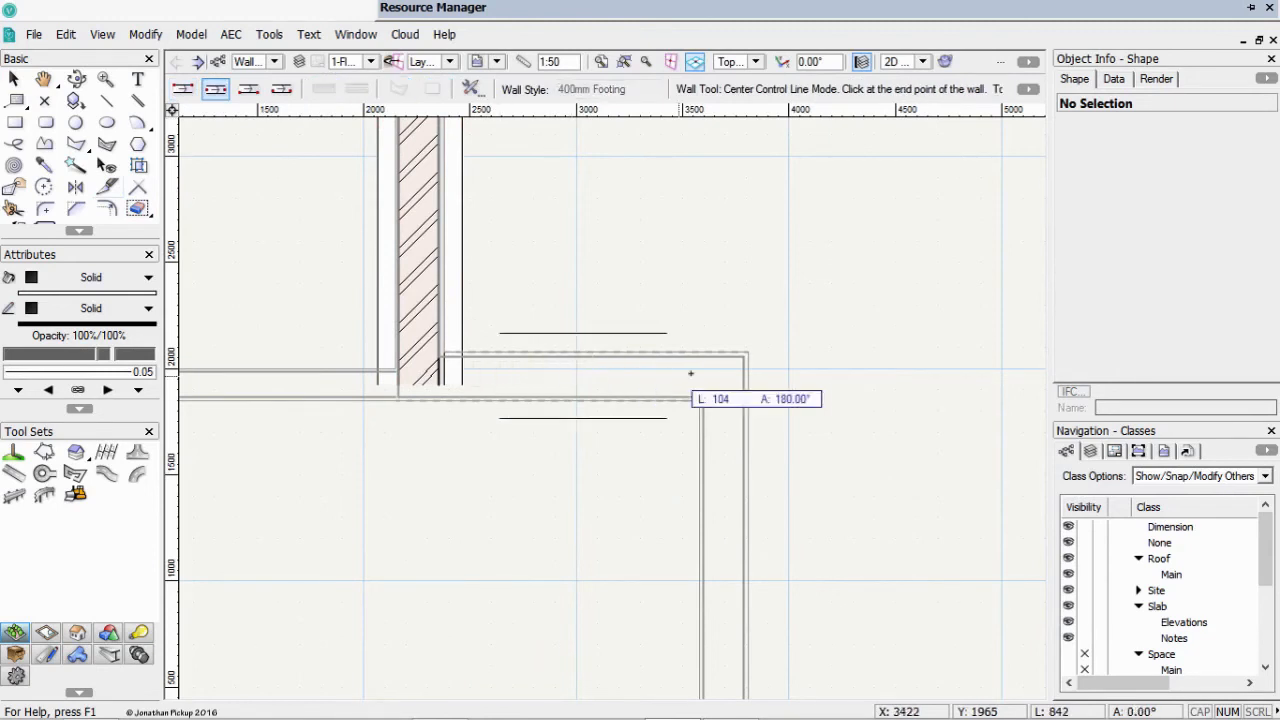
click(723, 375)
middle_drag(723, 551, 771, 306)
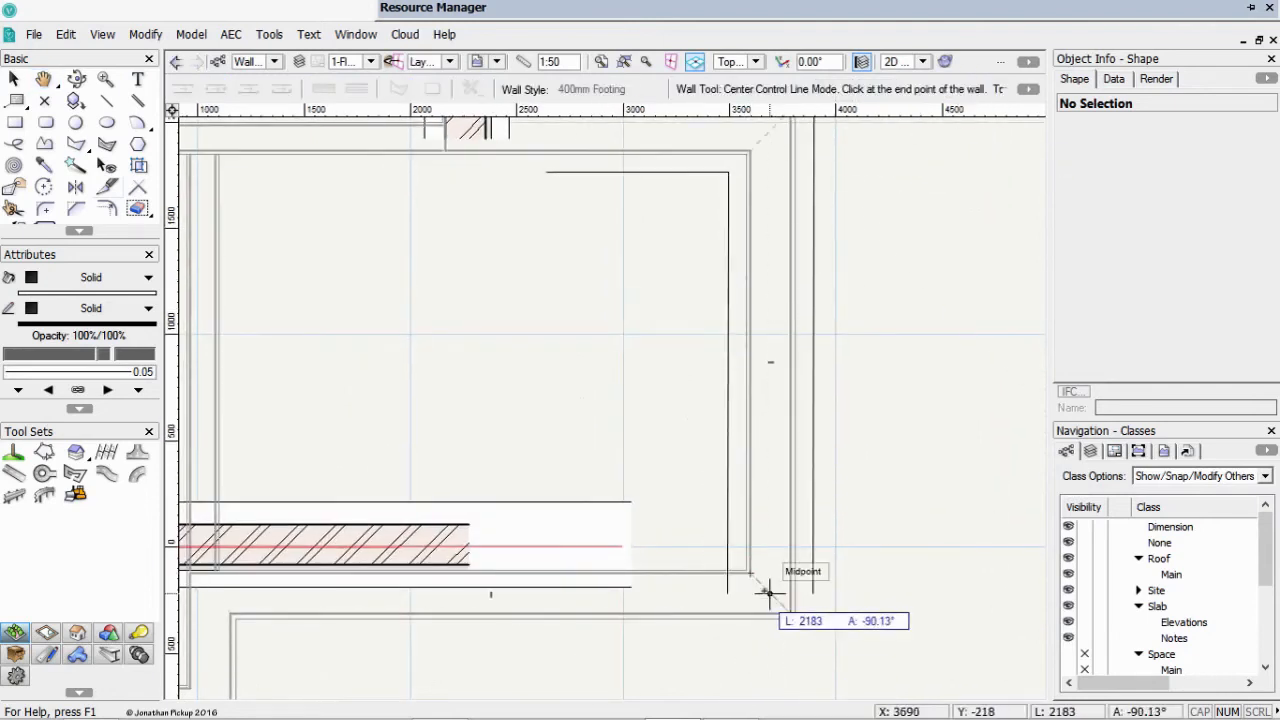
click(768, 592)
middle_drag(277, 609, 614, 509)
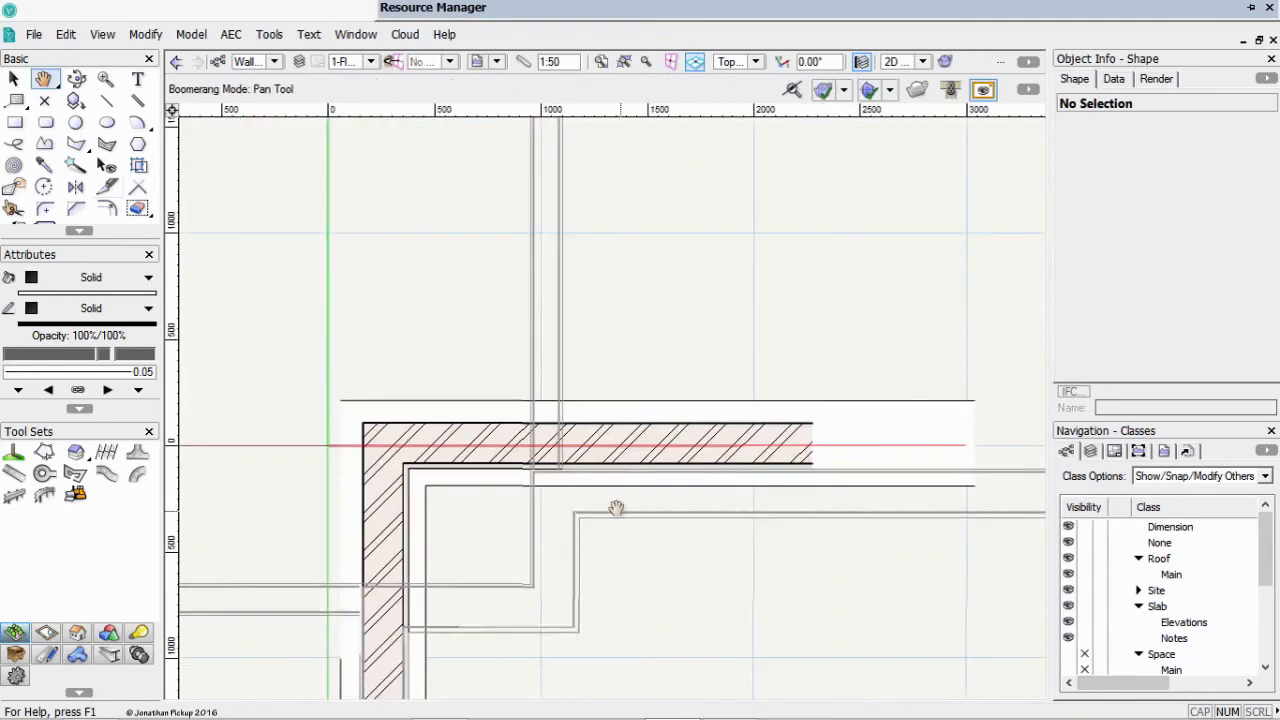
click(553, 491)
click(553, 607)
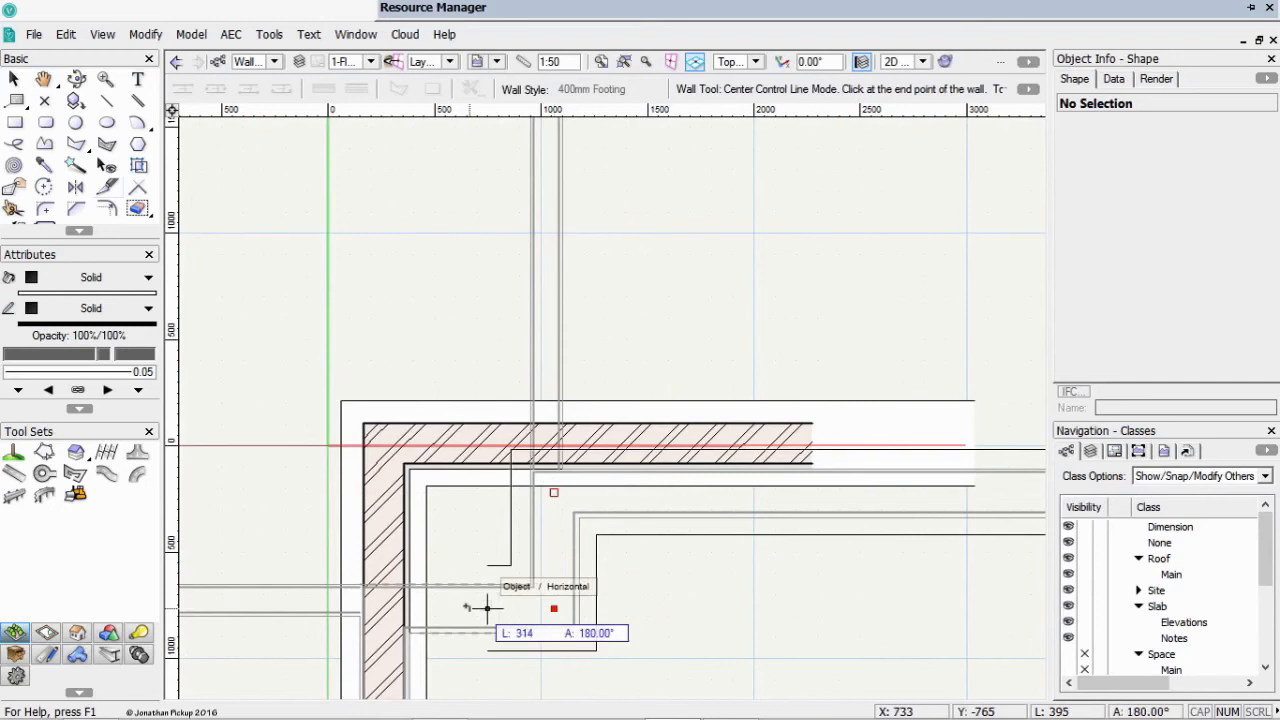
double_click(450, 606)
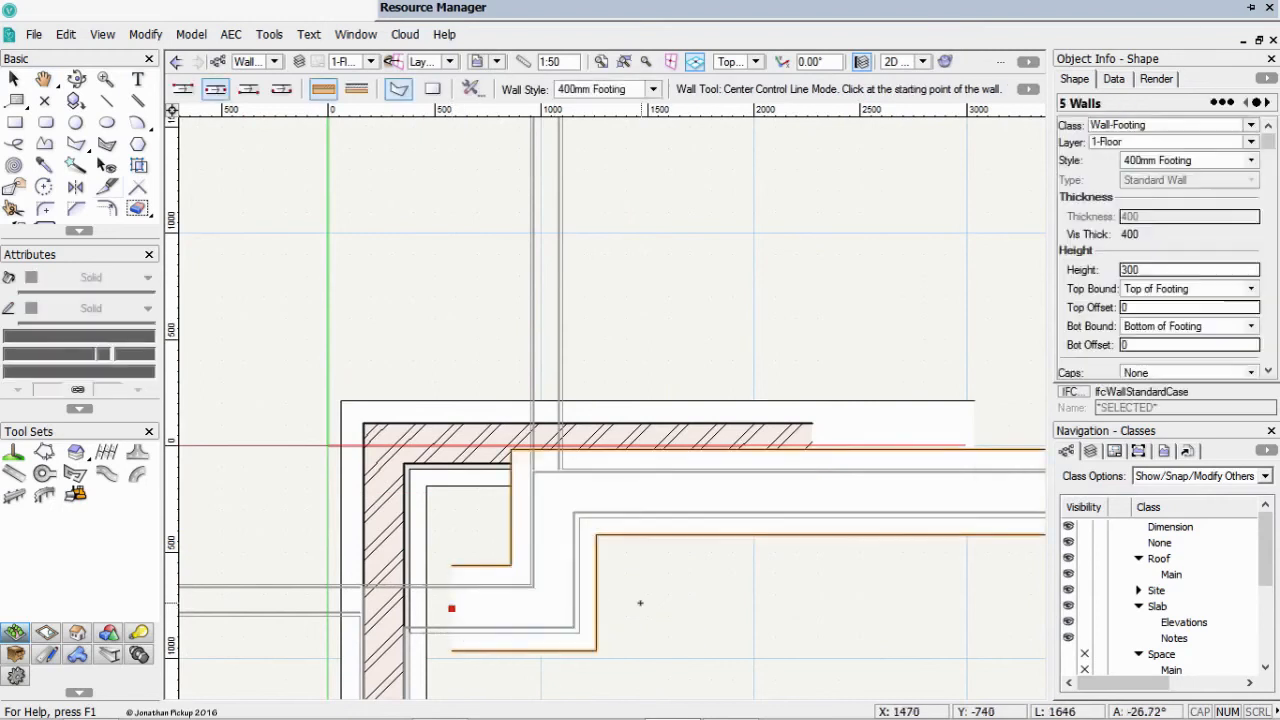
Delete the old horizontal foundation wall and its footing that overlap the new footings
key(x)
click(468, 428)
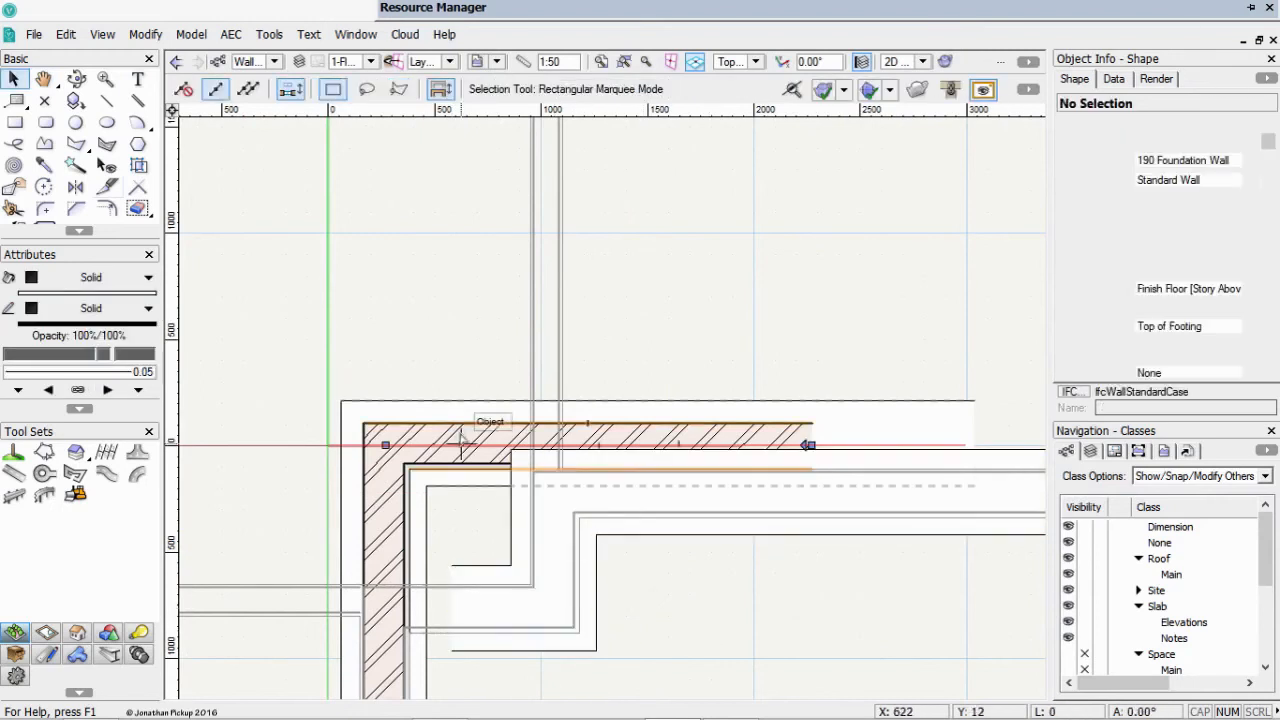
key(Delete)
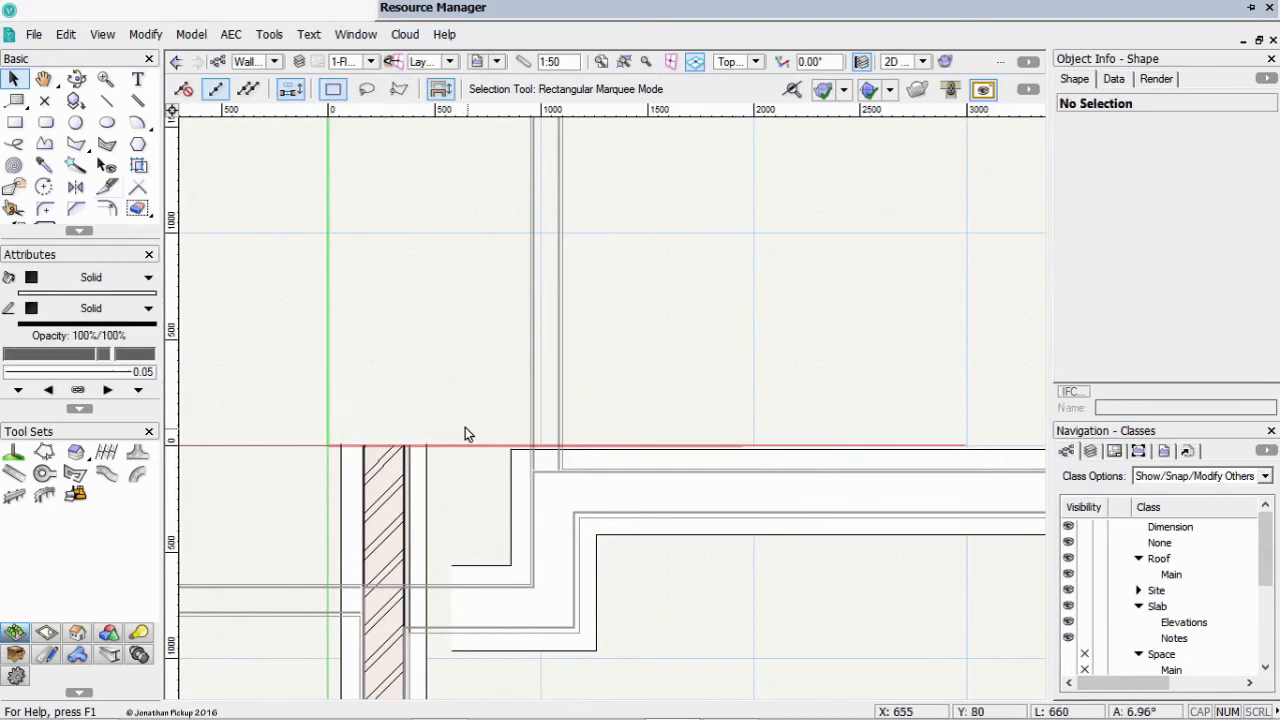
Set the Wall tool to the 190 Foundation Wall style with left control line mode
scroll(468, 430, down, 2)
scroll(476, 432, down, 2)
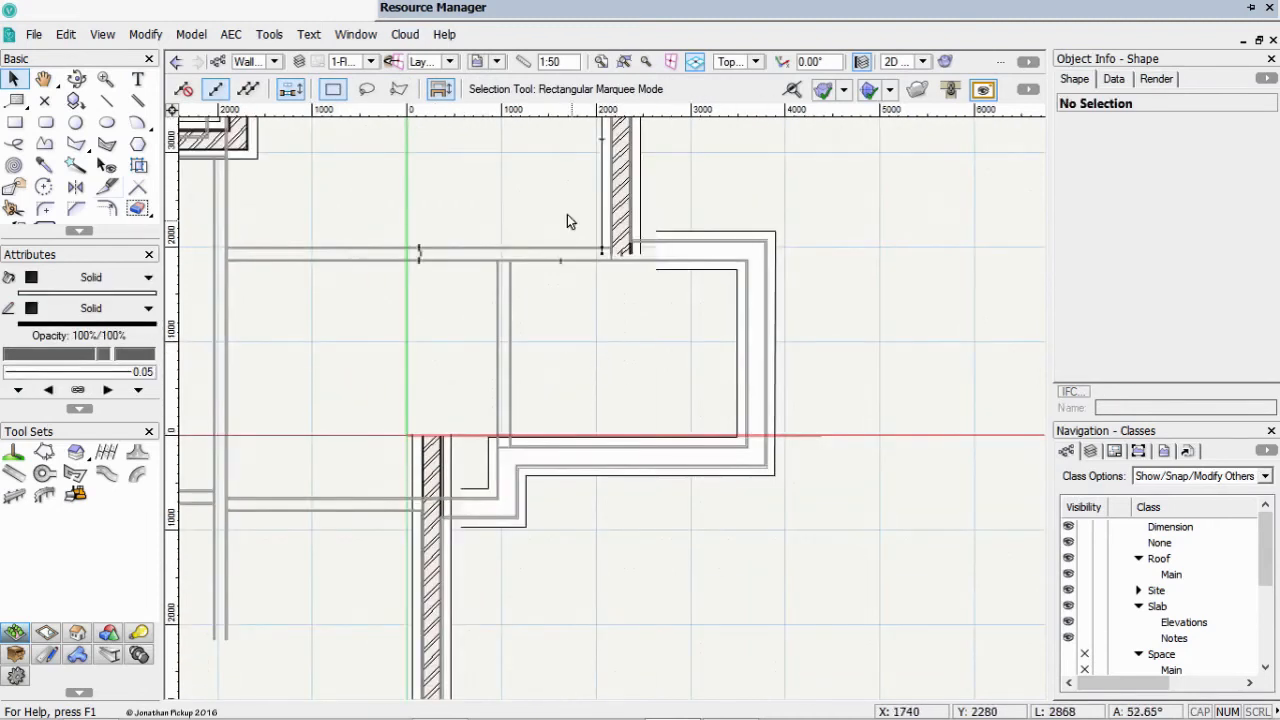
drag(658, 282, 669, 316)
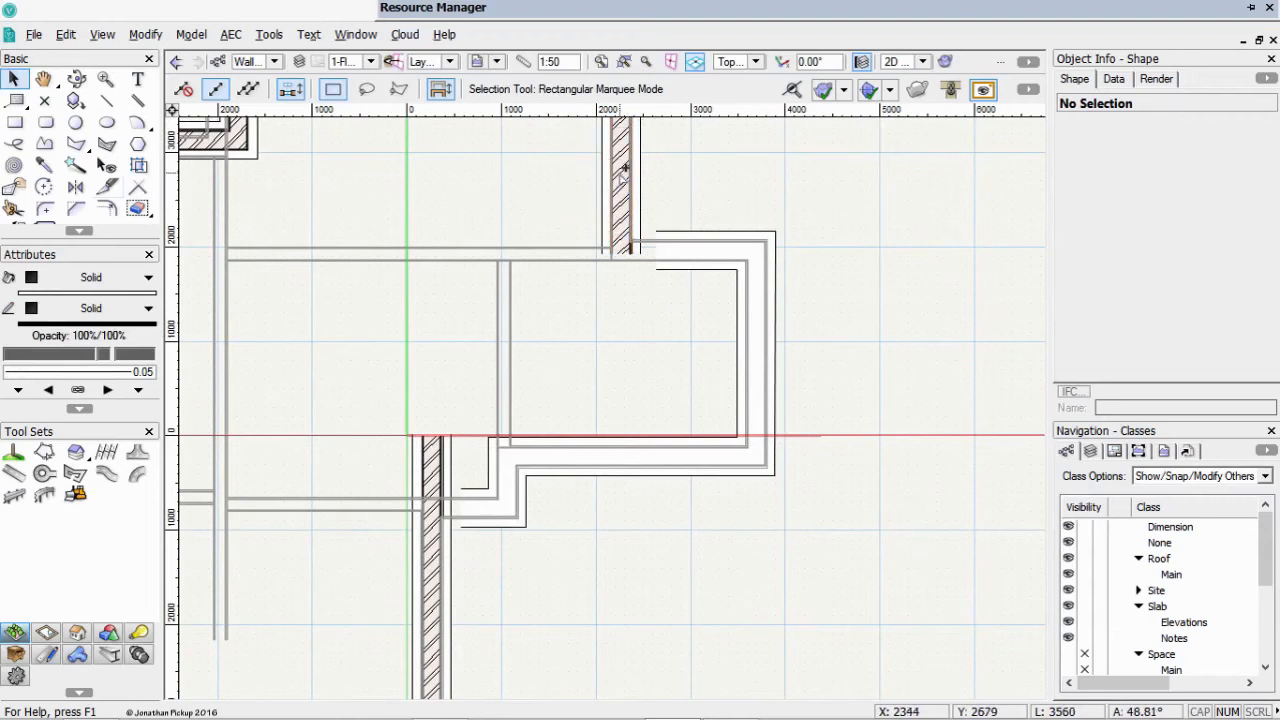
key(9)
scroll(685, 250, up, 5)
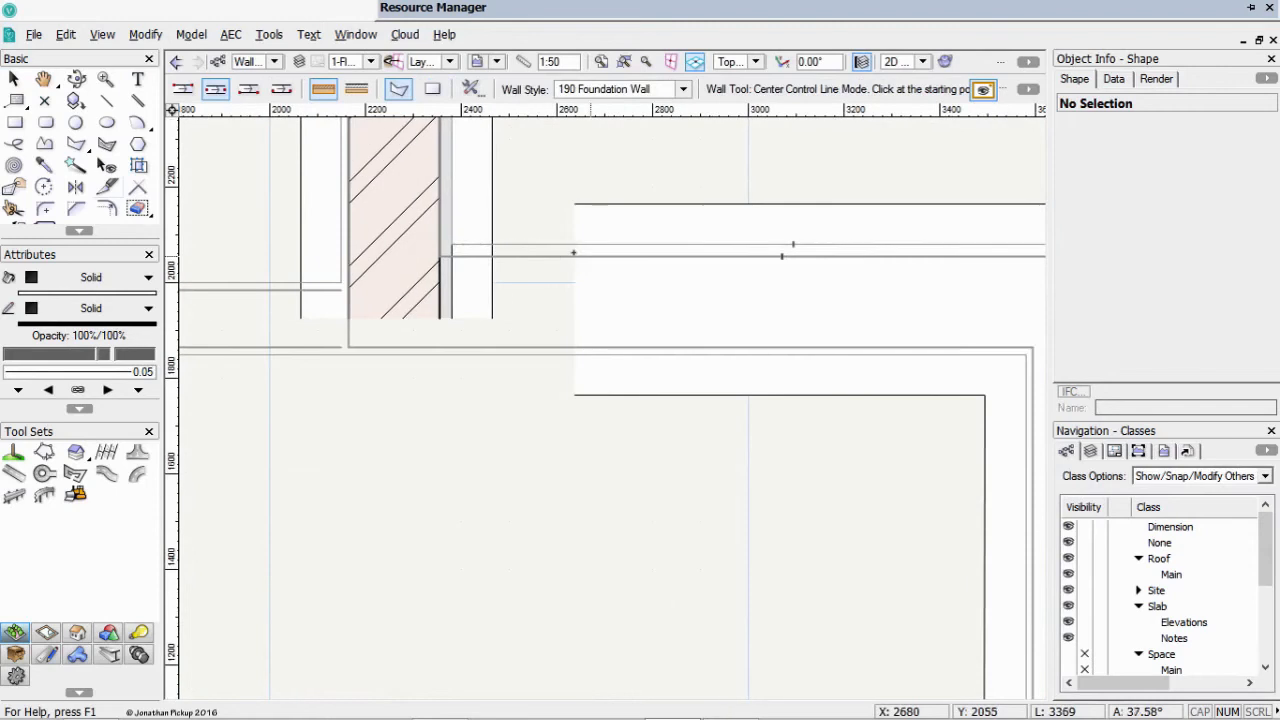
click(537, 244)
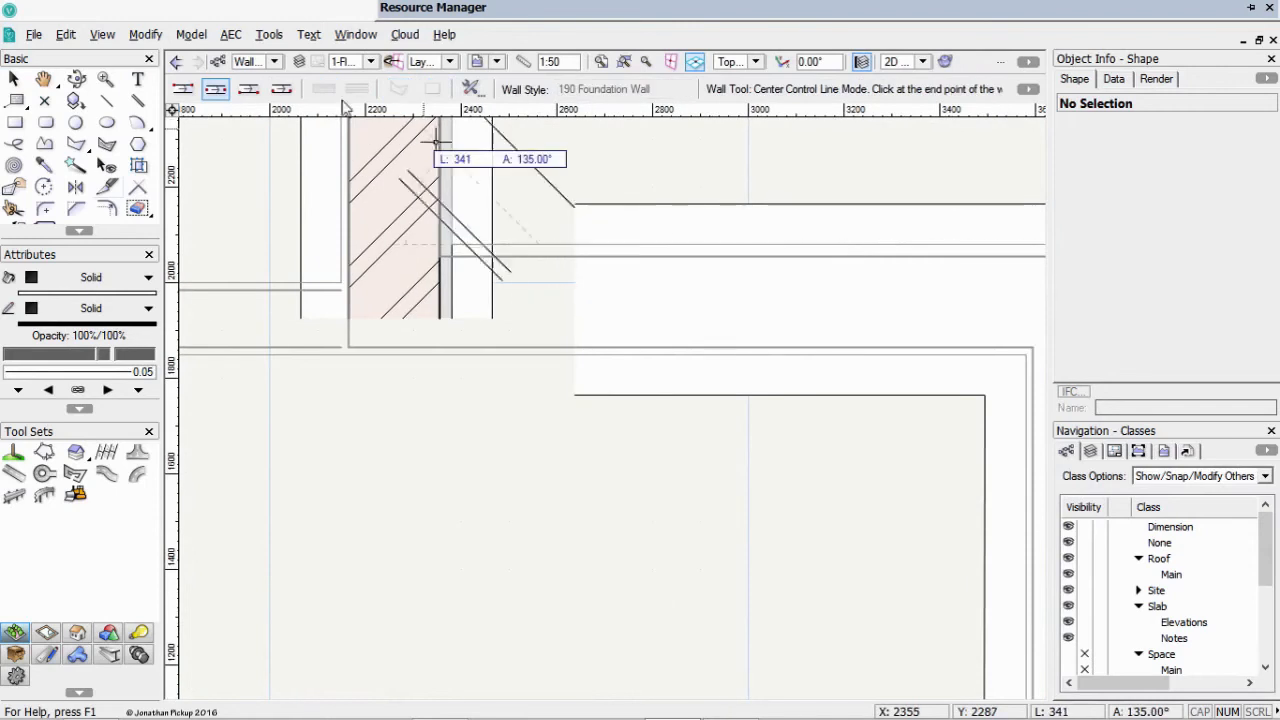
click(185, 89)
key(Escape)
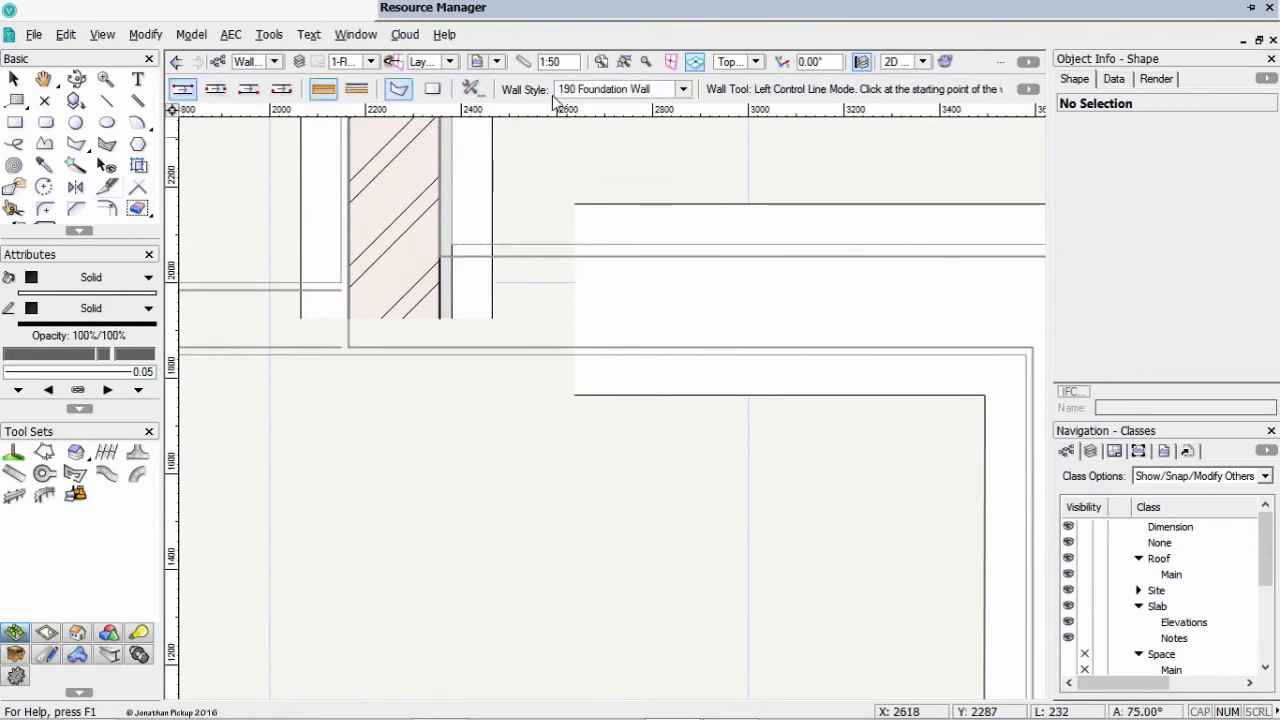
Draw five connected 190 Foundation Wall walls along the outer line of the grayed projecting walls, ending near the lower foundation wall
click(530, 244)
middle_drag(509, 233, 273, 219)
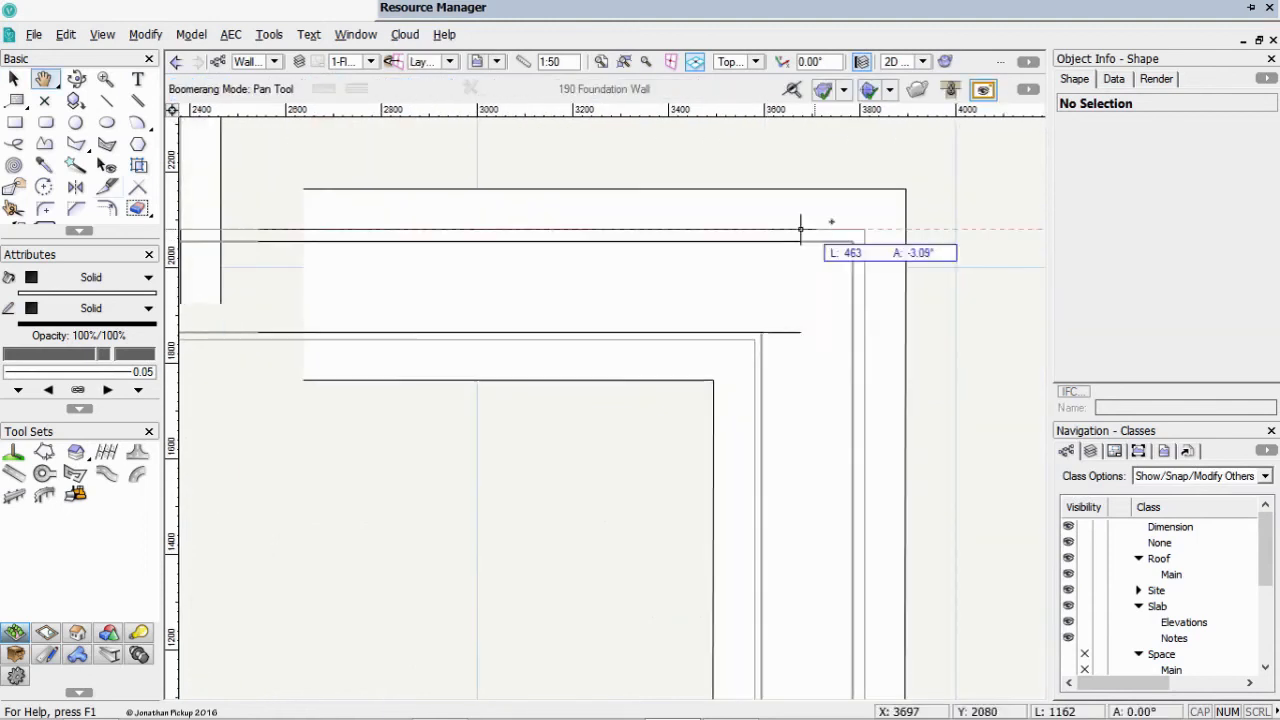
click(863, 229)
scroll(868, 485, down, 1)
scroll(868, 485, down, 2)
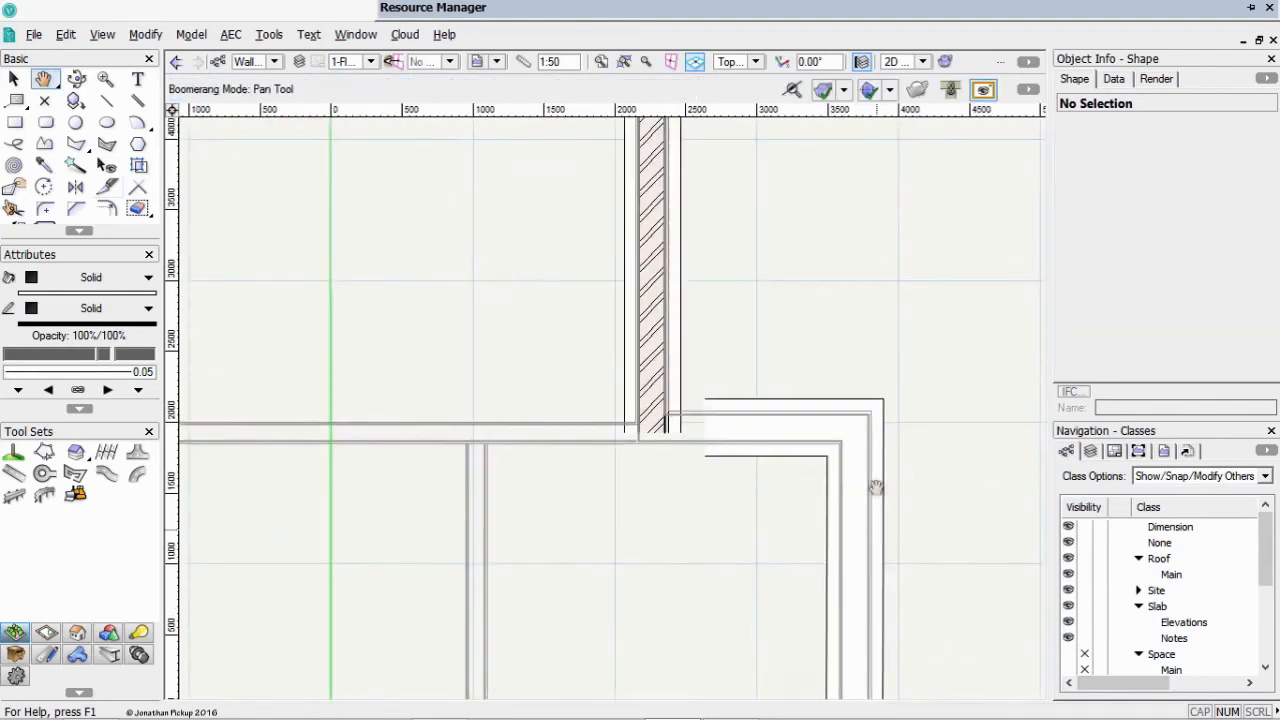
middle_drag(868, 485, 572, 455)
click(860, 447)
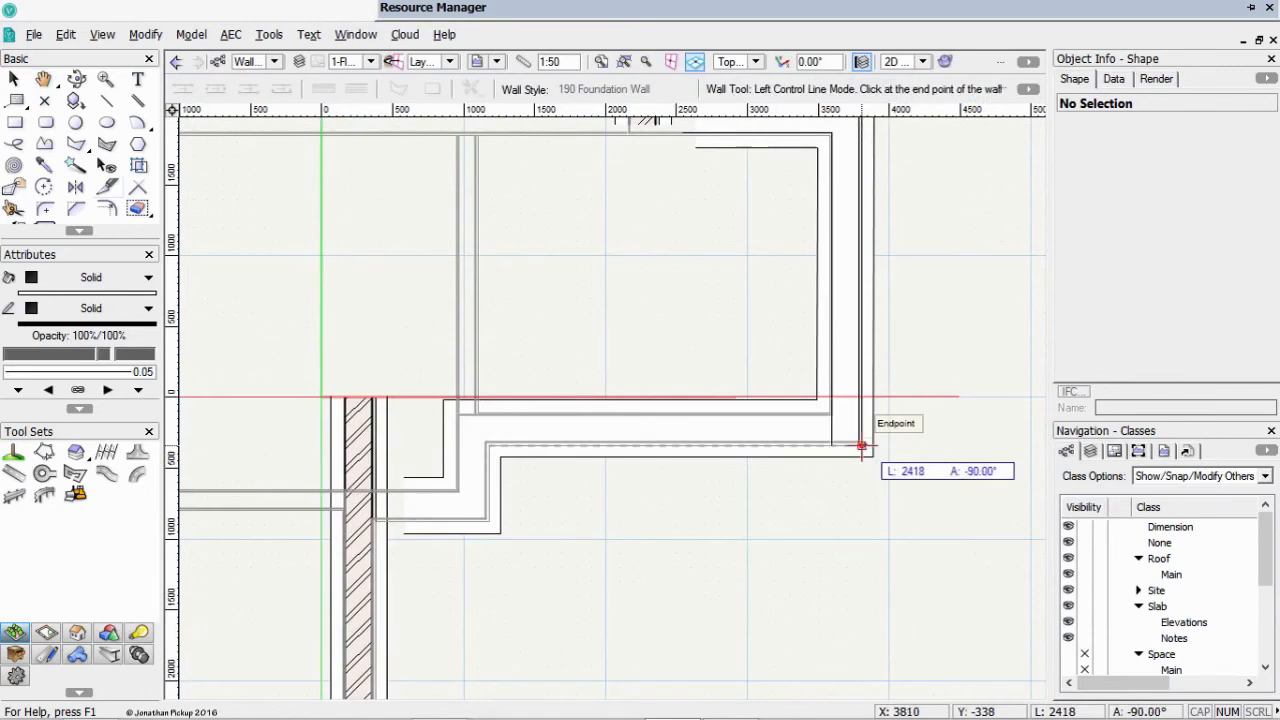
click(488, 444)
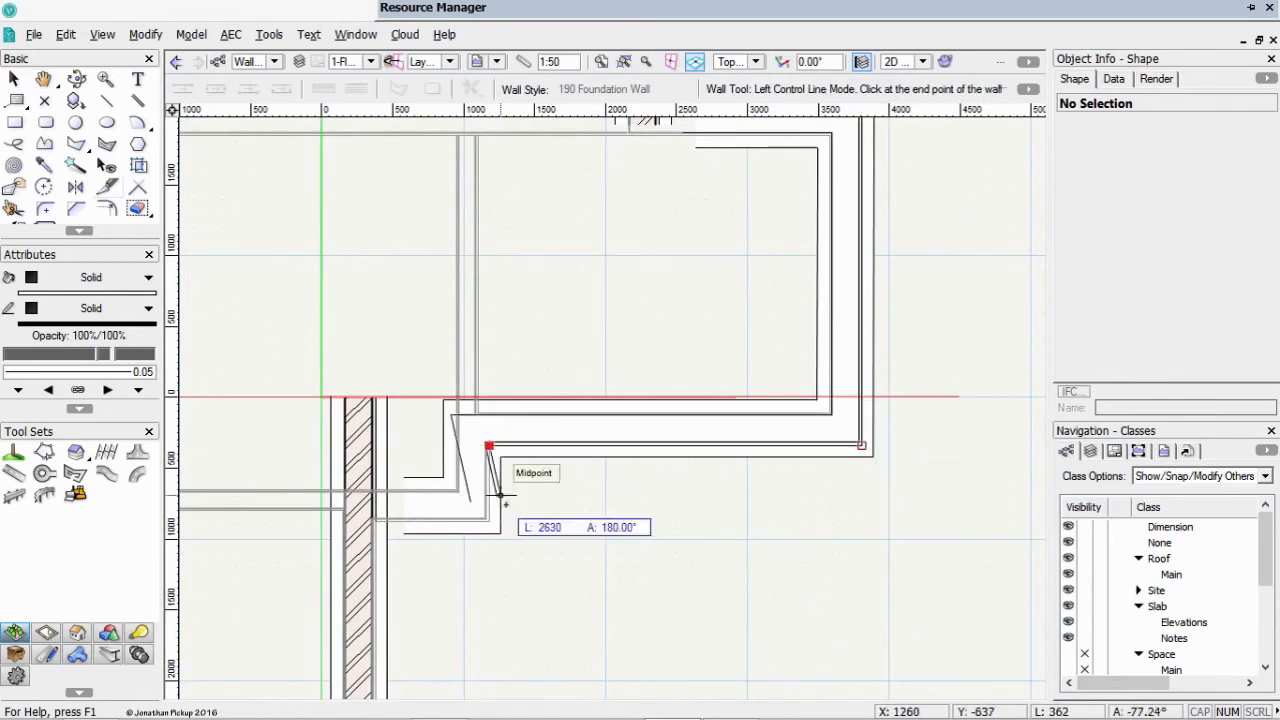
key(z)
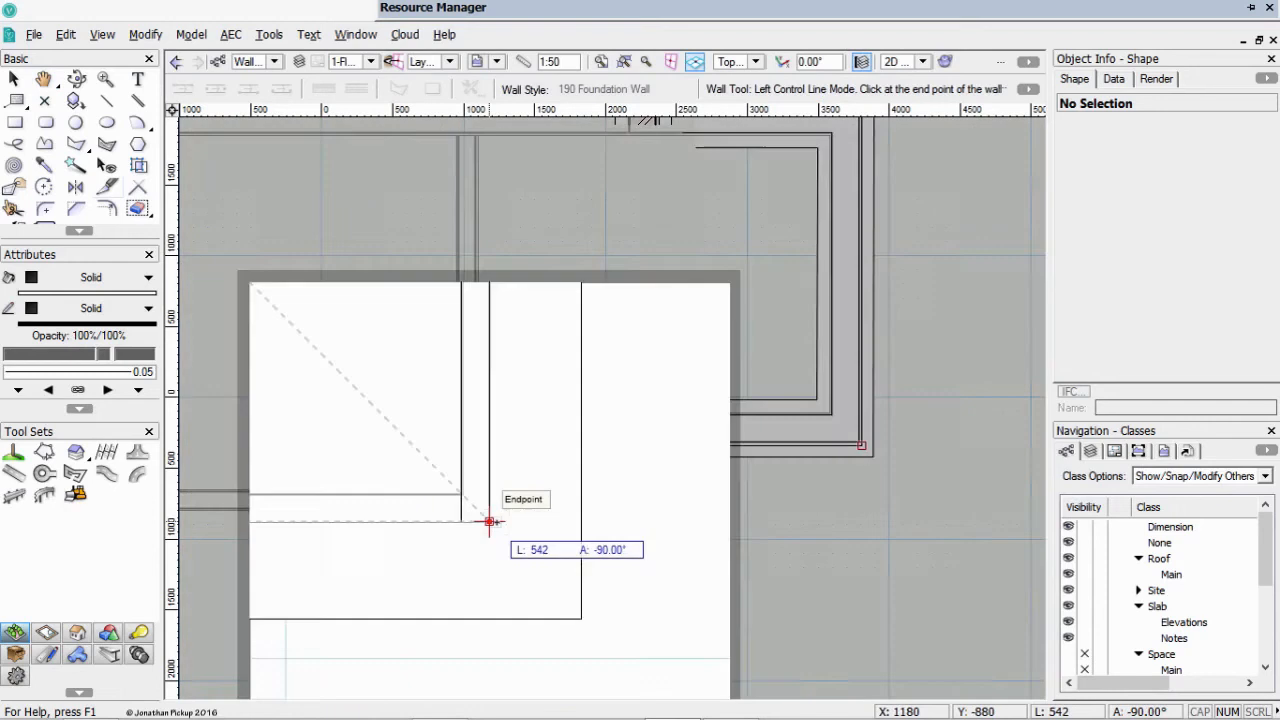
click(489, 521)
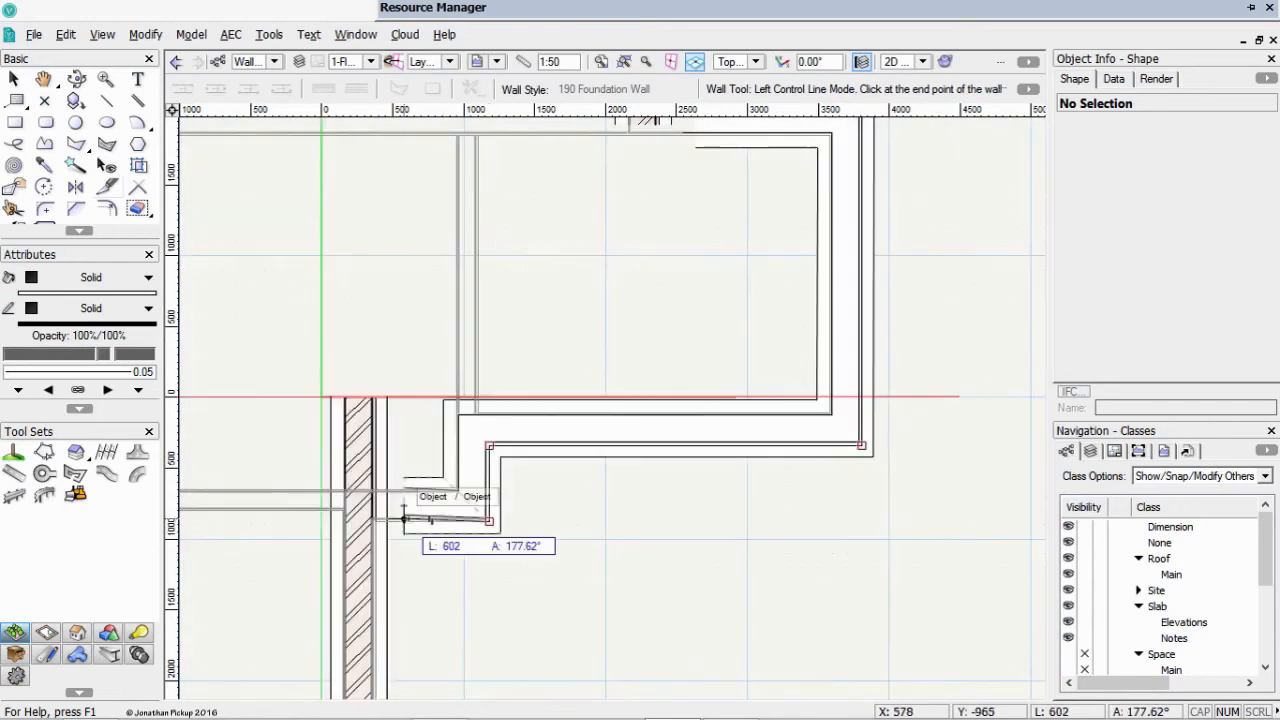
key(z)
double_click(403, 519)
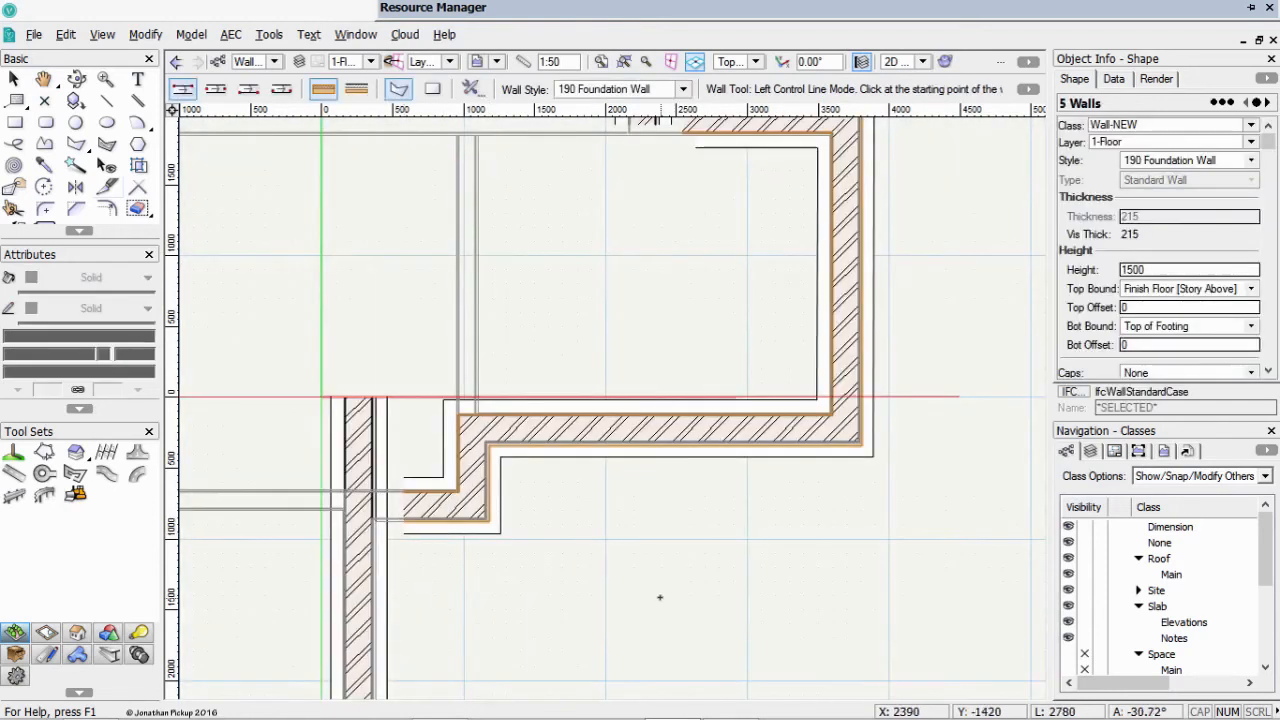
Join both ends of the new foundation walls and footings to the existing vertical walls and footings using L joins
scroll(676, 574, down, 2)
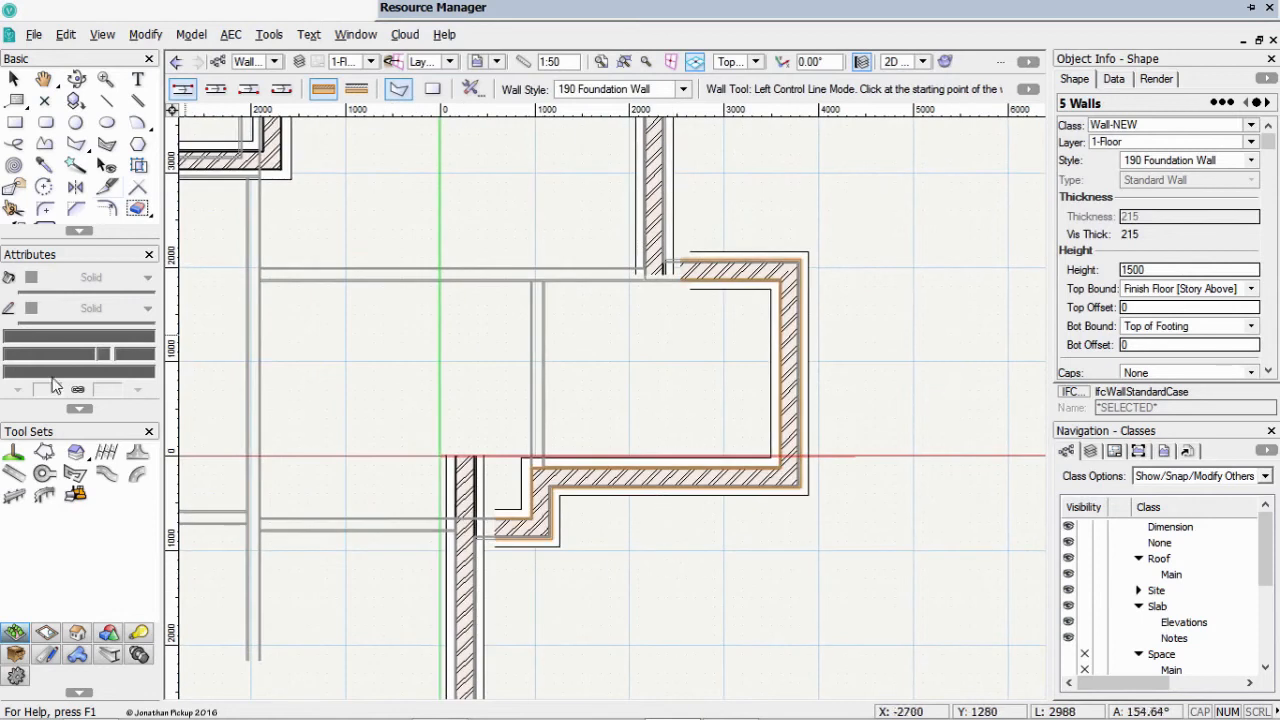
click(79, 634)
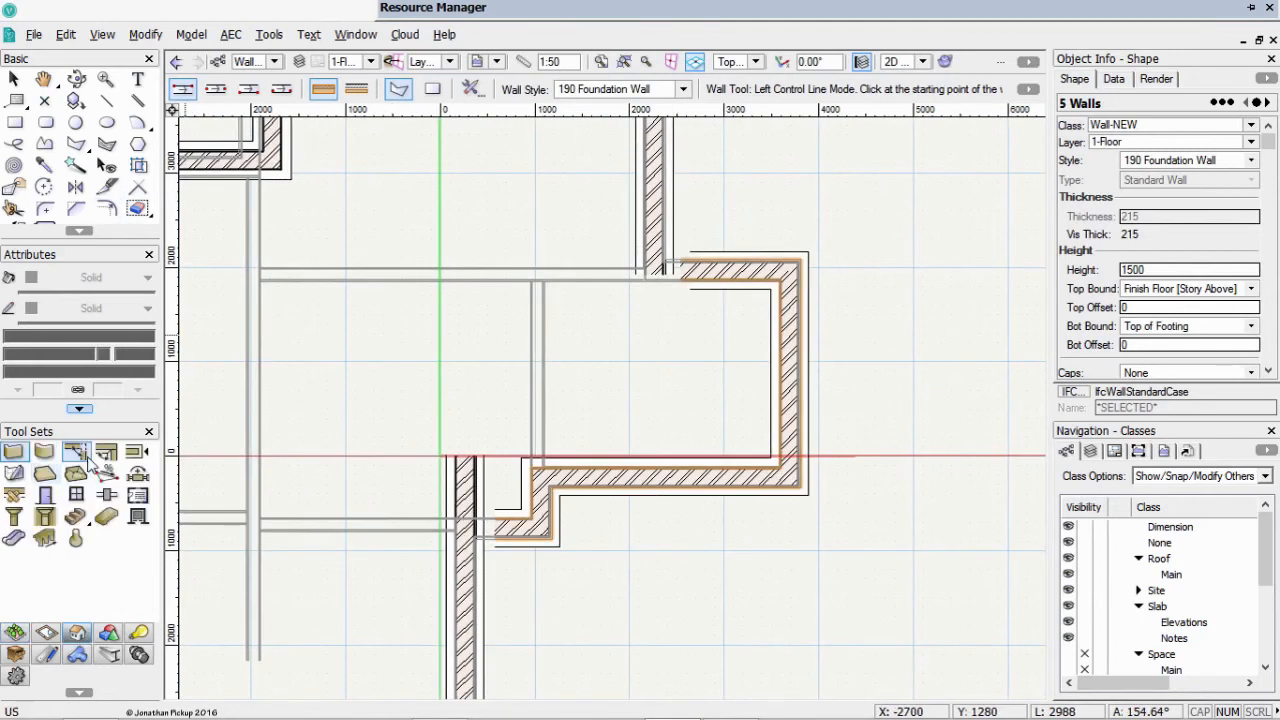
click(75, 451)
click(670, 204)
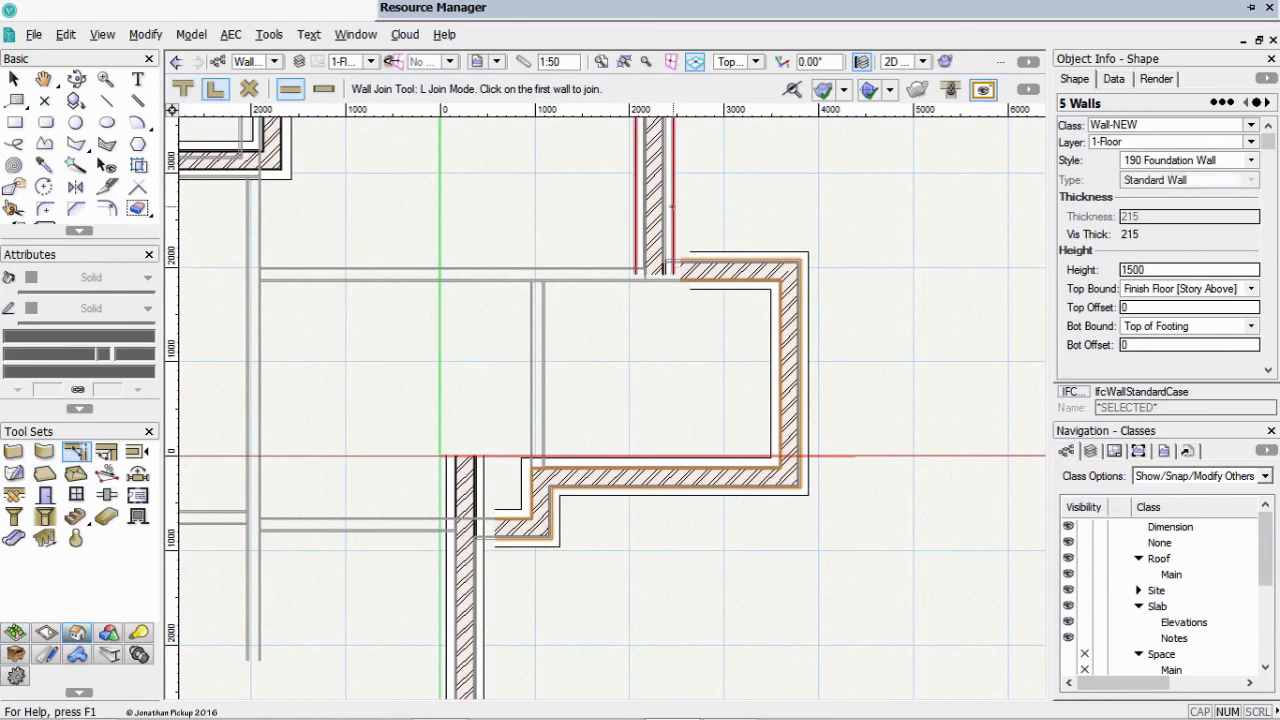
click(716, 250)
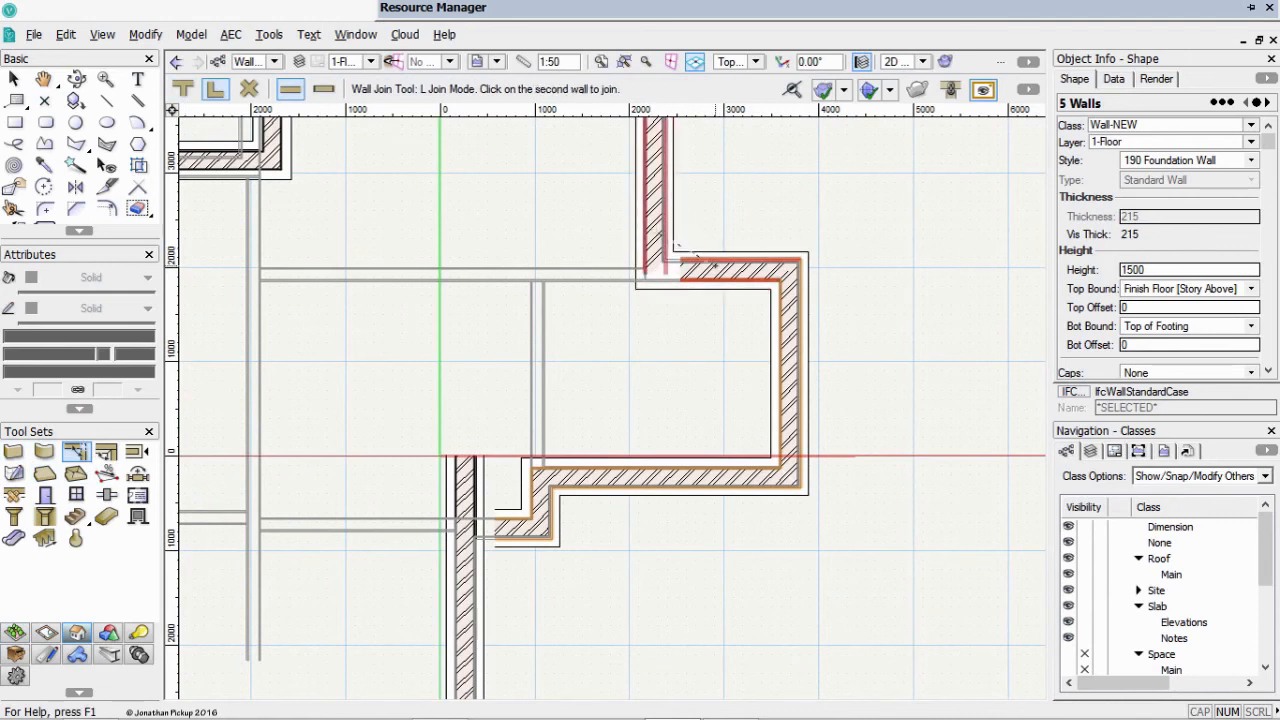
click(518, 528)
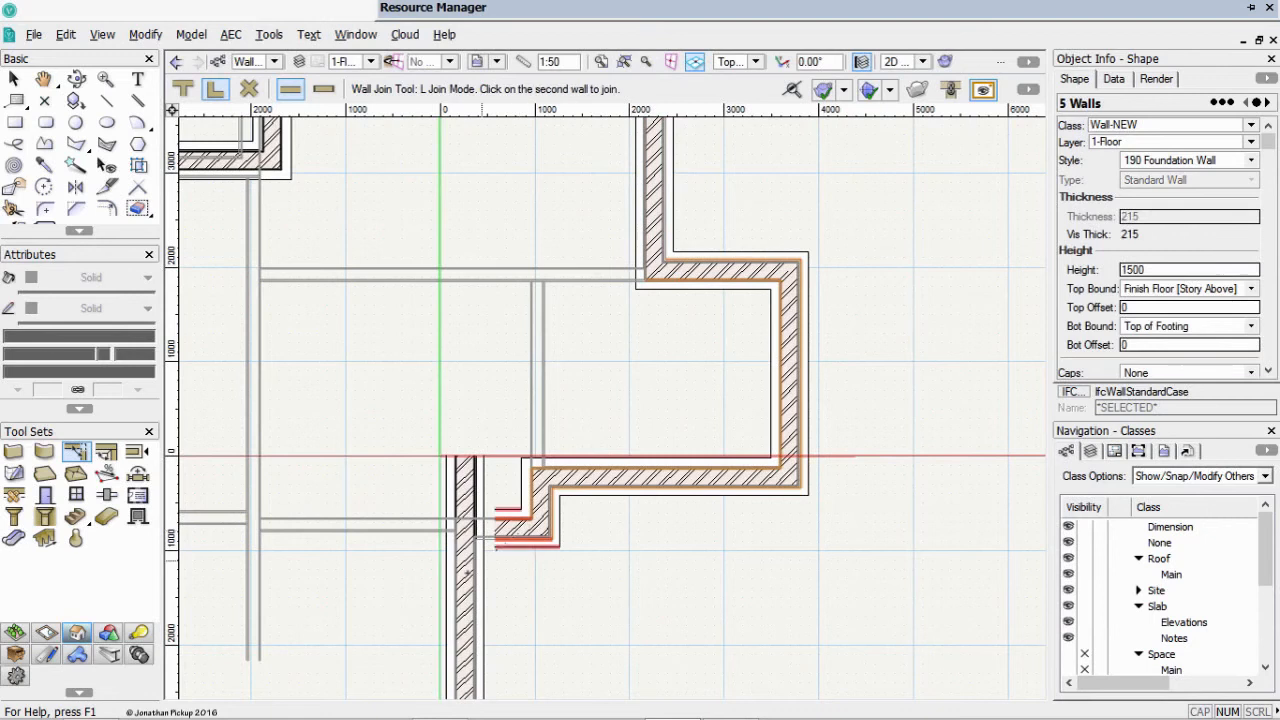
click(467, 573)
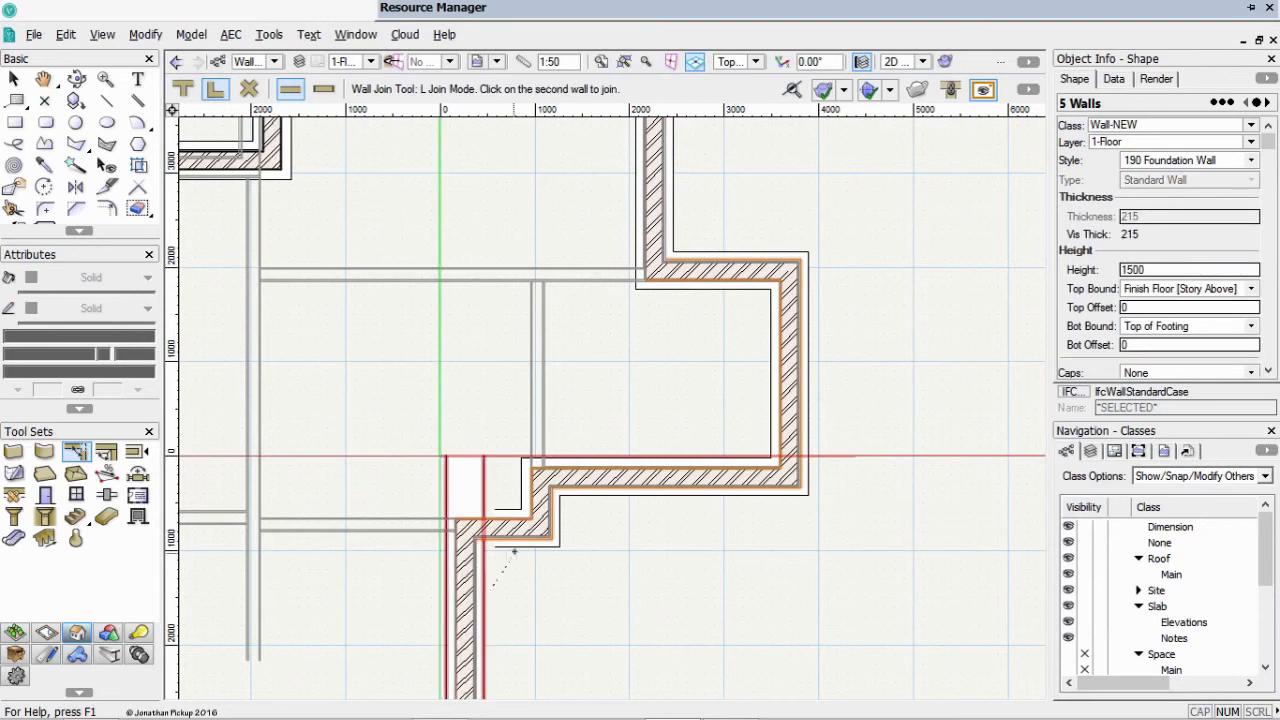
click(490, 585)
Move the top bay's horizontal and left vertical foundation walls outward to the grayed 2-Floor outline, and recentre their footings beneath them
scroll(630, 529, down, 3)
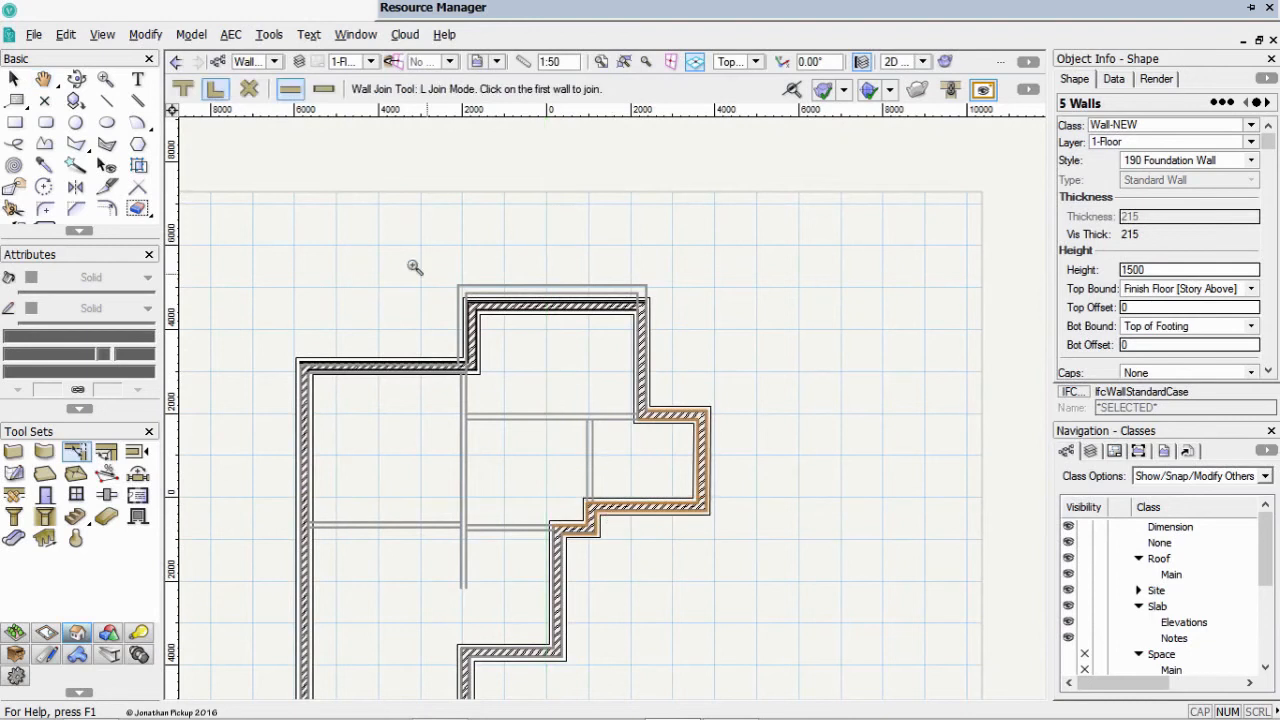
key(c)
drag(414, 266, 744, 448)
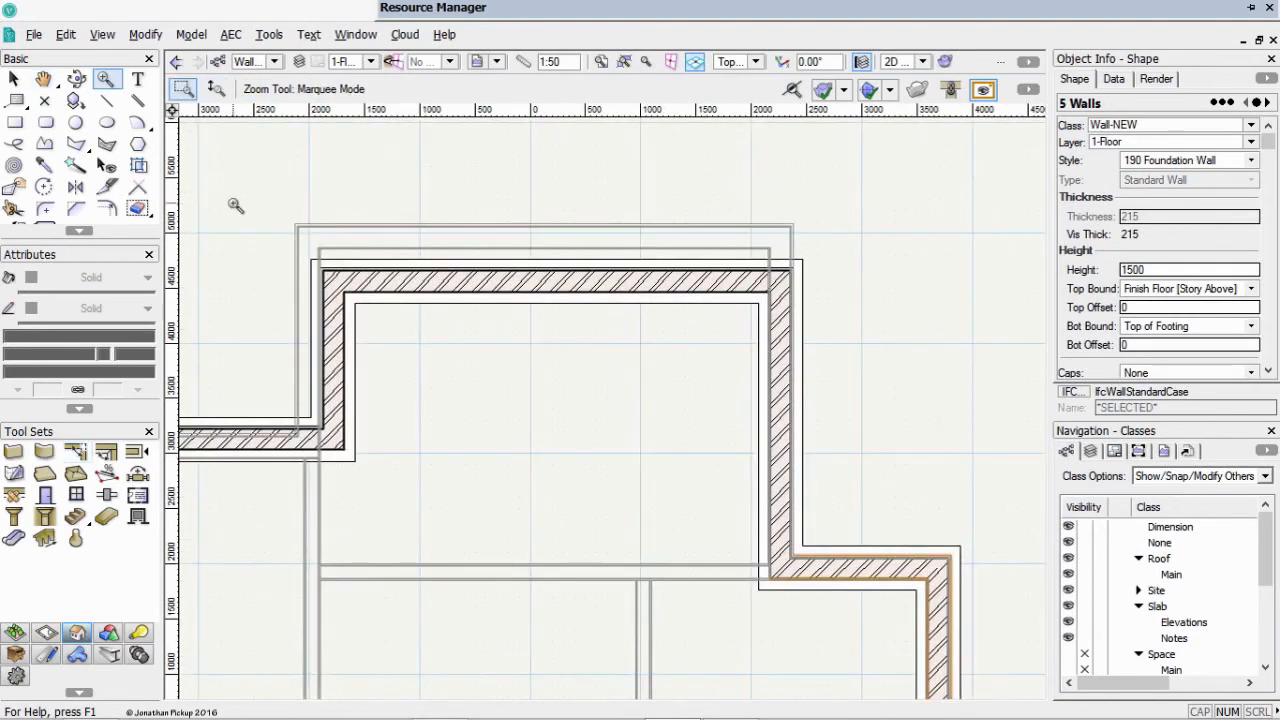
drag(284, 187, 515, 365)
key(x)
key(x)
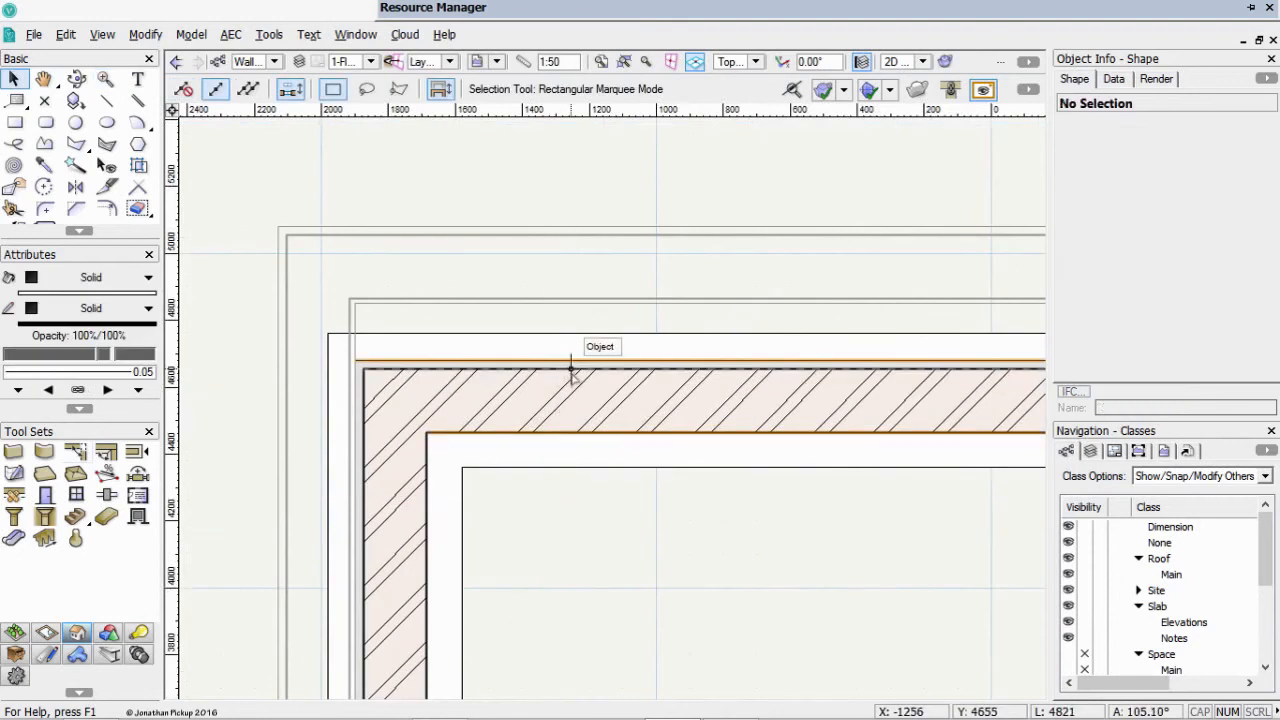
click(573, 358)
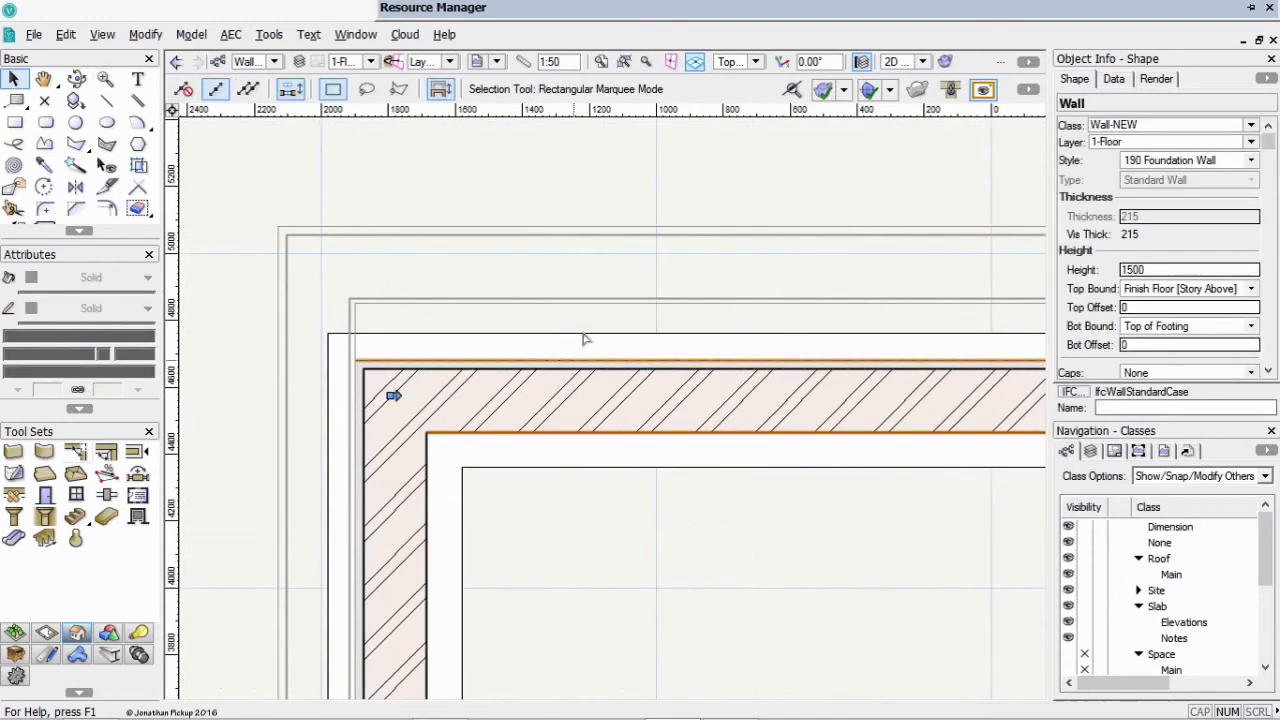
drag(573, 358, 598, 227)
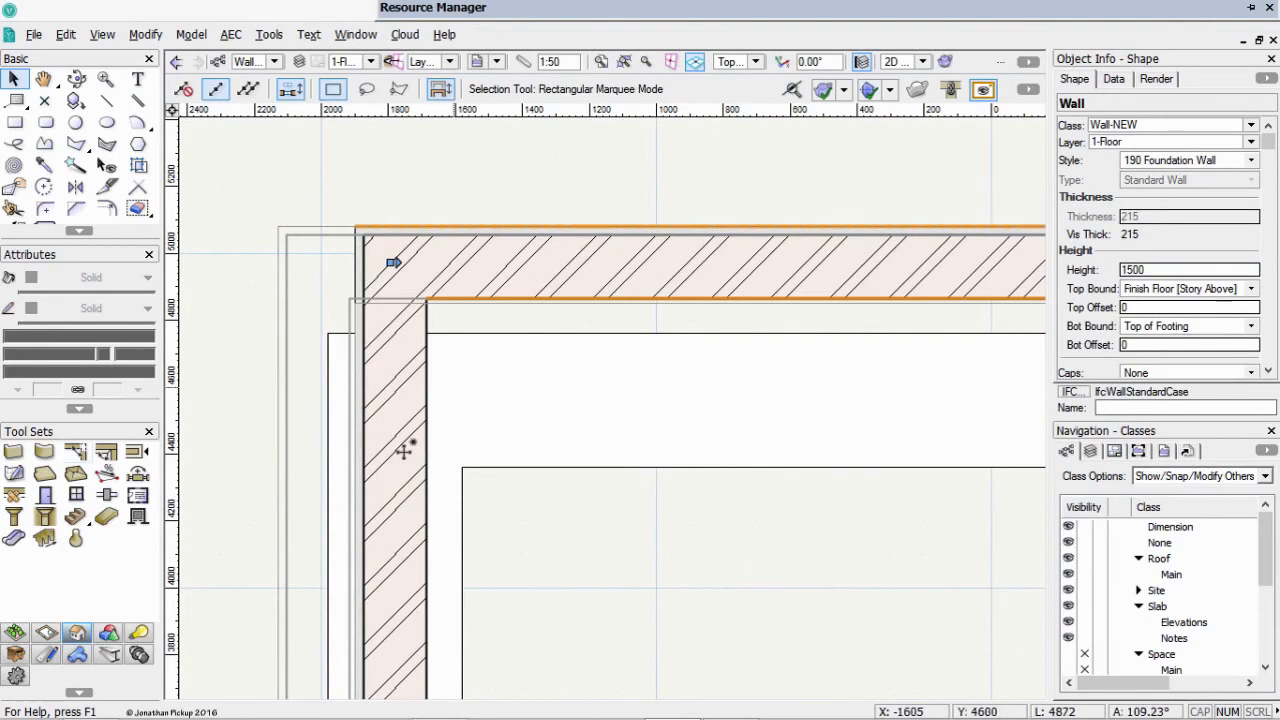
drag(356, 476, 277, 476)
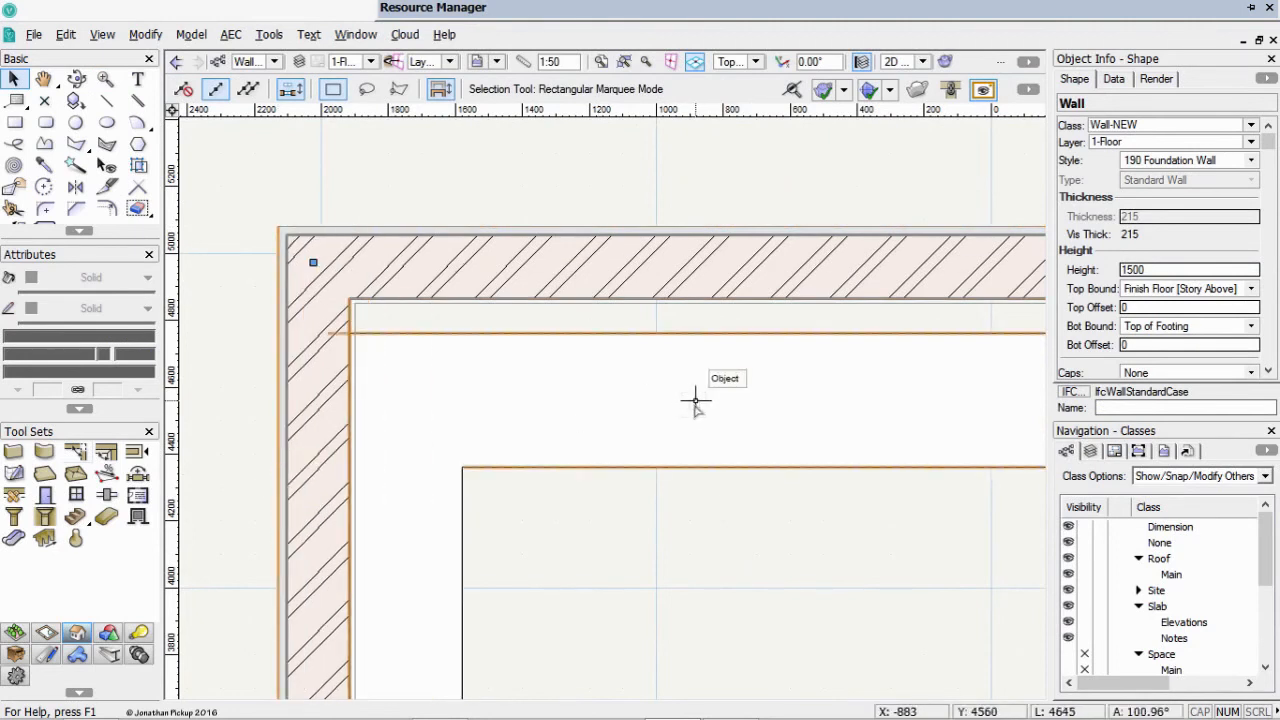
drag(695, 400, 696, 265)
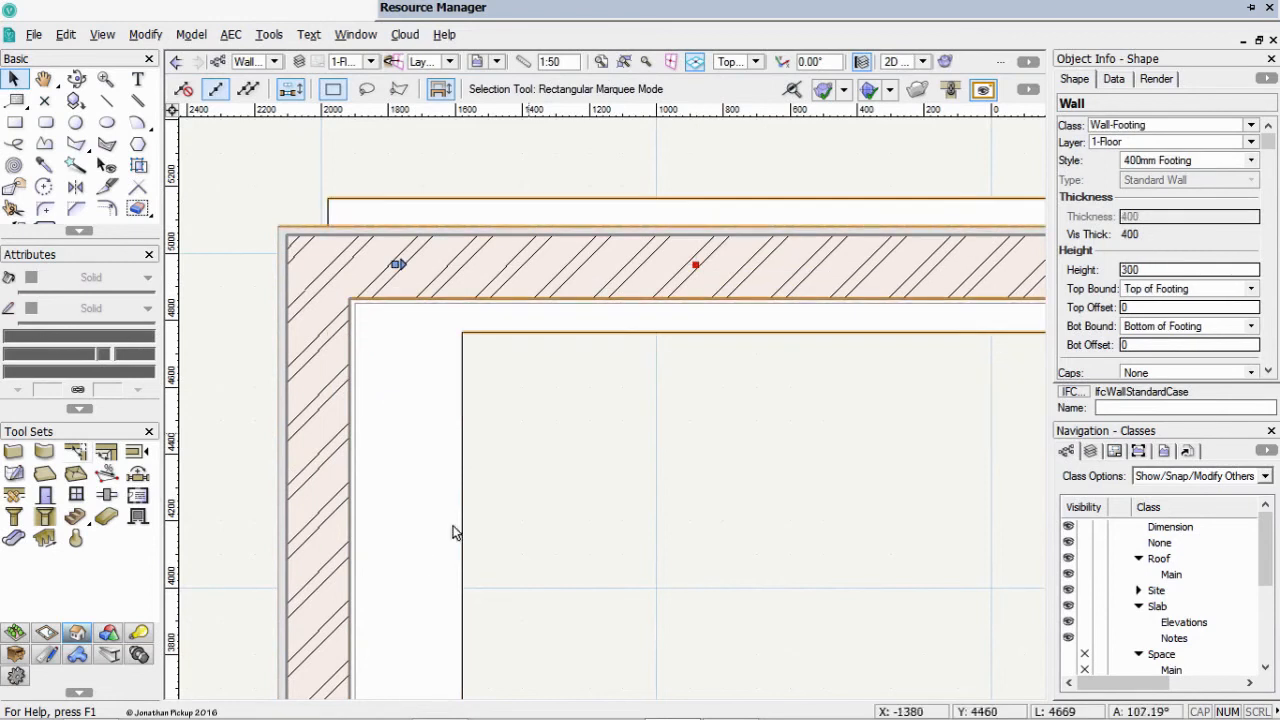
drag(391, 574, 317, 580)
Move the recessed horizontal foundation wall in the plan's upper-left down to the grayed wall line and centre its footing beneath it
scroll(508, 482, down, 4)
middle_drag(508, 563, 637, 380)
scroll(444, 397, up, 2)
scroll(441, 392, up, 3)
middle_drag(439, 388, 794, 550)
middle_drag(752, 399, 757, 381)
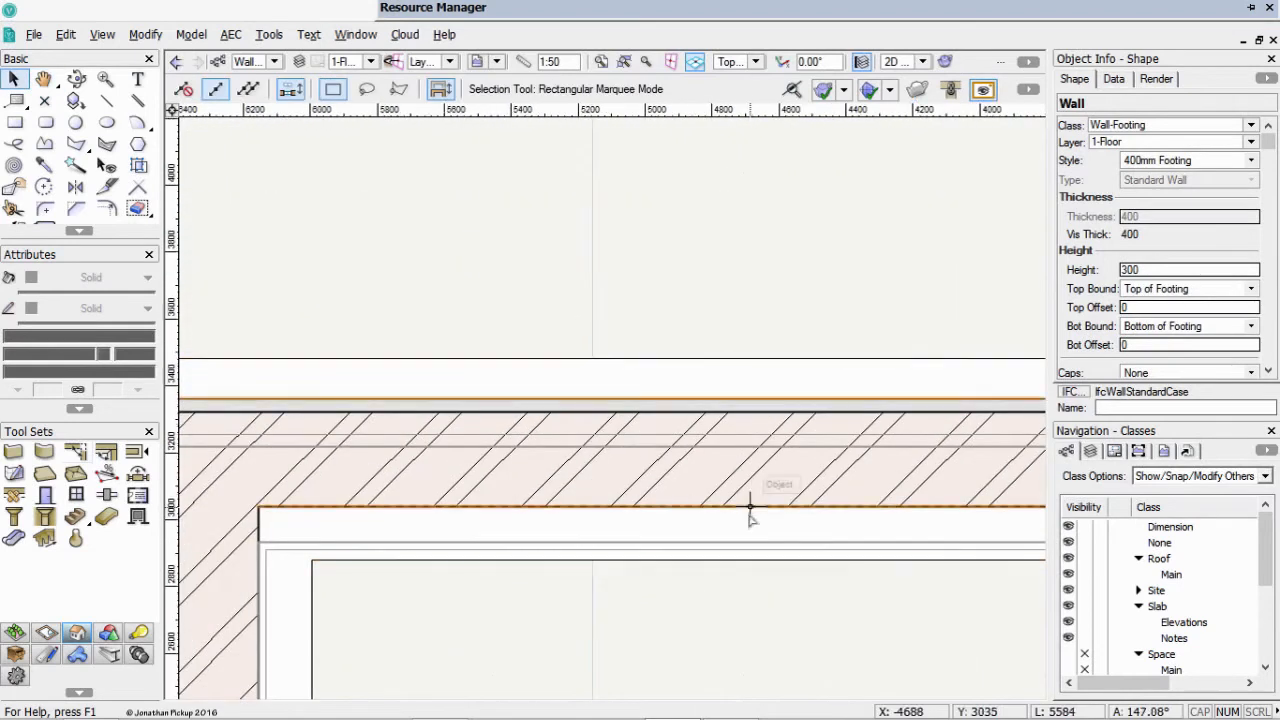
scroll(745, 510, down, 2)
scroll(632, 447, up, 2)
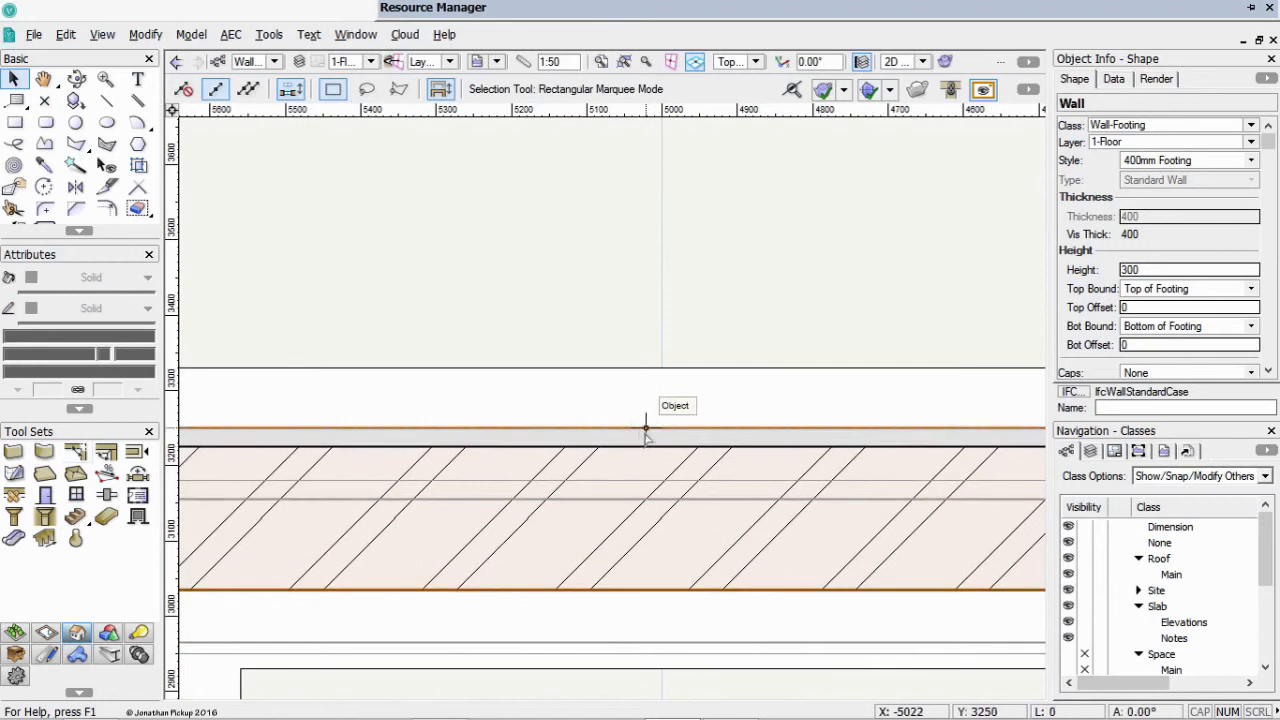
click(646, 481)
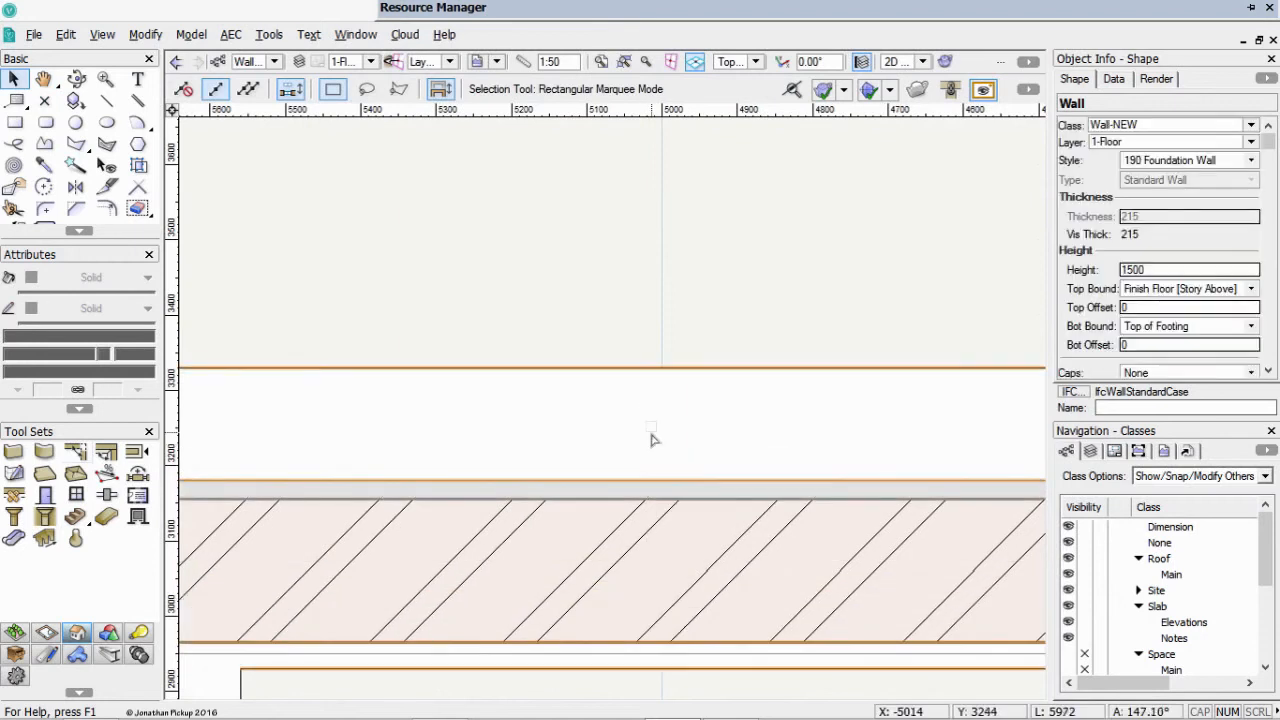
drag(652, 434, 671, 290)
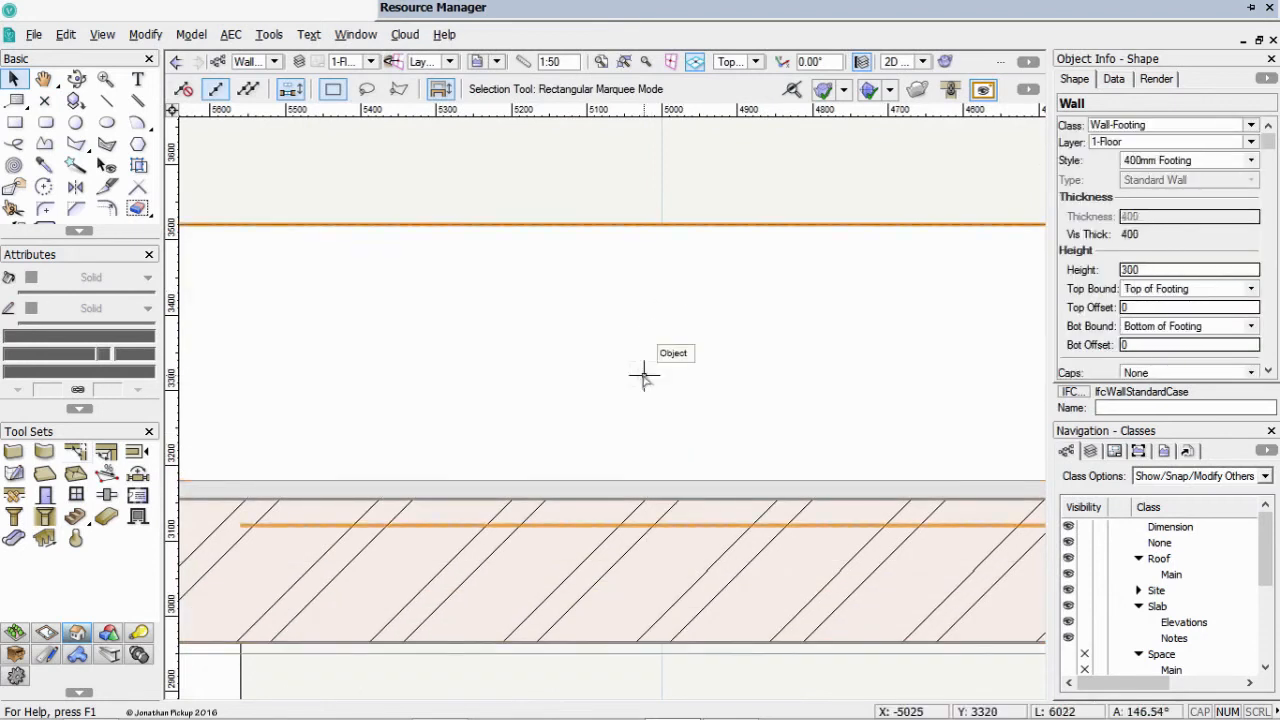
mouse_move(644, 376)
mouse_down()
mouse_move(646, 594)
mouse_move(644, 578)
mouse_up()
scroll(650, 558, down, 3)
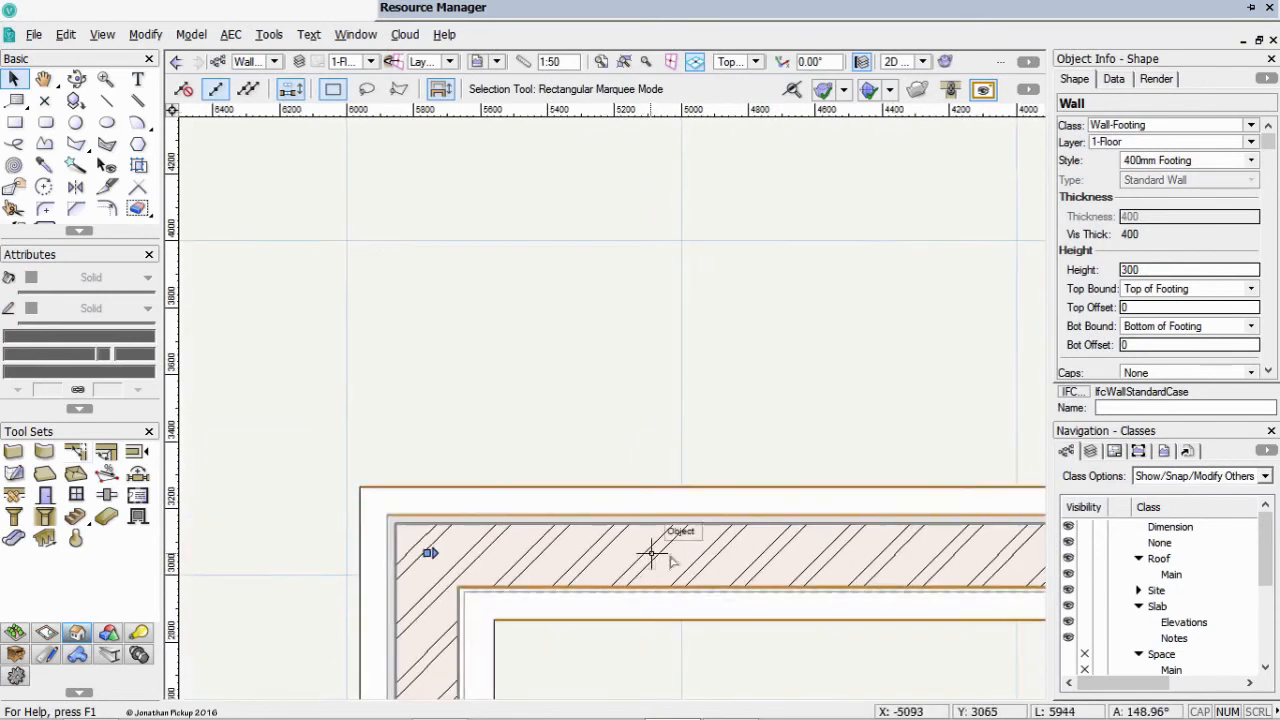
Clear the selection and make 2-Floor the active design layer
scroll(750, 455, down, 3)
drag(771, 443, 495, 243)
scroll(555, 370, down, 4)
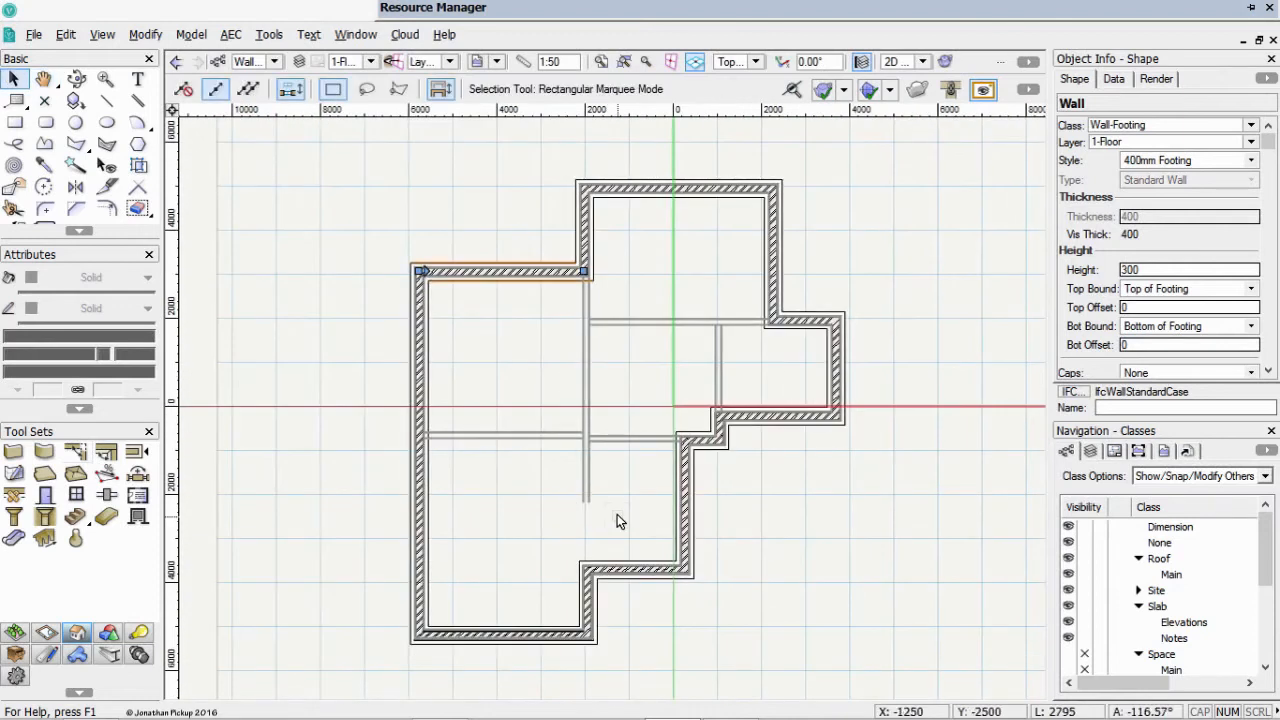
key(c)
drag(362, 155, 656, 337)
click(533, 362)
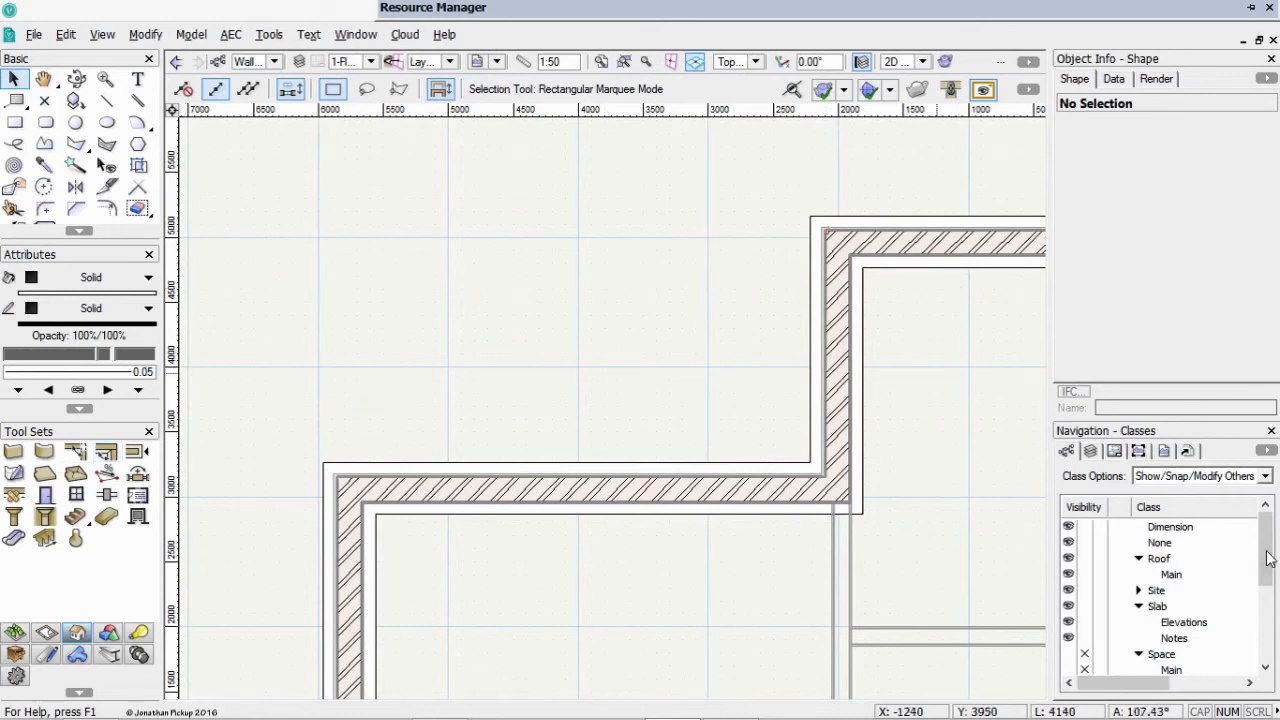
click(1091, 451)
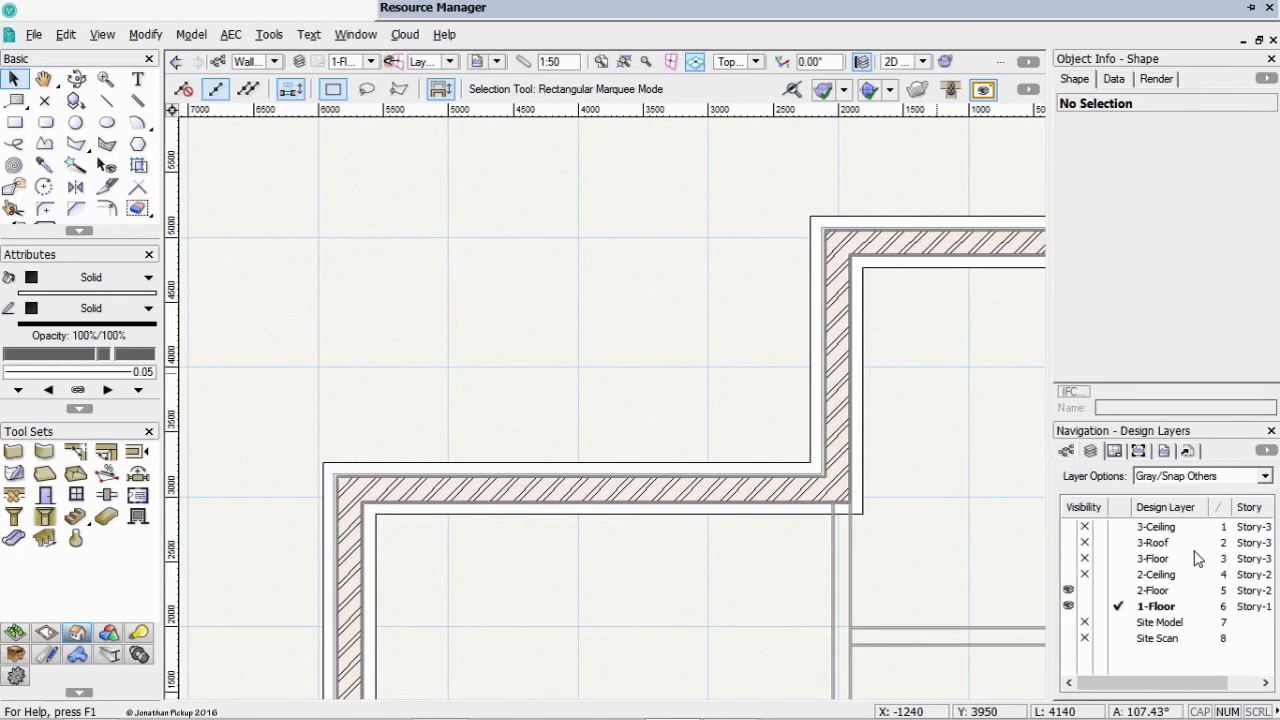
click(1118, 590)
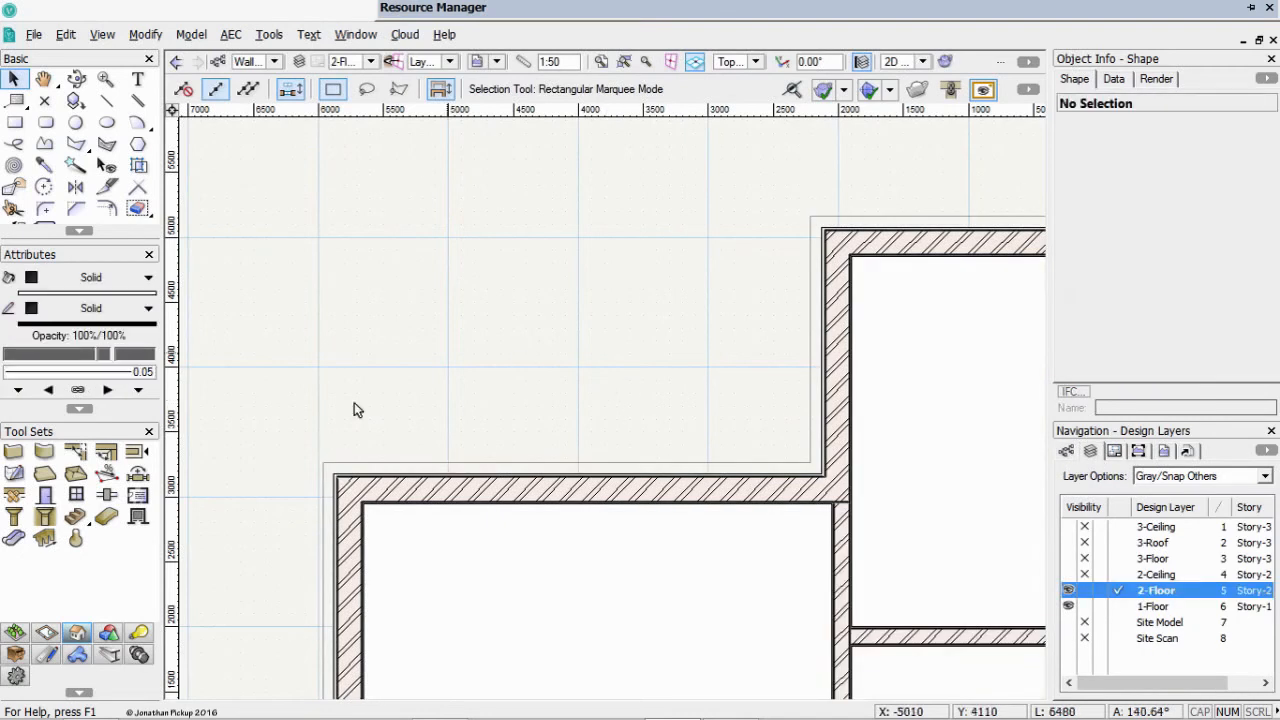
Draw a 3750 by 1900 rectangle filling the plan's upper-left recess, snapped to the block face corners of the outer walls
key(4)
click(333, 473)
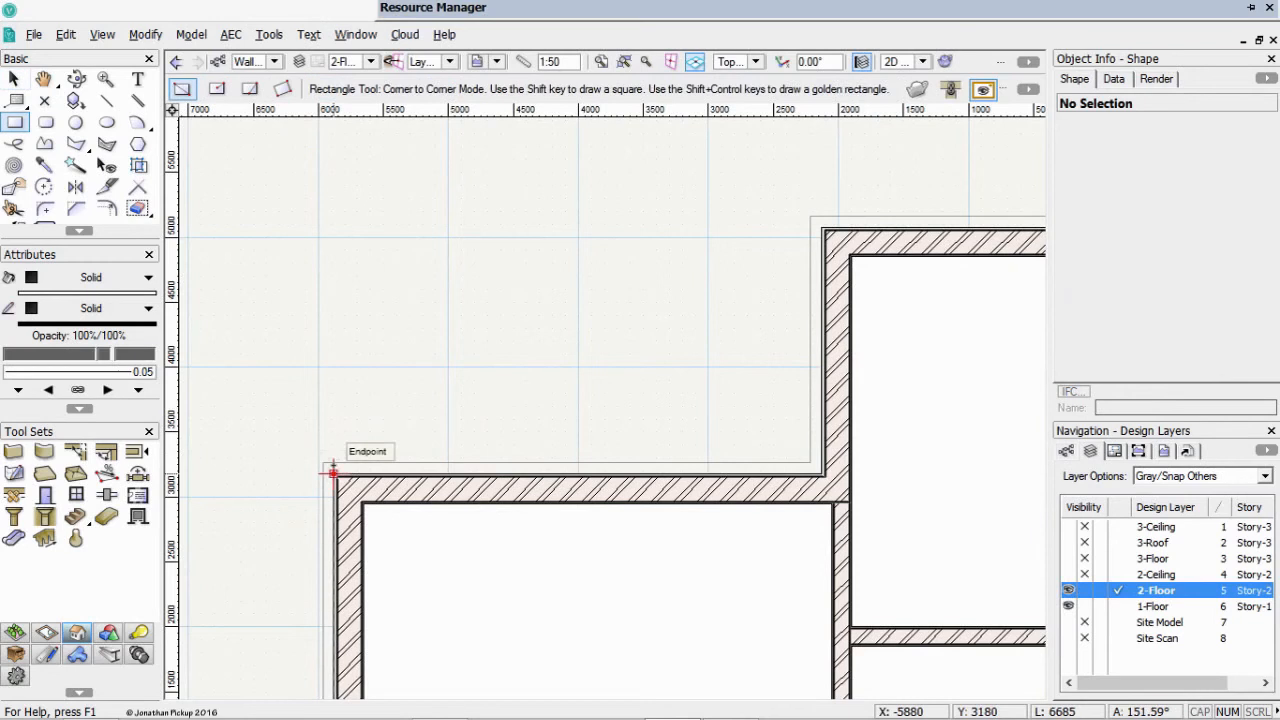
click(821, 228)
key(x)
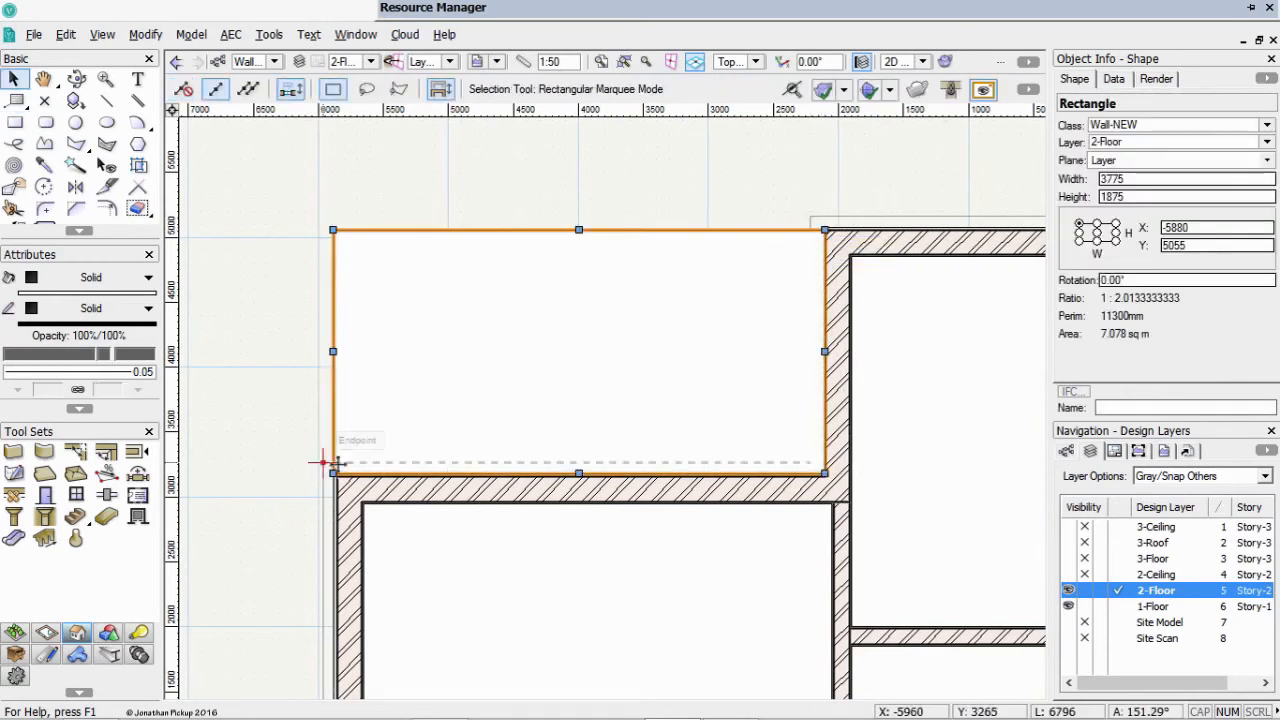
drag(333, 473, 337, 476)
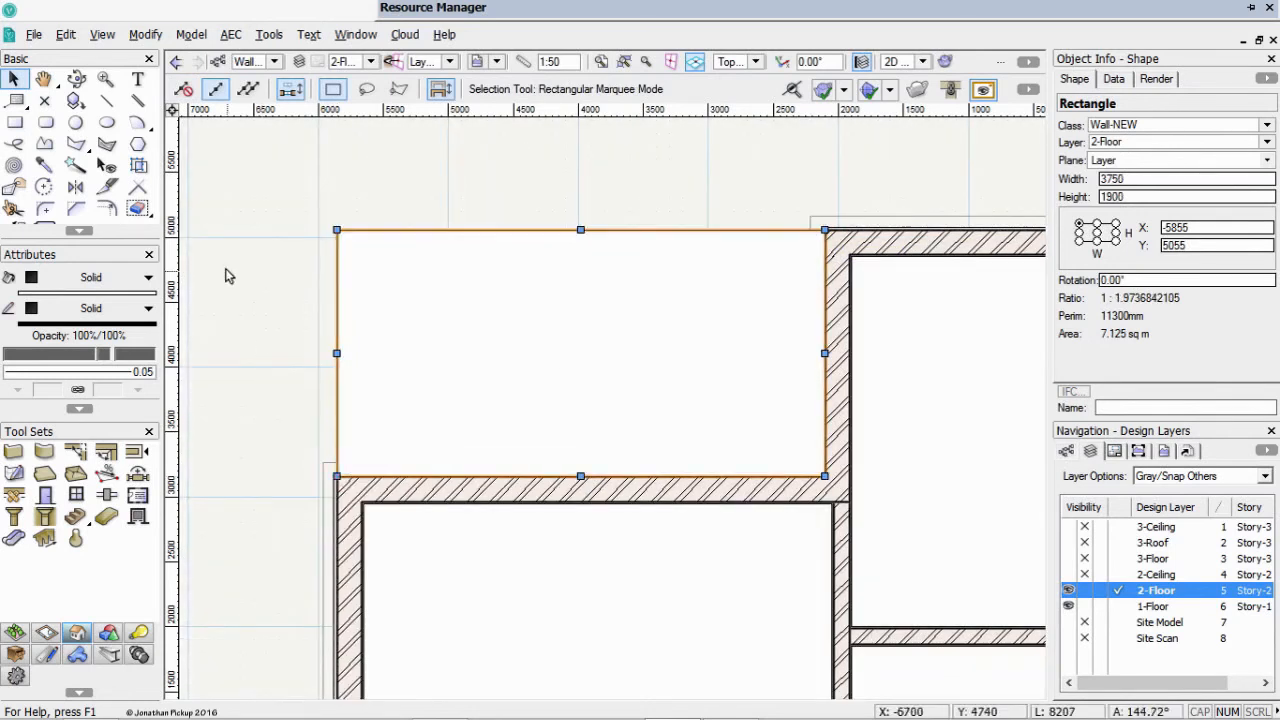
Create a Slab object from the rectangle, deleting the source shape
right_click(427, 324)
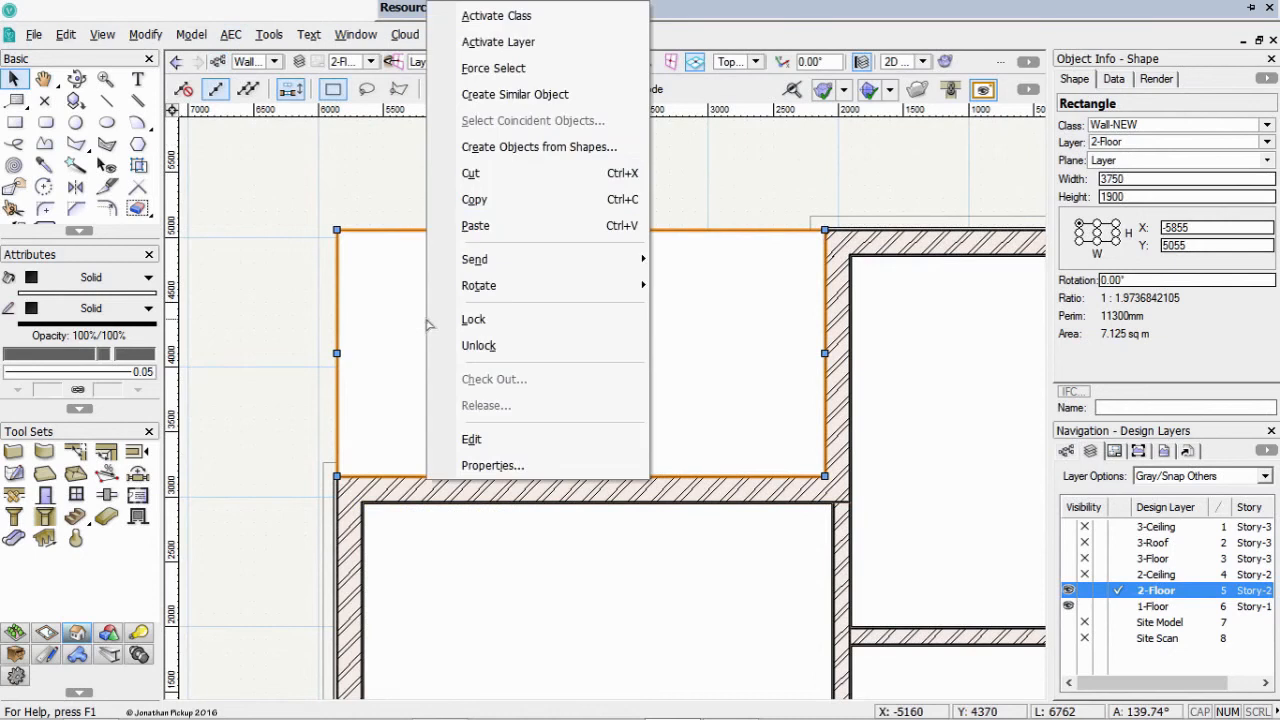
click(483, 150)
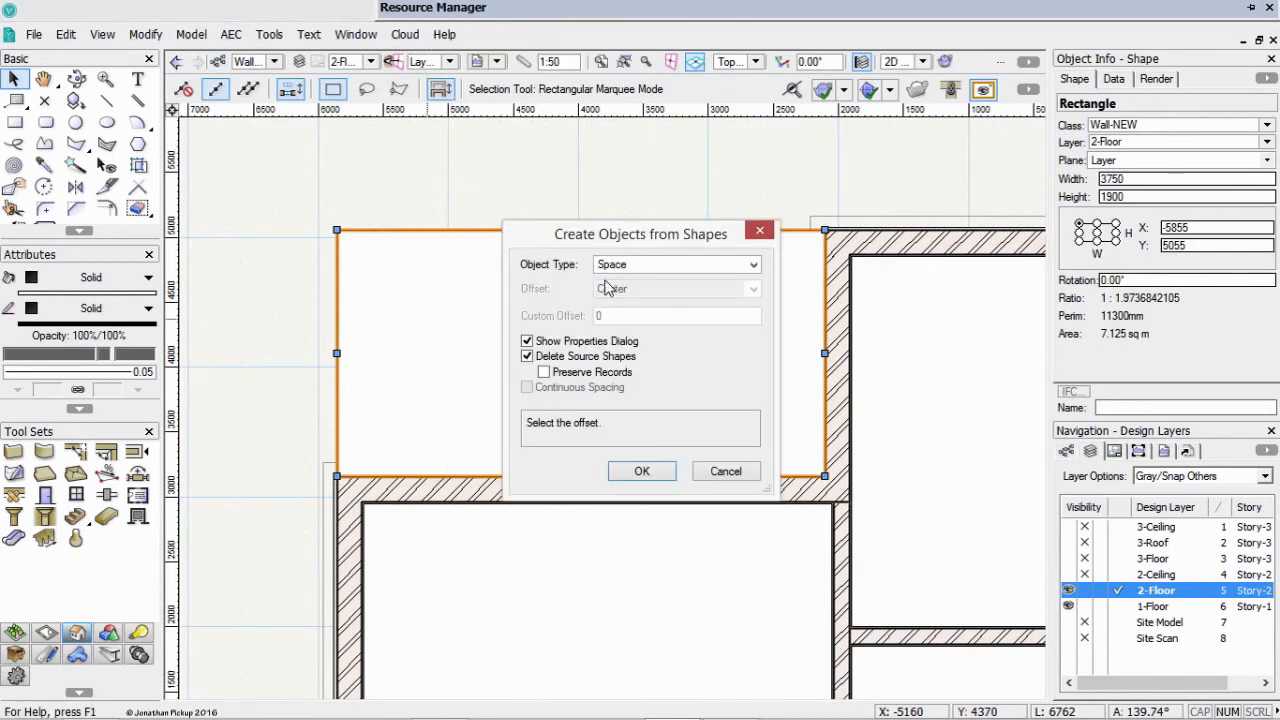
click(630, 266)
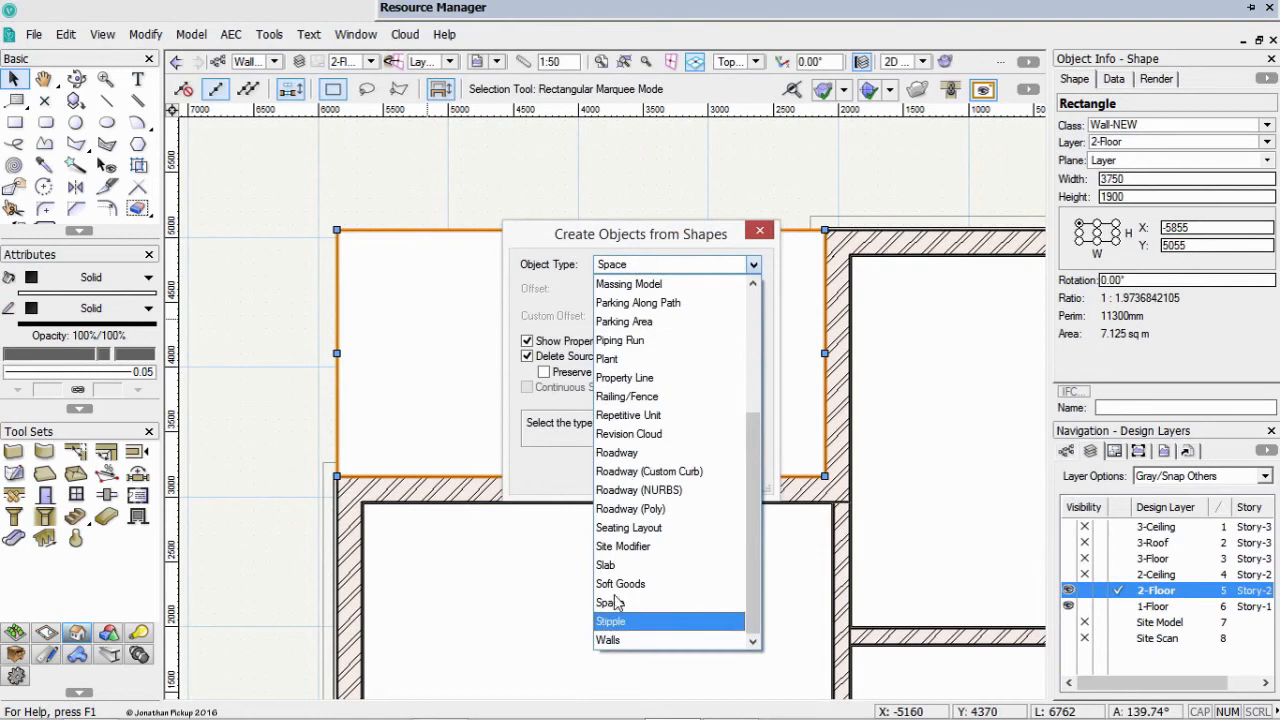
click(624, 564)
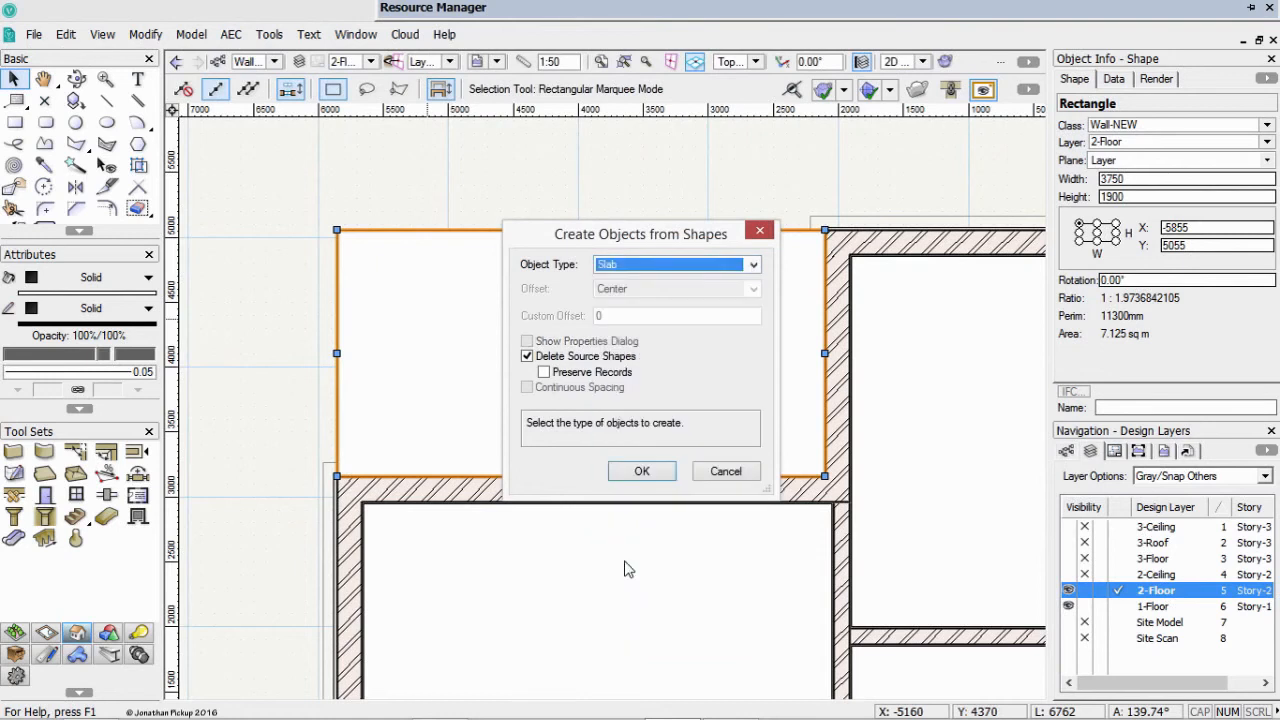
click(643, 472)
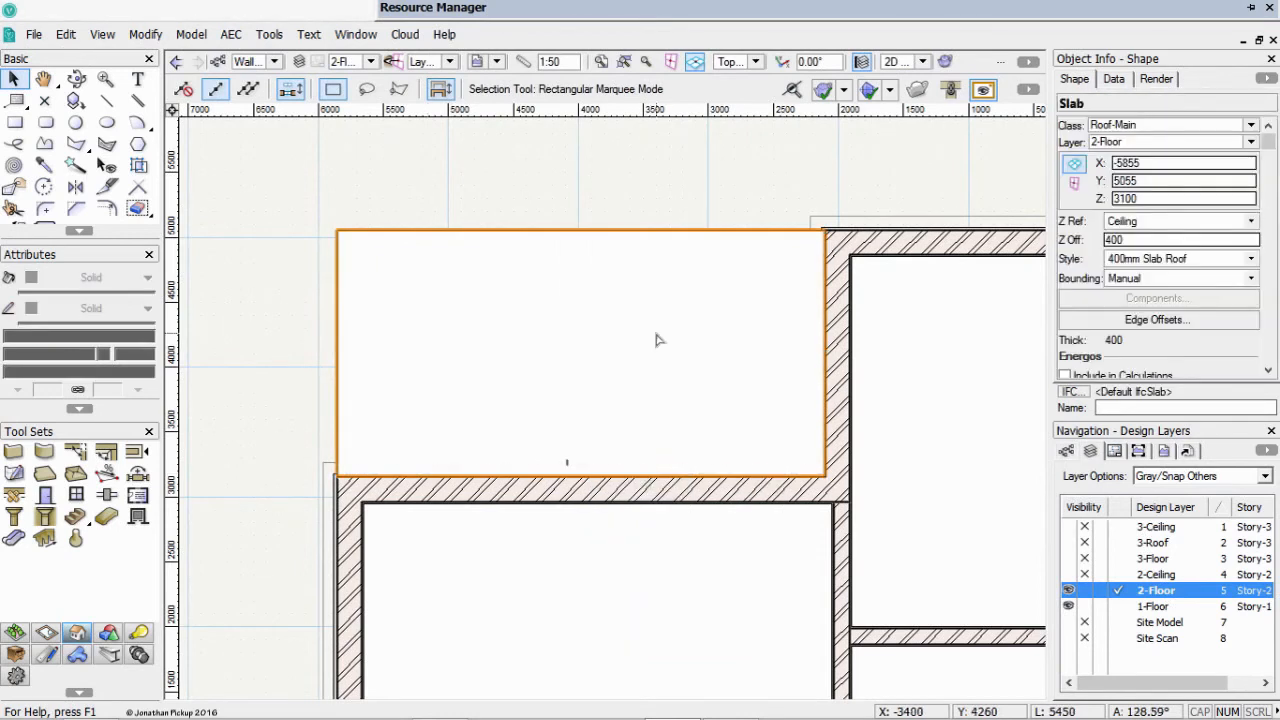
Replace the slab's style with 150mm Slab - Floor, keeping all replacement options enabled
click(1217, 260)
click(1188, 296)
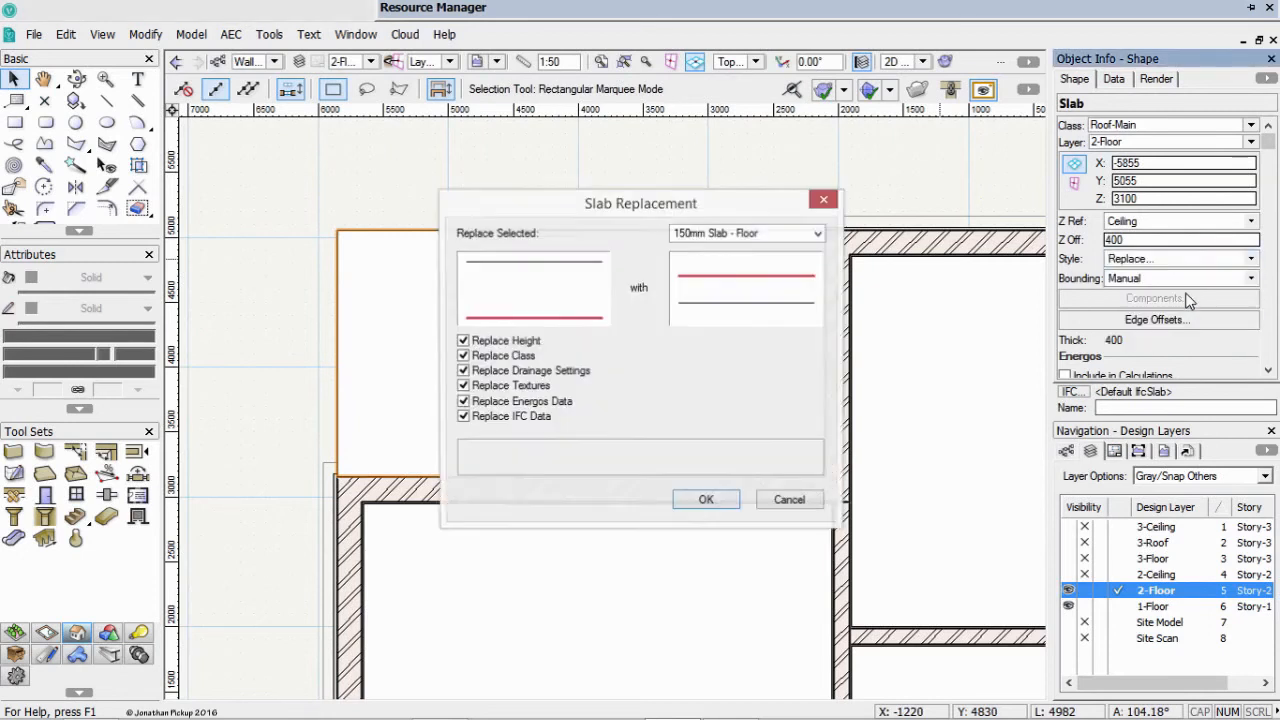
click(707, 501)
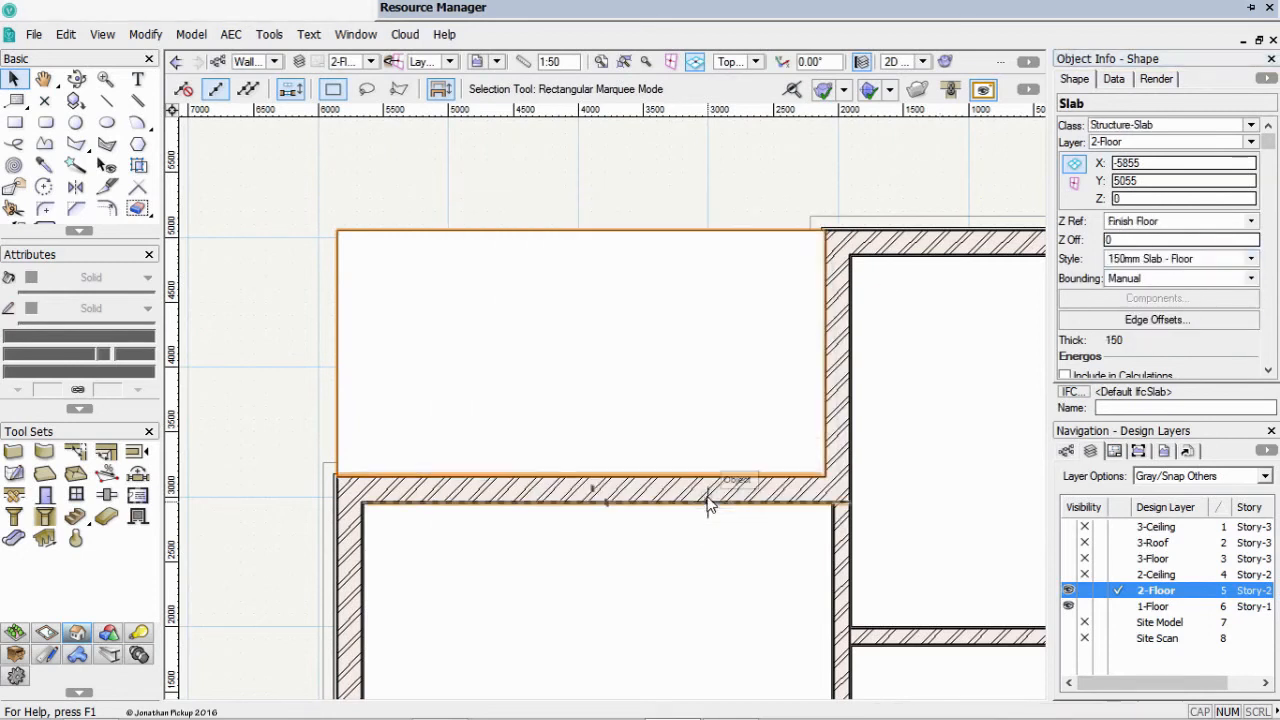
View the slab in 3D and set its Z reference to Top of Verandah
click(76, 80)
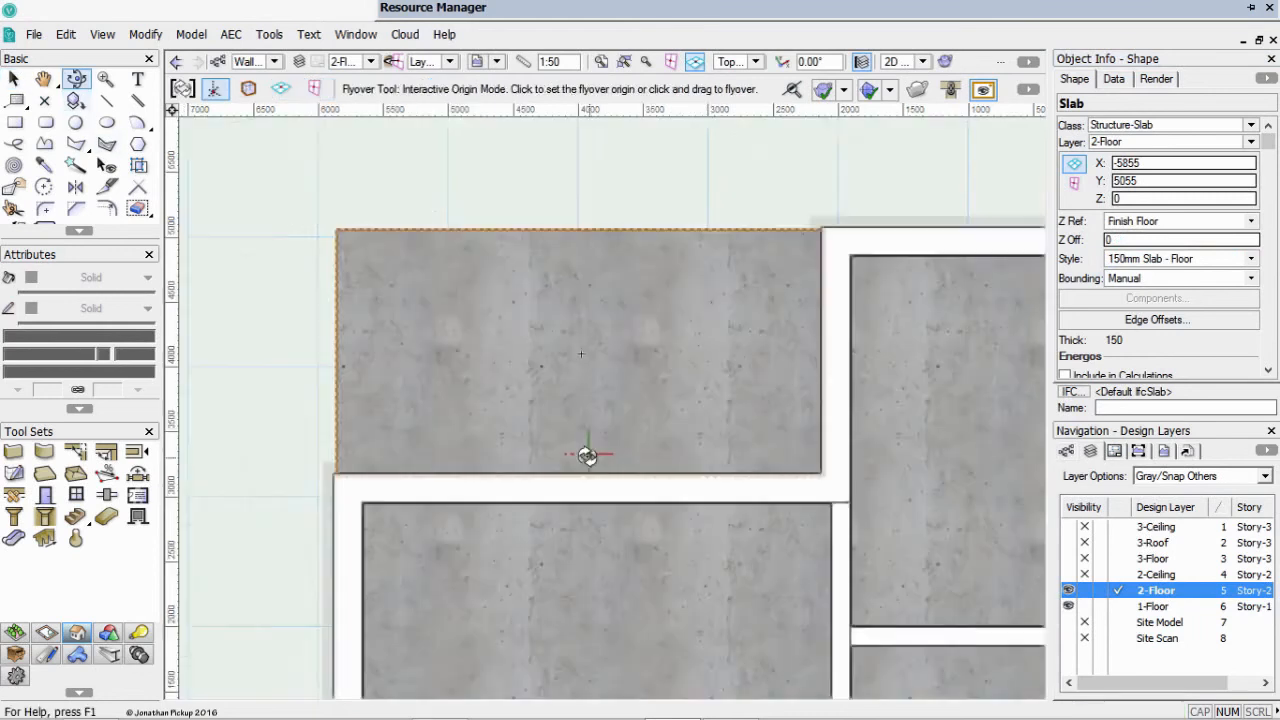
drag(600, 450, 641, 389)
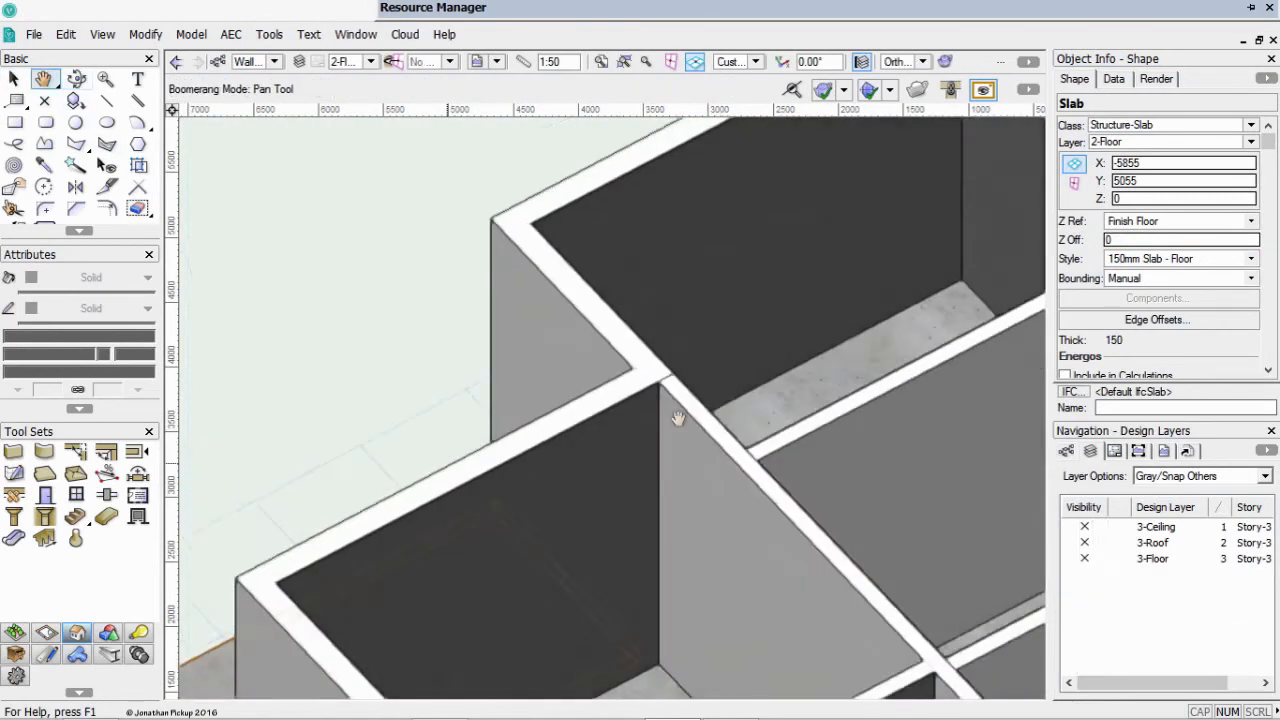
middle_drag(677, 417, 961, 308)
mouse_move(786, 563)
mouse_down()
mouse_move(920, 509)
mouse_move(891, 563)
mouse_move(940, 517)
mouse_move(1183, 397)
mouse_up()
key(x)
click(1188, 222)
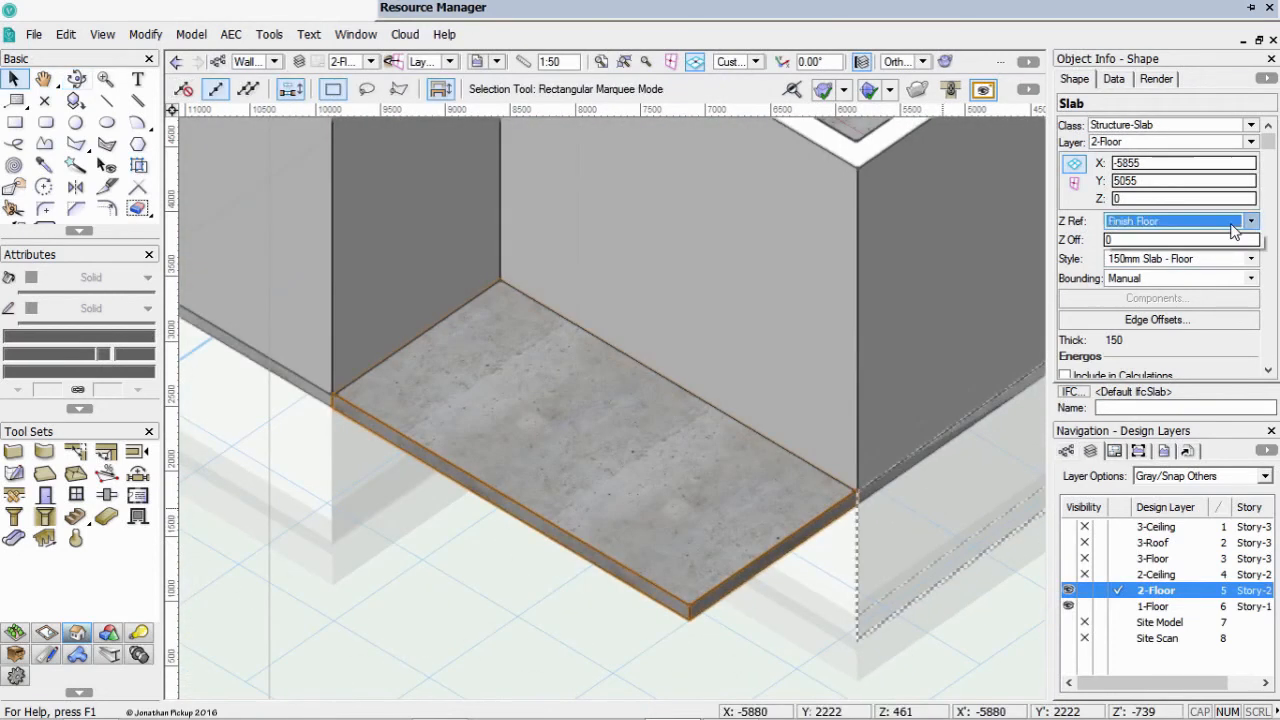
click(1166, 355)
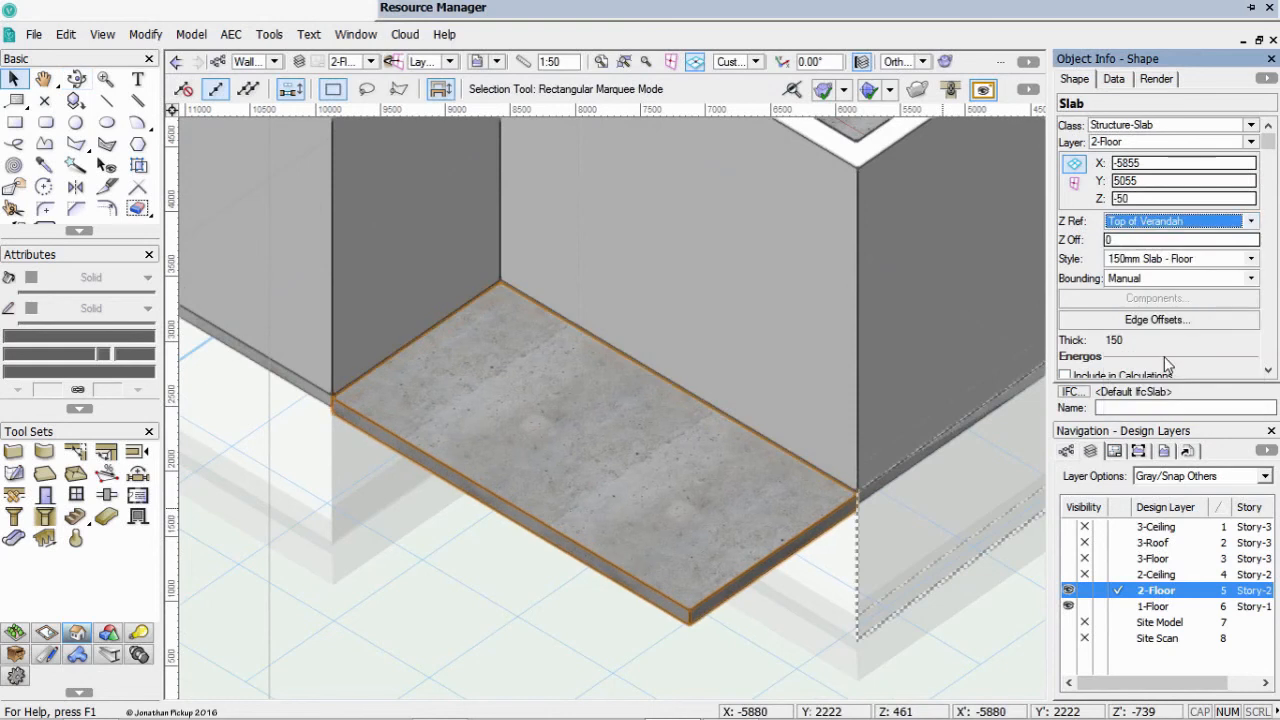
scroll(572, 521, down, 2)
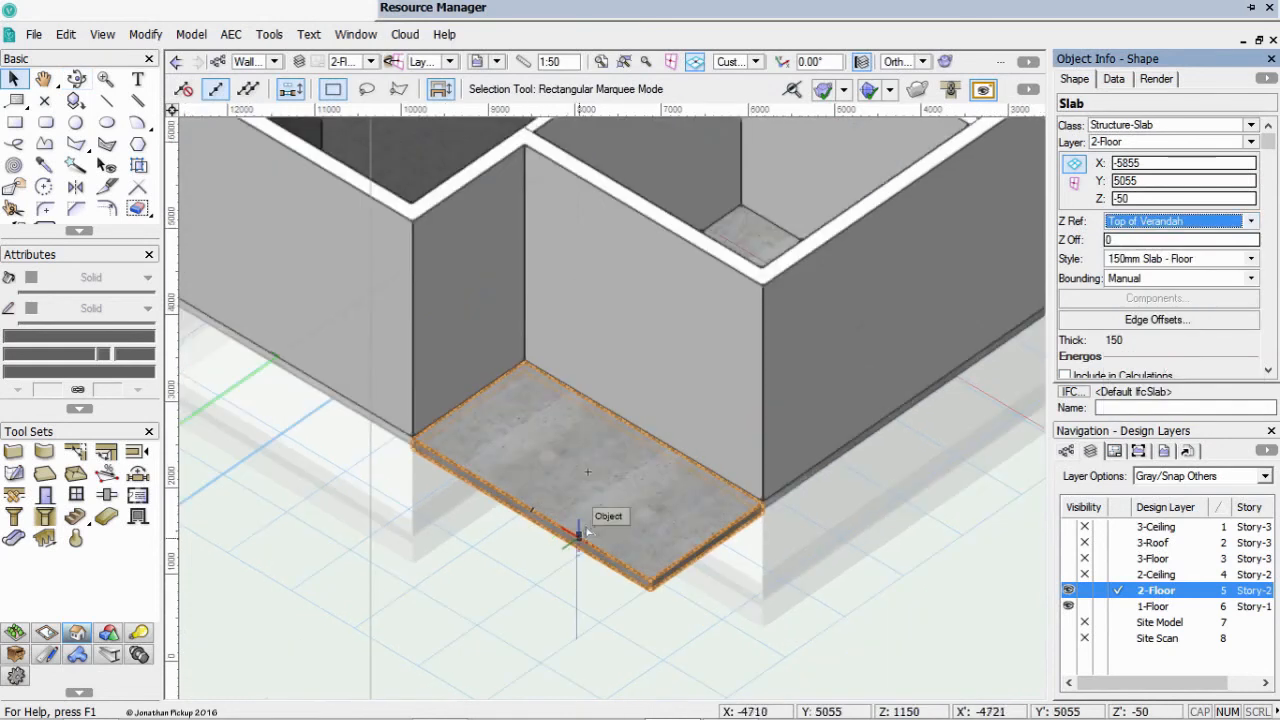
Return to the plan view, clear the selection and make 1-Floor the active design layer
key(F5)
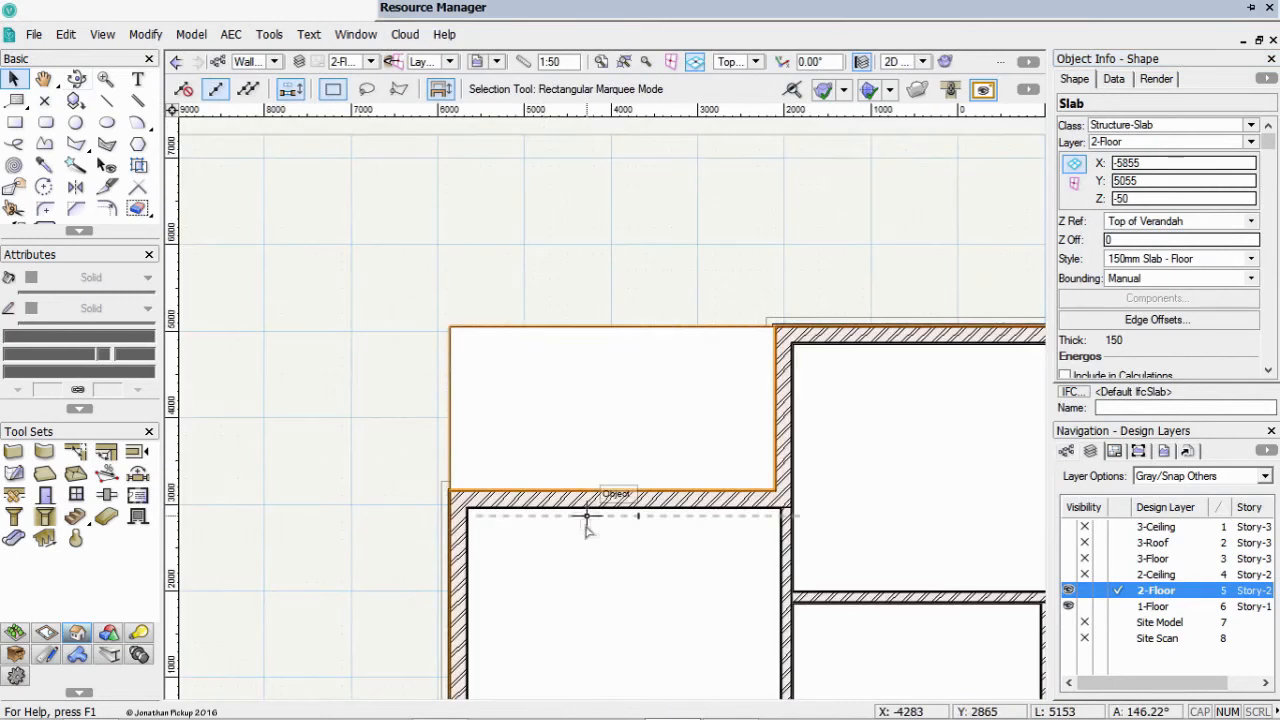
scroll(523, 371, up, 2)
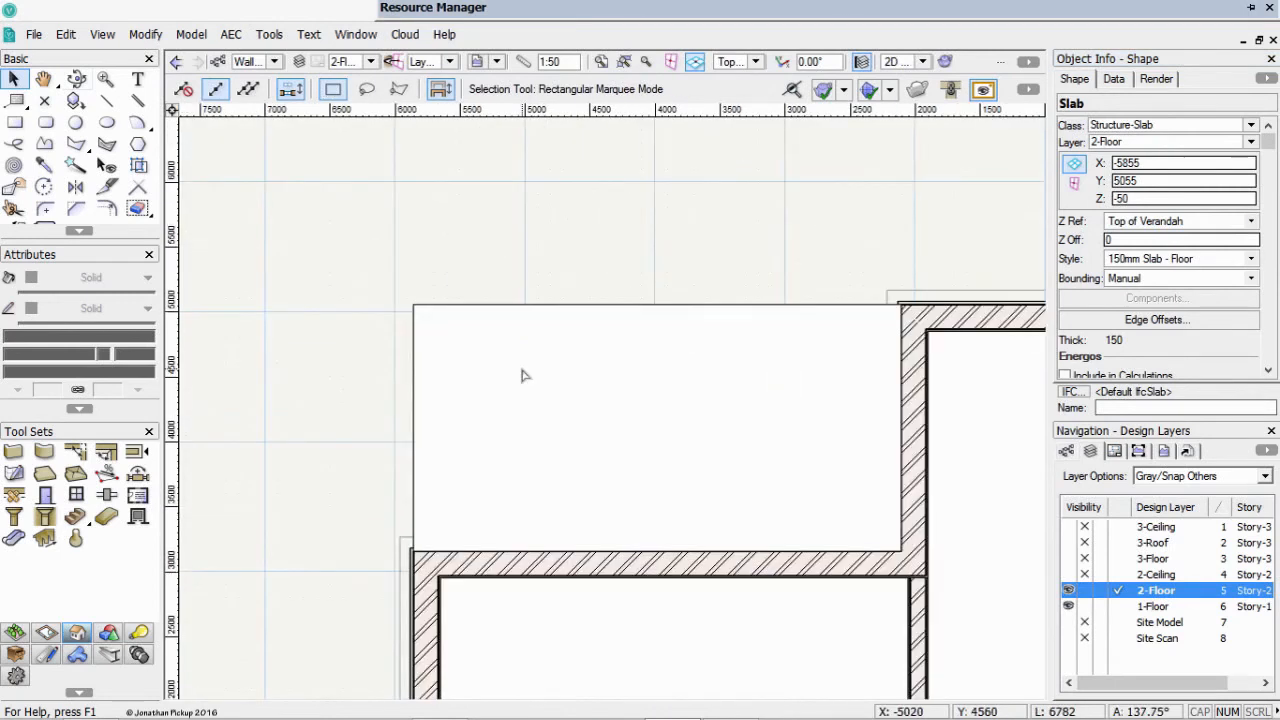
click(1119, 607)
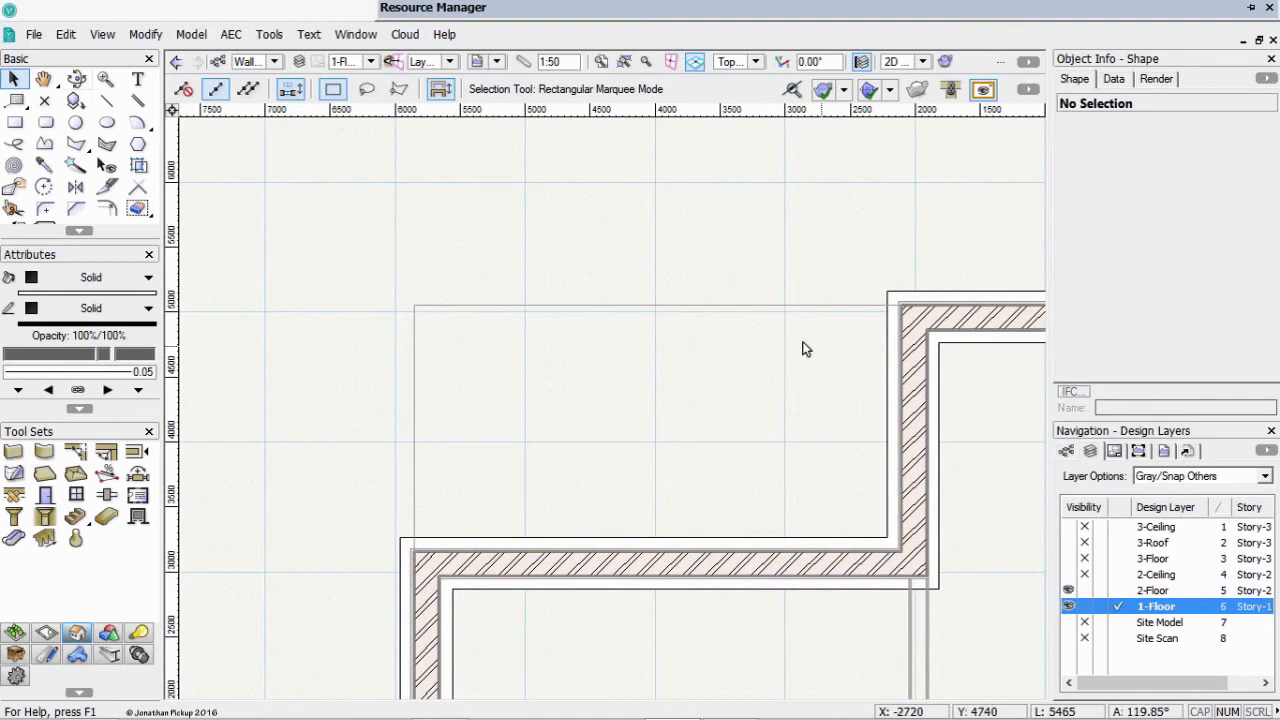
scroll(746, 352, up, 2)
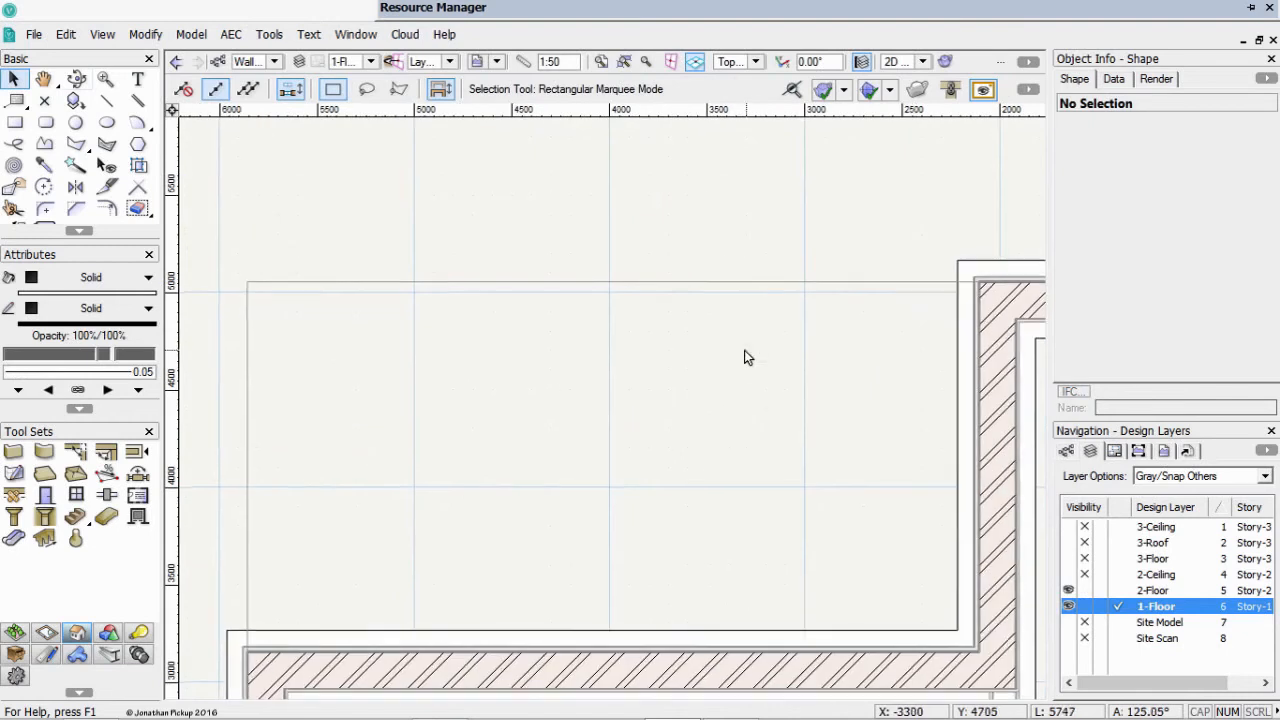
Mark Structure as the core component of the 190 Foundation Wall style and update existing walls with centre-line alignment
click(45, 475)
click(13, 451)
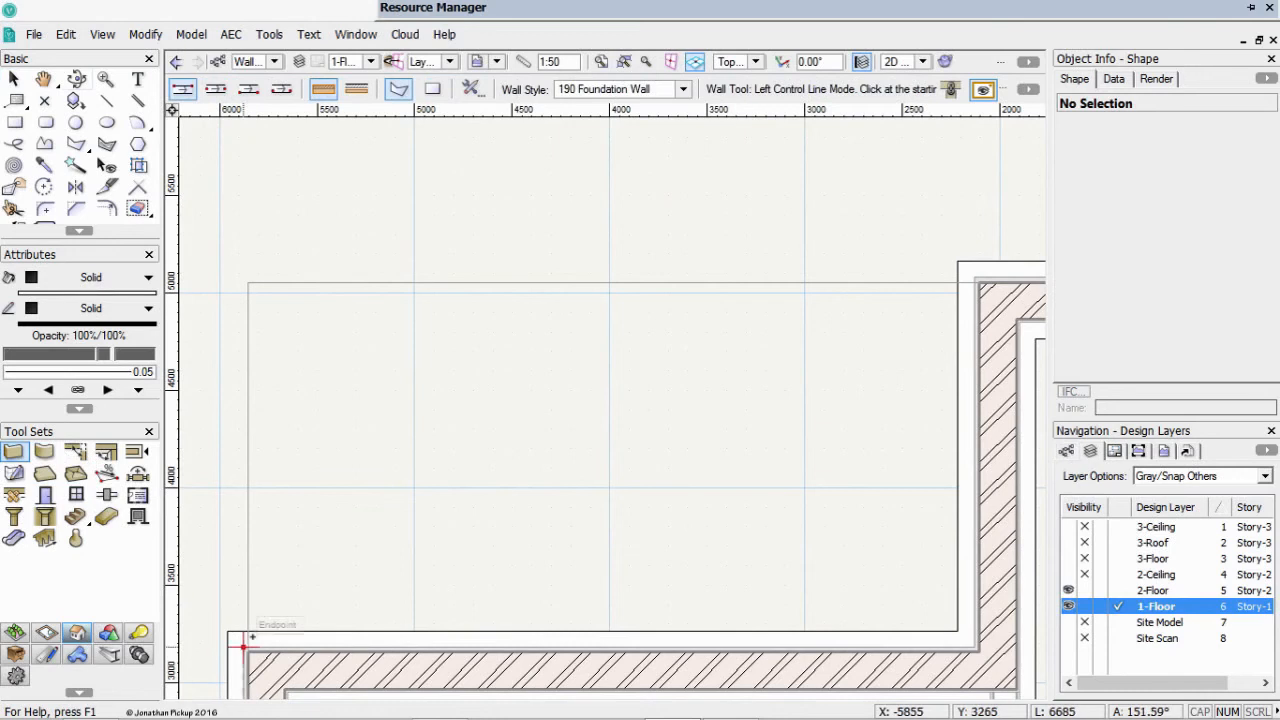
mouse_move(627, 6)
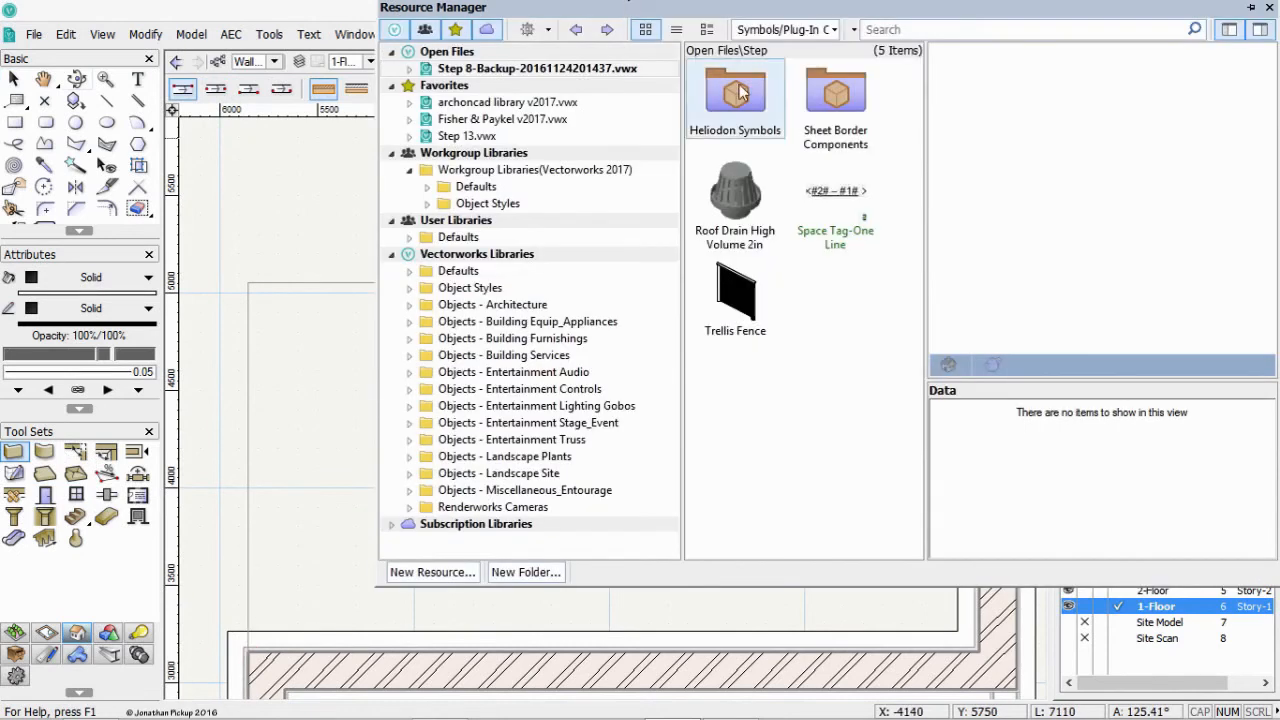
click(783, 30)
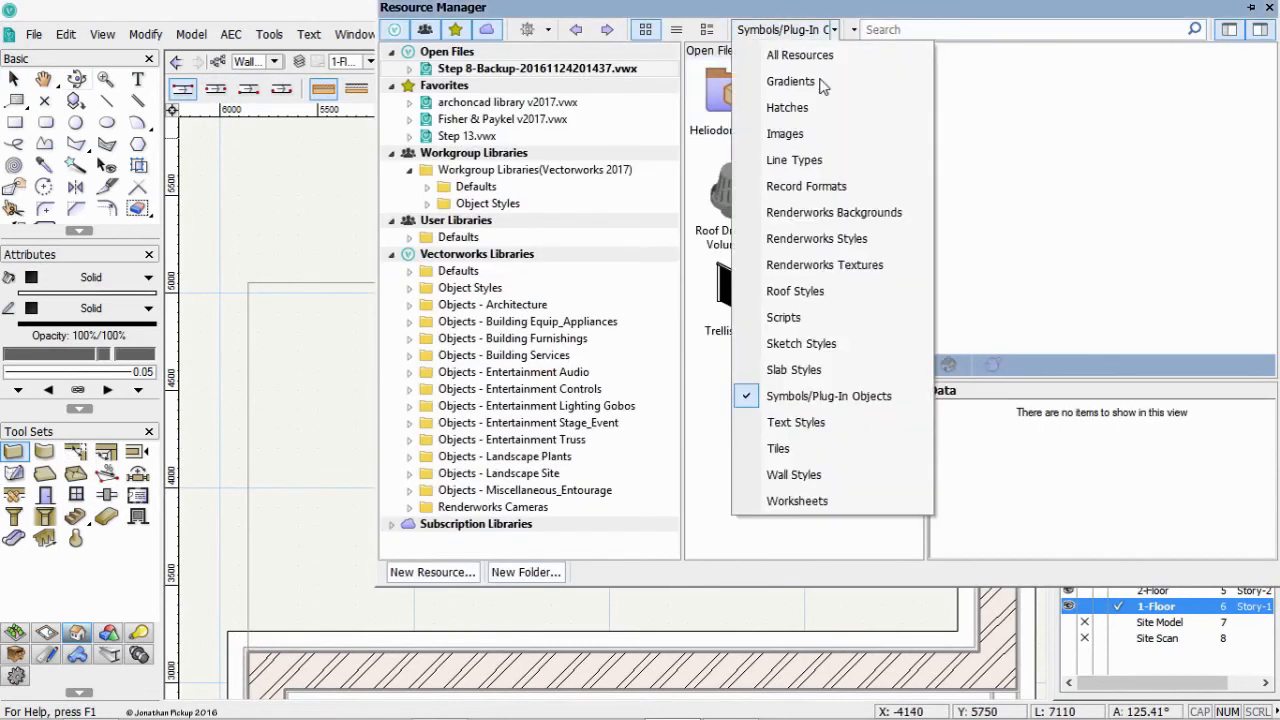
click(794, 476)
click(766, 207)
right_click(752, 203)
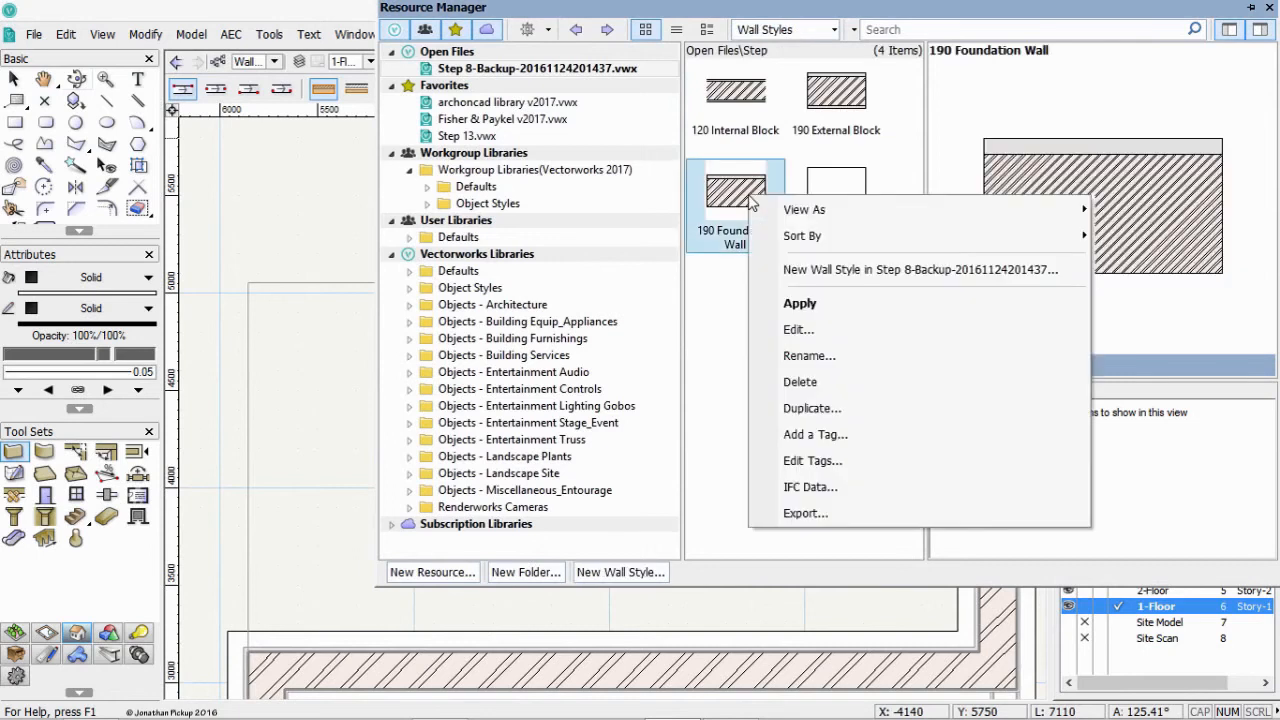
click(798, 329)
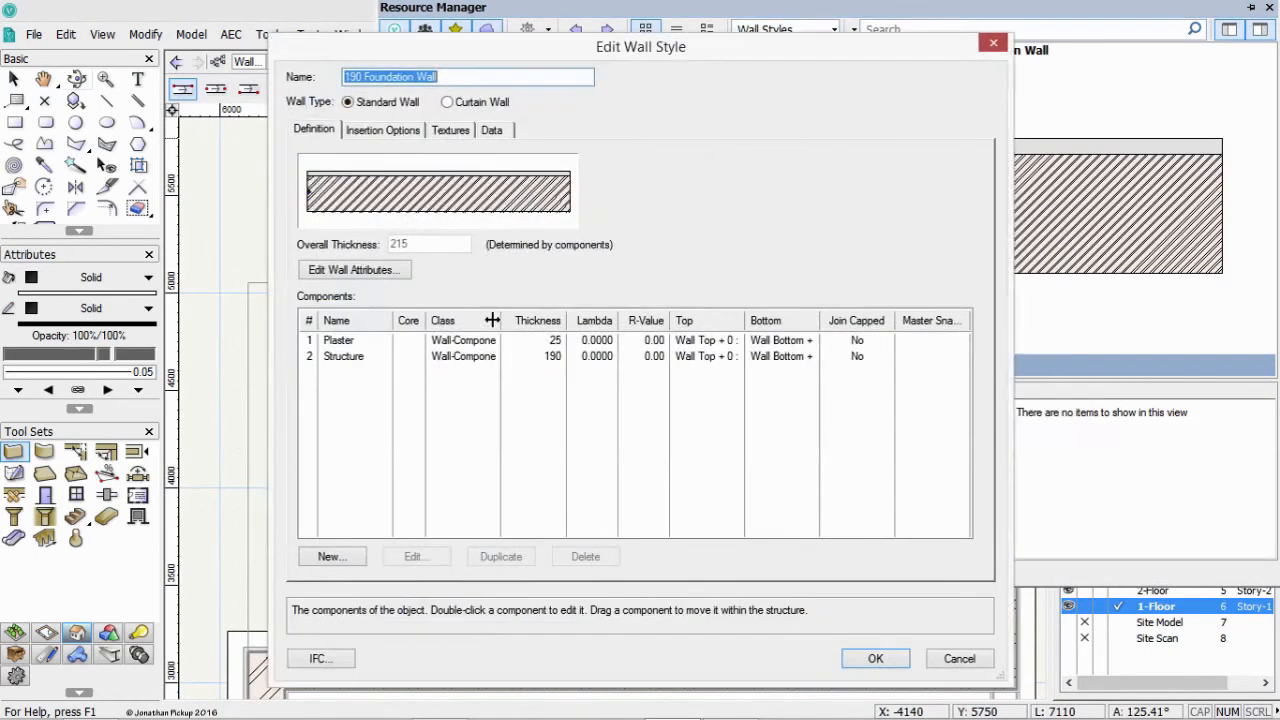
click(408, 358)
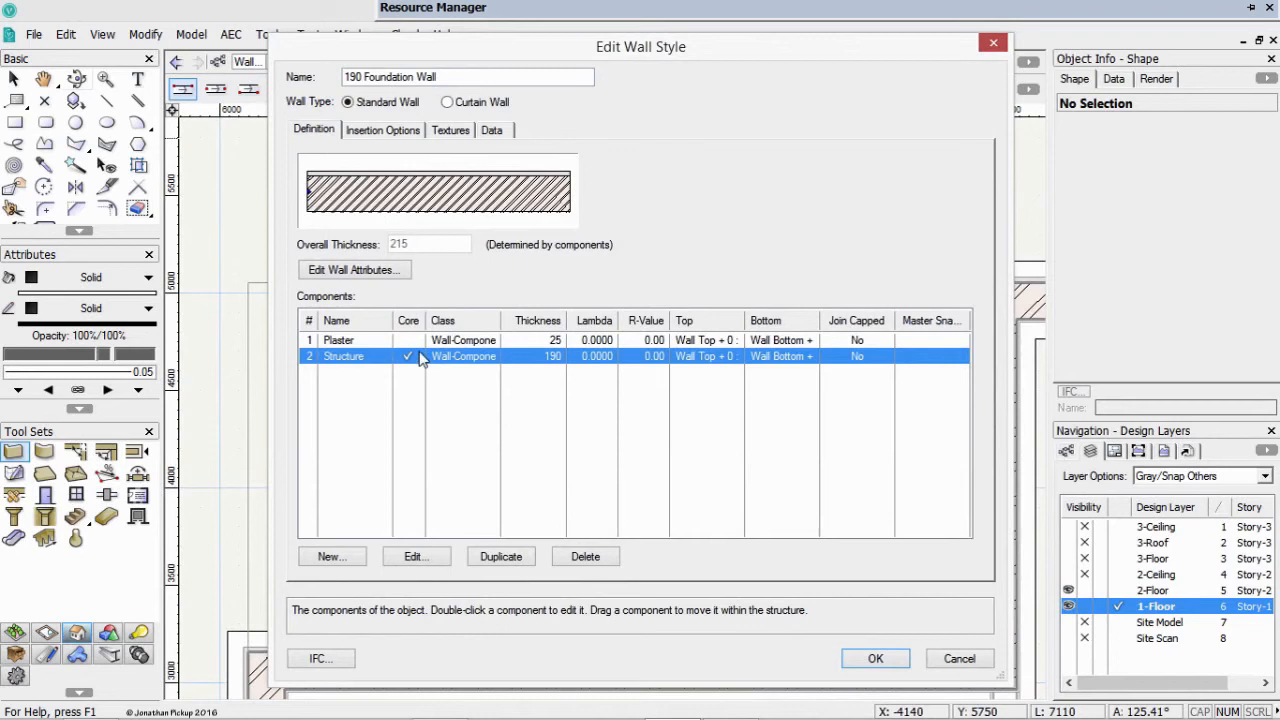
click(876, 658)
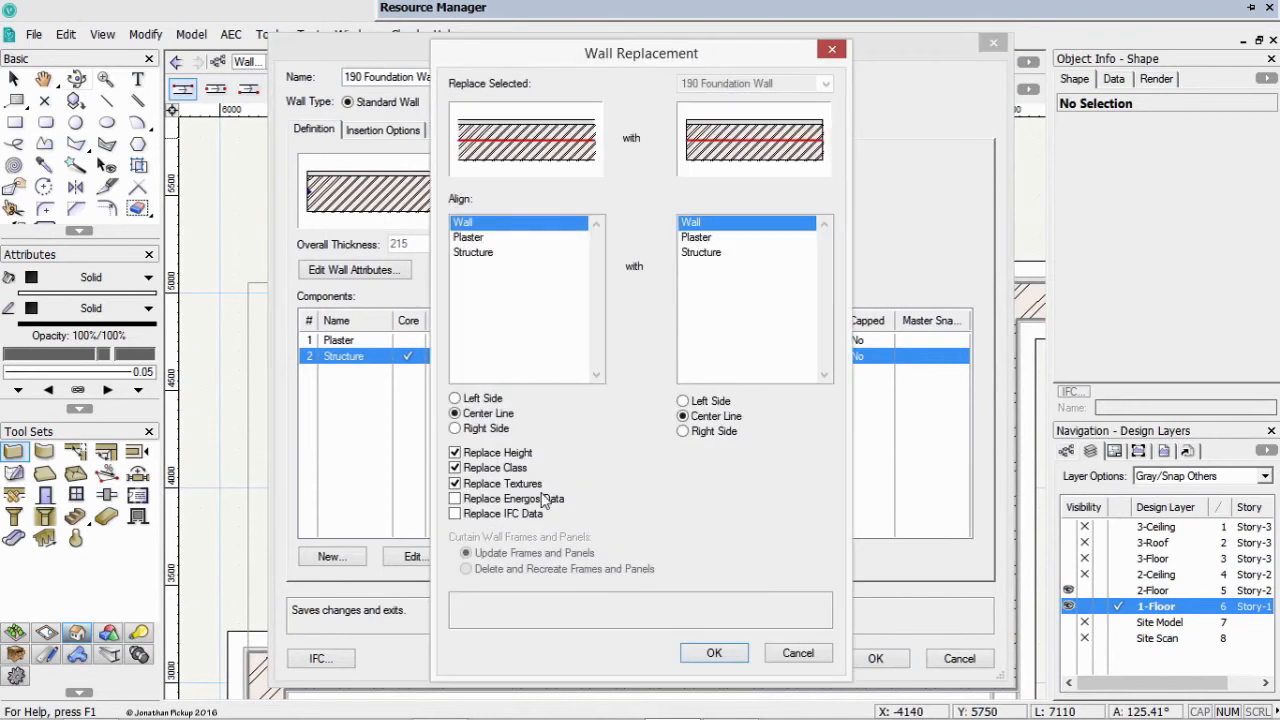
click(714, 654)
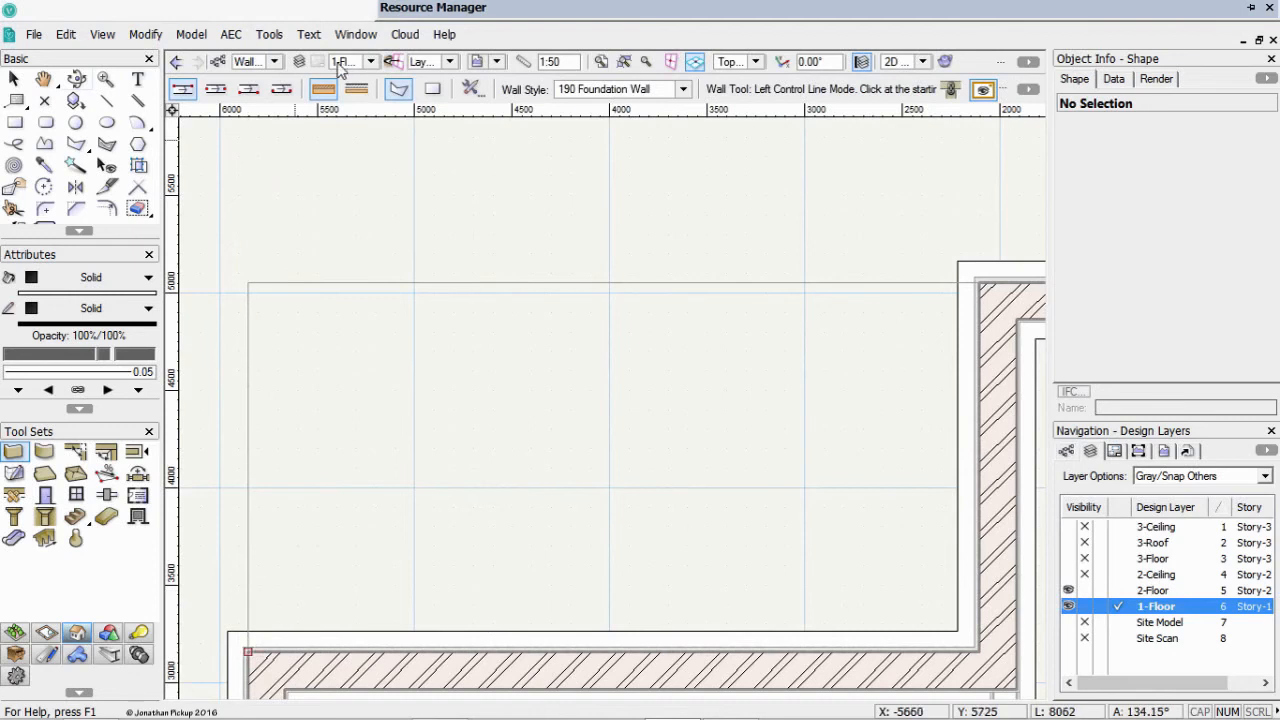
Draw 190 Foundation Walls aligned by core along the grayed verandah slab's left edge and its 3750 upper edge
click(358, 90)
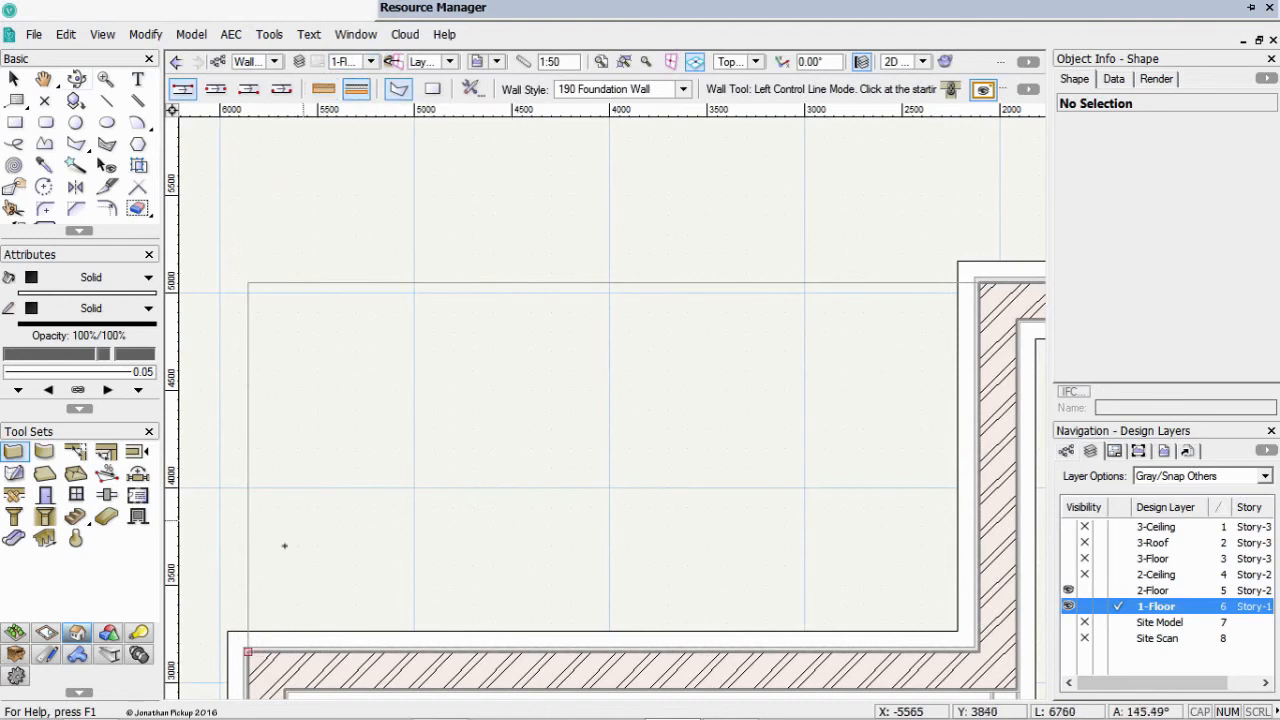
click(247, 651)
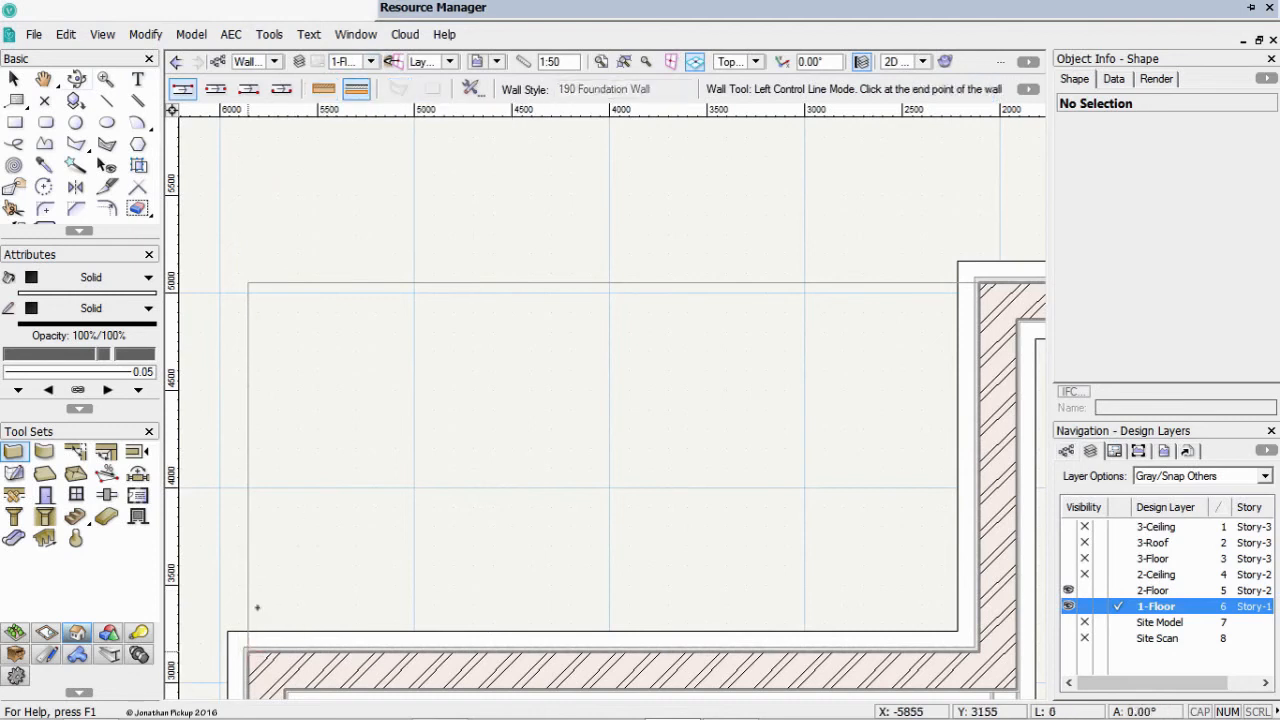
click(248, 282)
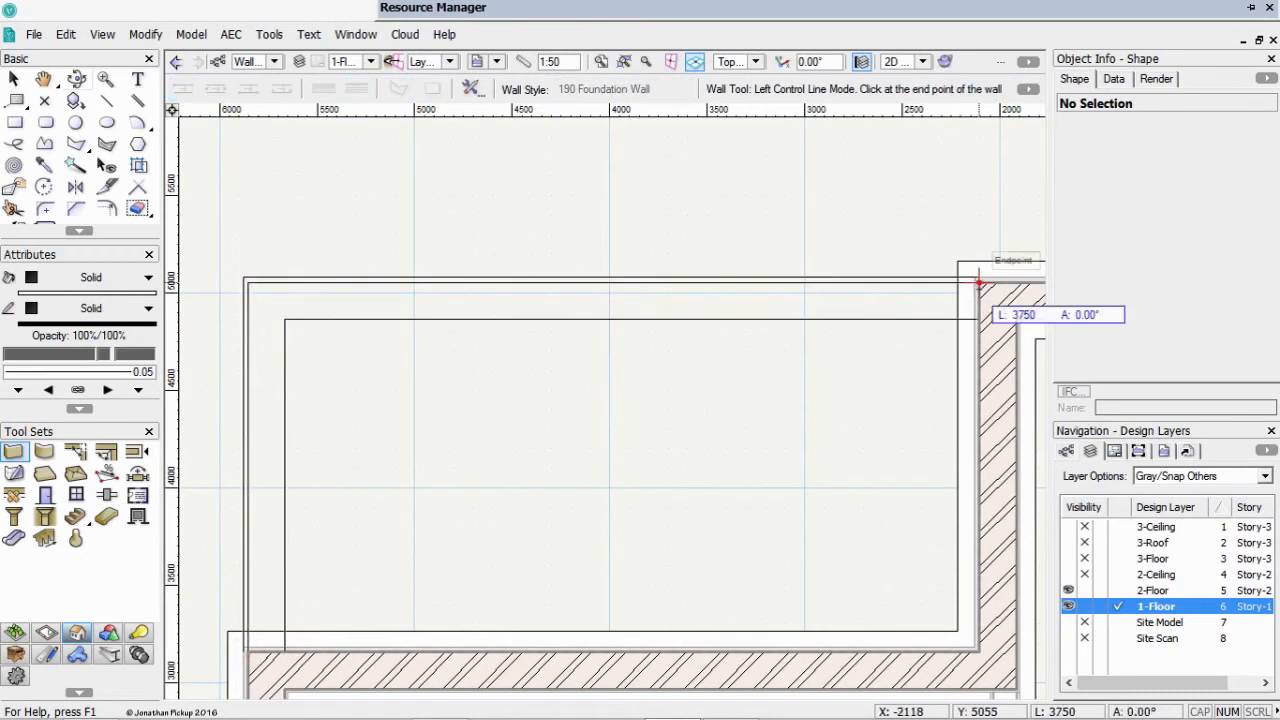
double_click(979, 283)
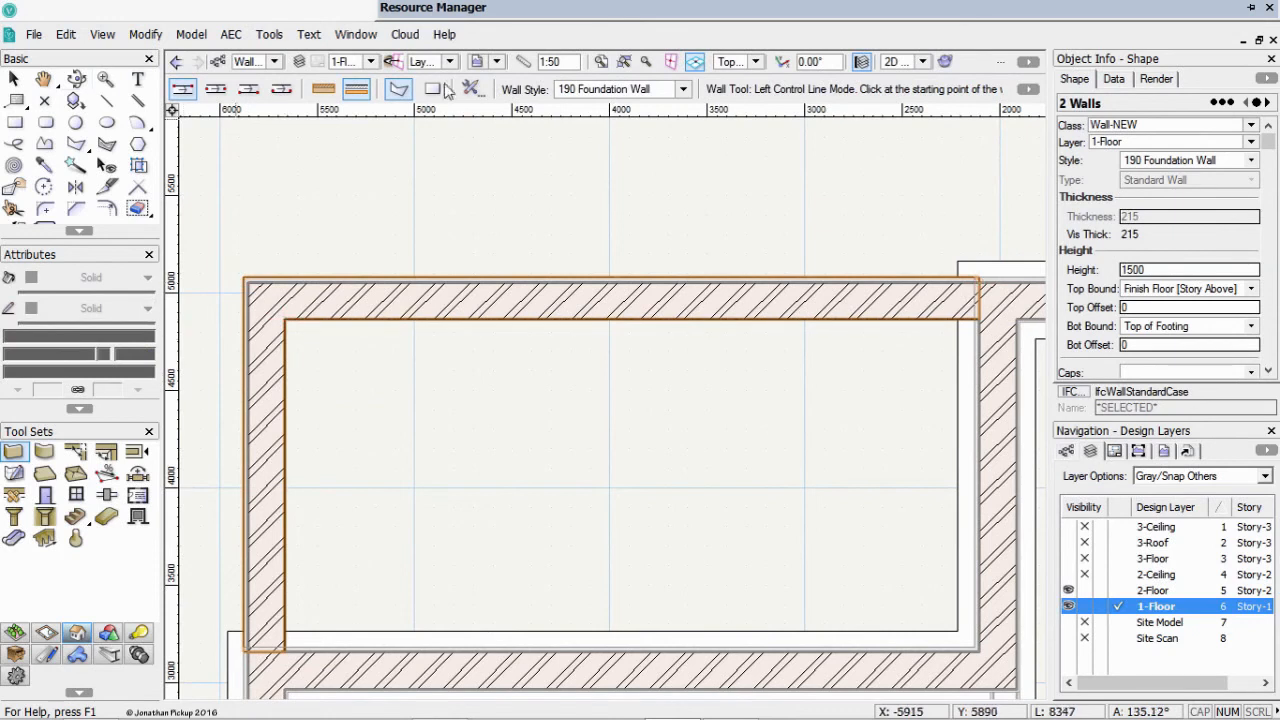
Draw 400mm Footing walls centred beneath the verandah's left and upper foundation walls, ending at the existing footing's outer edge
click(593, 89)
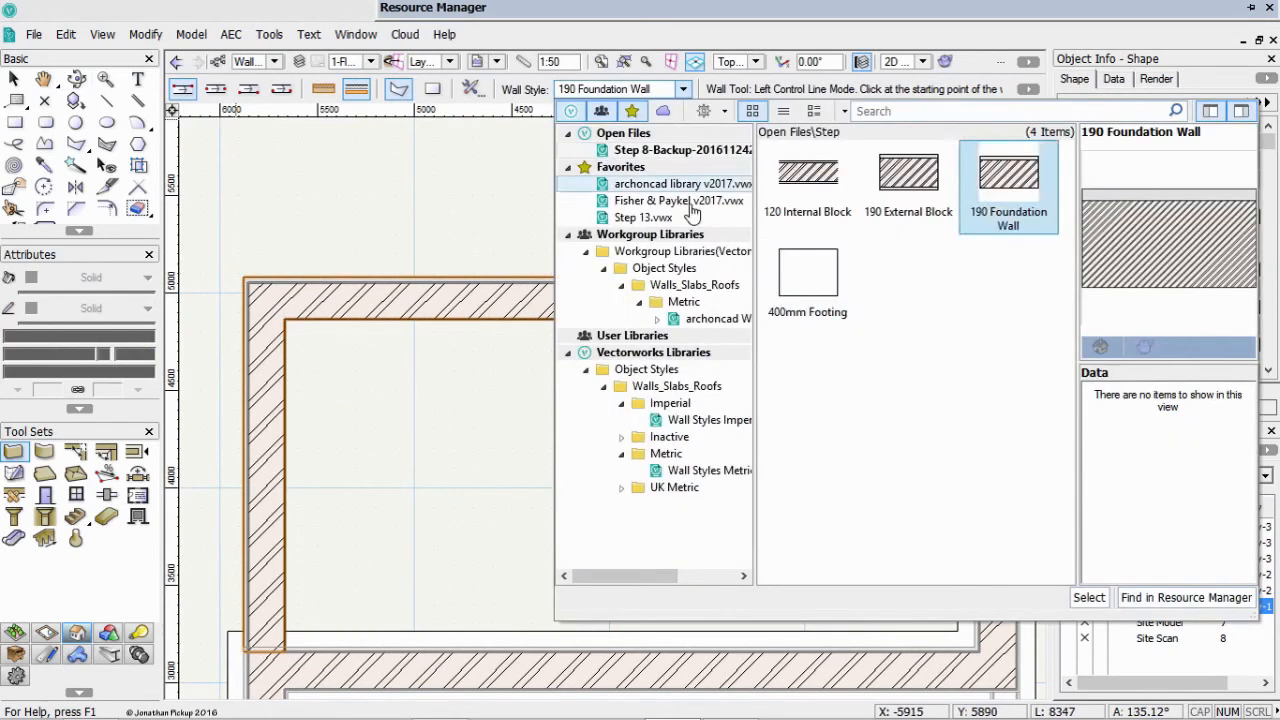
click(808, 278)
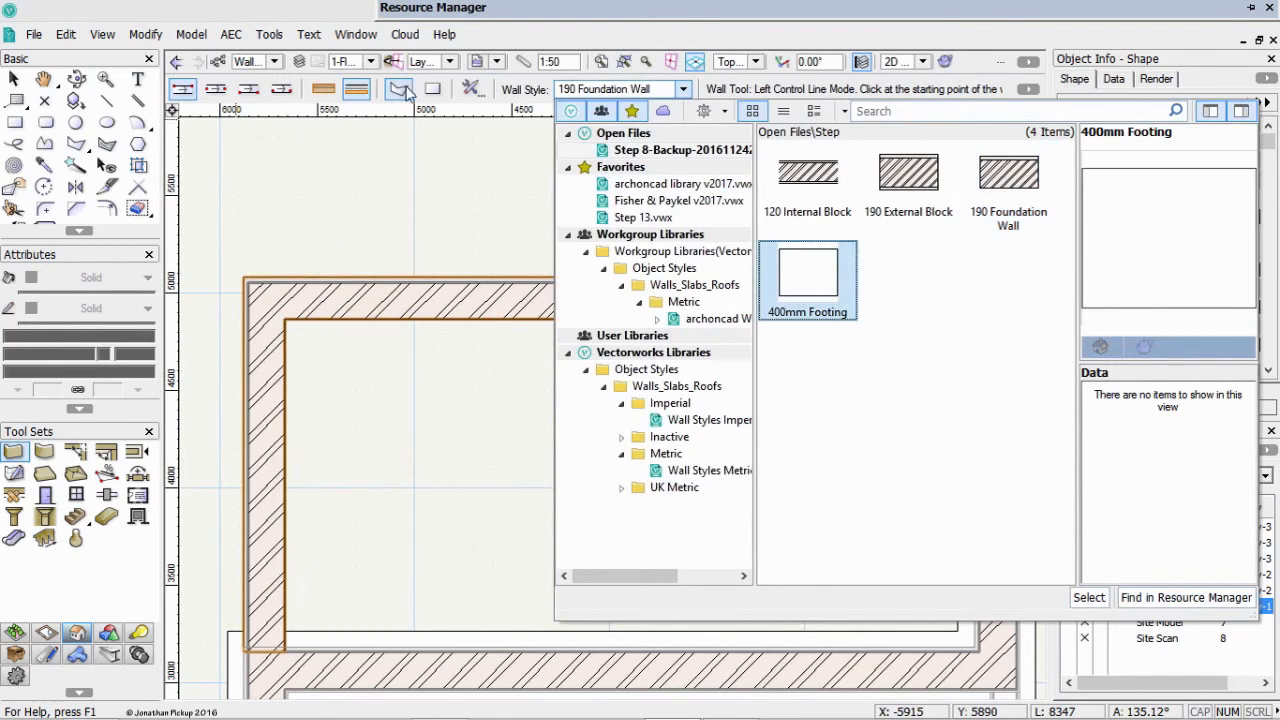
double_click(826, 300)
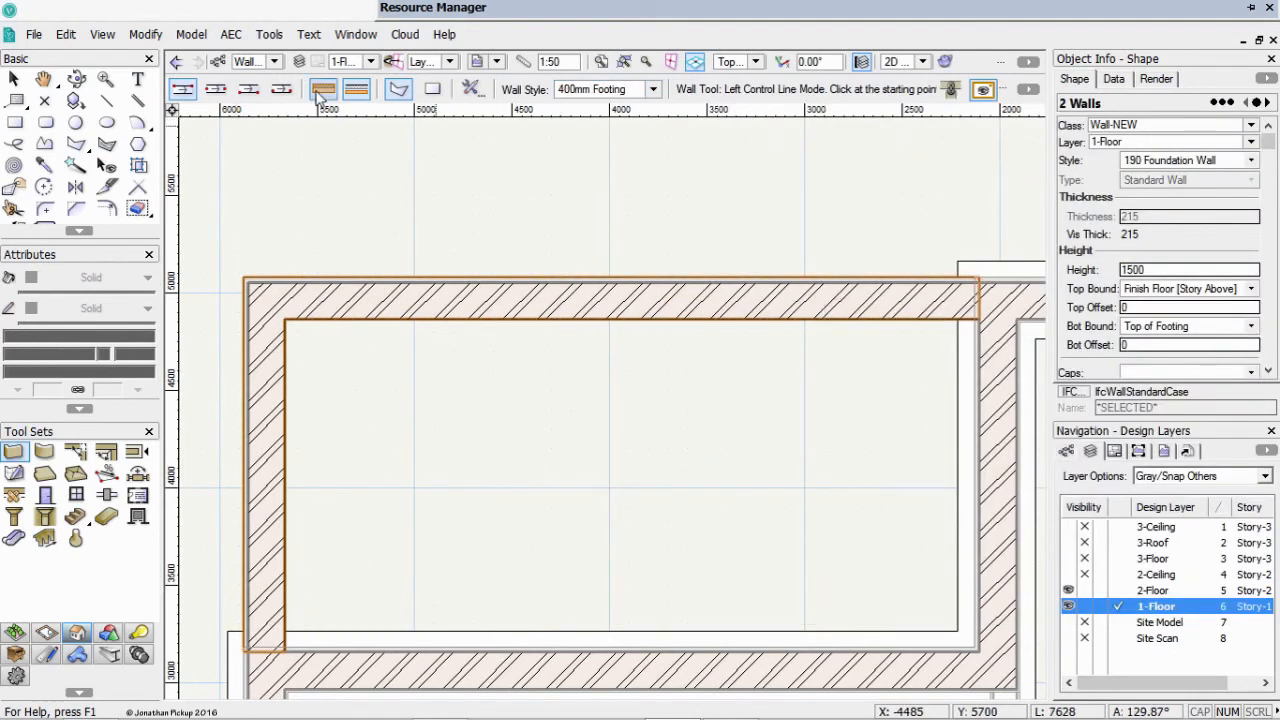
click(215, 89)
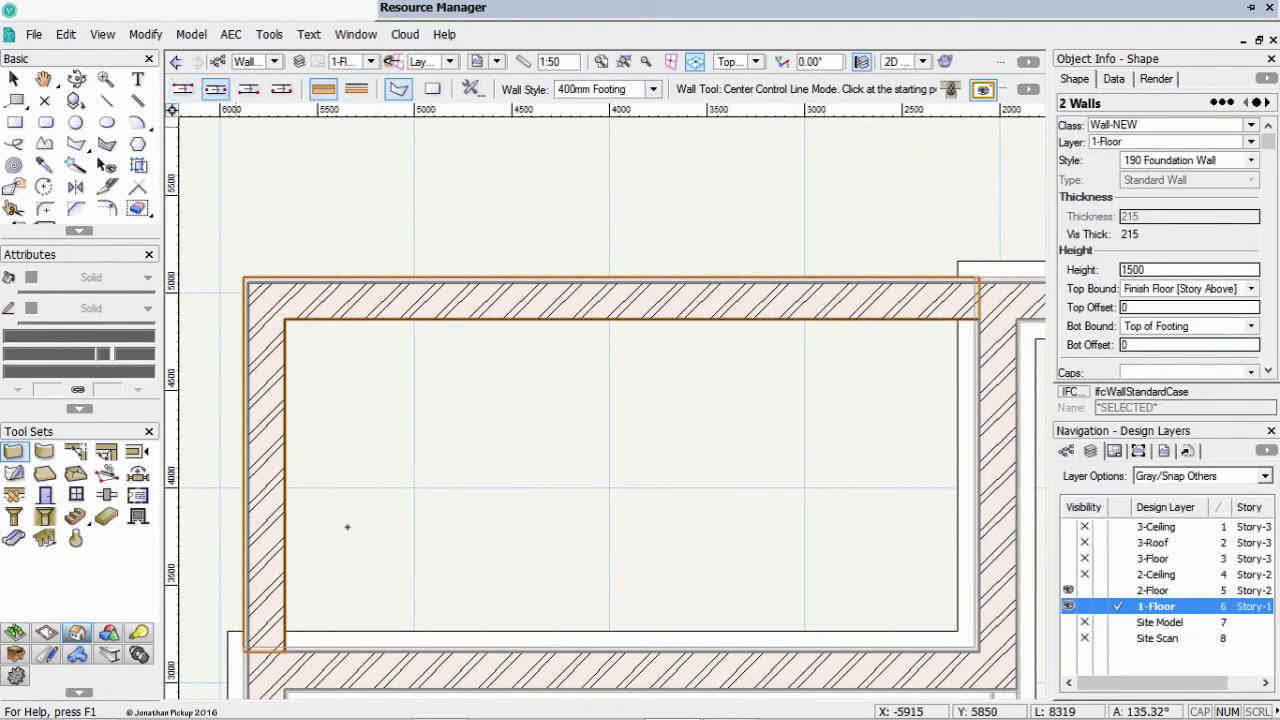
click(265, 605)
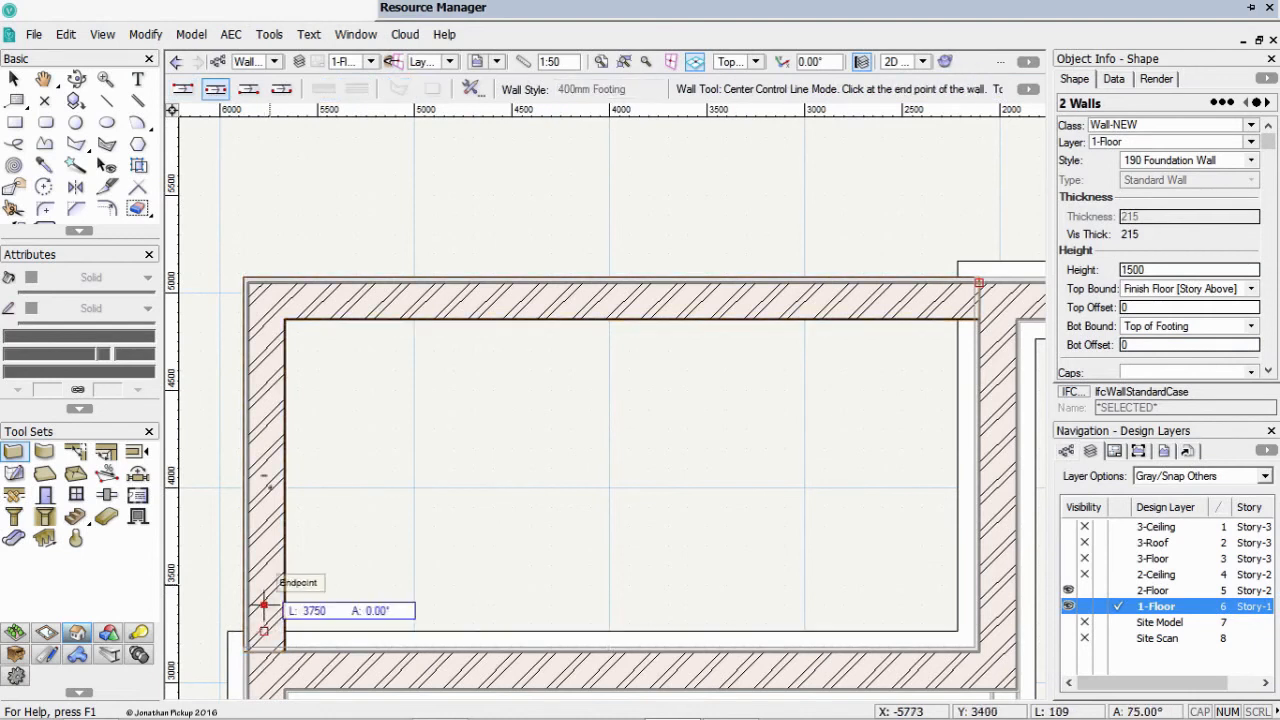
click(264, 297)
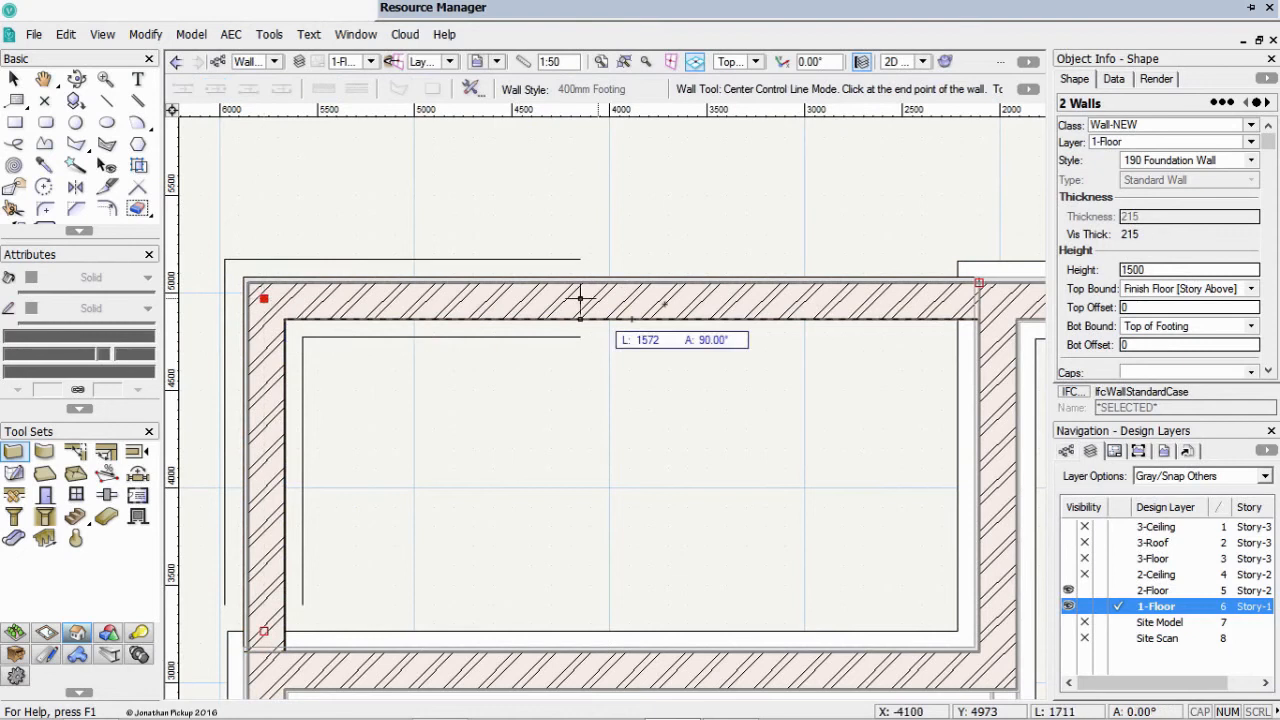
double_click(958, 298)
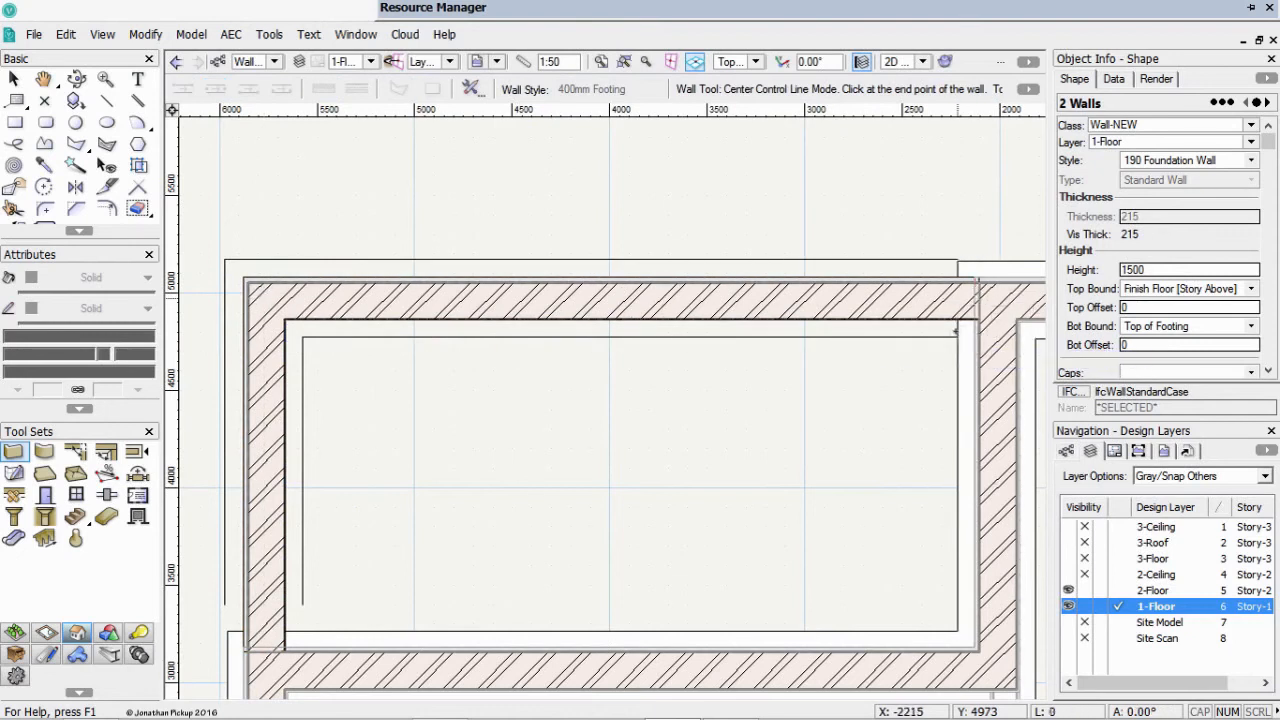
Stretch the verandah's left 400mm Footing wall down to meet the outer edge of the existing house footing
key(x)
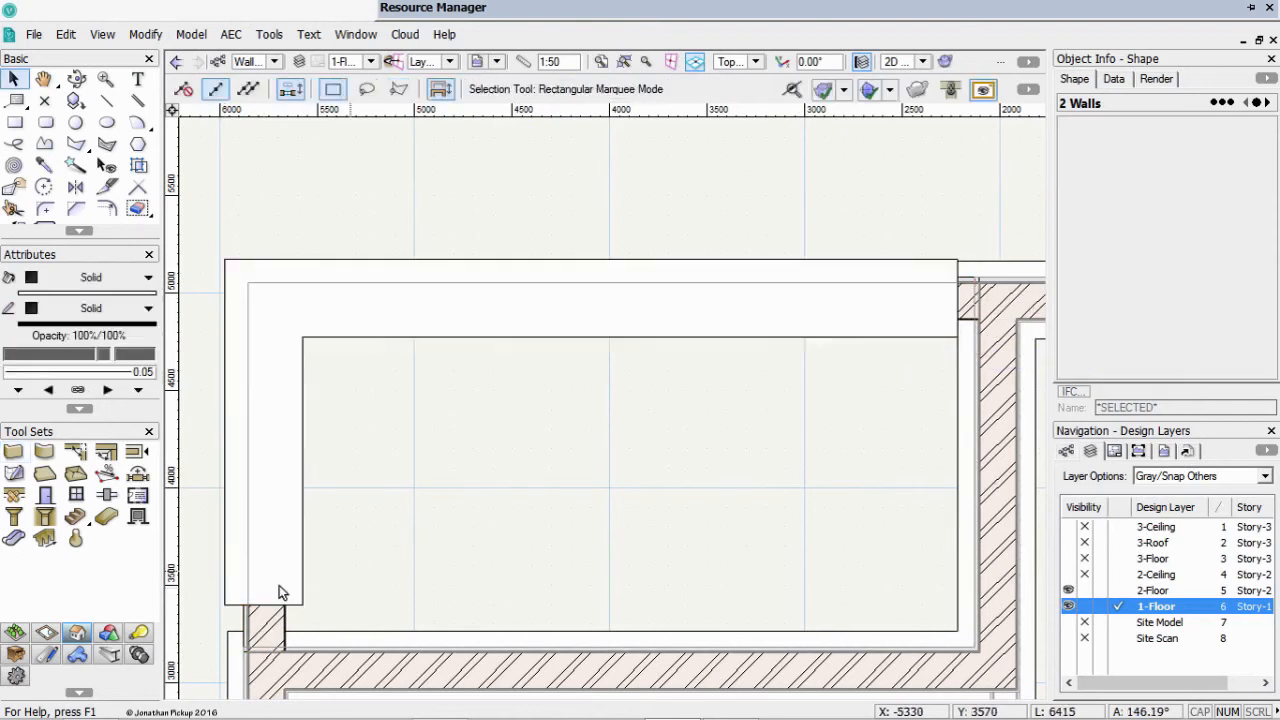
click(264, 599)
drag(264, 599, 263, 630)
click(380, 586)
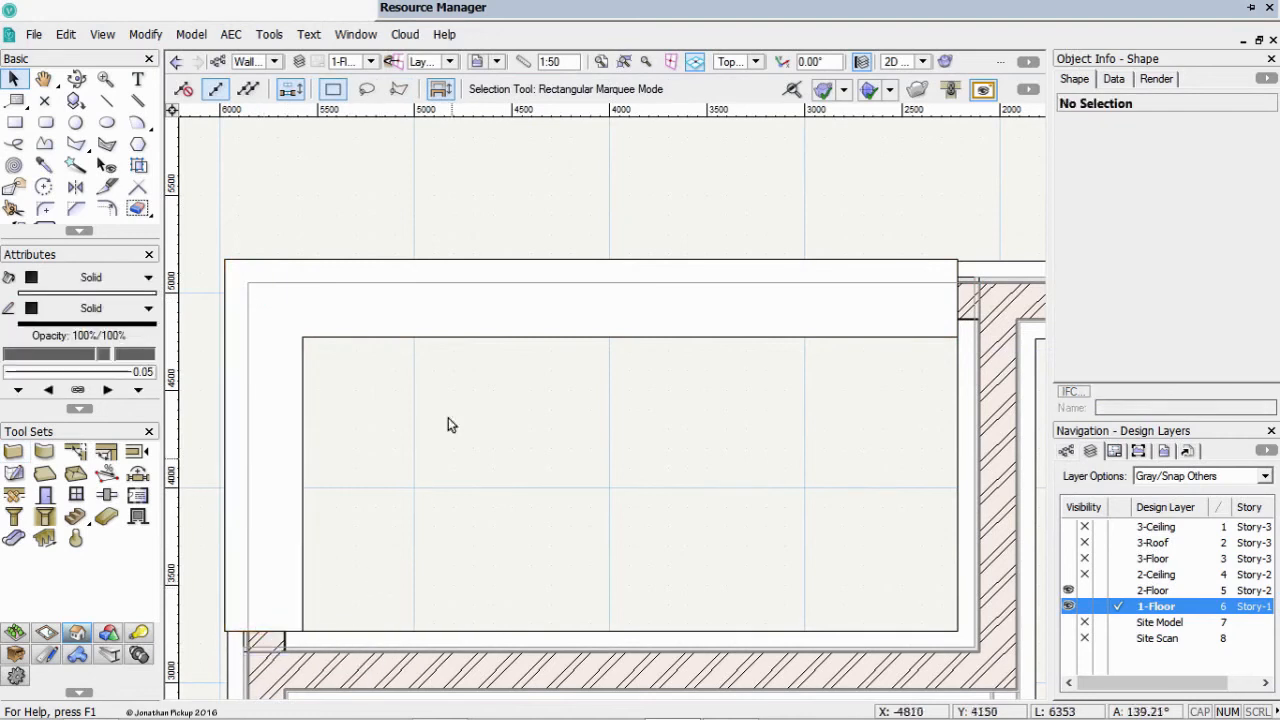
Send the verandah's two 400mm Footing walls behind the foundation walls and clear the selection
click(263, 534)
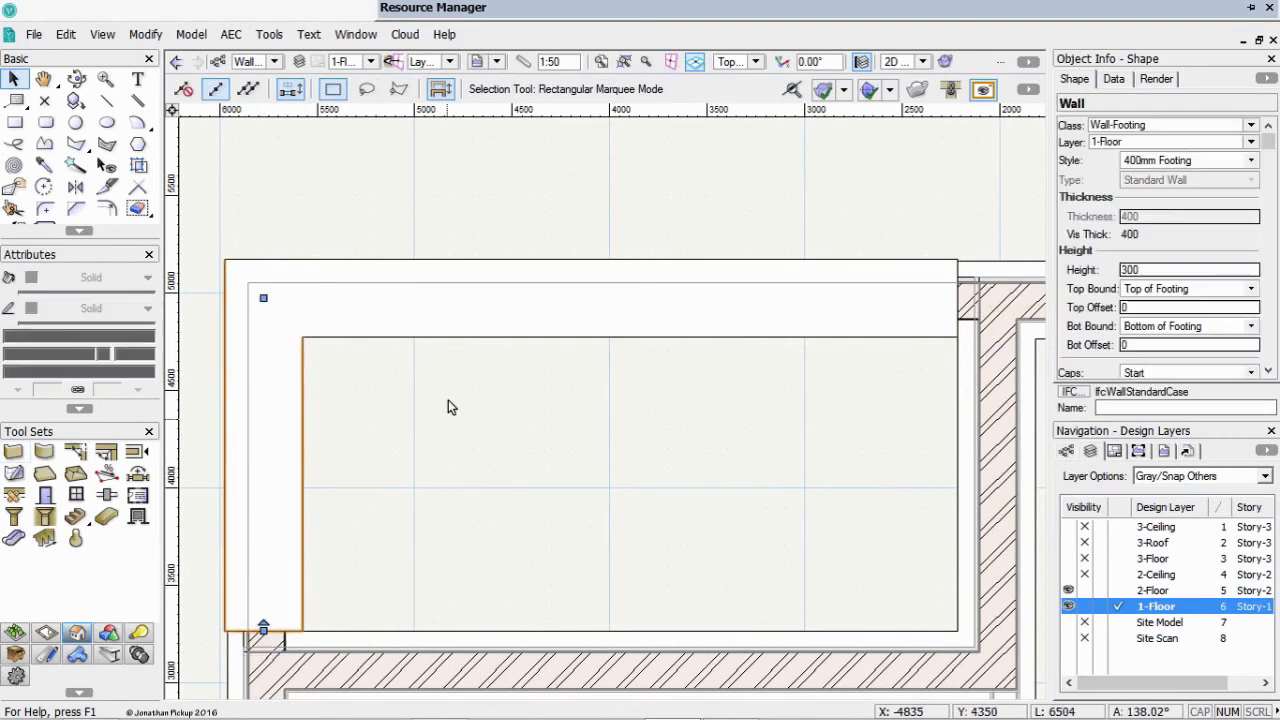
shift+click(445, 338)
right_click(445, 338)
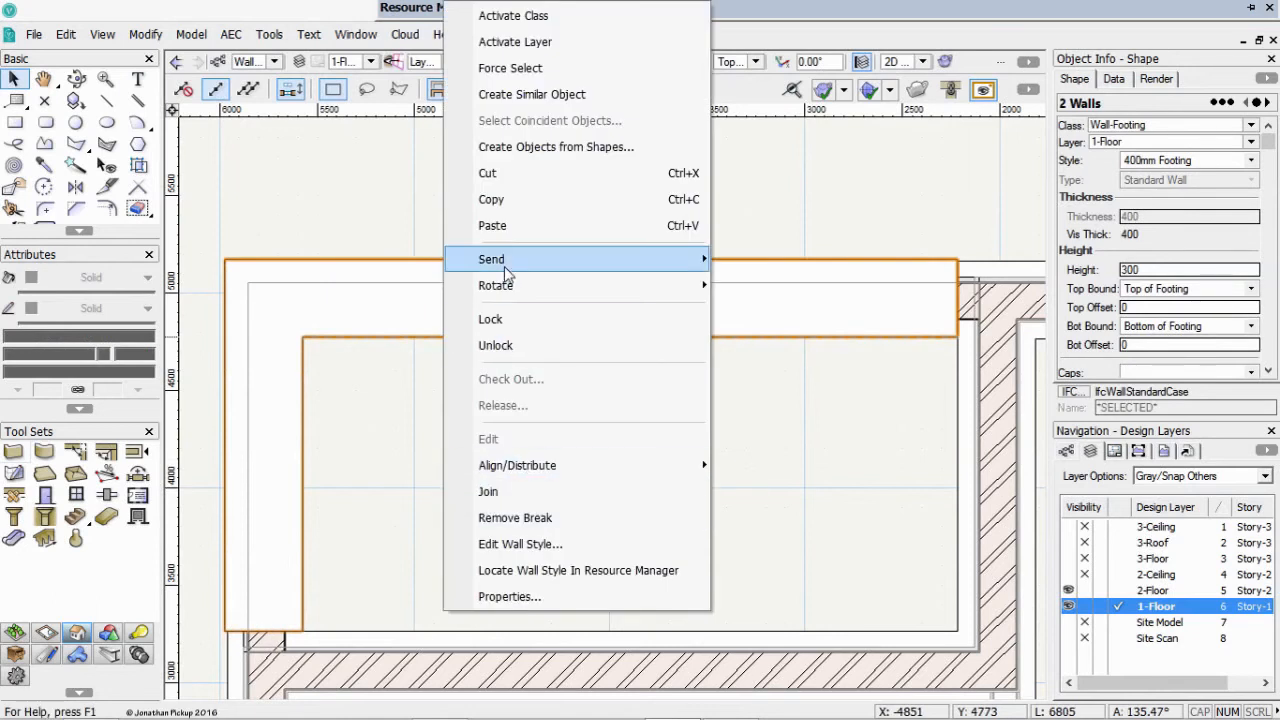
mouse_move(560, 259)
click(758, 312)
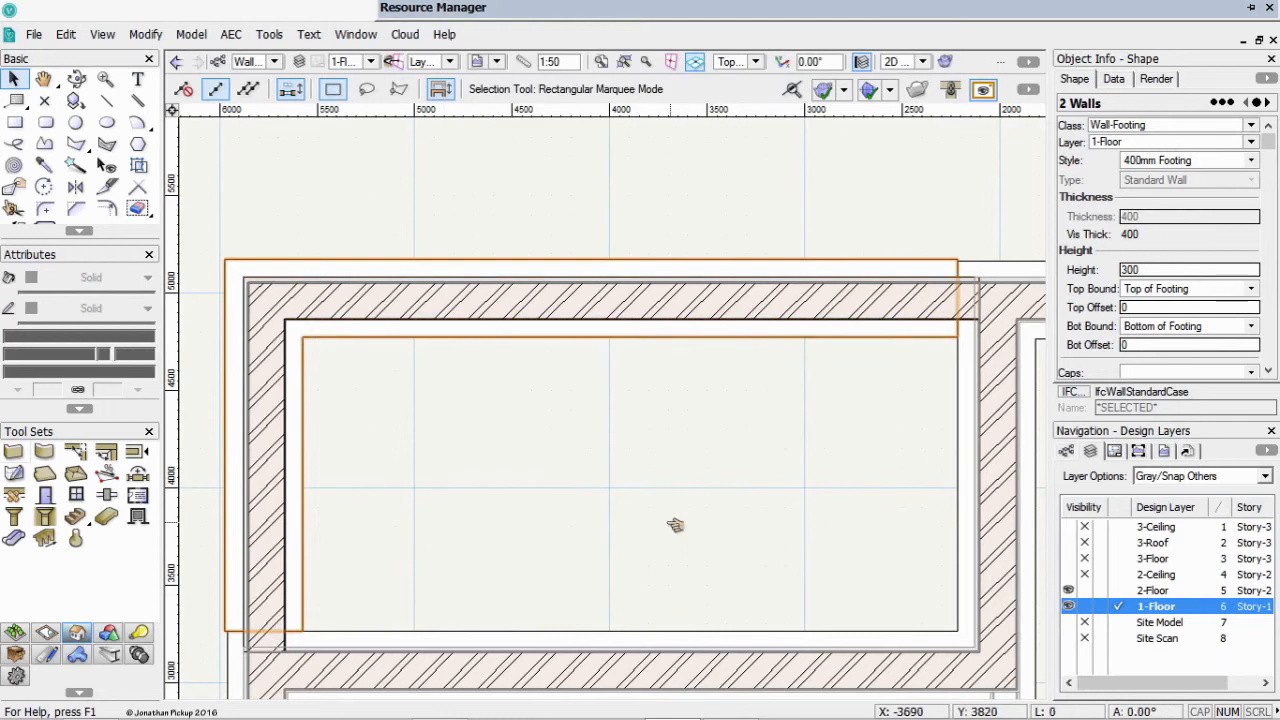
click(663, 525)
View the verandah corner in 3D, make 2-Floor the active layer and set the layer options to Show/Snap Others
scroll(663, 525, down, 4)
key(KP_1)
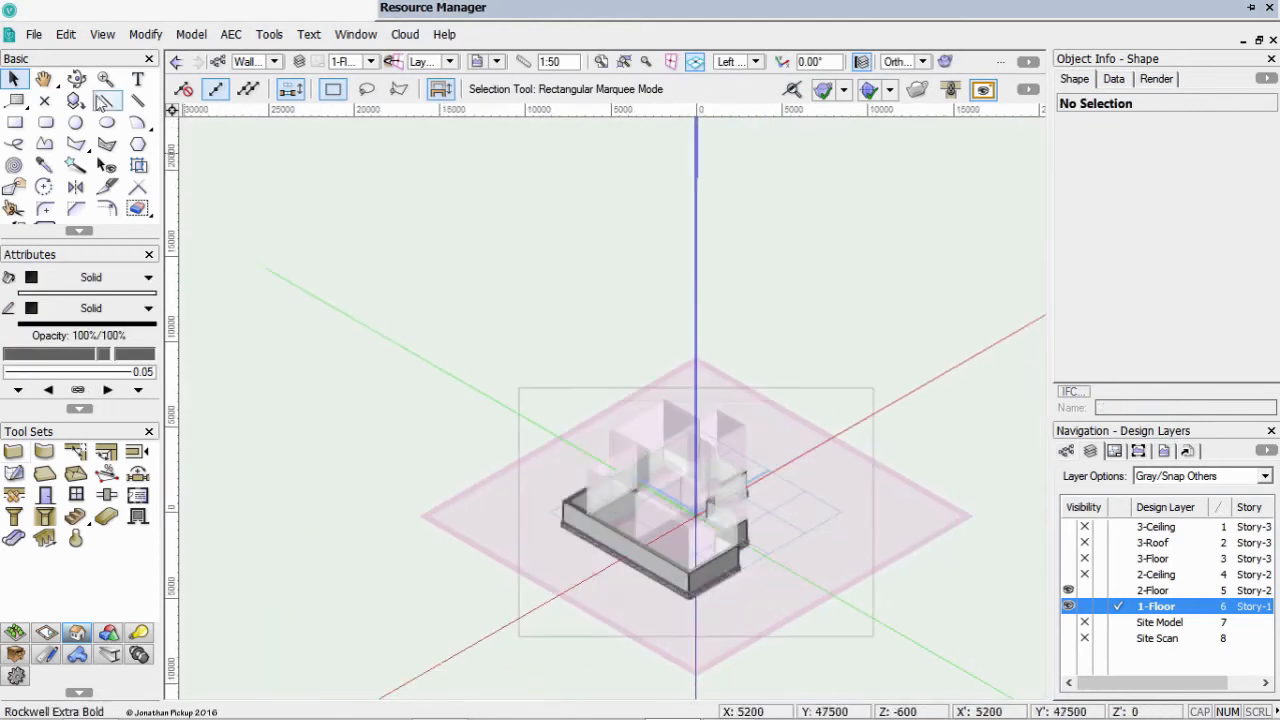
click(76, 78)
drag(567, 508, 944, 503)
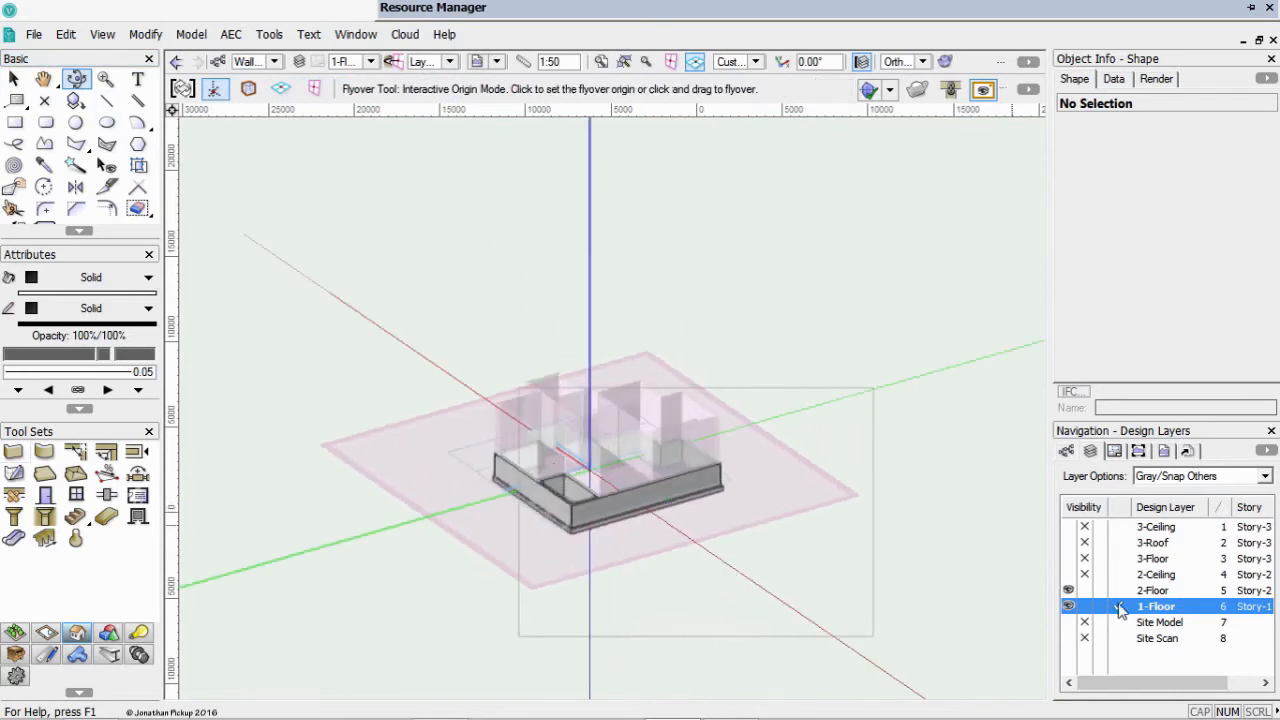
click(1123, 590)
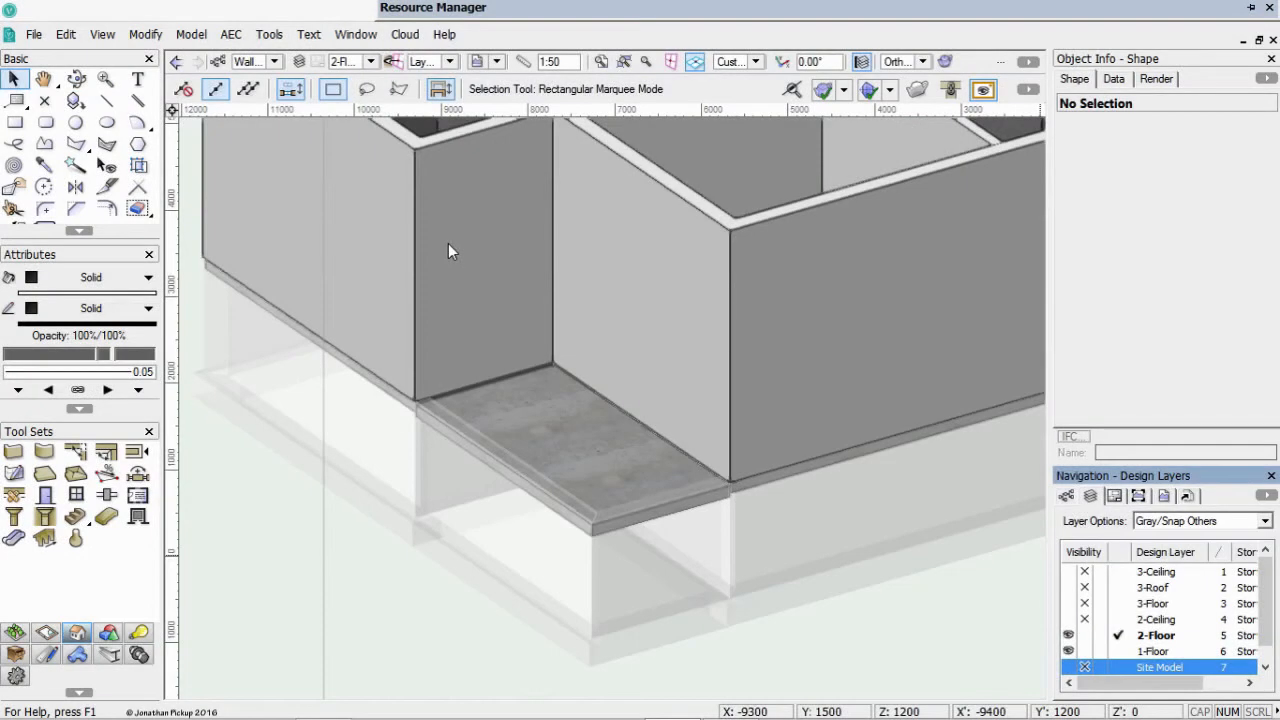
click(1264, 521)
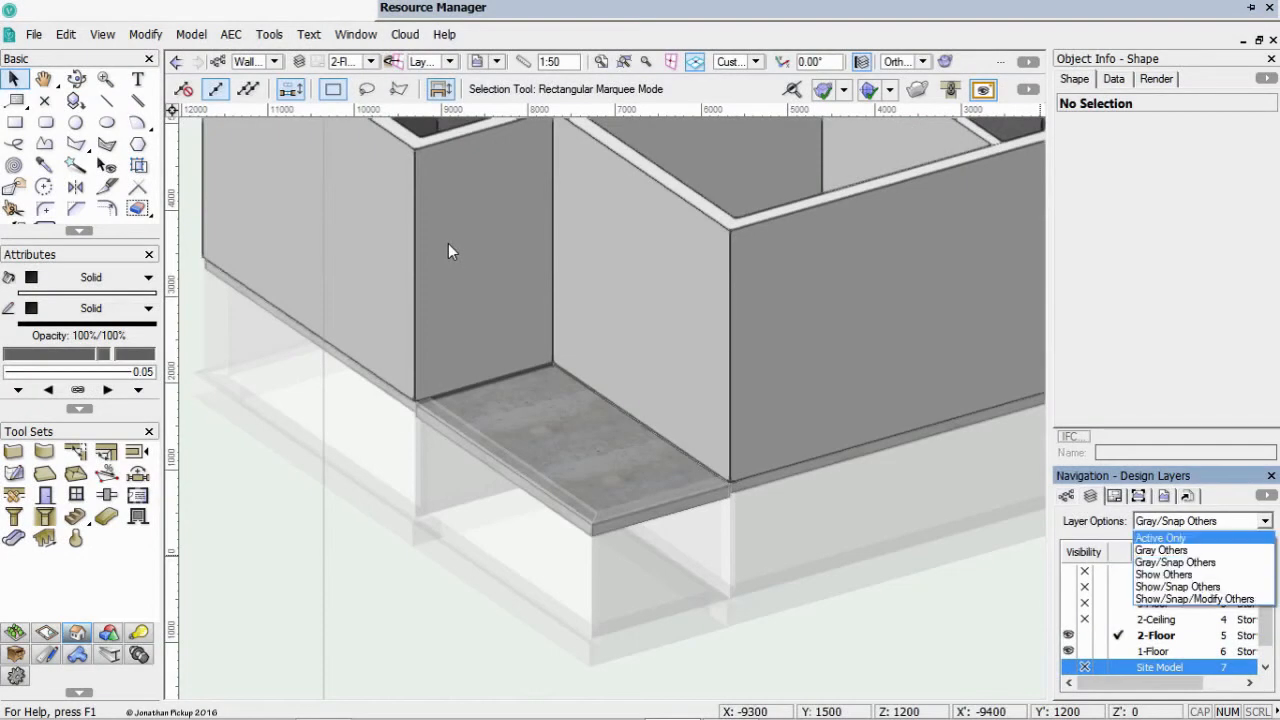
click(1190, 587)
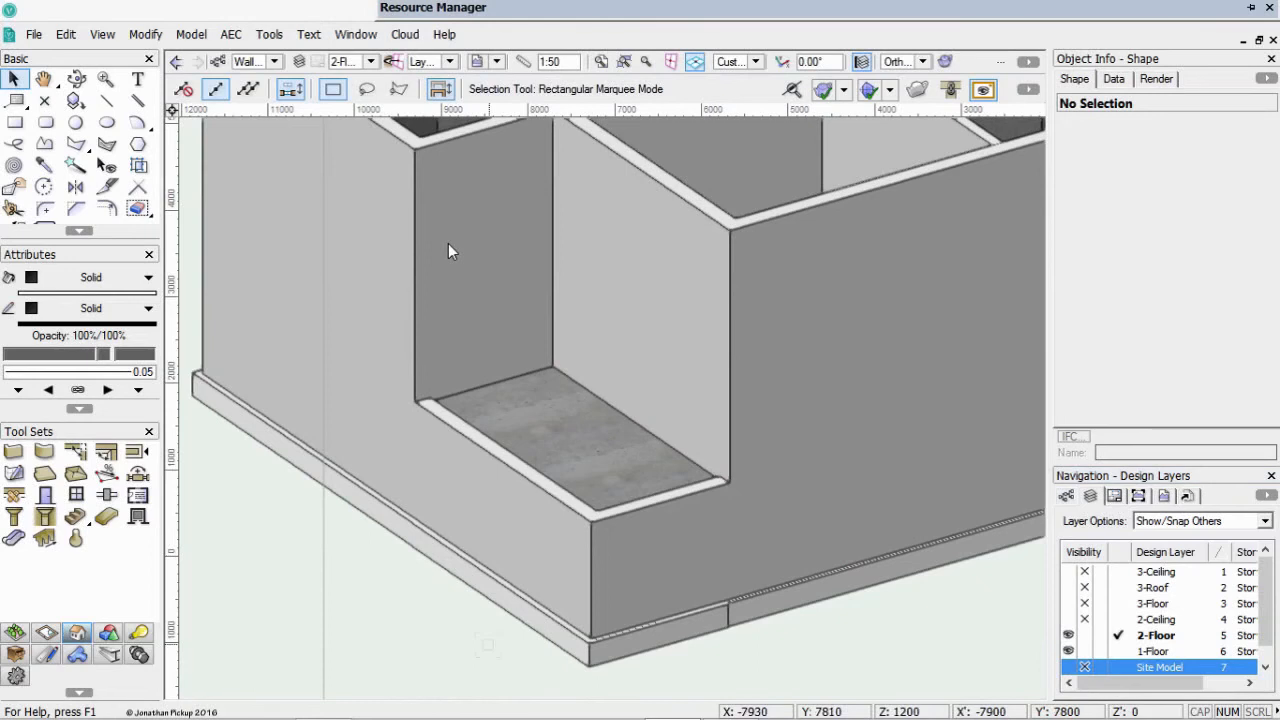
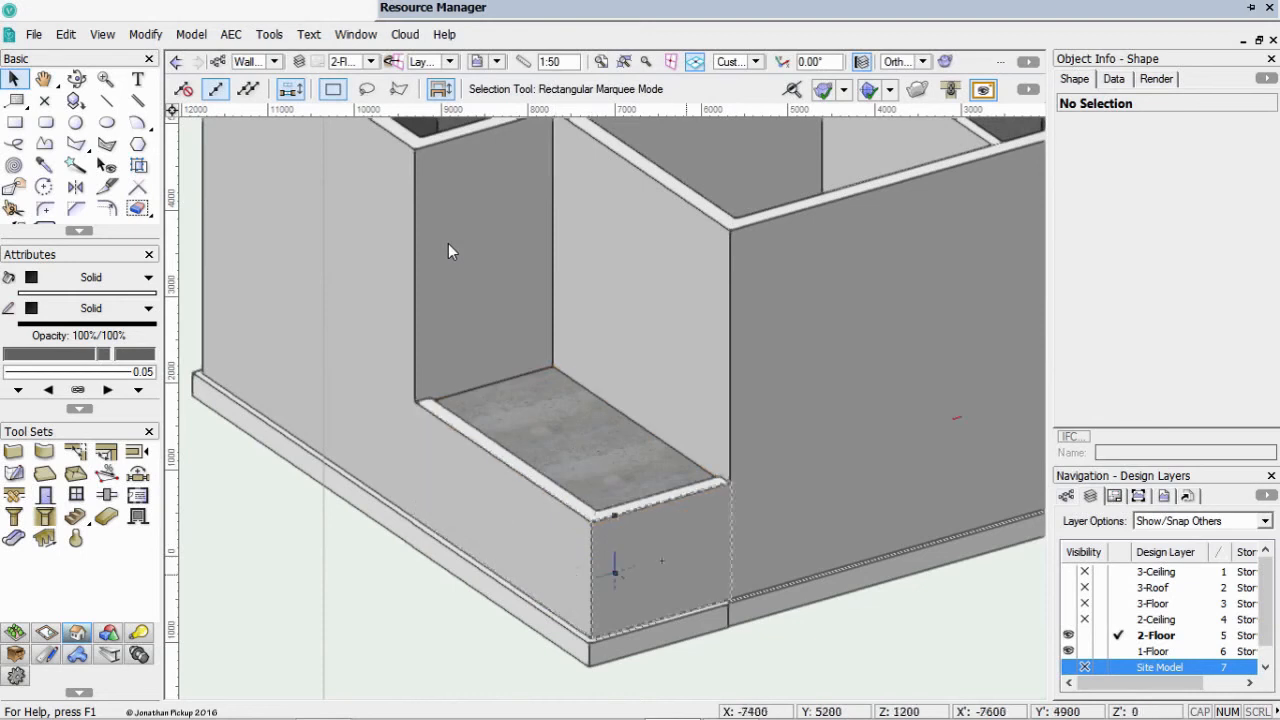
With 1-Floor active, fit the tops of the verandah's two 190 Foundation Walls to the objects on 2-Floor
click(1118, 651)
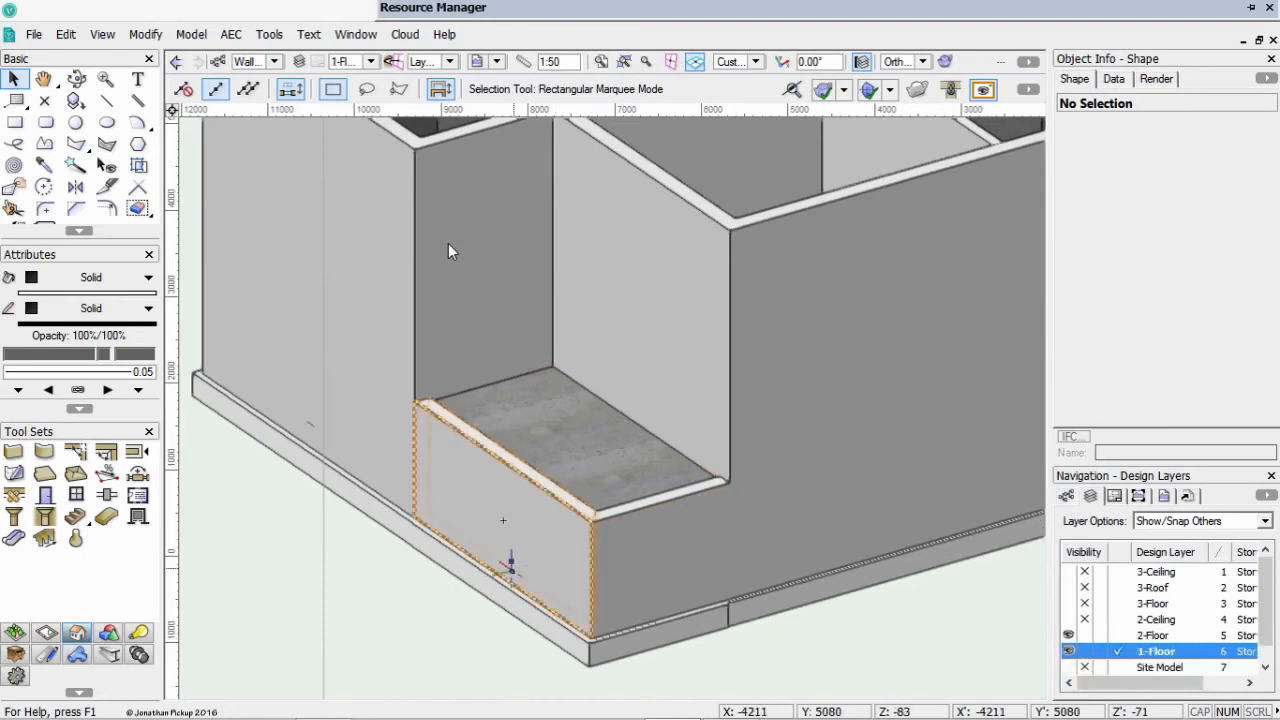
click(513, 562)
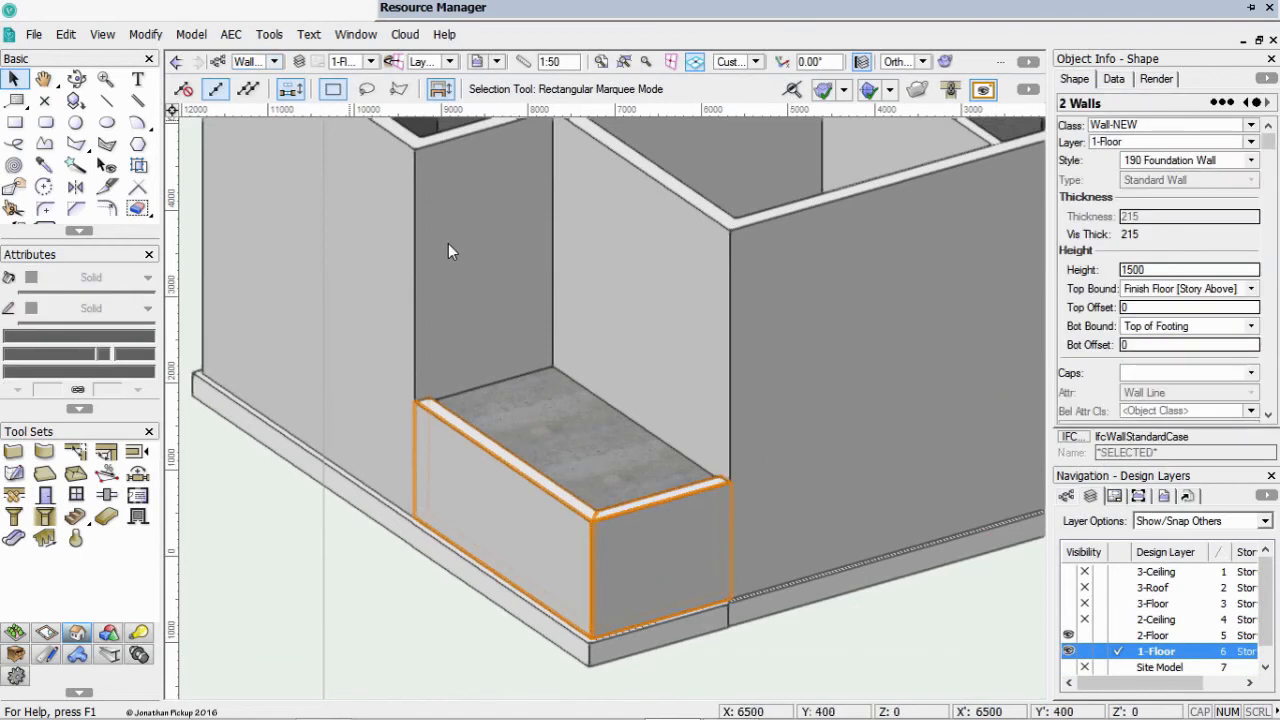
click(231, 35)
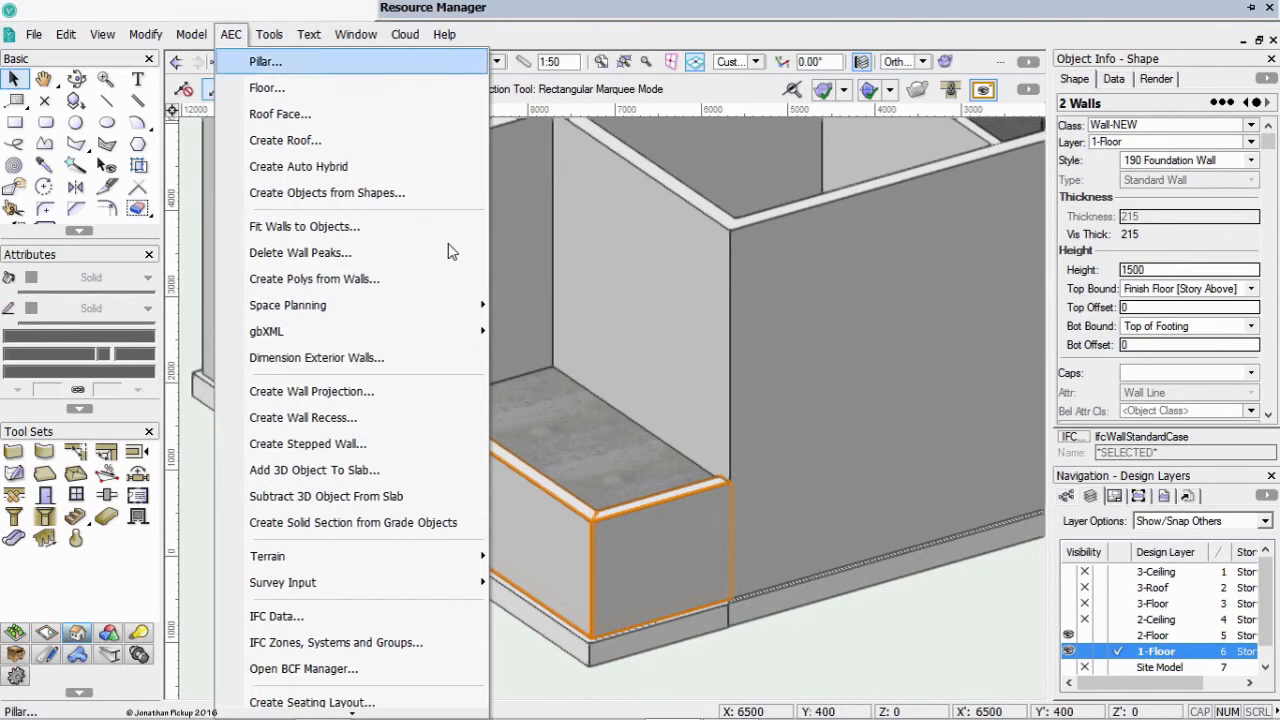
click(304, 227)
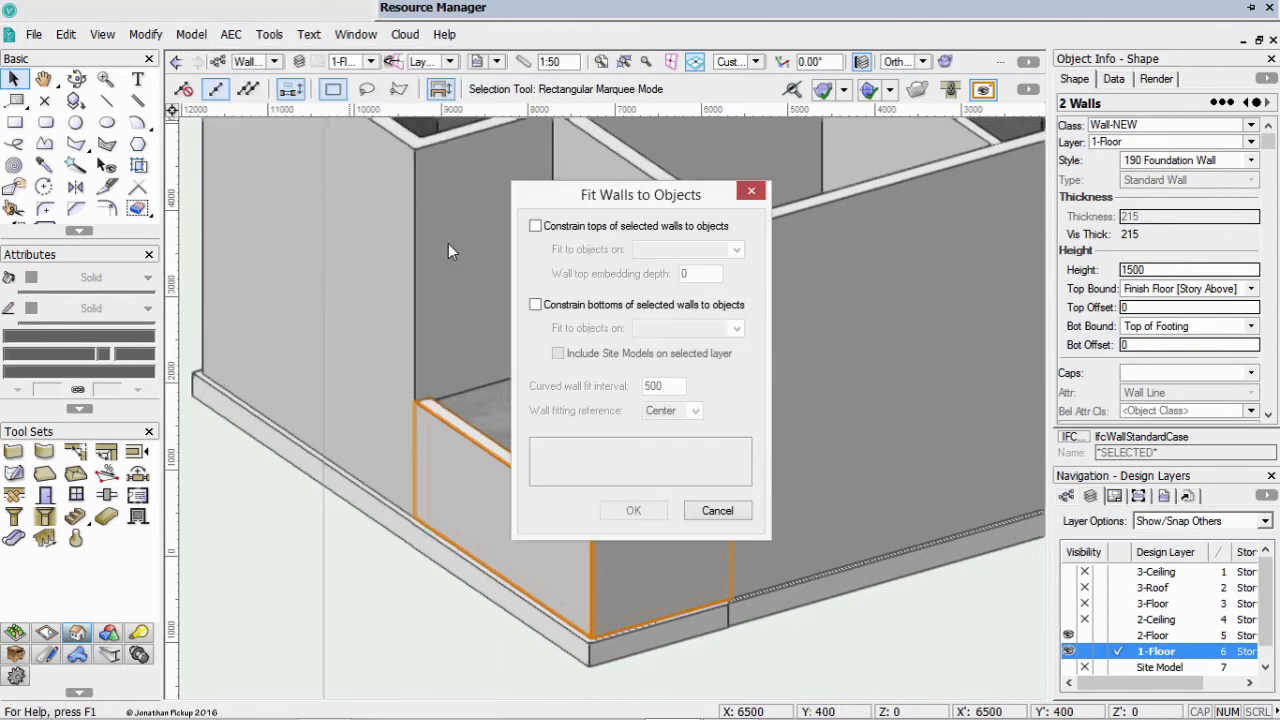
click(535, 226)
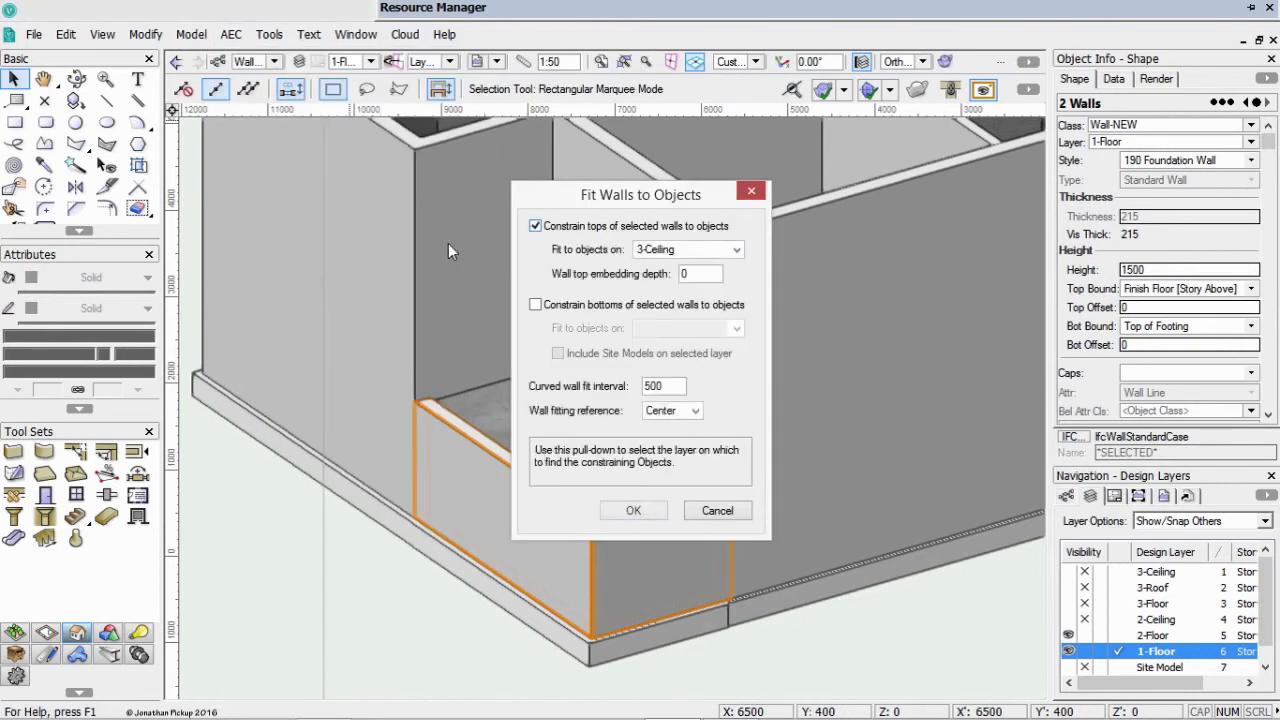
click(736, 249)
click(650, 343)
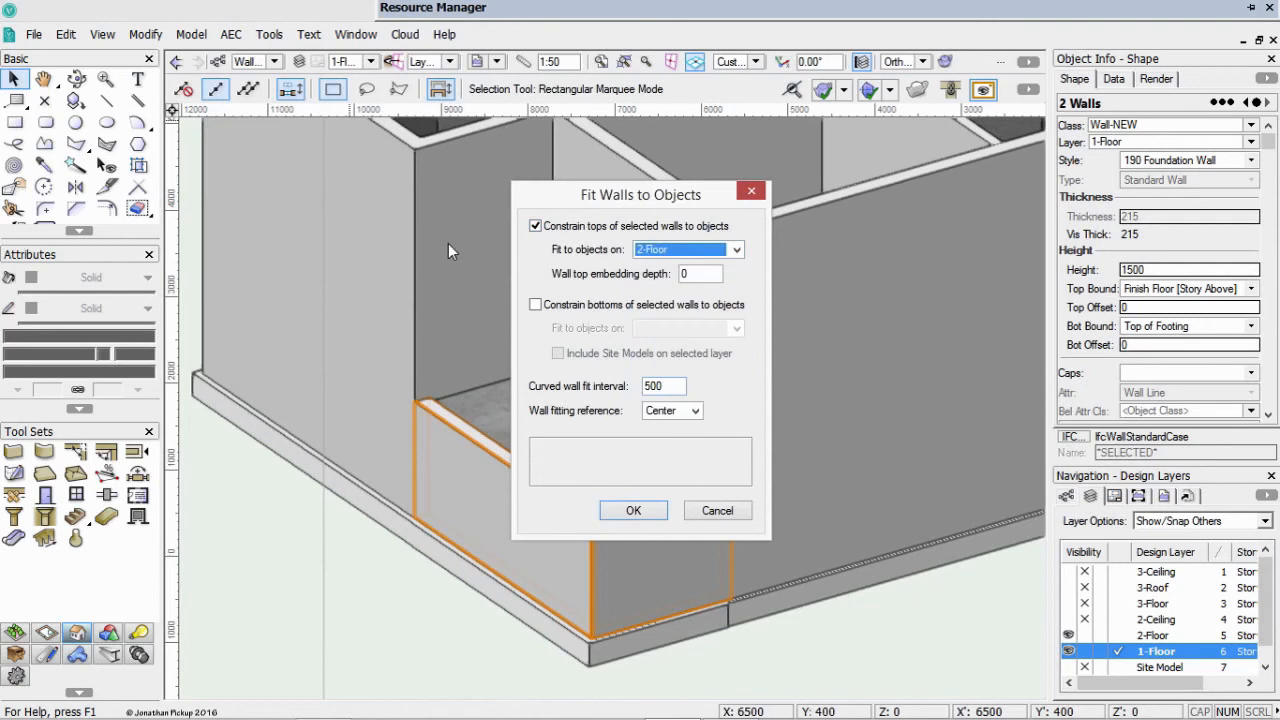
click(633, 510)
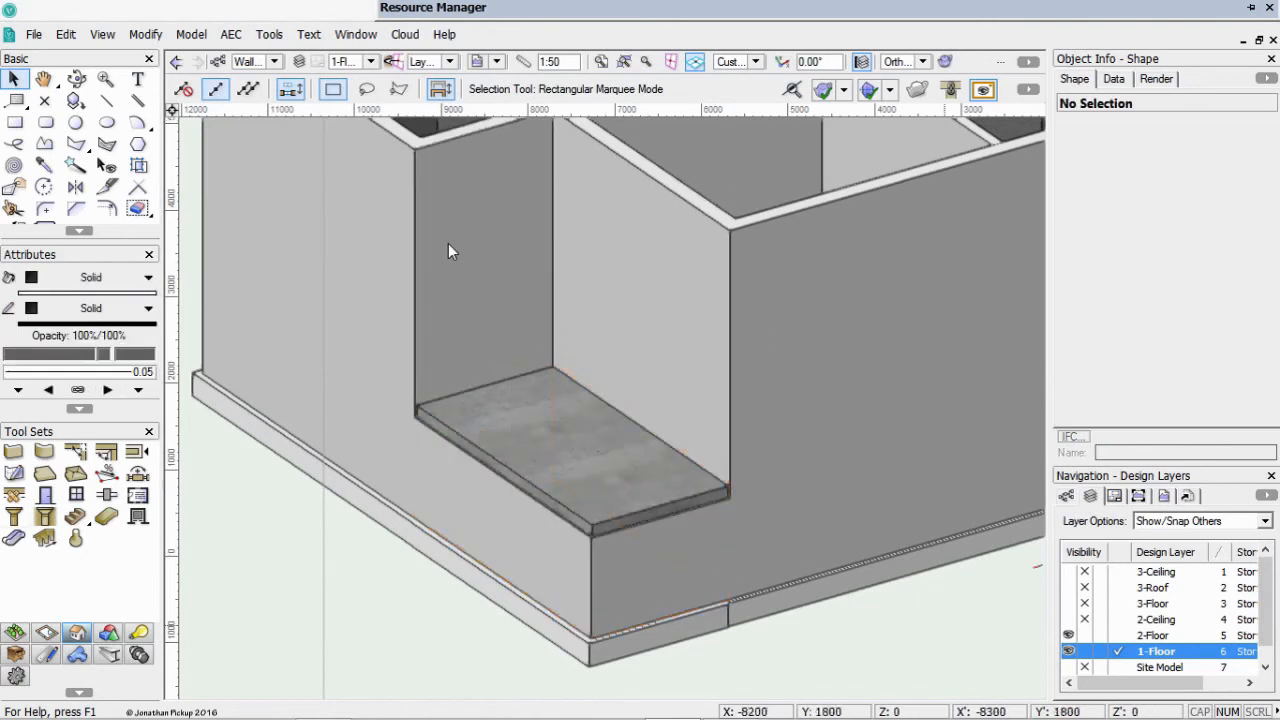
Make 2-Floor the active layer and insert a Custom Column in the open area beside the verandah
key(ctrl+shift+Up)
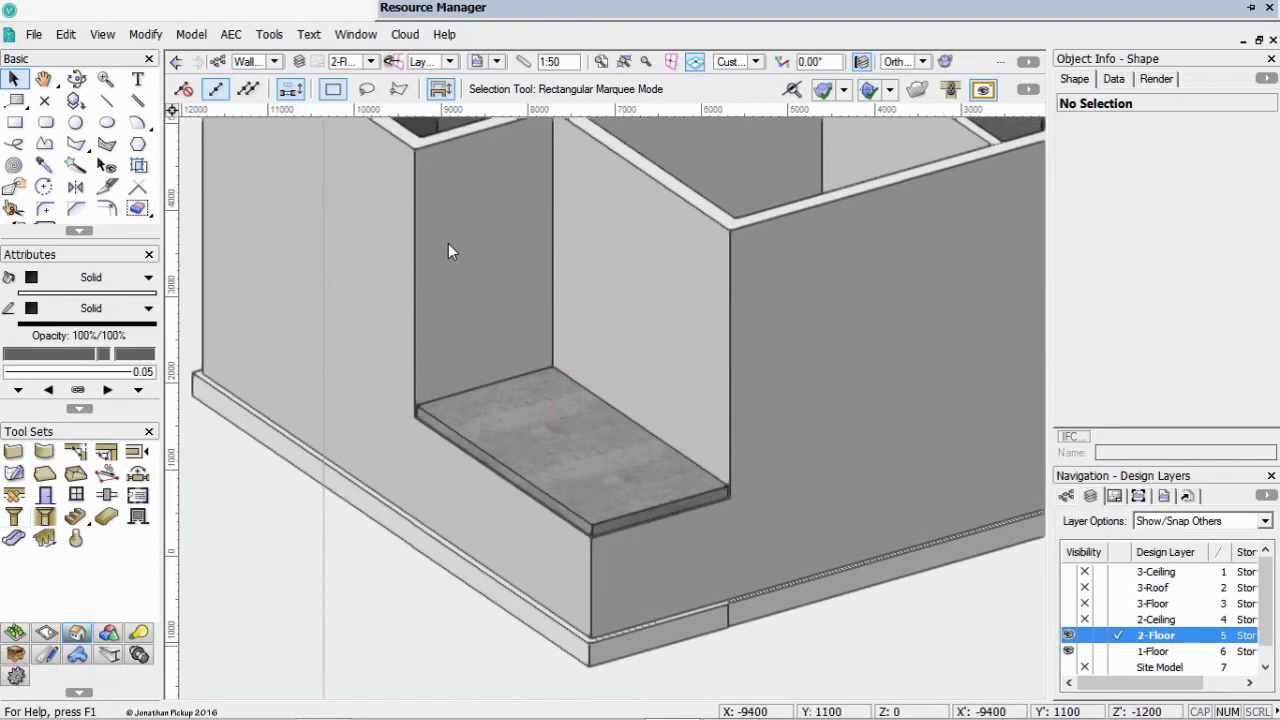
click(14, 517)
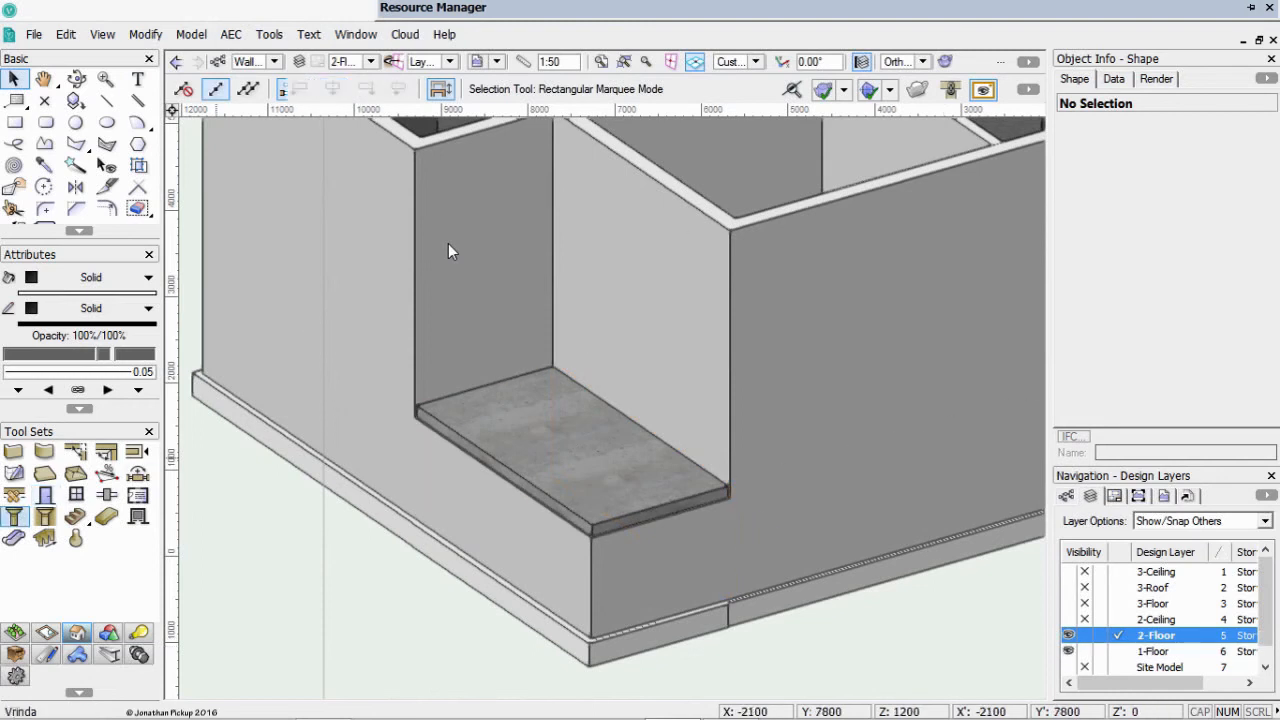
click(356, 590)
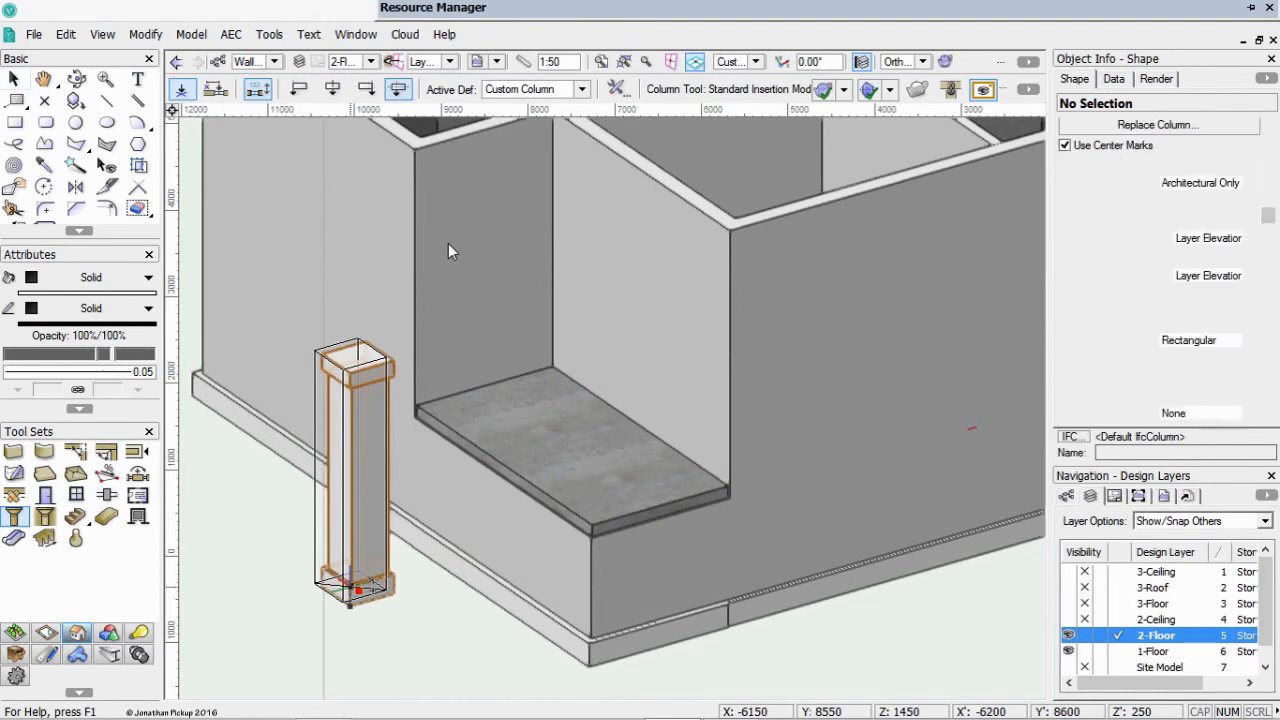
key(x)
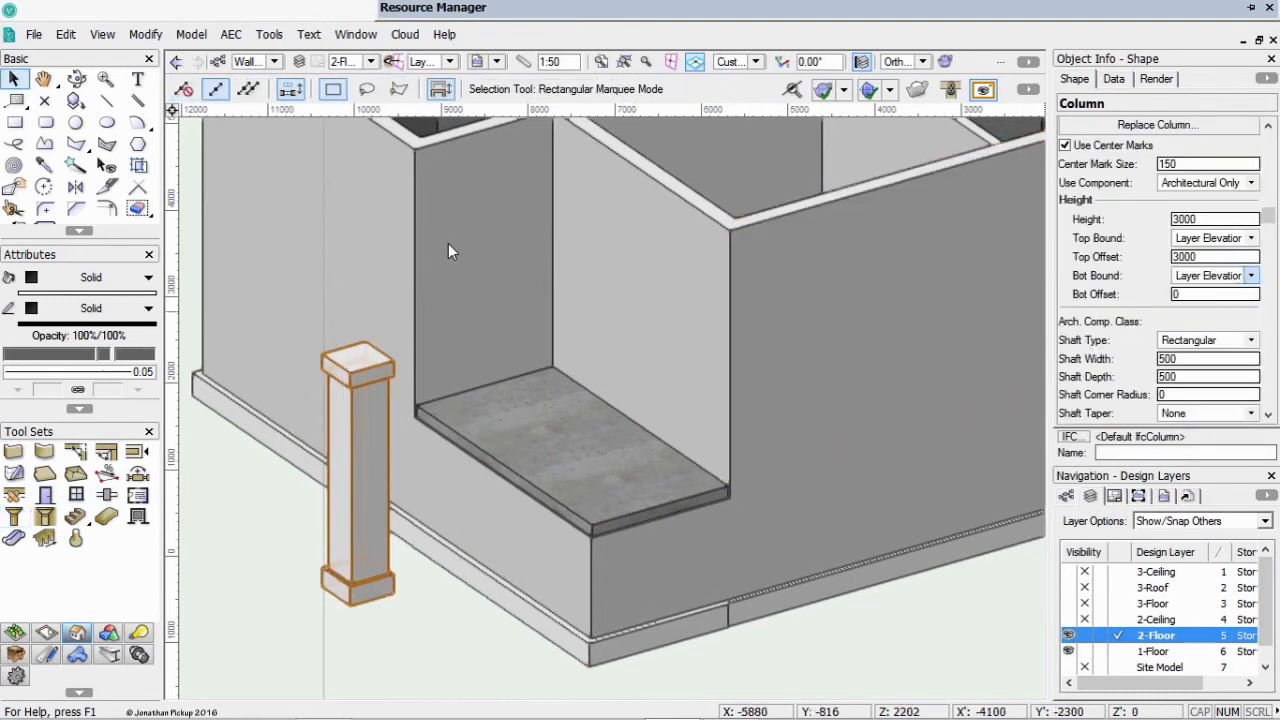
Bind the column's top to Top of Verandah [Story Above] with a top offset of -150
drag(1198, 257, 1184, 257)
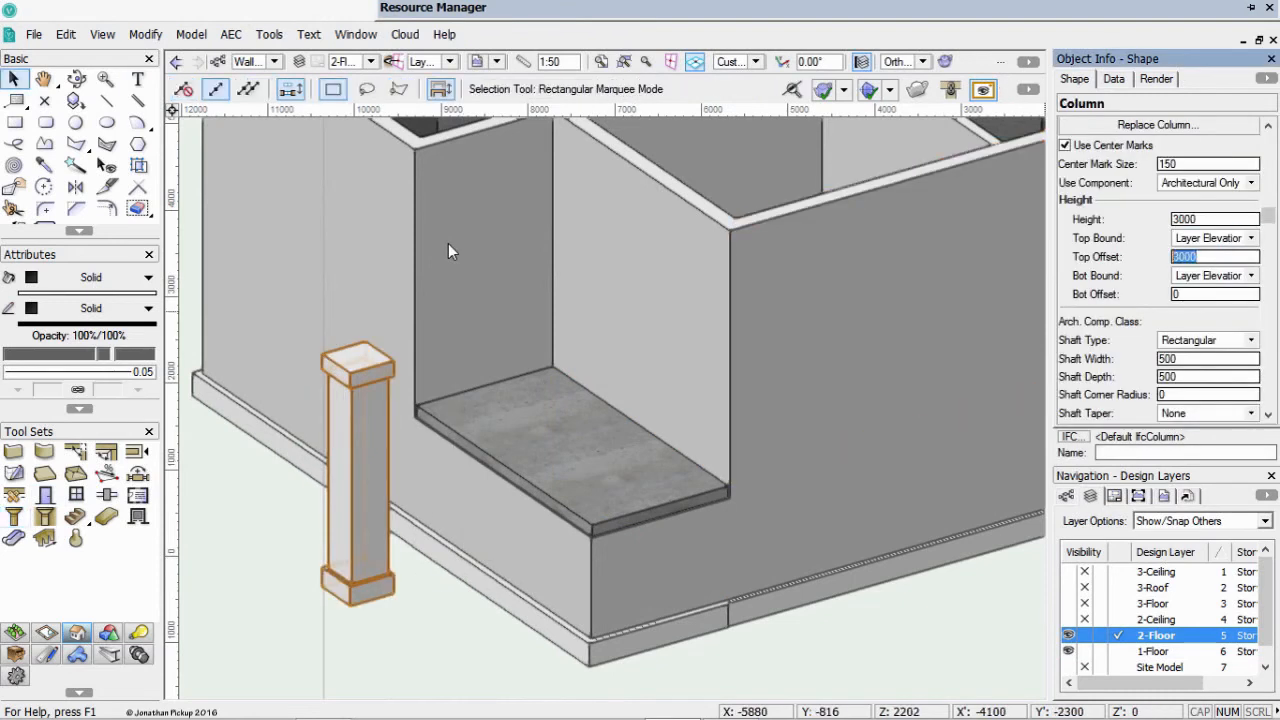
key(ctrl+z)
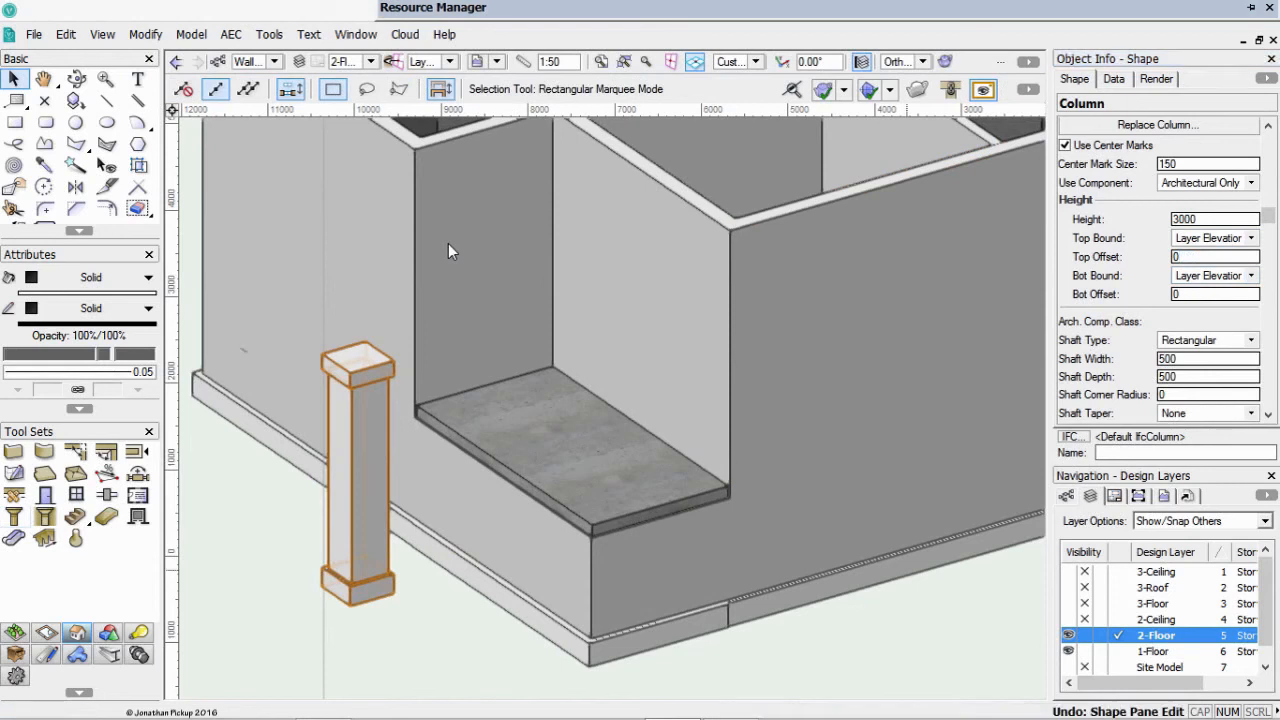
click(1251, 238)
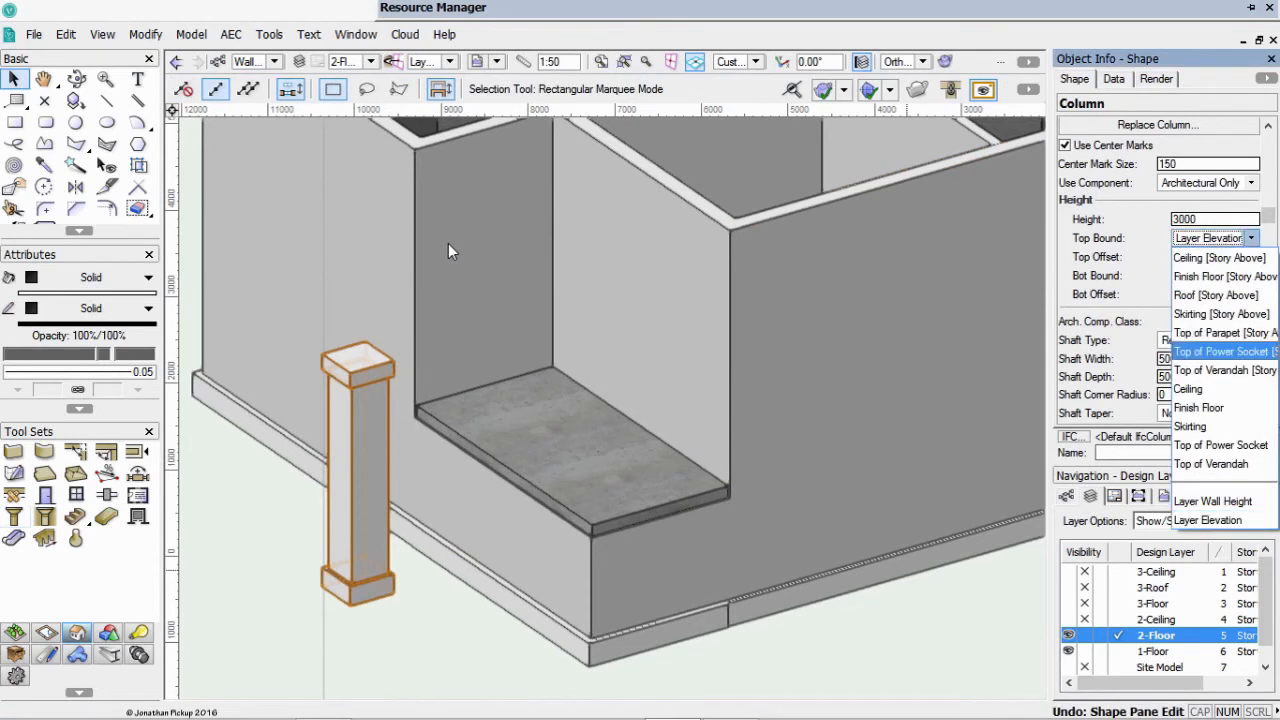
key(Down)
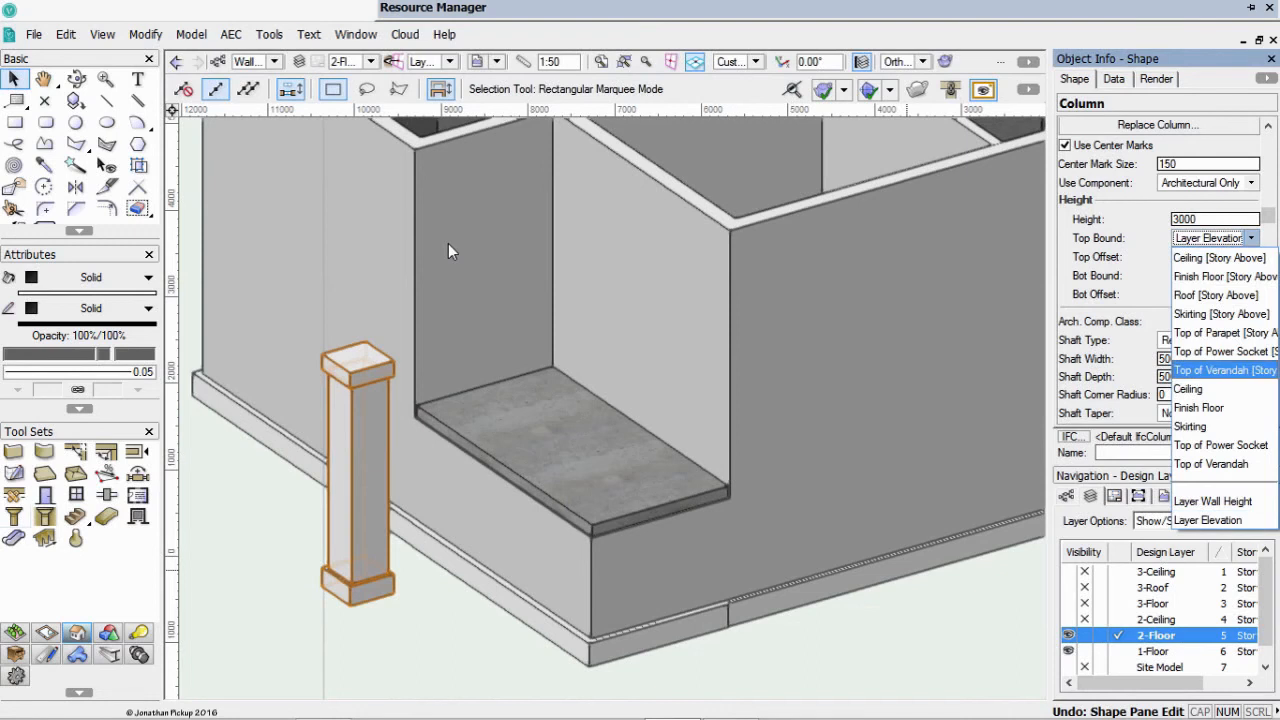
key(Return)
key(Tab)
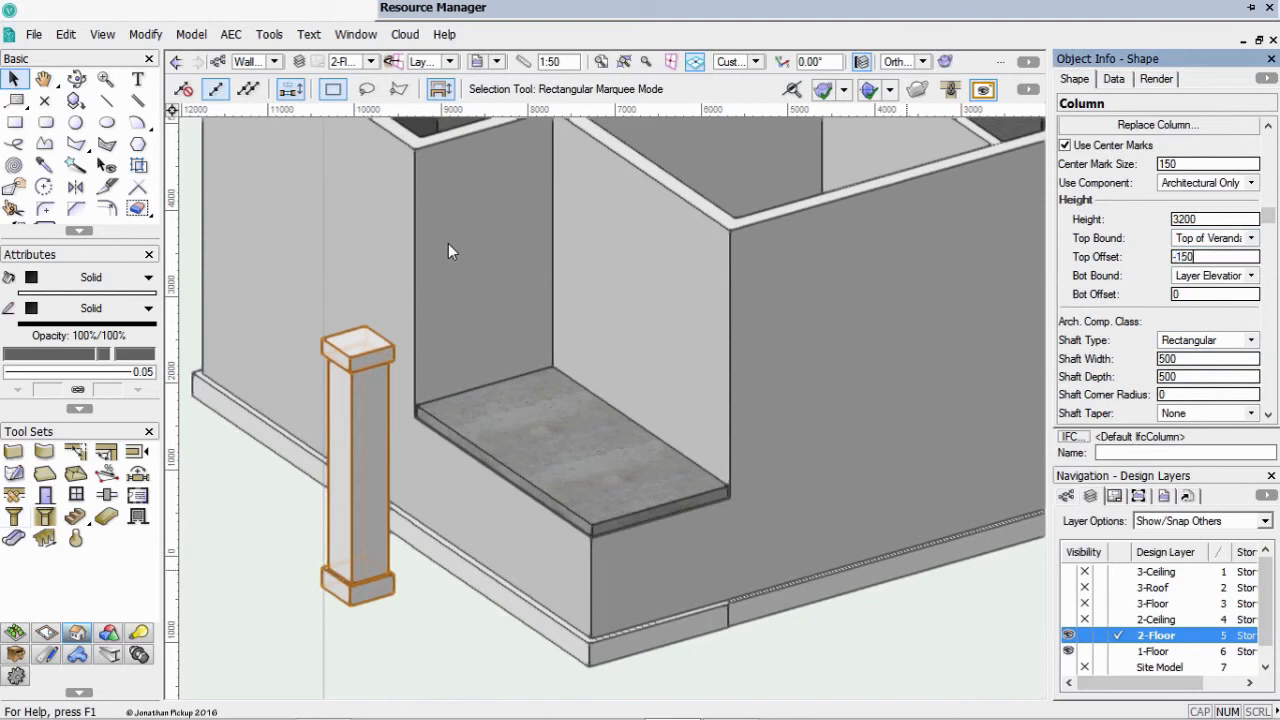
key(Return)
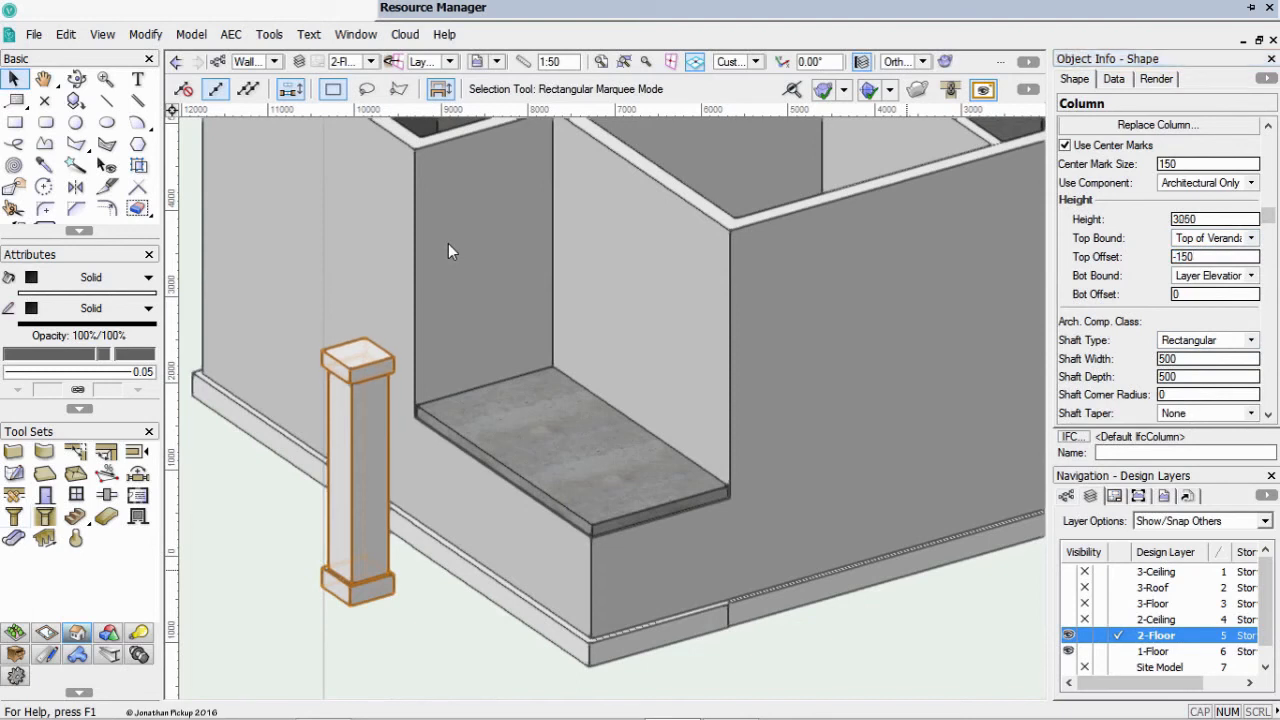
Bind the column's bottom to the current story's Top of Verandah level
key(alt+Down)
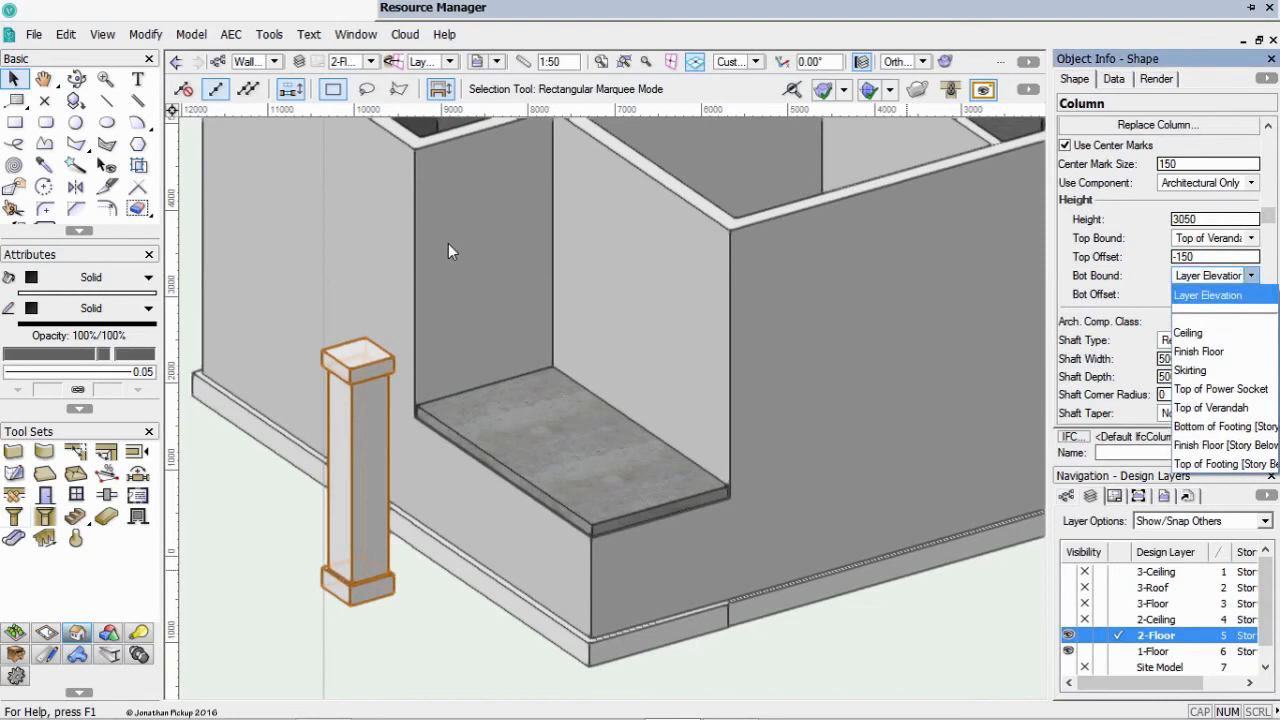
key(Down)
key(Down)
key(Down)
key(Down)
key(Down)
key(Down)
key(Down)
key(Up)
key(Return)
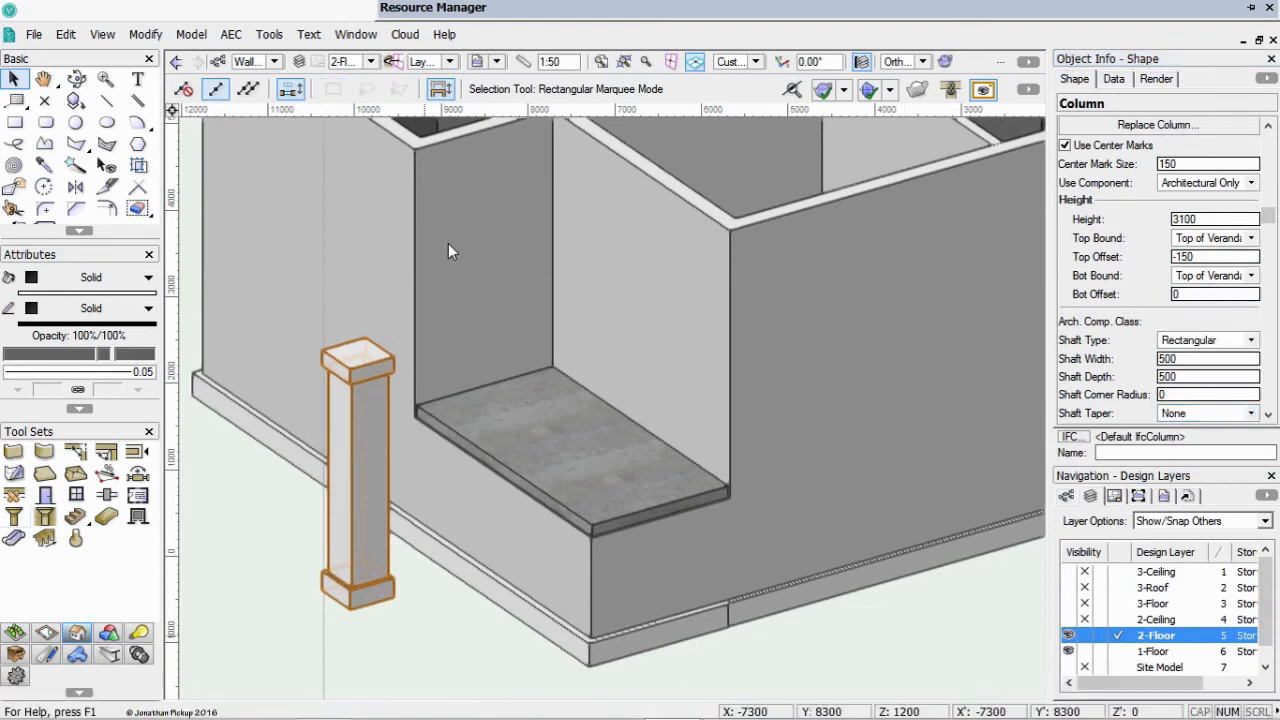
Move the column onto the outer corner of the verandah slab and hide the 1-Floor layer
click(268, 633)
drag(350, 610, 592, 524)
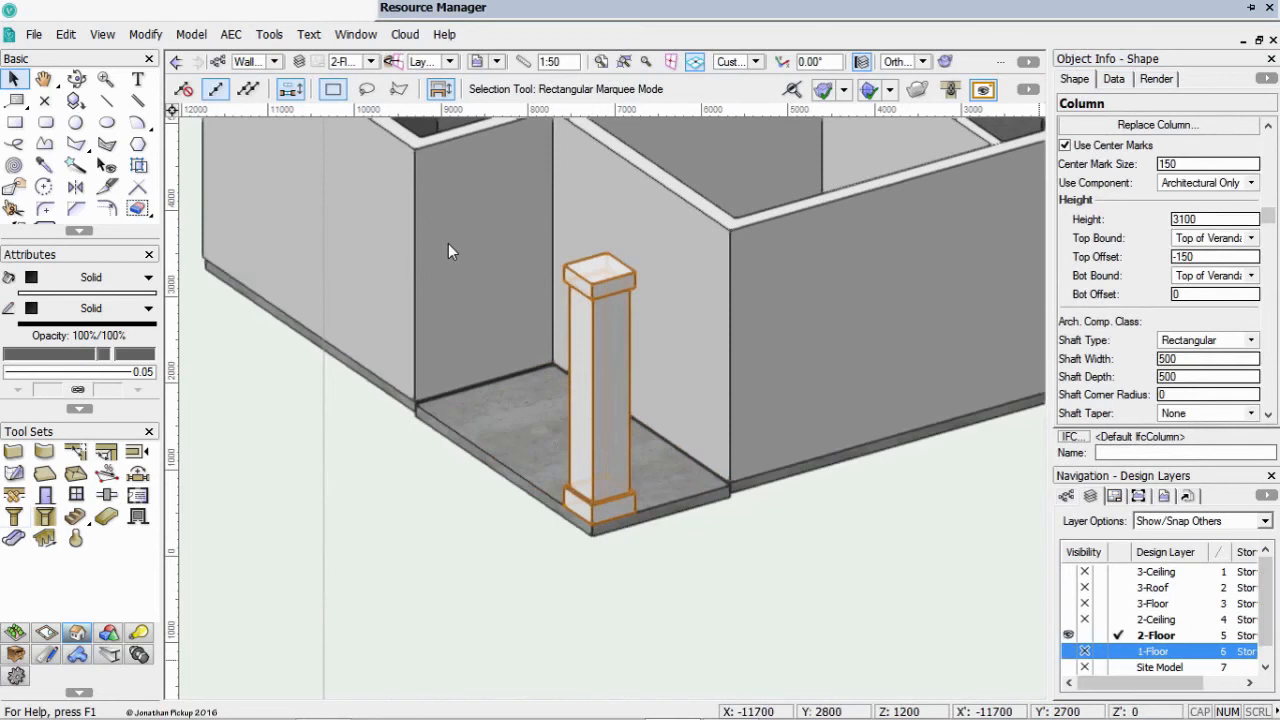
Show the 3-Floor layer temporarily to check the column against the upper storey, hide it again and keep the column selected
click(1069, 604)
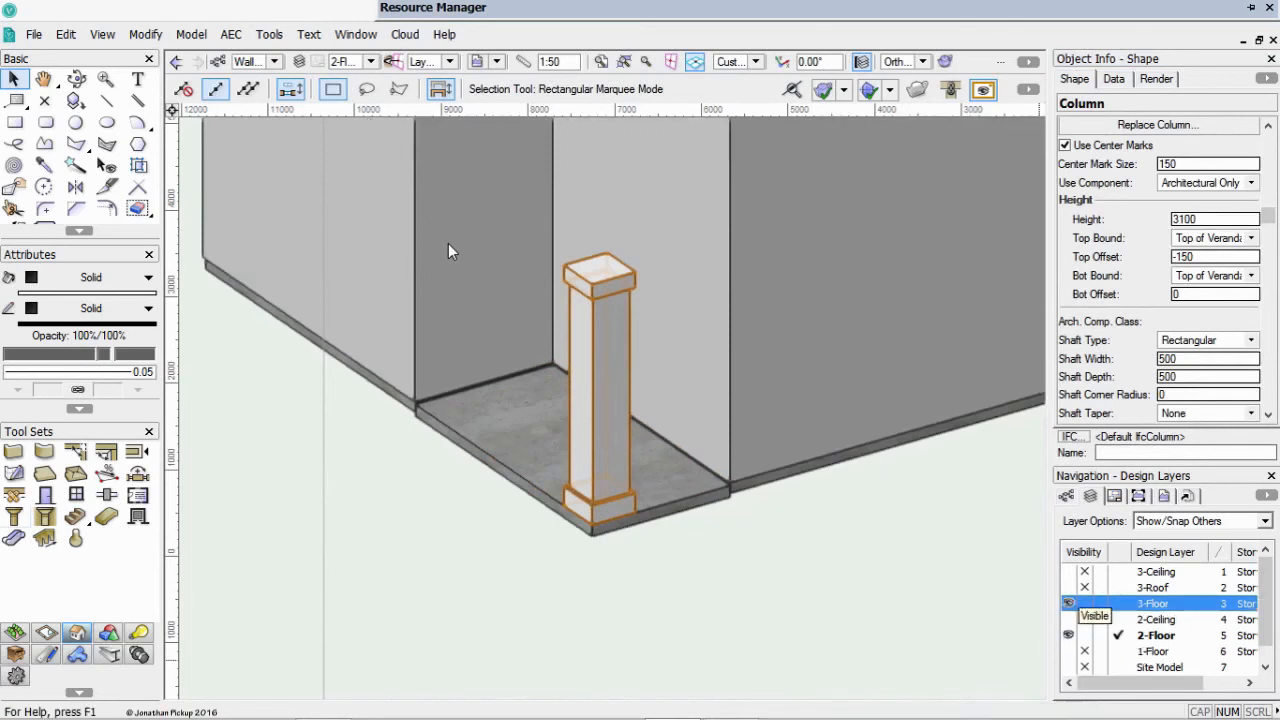
scroll(568, 287, down, 3)
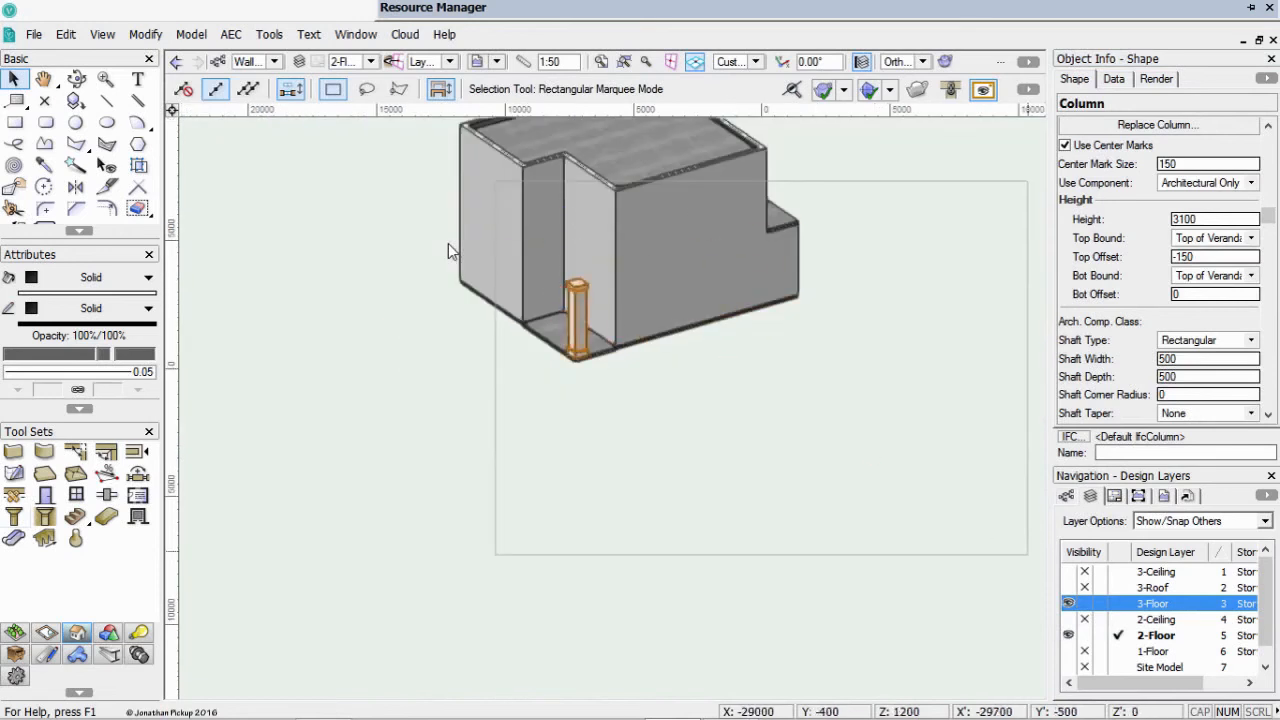
click(1085, 604)
scroll(558, 314, up, 3)
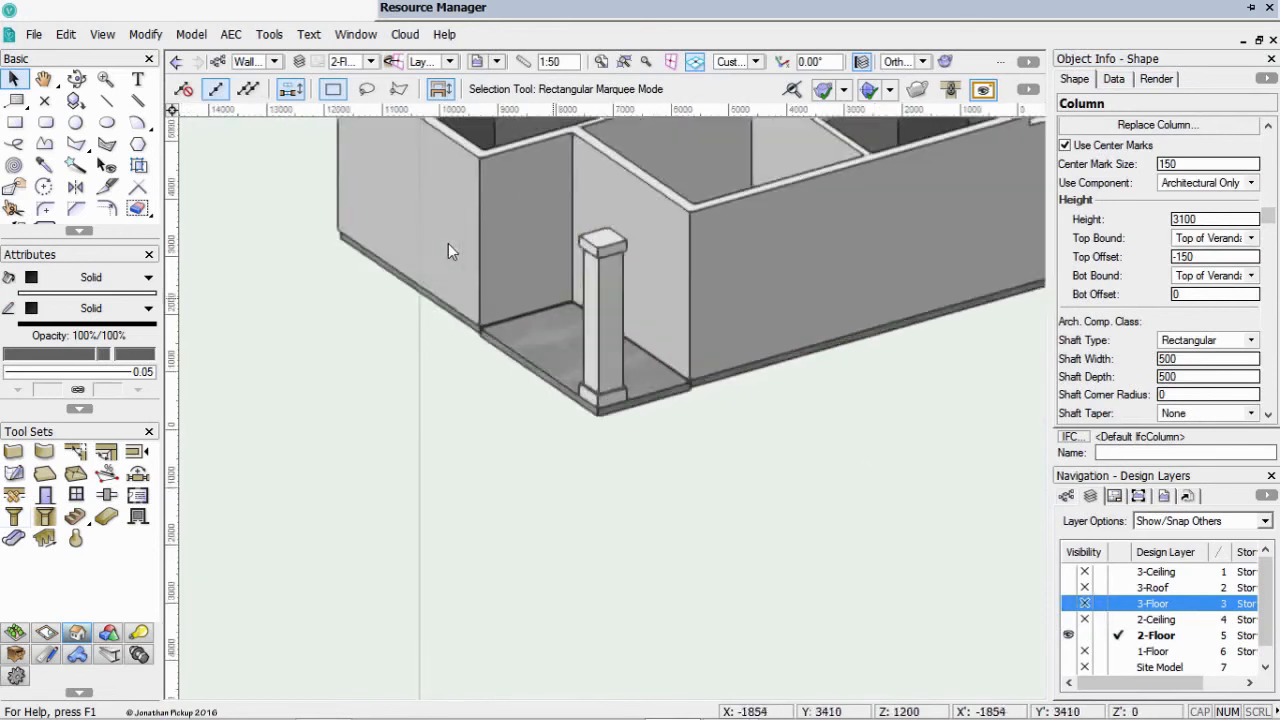
click(636, 340)
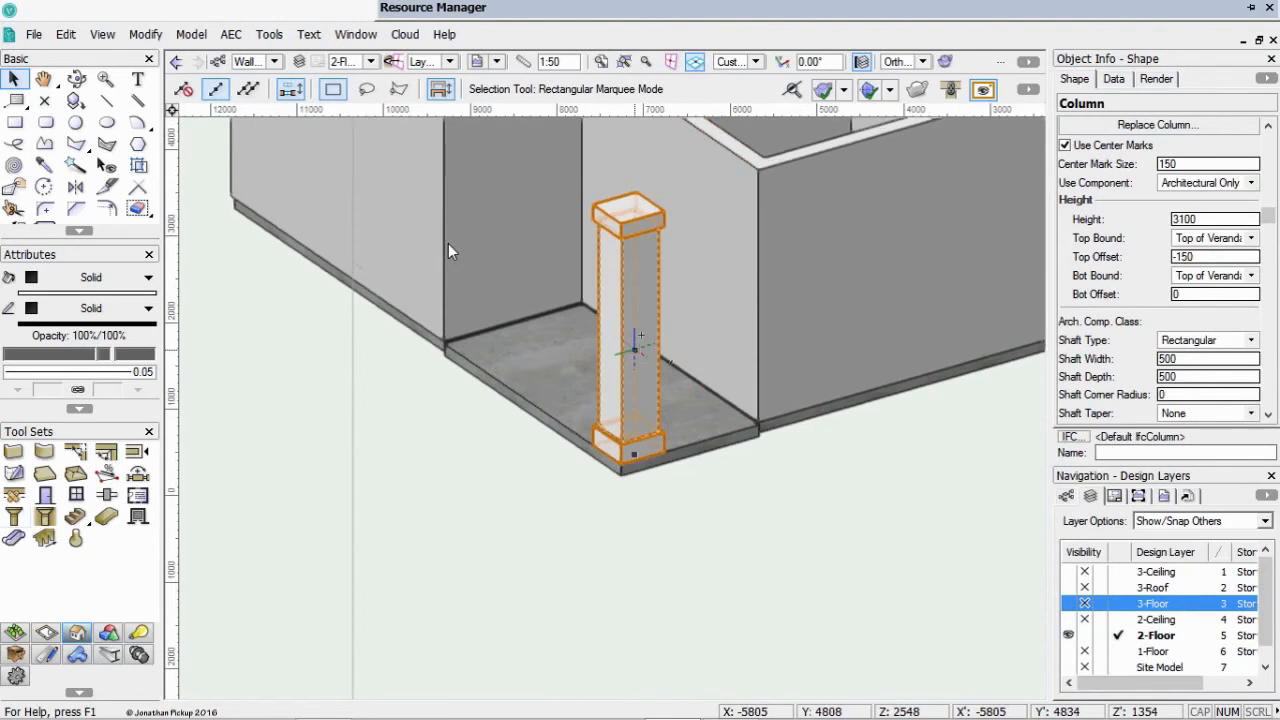
Set the verandah column's shaft width and shaft depth to 250 each
key(F5)
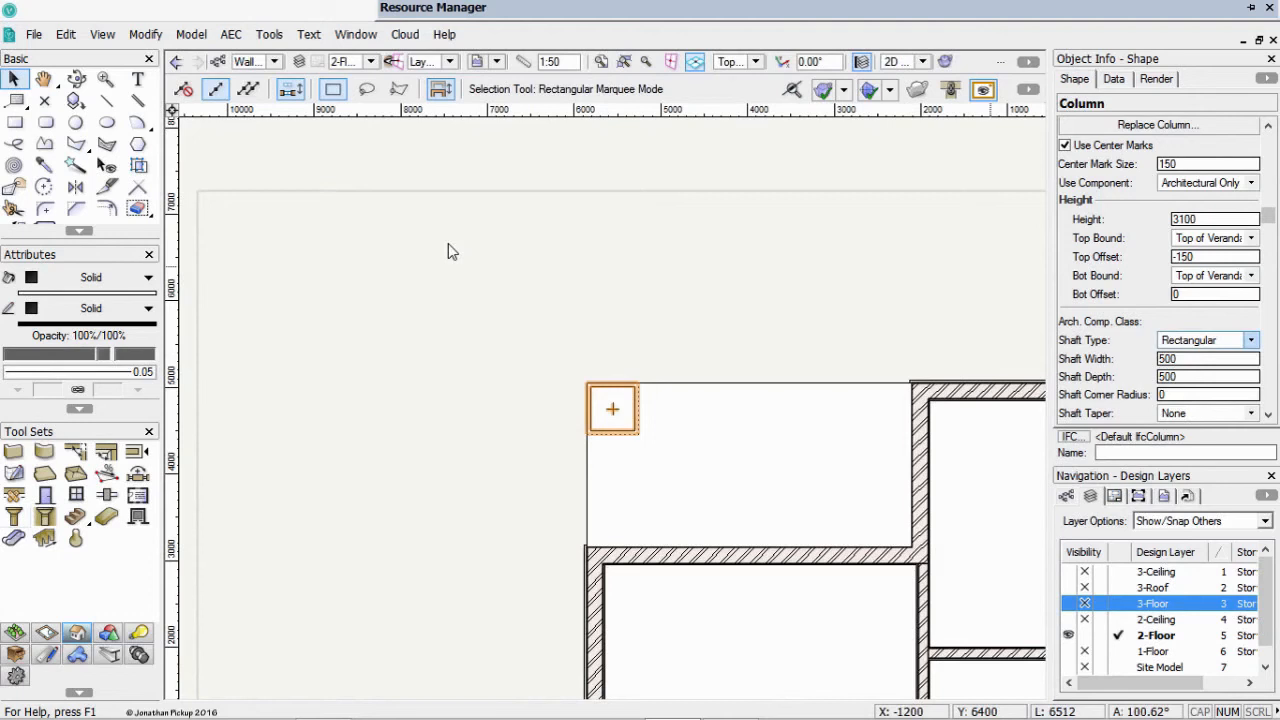
drag(1159, 359, 1171, 359)
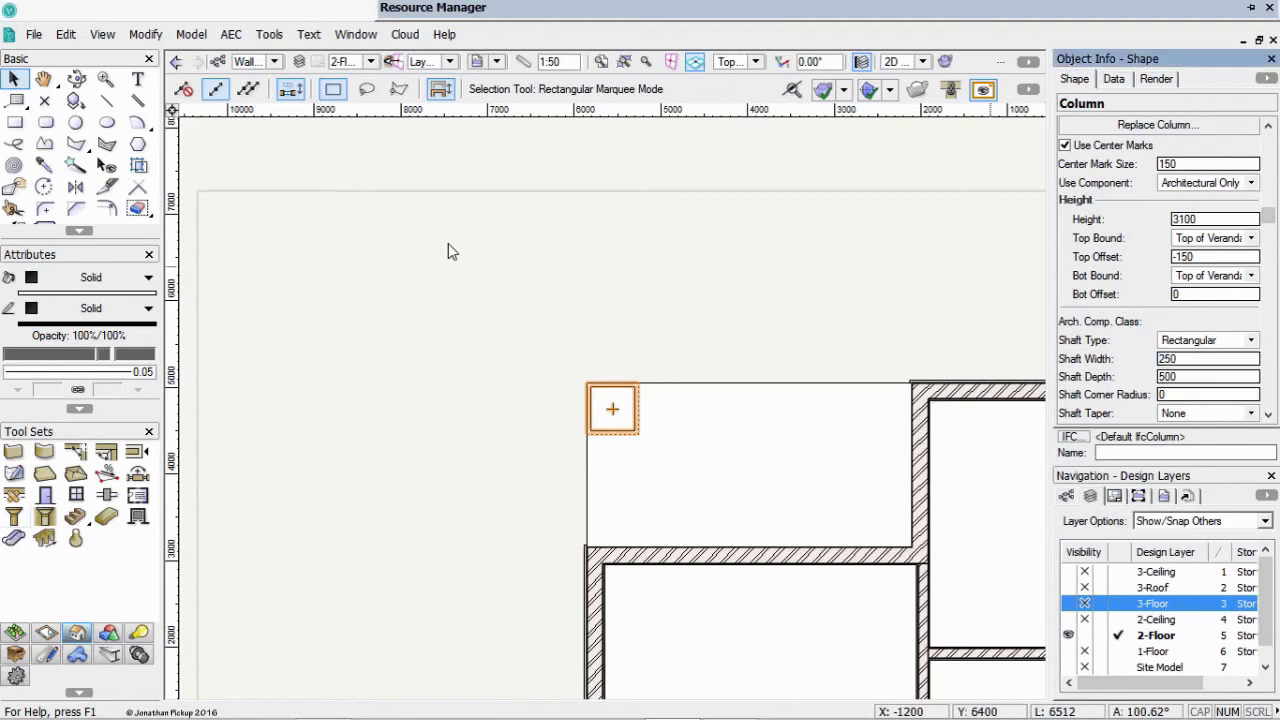
key(Return)
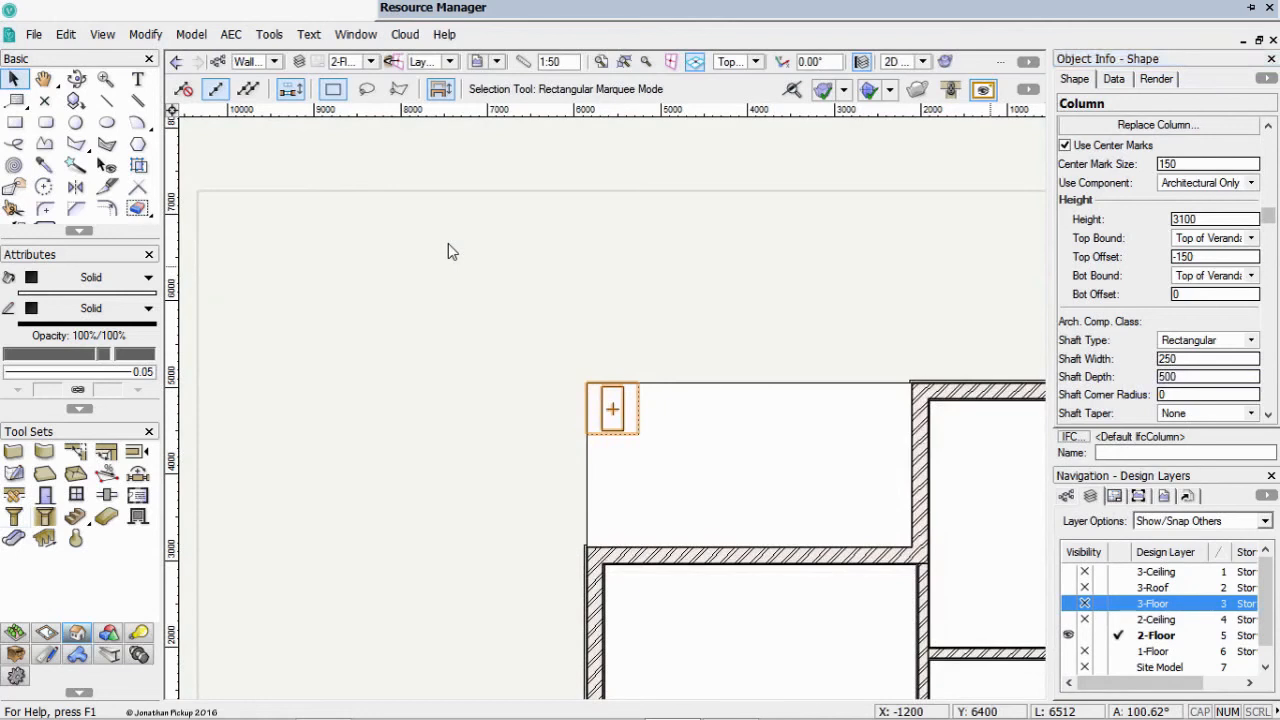
drag(1159, 377, 1178, 377)
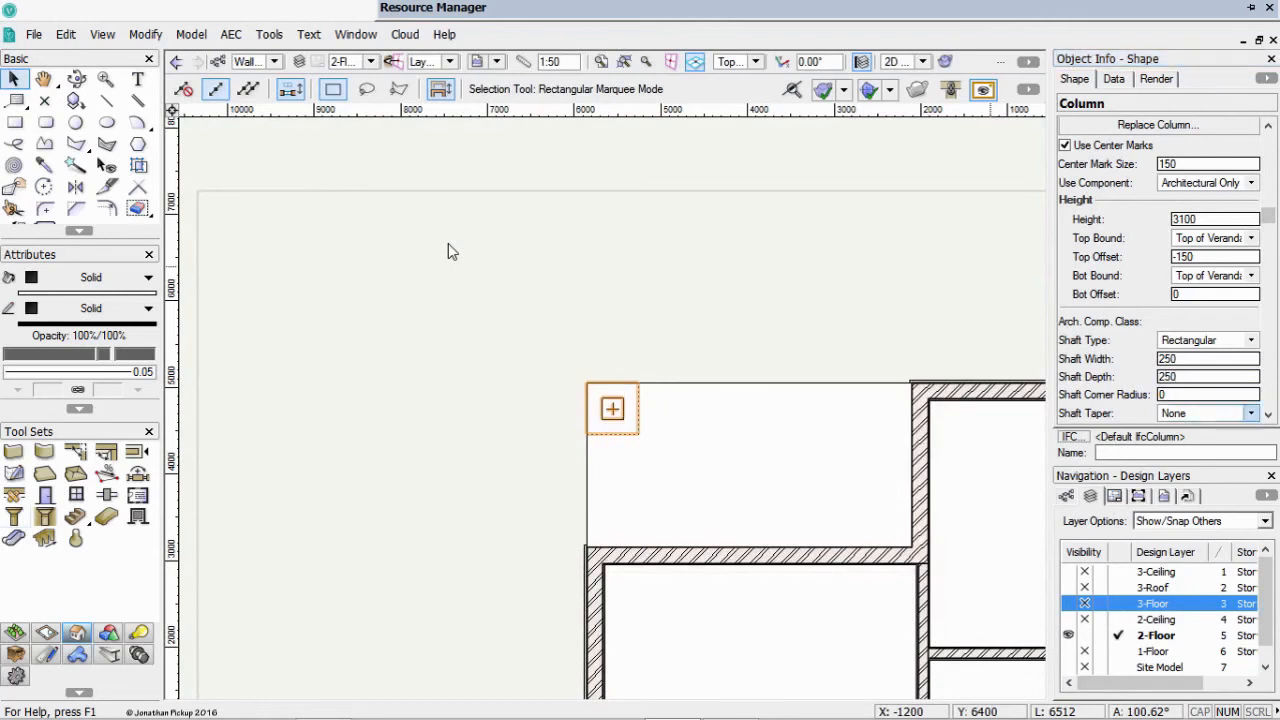
Set the column's capital to 350 wide, 350 deep and 150 high
scroll(1160, 270, down, 10)
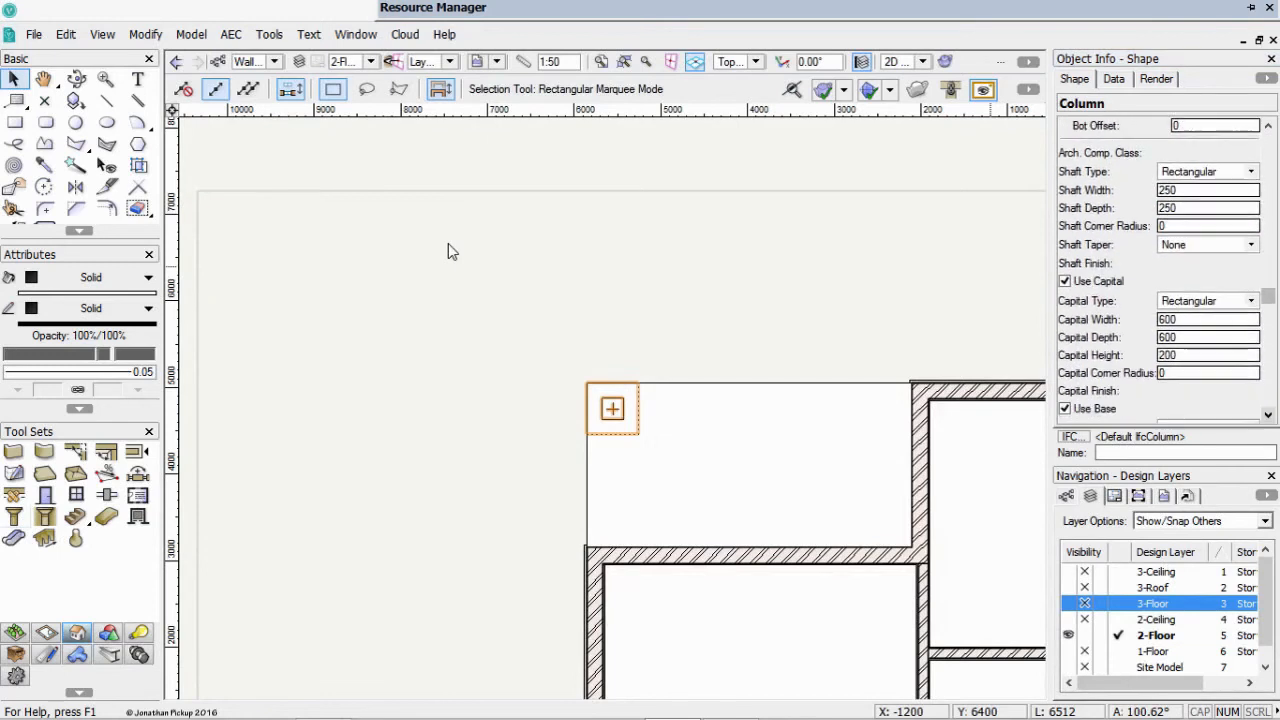
click(1180, 282)
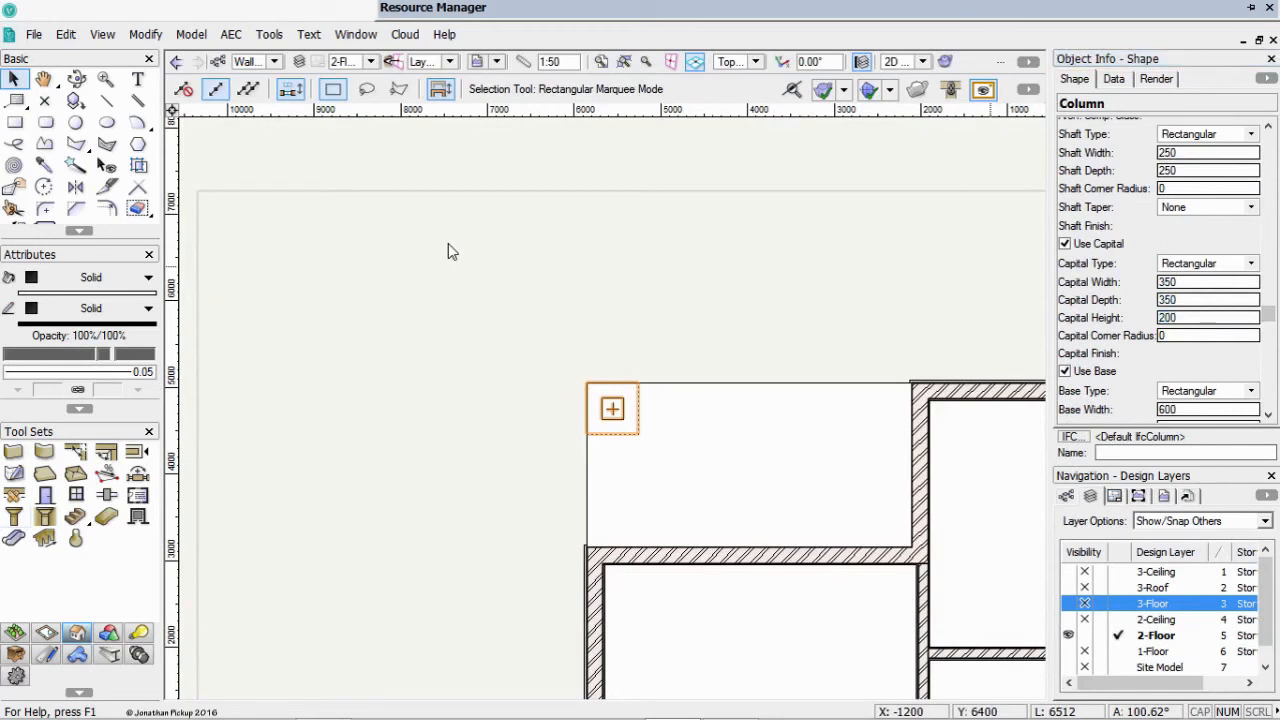
key(Tab)
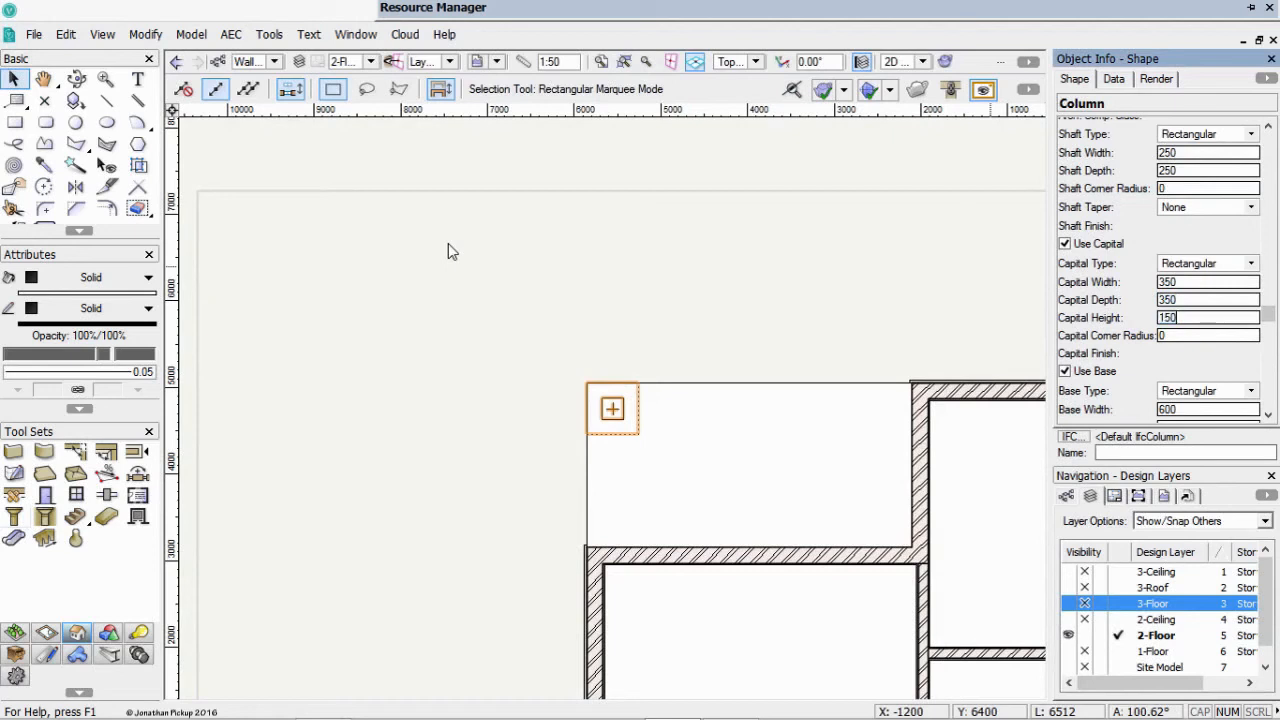
key(Return)
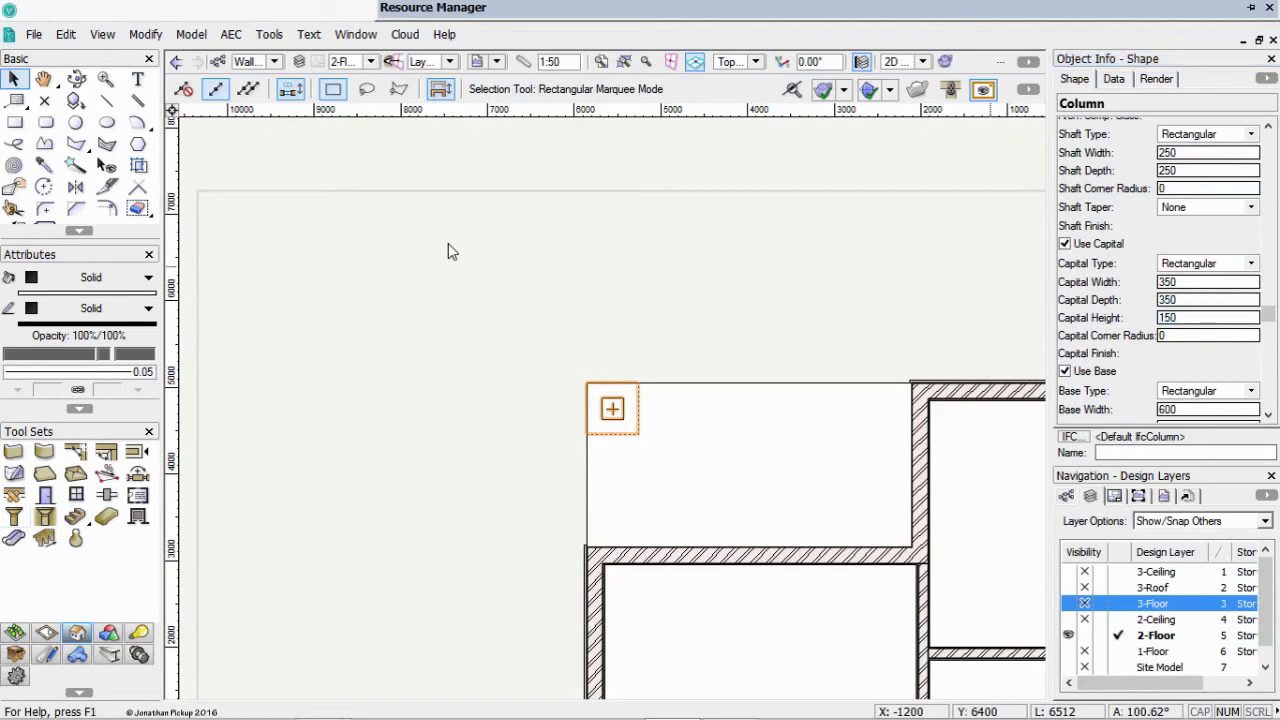
Set the column's base to 350 wide, 350 deep and 150 high
key(Tab)
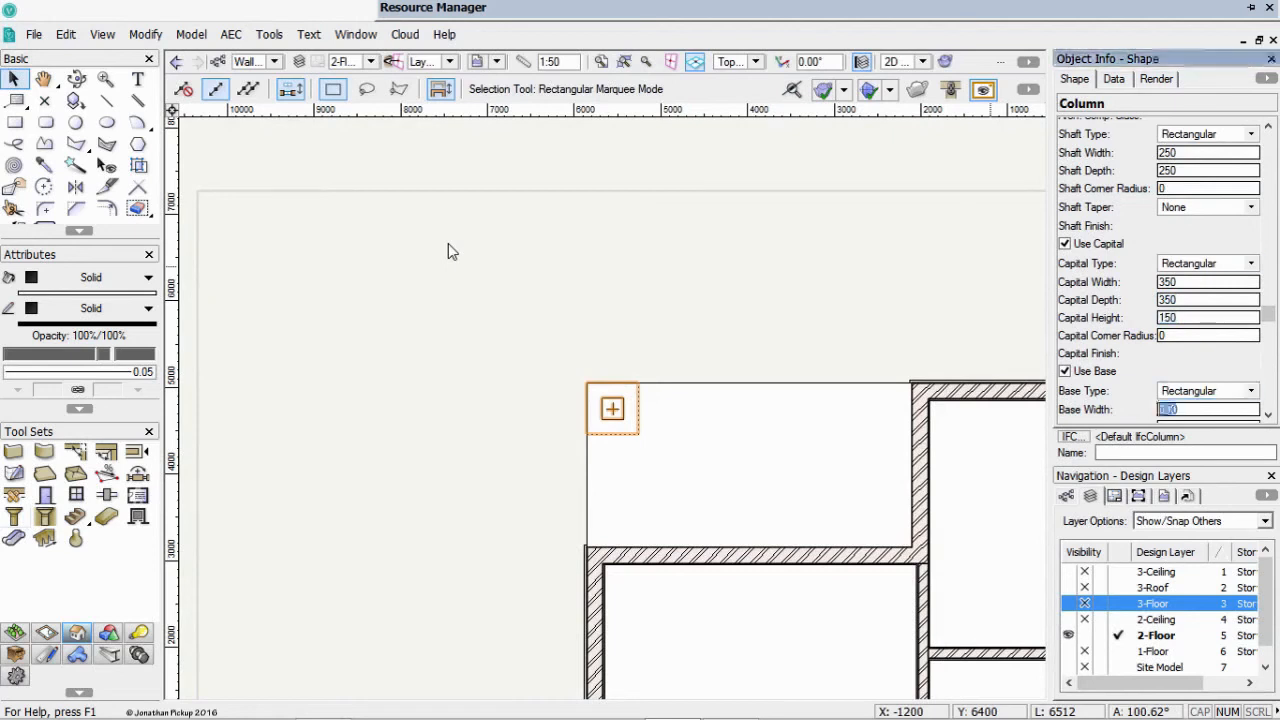
key(Return)
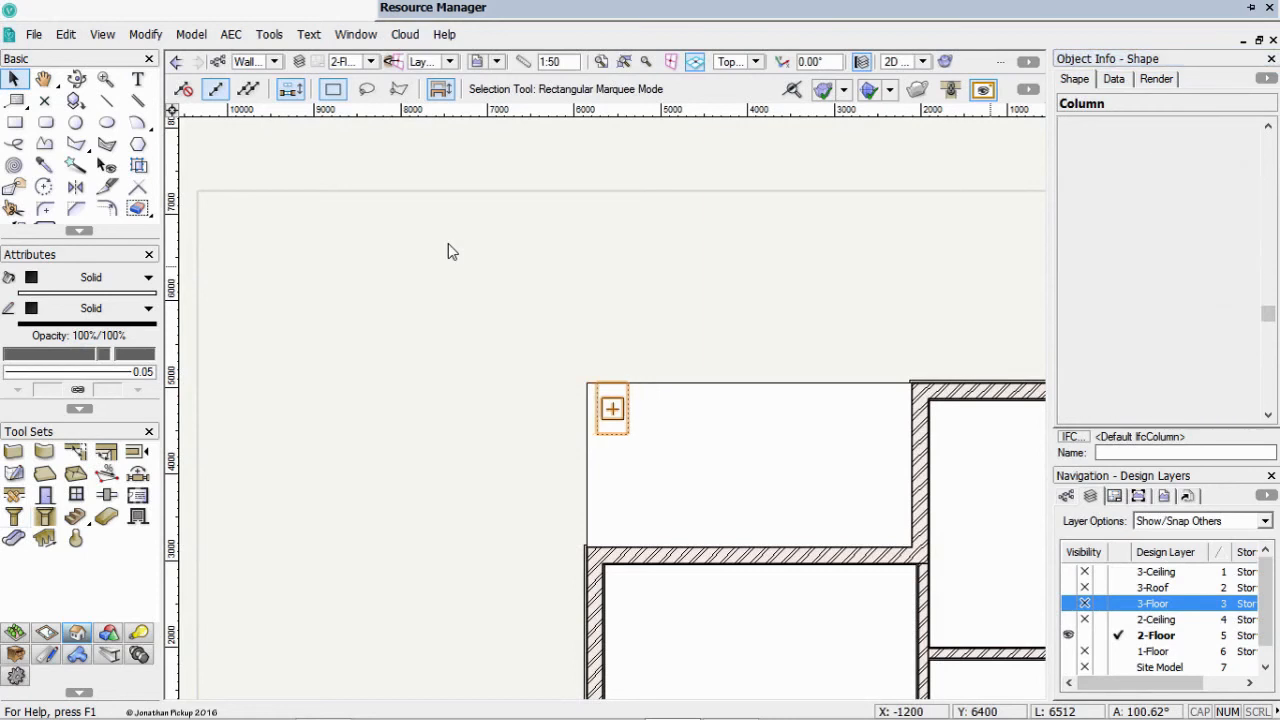
scroll(1160, 270, down, 5)
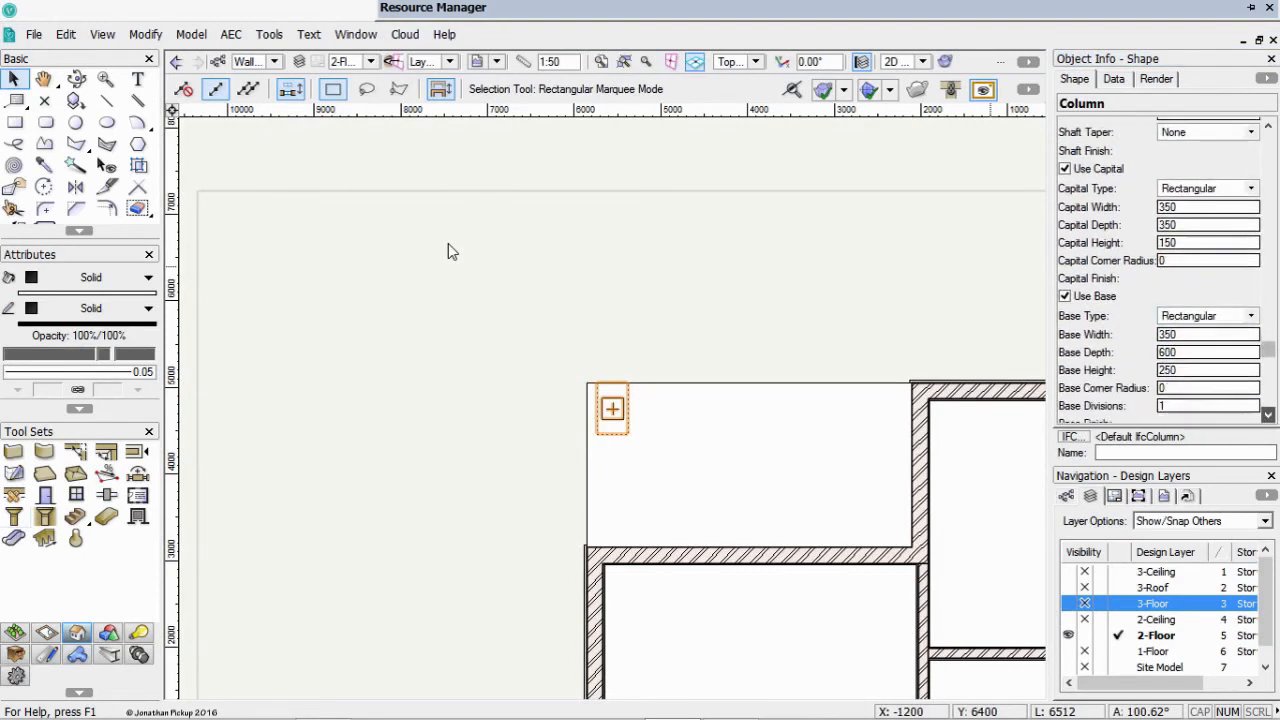
key(Tab)
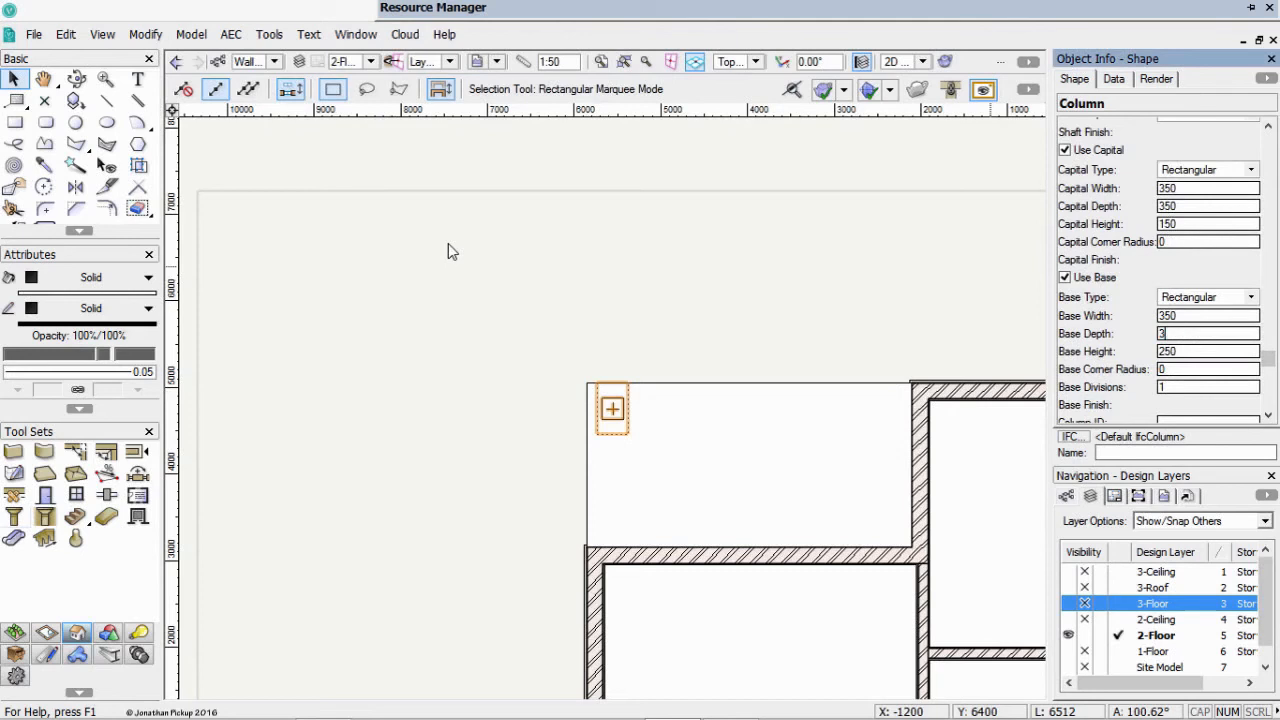
text(350)
key(Return)
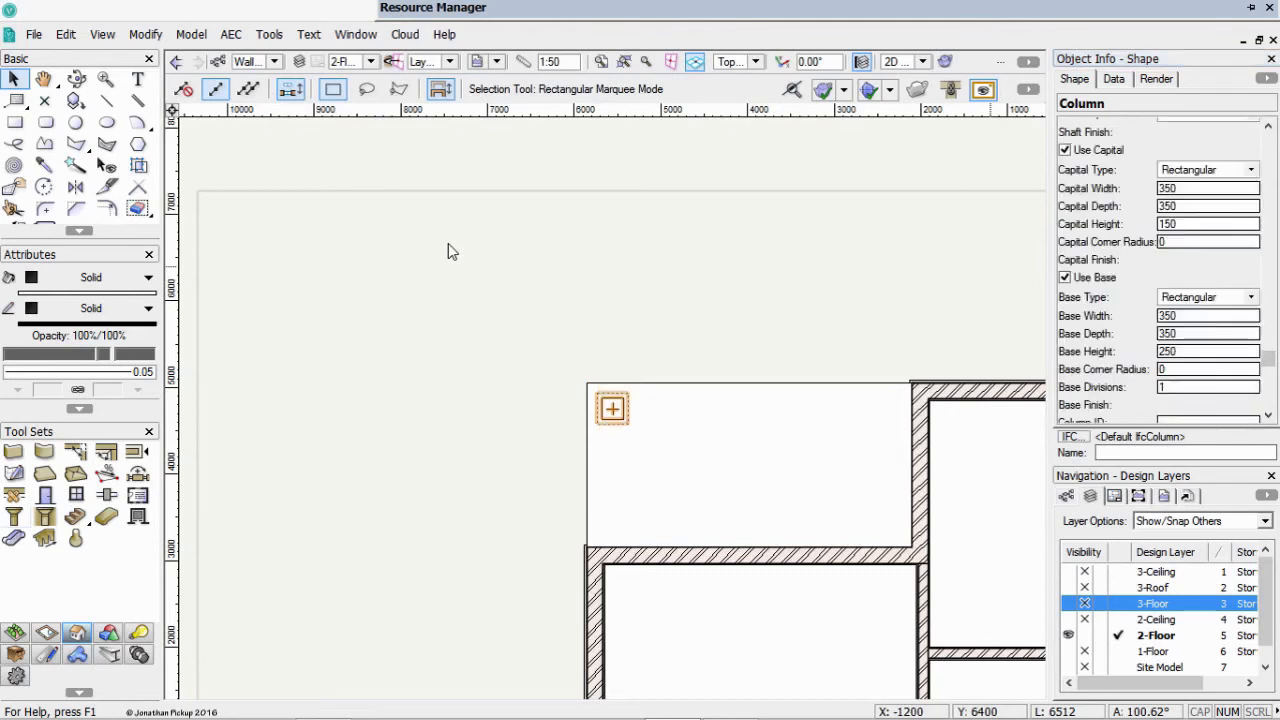
key(Tab)
key(Return)
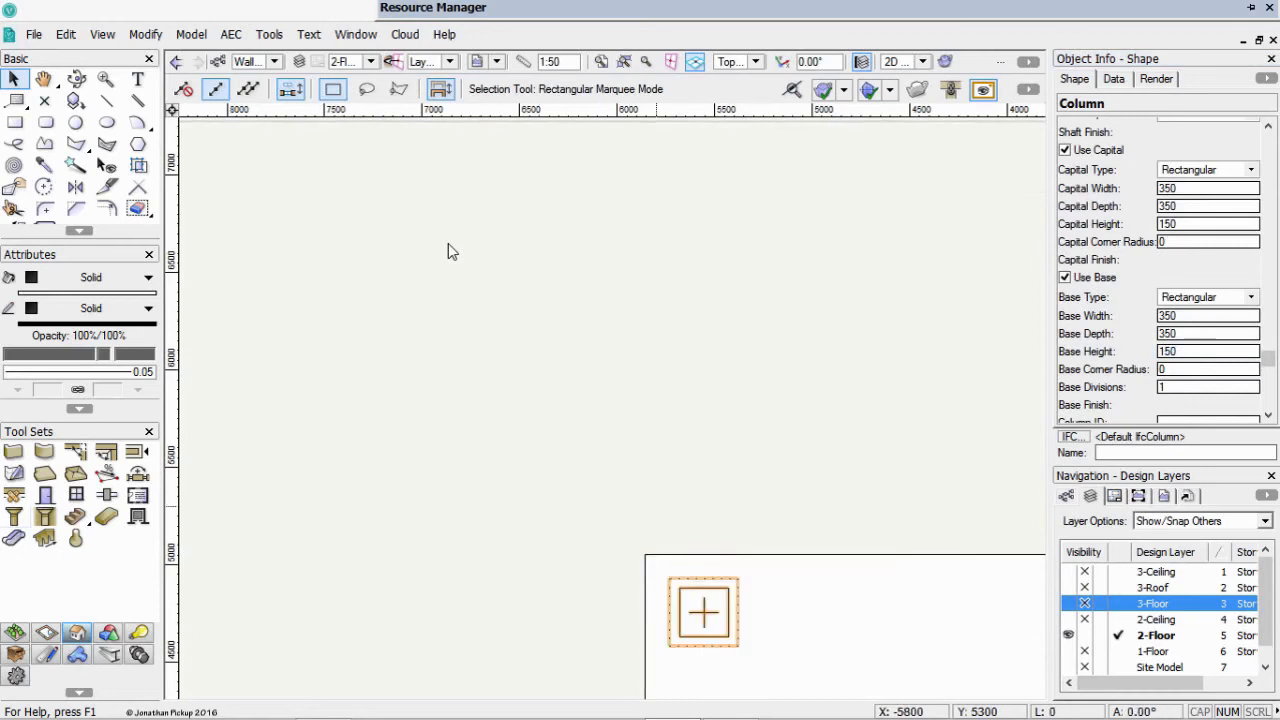
Move the resized column so its base's outer corner sits on the outer corner of the verandah slab
mouse_move(680, 588)
mouse_down()
mouse_move(645, 554)
mouse_move(680, 588)
mouse_up()
click(676, 526)
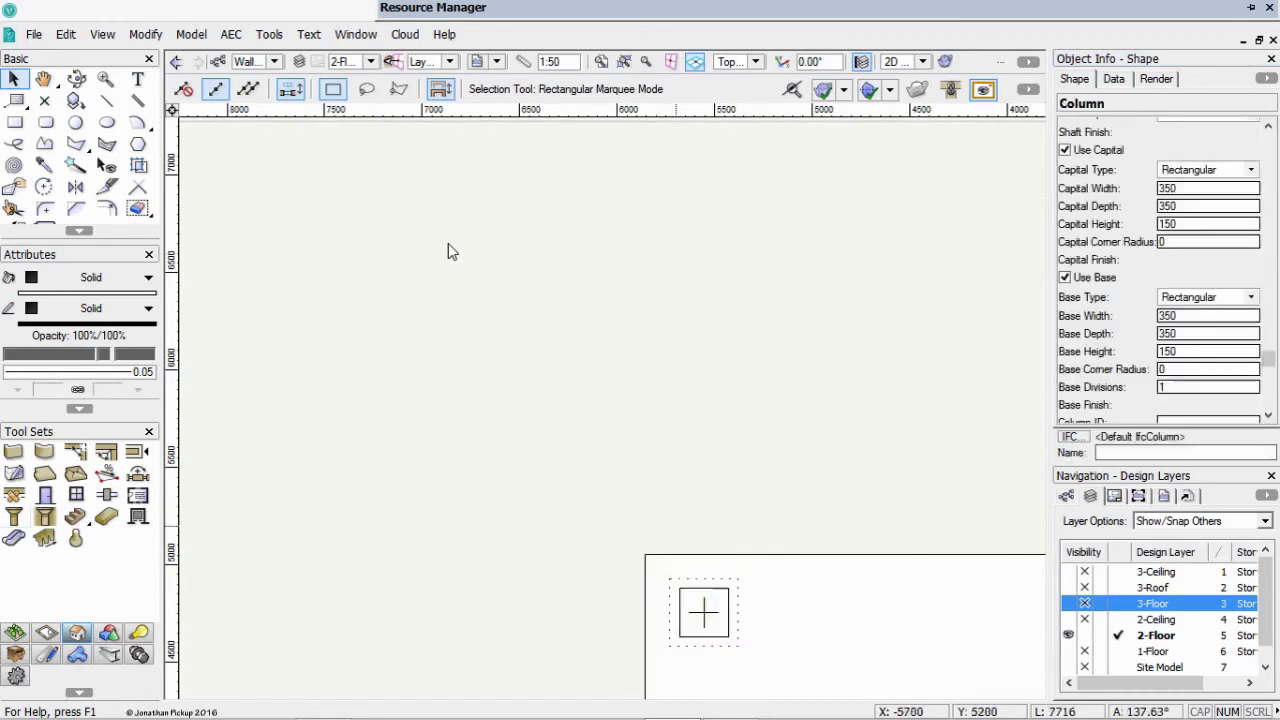
click(670, 578)
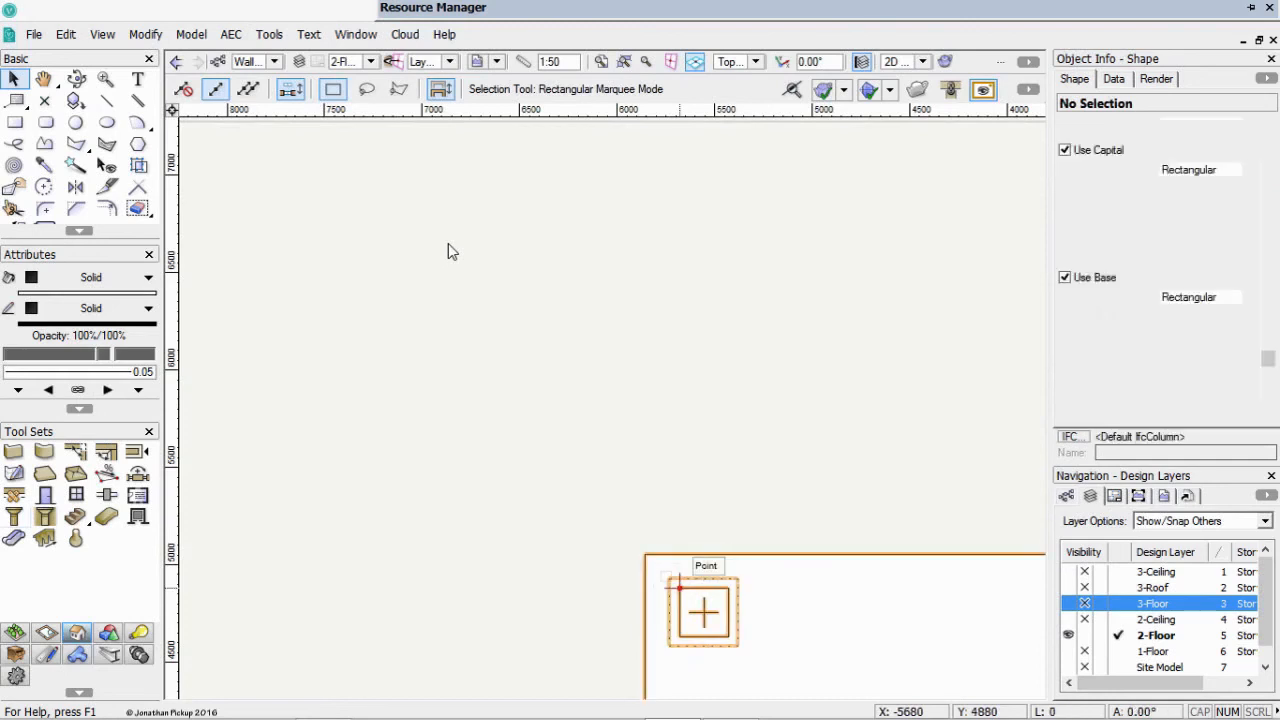
drag(669, 578, 645, 554)
Put an in-place copy of the verandah slab on the 3-Floor layer and show that layer
scroll(676, 521, down, 3)
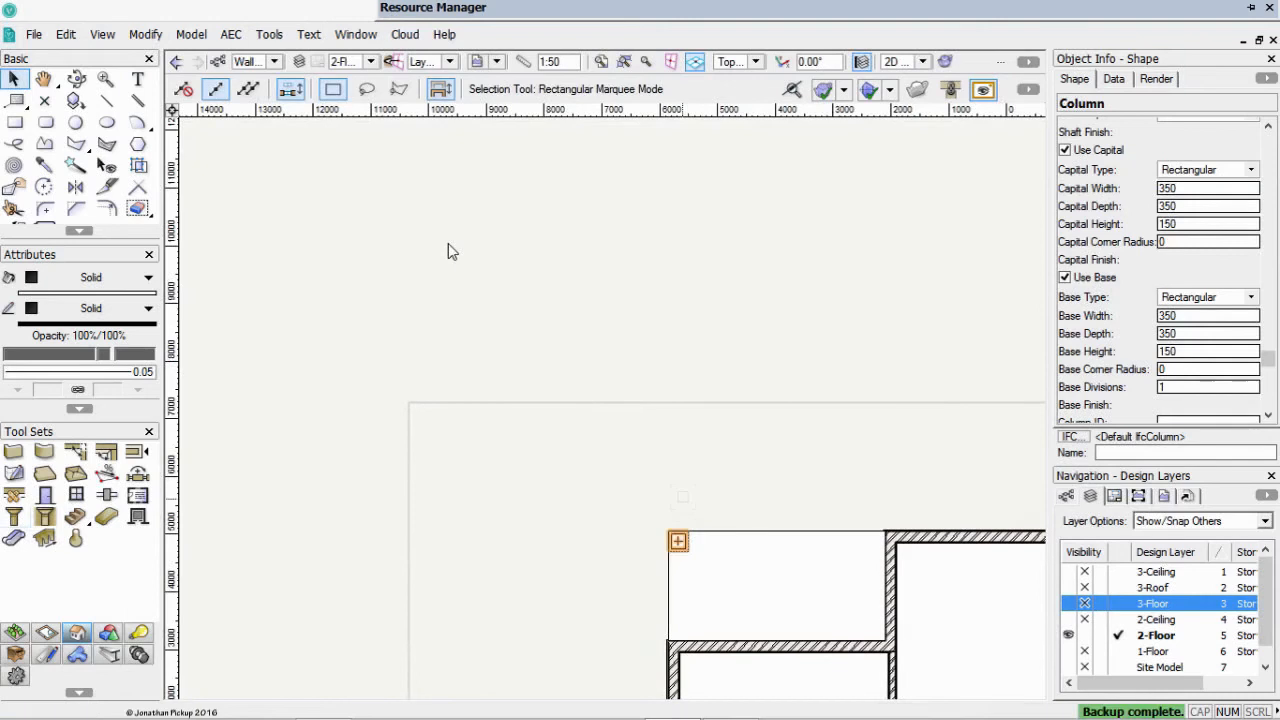
key(KP_1)
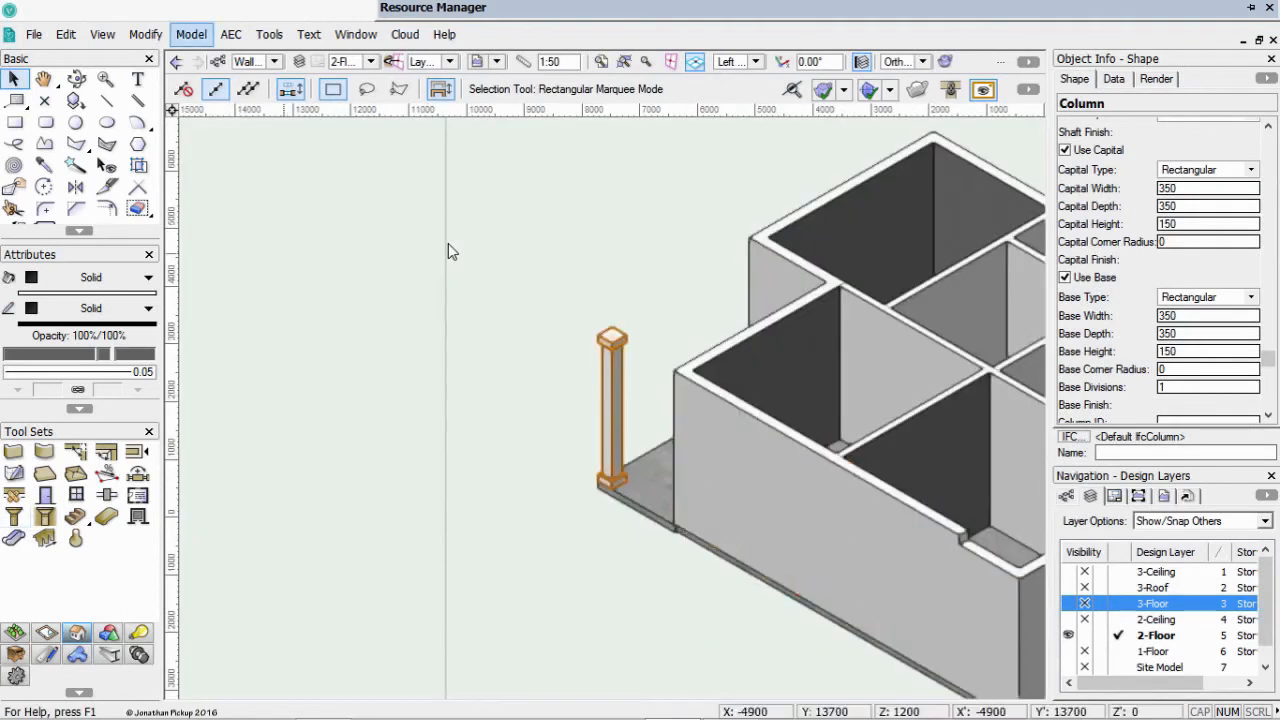
key(shift+c)
drag(449, 251, 449, 251)
key(x)
click(863, 548)
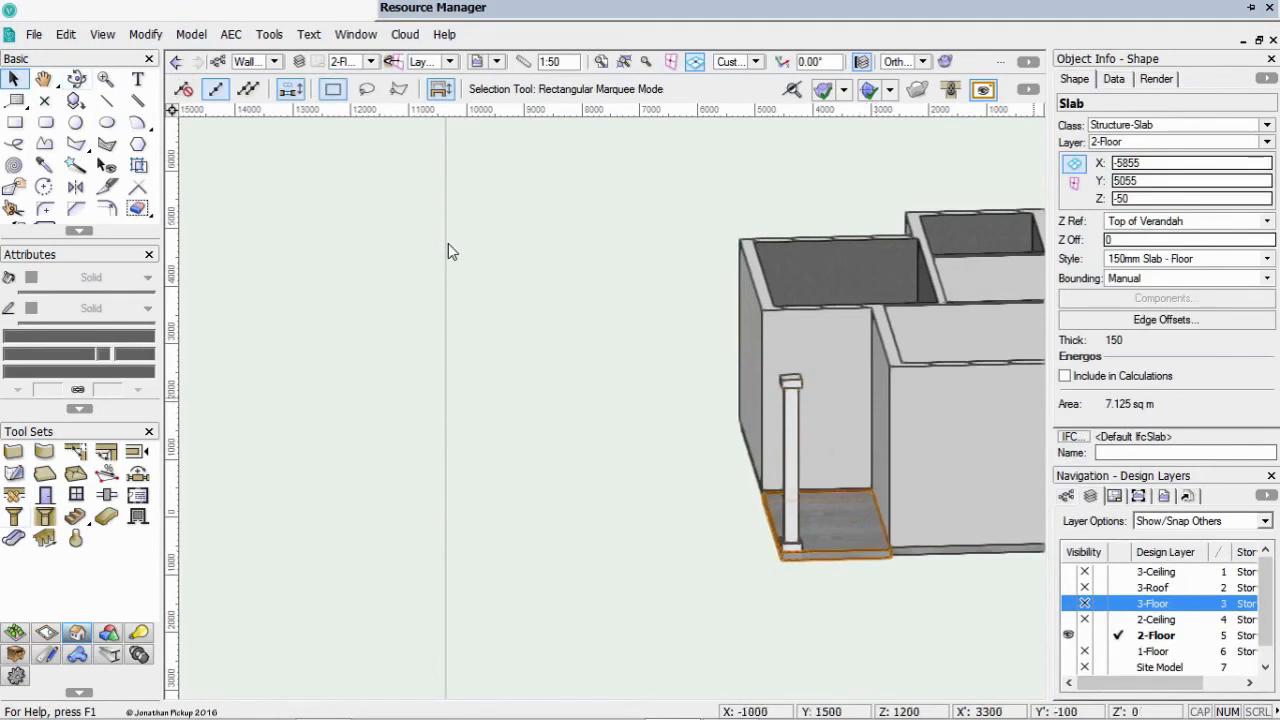
click(1267, 142)
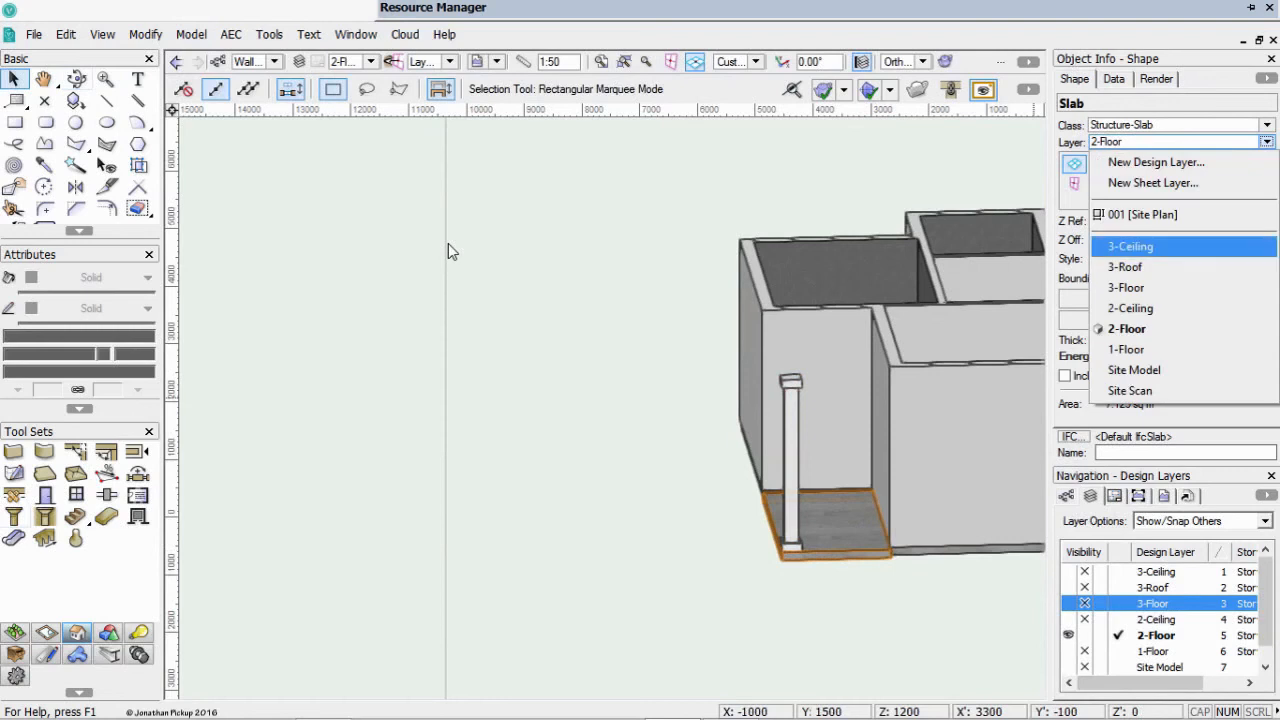
click(1126, 287)
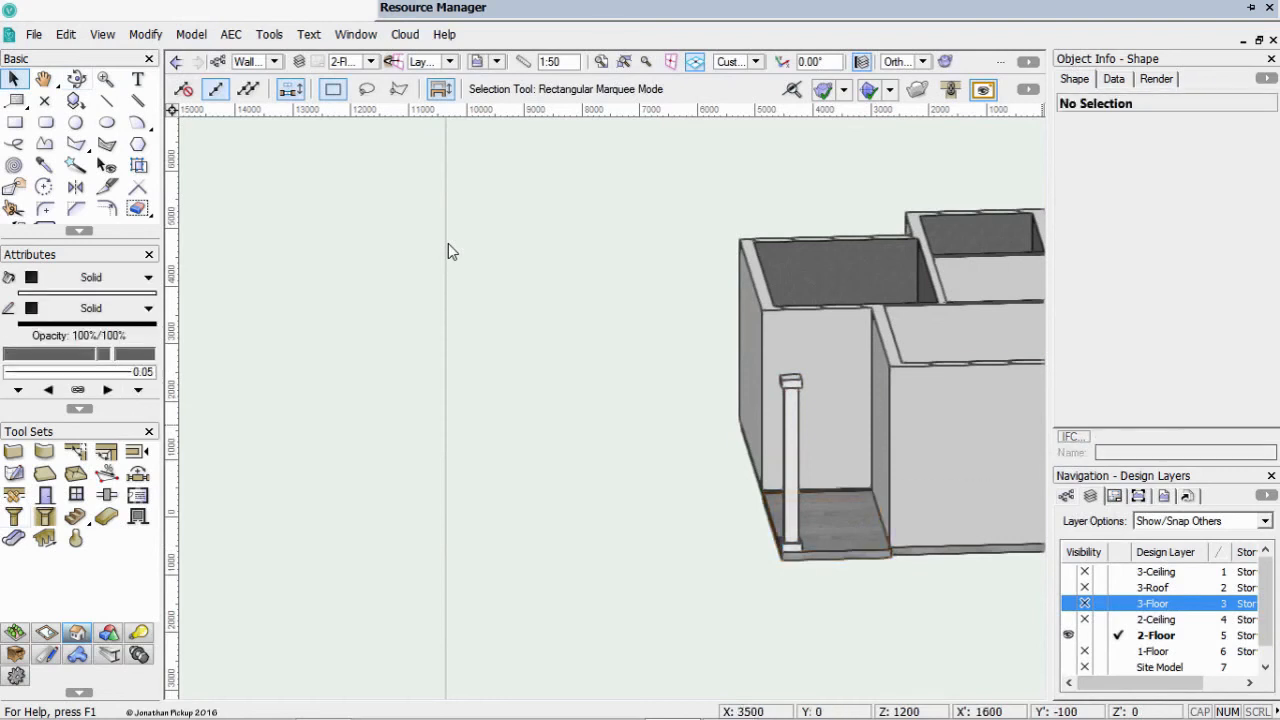
click(1068, 603)
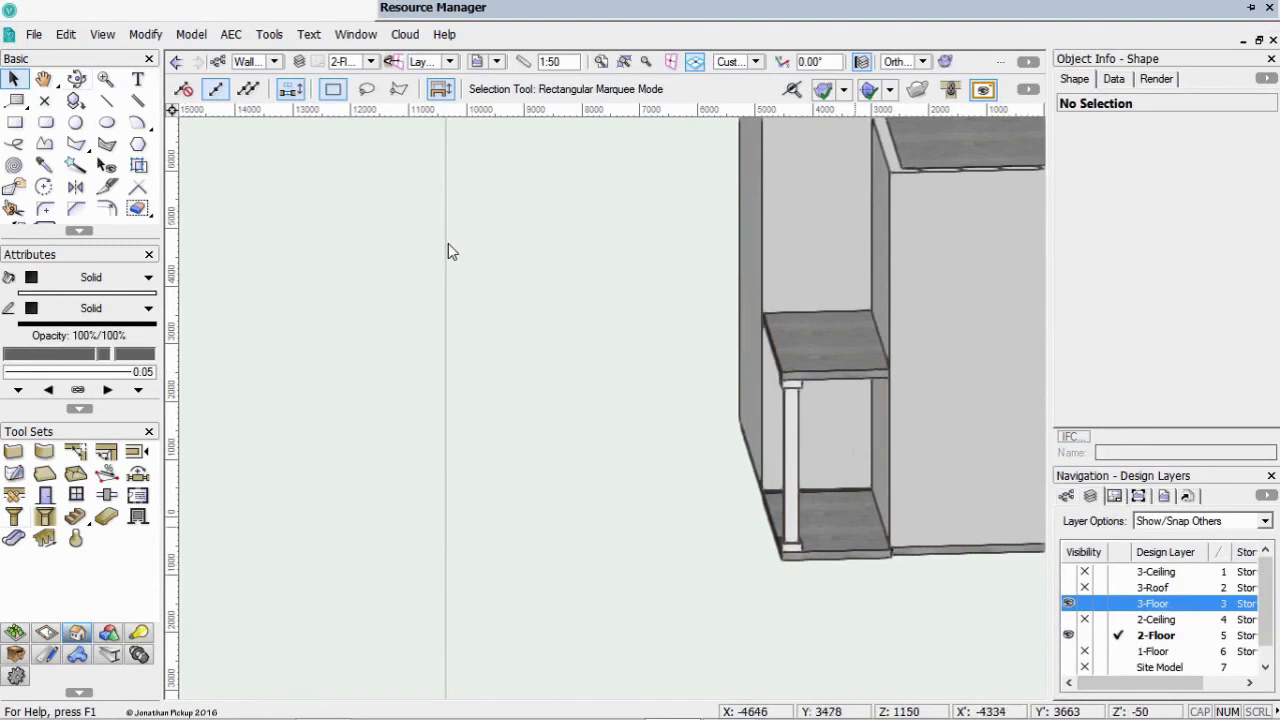
Put an in-place copy of the verandah column on the 3-Floor layer, acknowledging the height warnings
click(799, 514)
click(785, 516)
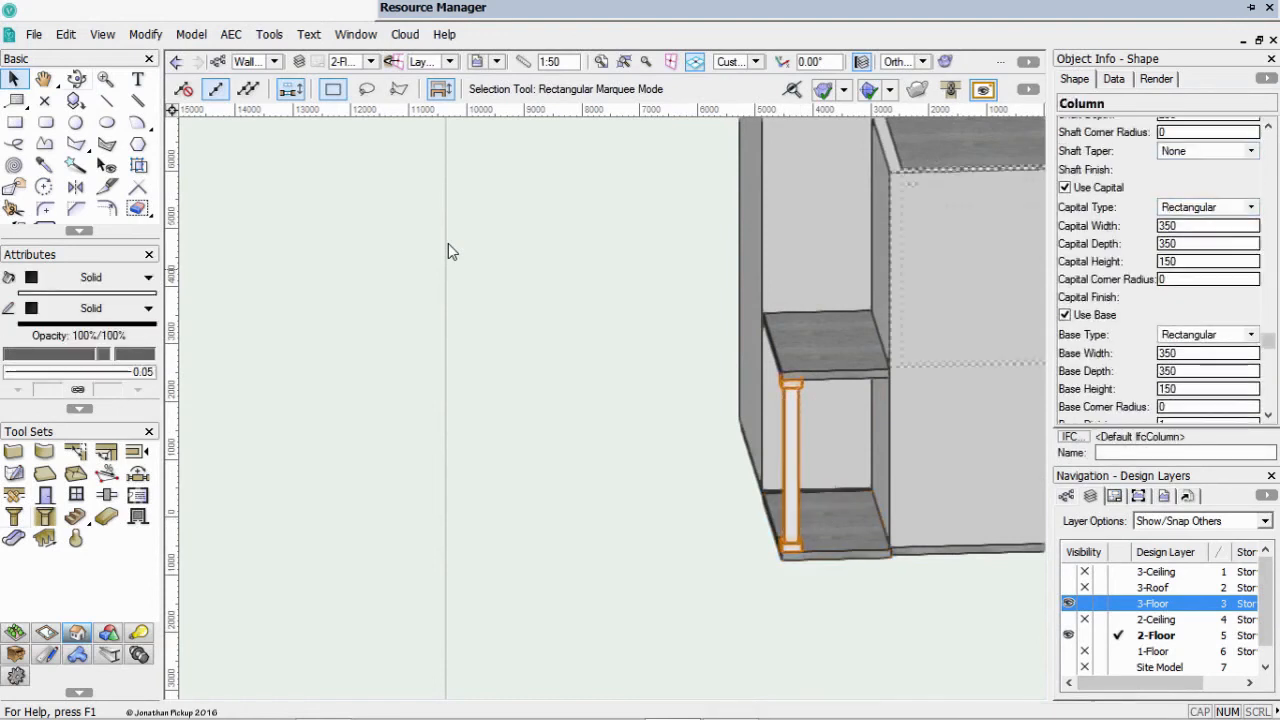
scroll(448, 251, up, 13)
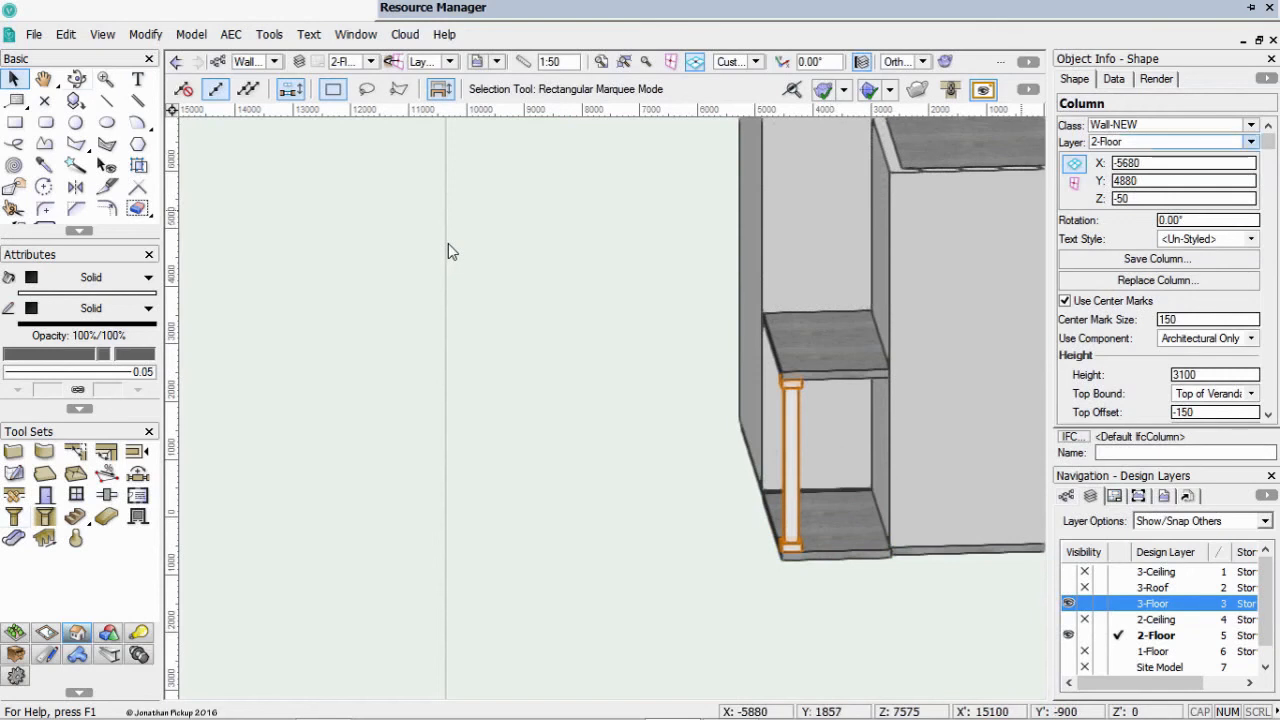
click(1251, 142)
click(1176, 287)
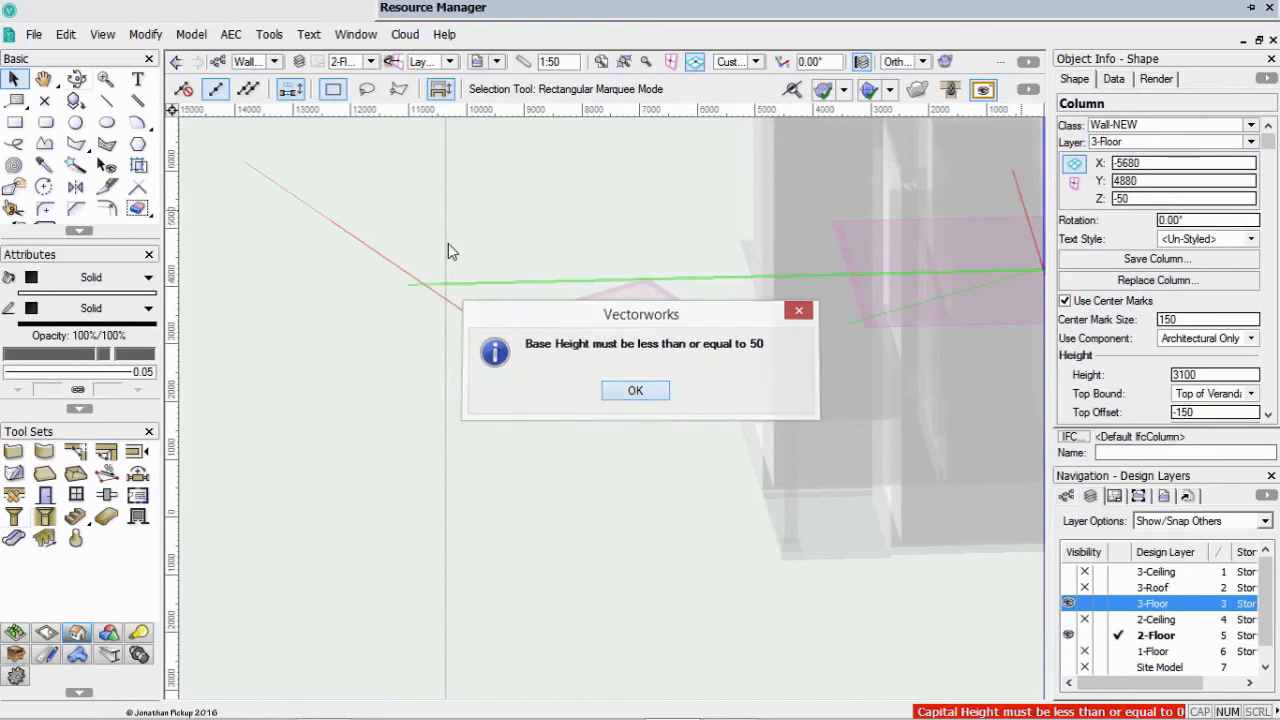
key(Return)
key(Return)
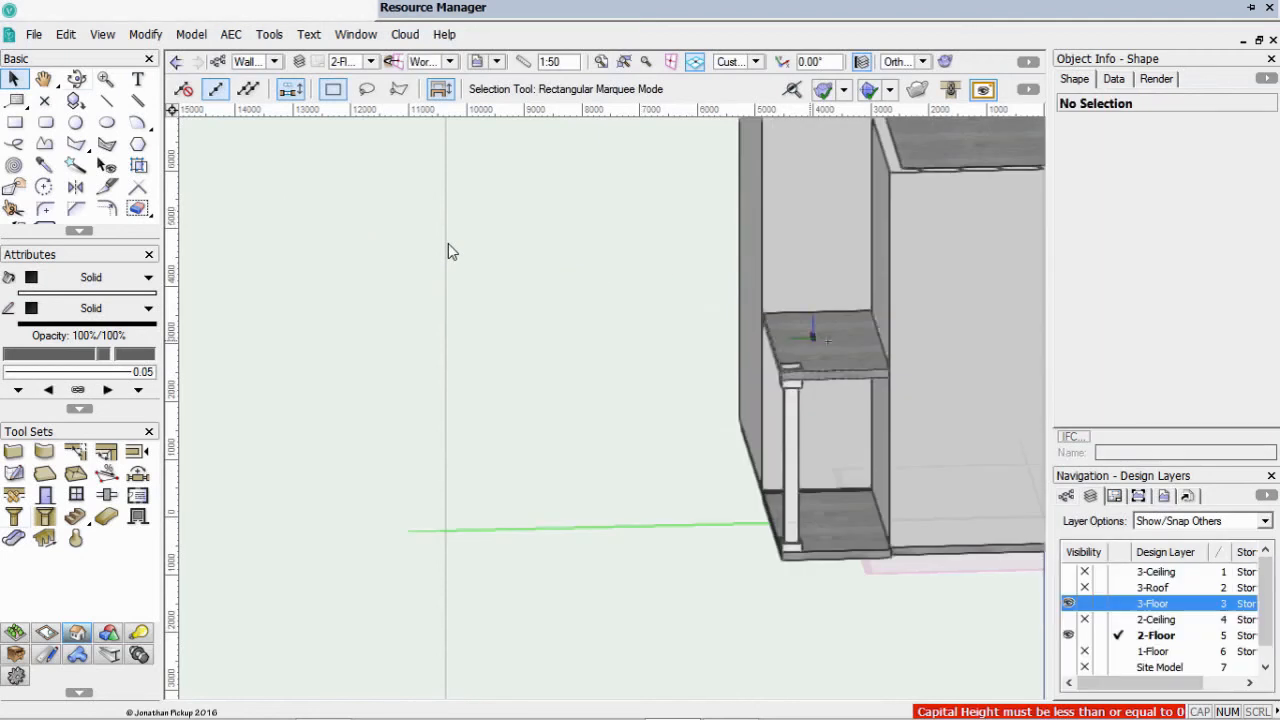
Make 3-Floor the active layer and select only the copied column on the upper verandah slab
scroll(803, 358, up, 1)
scroll(803, 358, up, 2)
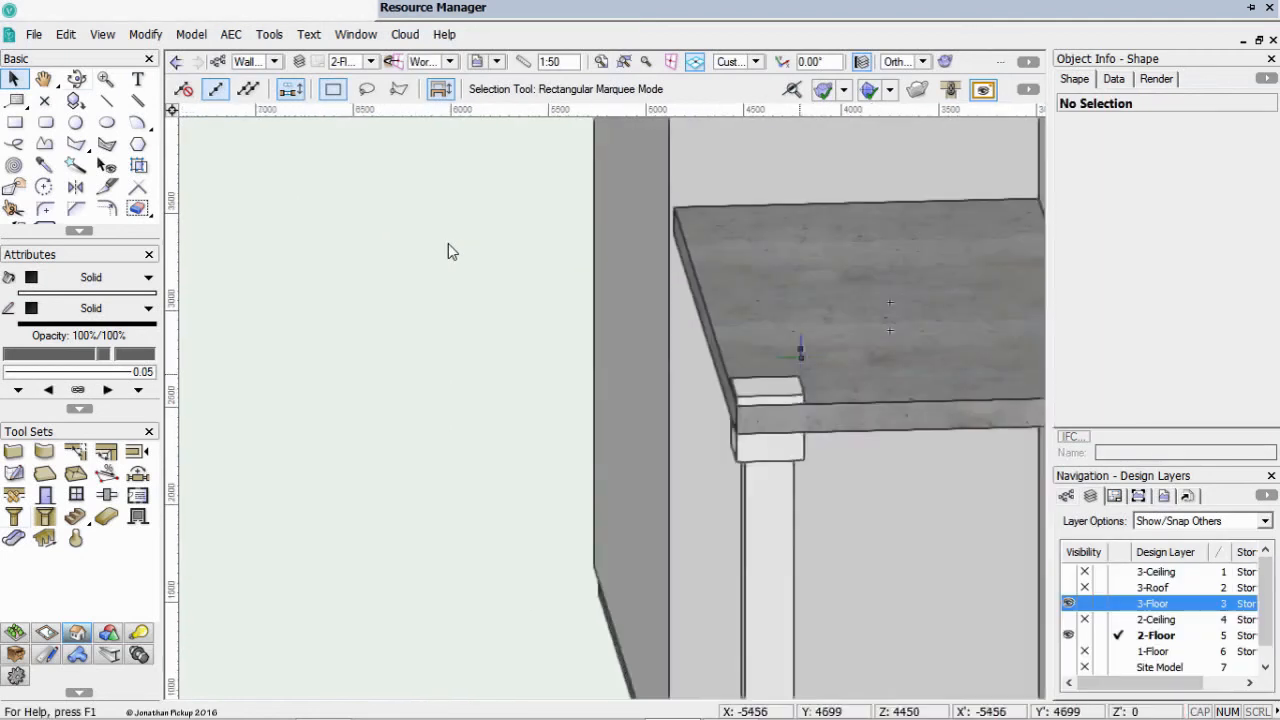
click(1118, 604)
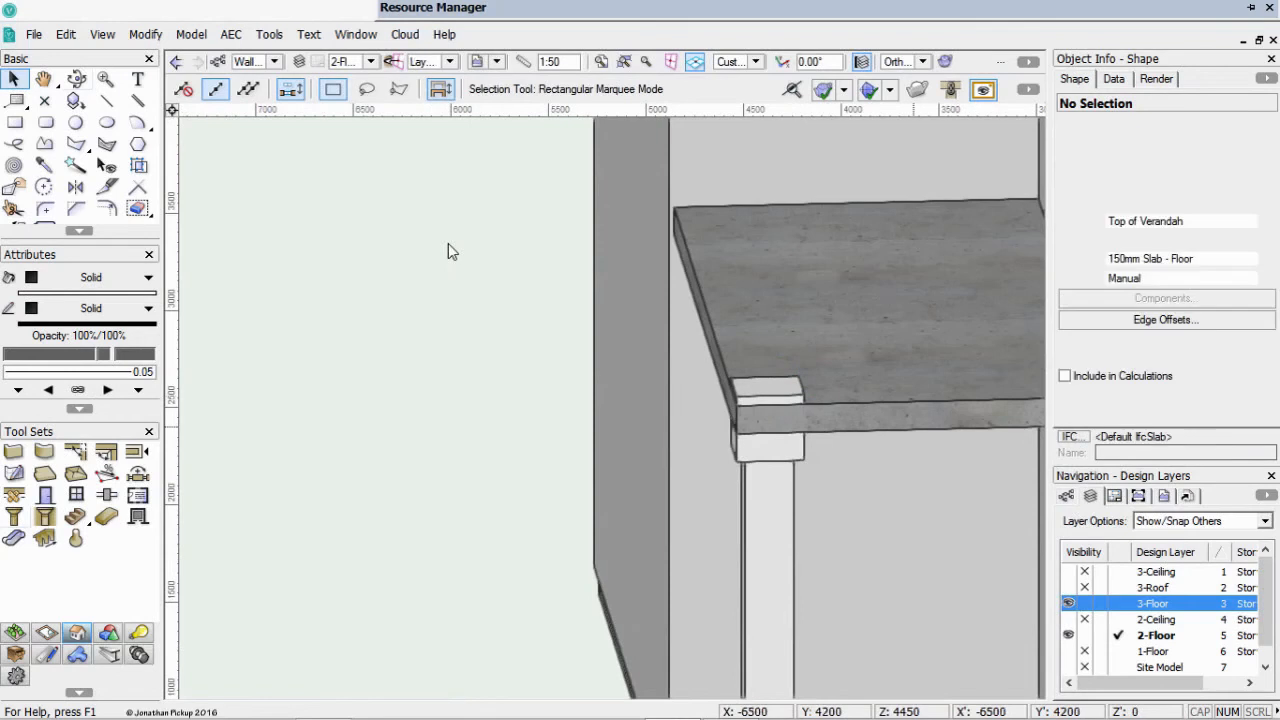
key(ctrl+a)
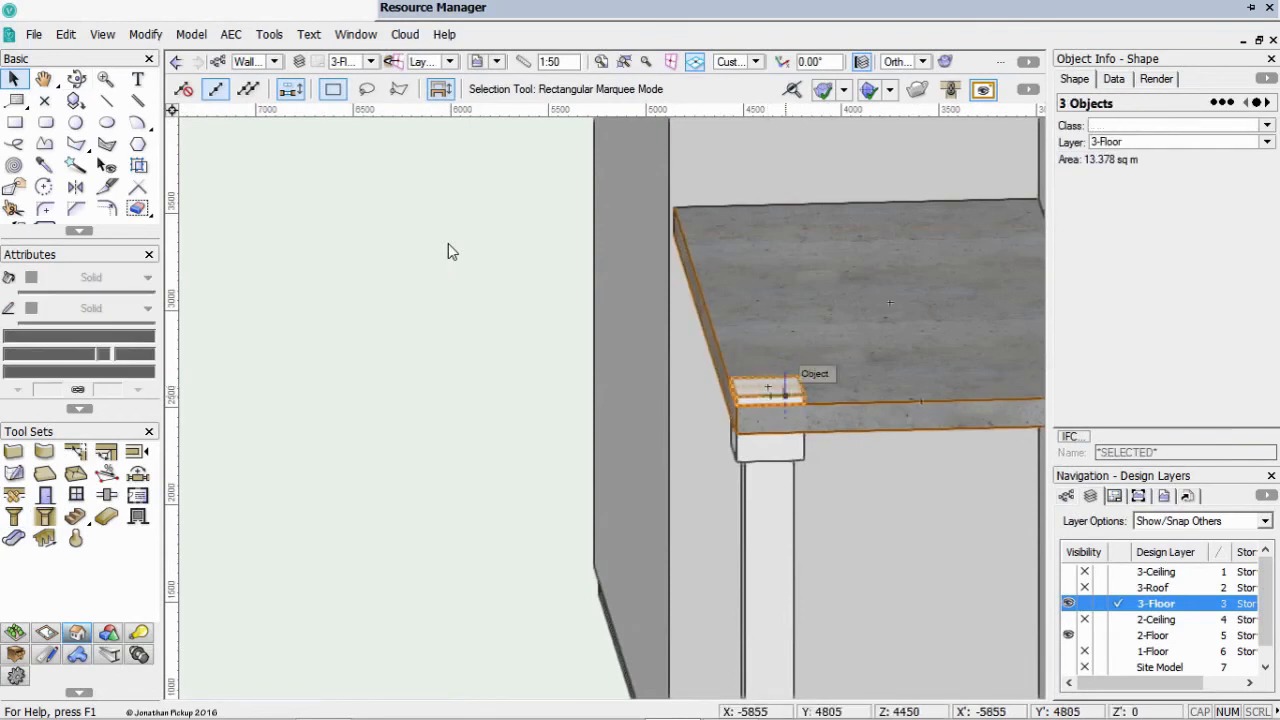
click(854, 498)
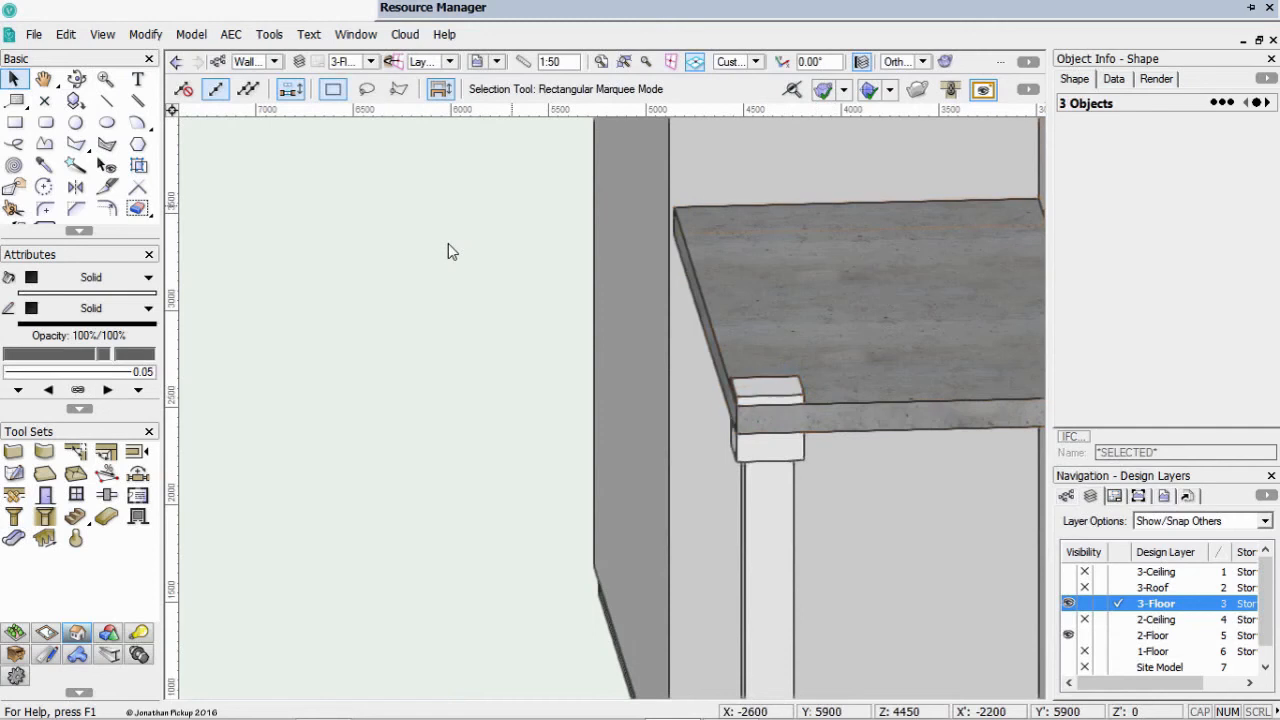
click(767, 386)
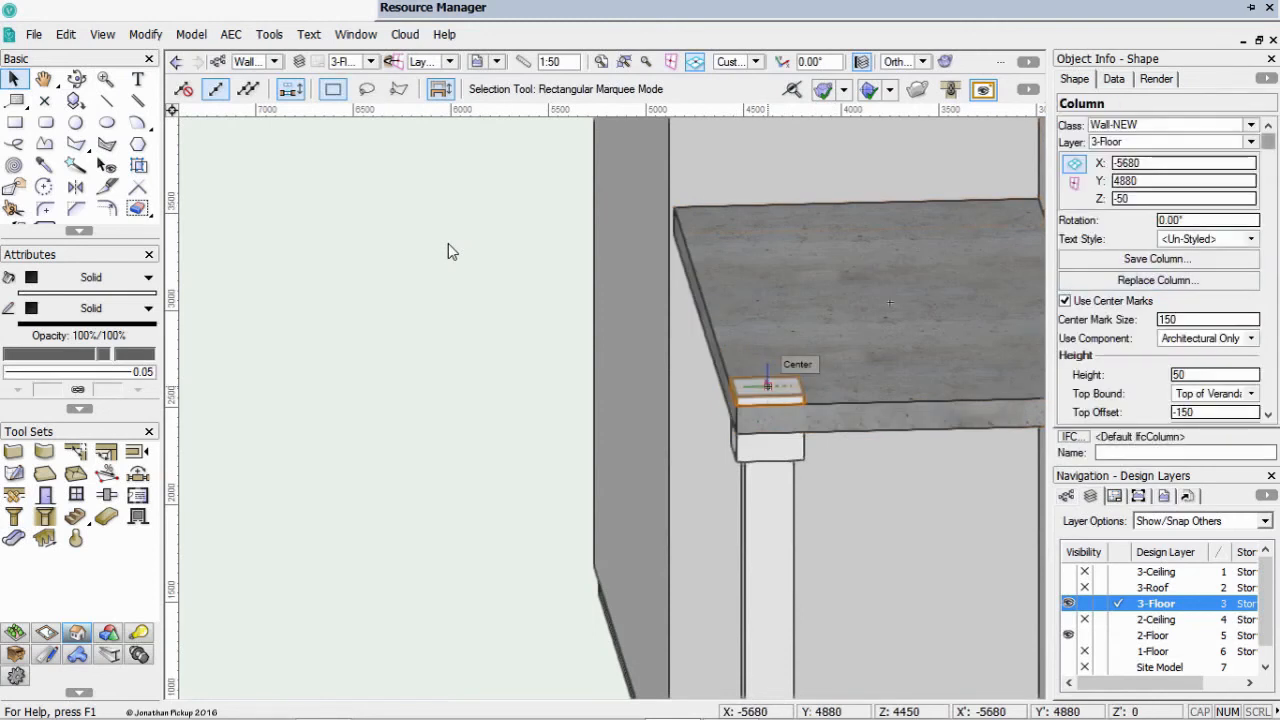
Examine the upper column's height bounds and view the whole building from its opposite side
drag(1268, 142, 1268, 211)
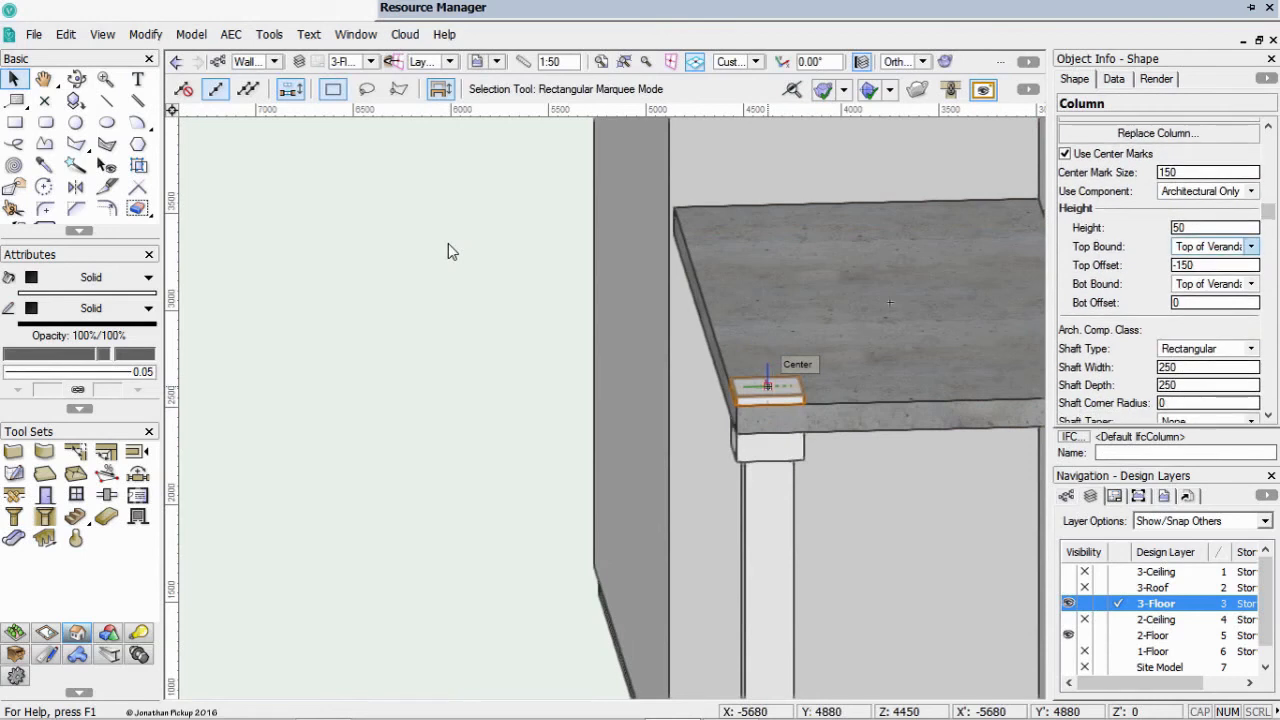
scroll(854, 278, down, 5)
middle_drag(856, 278, 585, 331)
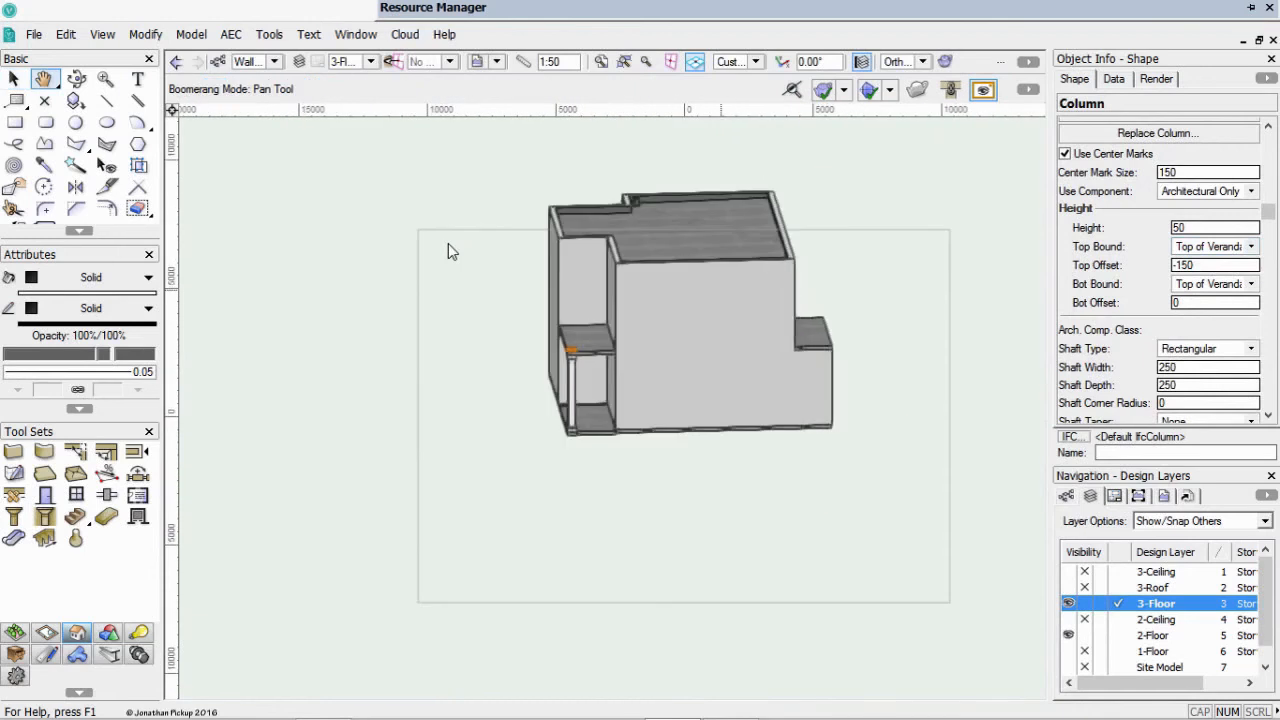
click(76, 79)
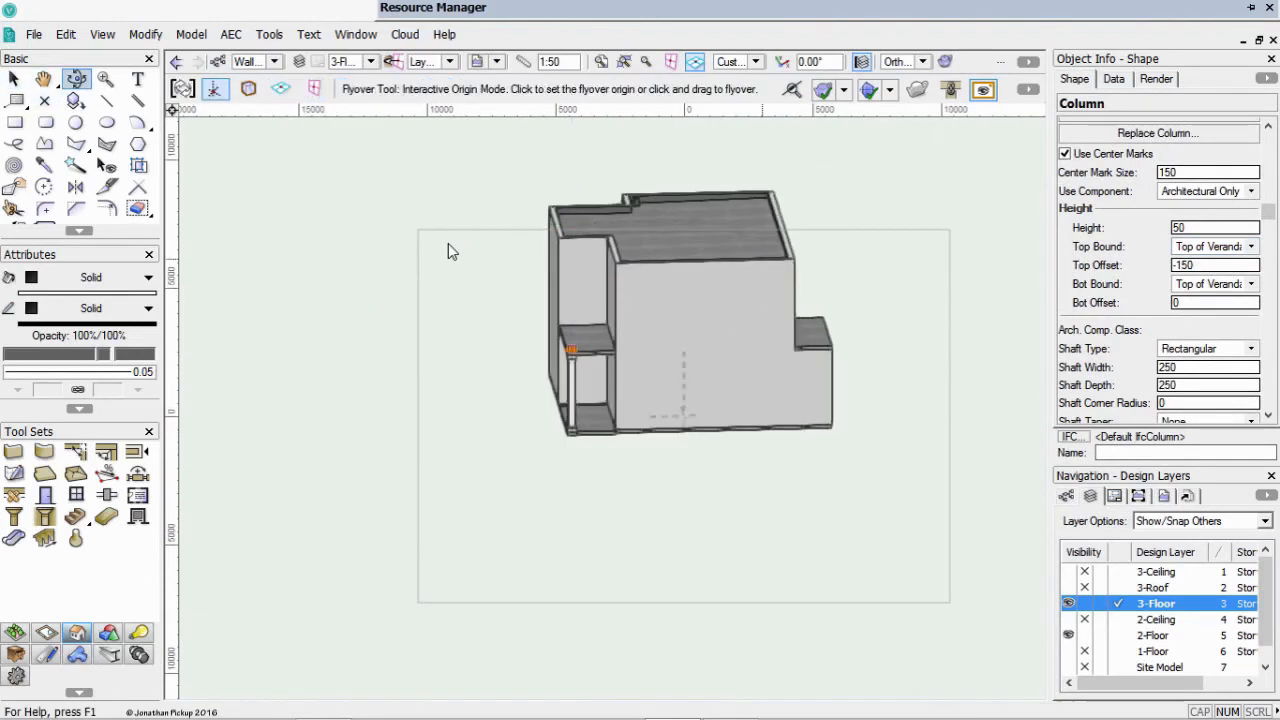
drag(762, 292, 692, 292)
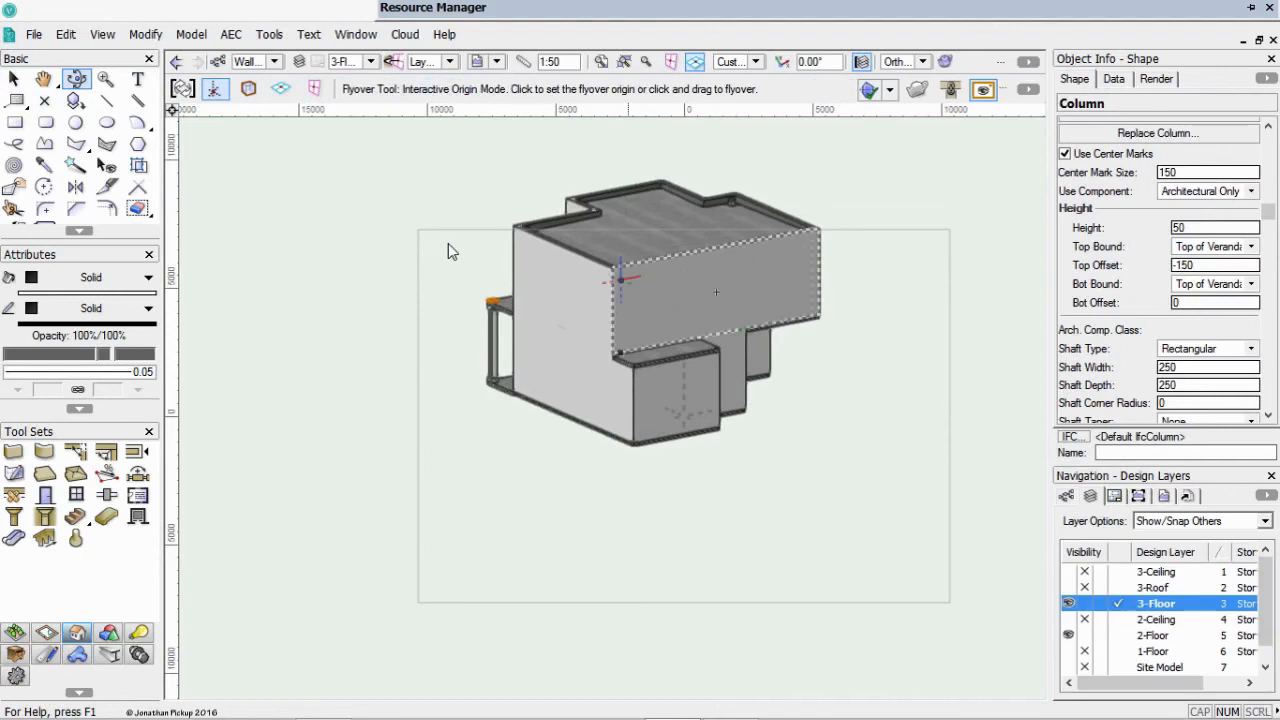
Make 2-Floor the active layer and hide the 3-Floor layer, leaving the lower verandah and its column in view
drag(526, 278, 591, 295)
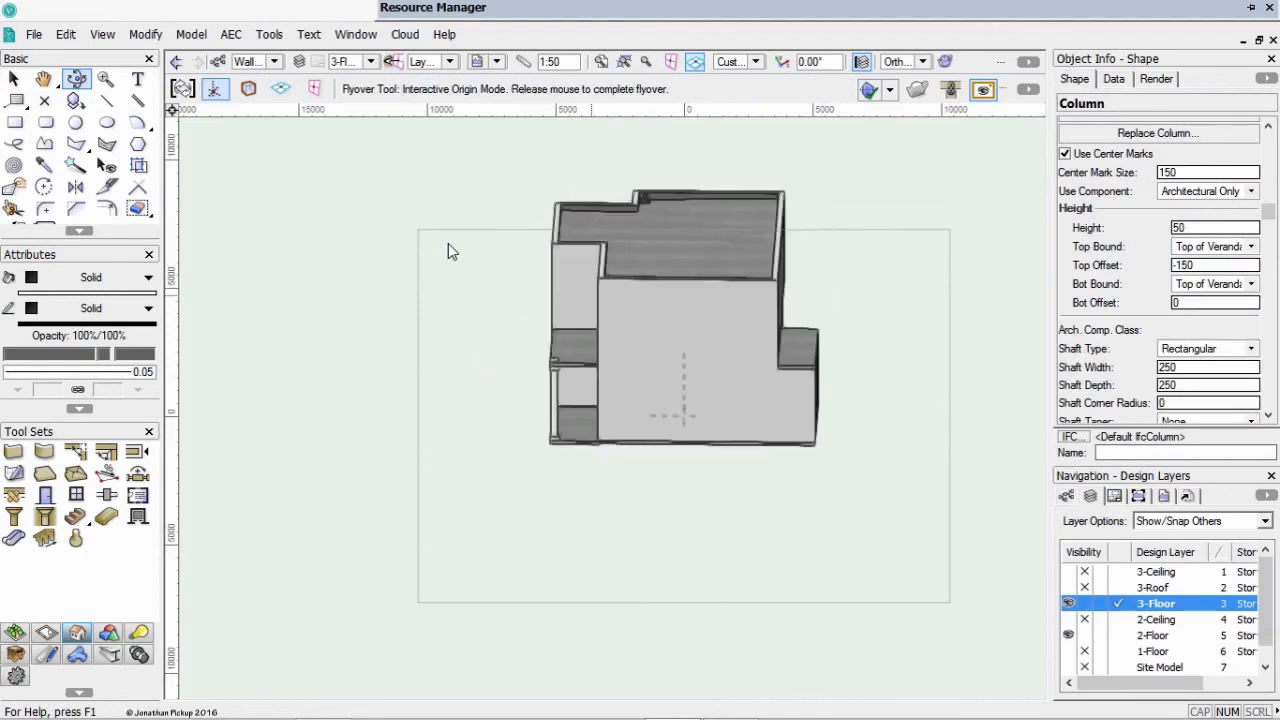
ctrl+middle_drag(591, 295, 619, 295)
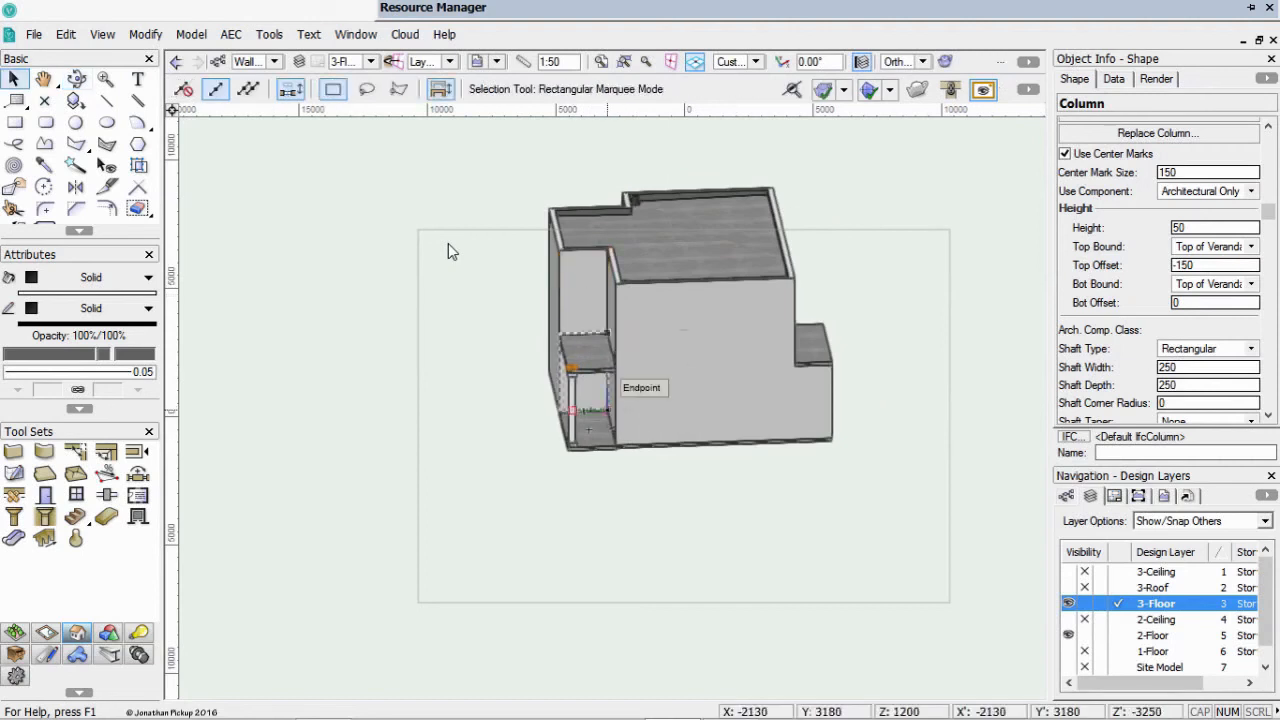
middle_drag(597, 422, 868, 370)
scroll(854, 285, up, 5)
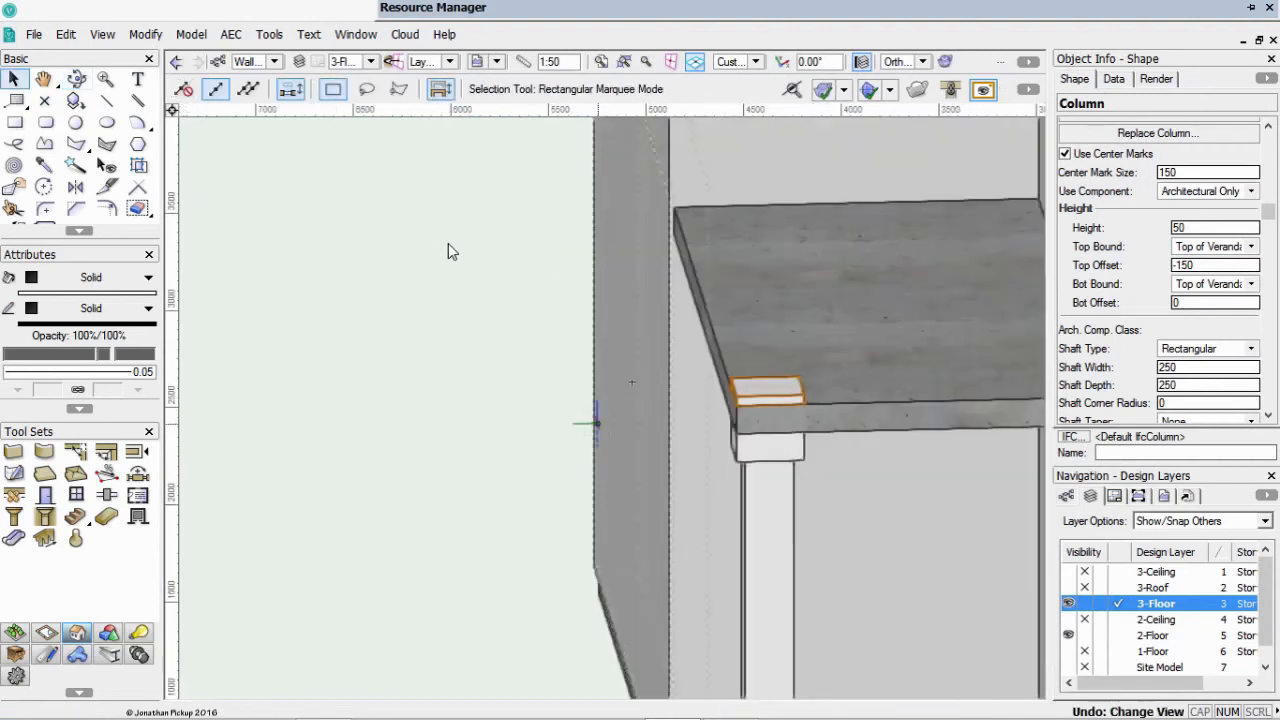
key(ctrl+Down)
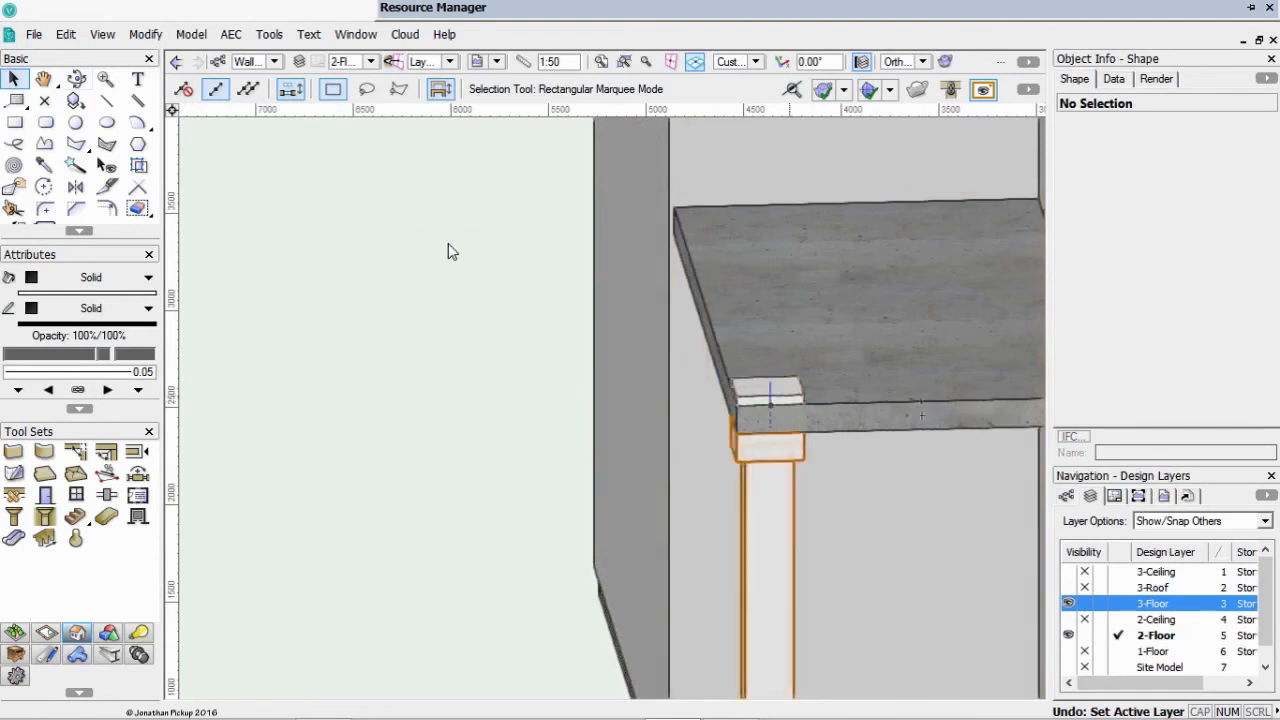
click(1084, 603)
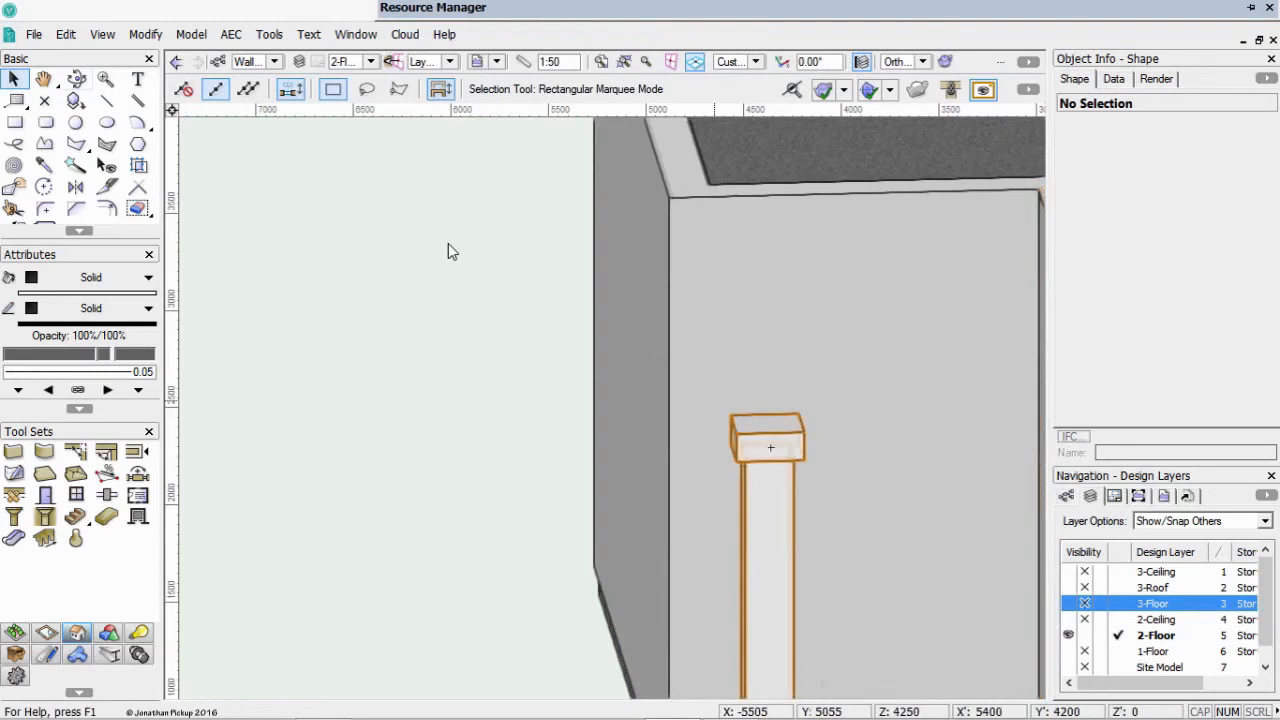
scroll(760, 580, down, 3)
scroll(865, 640, up, 2)
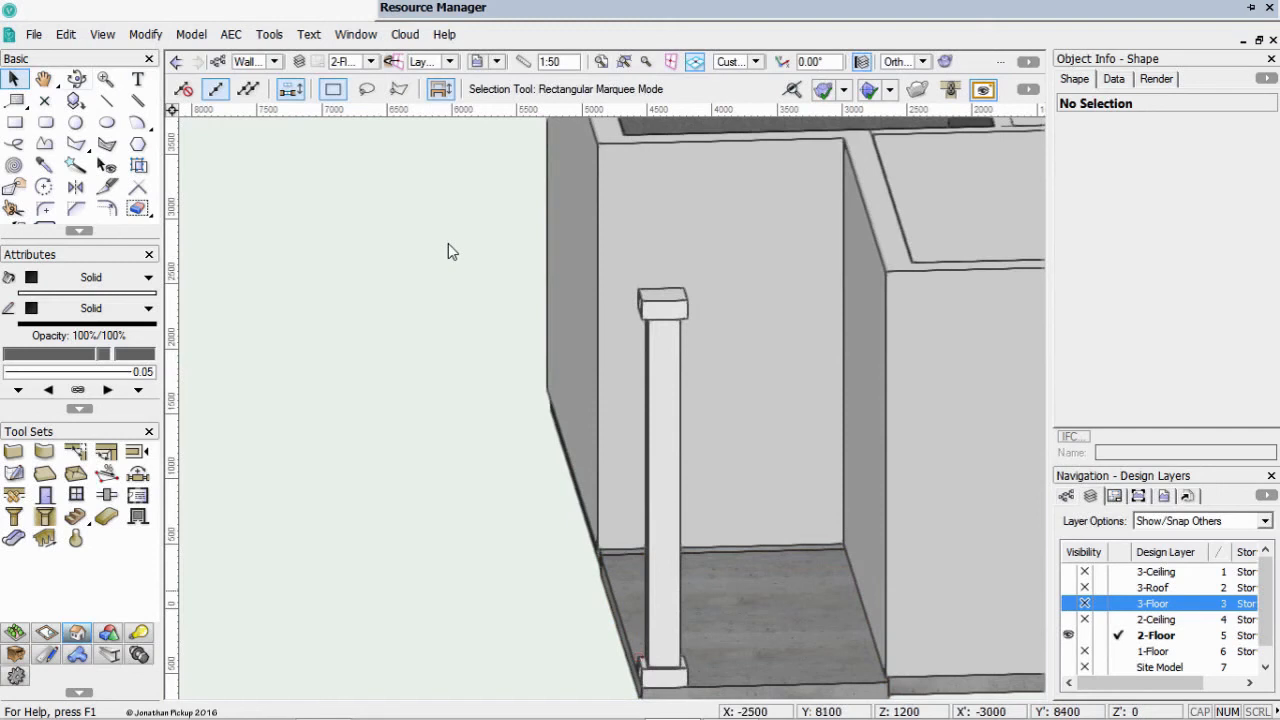
Start the Railing/Fence tool in plan view and load the metal railing with round top rail from the Railings symbols
click(15, 654)
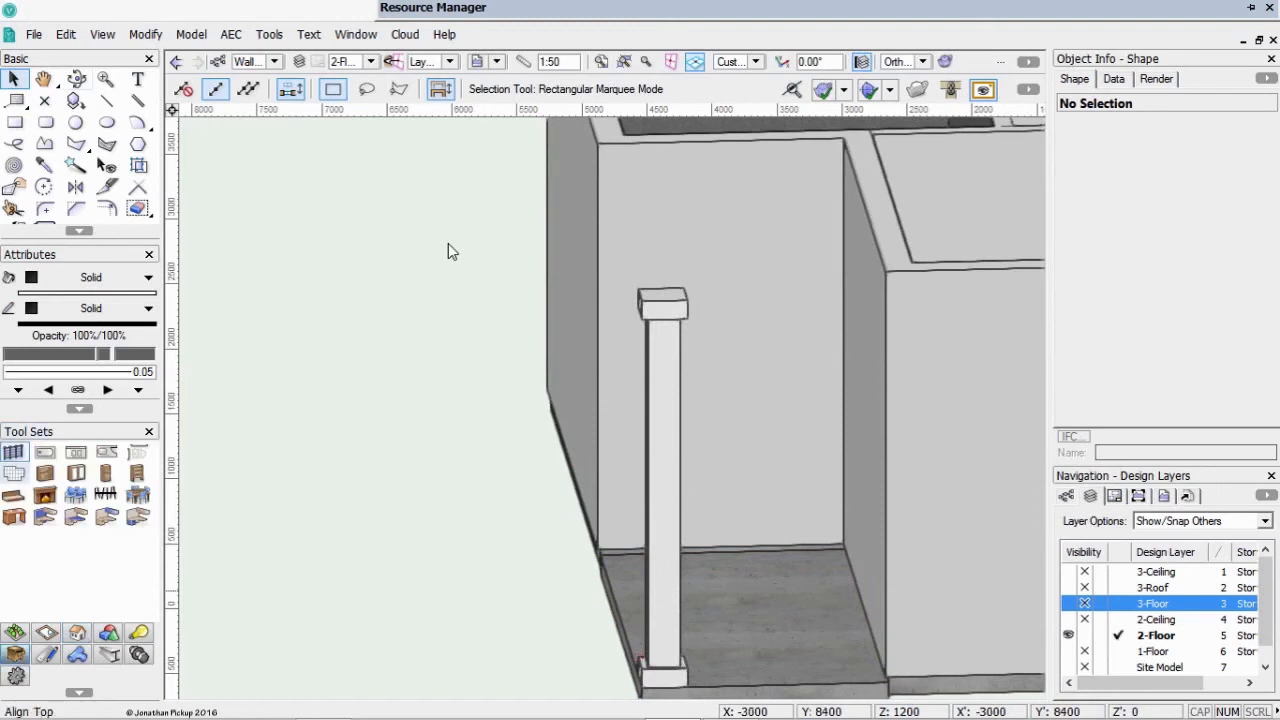
click(14, 452)
key(F5)
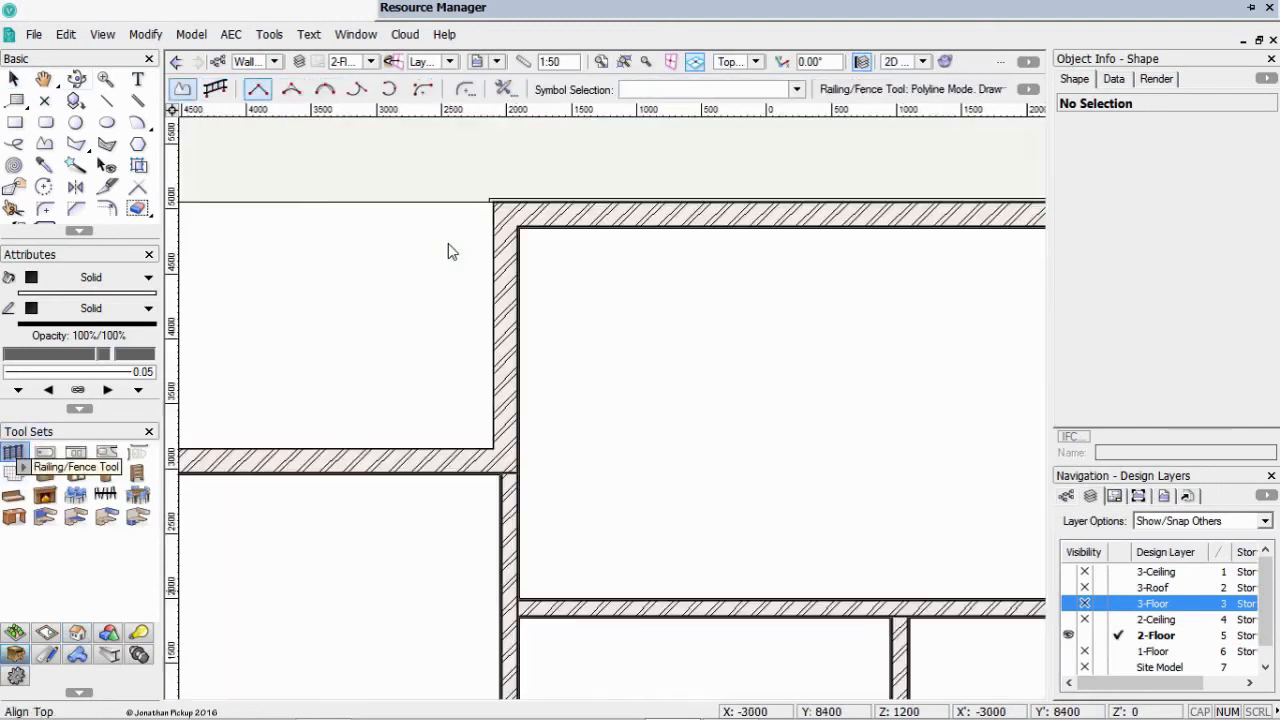
mouse_move(292, 440)
middle_down()
mouse_move(422, 508)
mouse_move(836, 511)
middle_up()
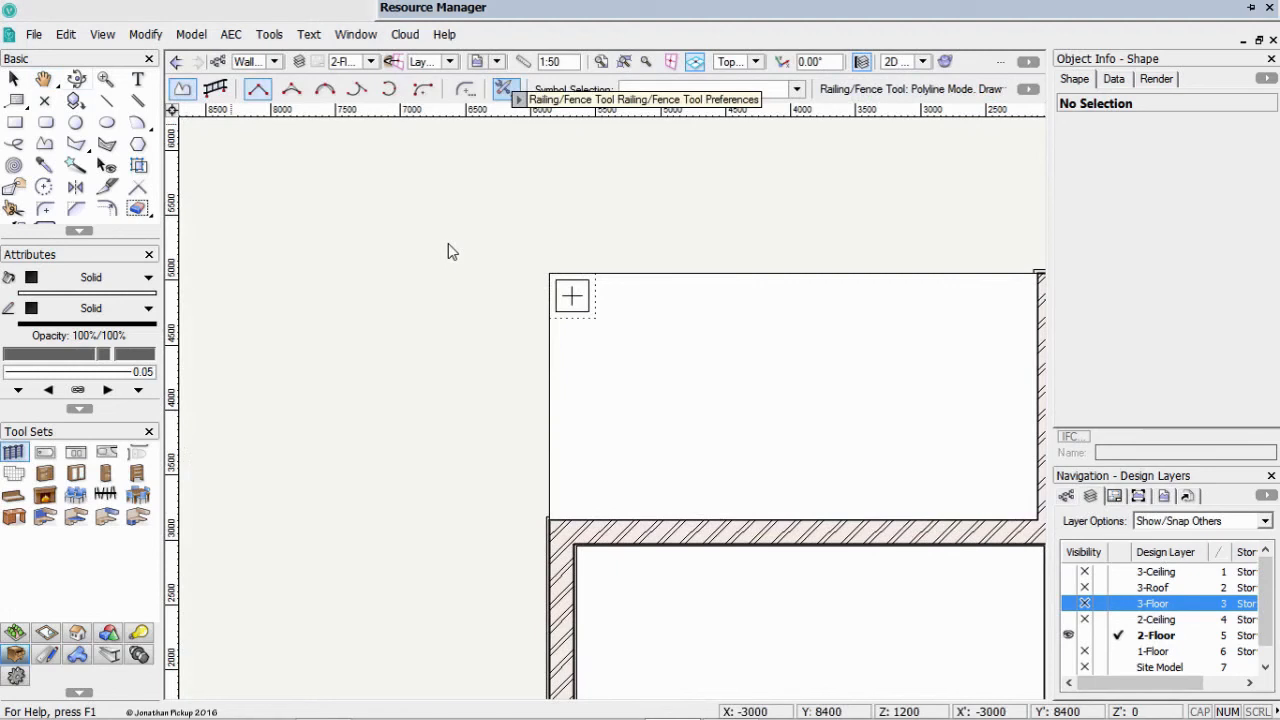
click(503, 88)
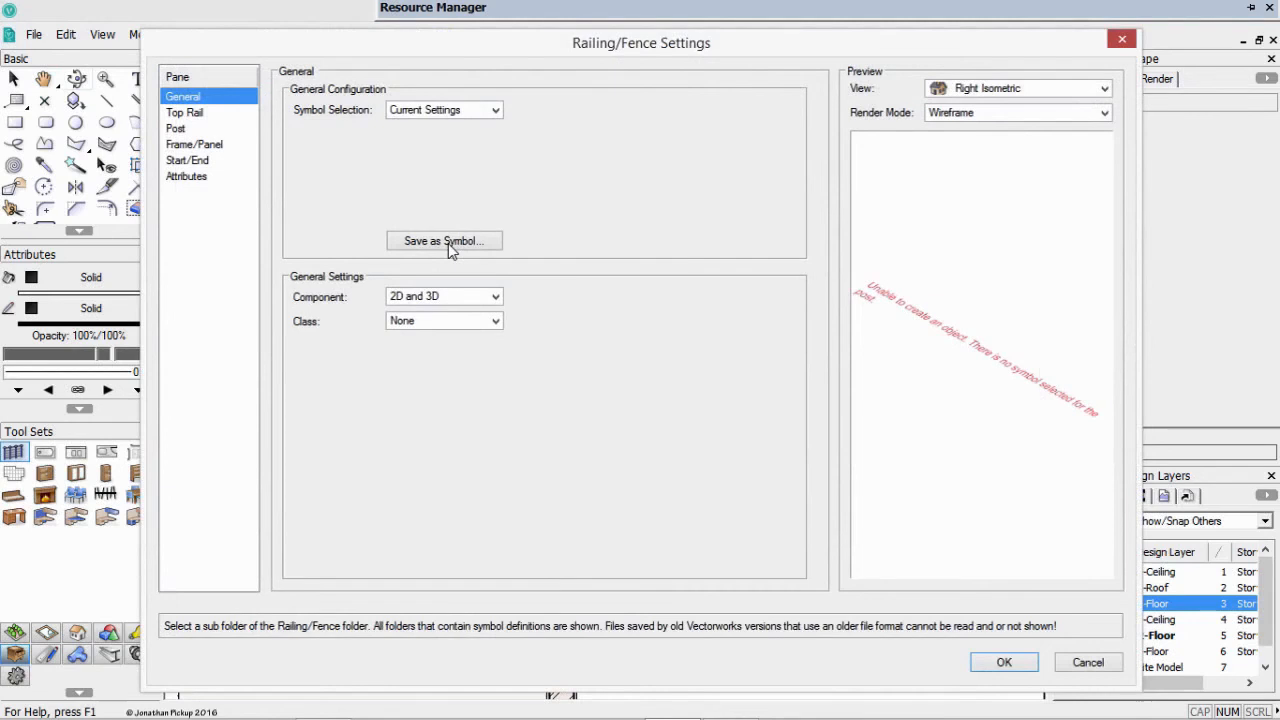
click(446, 110)
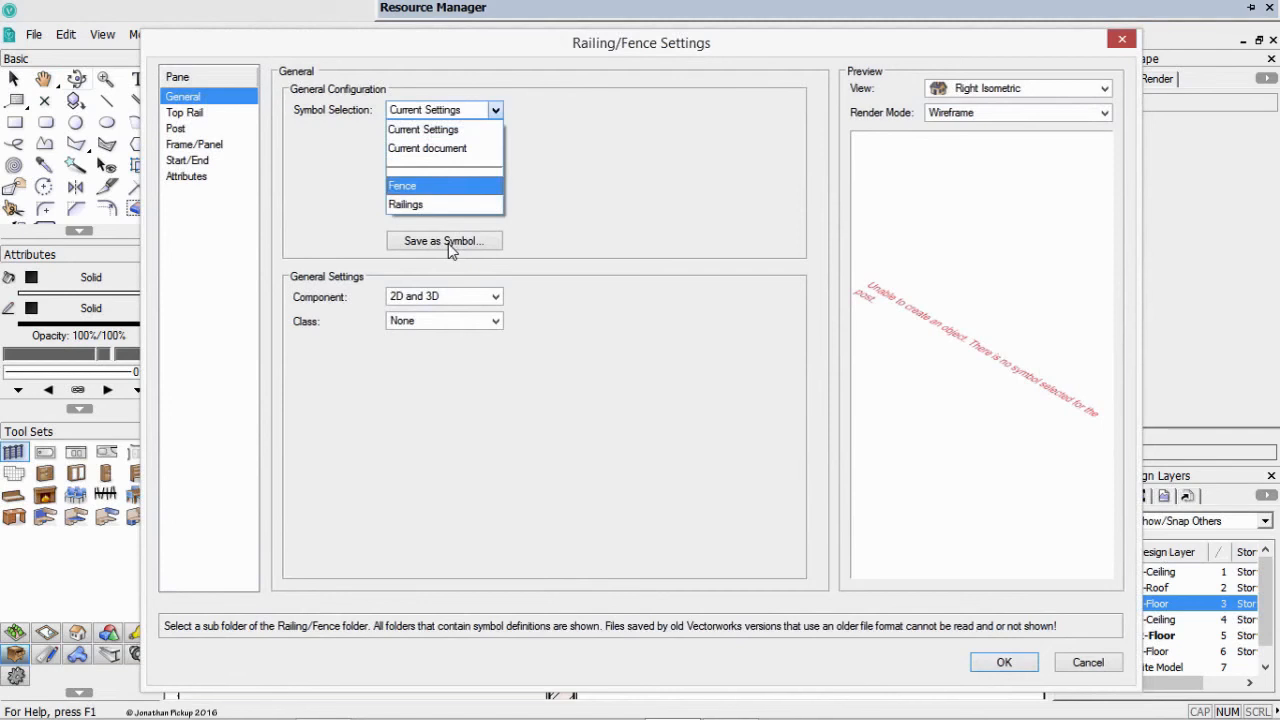
click(444, 205)
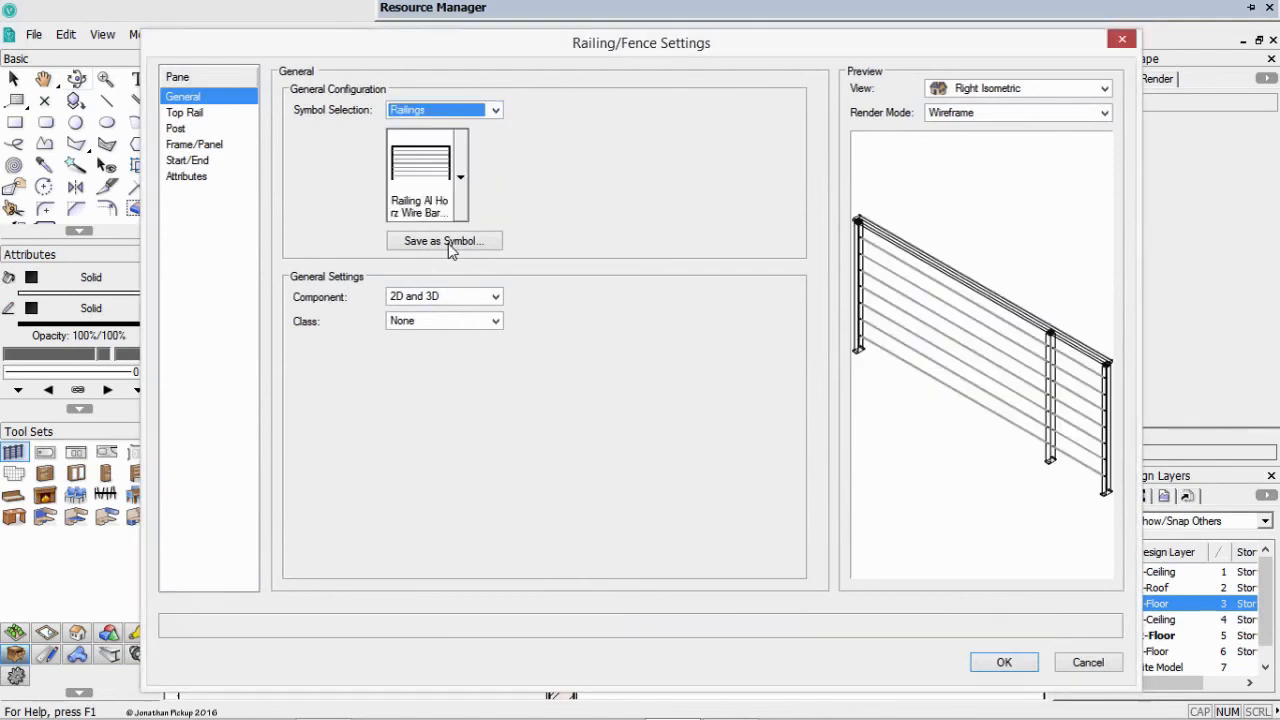
click(460, 178)
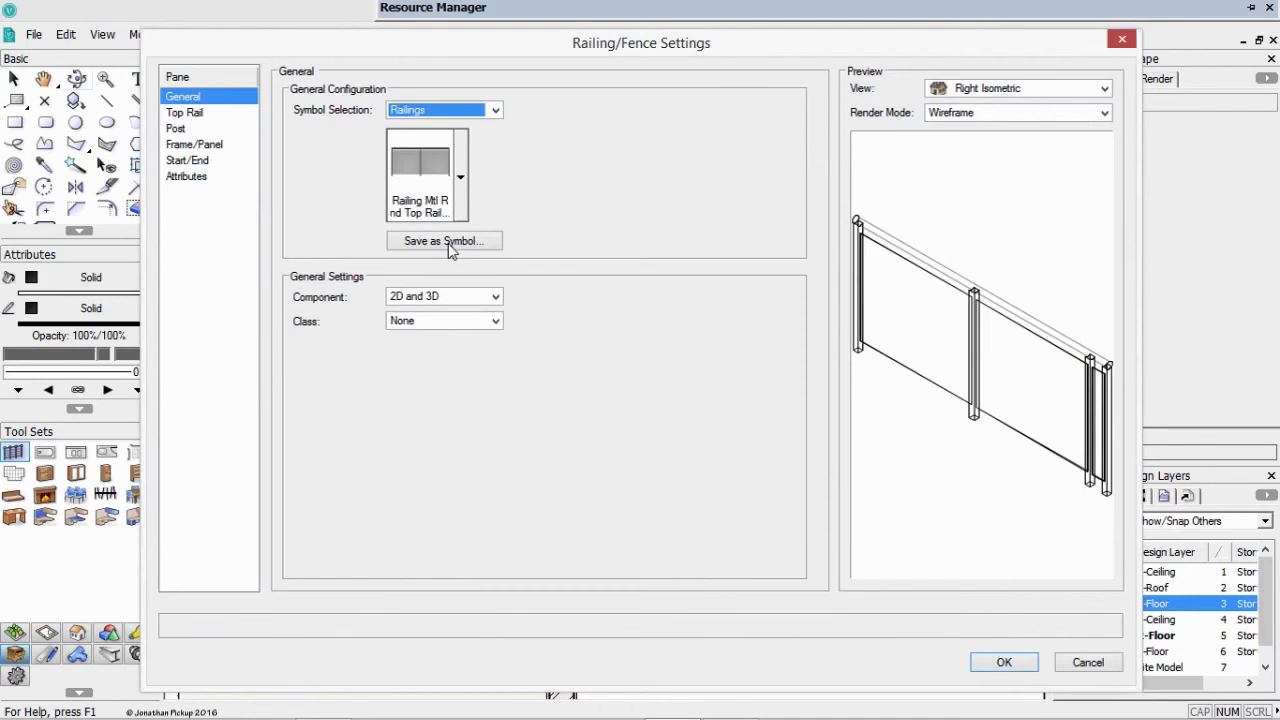
key(Return)
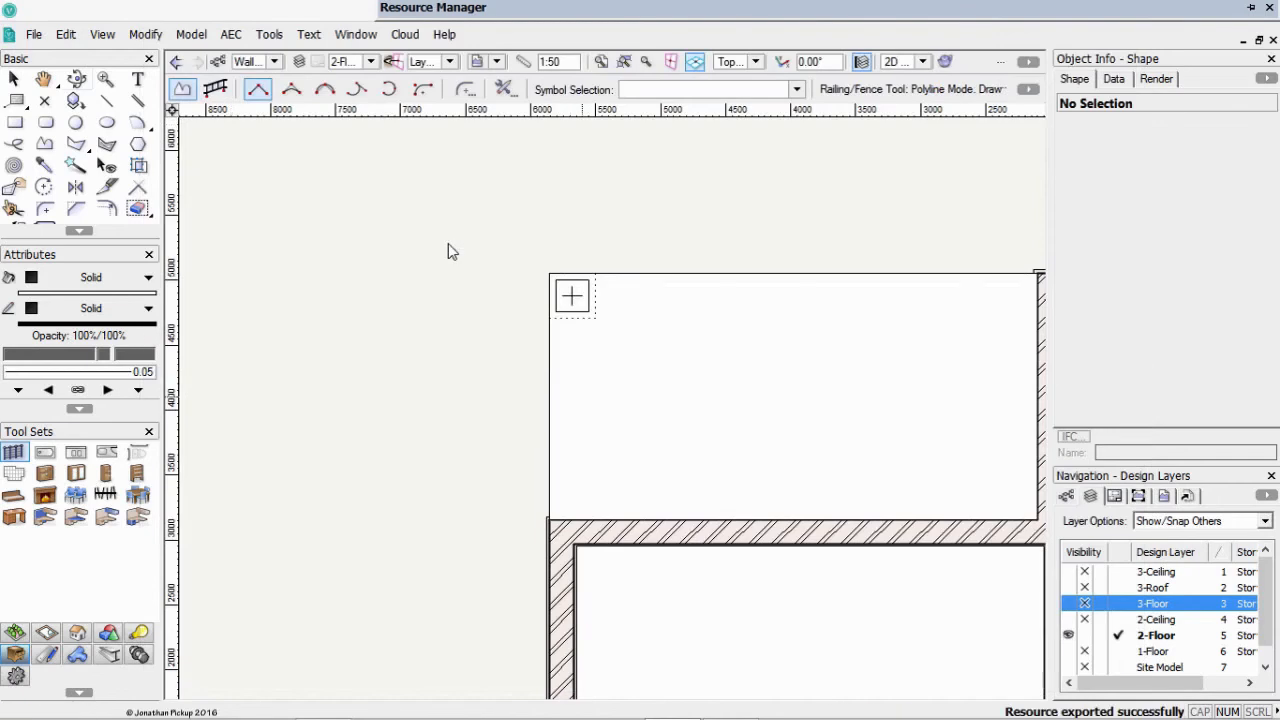
Draw a railing about 1550 mm long from the midpoint of the column base's side straight to the house wall
scroll(448, 245, up, 1)
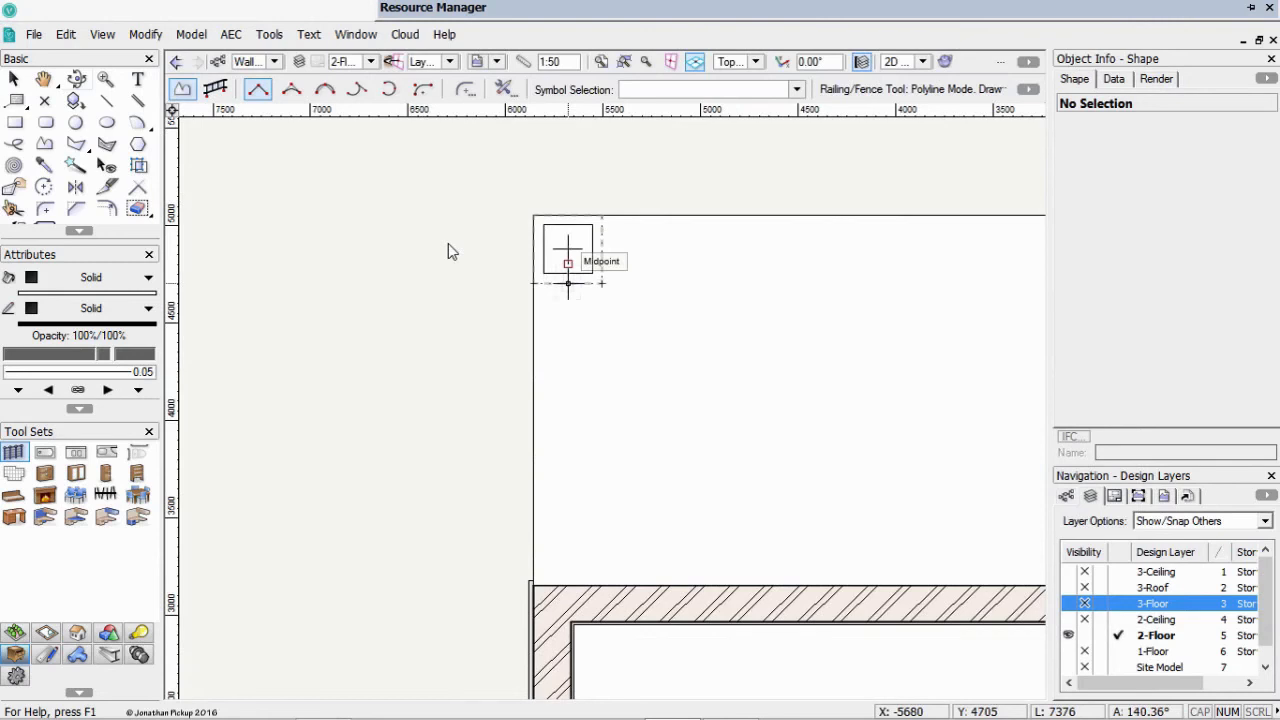
click(568, 283)
click(568, 585)
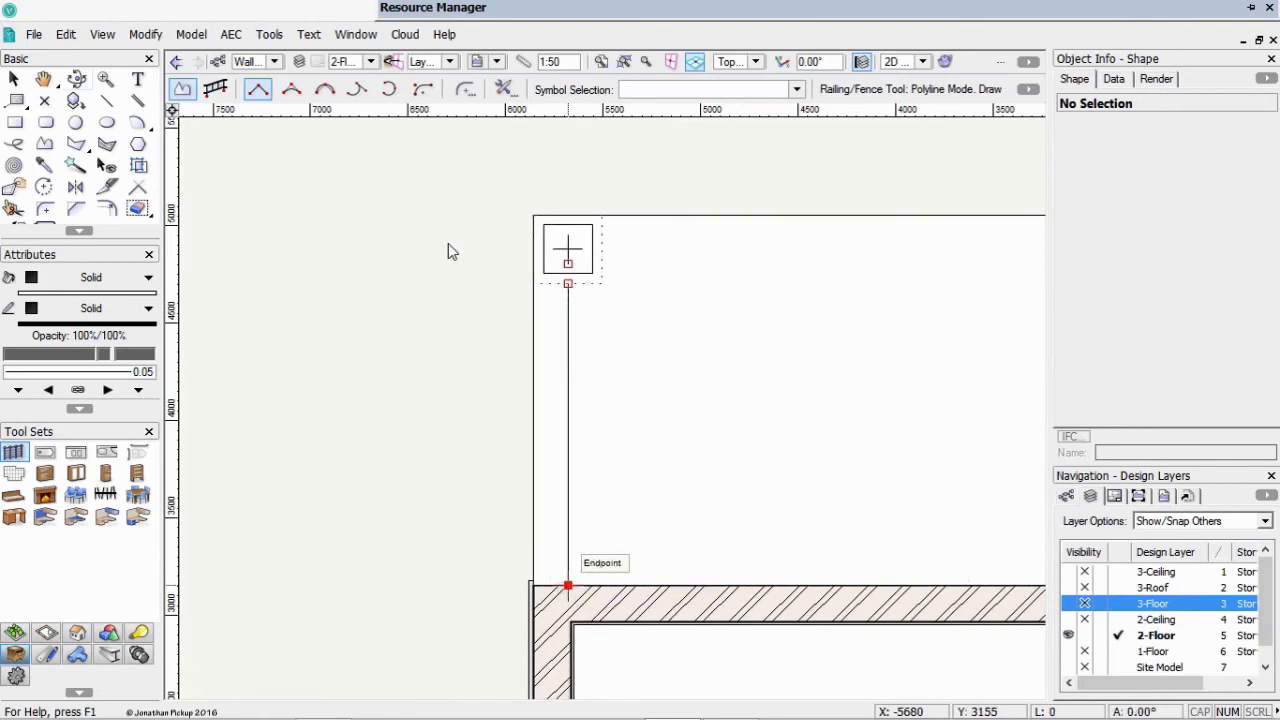
double_click(568, 585)
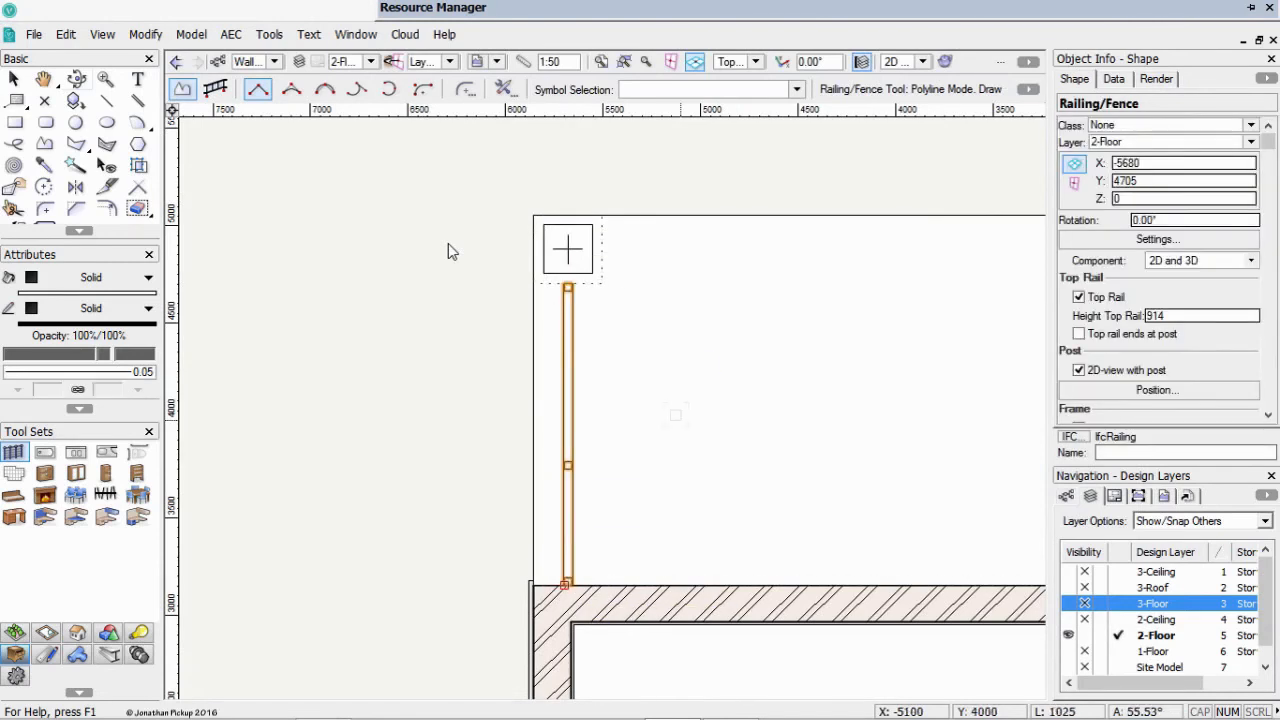
mouse_move(719, 303)
middle_down()
mouse_move(545, 321)
mouse_move(402, 376)
middle_up()
key(x)
key(x)
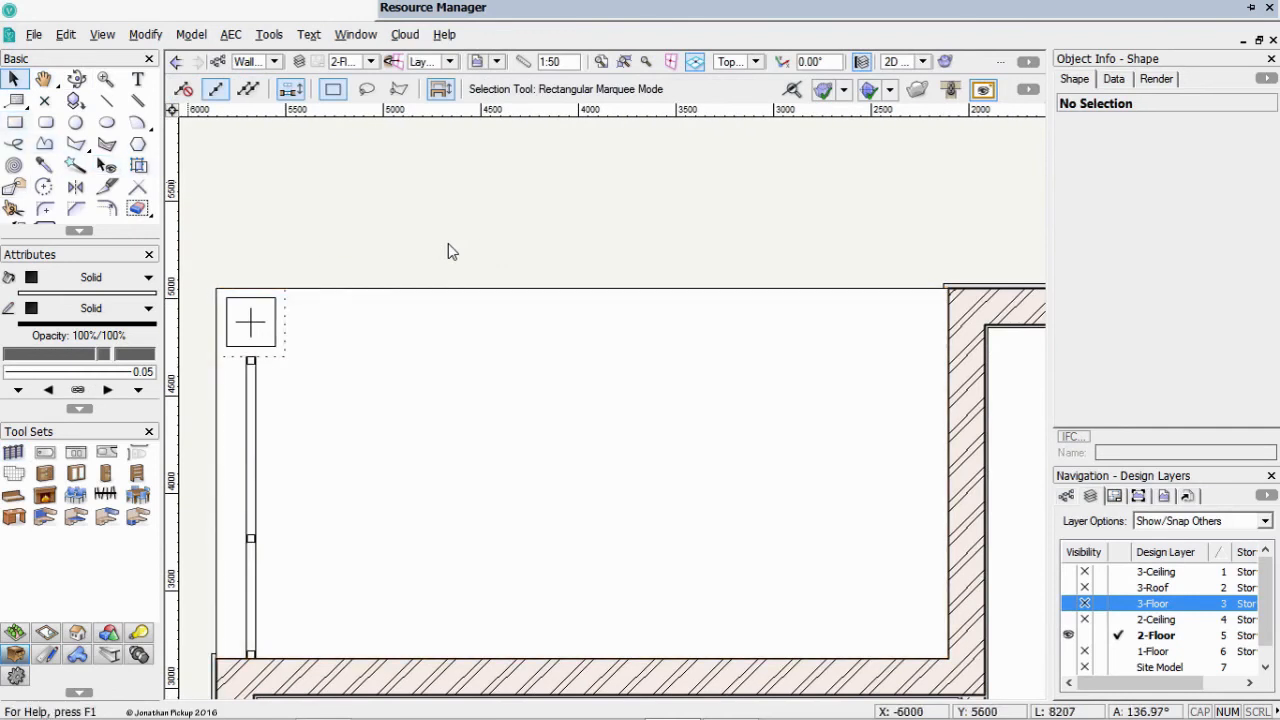
Draw two railings near the verandah's long outer edge, about 1200 mm from the house wall and about 1100 mm from the column base
click(14, 452)
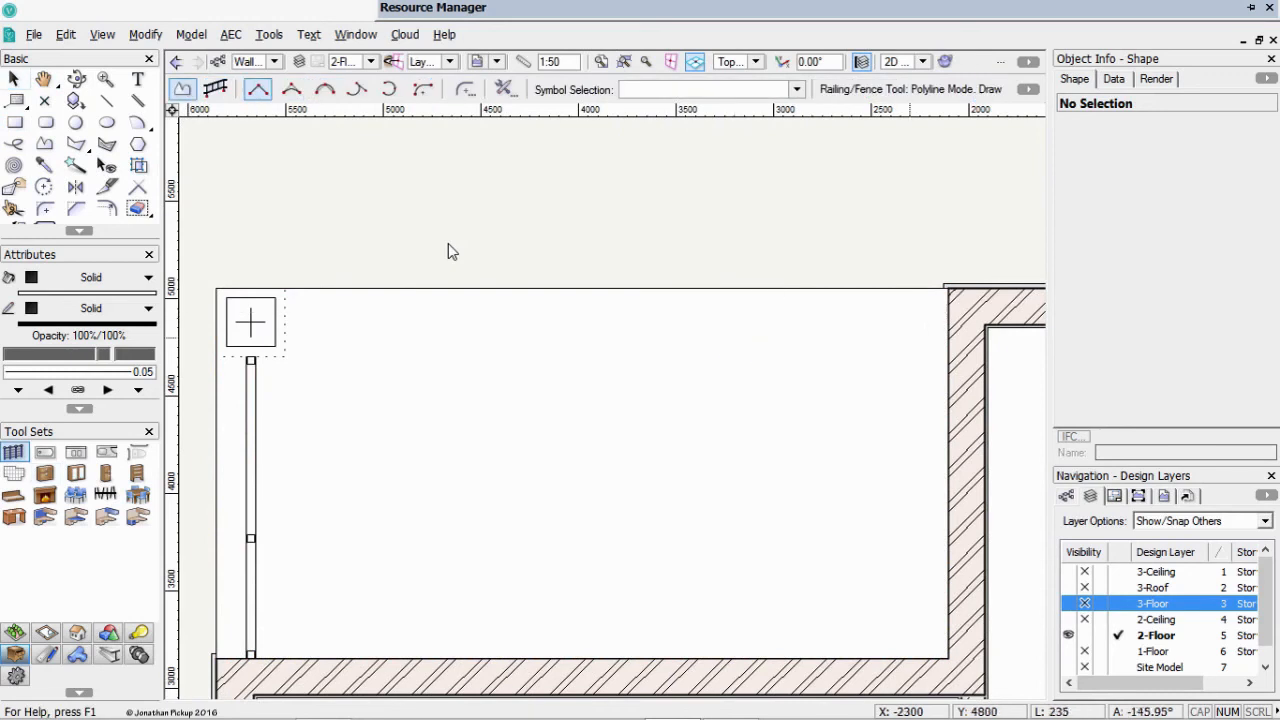
click(948, 307)
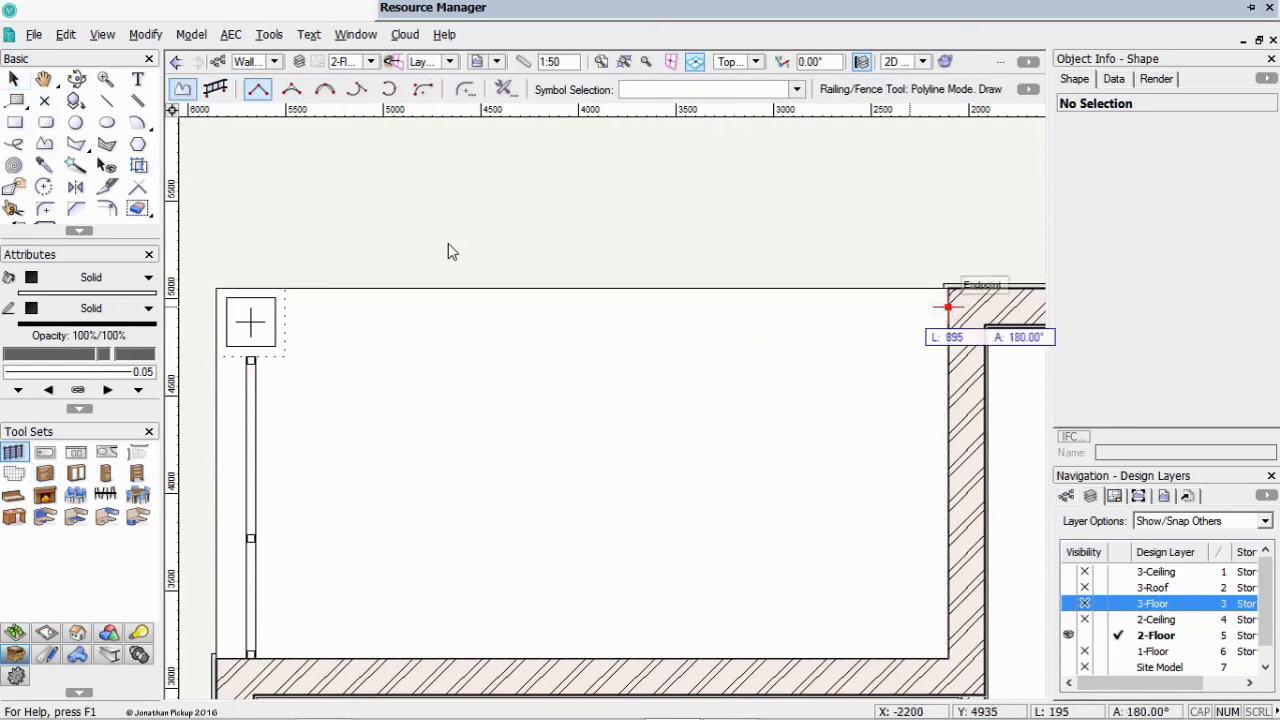
double_click(714, 307)
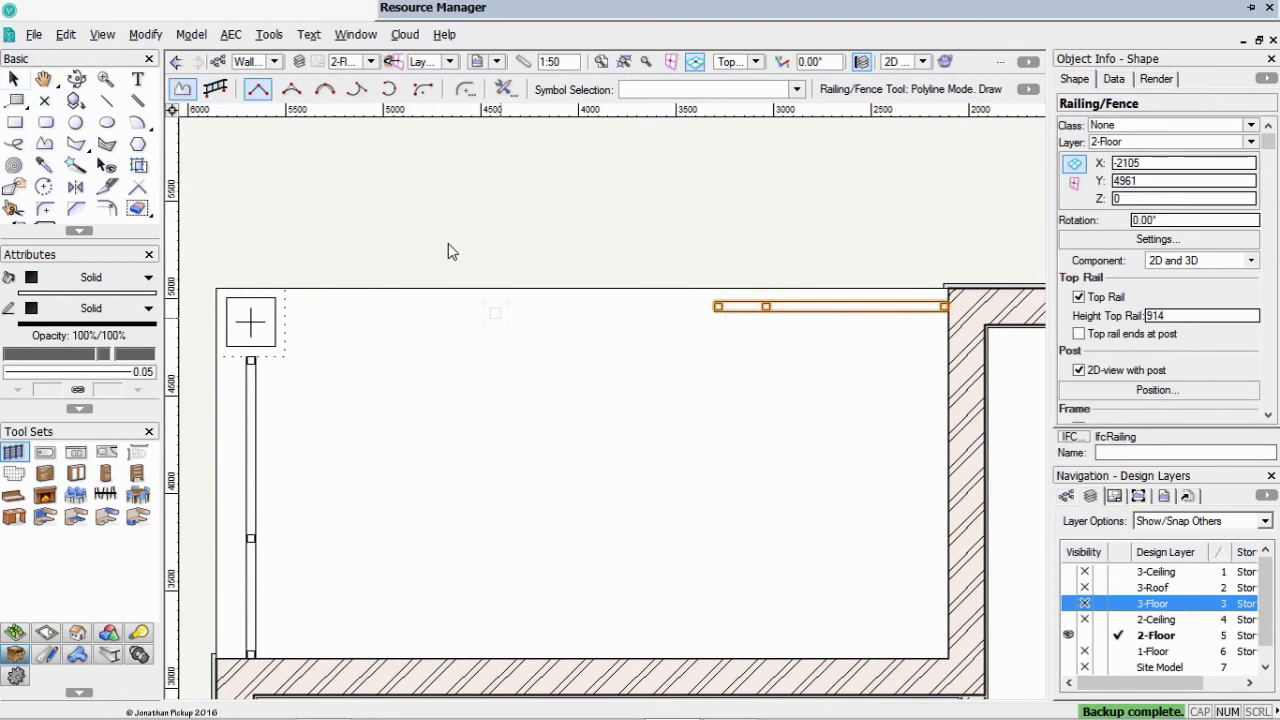
click(500, 318)
double_click(285, 318)
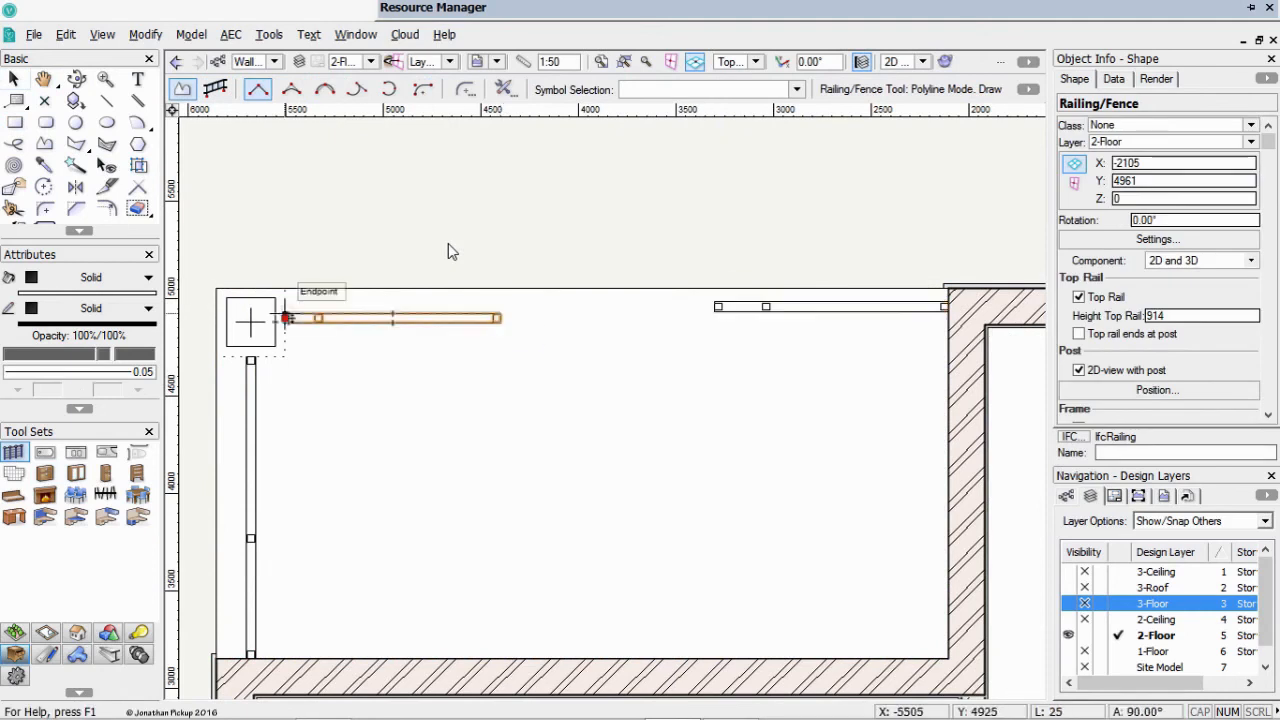
key(x)
Move the two short railings outward so their outer sides sit flush with the verandah slab's long edge
scroll(793, 273, up, 4)
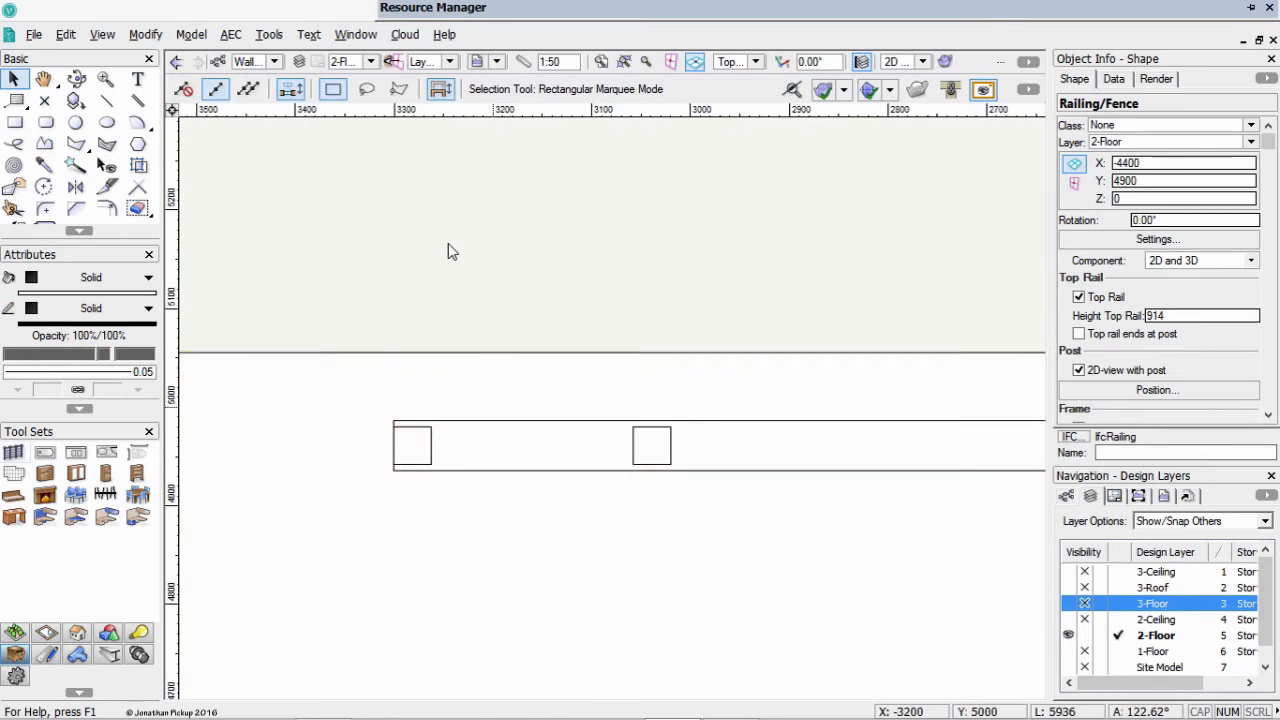
drag(394, 421, 394, 354)
scroll(394, 358, down, 4)
middle_drag(393, 360, 840, 352)
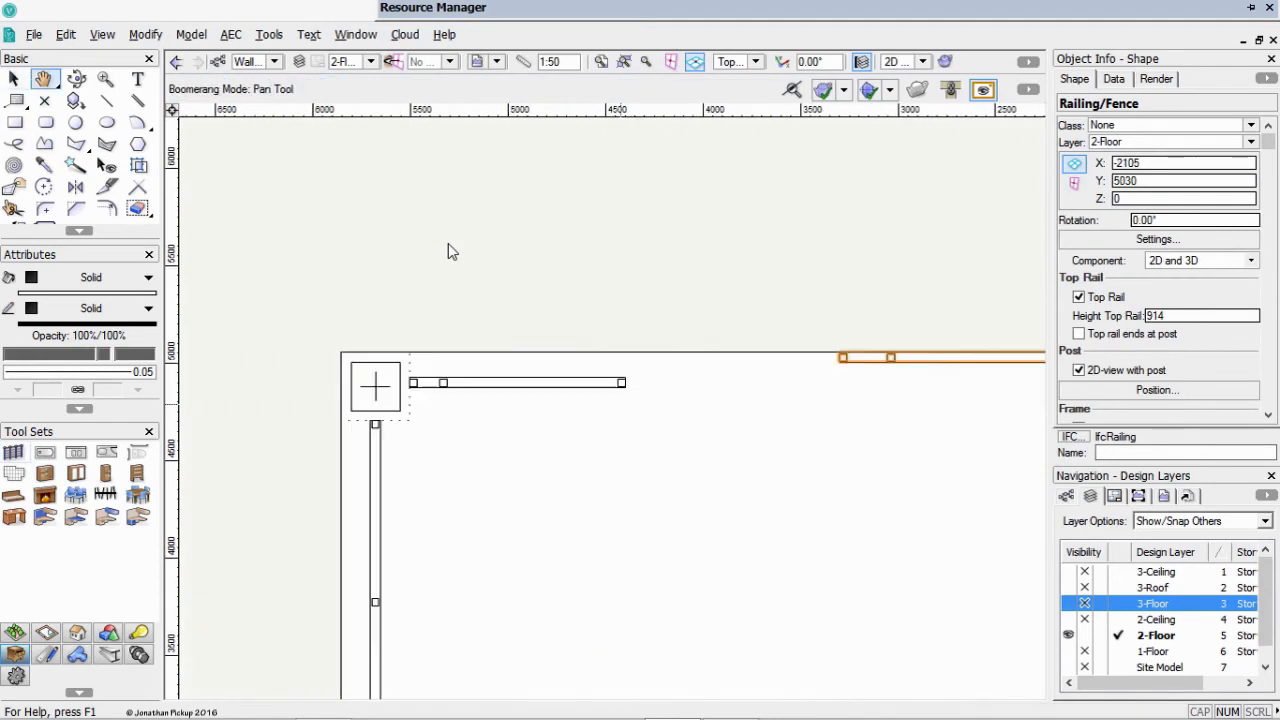
scroll(454, 367, up, 4)
drag(420, 425, 420, 345)
middle_drag(383, 337, 721, 307)
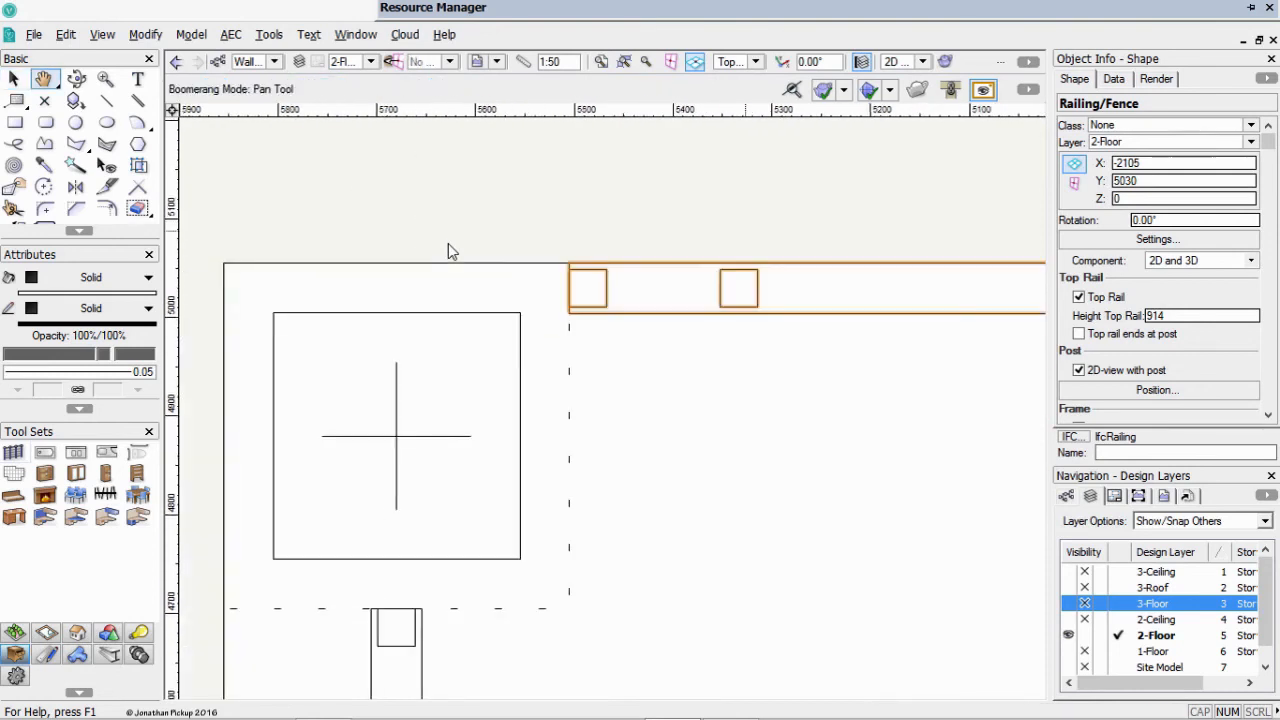
Move the railing between column and wall outward and align its outer side flush with the slab's short edge
middle_drag(468, 580, 566, 261)
click(476, 406)
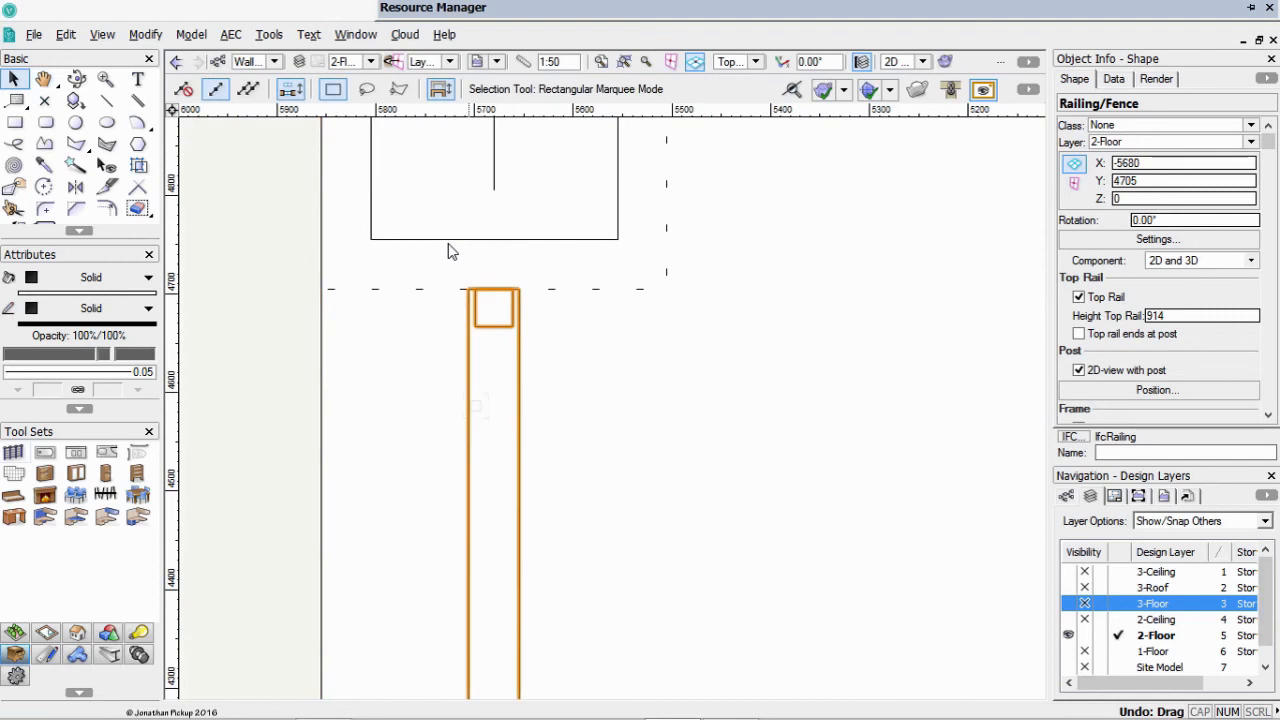
mouse_move(474, 392)
mouse_down()
mouse_move(364, 376)
mouse_move(321, 391)
mouse_up()
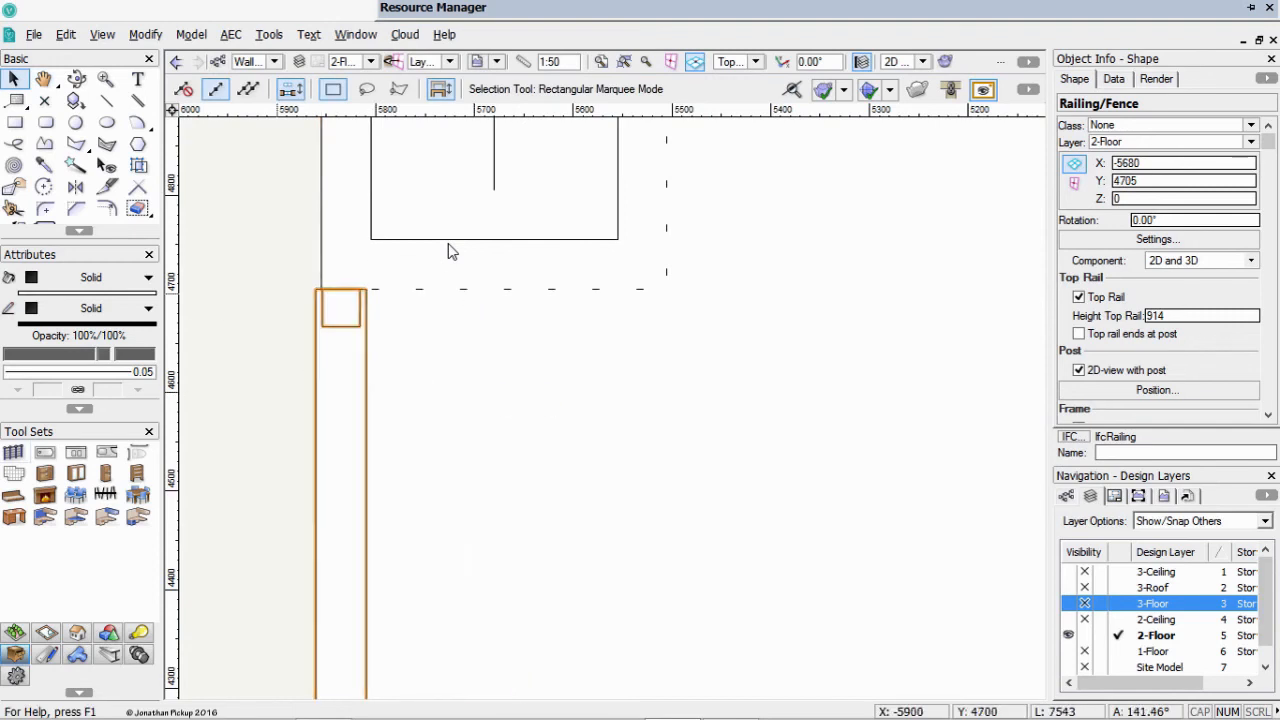
scroll(292, 289, up, 5)
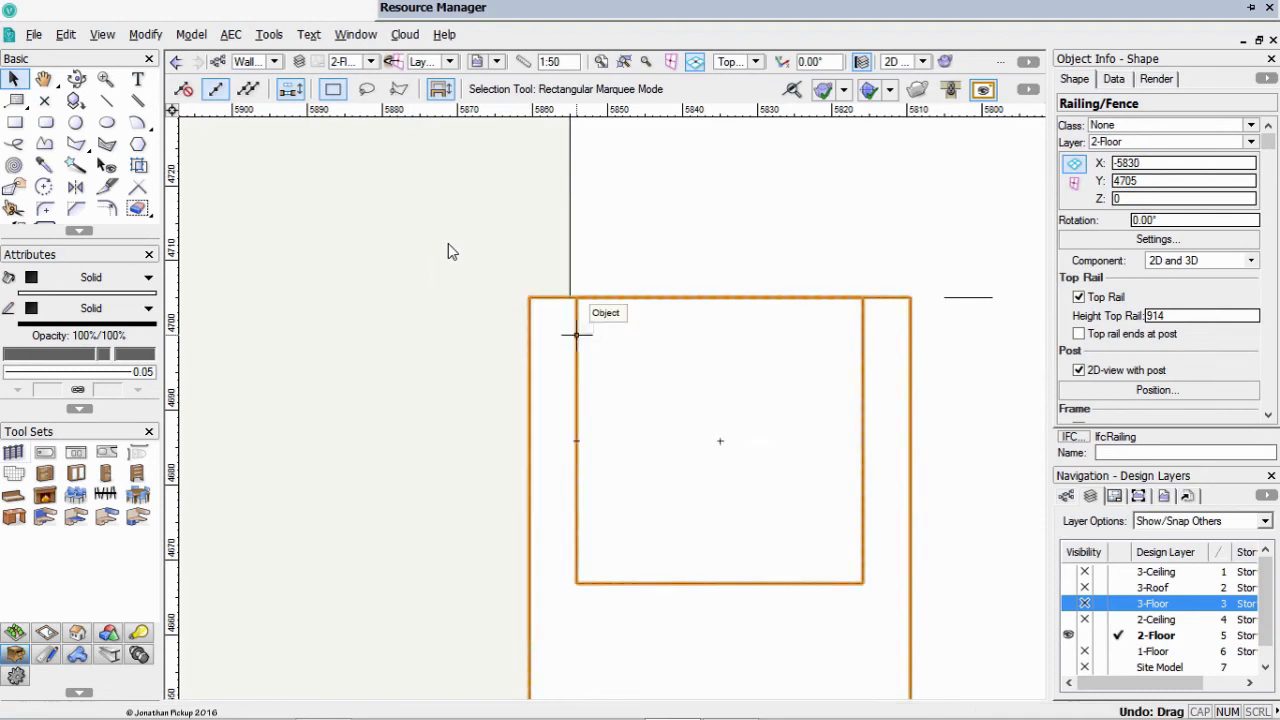
drag(529, 297, 529, 297)
scroll(529, 297, down, 6)
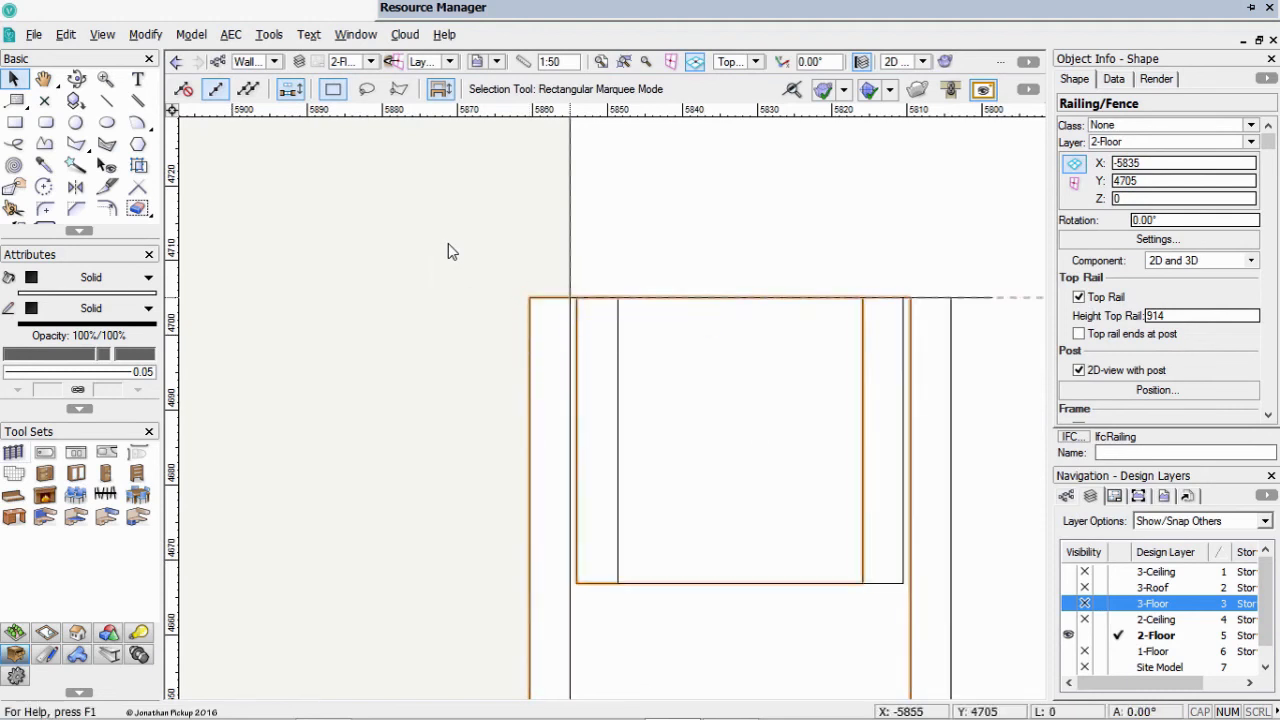
scroll(448, 251, down, 3)
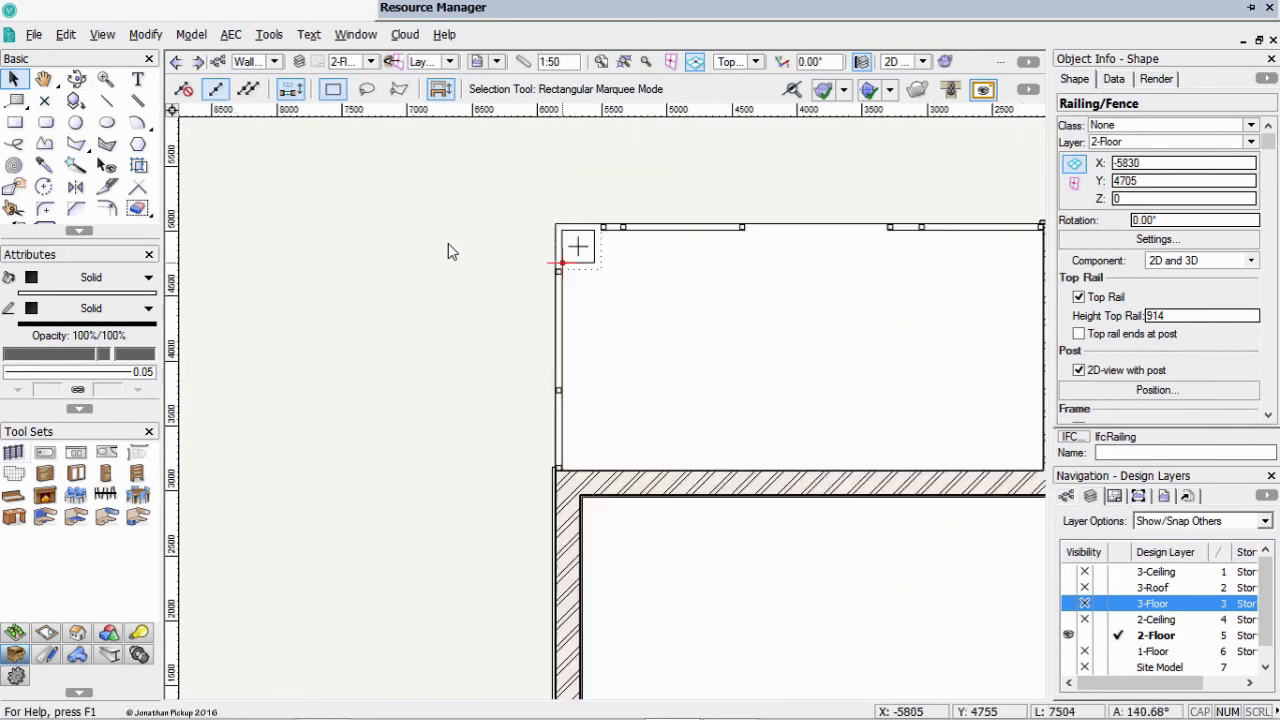
Select all three verandah railings in a 3D view and set their Z value to -50, then deselect them
ctrl+middle_drag(448, 251, 448, 251)
click(402, 442)
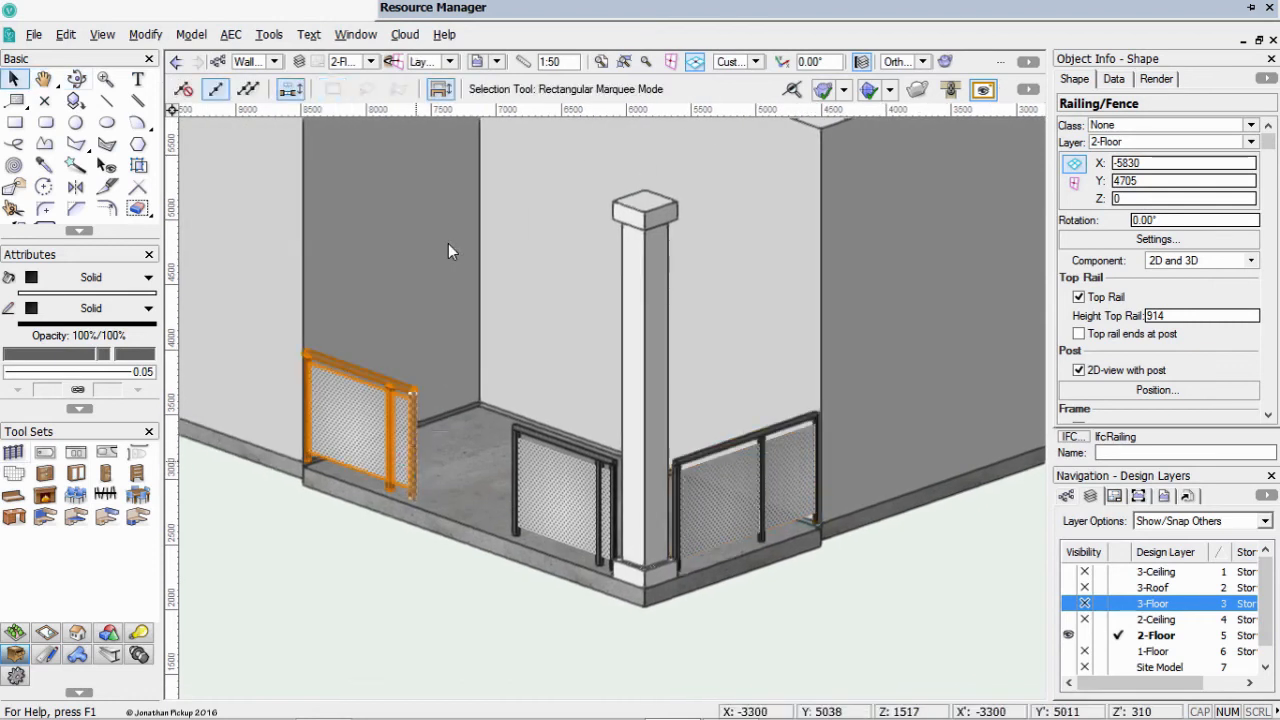
shift+click(560, 497)
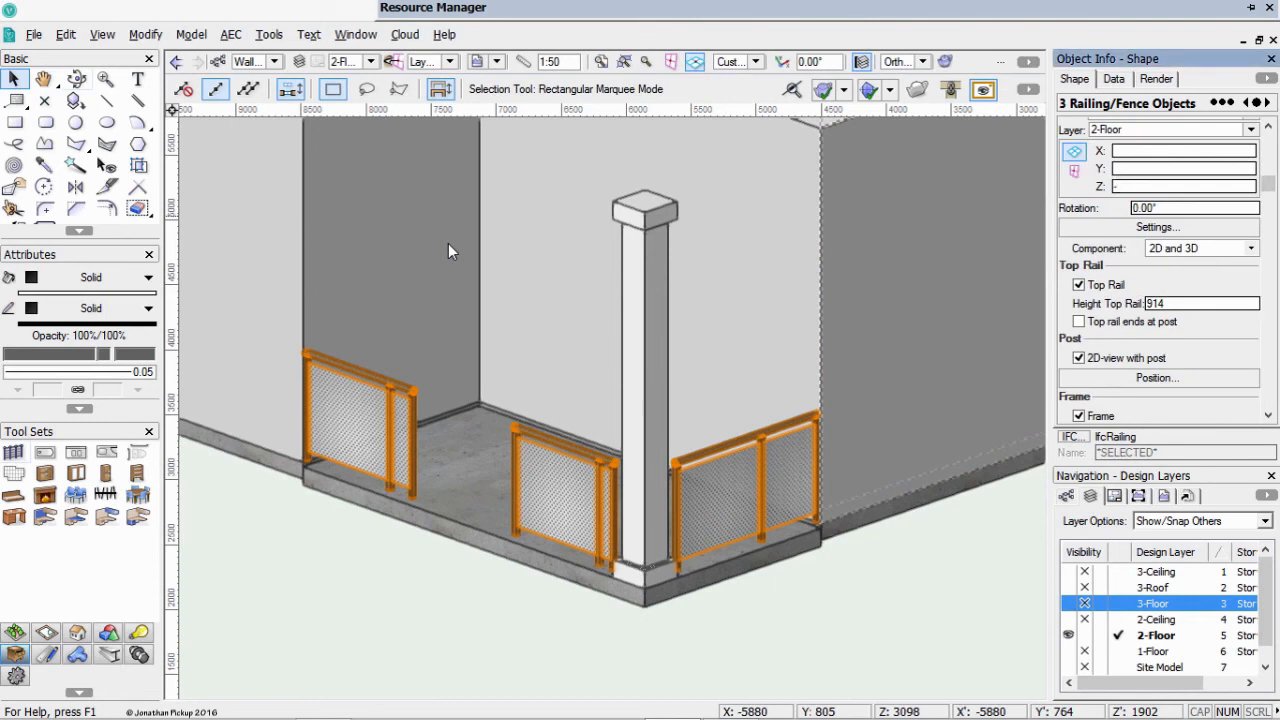
key(Return)
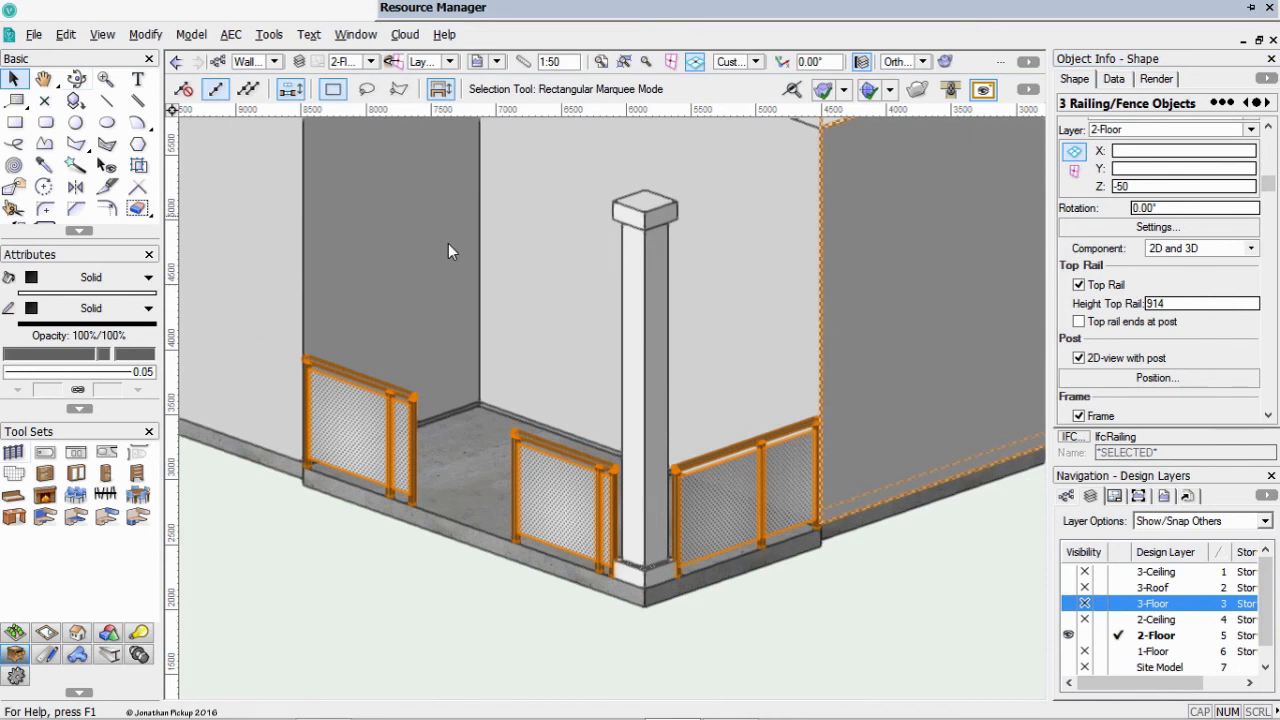
click(840, 600)
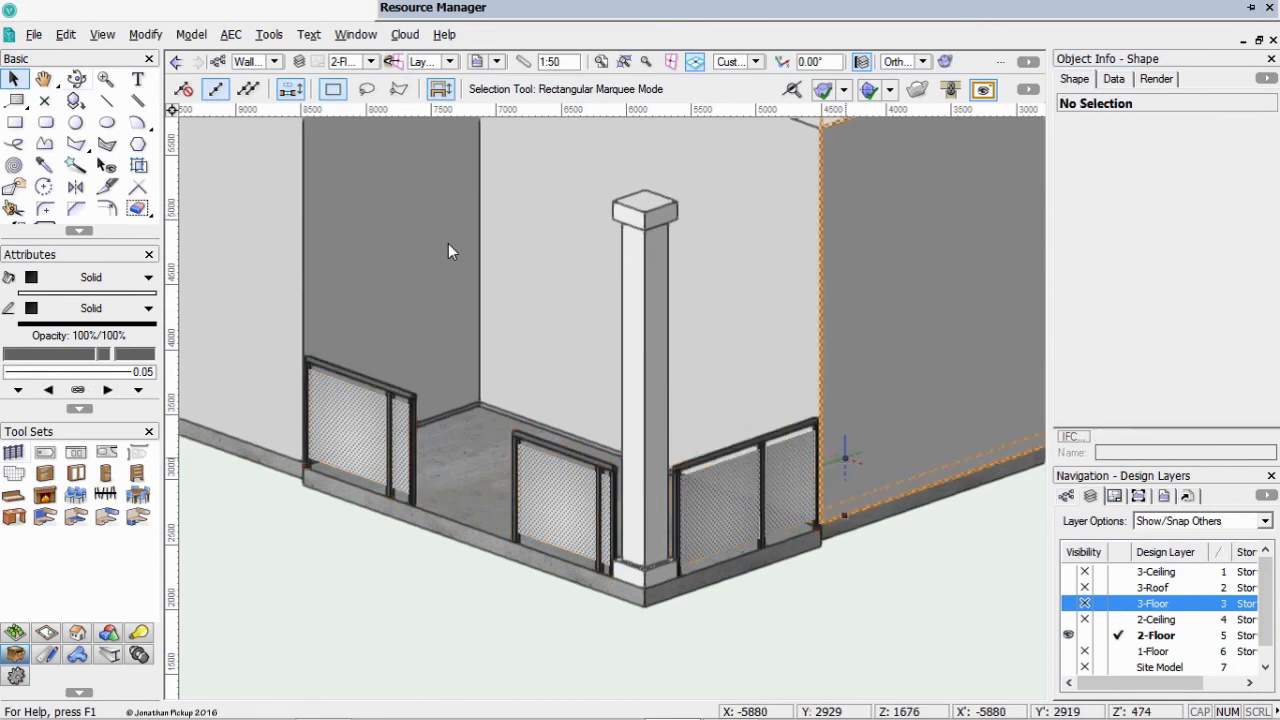
scroll(845, 458, down, 6)
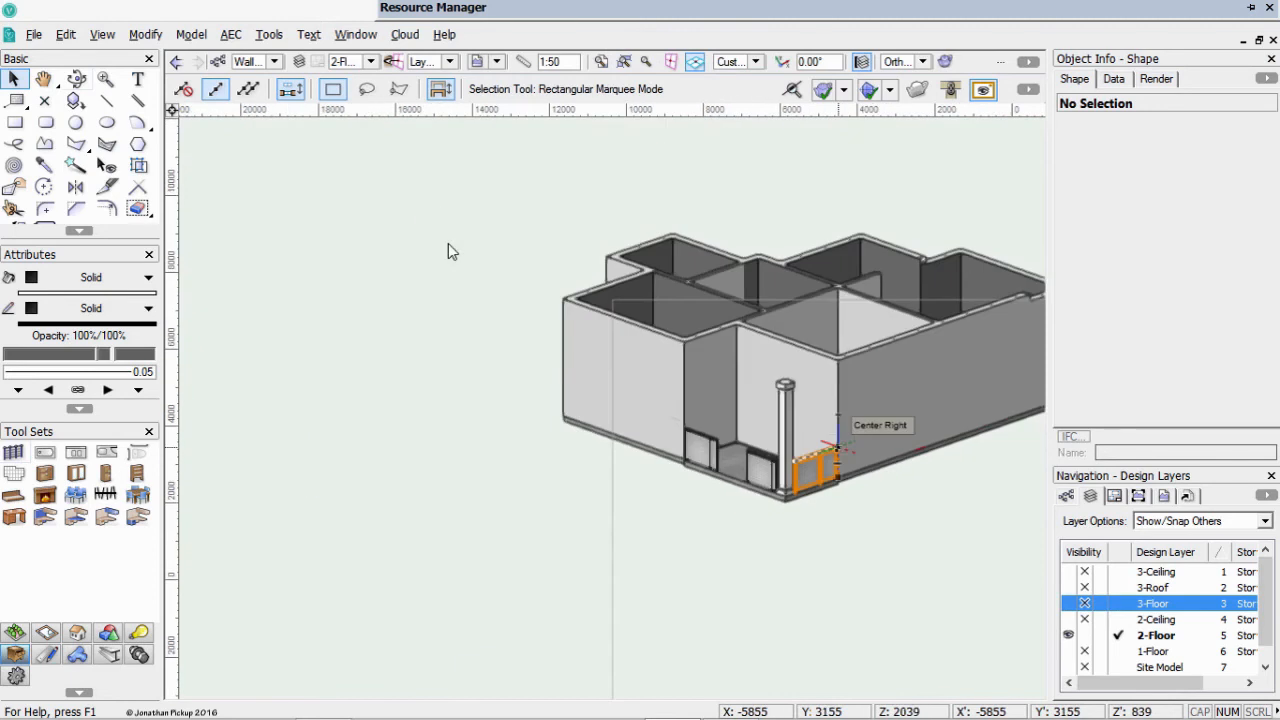
Make 3-Floor the active layer and view the building from its opposite side in 3D
key(ctrl+shift+Up)
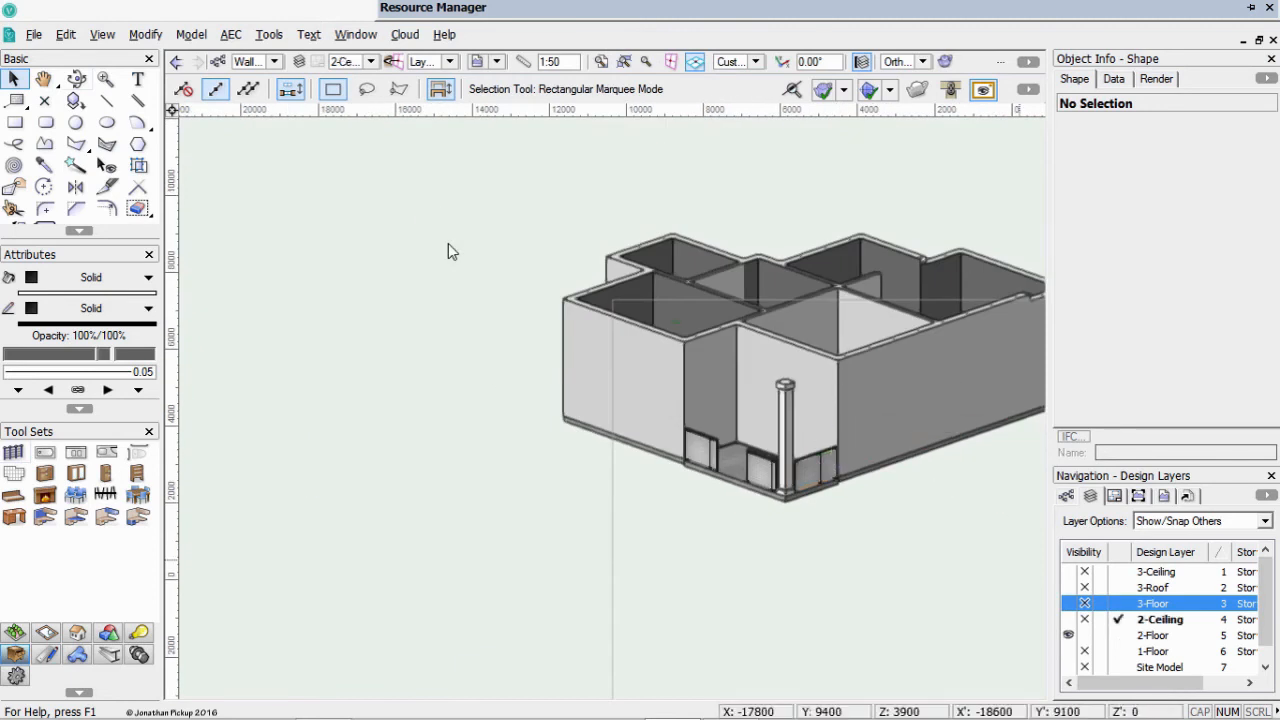
key(ctrl+shift+Up)
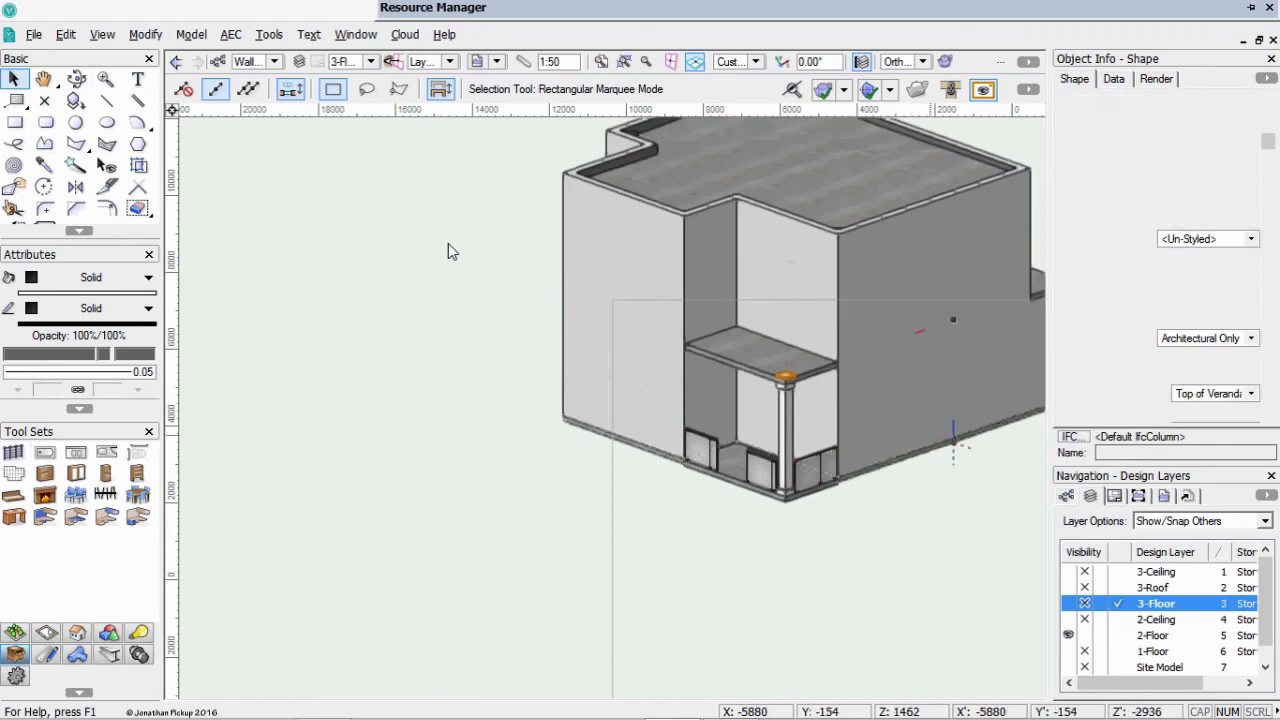
middle_drag(860, 286, 572, 408)
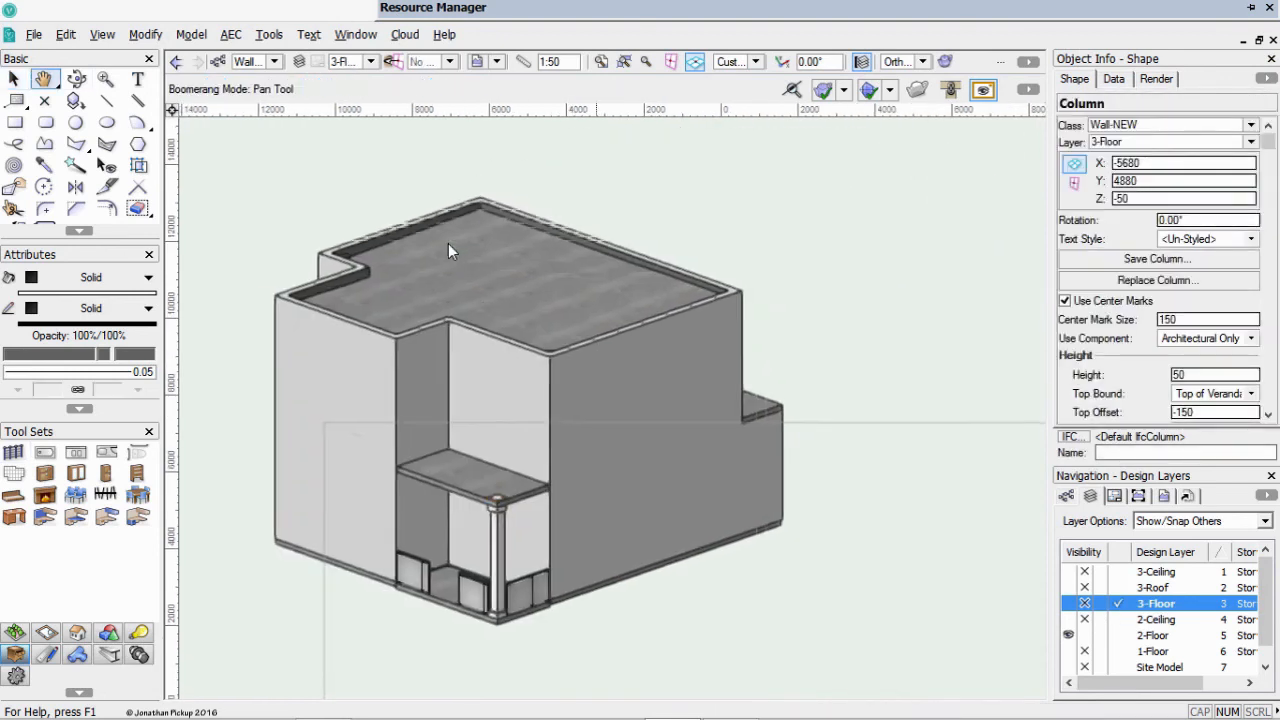
middle_drag(449, 251, 449, 251)
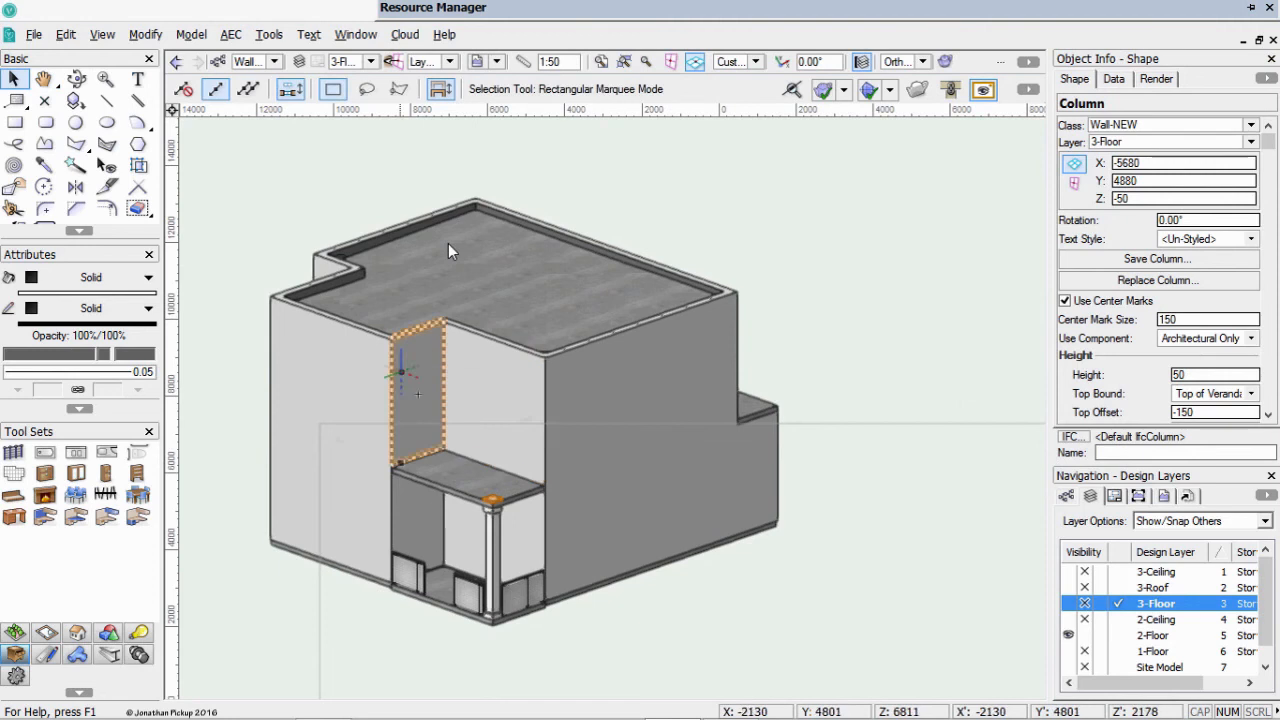
click(77, 79)
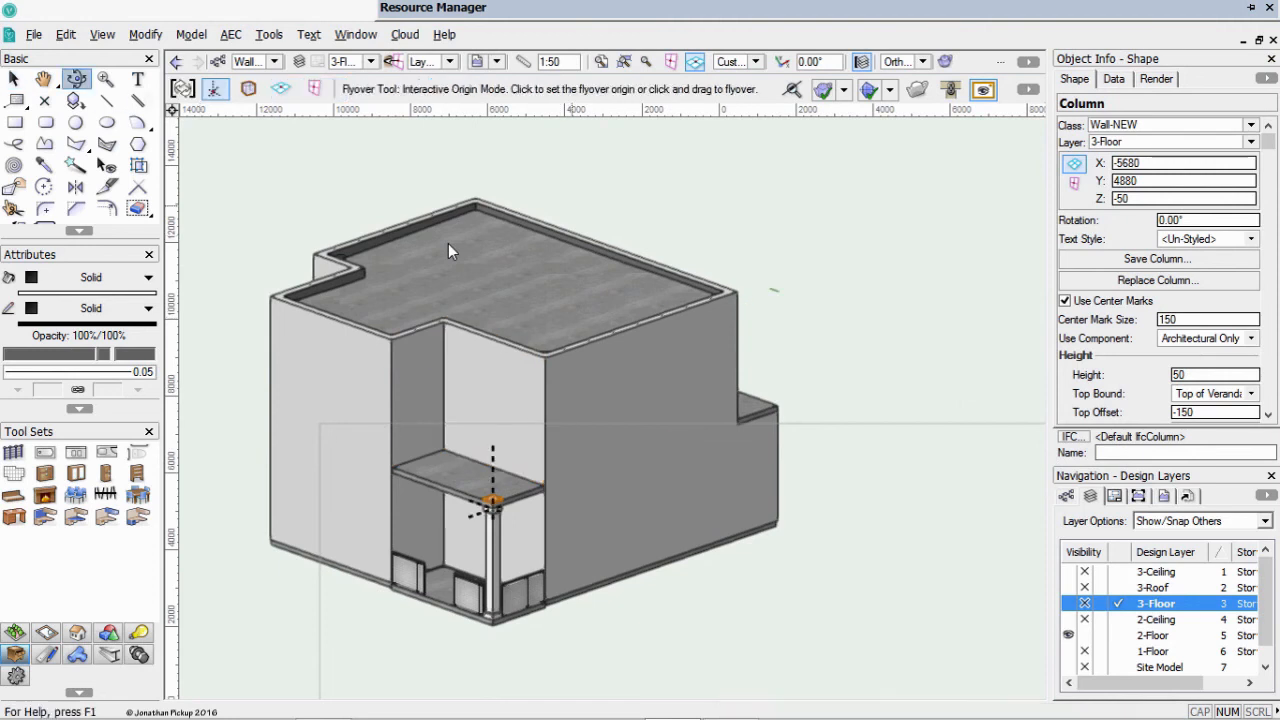
drag(449, 251, 449, 251)
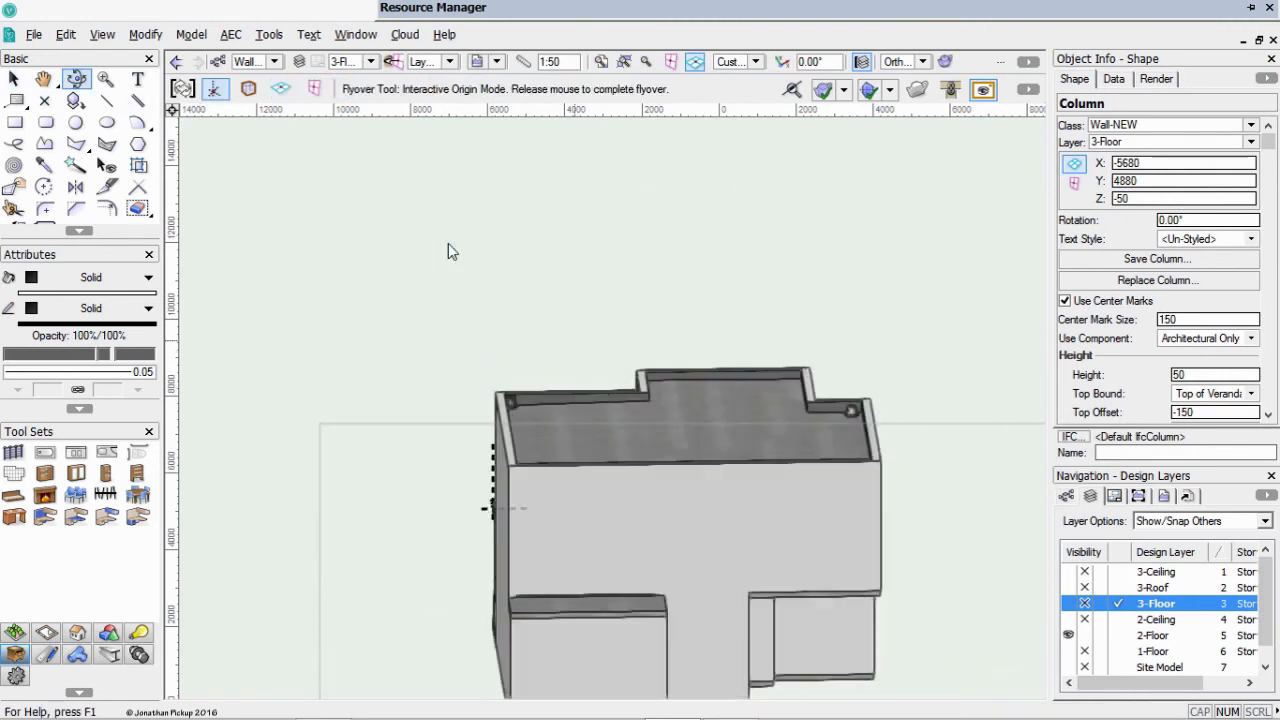
middle_drag(449, 251, 449, 251)
In Top/Plan view, select the verandah slab outside the long house wall and make the Roof-Main class invisible
key(ctrl+5)
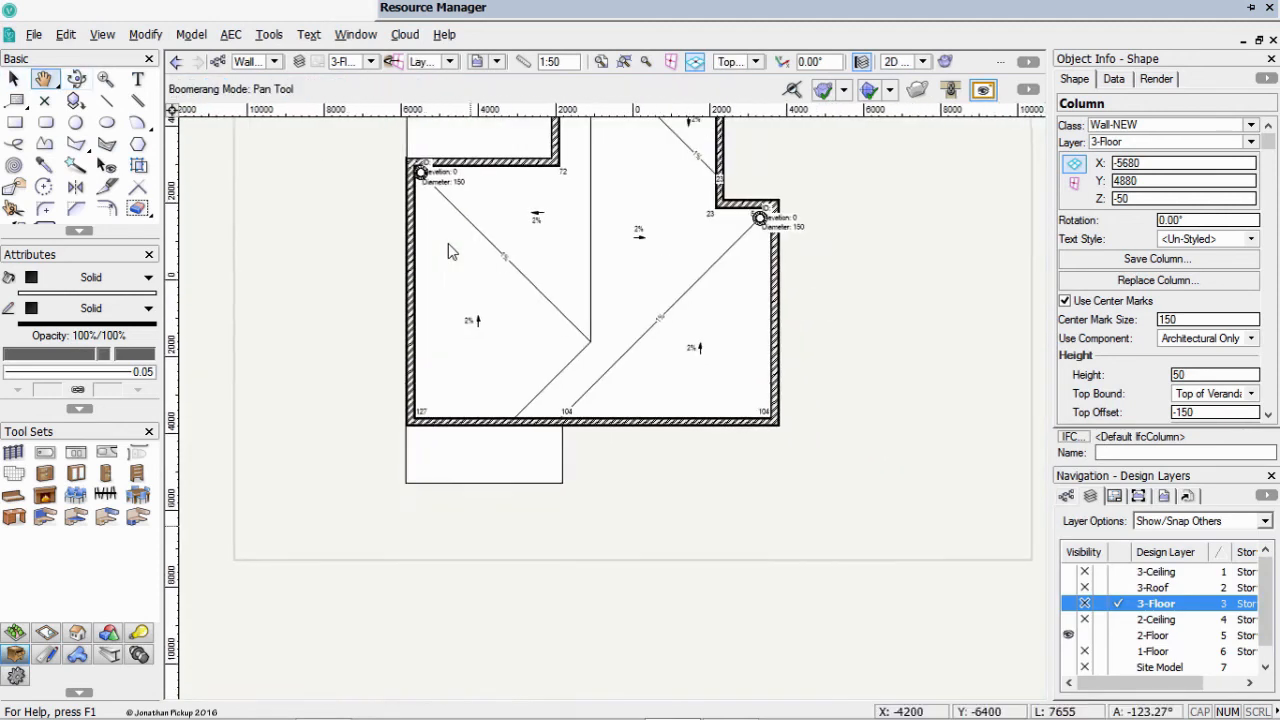
middle_drag(472, 525, 474, 486)
click(522, 434)
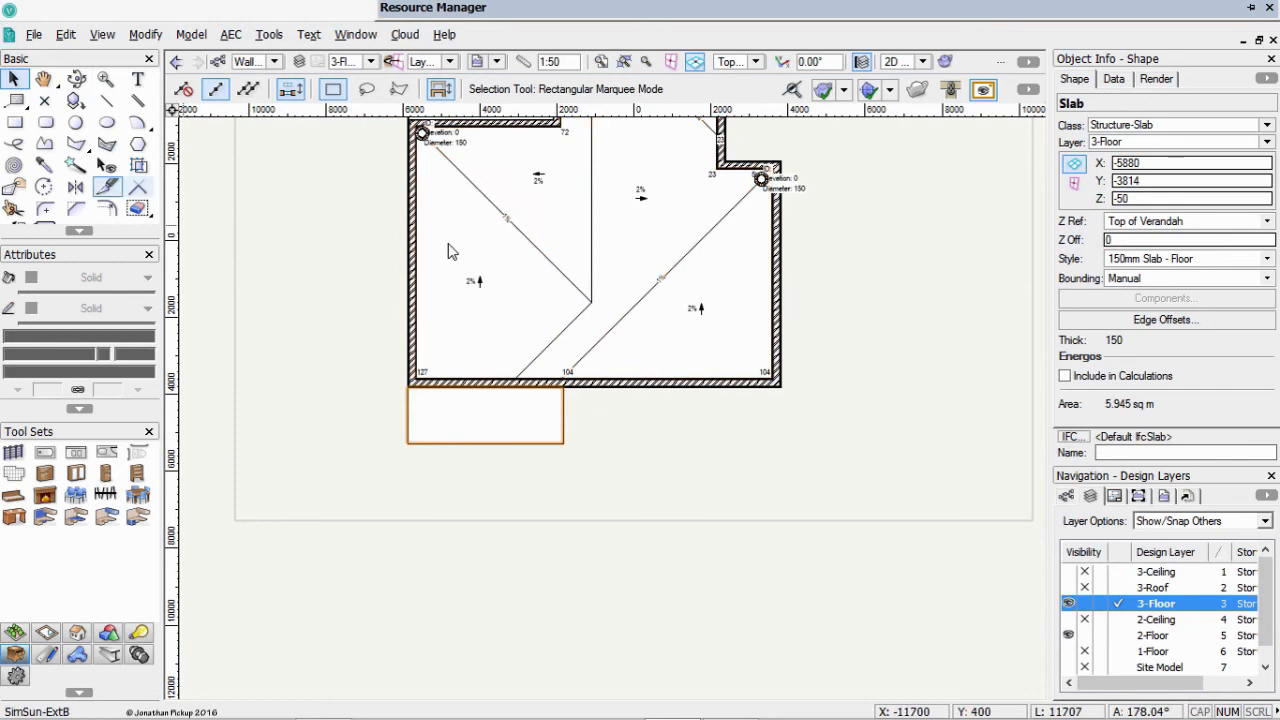
click(107, 165)
click(529, 240)
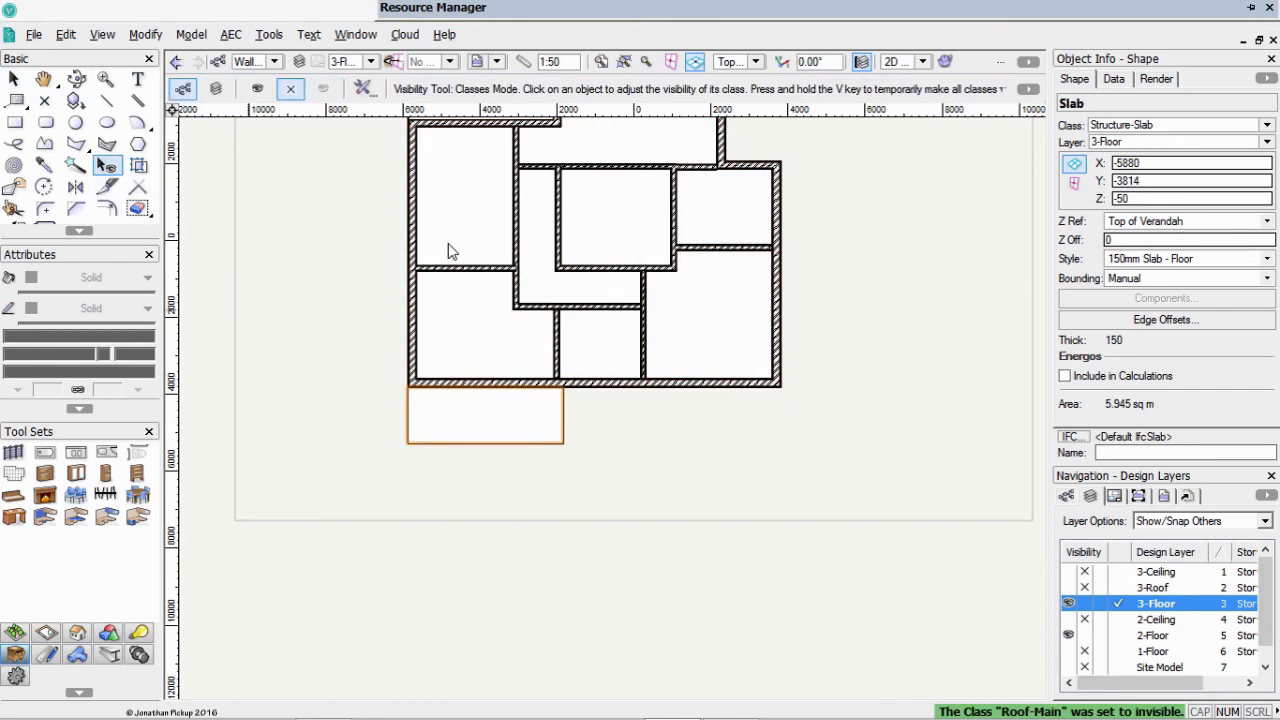
click(14, 79)
Reshape the selected verandah slab by moving its short edge parallel, out to the far face of the next interior wall
scroll(649, 408, up, 1)
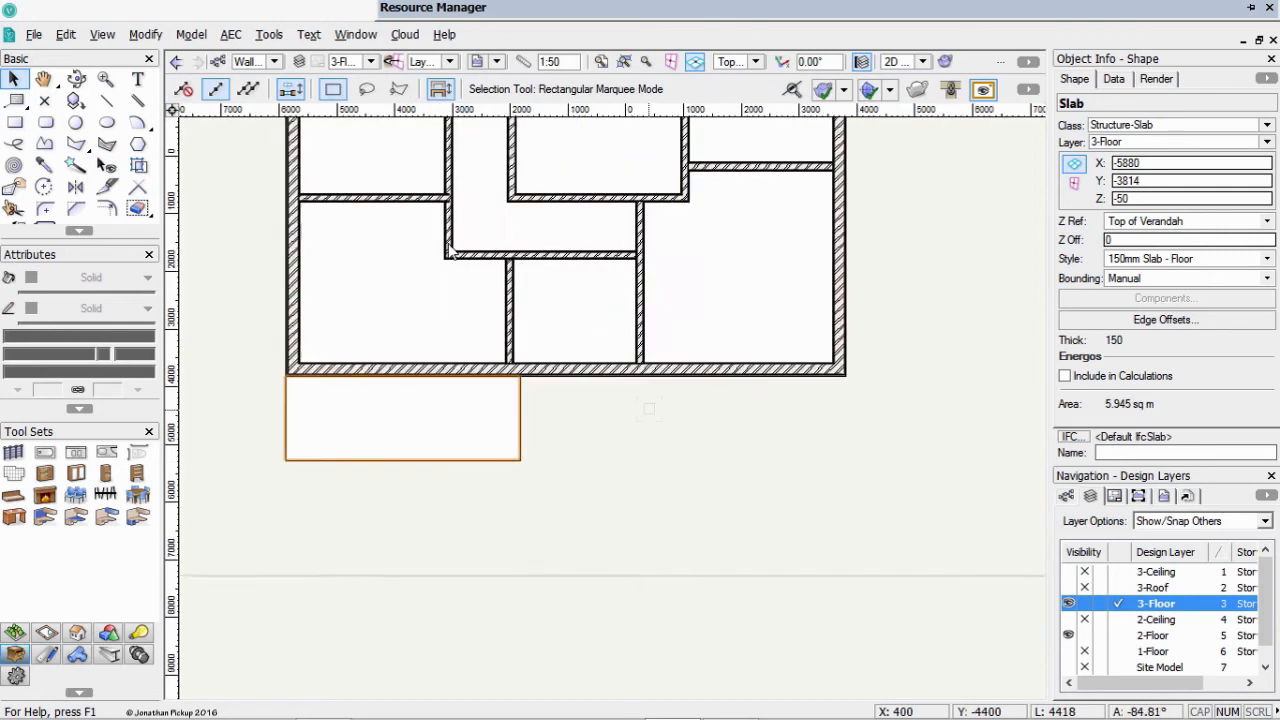
scroll(648, 408, up, 1)
key(b)
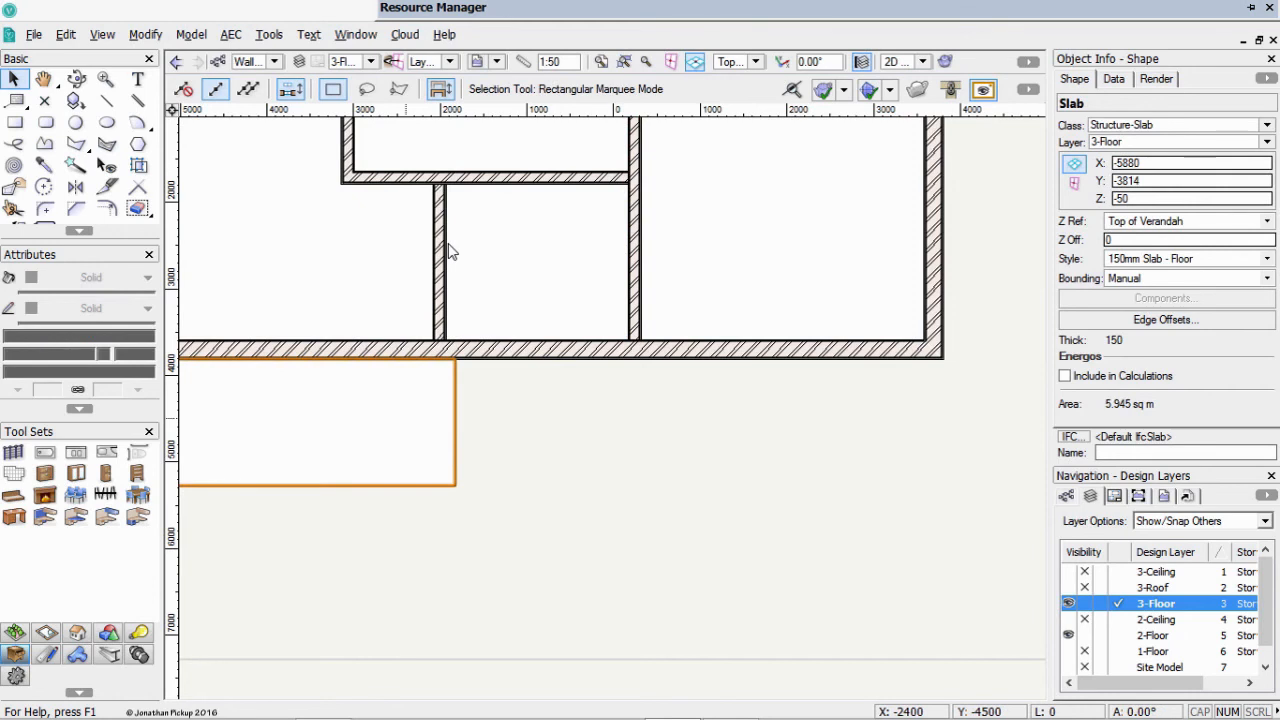
double_click(449, 251)
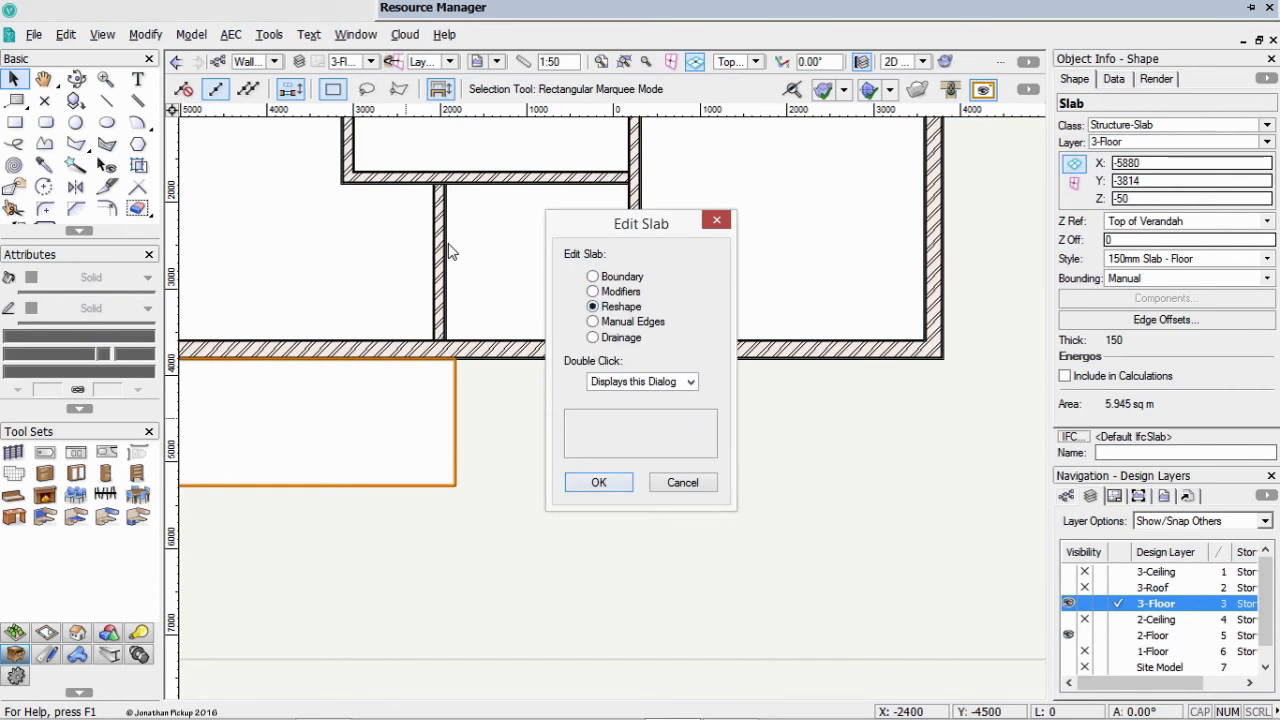
key(Return)
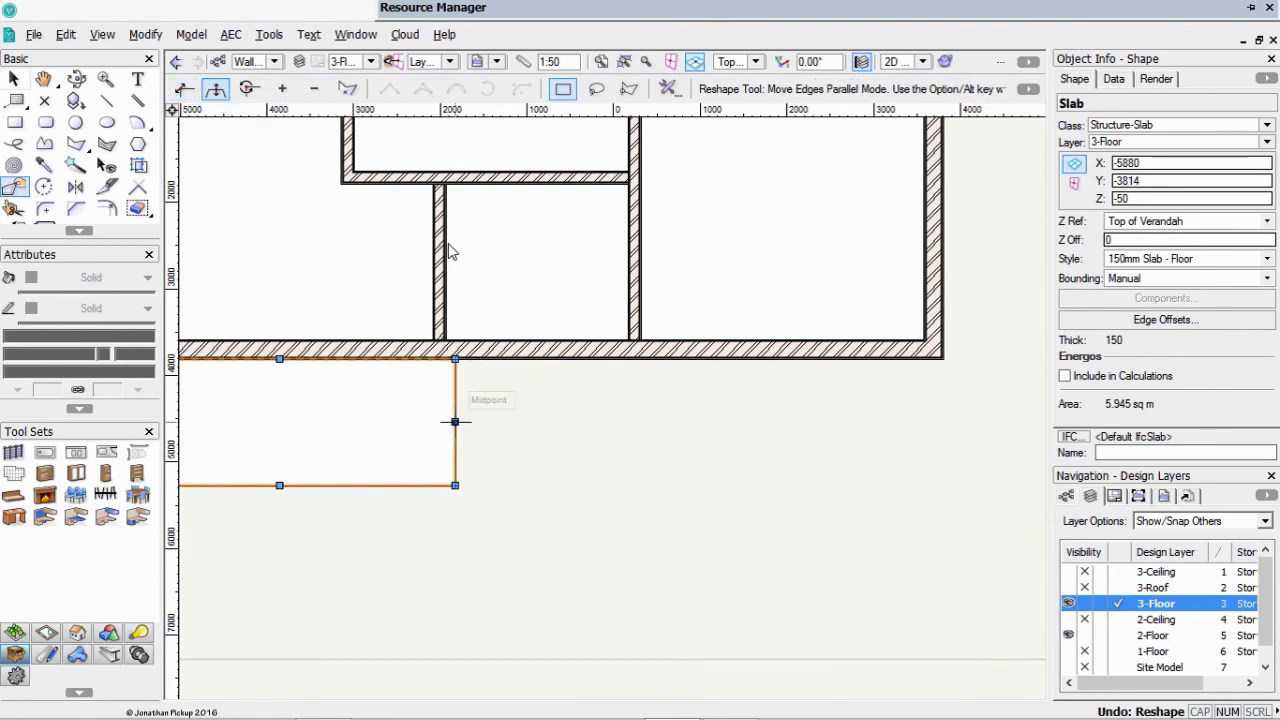
drag(455, 421, 640, 340)
Examine the extended slab and the verandah with column and railings in 3D, and clear the selection
scroll(641, 444, down, 3)
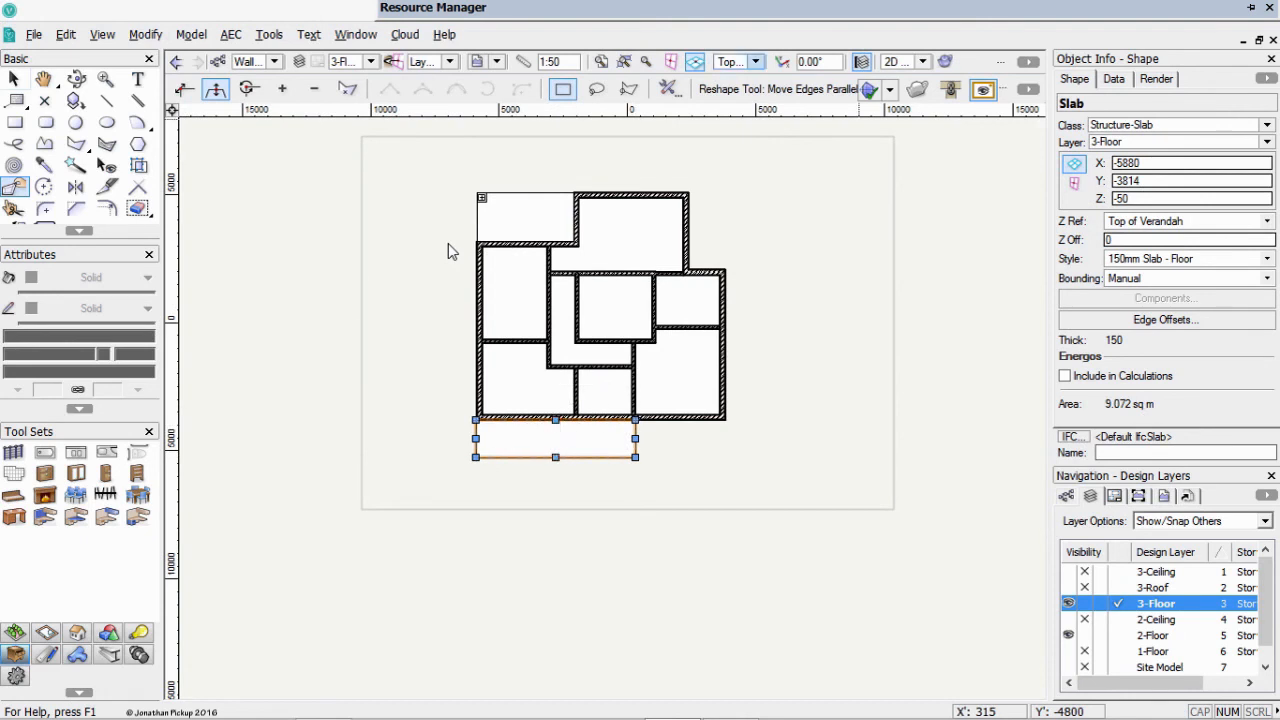
click(755, 62)
click(779, 226)
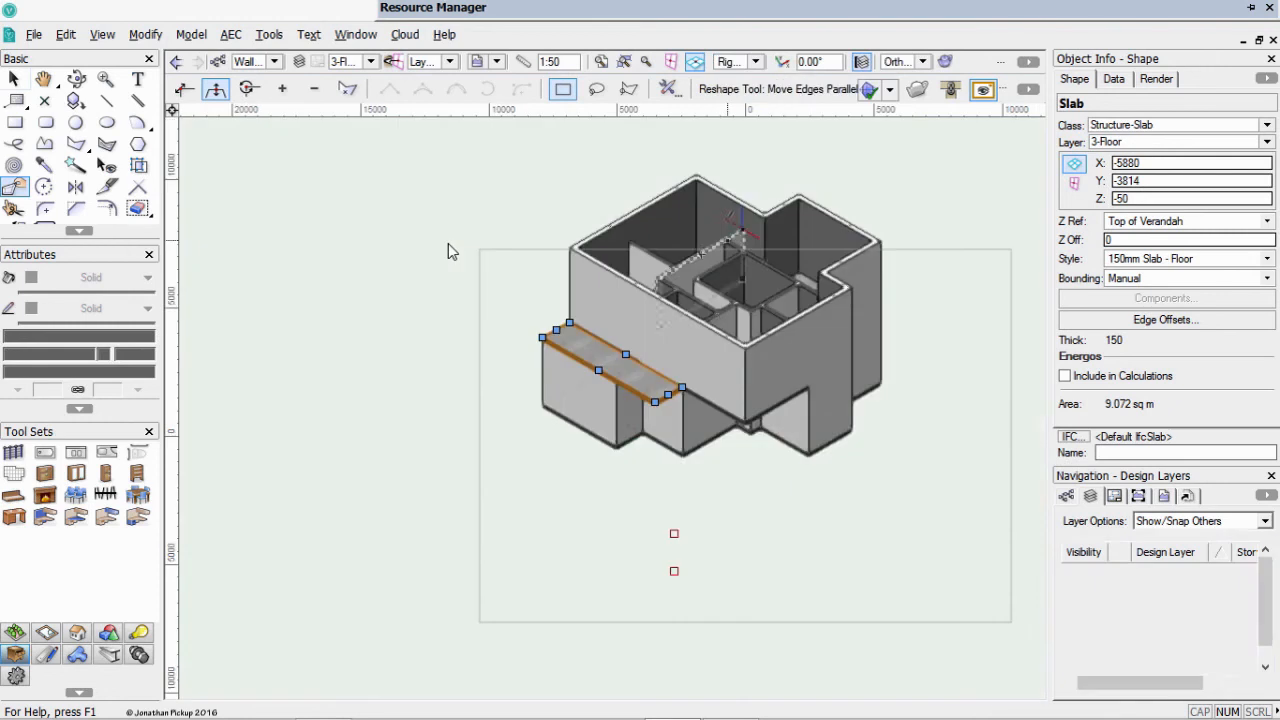
key(ctrl+6)
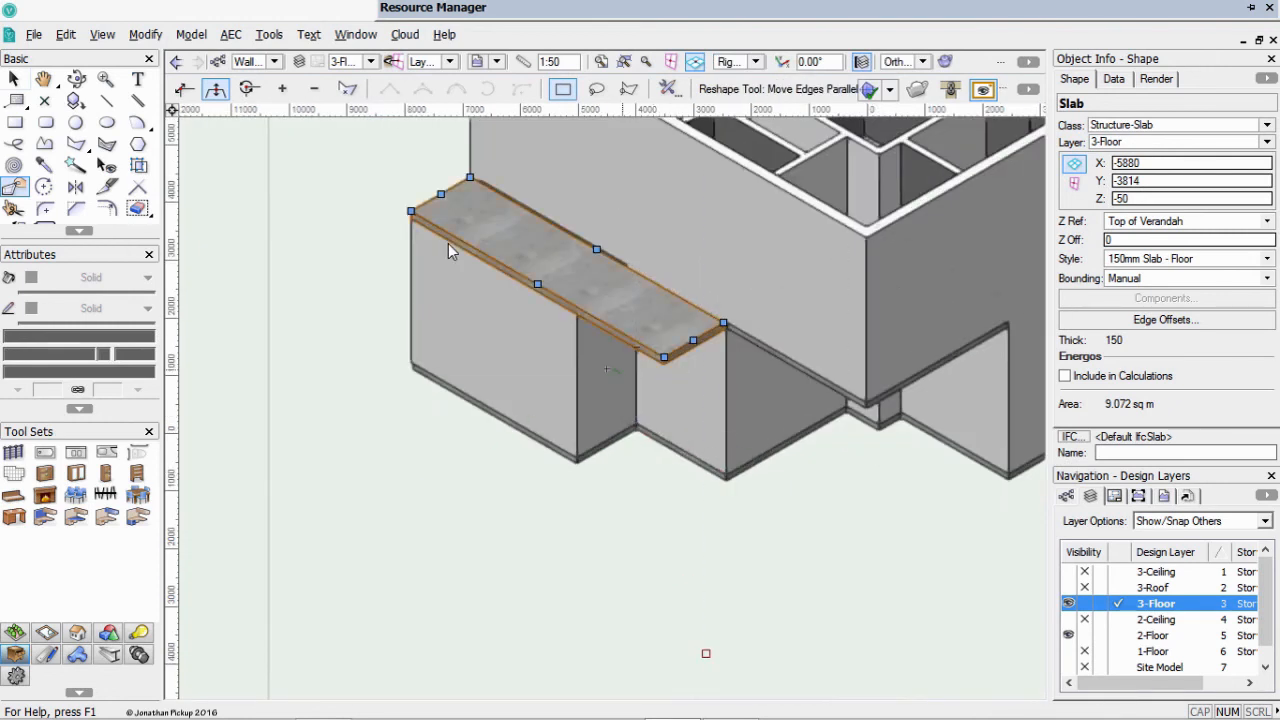
middle_drag(449, 245, 508, 358)
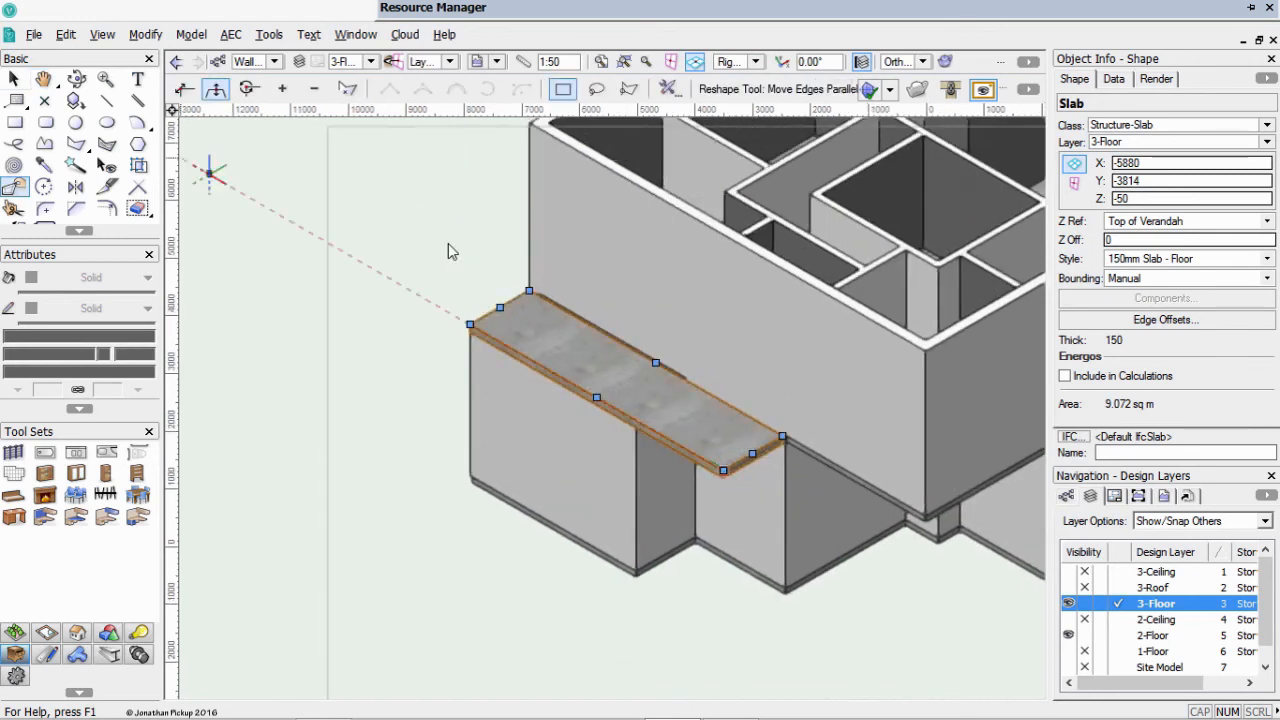
scroll(450, 251, down, 3)
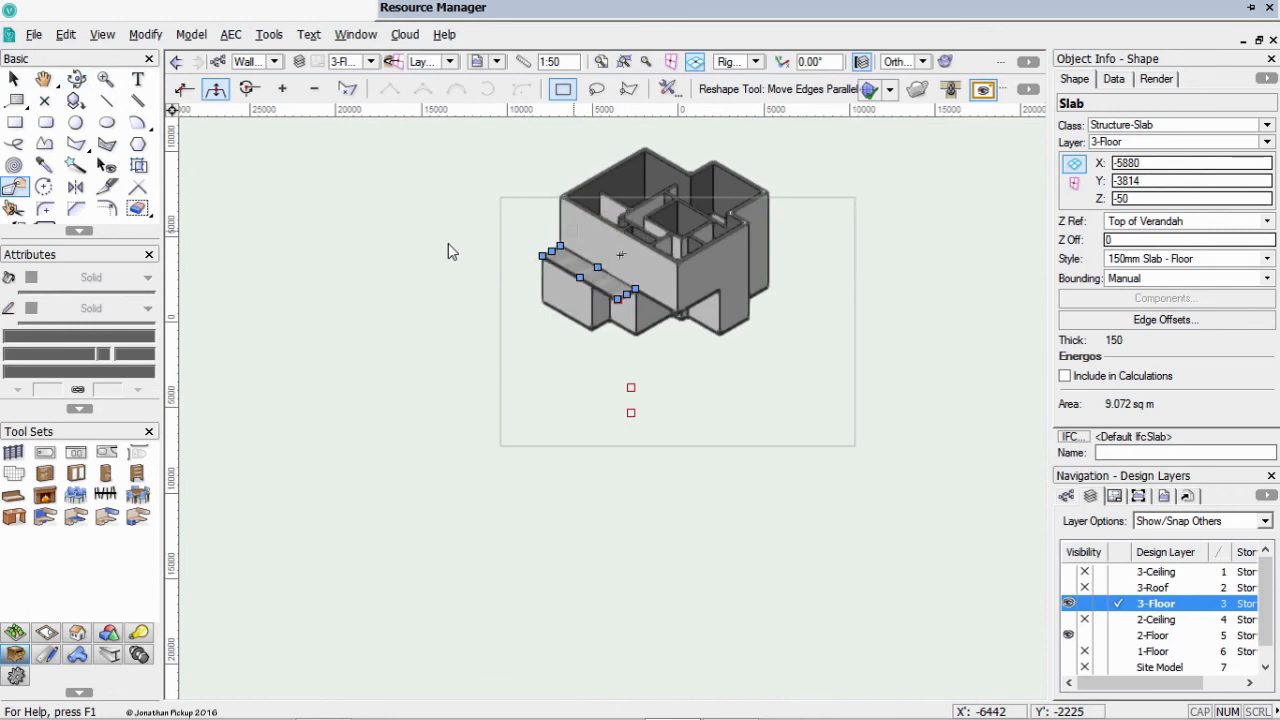
middle_drag(600, 272, 701, 286)
scroll(692, 226, up, 5)
scroll(693, 239, down, 2)
key(x)
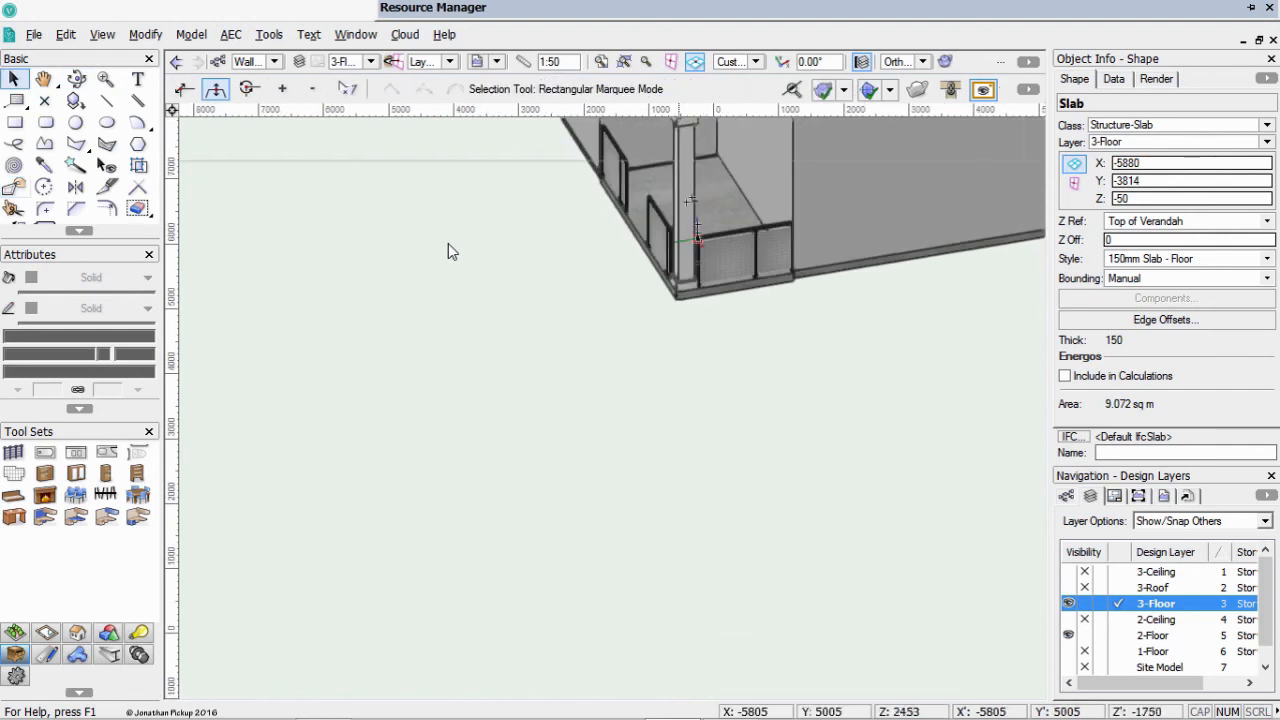
key(x)
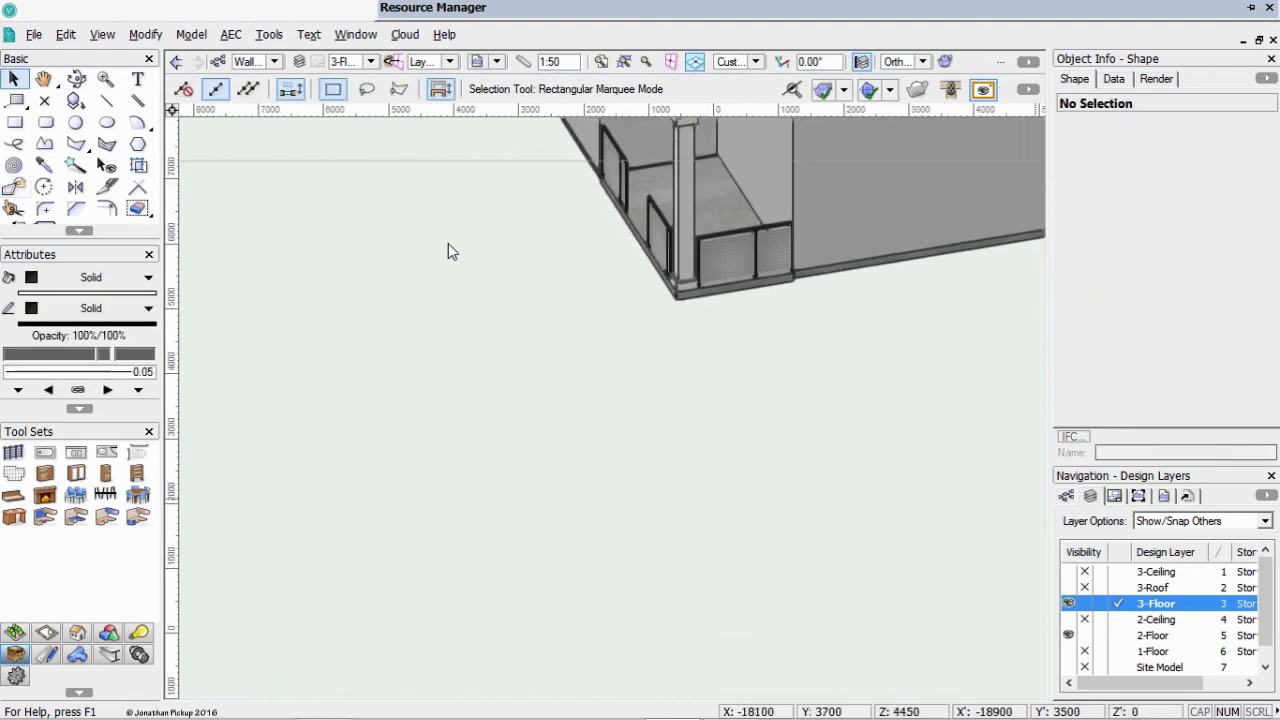
Make 2-Floor the active layer, select the verandah column and save it as a symbol named "150 column"
click(1153, 652)
click(1153, 636)
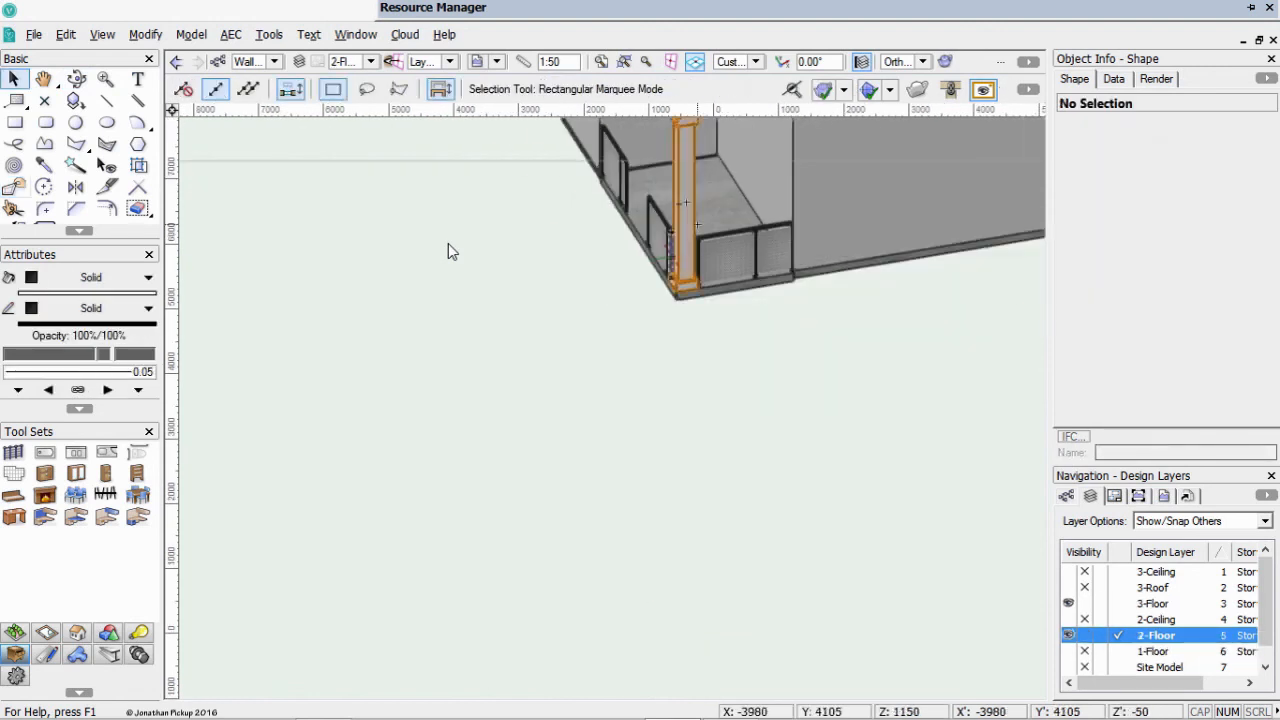
click(679, 169)
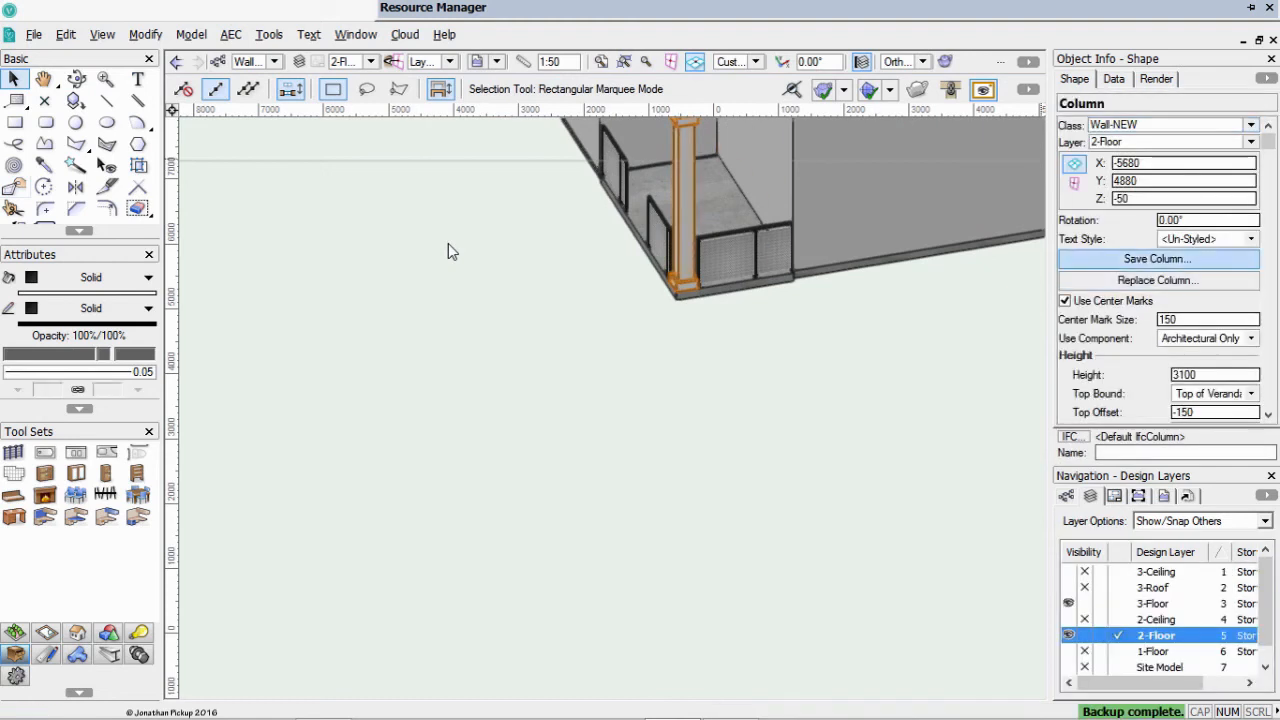
click(1157, 259)
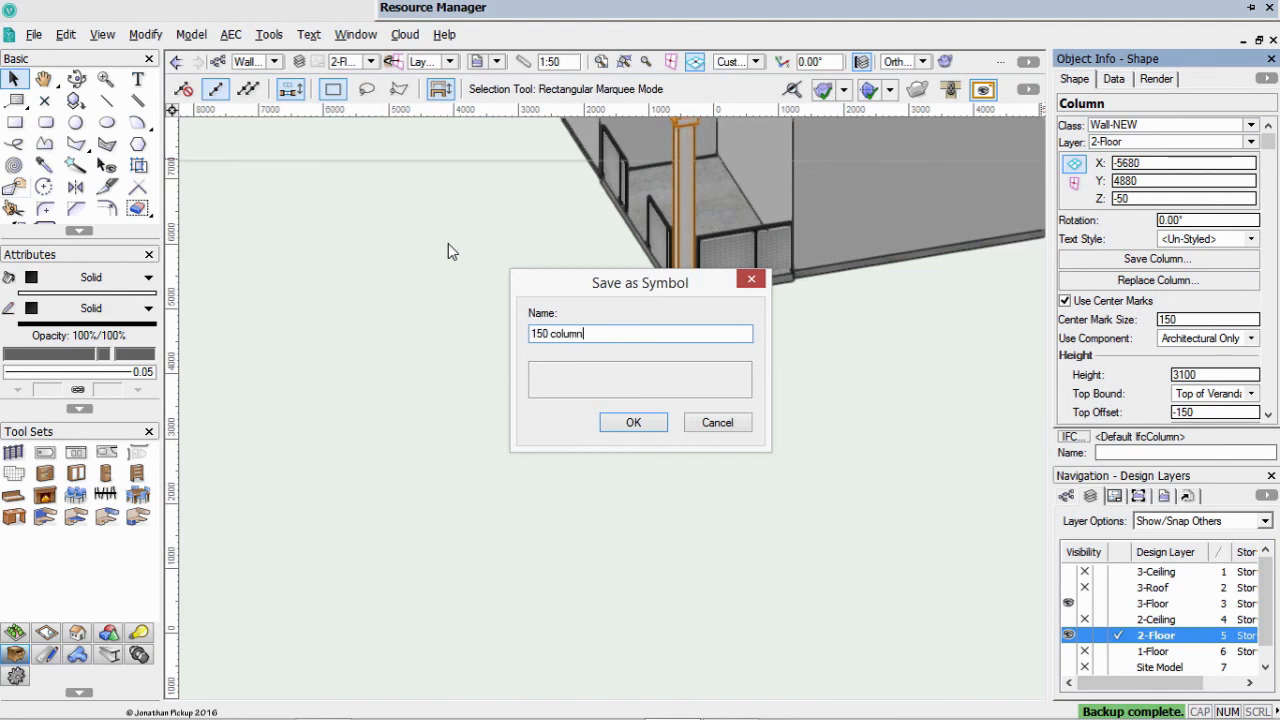
key(Return)
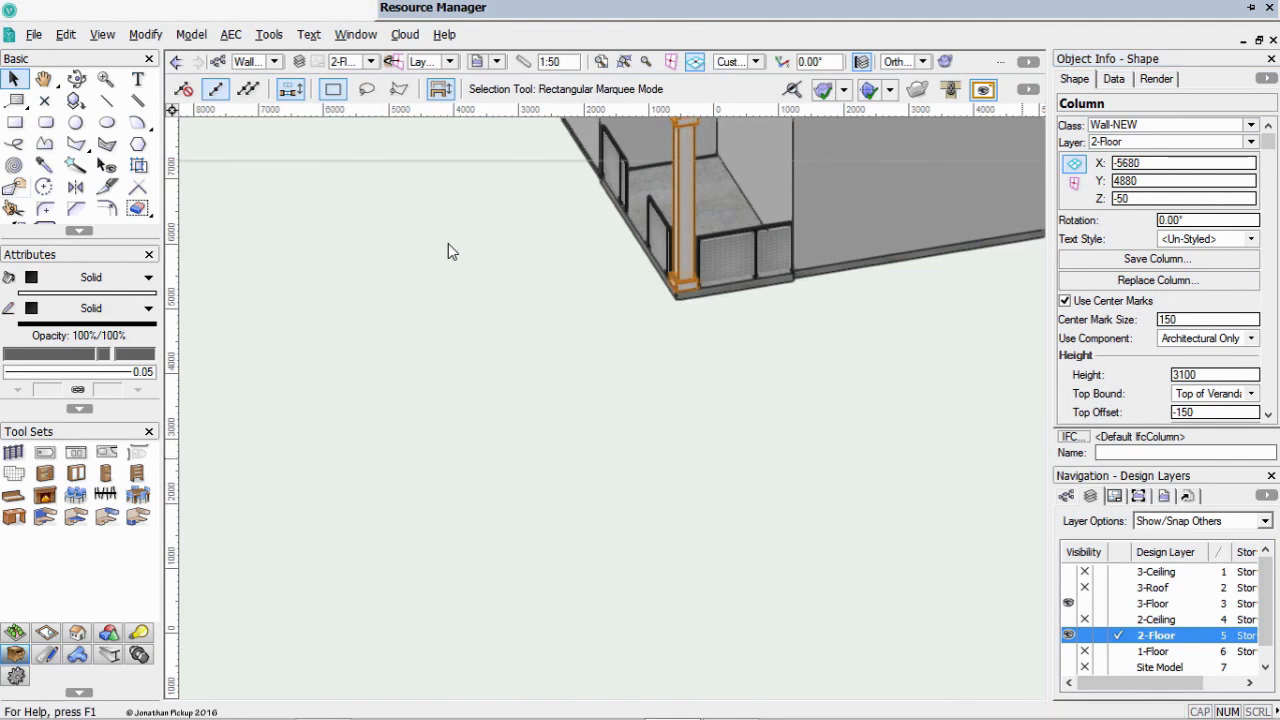
Make 3-Floor the active layer, hide 2-Floor, and delete the short column stub at the verandah slab's corner
click(1118, 603)
click(1085, 635)
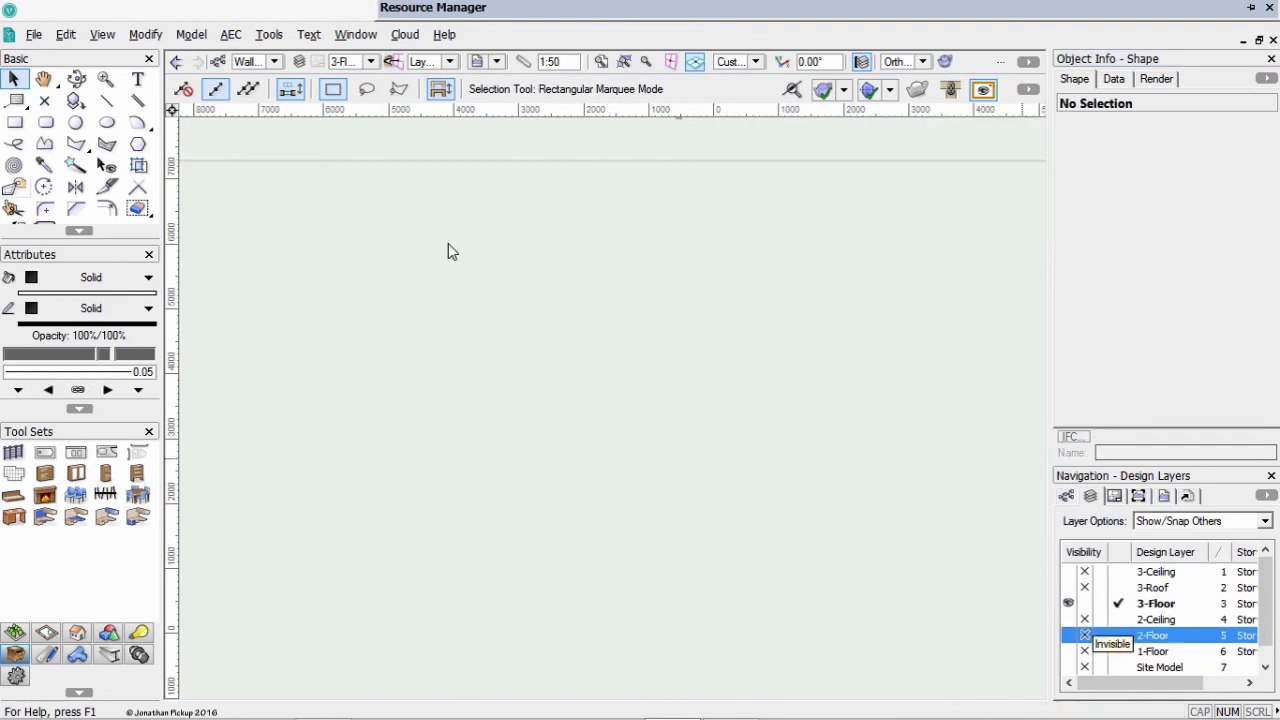
middle_drag(812, 130, 576, 425)
scroll(639, 321, down, 2)
scroll(551, 389, up, 2)
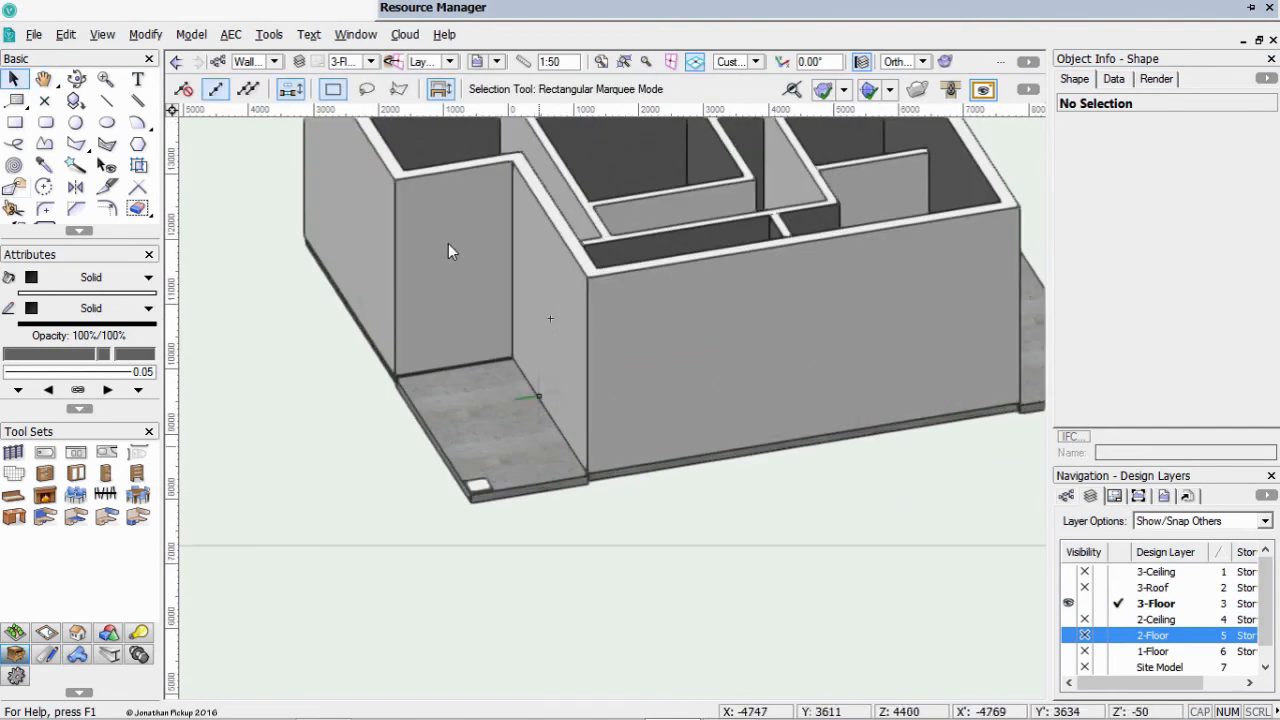
click(478, 487)
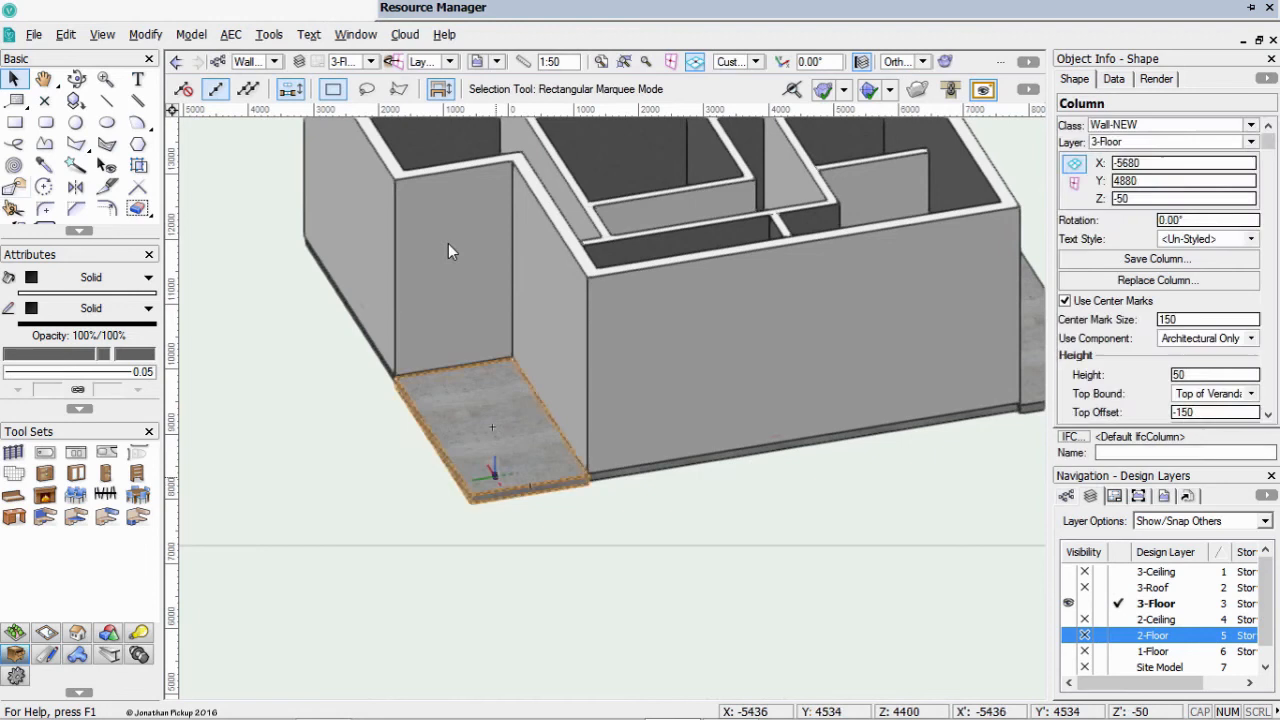
key(Delete)
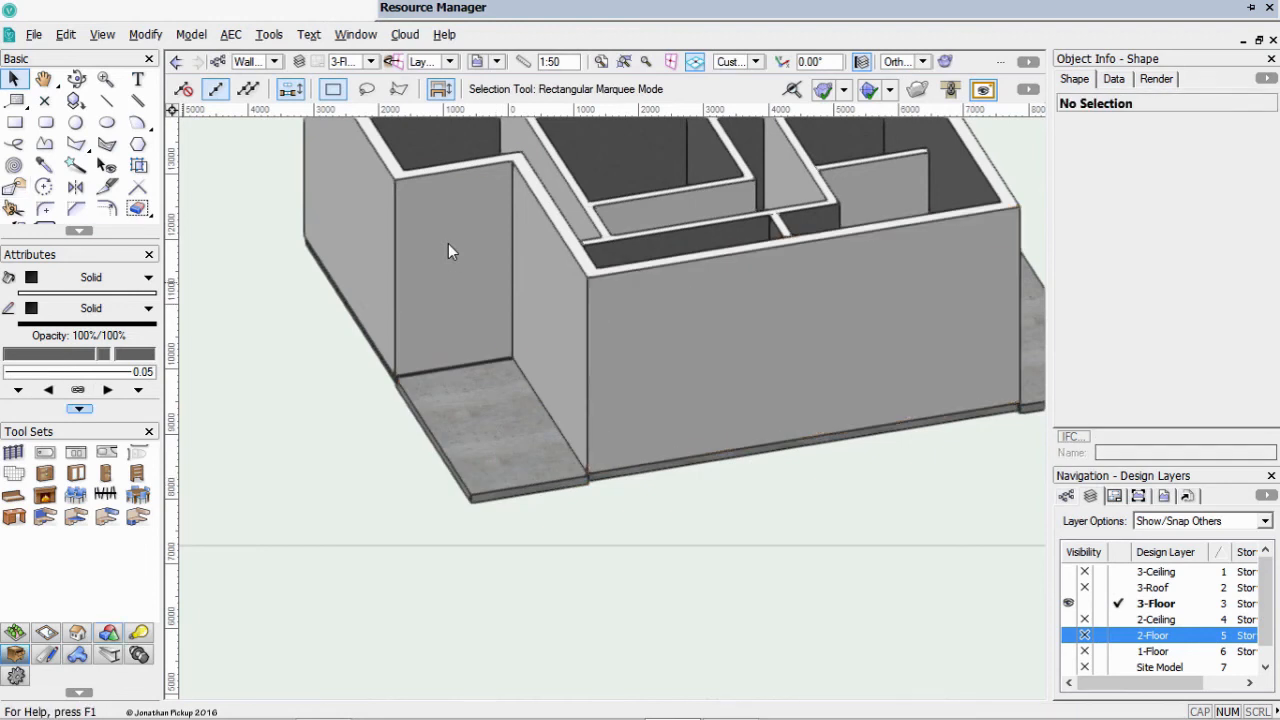
Place a column using the saved "150 column" definition at the outer corner of the 3-Floor verandah slab
click(77, 633)
click(14, 517)
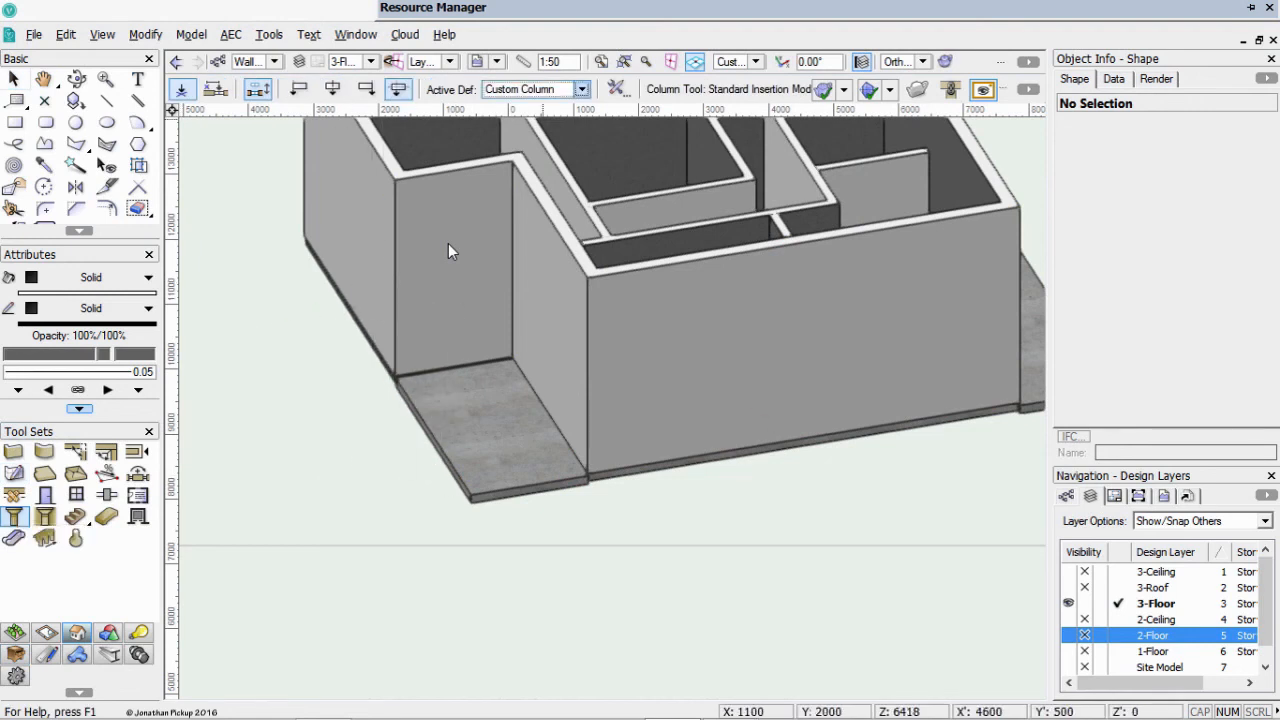
click(581, 89)
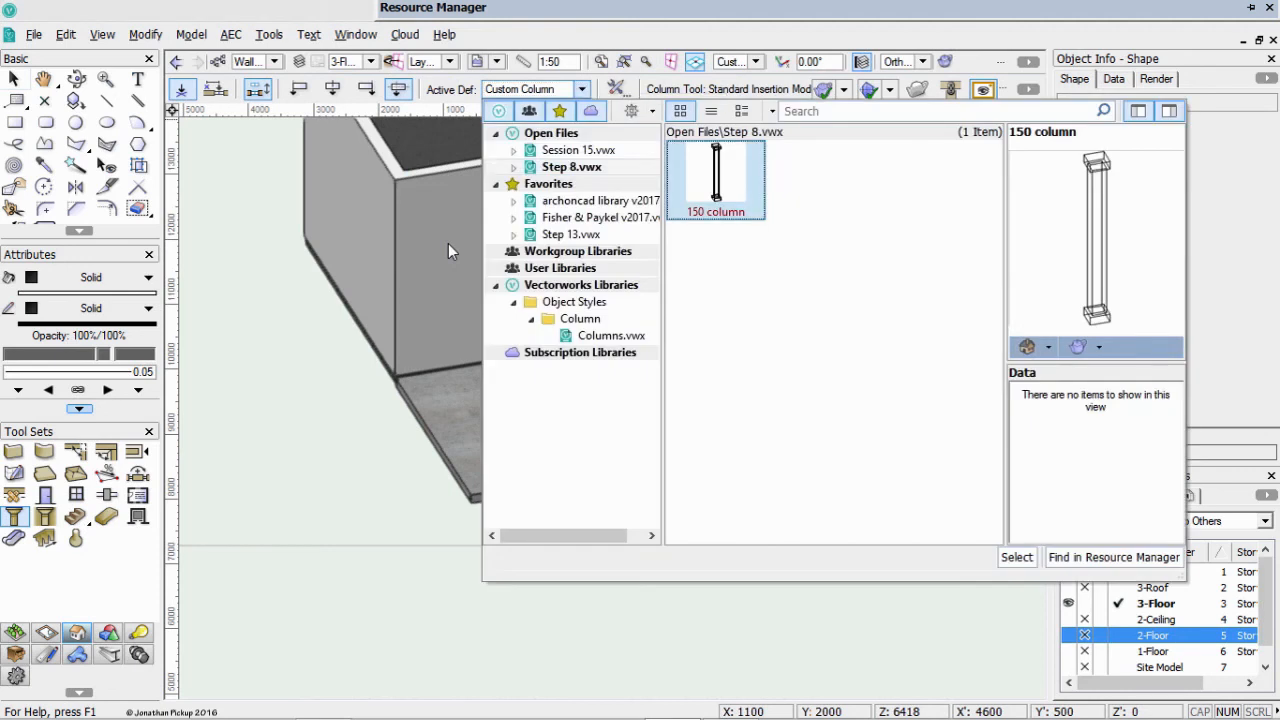
click(1017, 557)
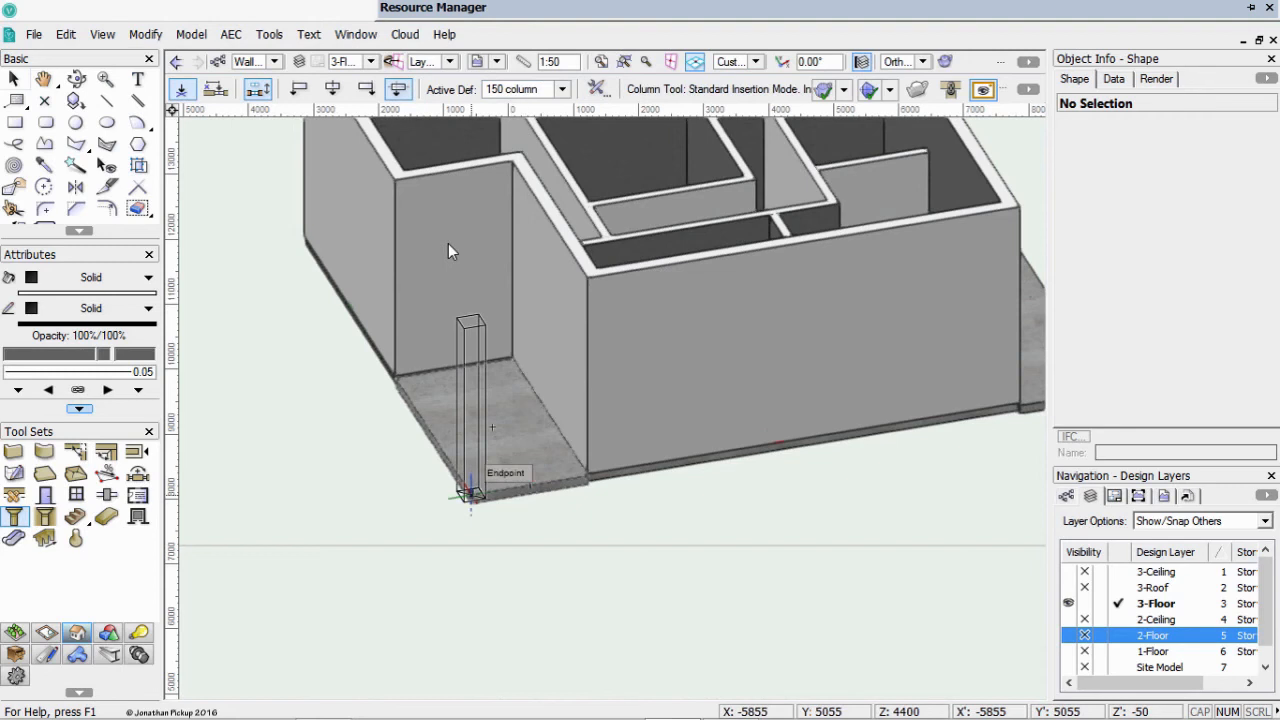
click(471, 556)
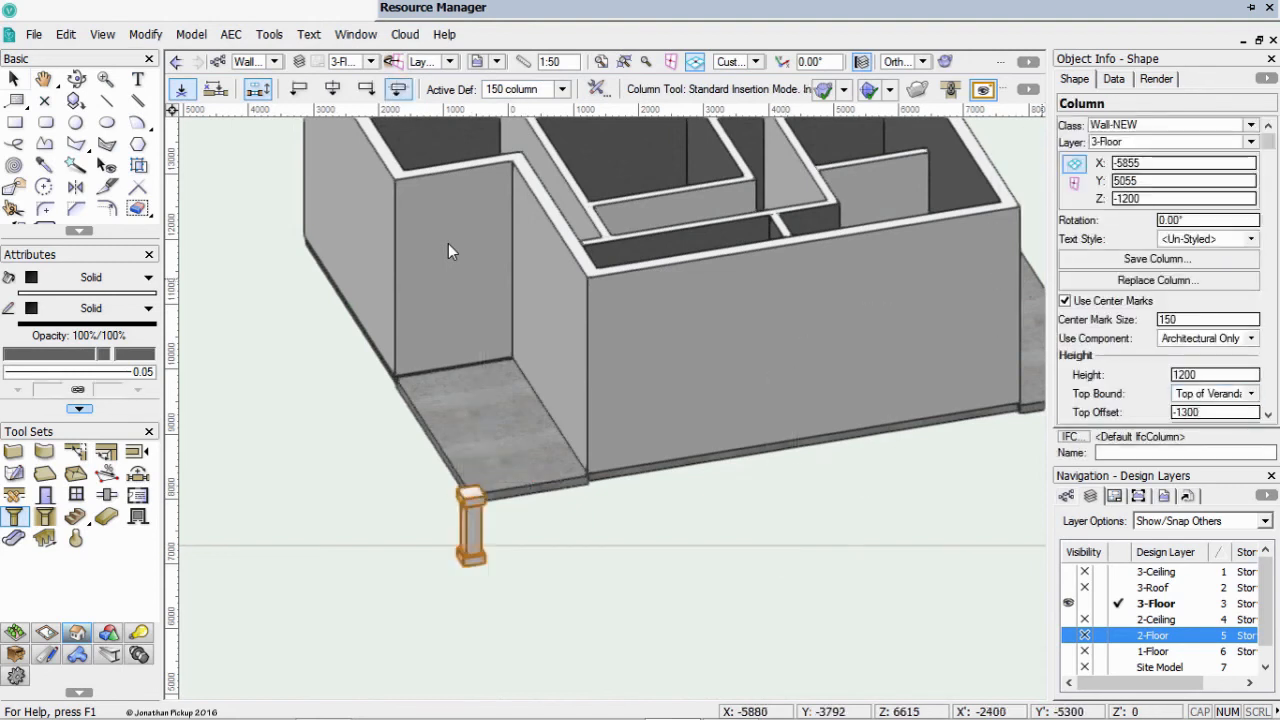
scroll(1160, 270, down, 2)
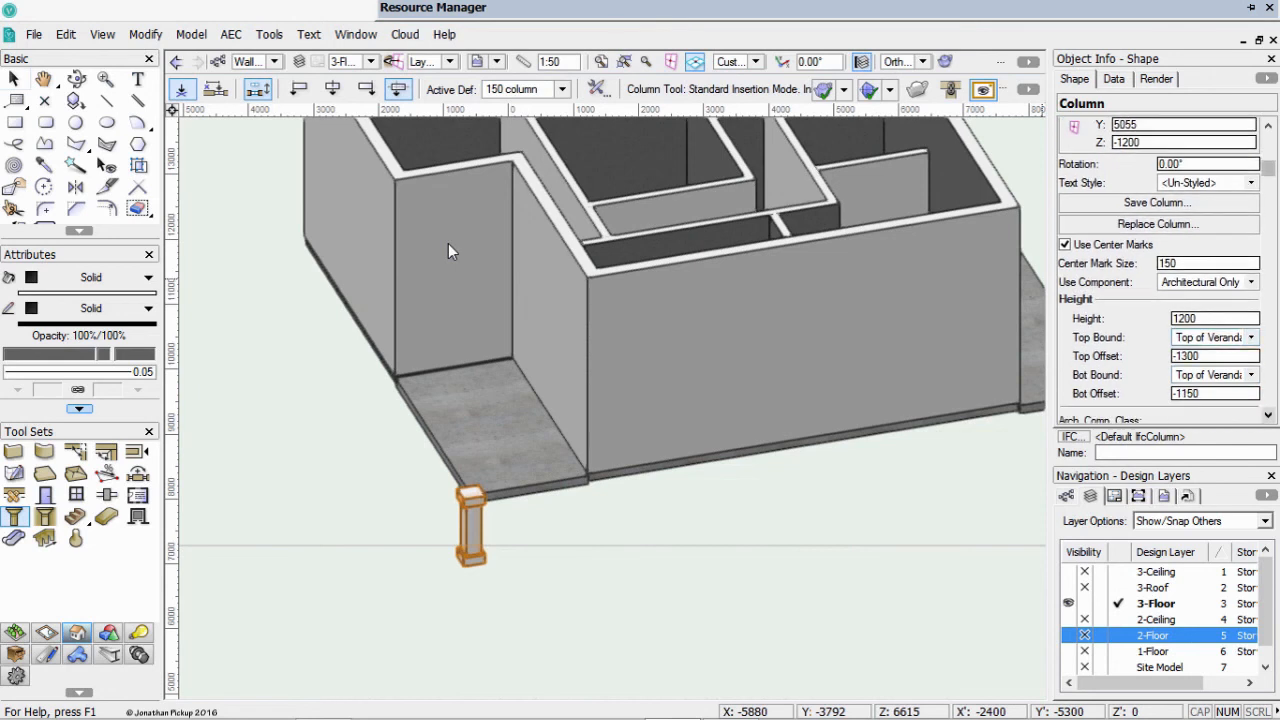
click(1251, 337)
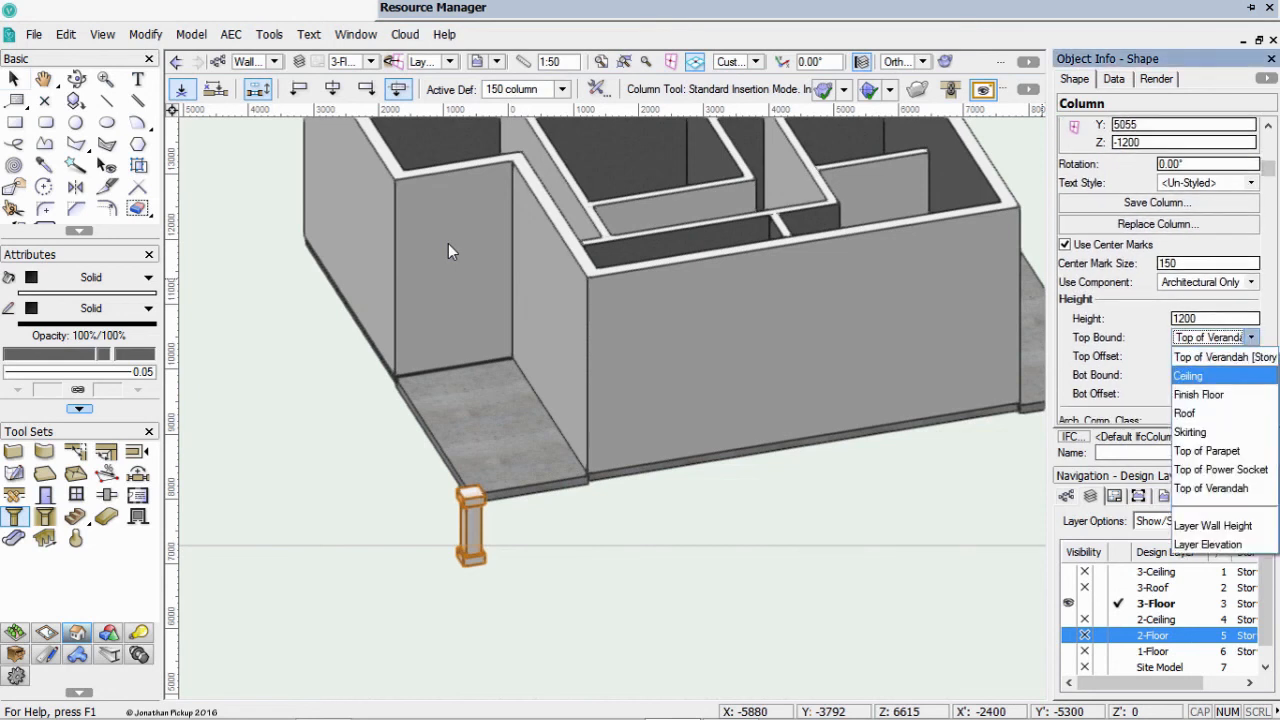
key(Down)
key(Down)
key(Down)
key(Down)
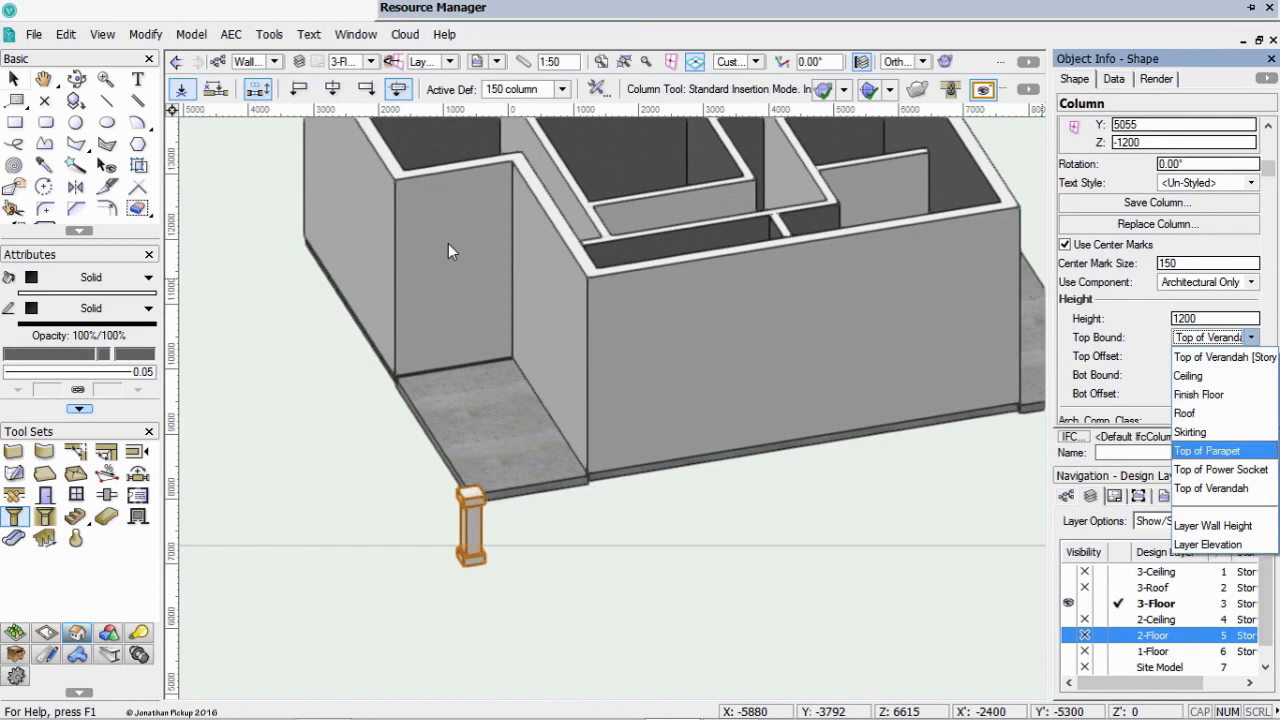
key(Up)
key(Up)
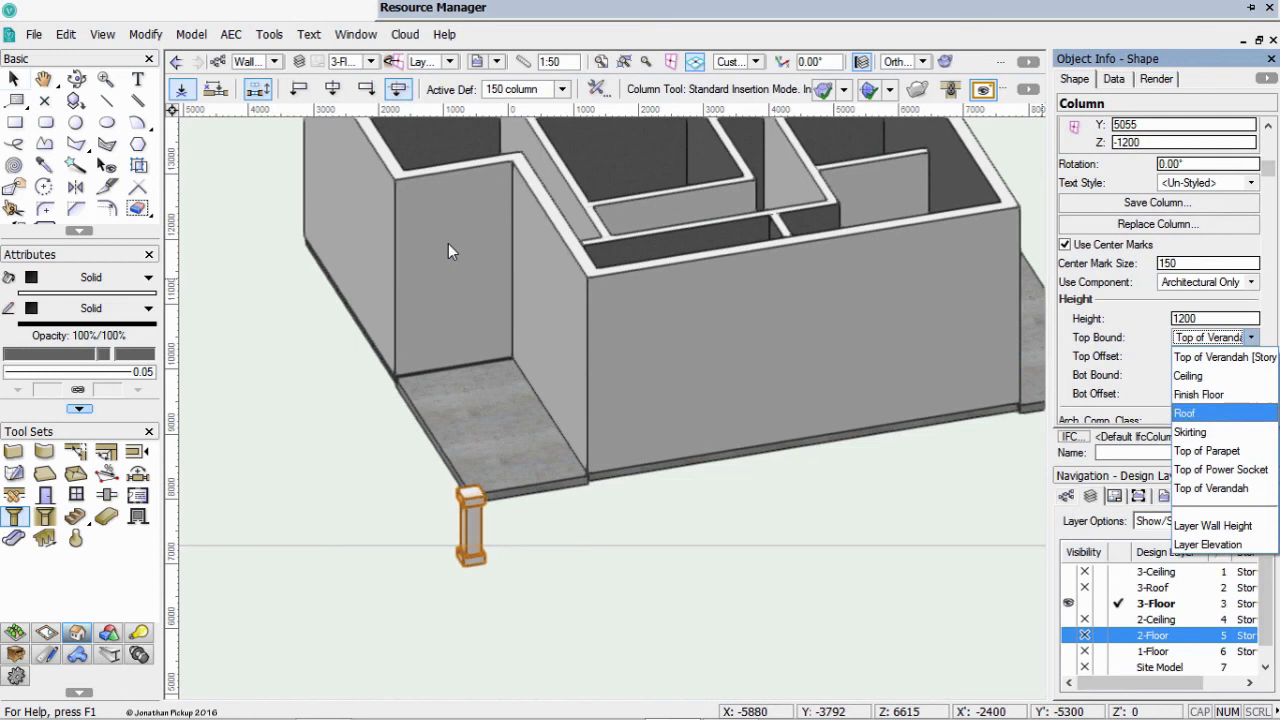
key(Escape)
Set the corner column's bottom offset to -50 and its top offset to 2450, and deselect it
key(x)
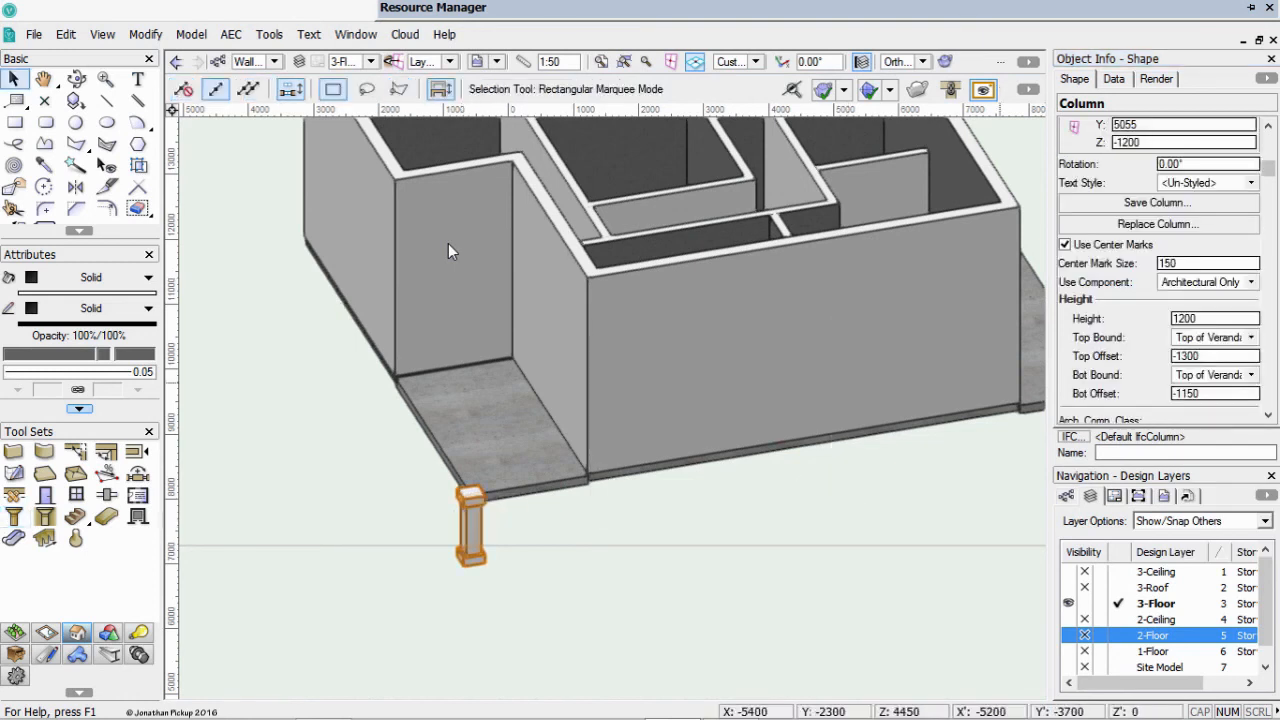
key(Tab)
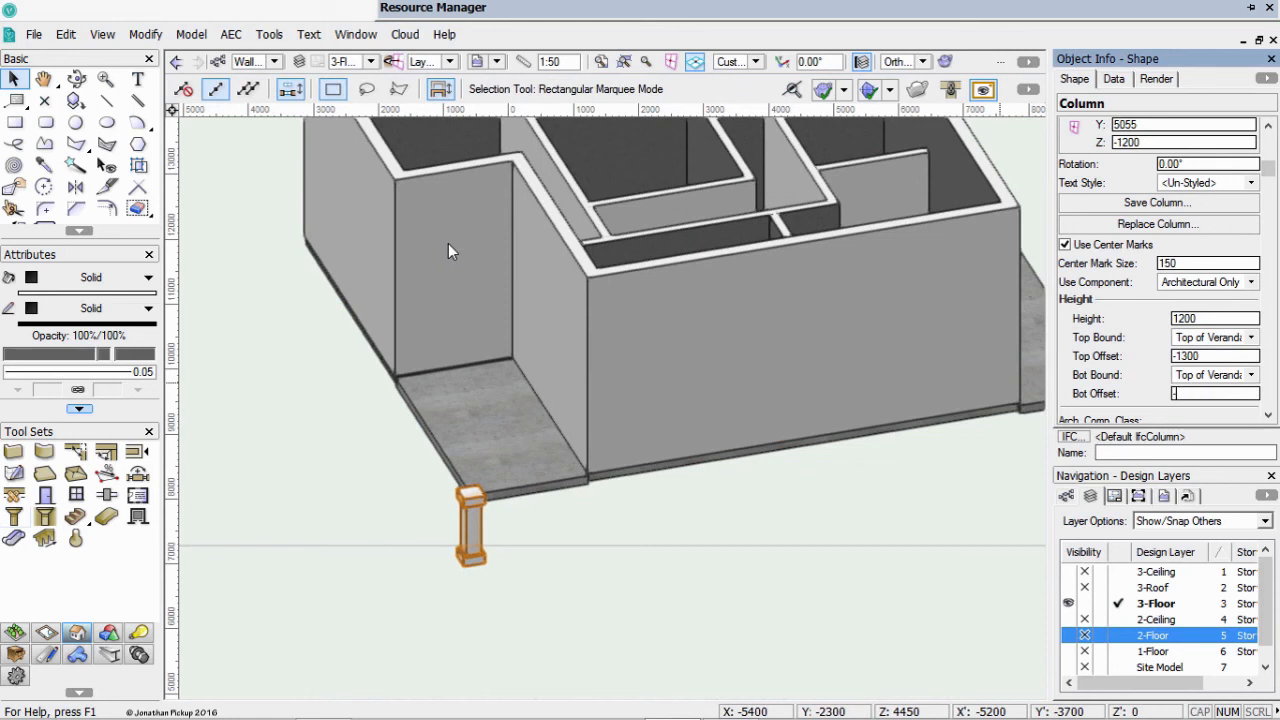
key(Return)
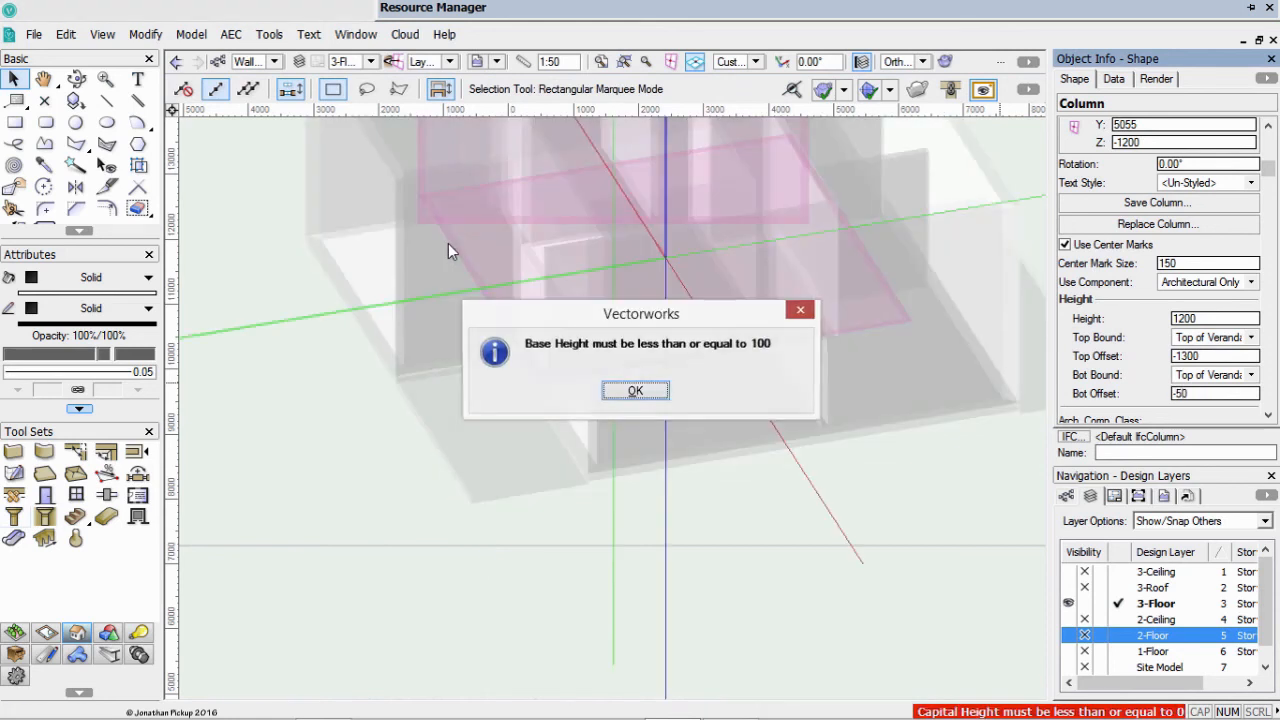
key(Return)
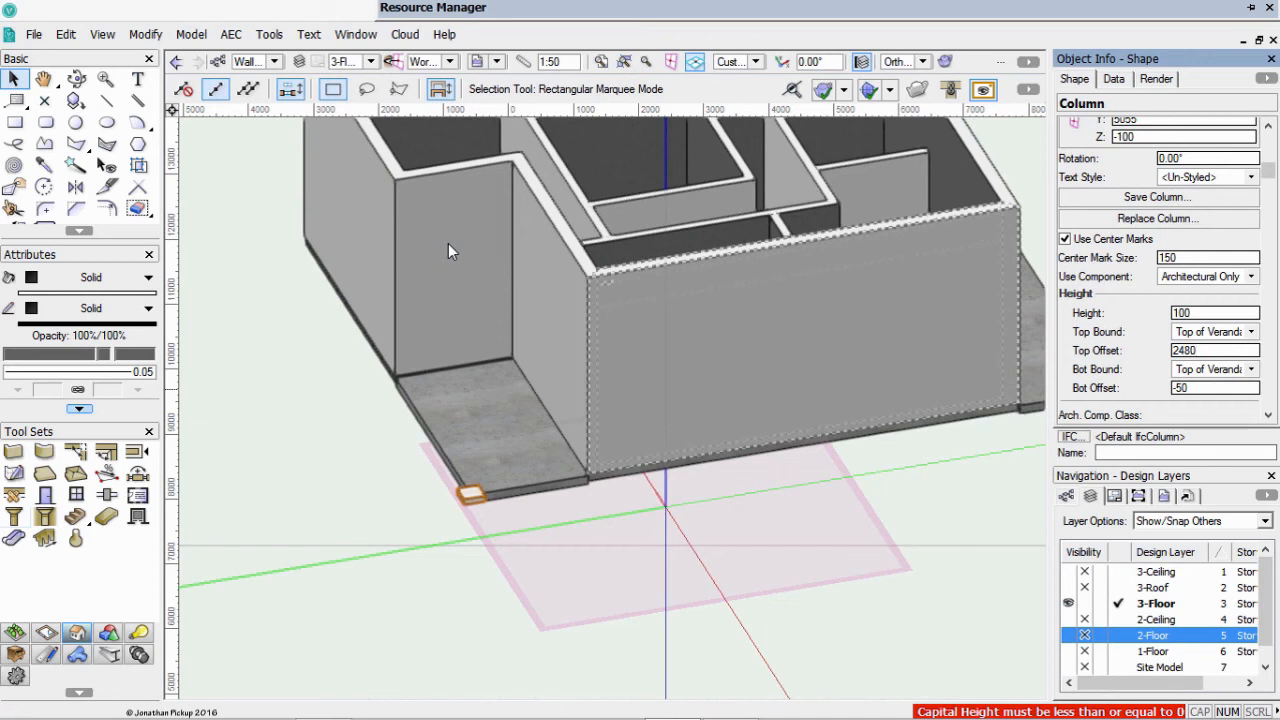
text(2450)
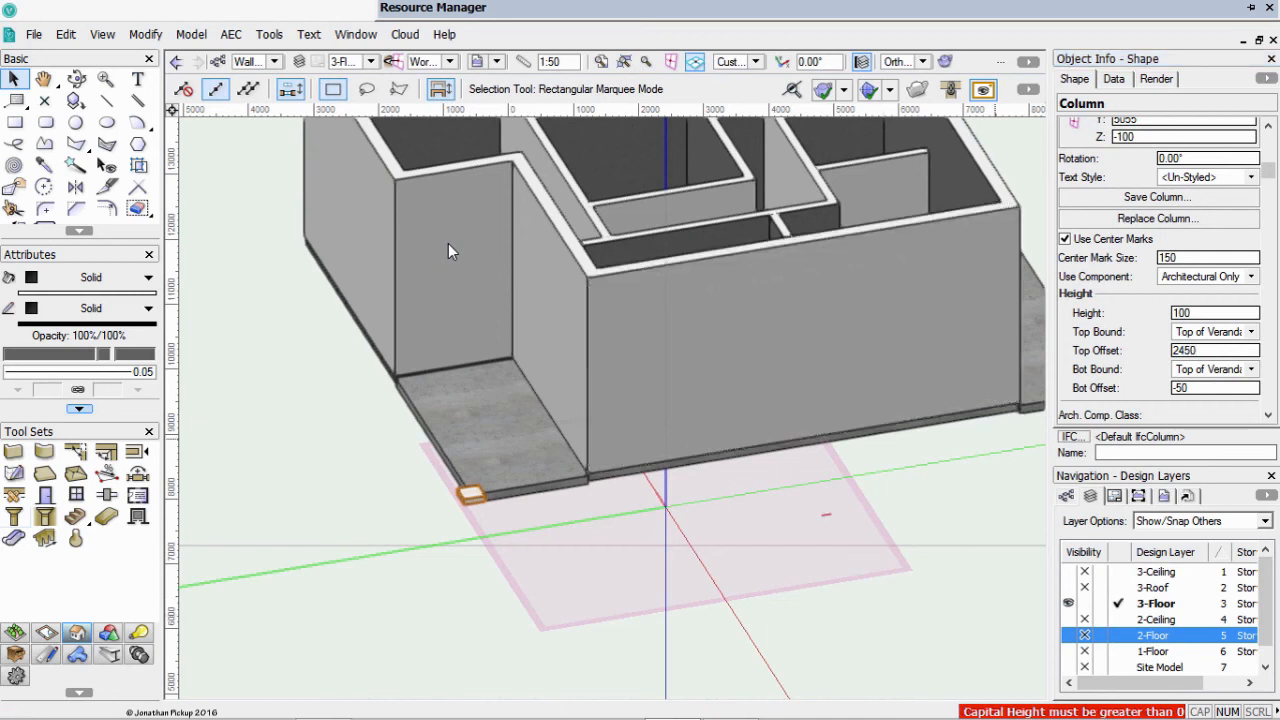
click(448, 251)
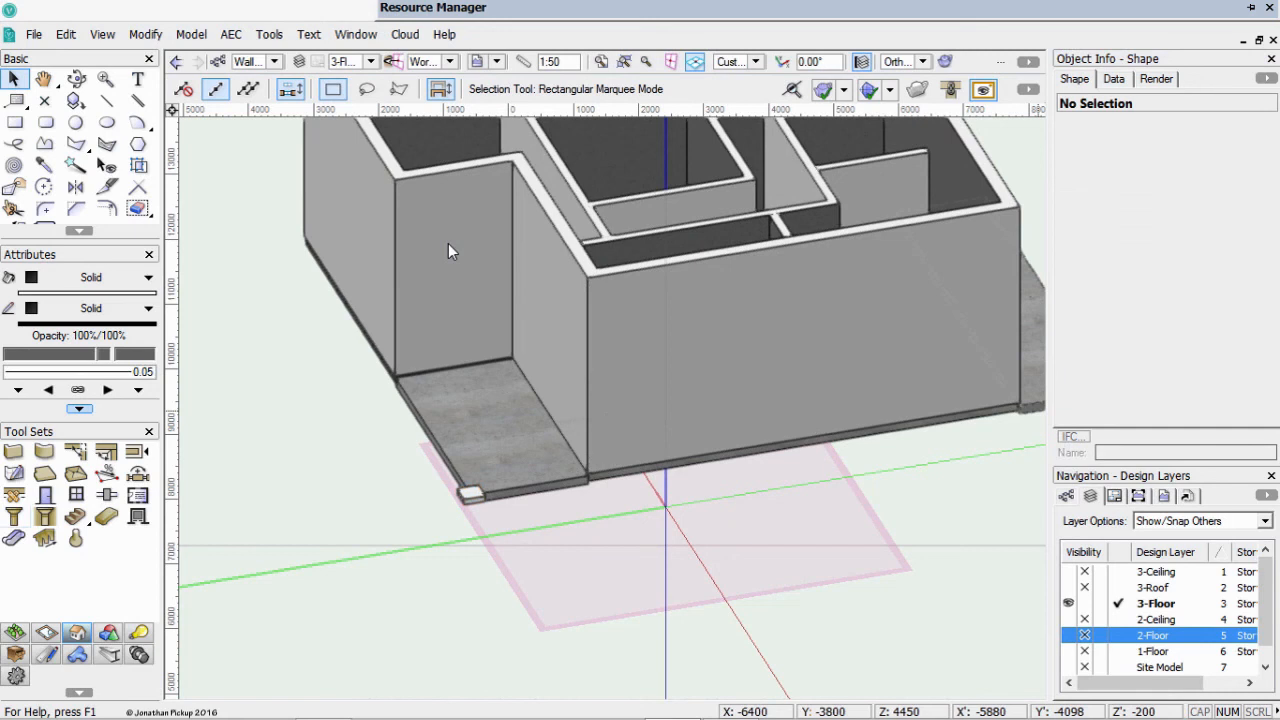
Bind the top of the verandah column to Layer Wall Height with a top offset of 0
click(475, 502)
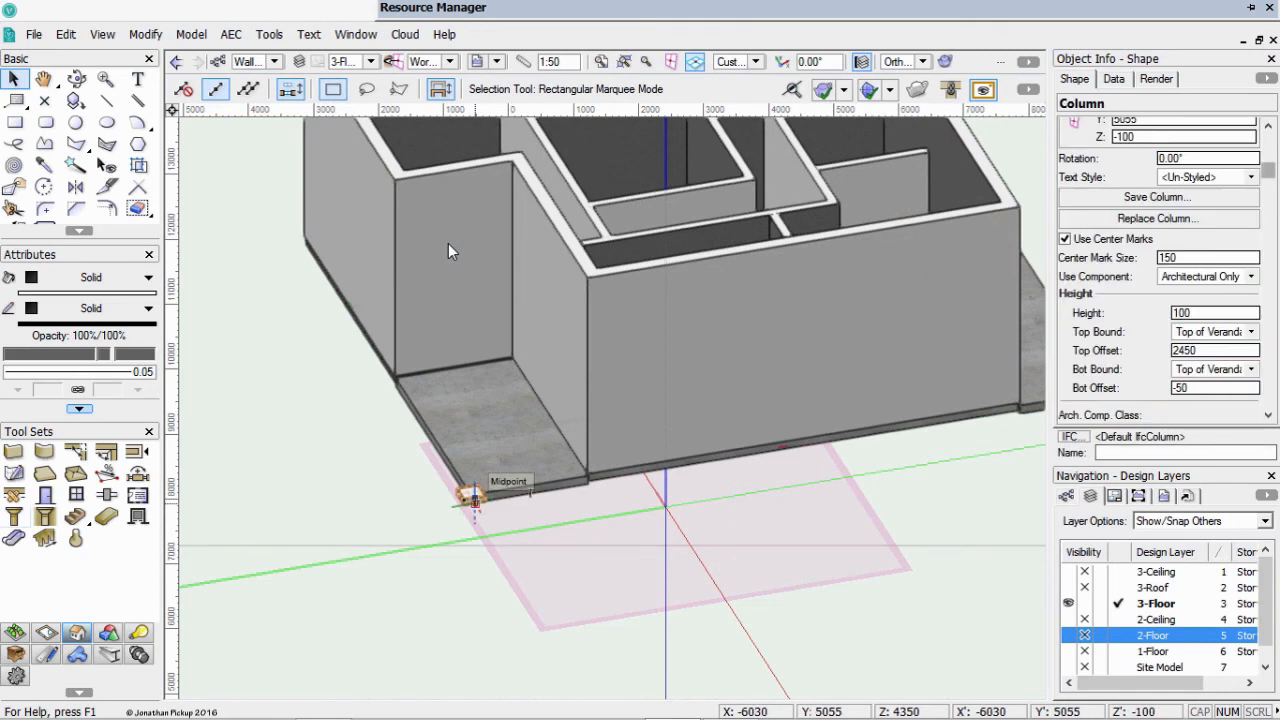
scroll(1160, 270, down, 4)
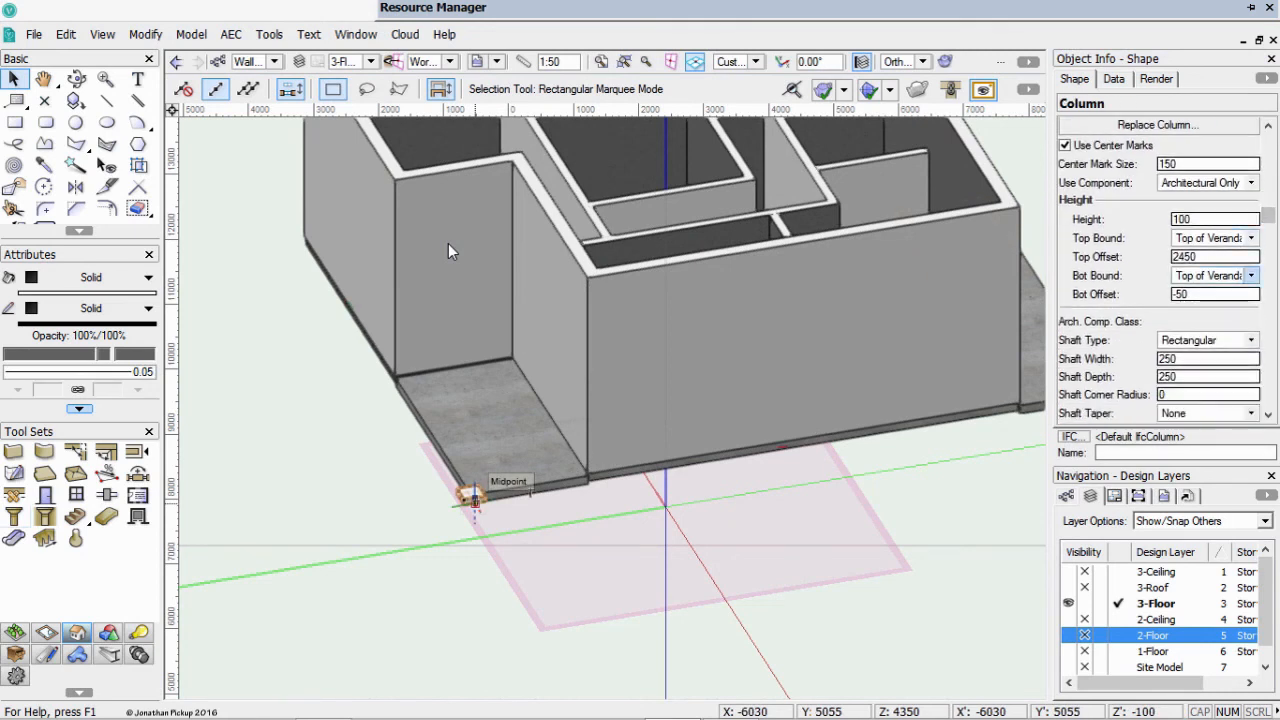
click(1251, 238)
click(1210, 426)
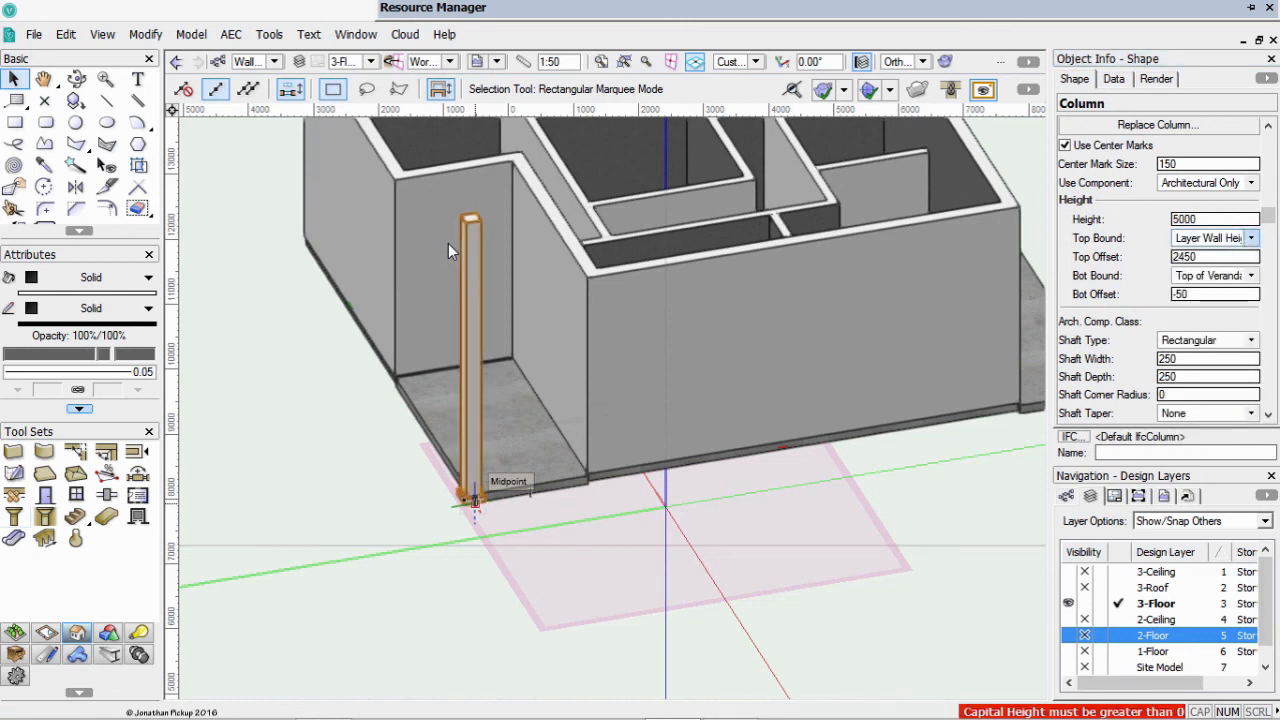
click(1202, 257)
text(0)
key(Return)
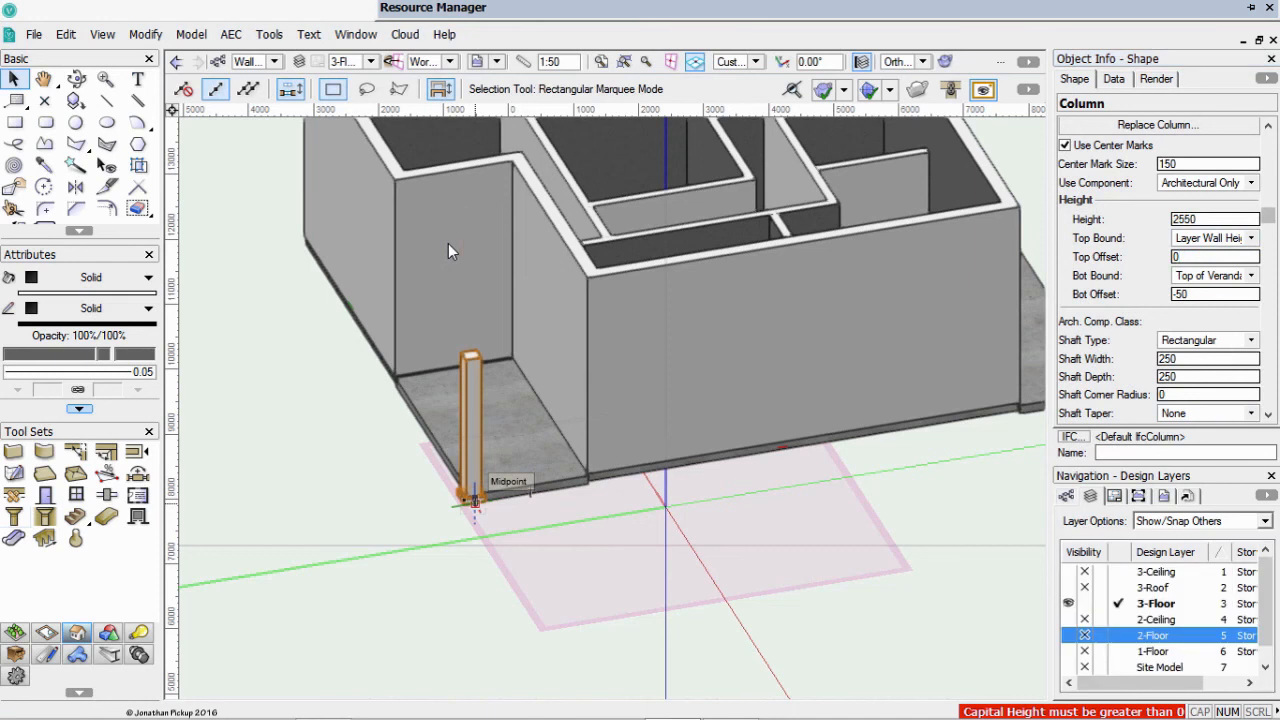
Set both the capital height and the base height of the verandah column to 150
scroll(1160, 270, down, 4)
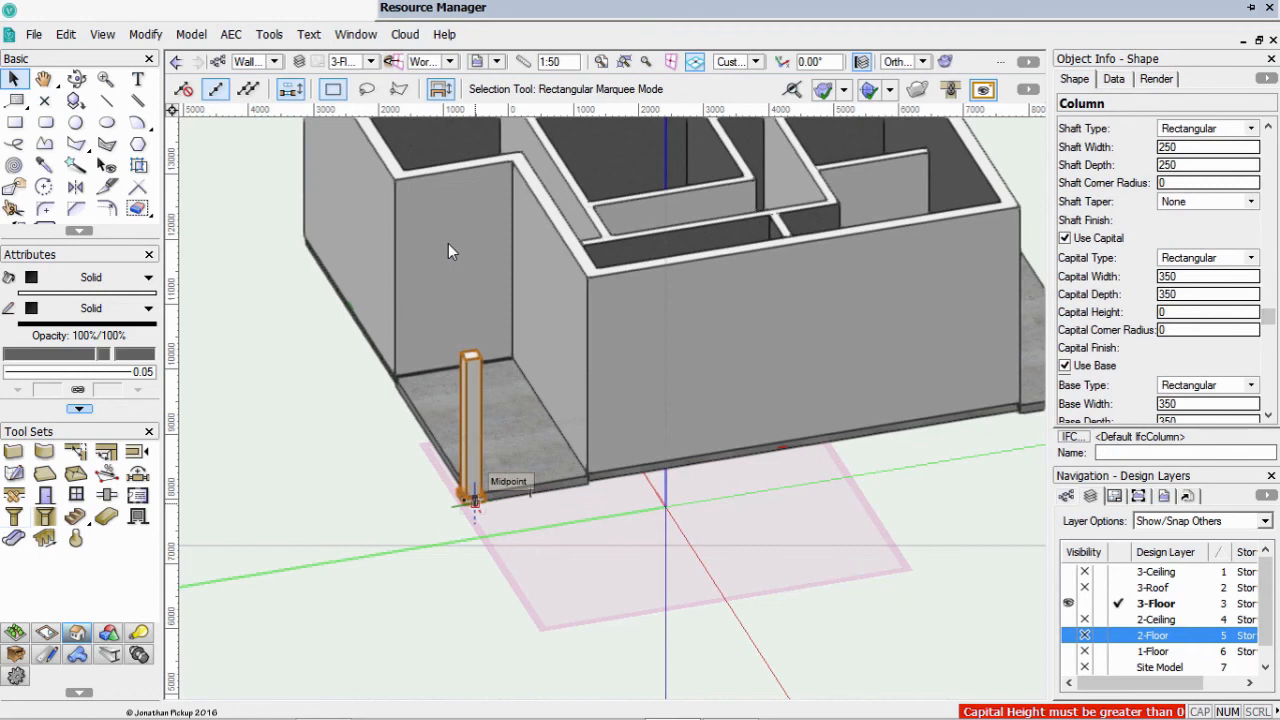
double_click(1176, 312)
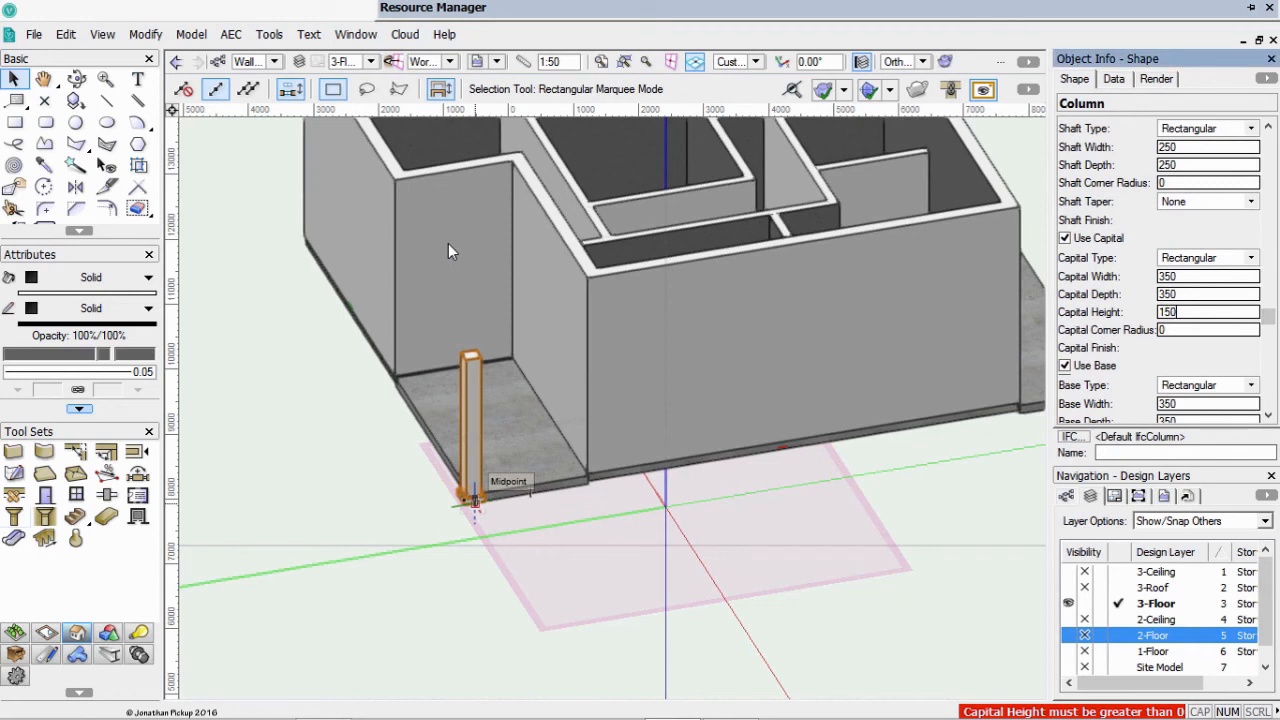
key(Return)
key(Return)
click(1180, 183)
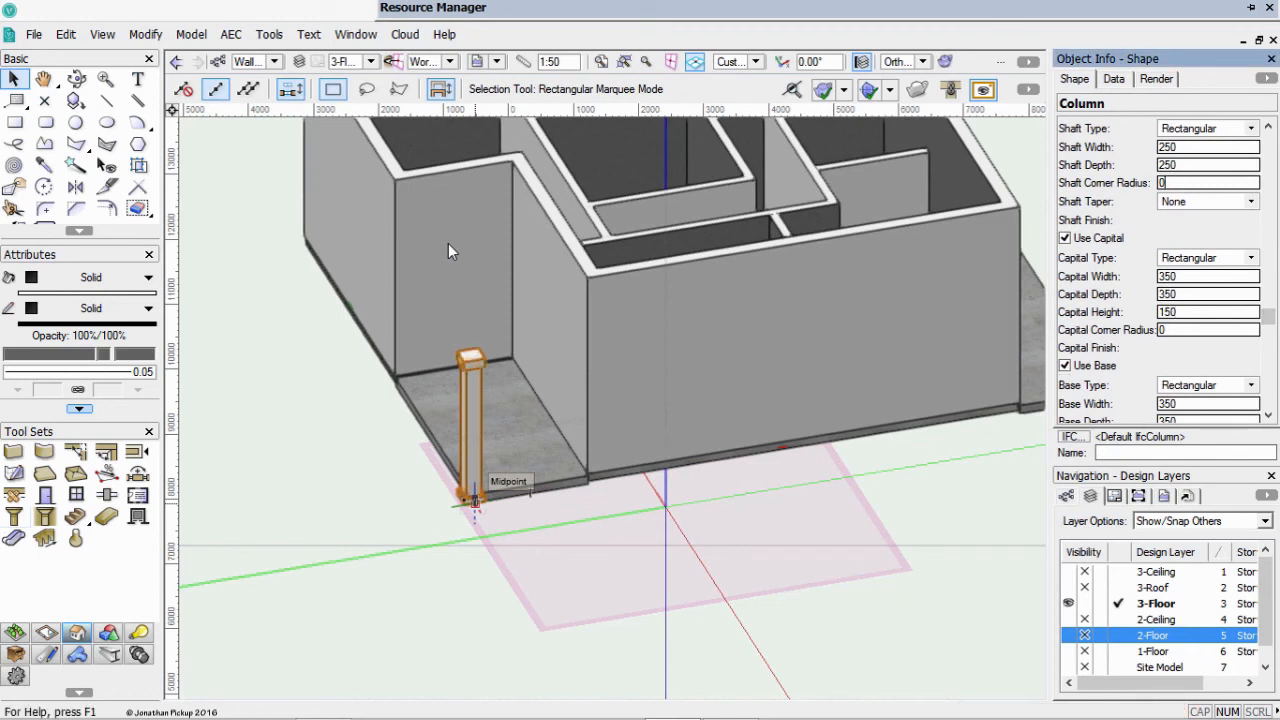
mouse_move(1268, 316)
mouse_down()
mouse_move(1268, 303)
mouse_move(1268, 399)
mouse_up()
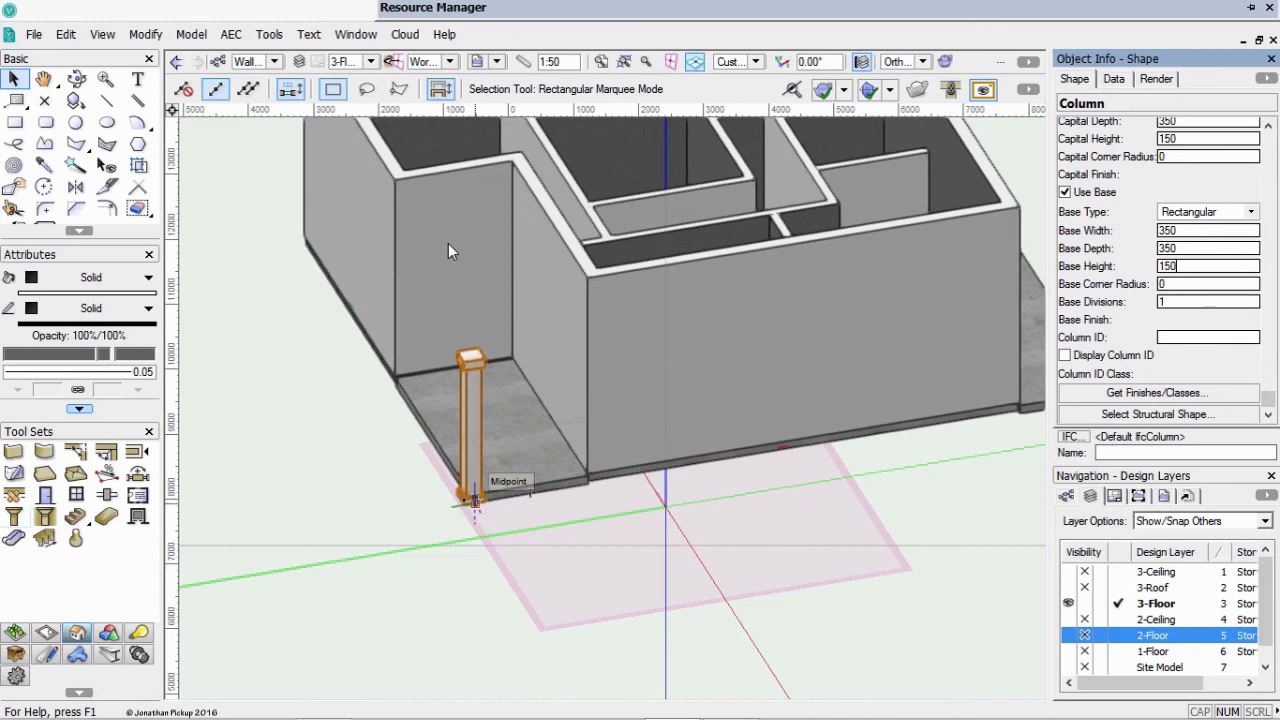
key(Return)
click(508, 493)
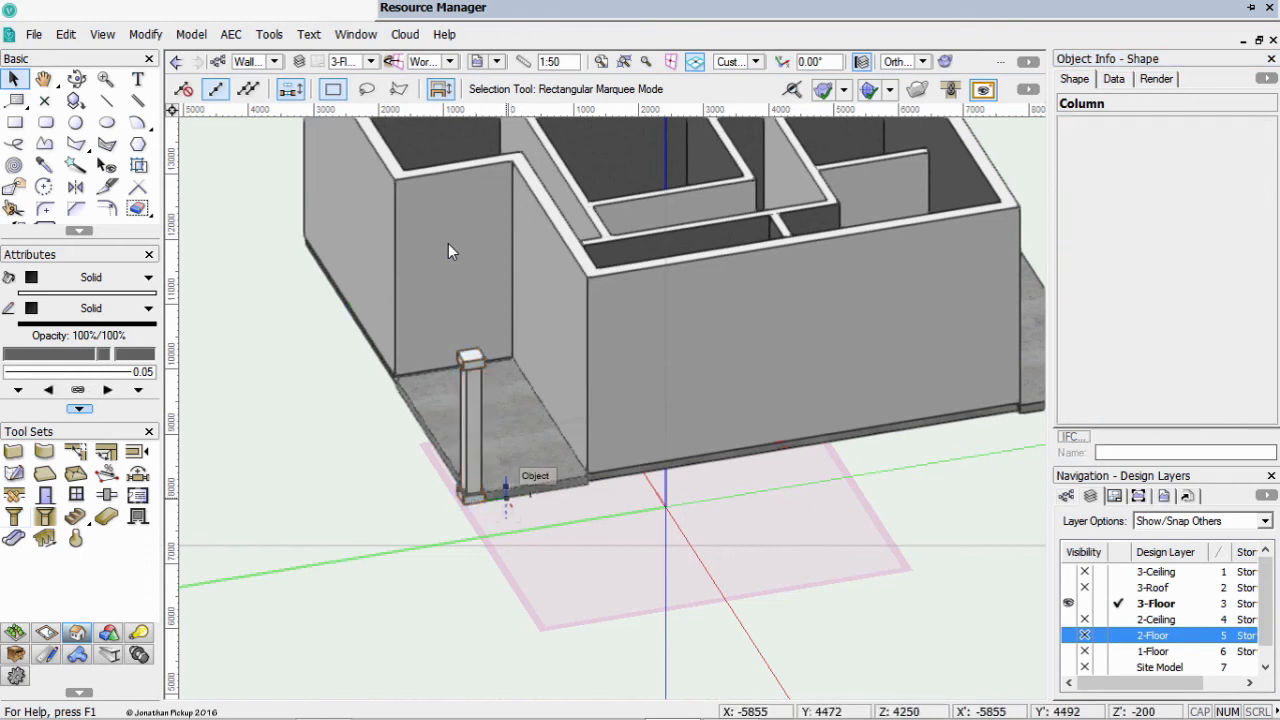
In Top/Plan view, move the column inward so its base's outer corner meets the outer corner of the verandah slab
scroll(458, 477, up, 1)
key(ctrl+5)
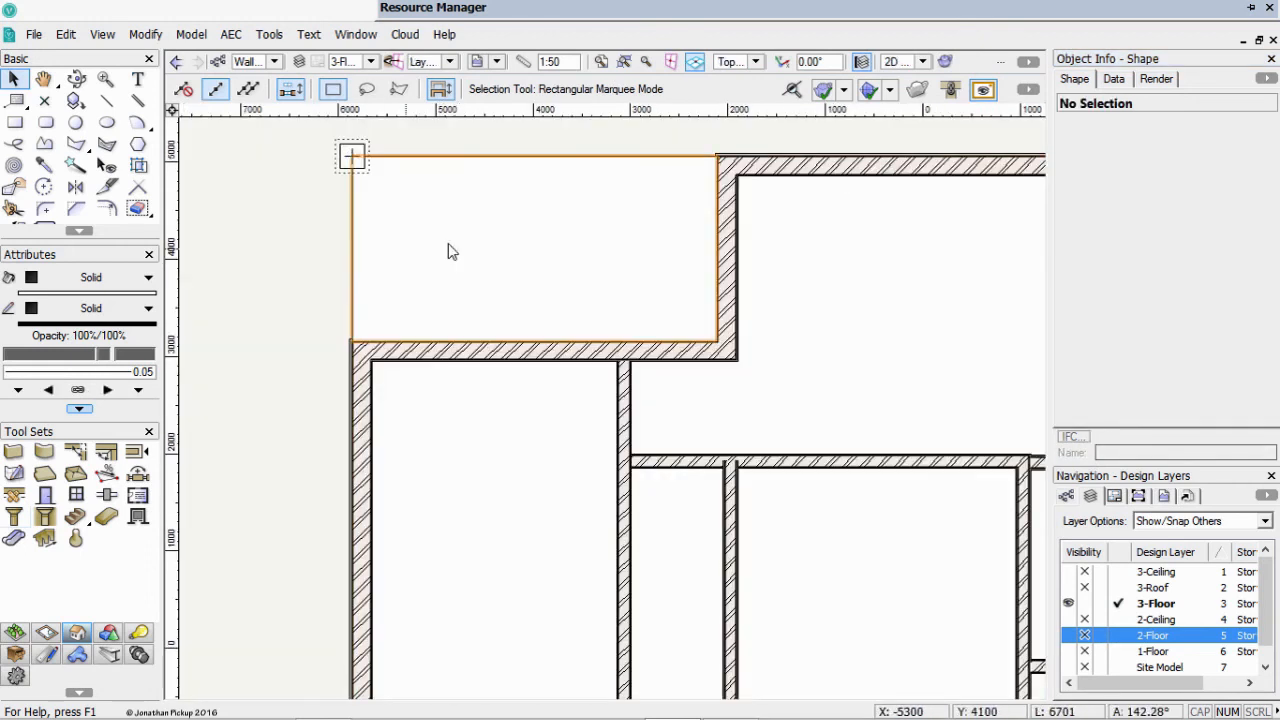
scroll(303, 133, up, 3)
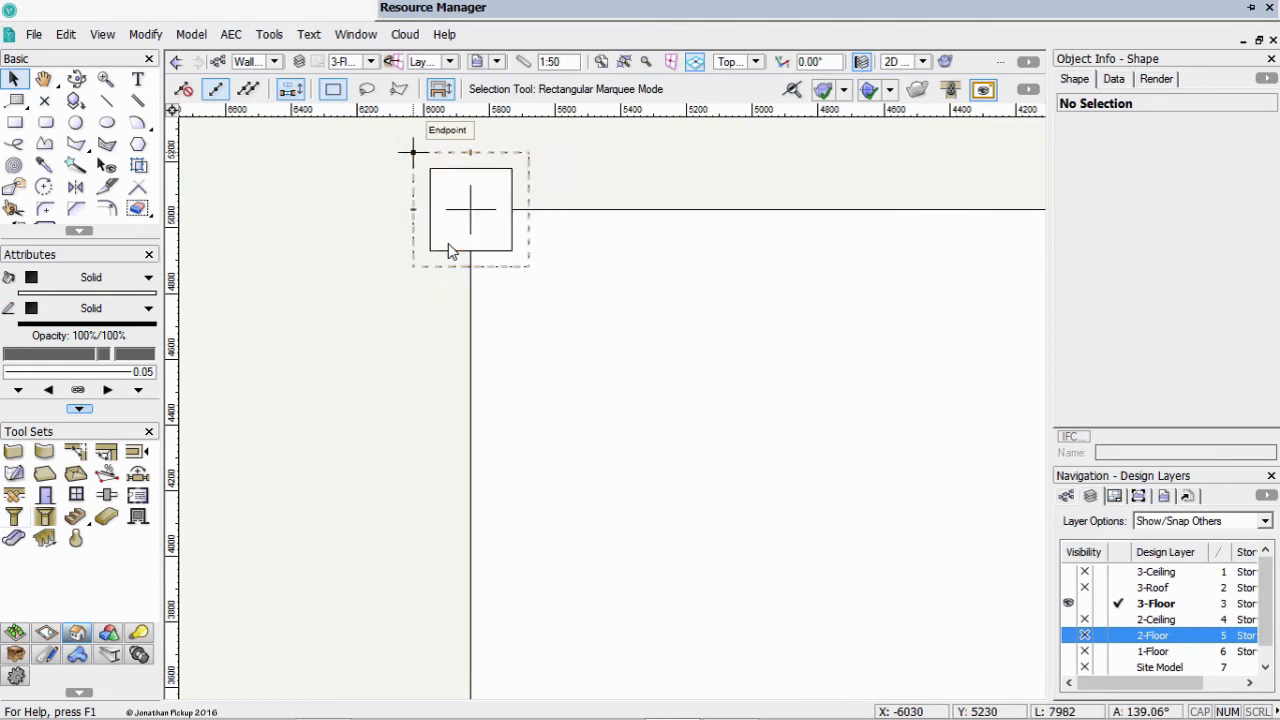
drag(413, 152, 470, 209)
scroll(620, 184, down, 3)
middle_drag(622, 190, 469, 233)
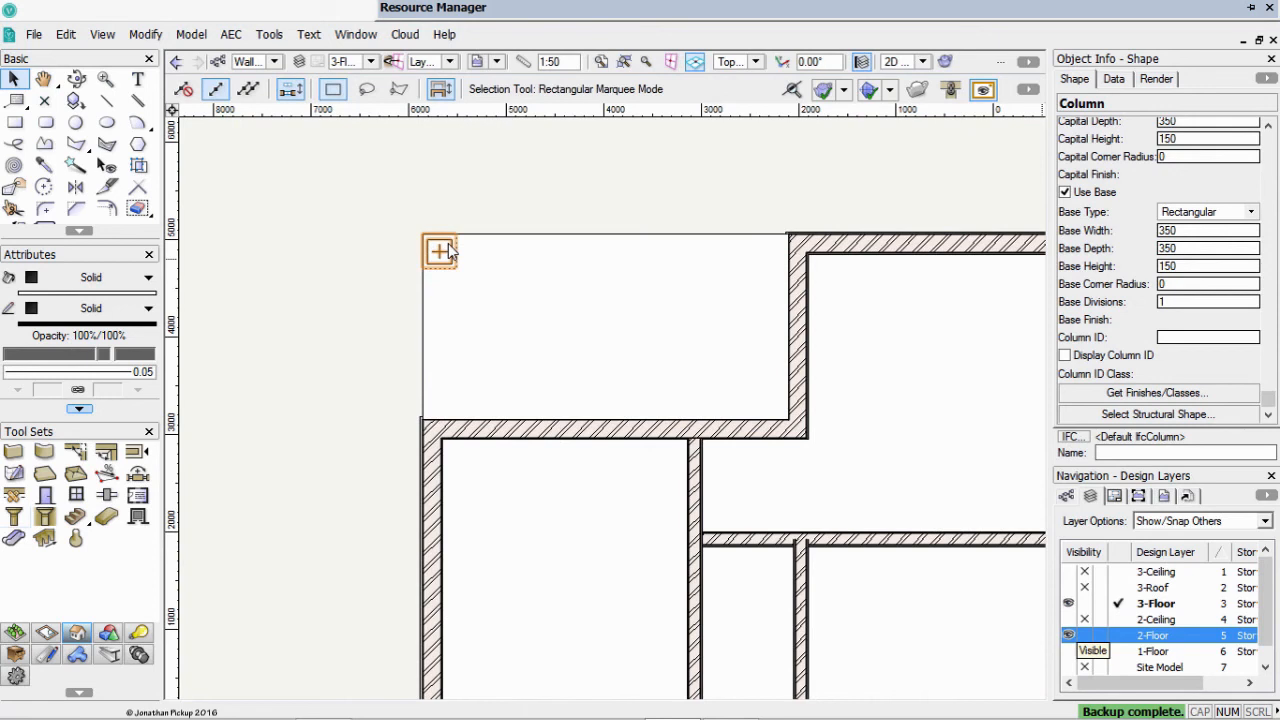
Make 2-Floor active with 3-Floor hidden, select the railing on the verandah's short side, and assign it to the 3-Floor layer
click(1084, 603)
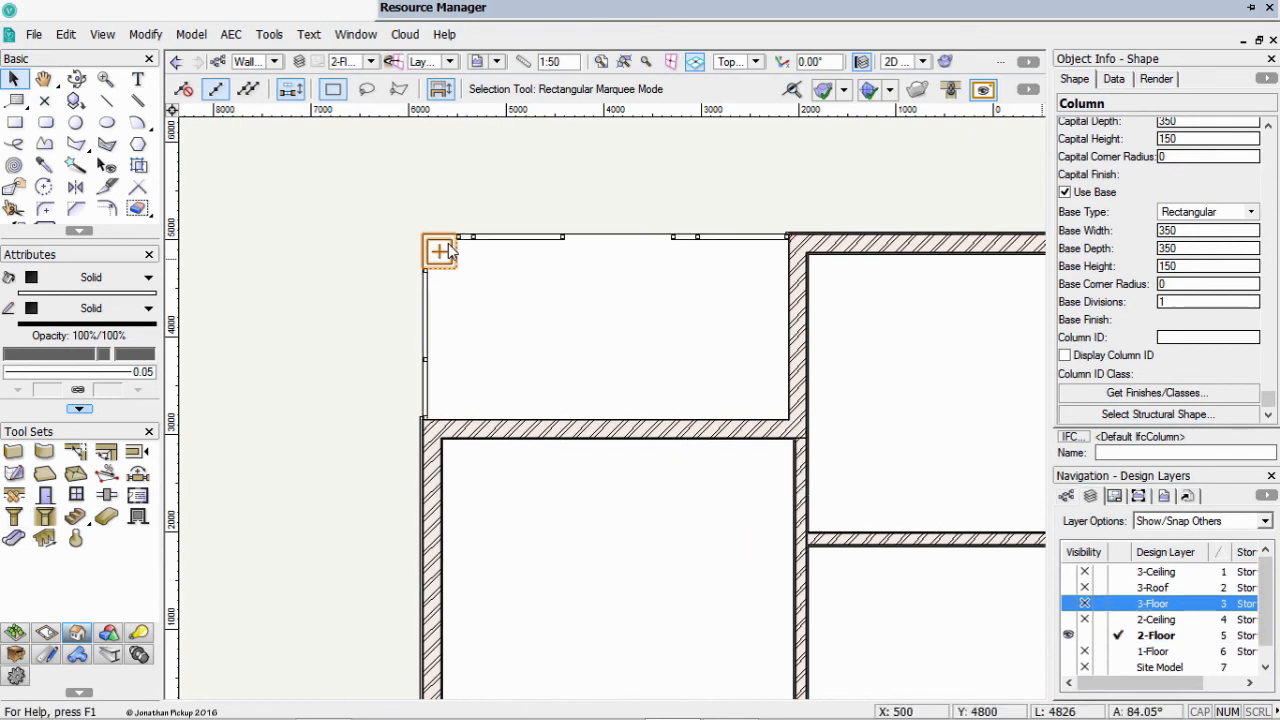
click(450, 252)
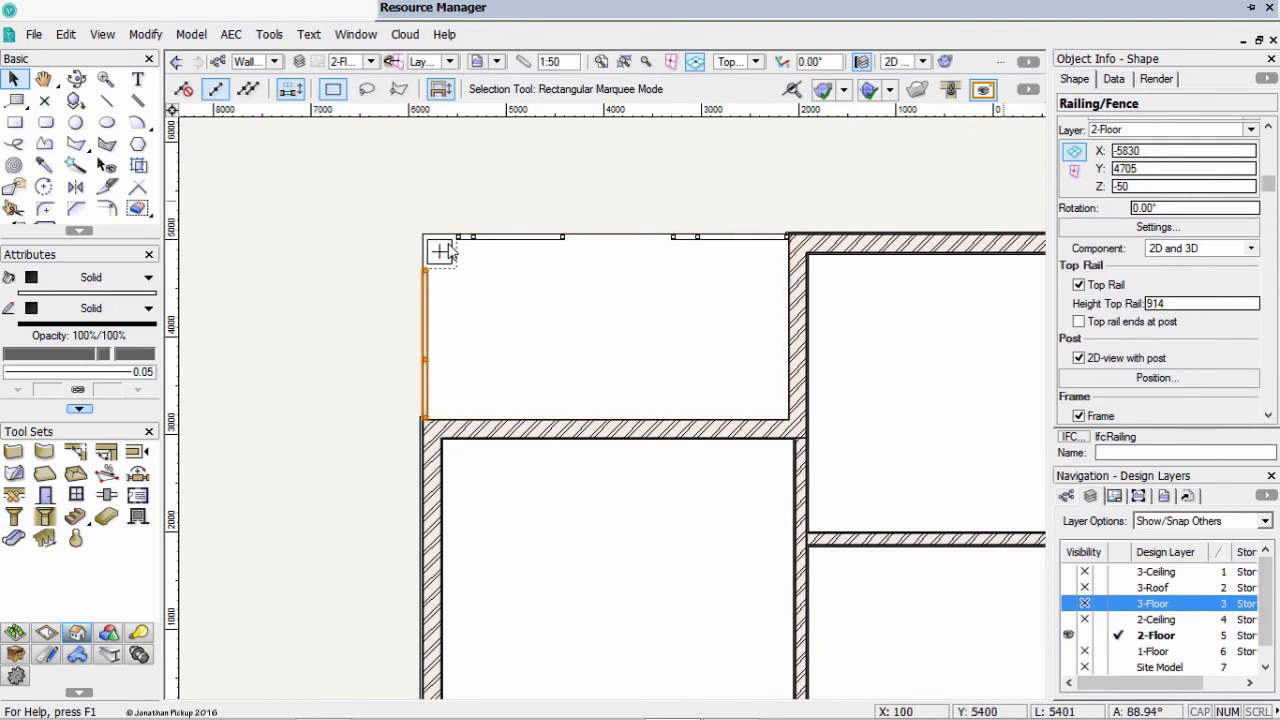
drag(1268, 184, 1268, 141)
click(1251, 142)
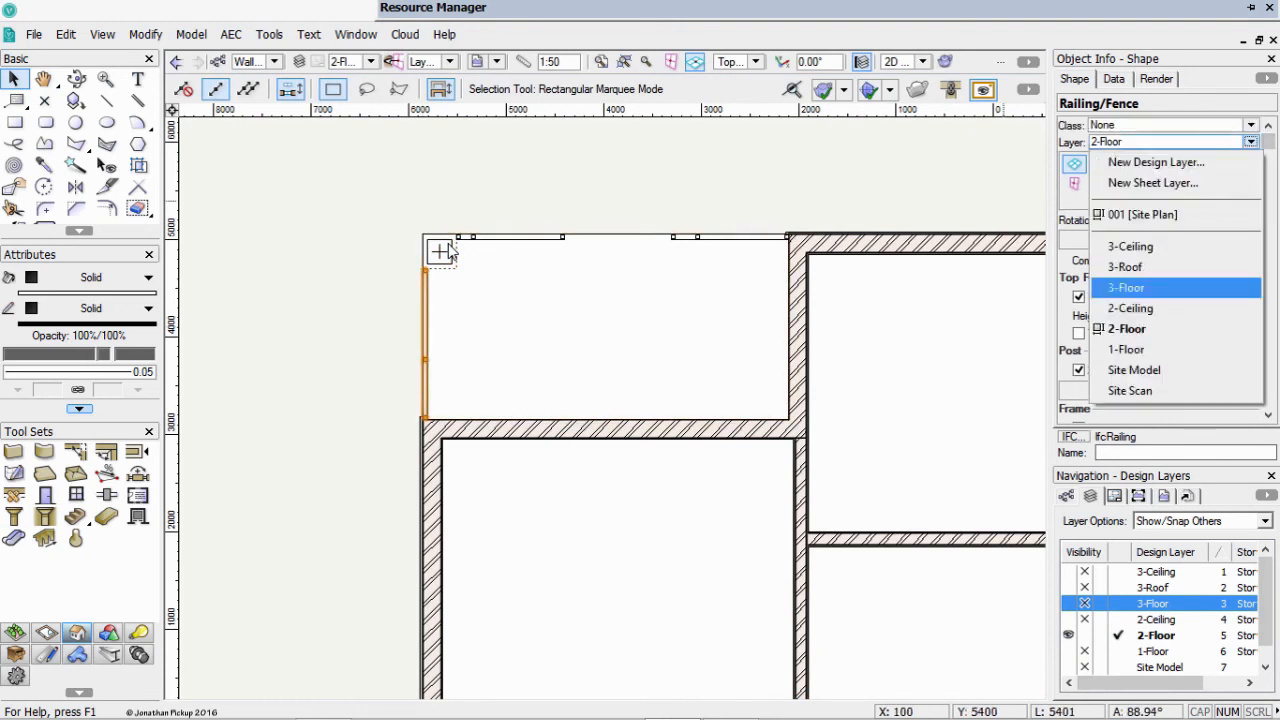
click(1126, 287)
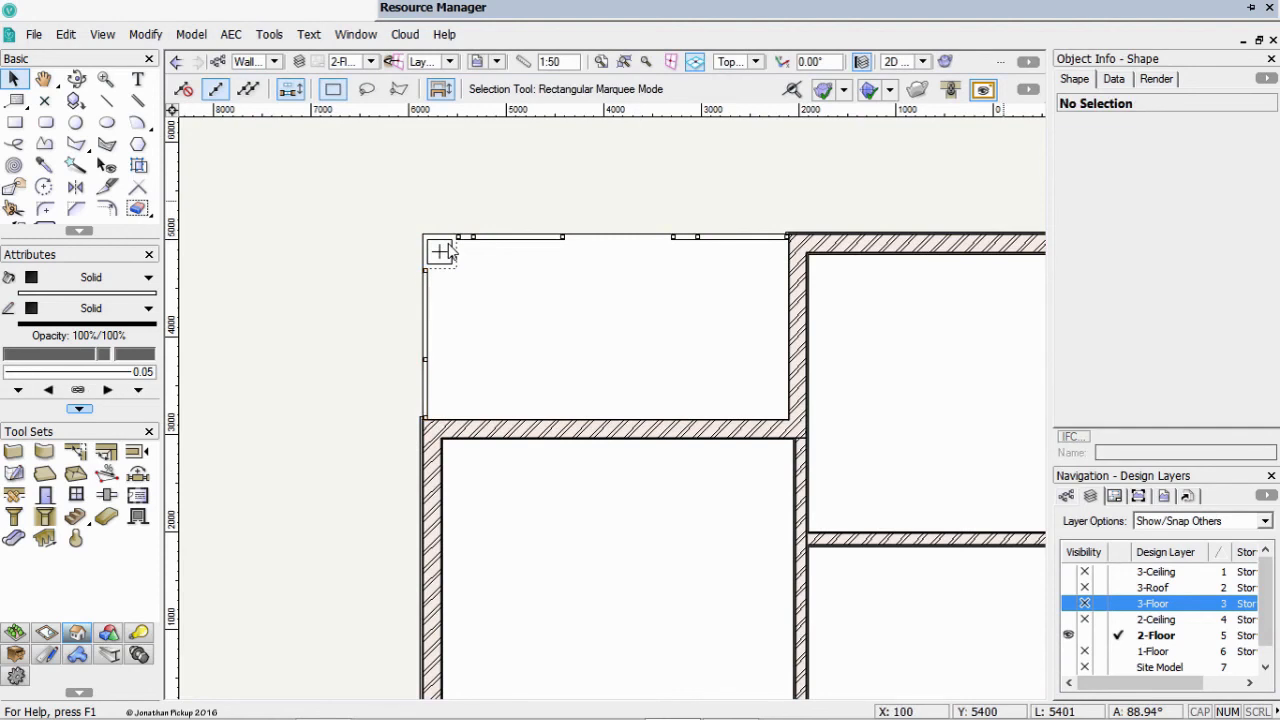
Make 3-Floor the active layer and draw a railing about 3400 mm long from the house wall to the column base, parallel to the verandah's long edge
click(450, 252)
key(ctrl+Up)
key(ctrl+Up)
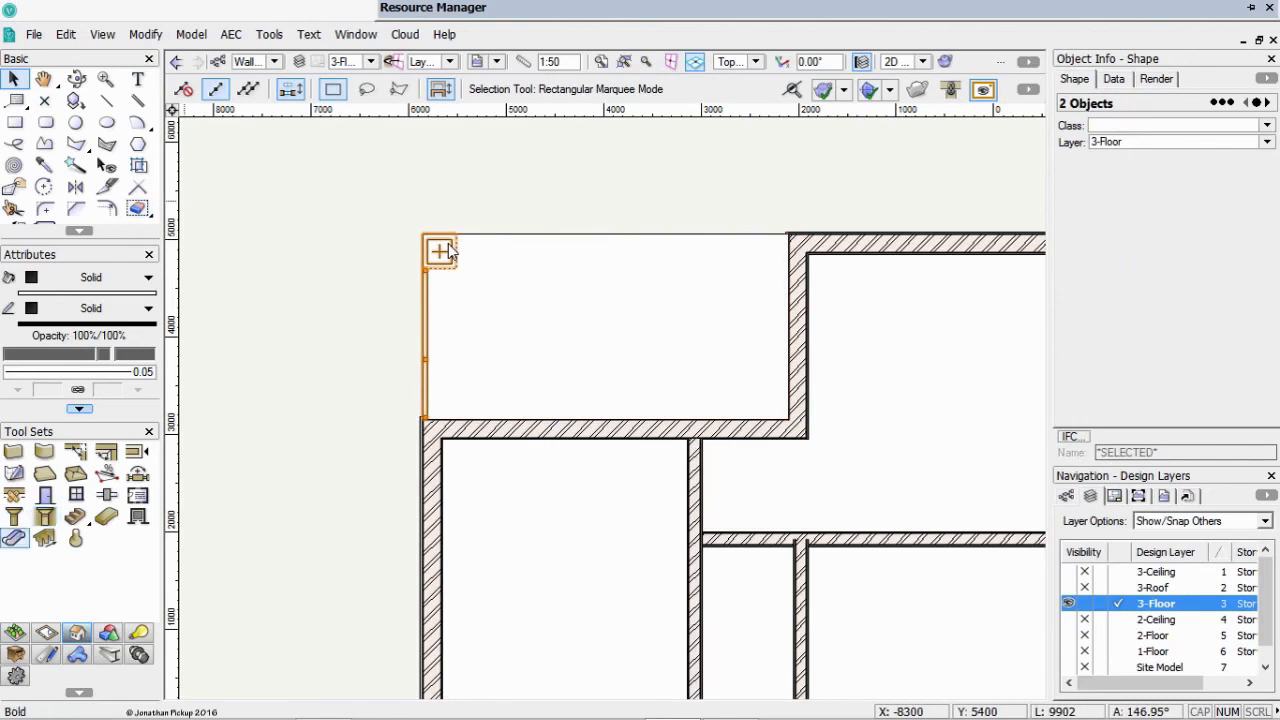
click(14, 654)
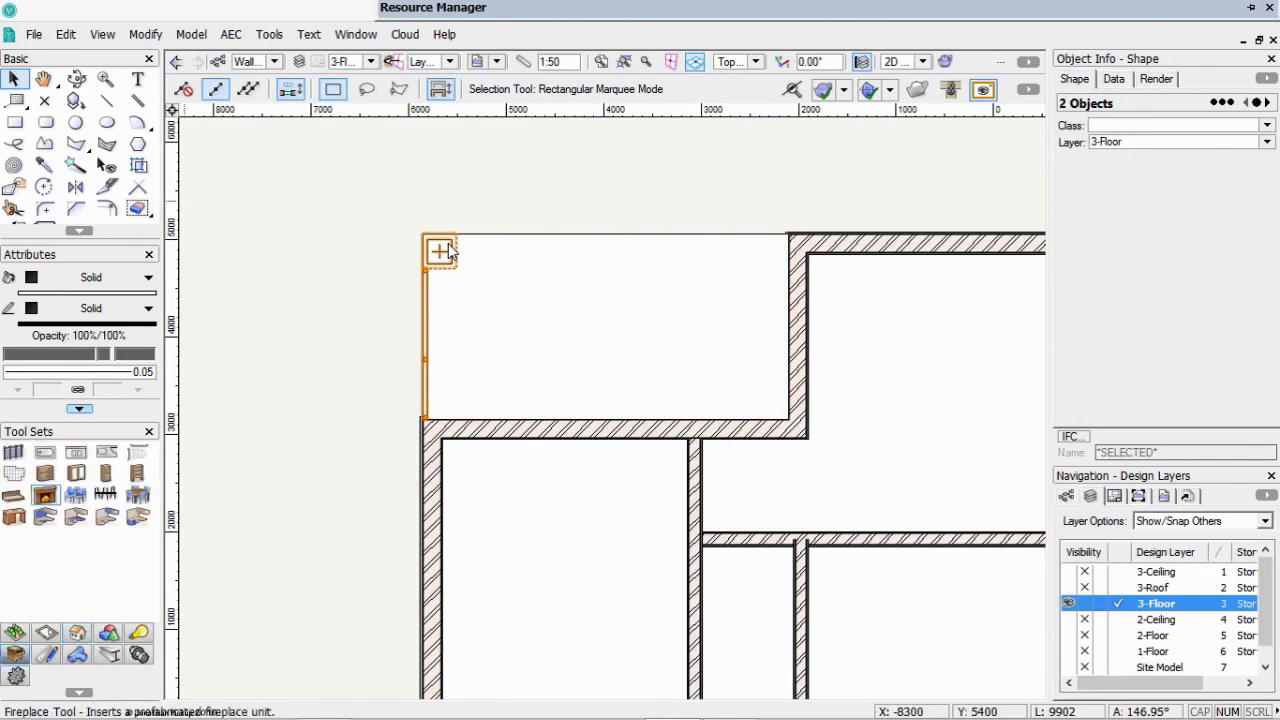
click(13, 452)
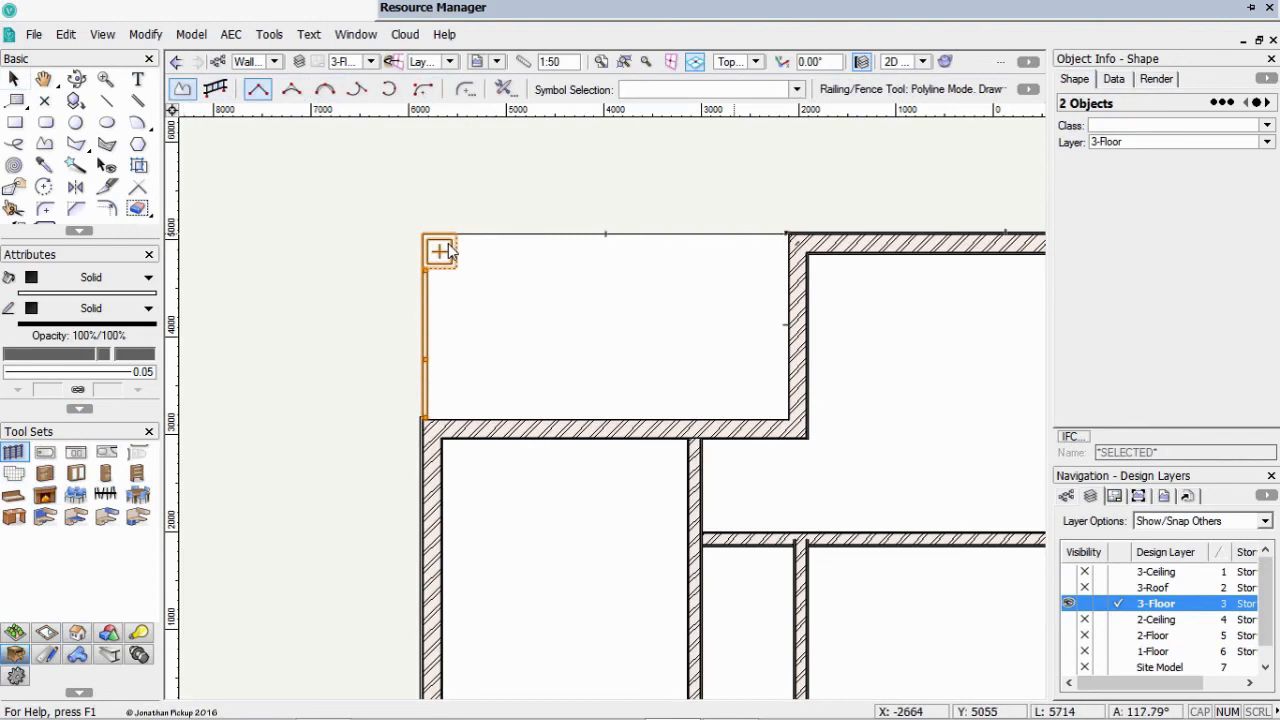
scroll(663, 239, up, 2)
mouse_move(700, 227)
middle_down()
mouse_move(847, 266)
mouse_move(697, 266)
middle_up()
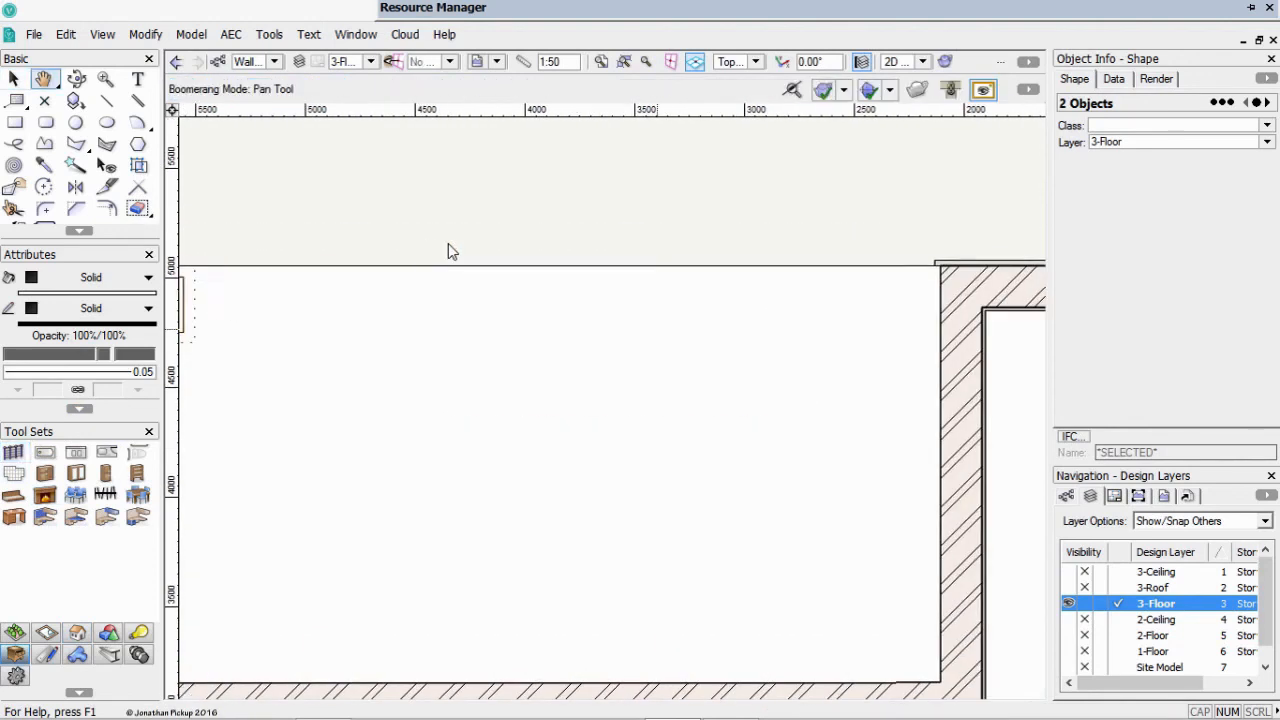
click(940, 286)
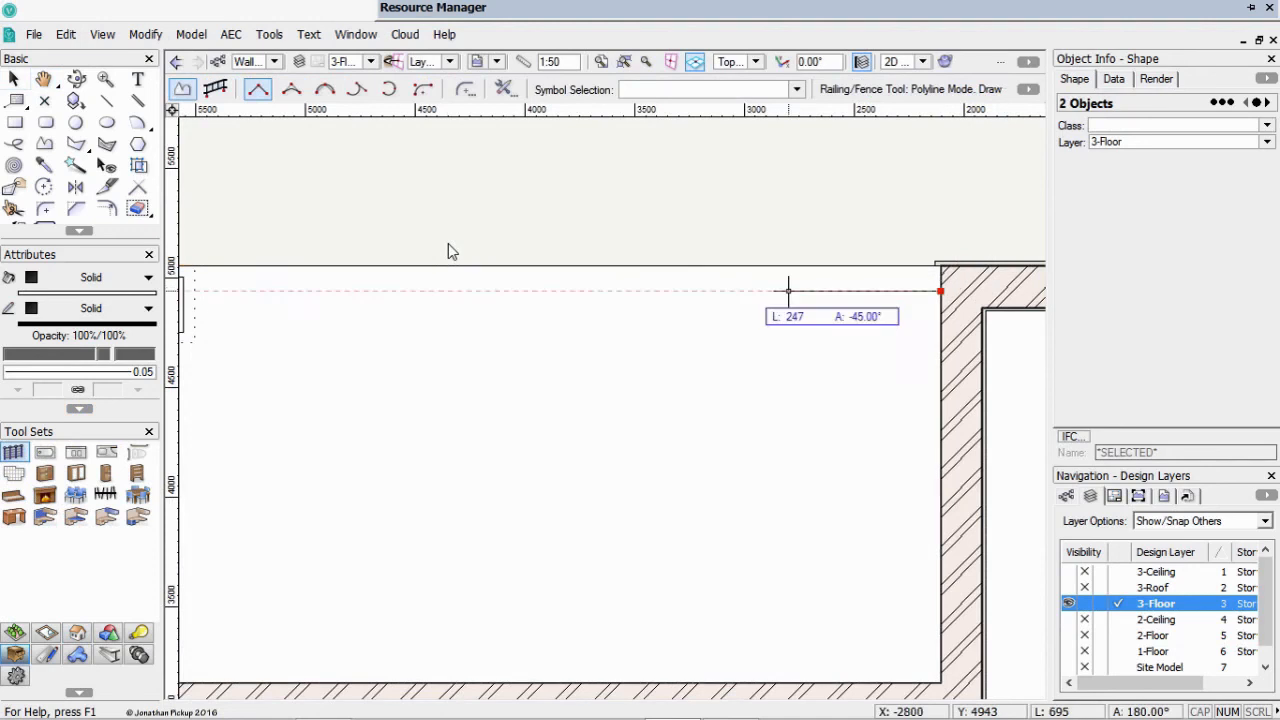
double_click(194, 291)
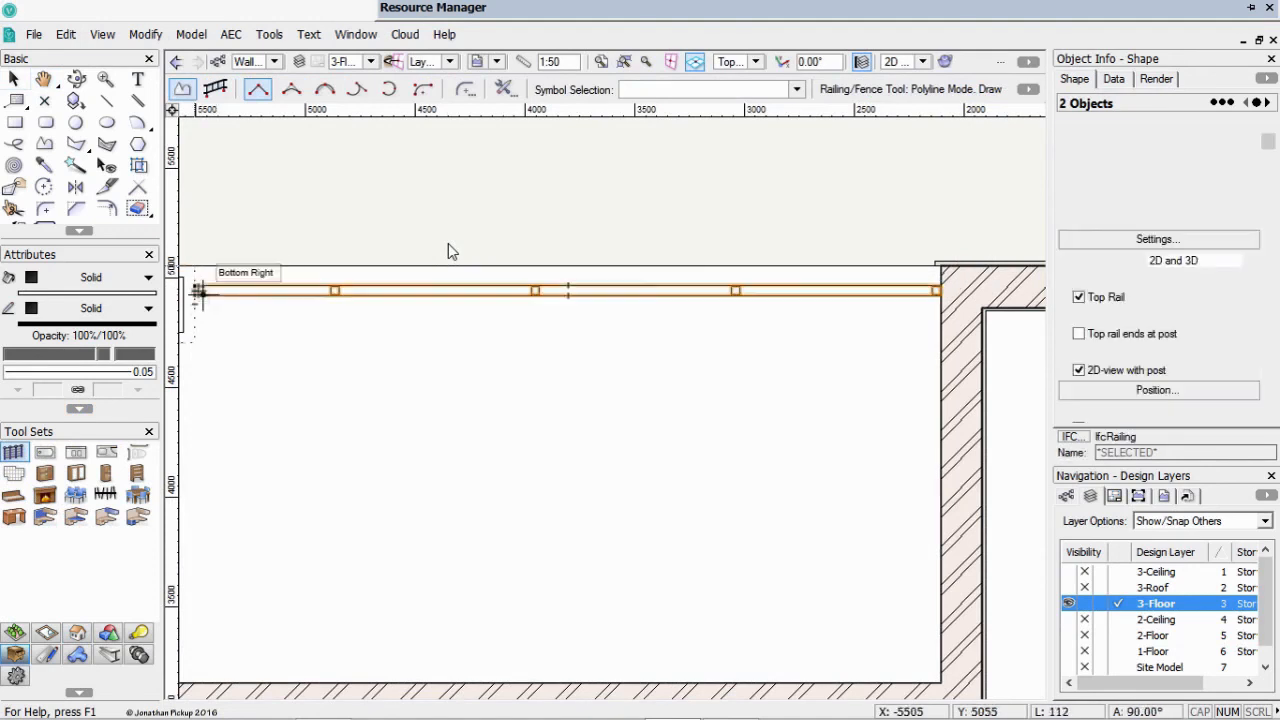
Move the new long railing outward so it lines up with the verandah slab's outer edge
scroll(200, 280, up, 1)
key(x)
drag(357, 303, 357, 275)
scroll(449, 251, down, 3)
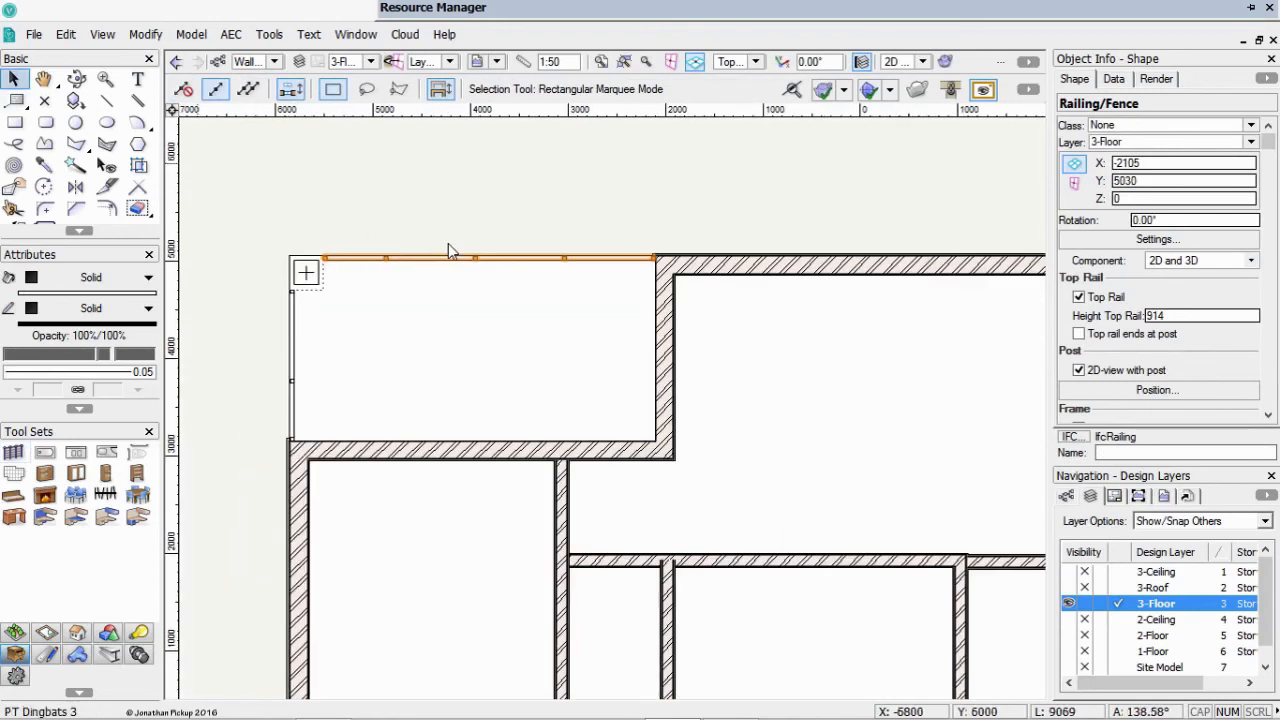
Examine the 3-Floor verandah's column and railings in 3D with Flyover, and switch to the Top view
key(shift+c)
drag(449, 251, 449, 251)
middle_drag(449, 251, 451, 246)
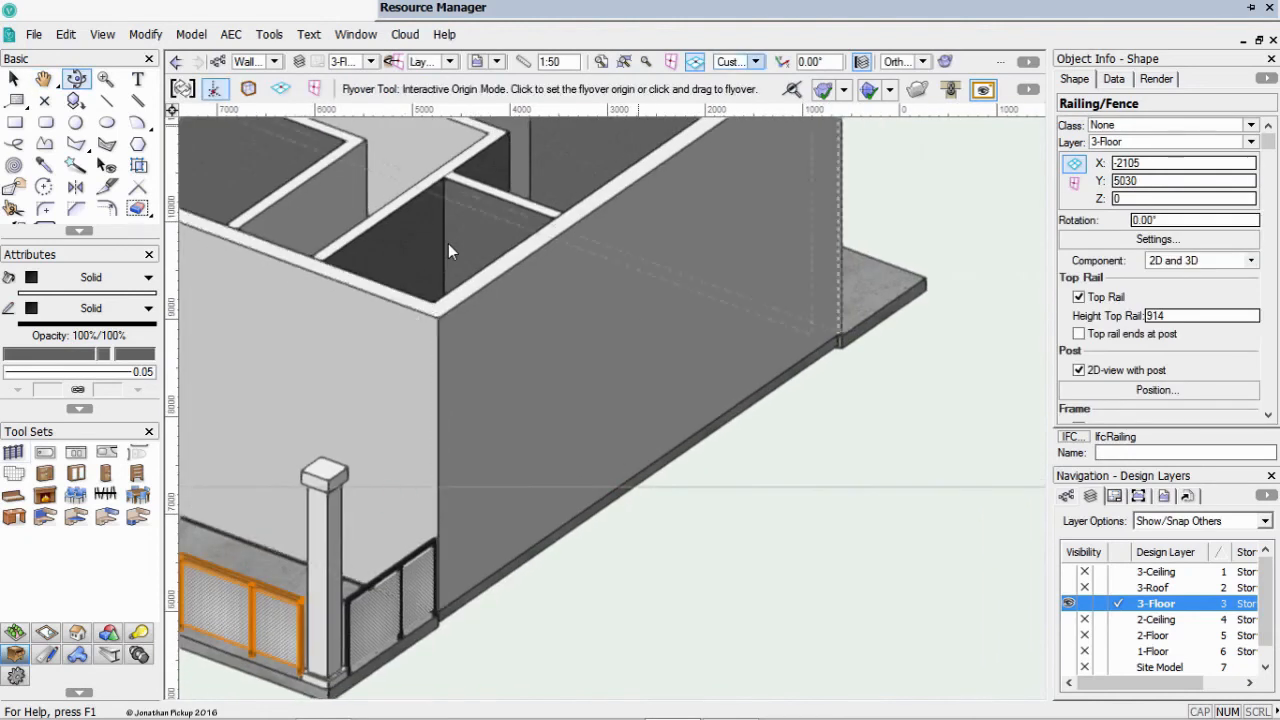
click(755, 62)
click(757, 103)
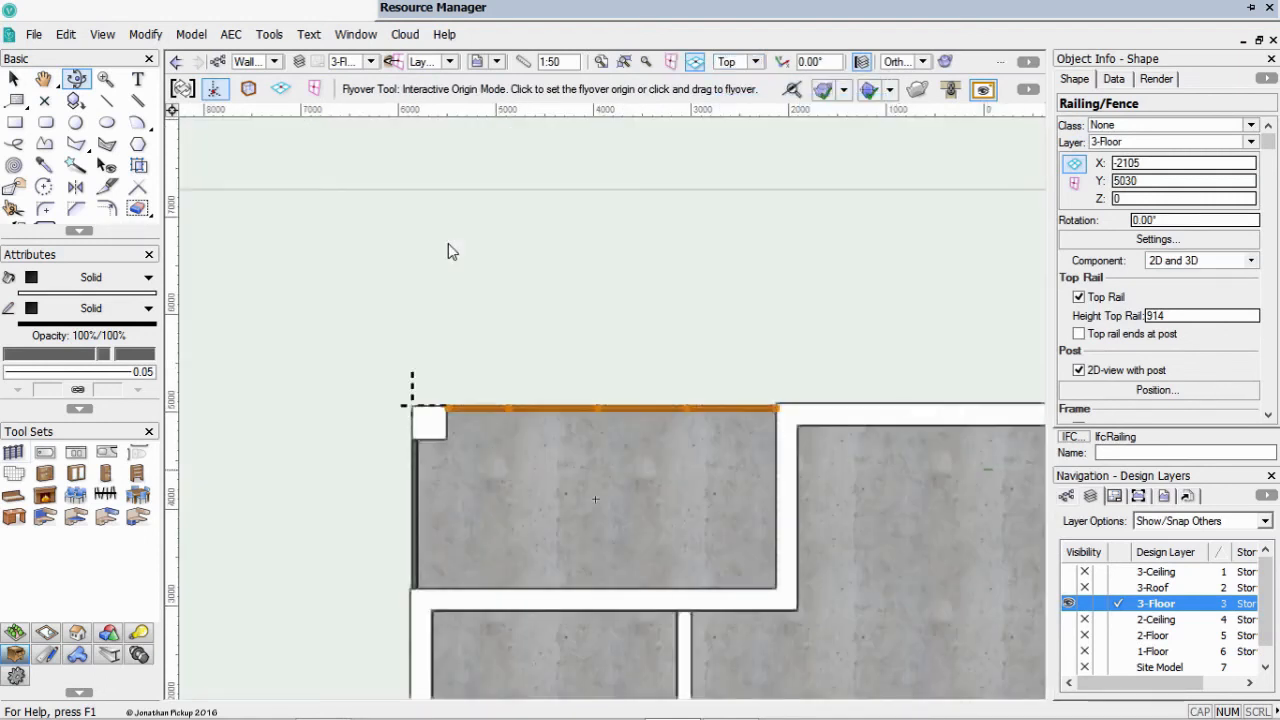
In Top/Plan view, copy the verandah's corner column to the front verandah slab and align its base with the slab's outer left corner
key(ctrl+5)
scroll(490, 414, up, 1)
scroll(503, 422, down, 3)
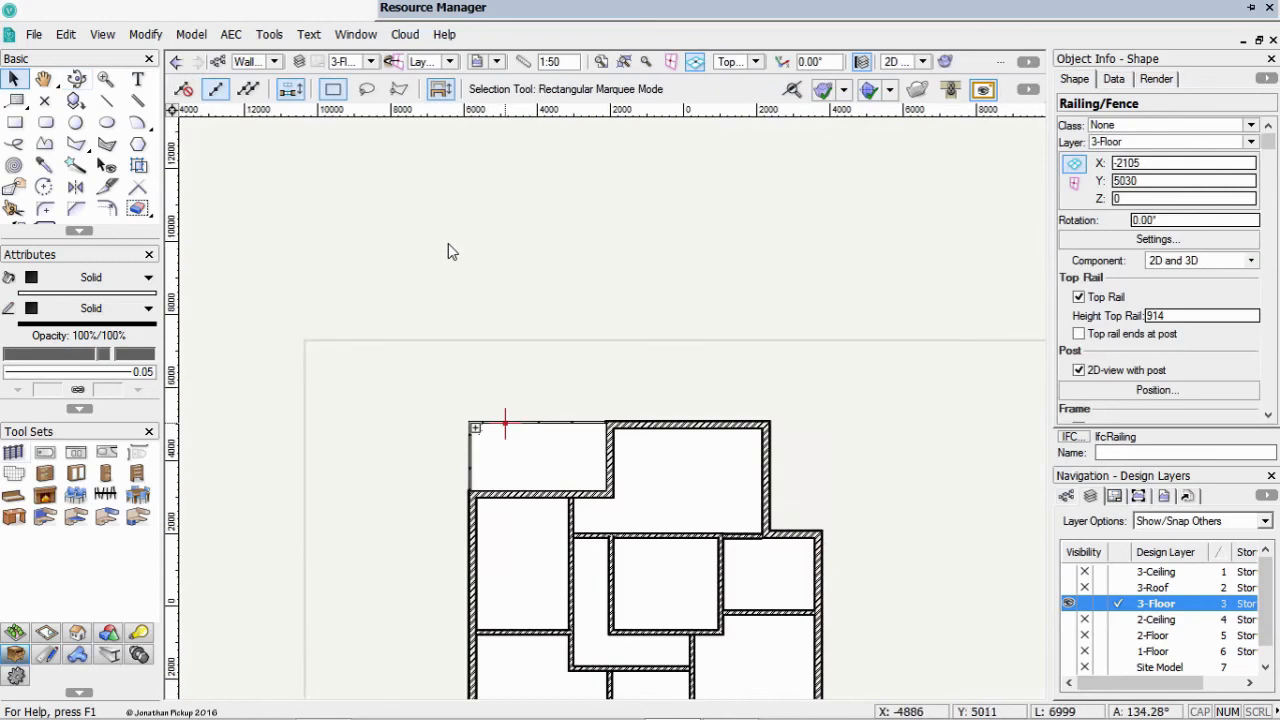
middle_drag(505, 423, 448, 251)
click(448, 251)
click(474, 250)
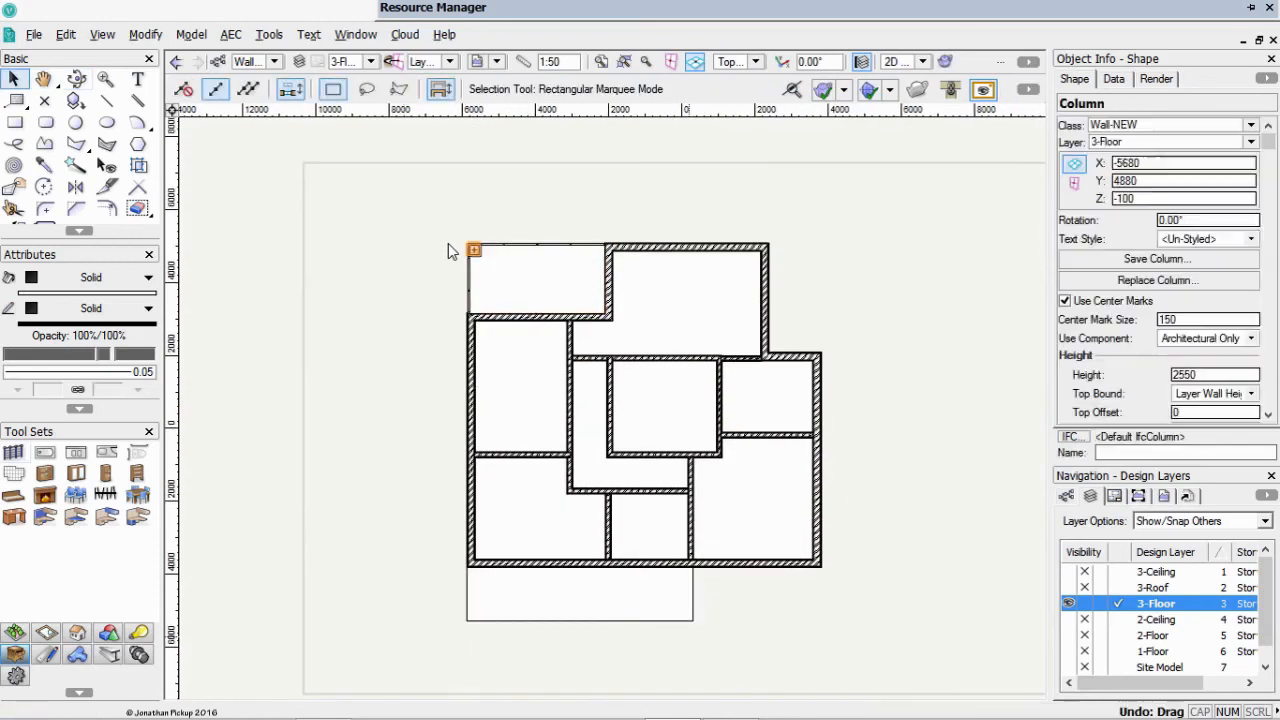
click(448, 251)
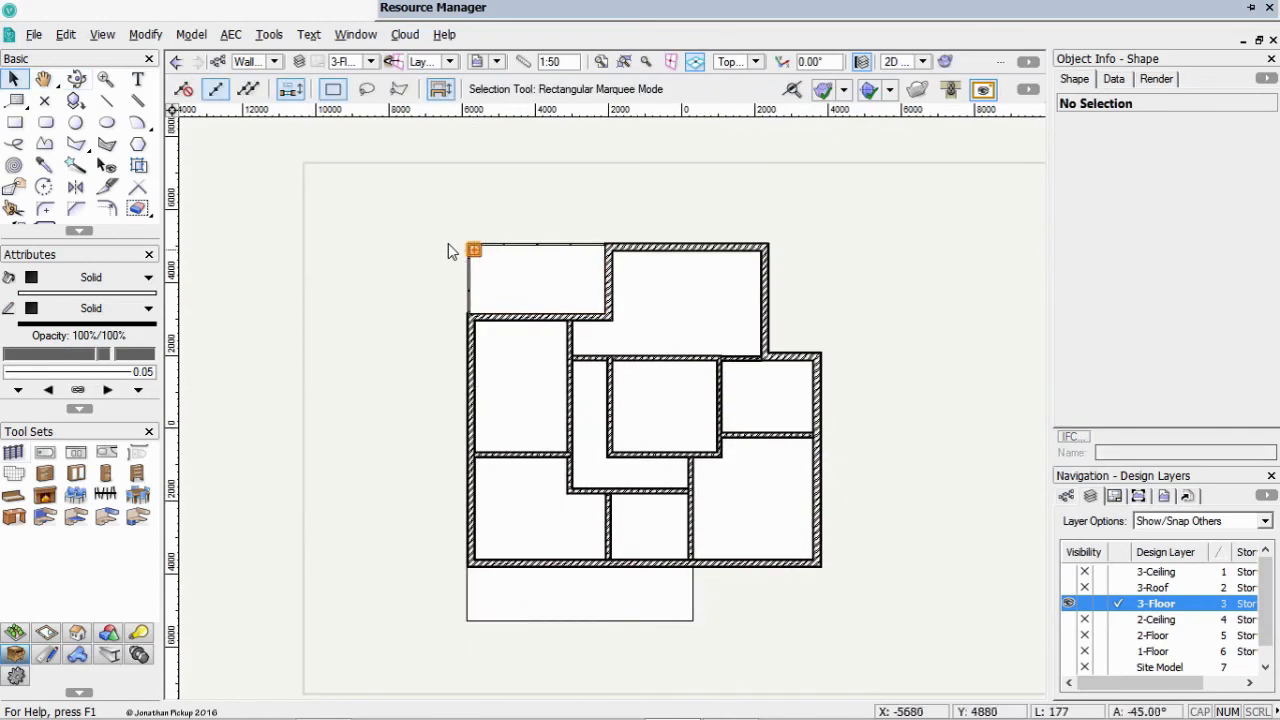
drag(474, 250, 473, 593)
ctrl+drag(474, 604, 474, 621)
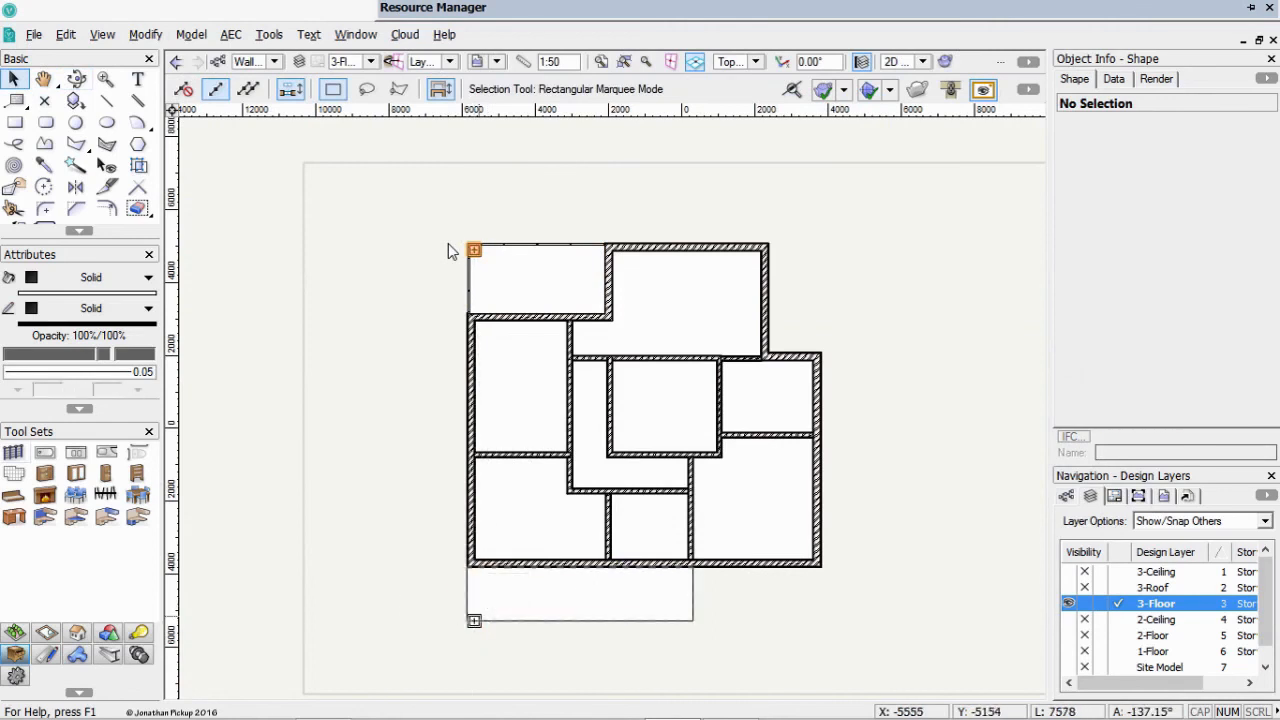
scroll(470, 619, up, 6)
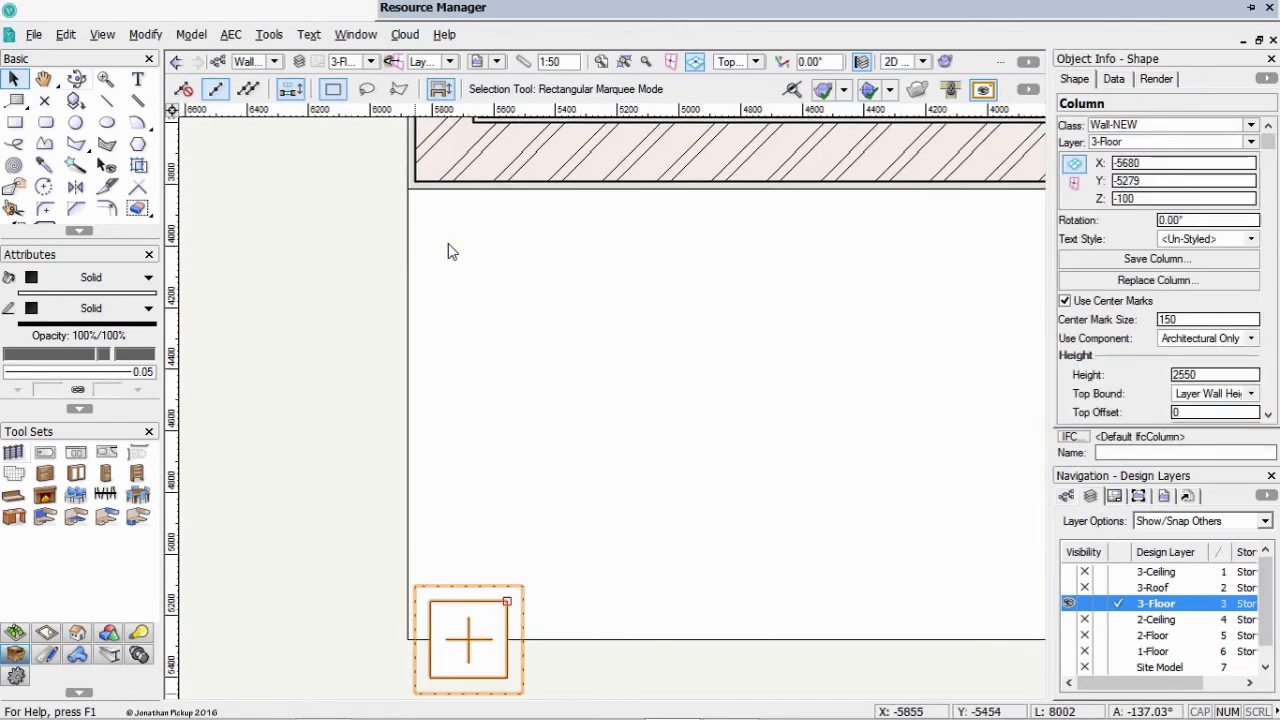
drag(415, 693, 408, 639)
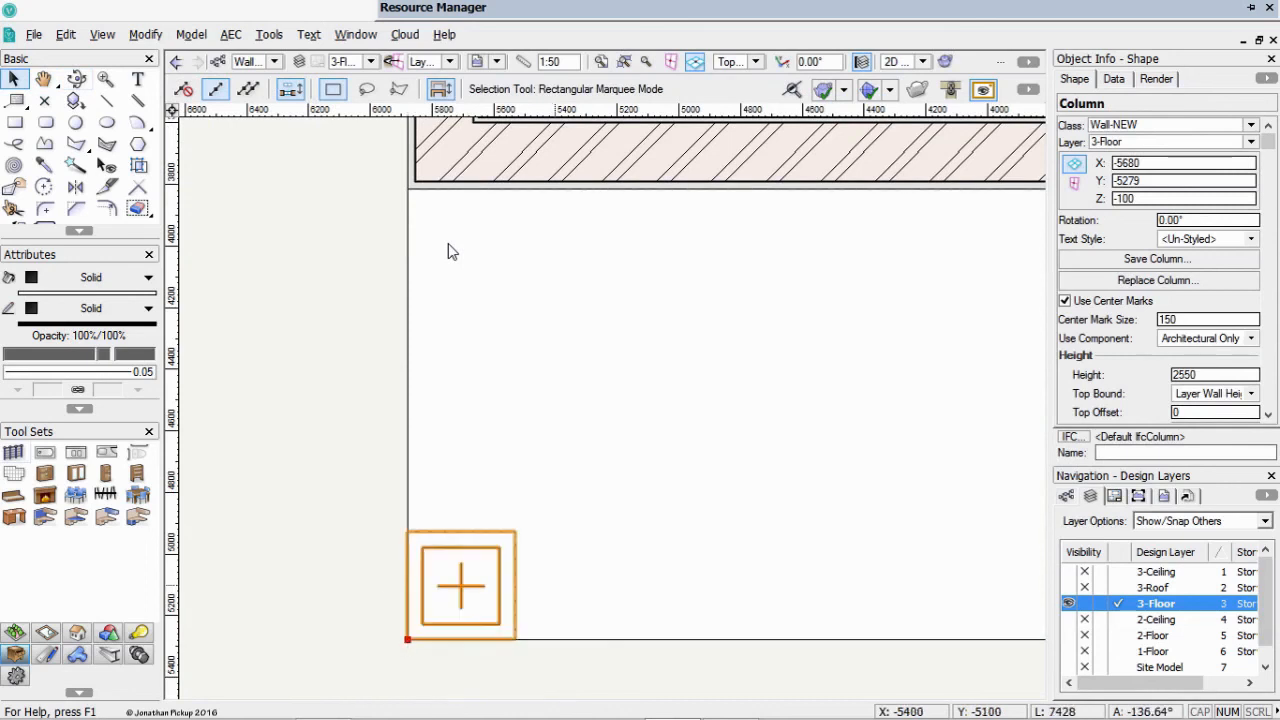
Mirror a duplicate of the new column about the midpoint of the front verandah slab's long edge, onto the opposite corner
scroll(579, 571, down, 5)
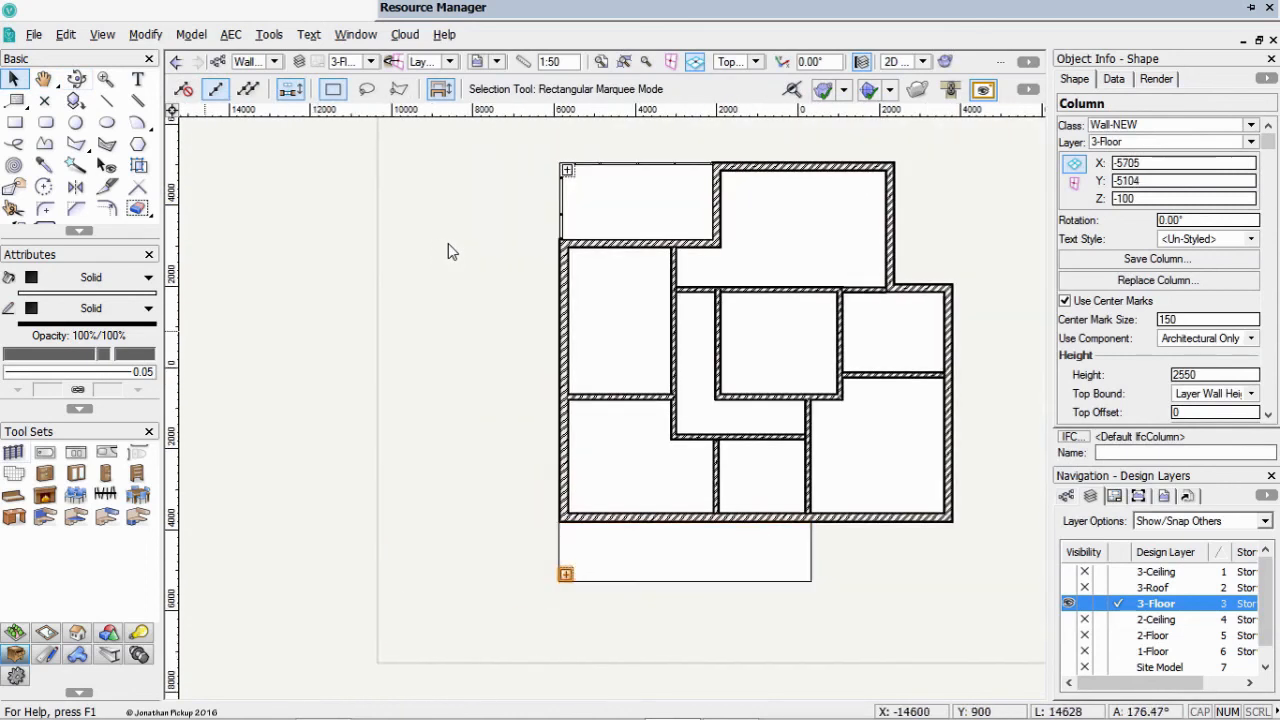
key(7)
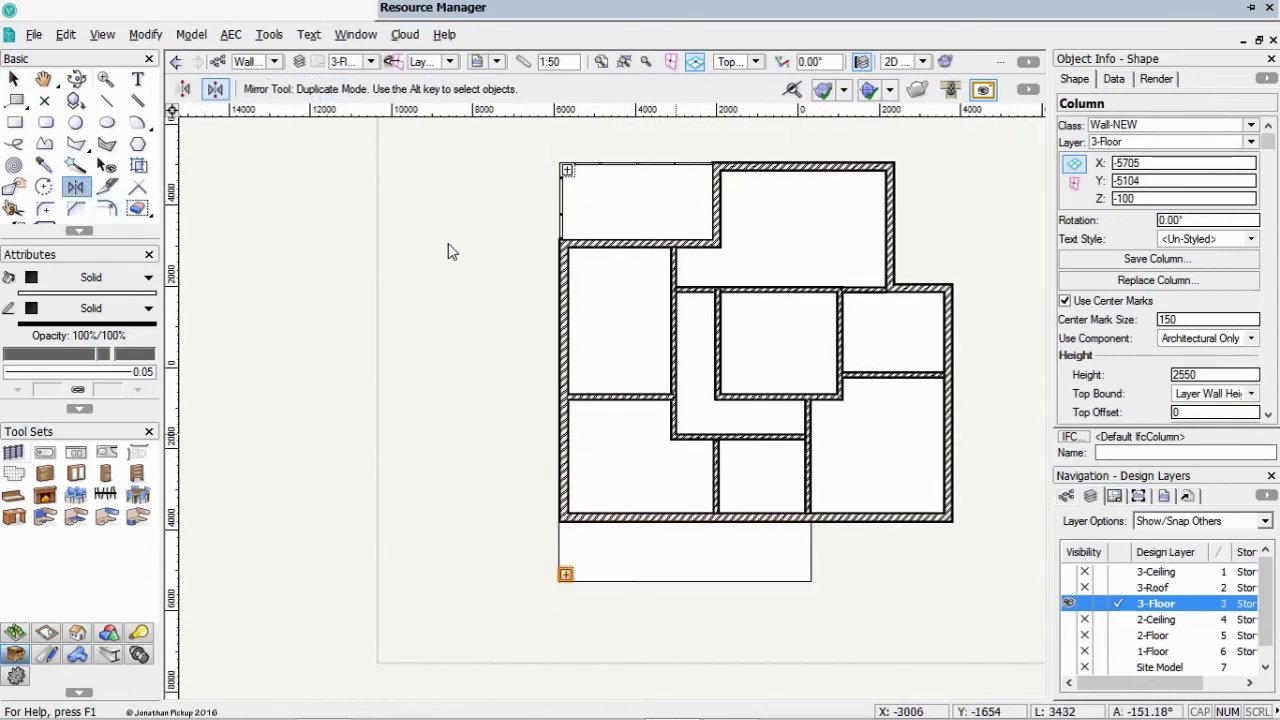
click(684, 581)
click(684, 630)
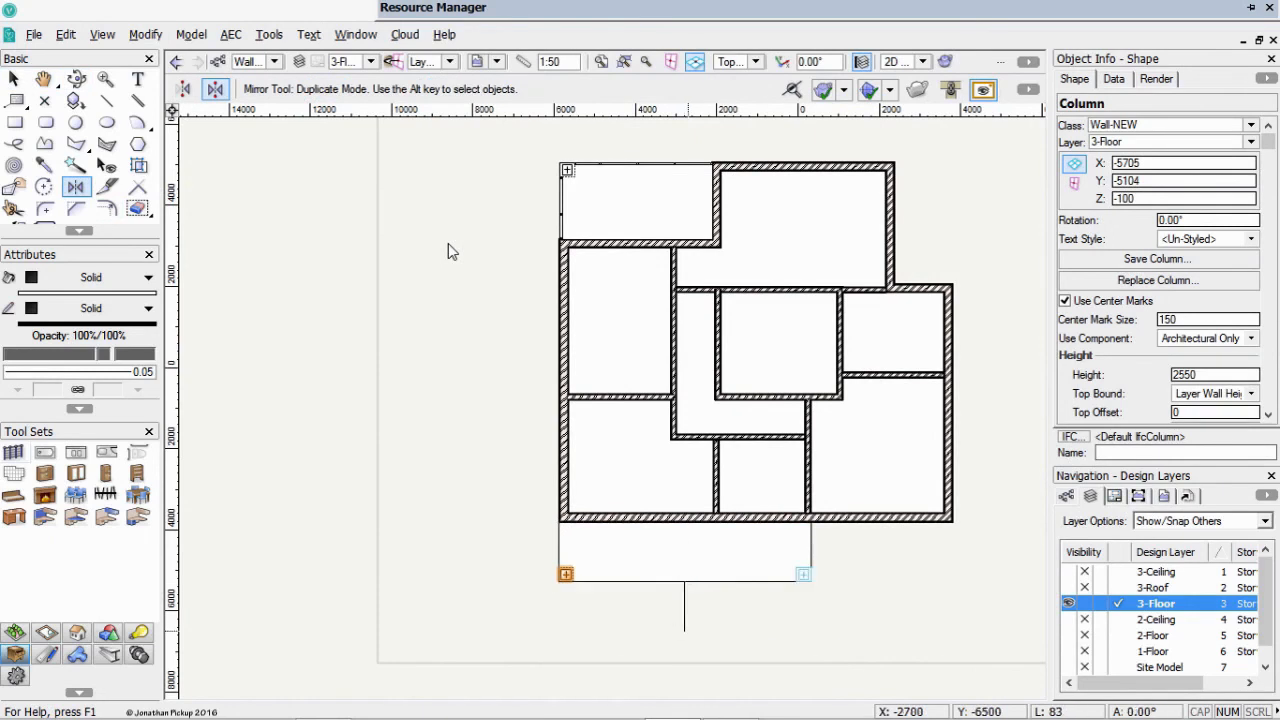
Draw a railing about 1100 mm long from the house wall to the left column's base on the front verandah's short side
scroll(590, 516, up, 3)
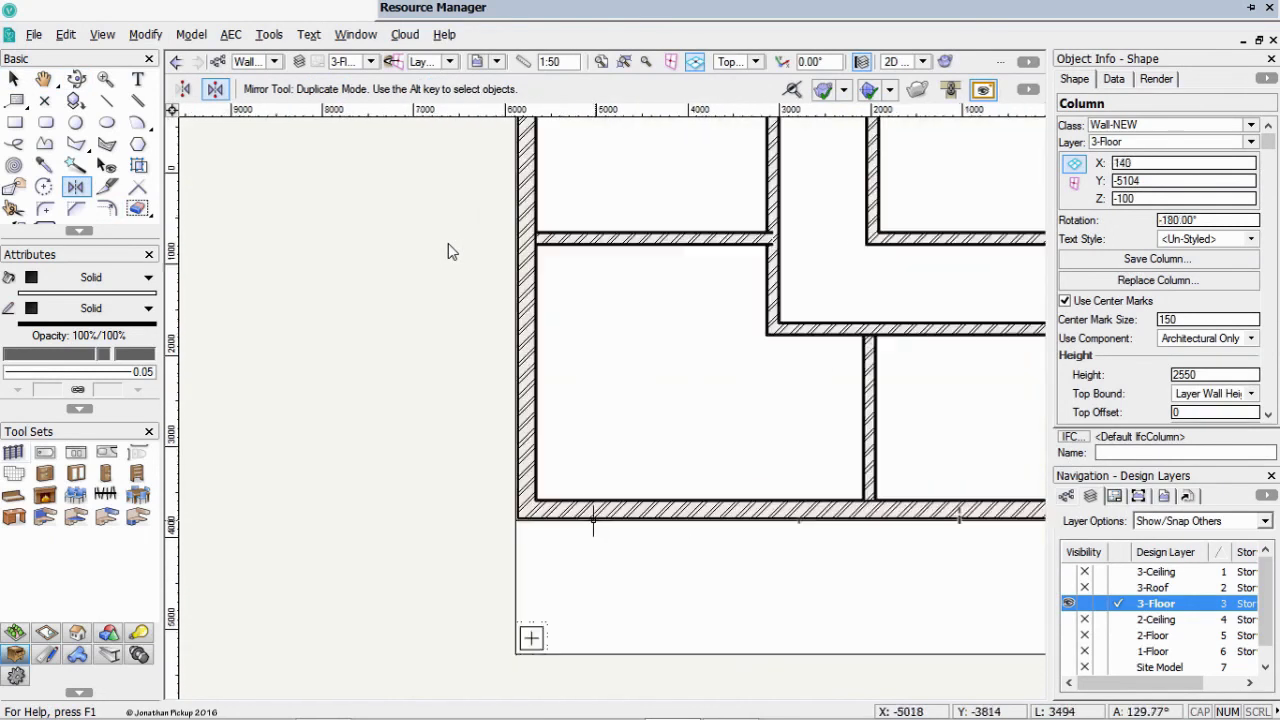
scroll(448, 252, down, 3)
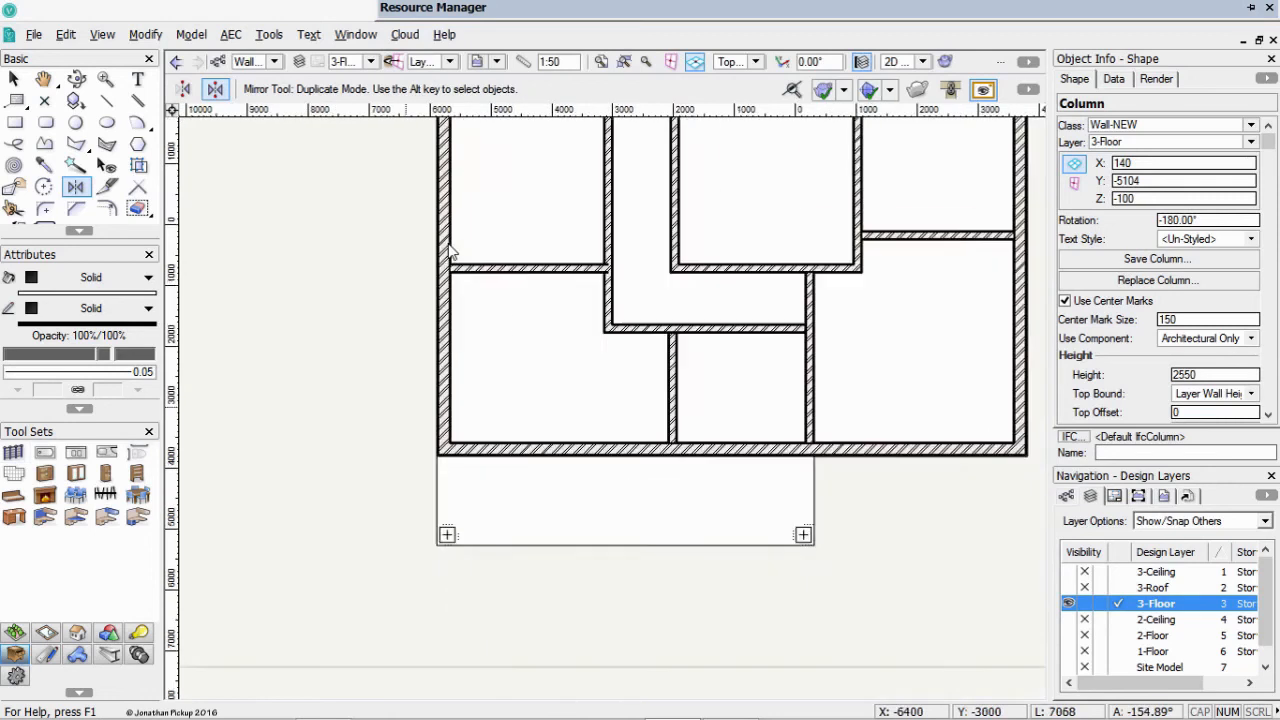
scroll(448, 252, up, 3)
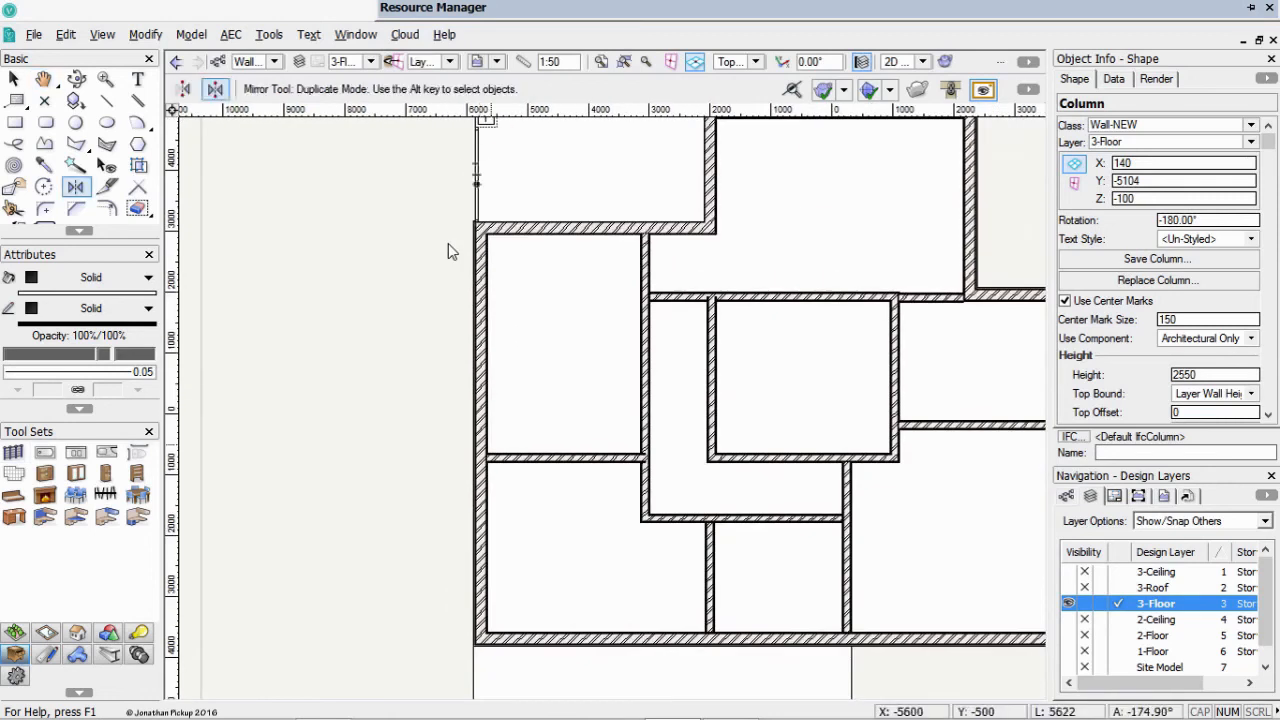
middle_drag(487, 590, 439, 378)
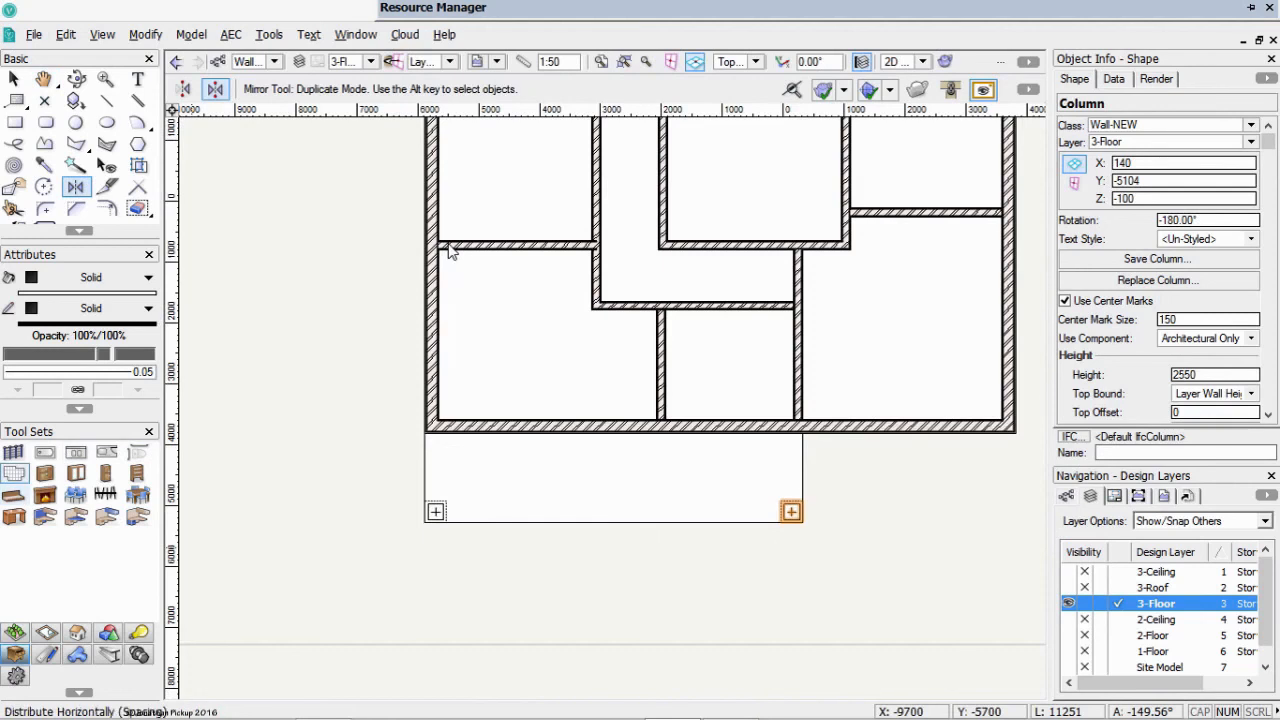
click(14, 453)
scroll(448, 443, up, 1)
scroll(448, 440, up, 2)
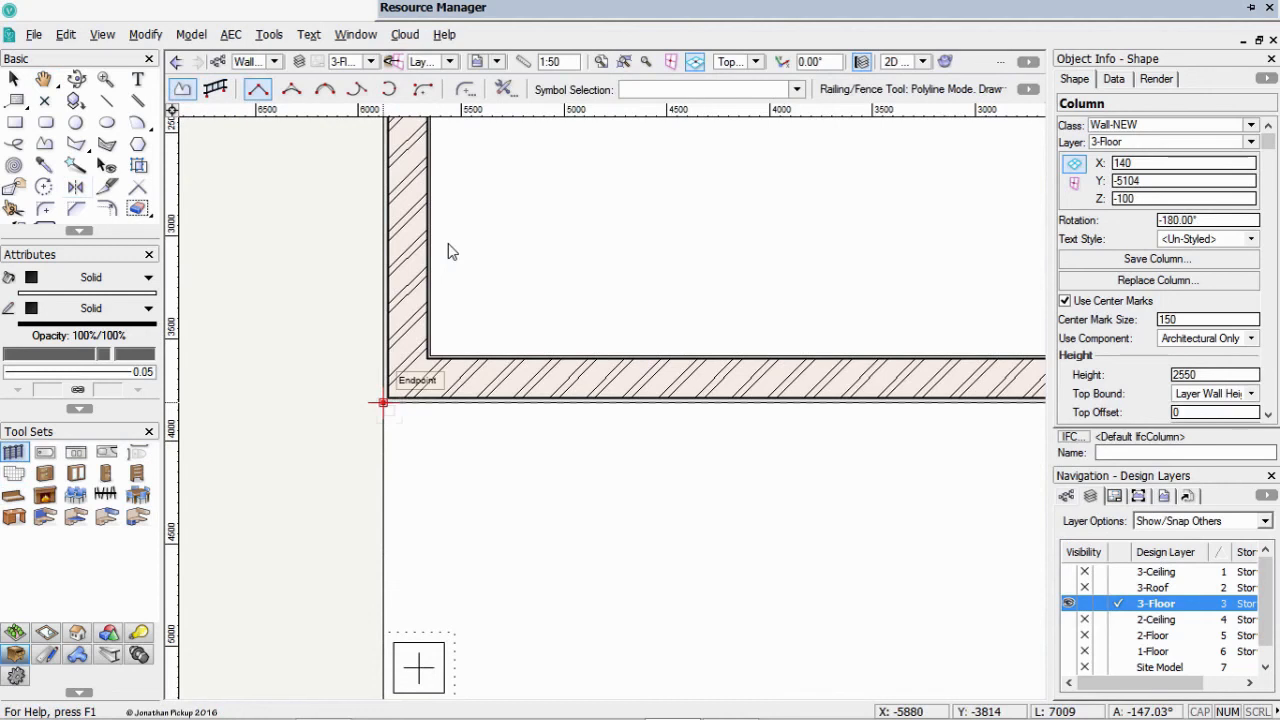
click(418, 402)
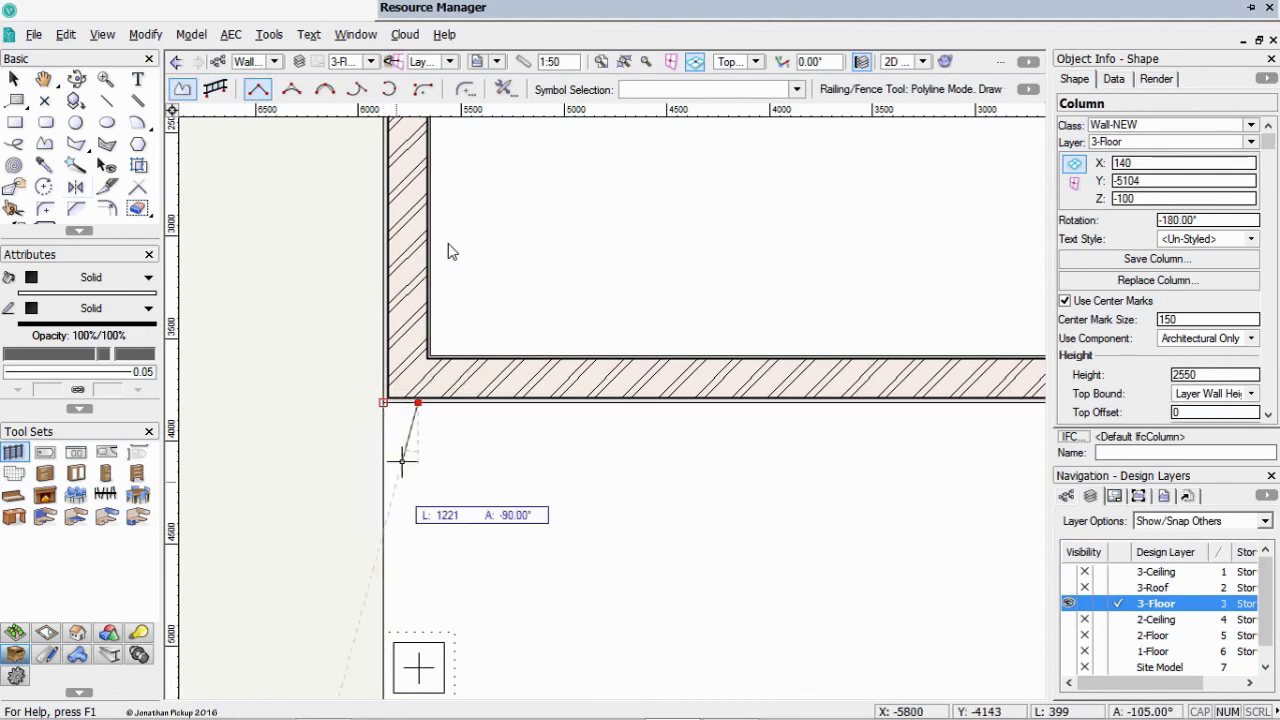
double_click(418, 632)
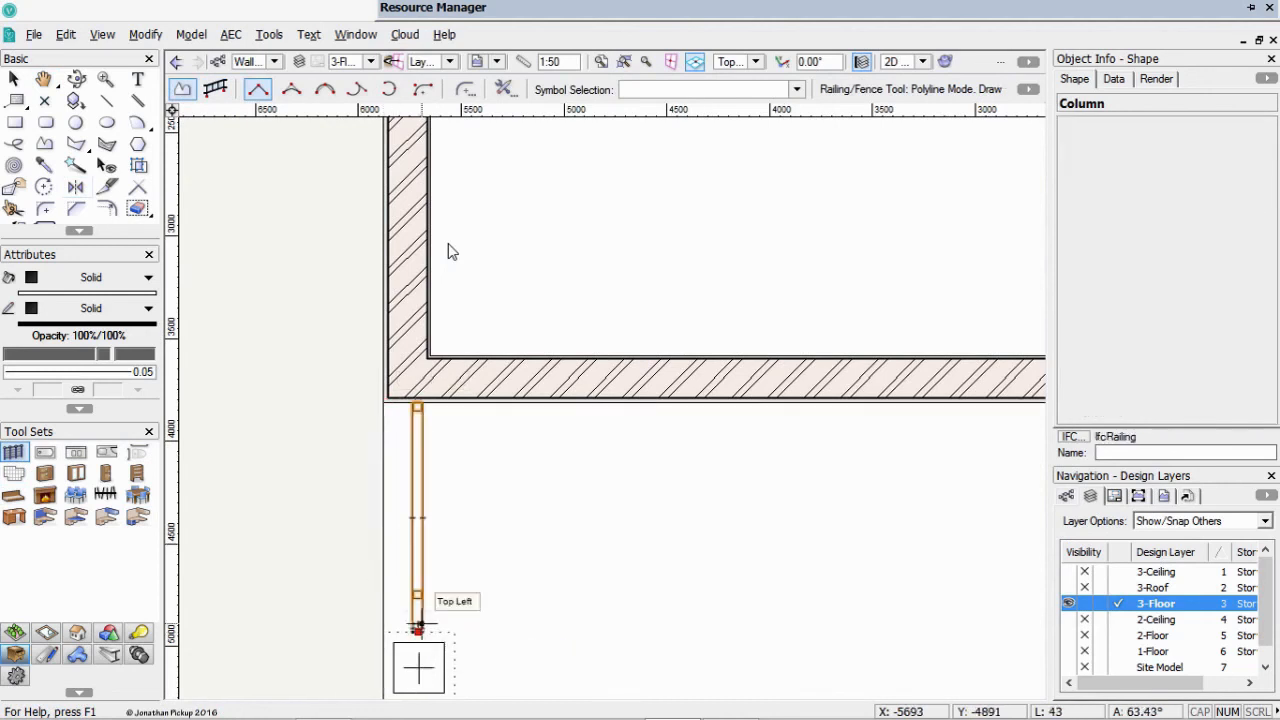
Move the short railing outward so its outer face lines up with the front verandah slab's left edge
key(x)
scroll(420, 587, up, 3)
drag(420, 587, 321, 587)
scroll(525, 514, down, 5)
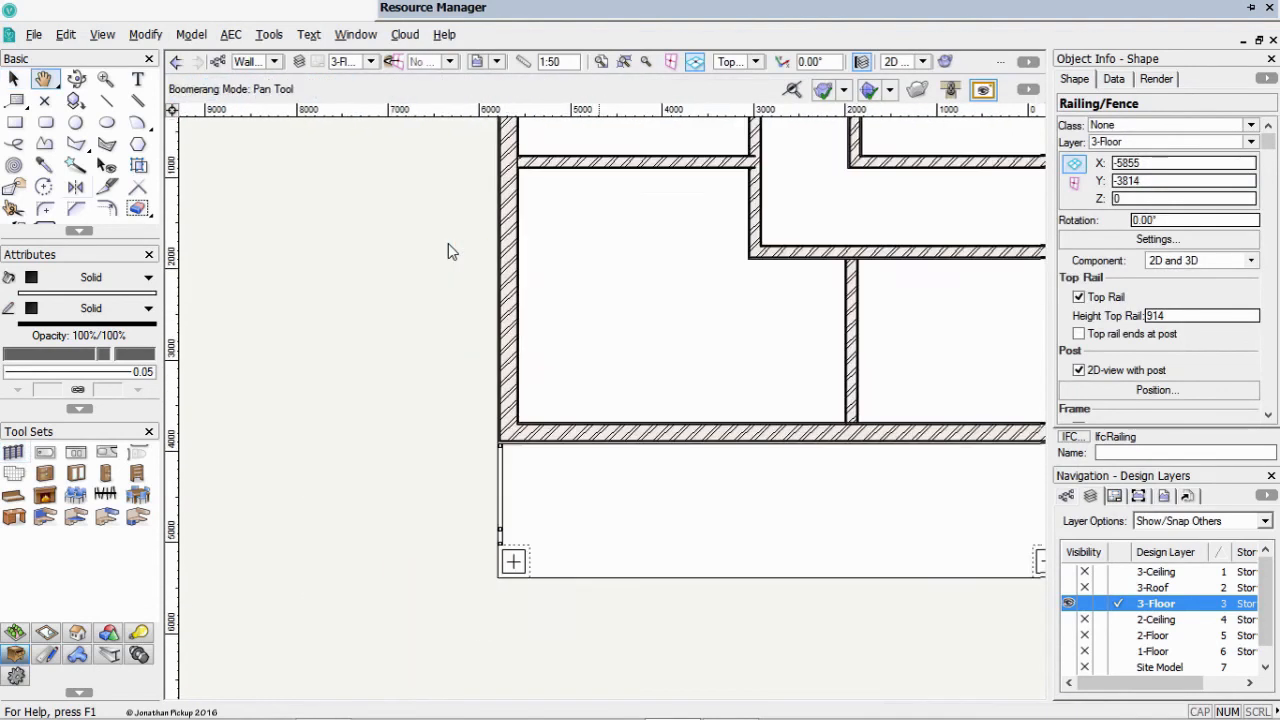
Draw a railing about 5500 mm long between the two column bases along the front verandah slab's outer edge
middle_drag(525, 514, 331, 371)
key(x)
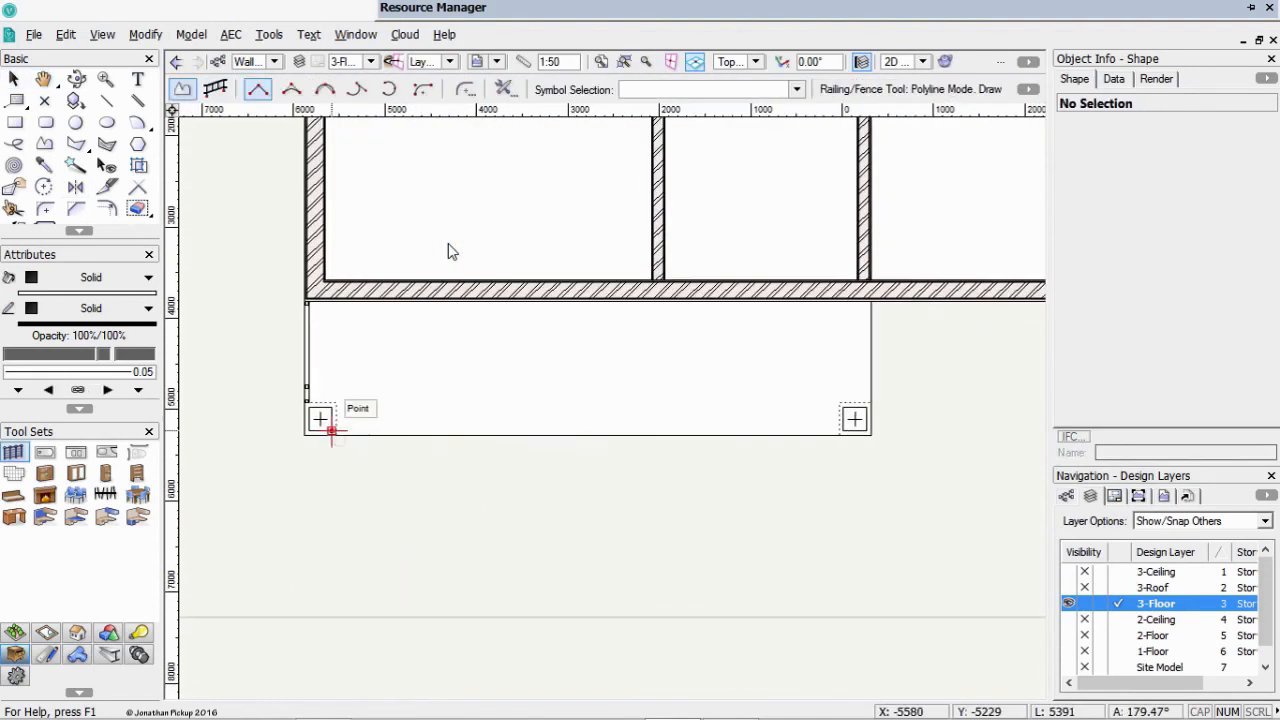
scroll(331, 432, up, 5)
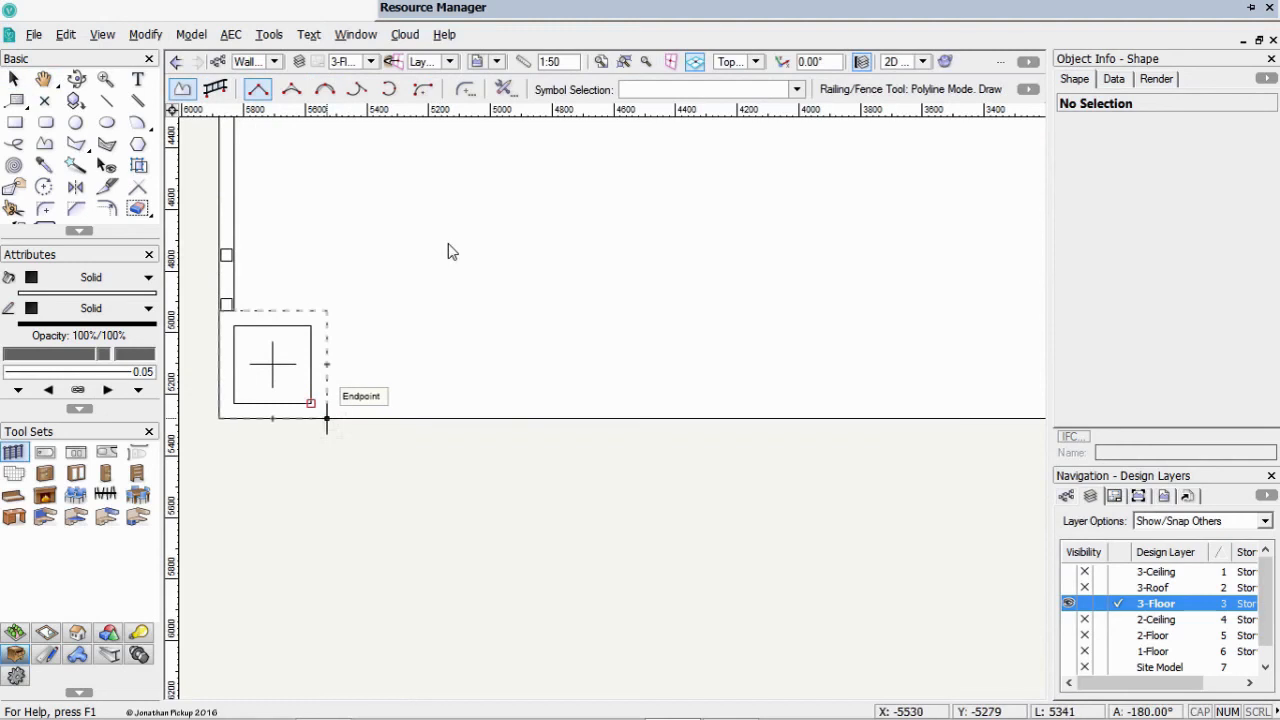
click(326, 418)
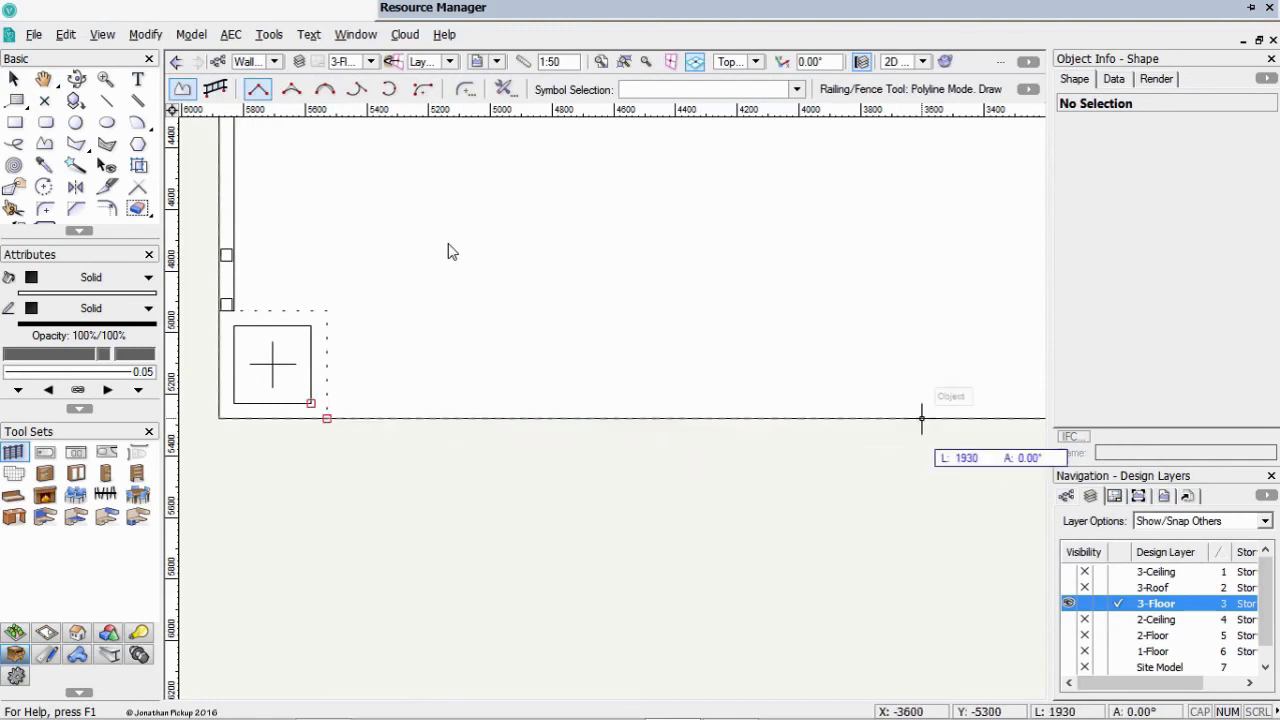
mouse_move(922, 418)
middle_down()
mouse_move(470, 486)
mouse_move(362, 540)
middle_up()
mouse_move(907, 540)
middle_down()
mouse_move(427, 440)
mouse_move(188, 461)
middle_up()
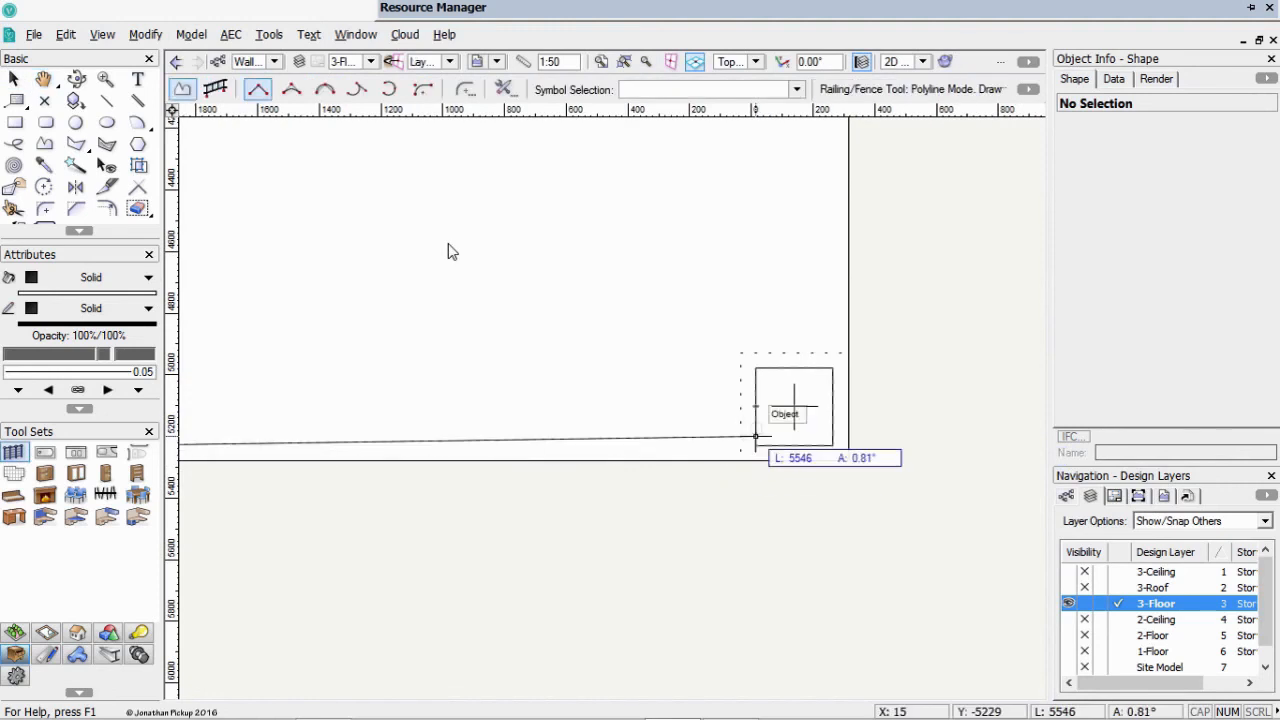
double_click(740, 459)
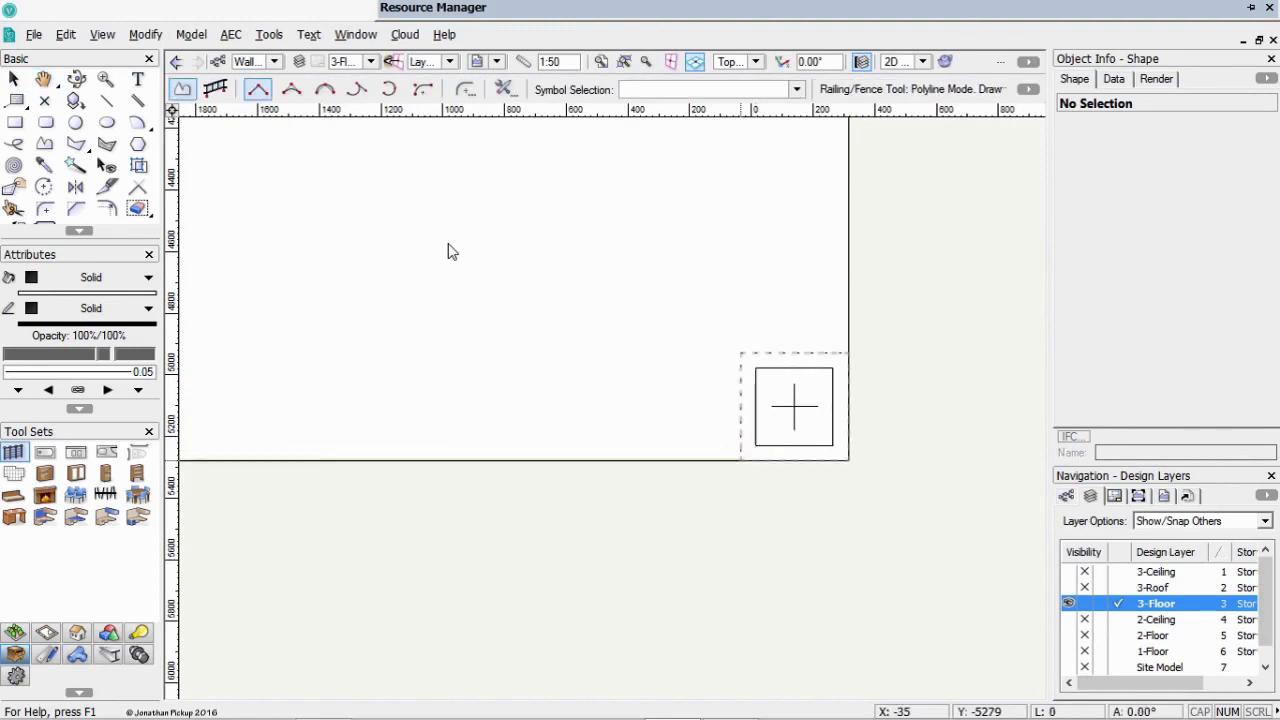
Move the long railing inward so its outer face lies on the front verandah slab's outer edge
scroll(720, 477, up, 3)
key(x)
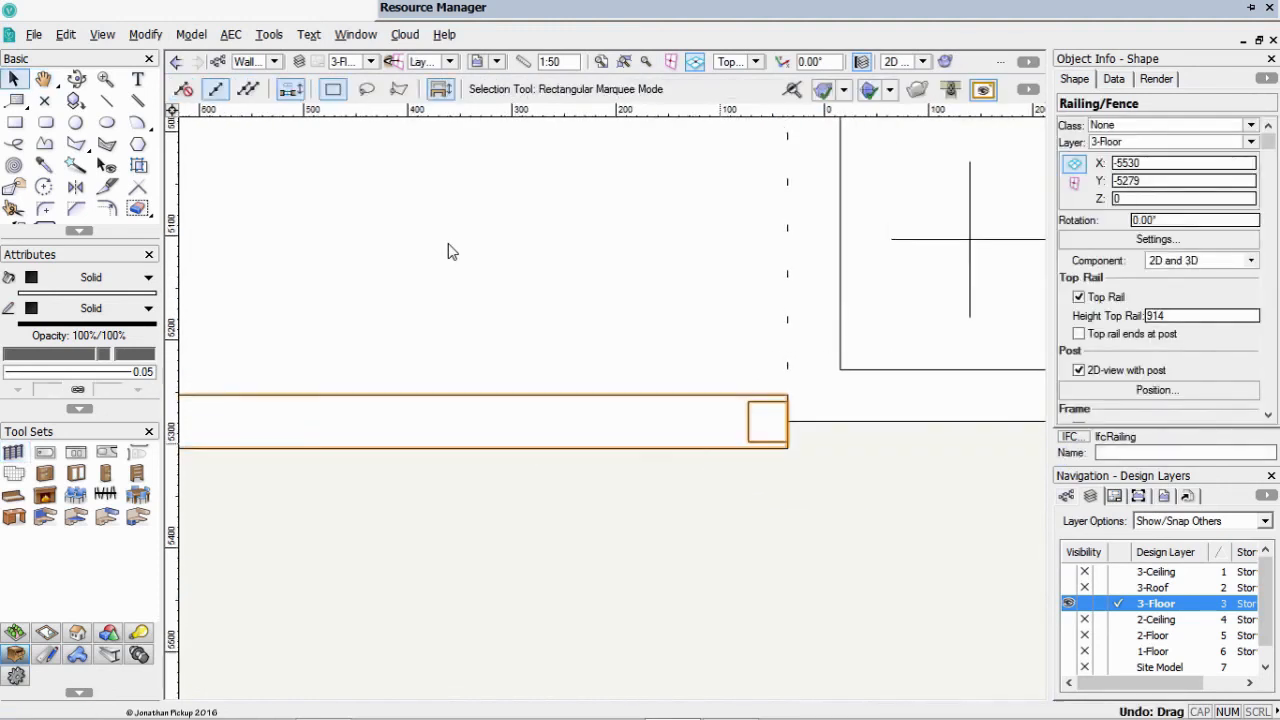
scroll(715, 490, up, 3)
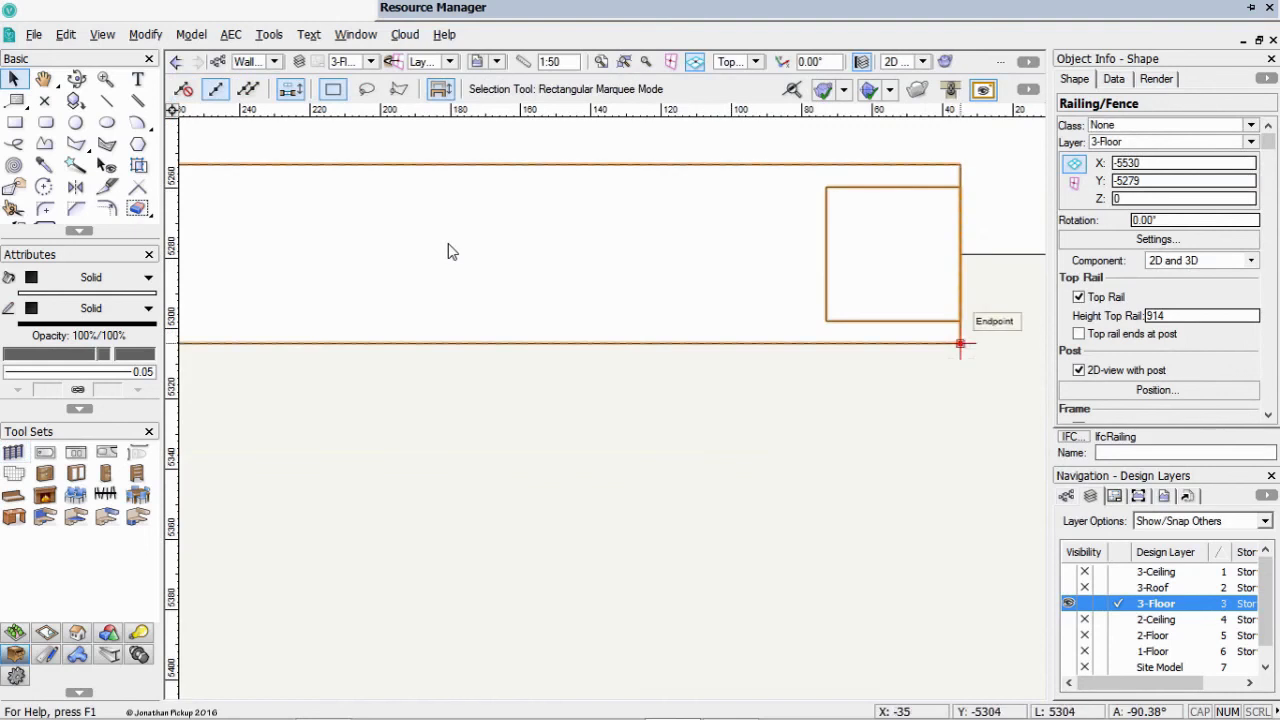
key(Escape)
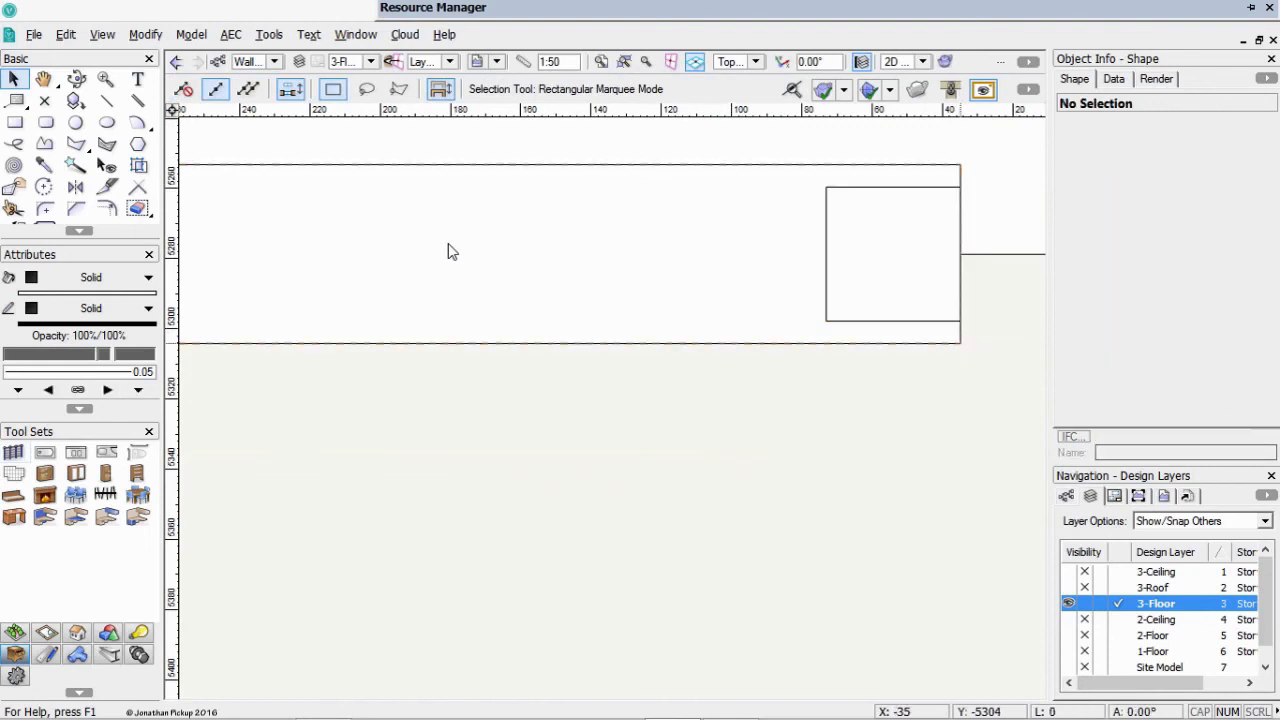
scroll(449, 251, down, 3)
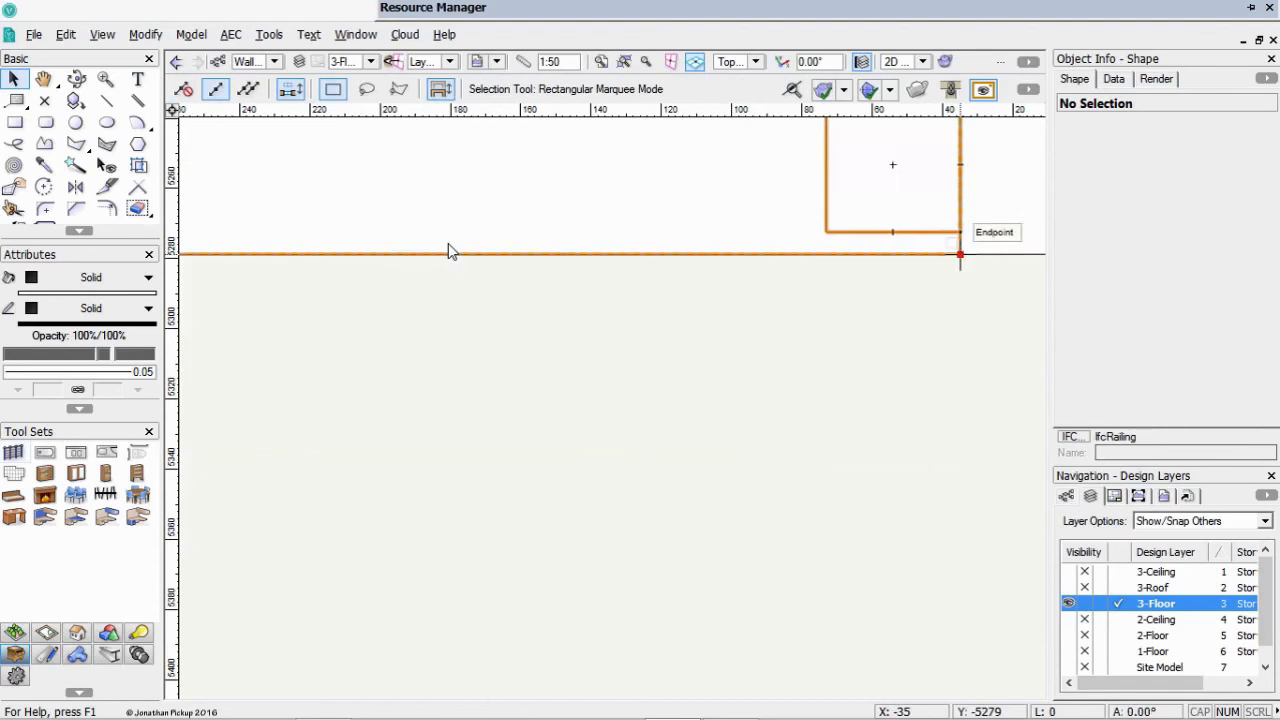
Mirror a duplicate of the short side railing about the front verandah's centre line and view the result in 3D
scroll(449, 251, down, 6)
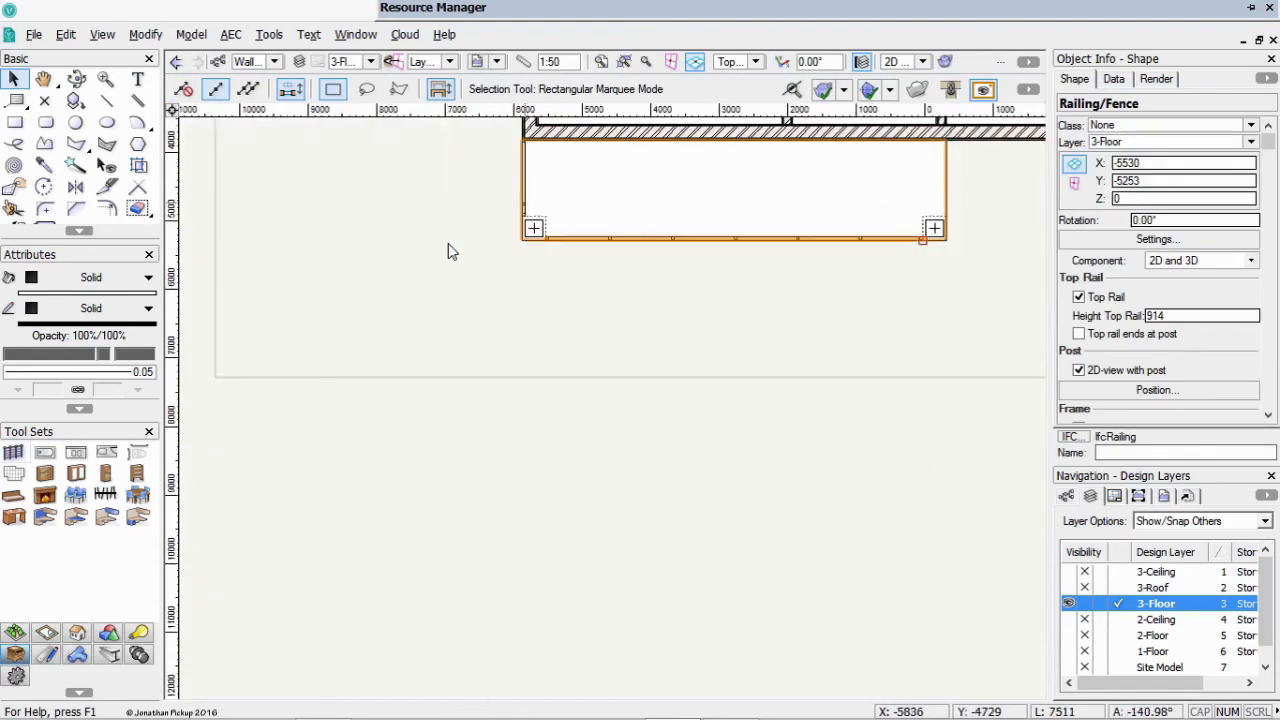
click(522, 178)
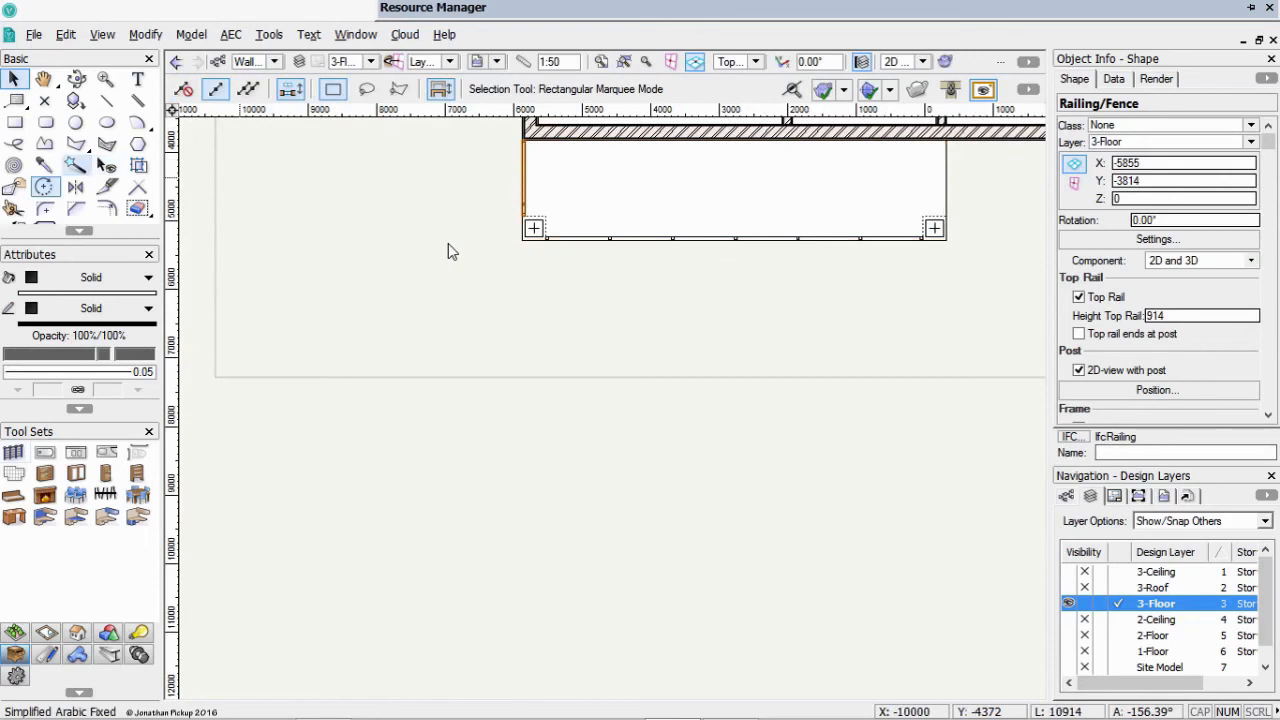
click(76, 187)
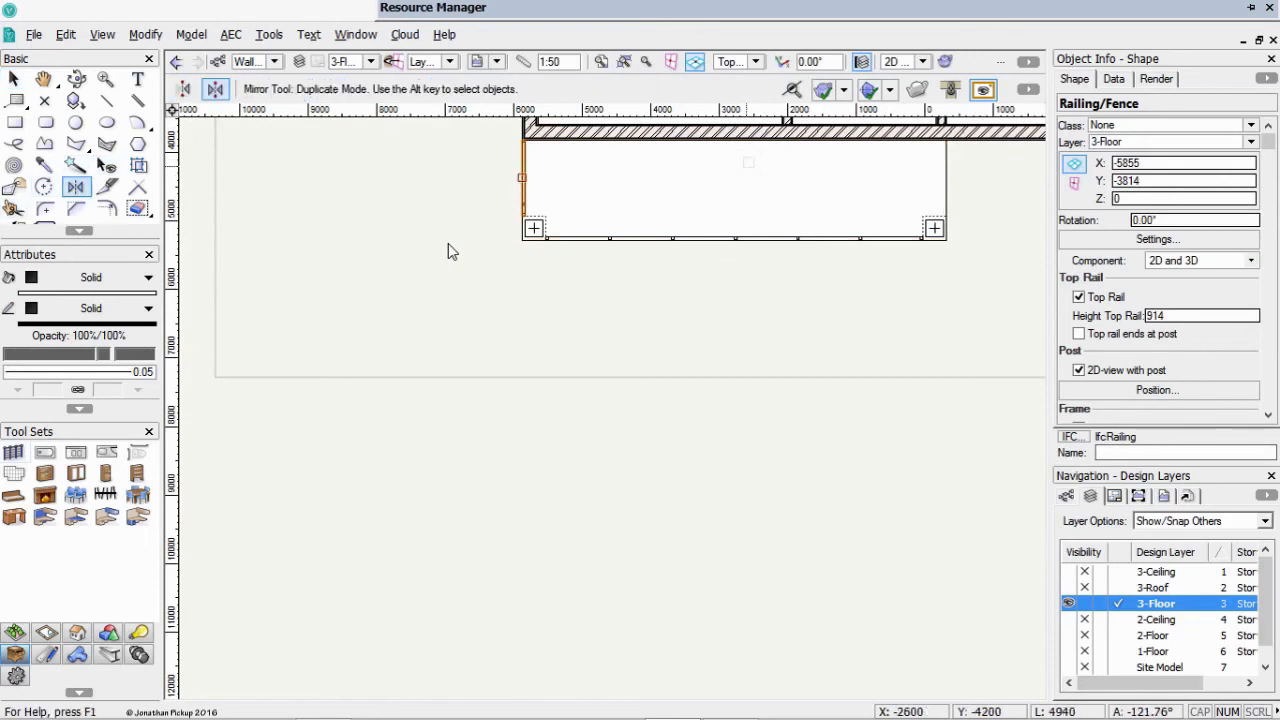
click(734, 145)
click(731, 294)
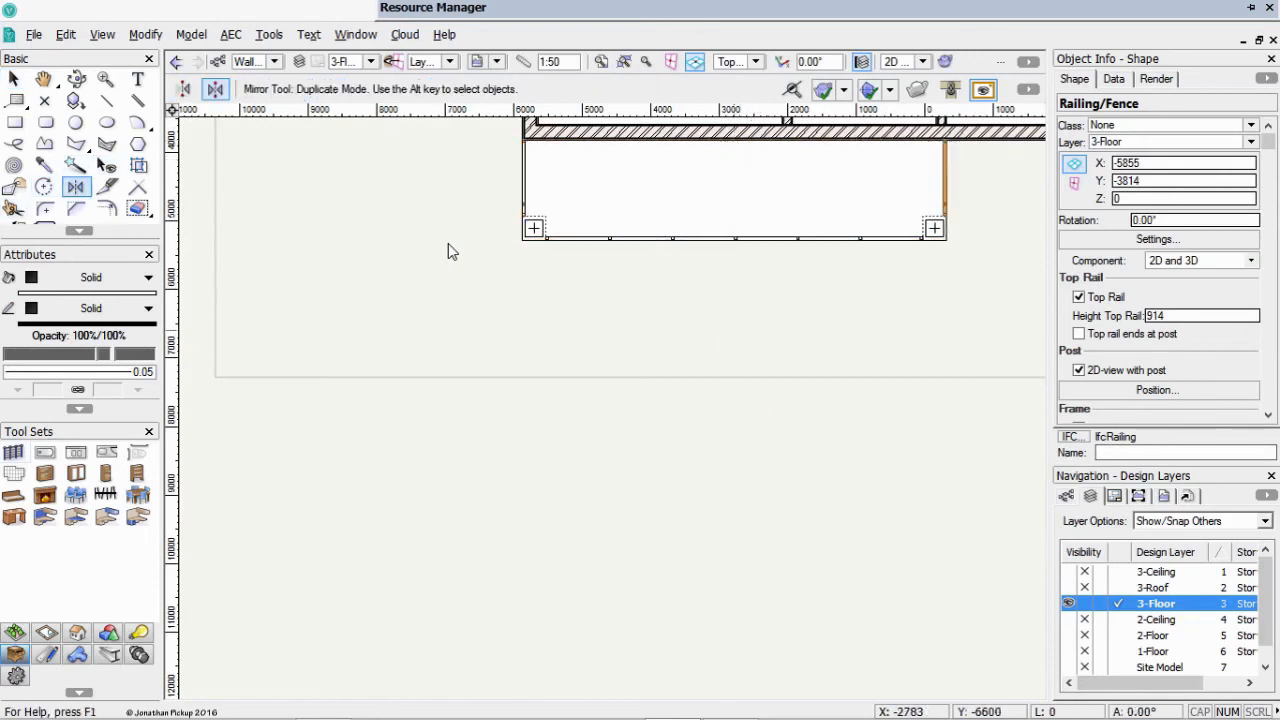
key(3)
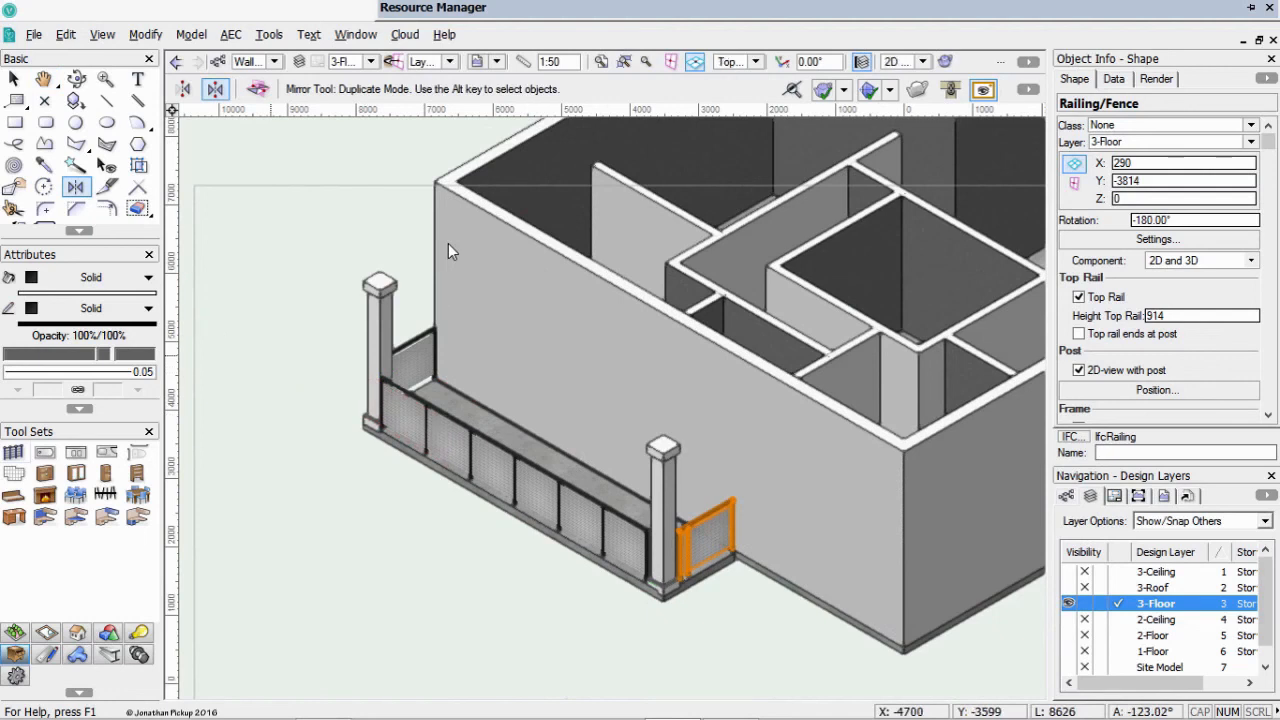
Return to Top/Plan view, duplicate the front verandah slab in place, and open the Resource Manager
key(5)
drag(370, 370, 508, 283)
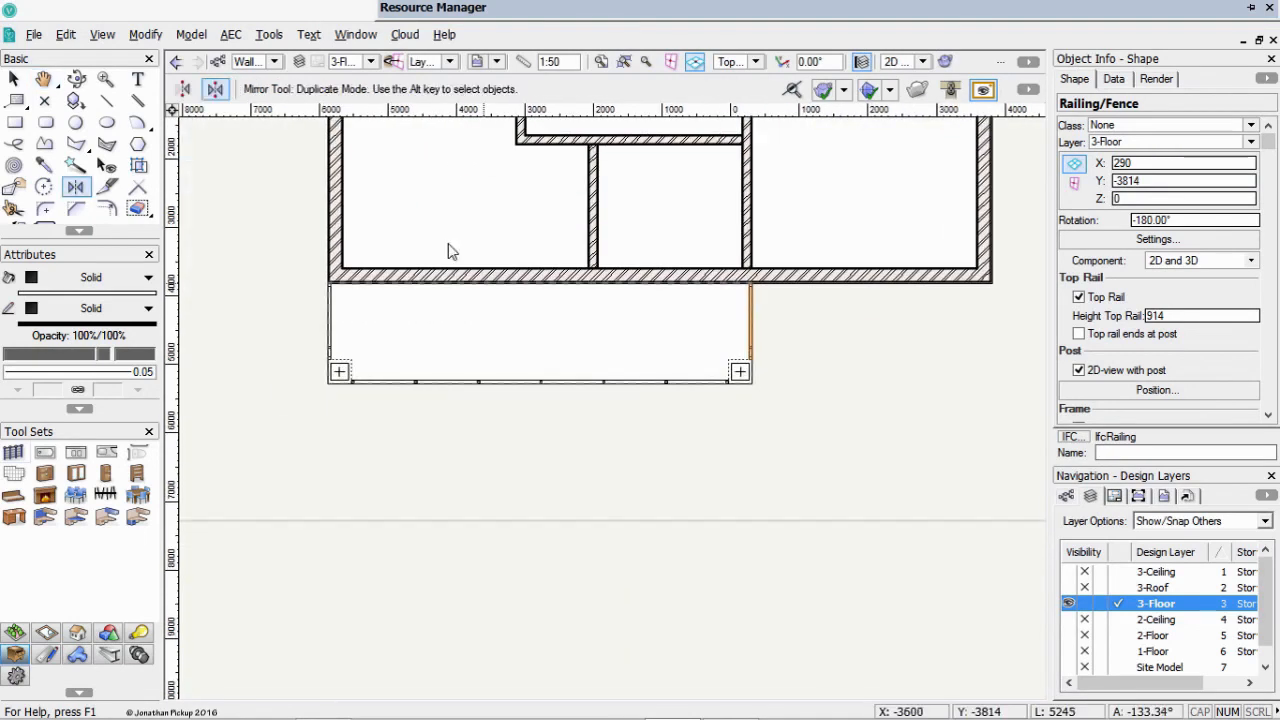
key(x)
click(468, 312)
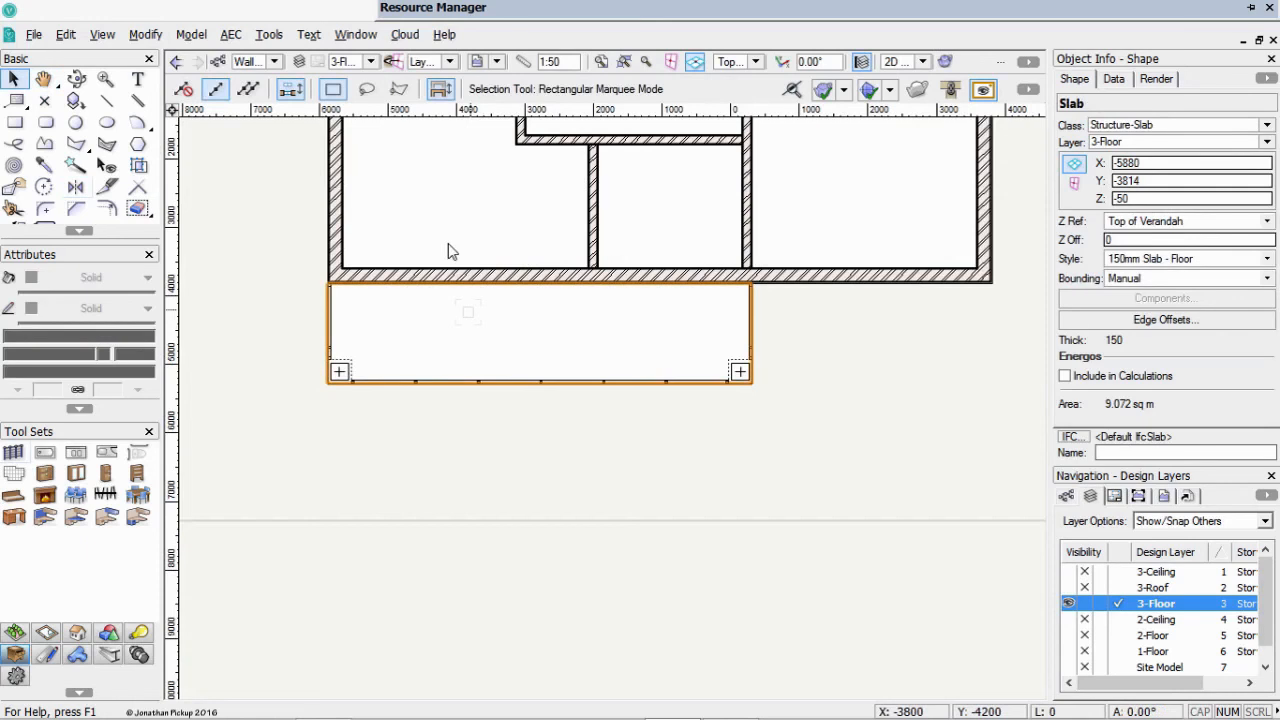
key(ctrl+d)
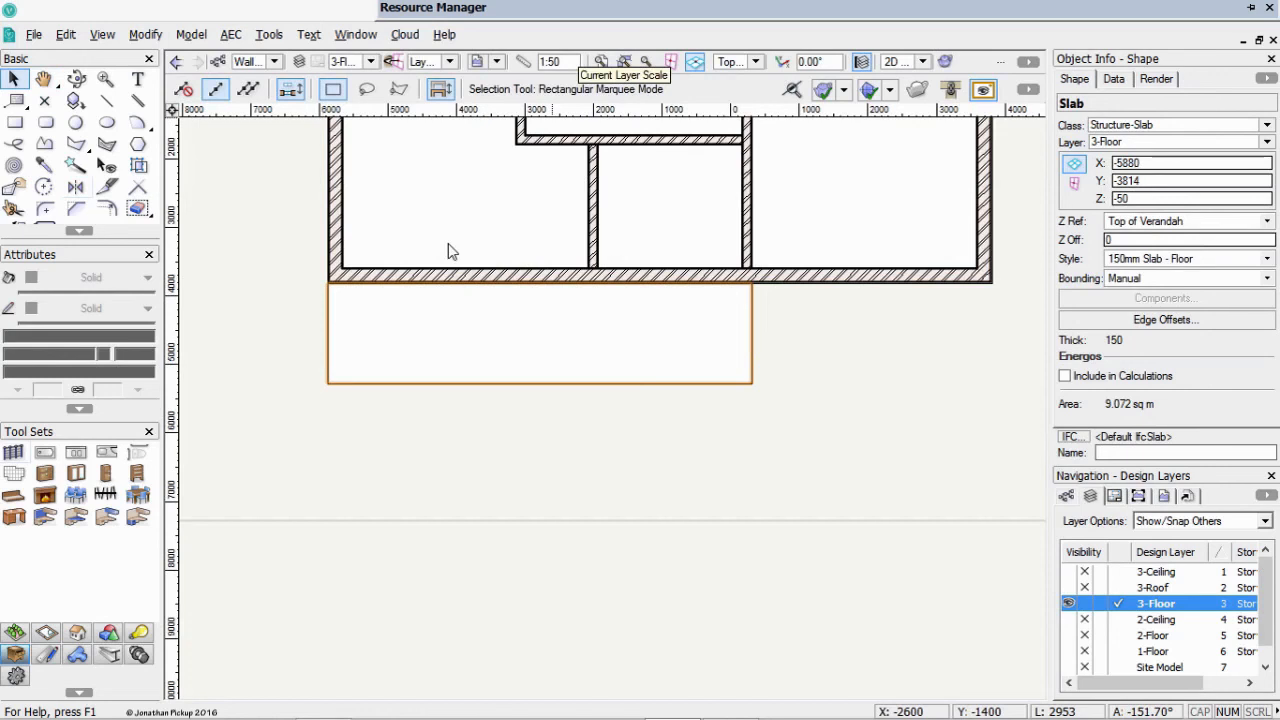
mouse_move(640, 8)
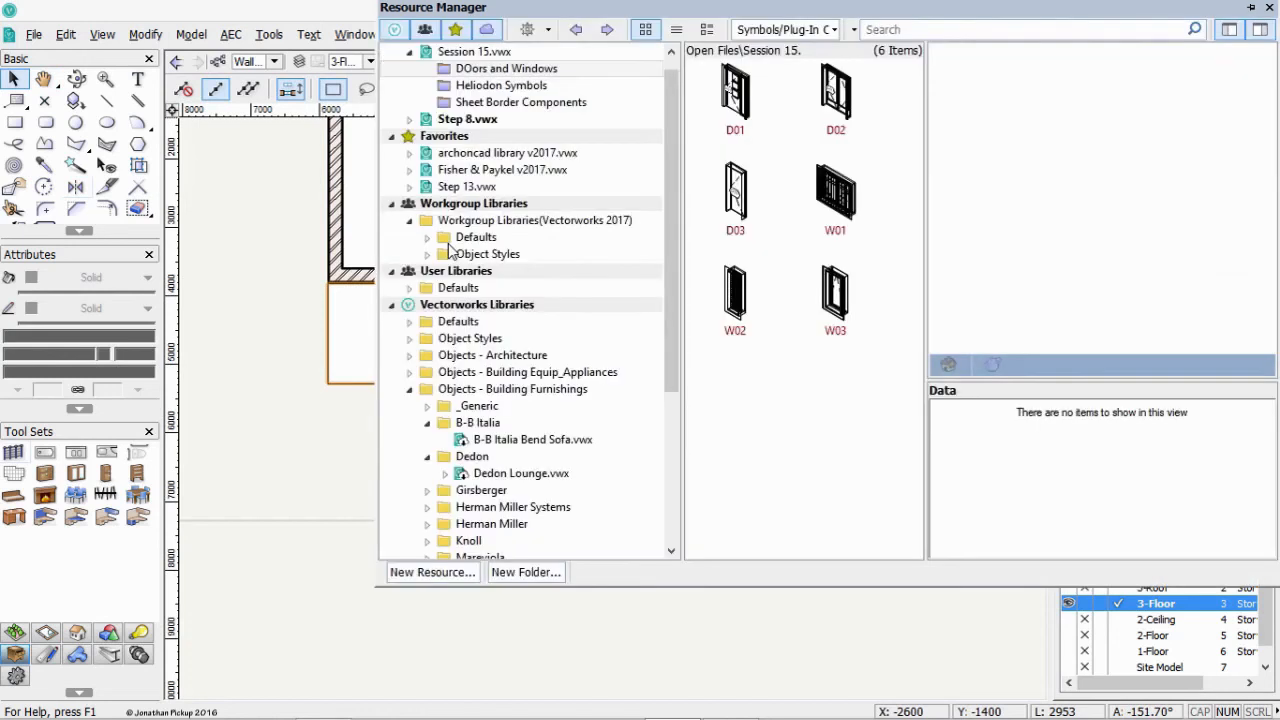
Duplicate the slab style 150mm Slab - Floor under the name 450 Varandah Roof
click(786, 30)
click(794, 370)
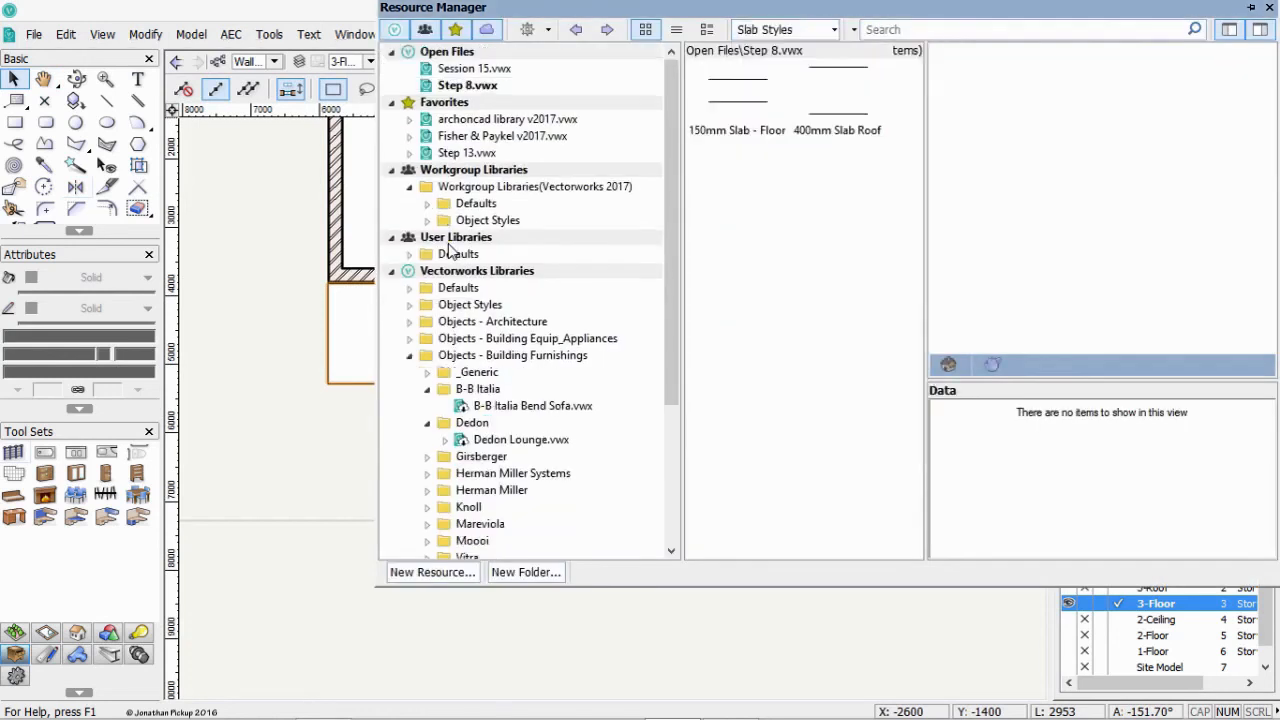
right_click(753, 93)
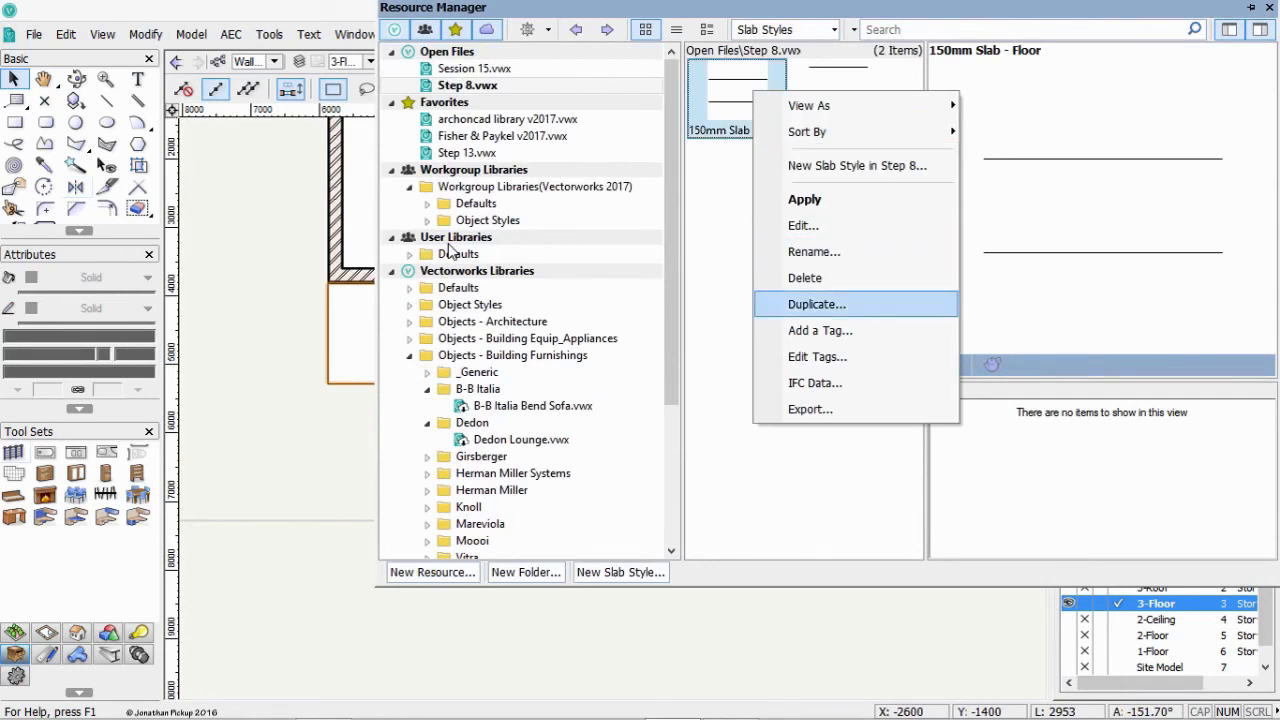
key(Return)
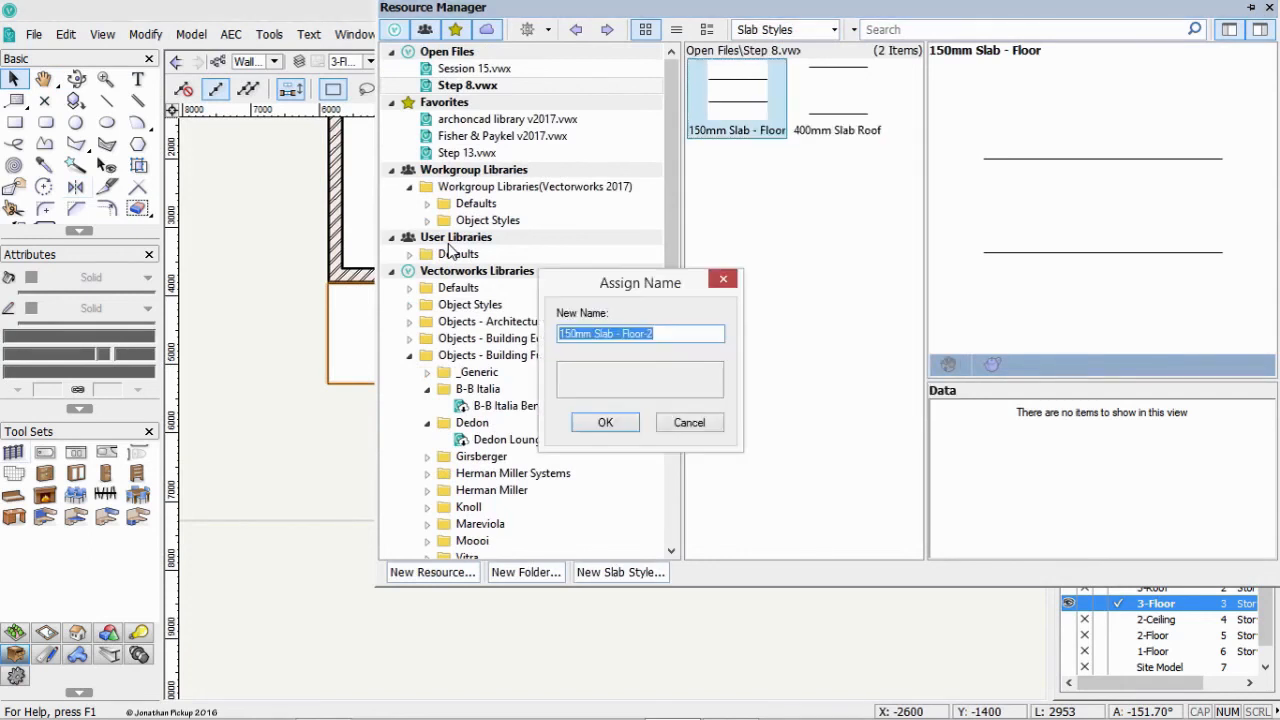
text(450)
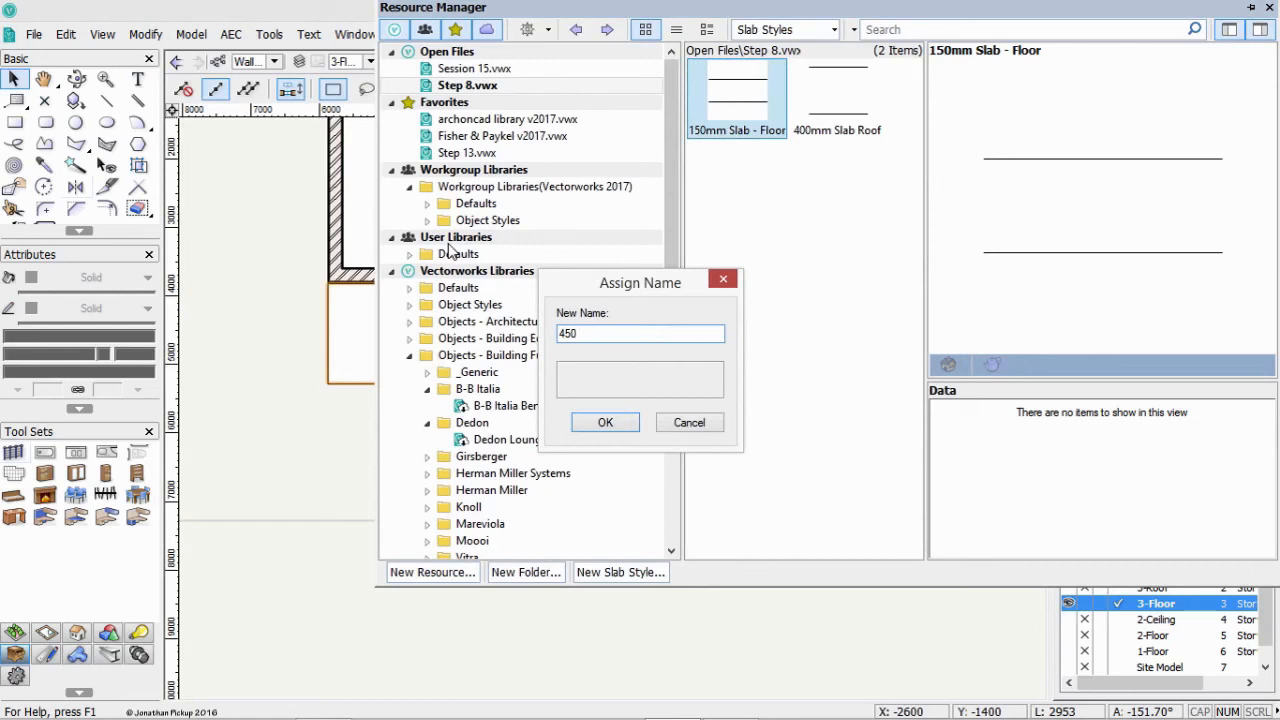
text(Varandah Roof)
key(Return)
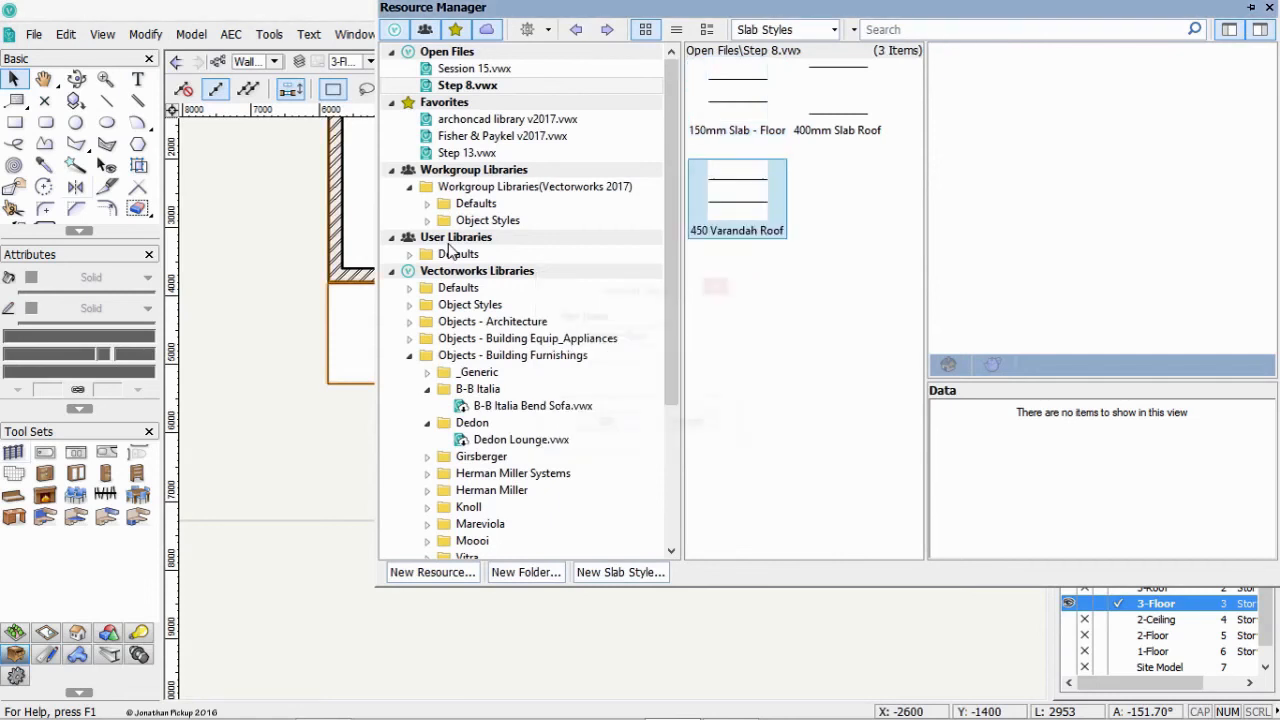
Edit the 450 Varandah Roof slab style and set its datum to the bottom of the 150 mm component
right_click(742, 210)
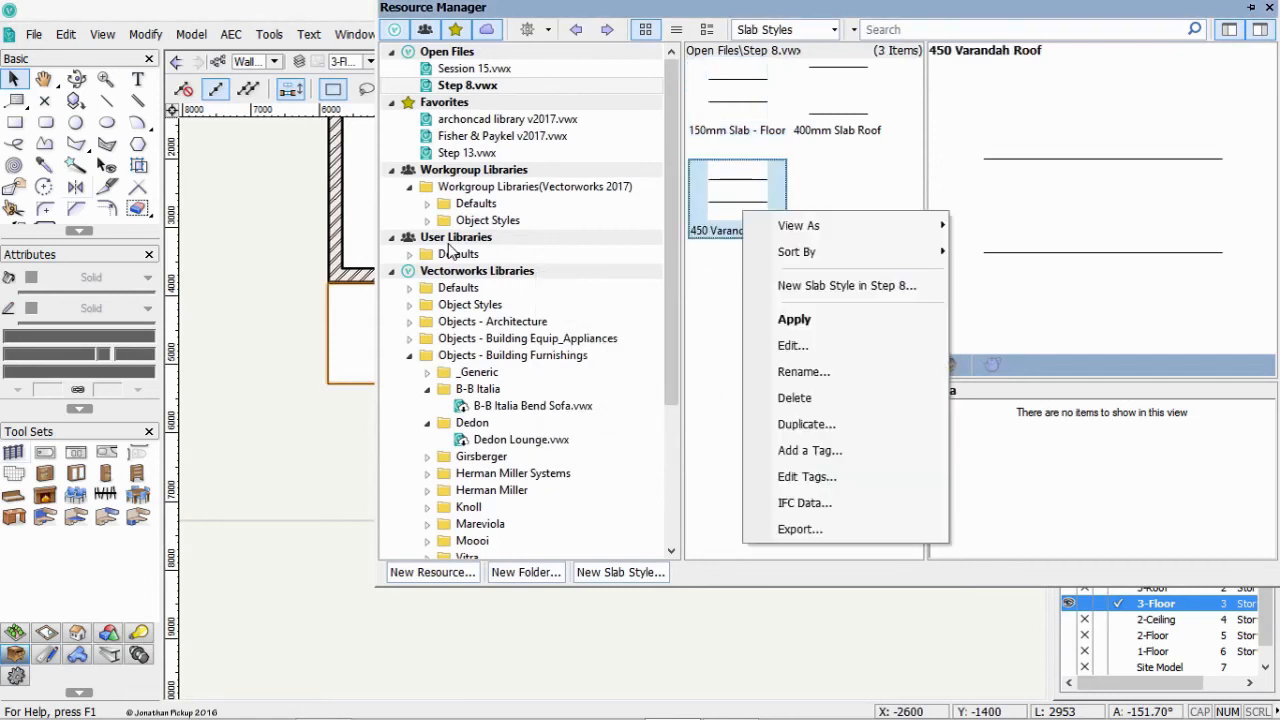
click(791, 346)
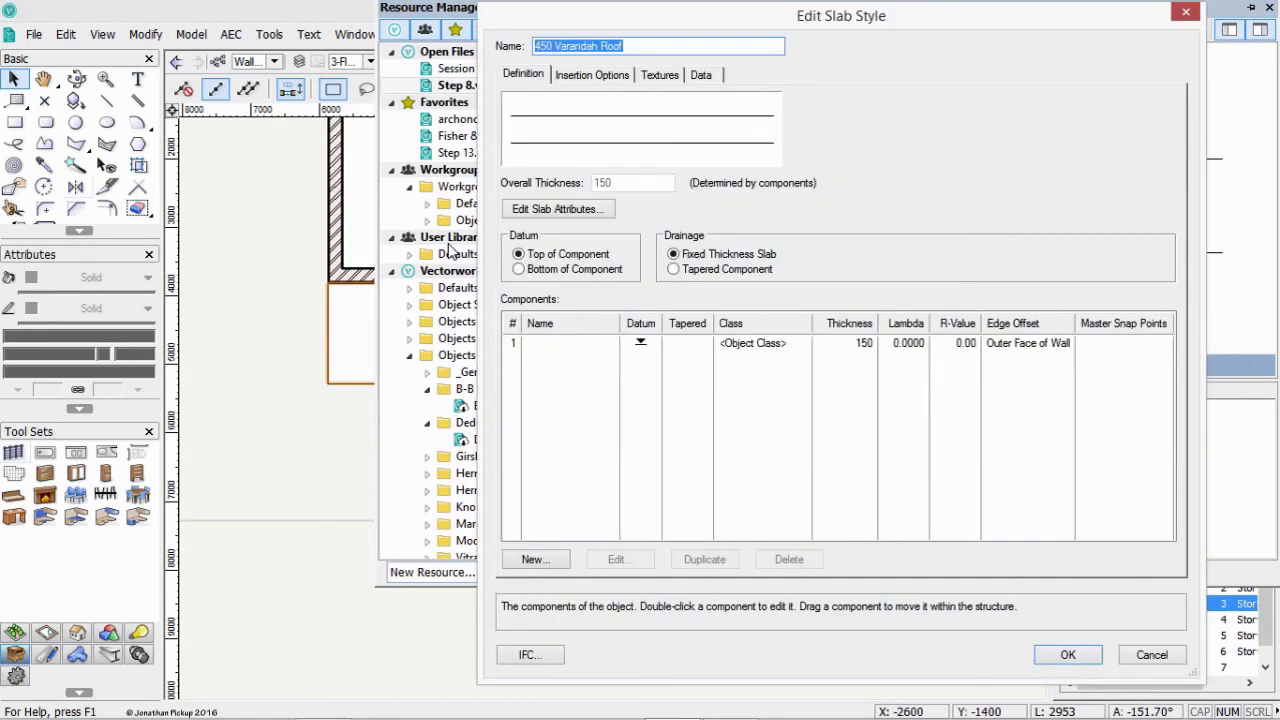
click(770, 343)
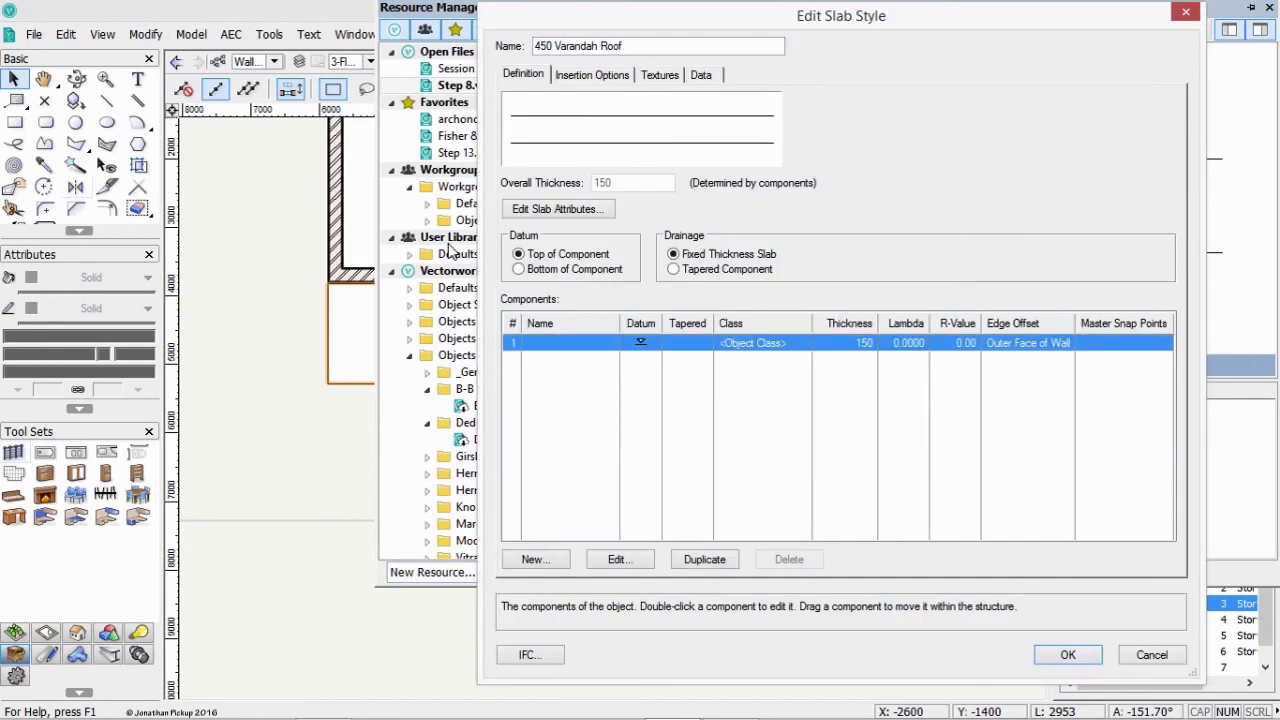
click(518, 269)
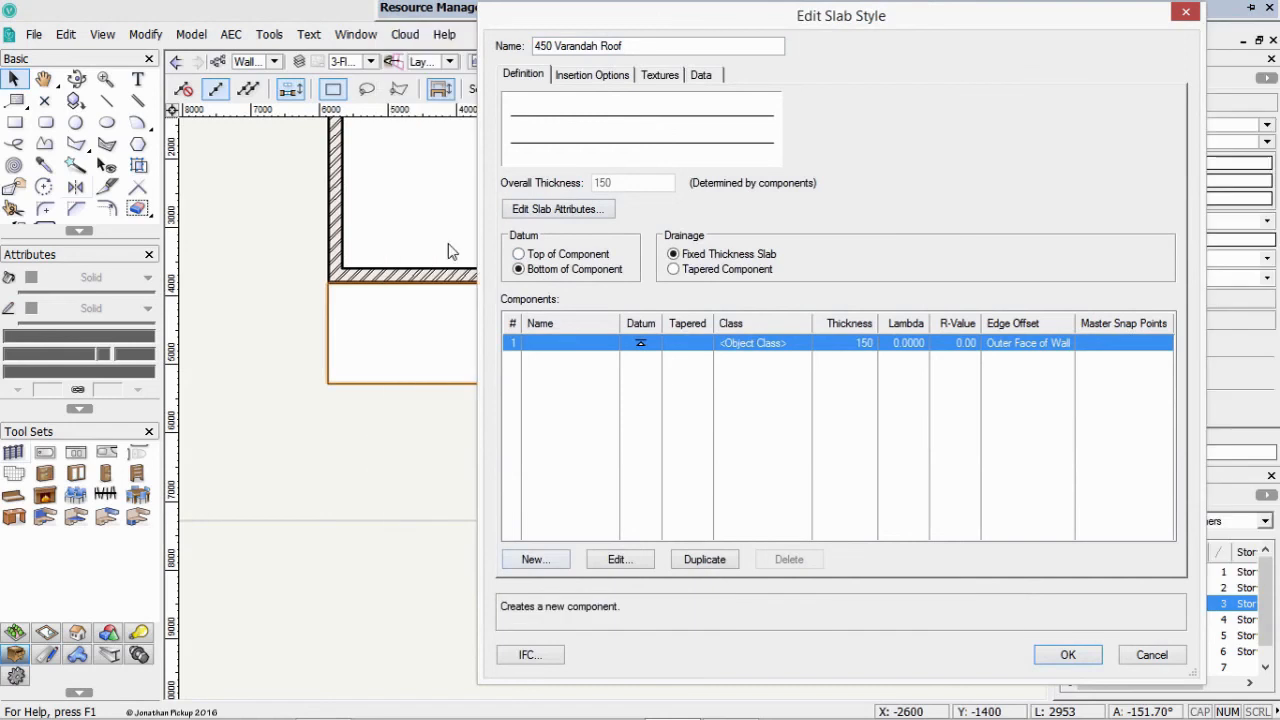
Add a new component named parapet, 300 thick, to the 450 Varandah Roof slab style
click(536, 560)
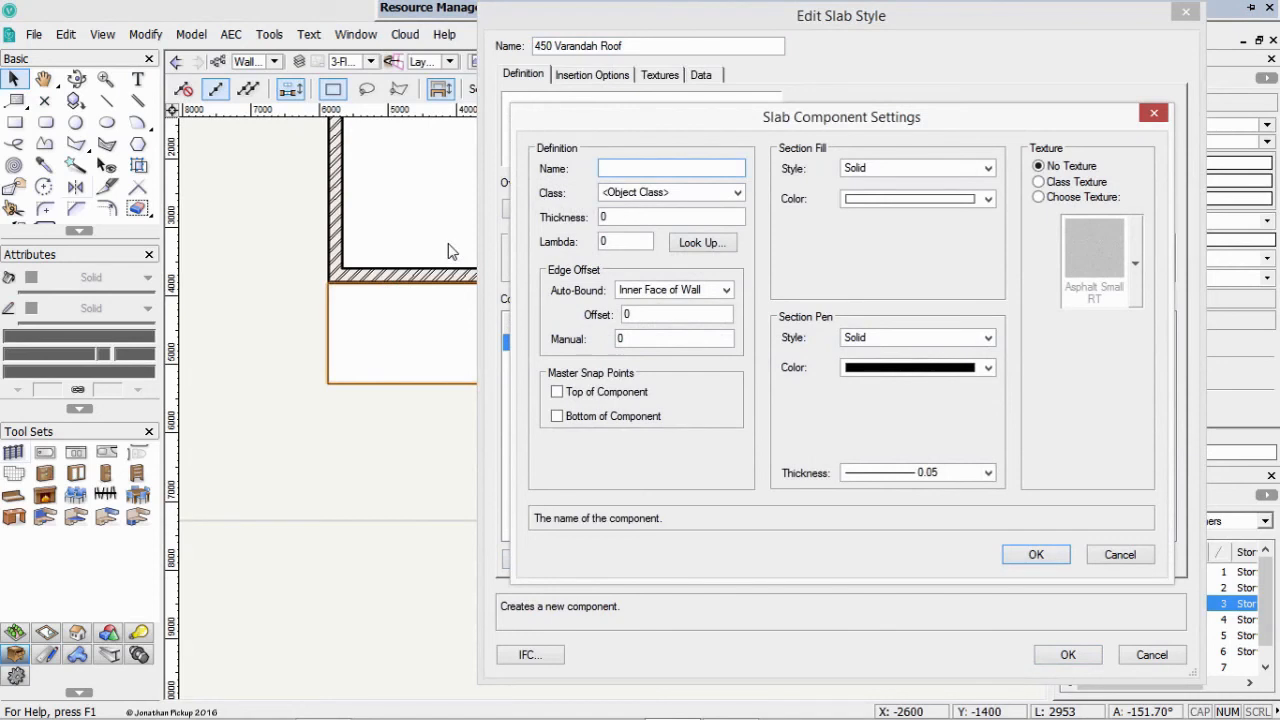
text(parapet)
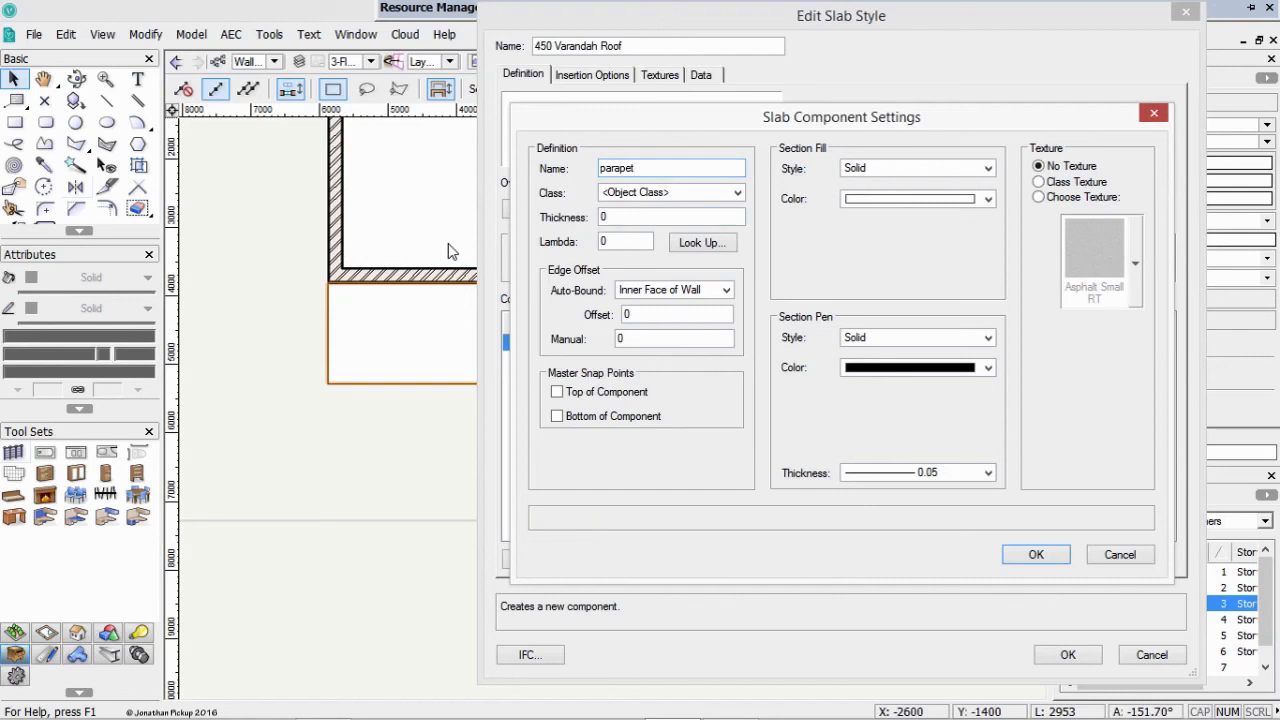
key(Tab)
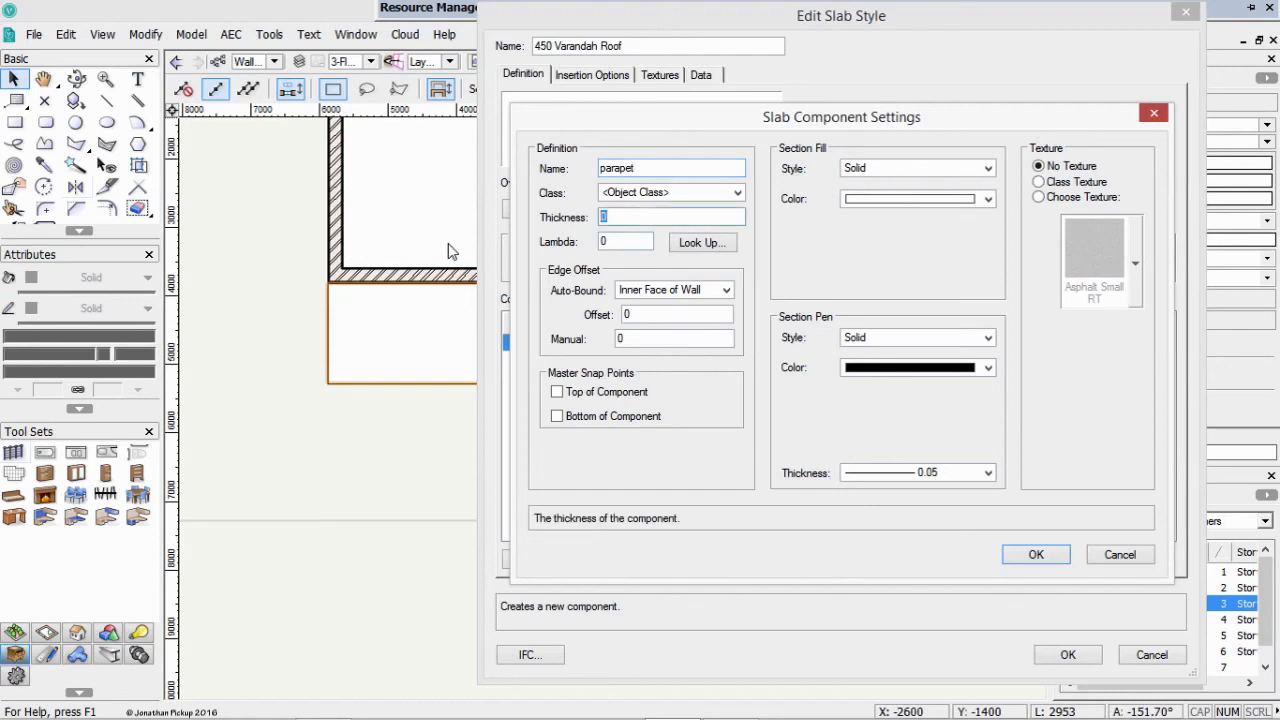
text(300)
key(Tab)
key(Tab)
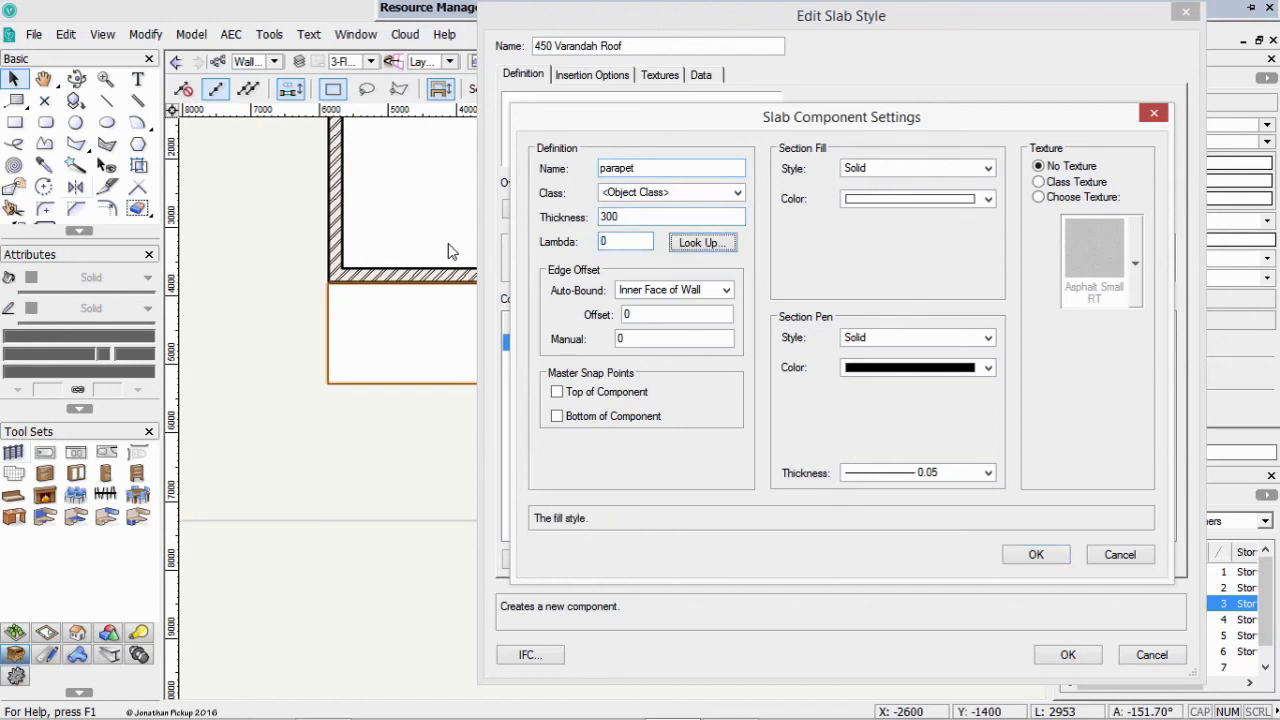
click(918, 168)
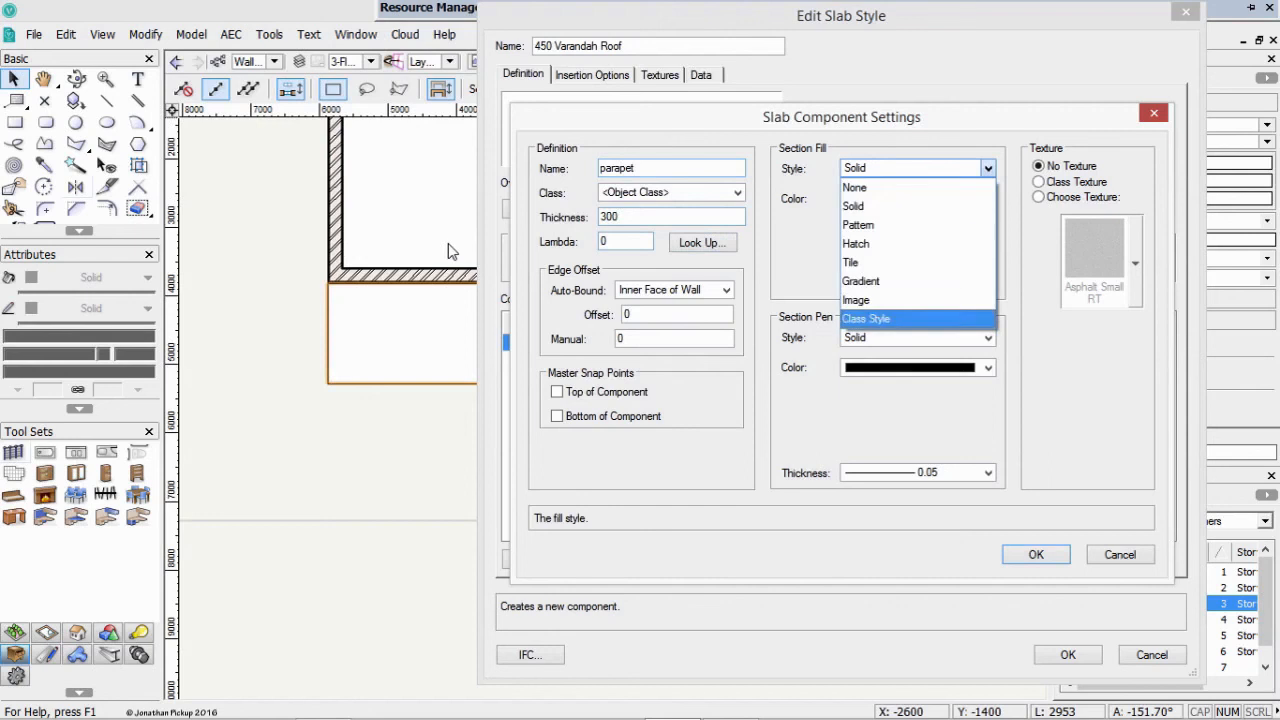
key(Escape)
click(1036, 554)
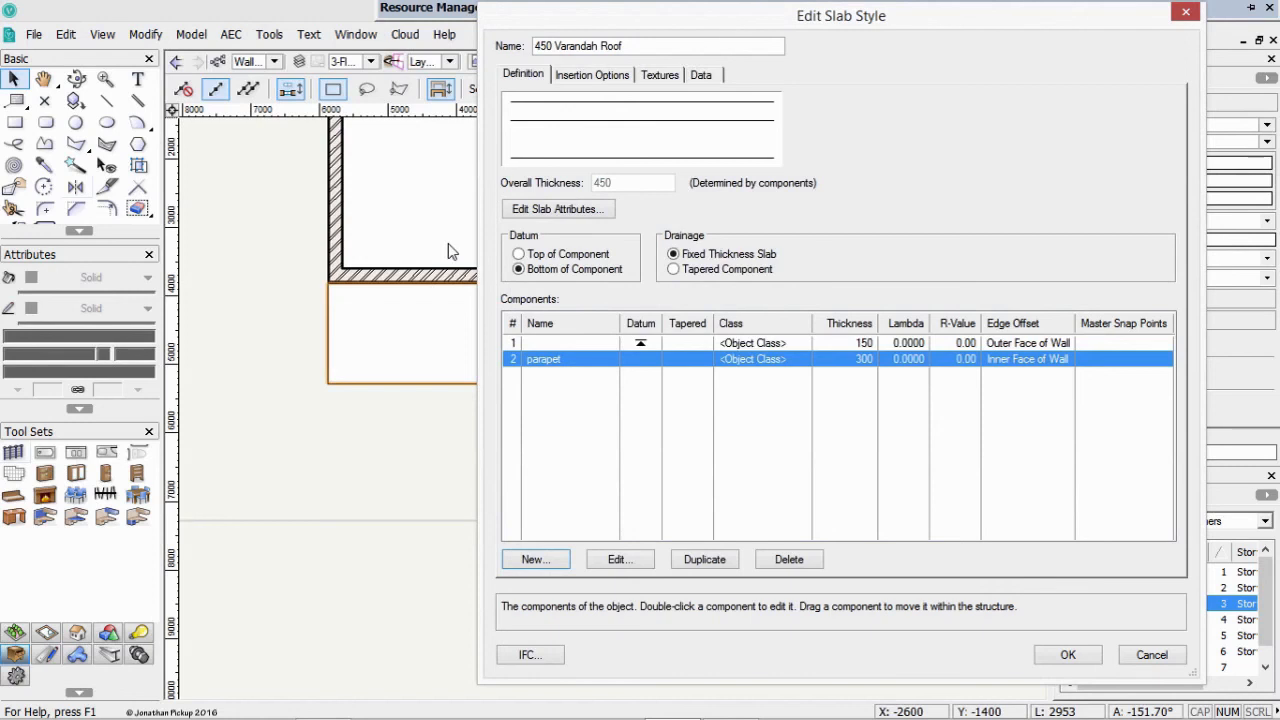
Reorder the slab style's components so that parapet sits above the 150 mm component
click(641, 359)
click(641, 343)
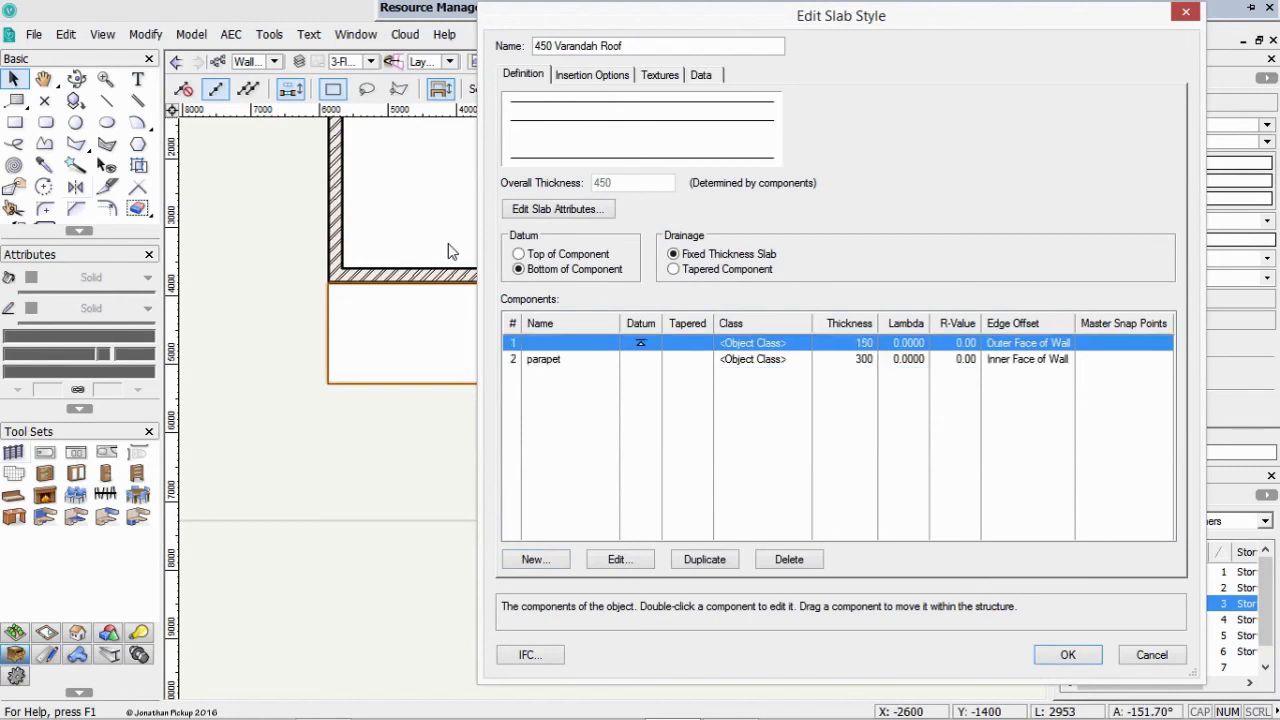
click(545, 359)
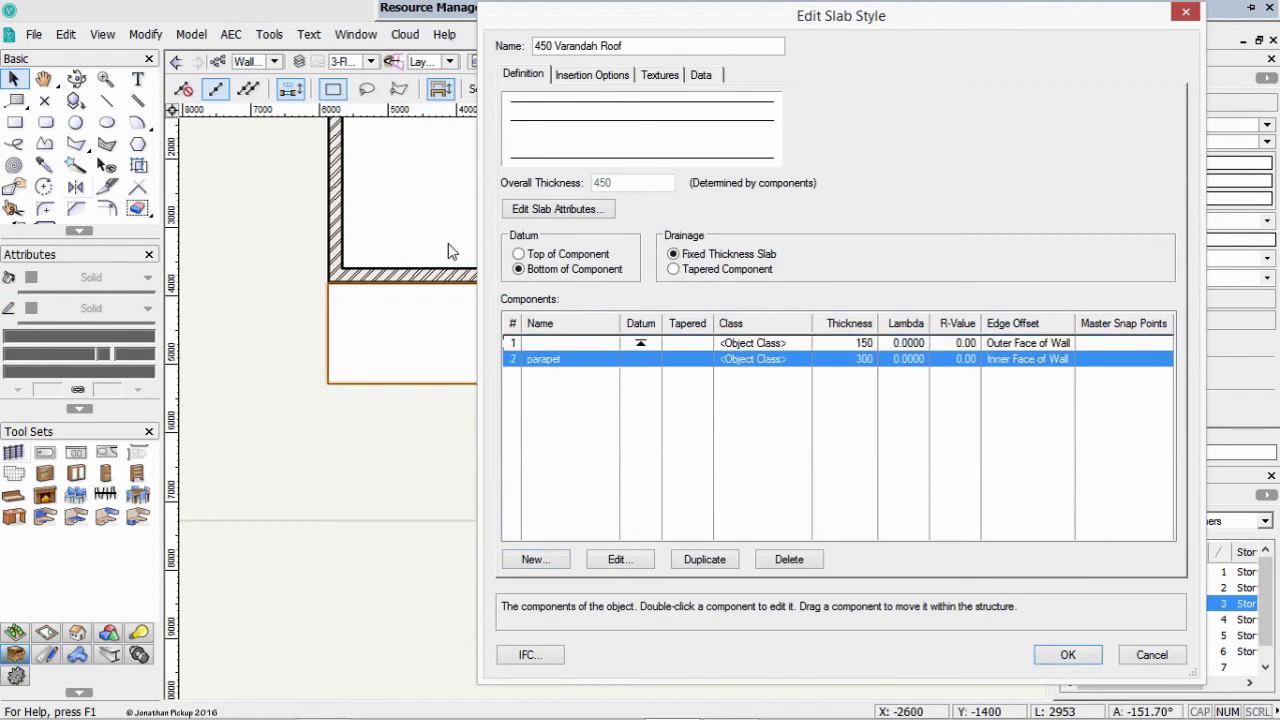
drag(545, 359, 545, 343)
click(545, 359)
Name the unnamed 150 mm component structure
double_click(545, 359)
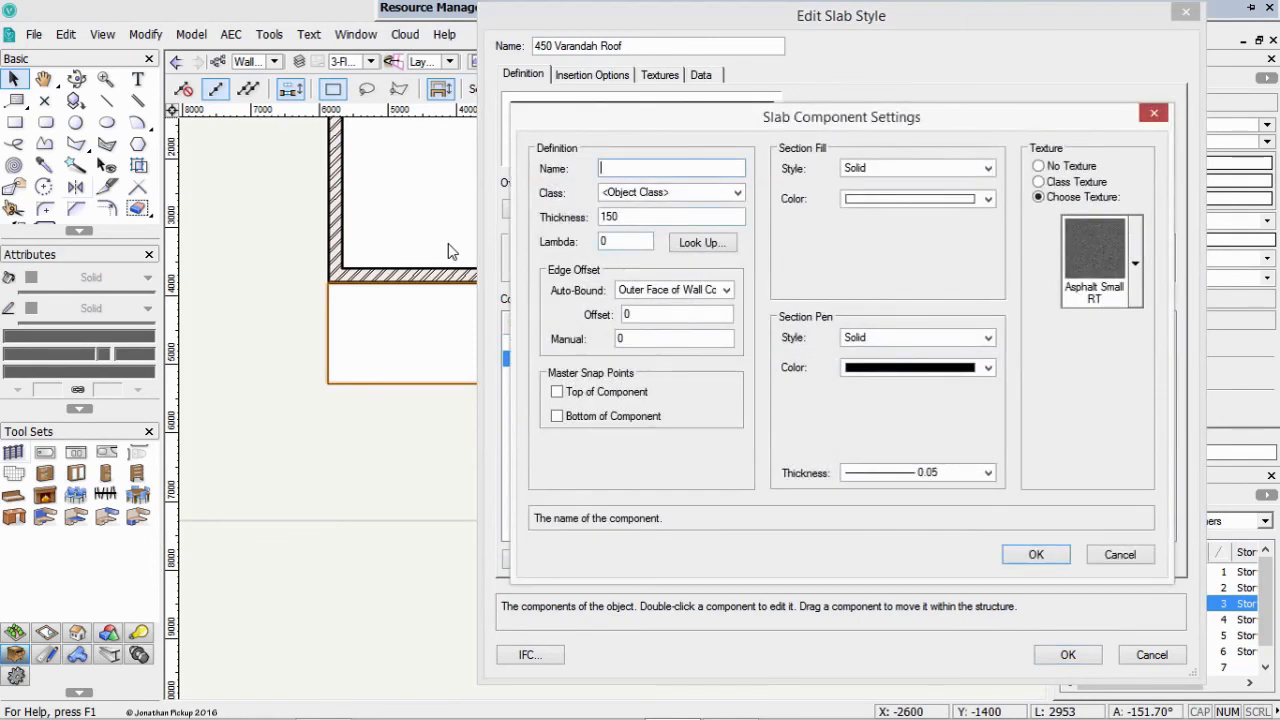
text(CE)
key(BackSpace)
key(BackSpace)
key(BackSpace)
key(BackSpace)
key(BackSpace)
key(BackSpace)
key(BackSpace)
text(structure)
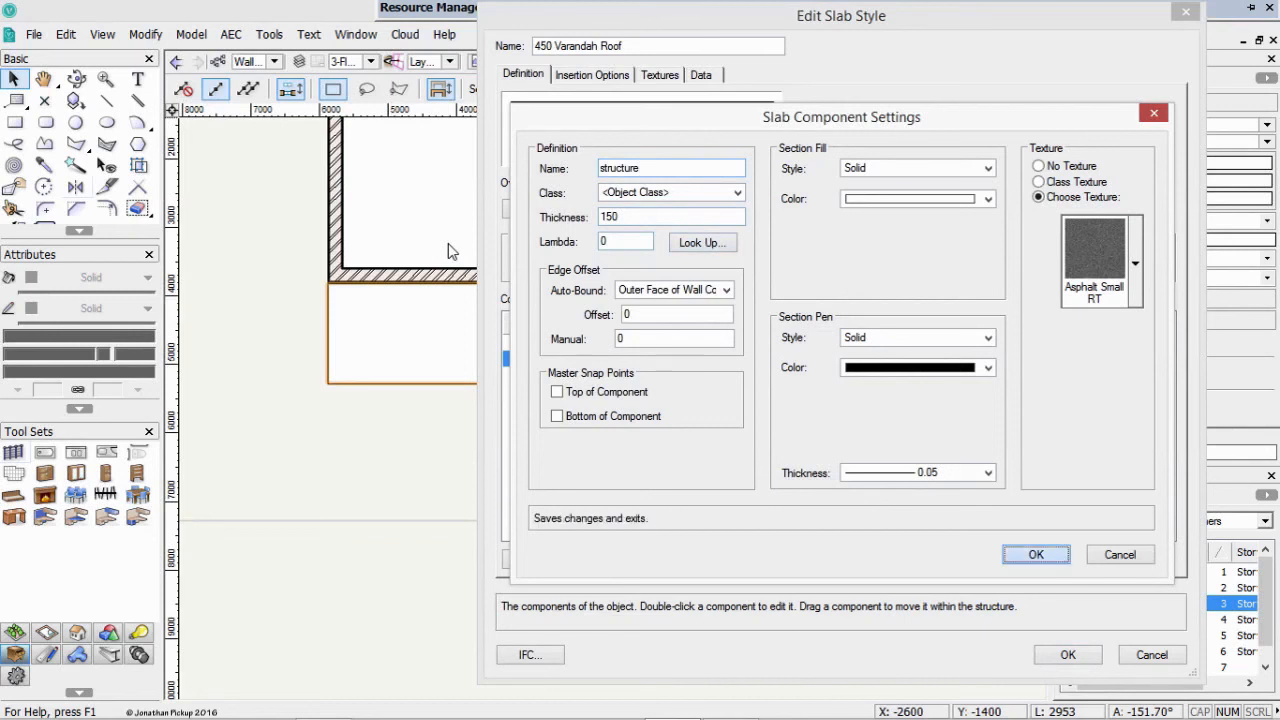
key(Return)
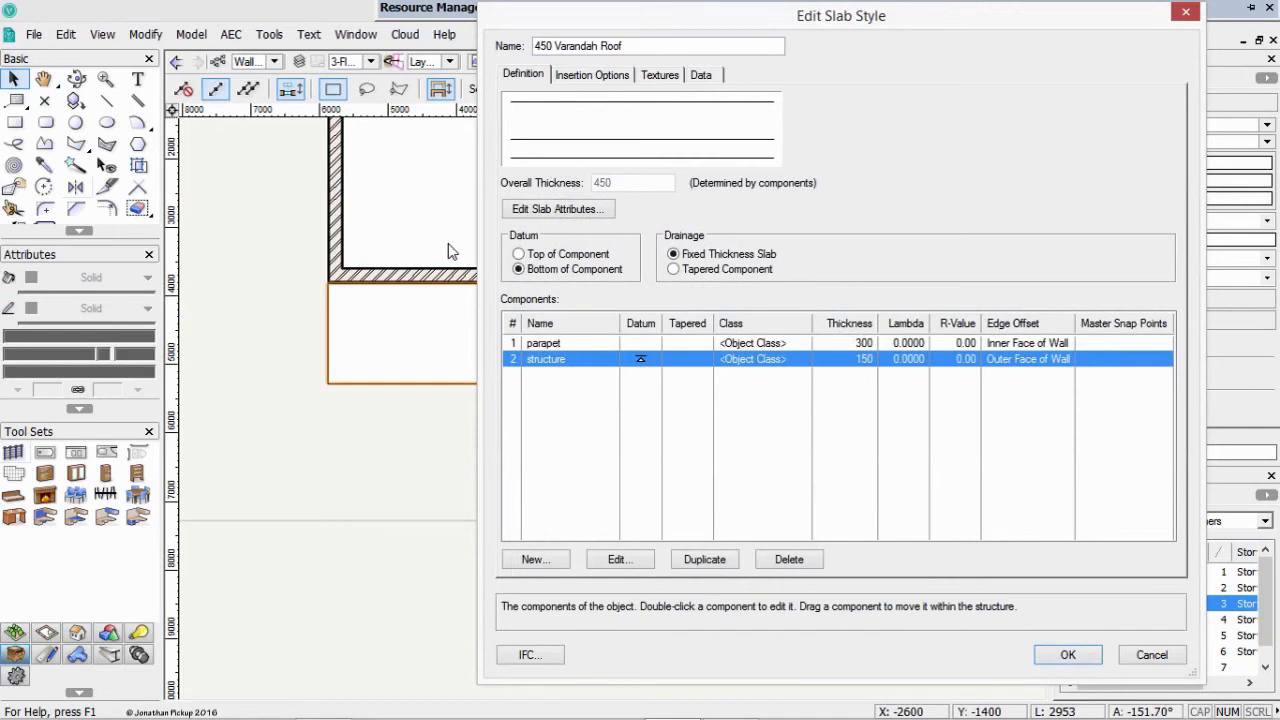
Set the slab style's drainage to Tapered Component with parapet as the tapered component, and save the style
key(Up)
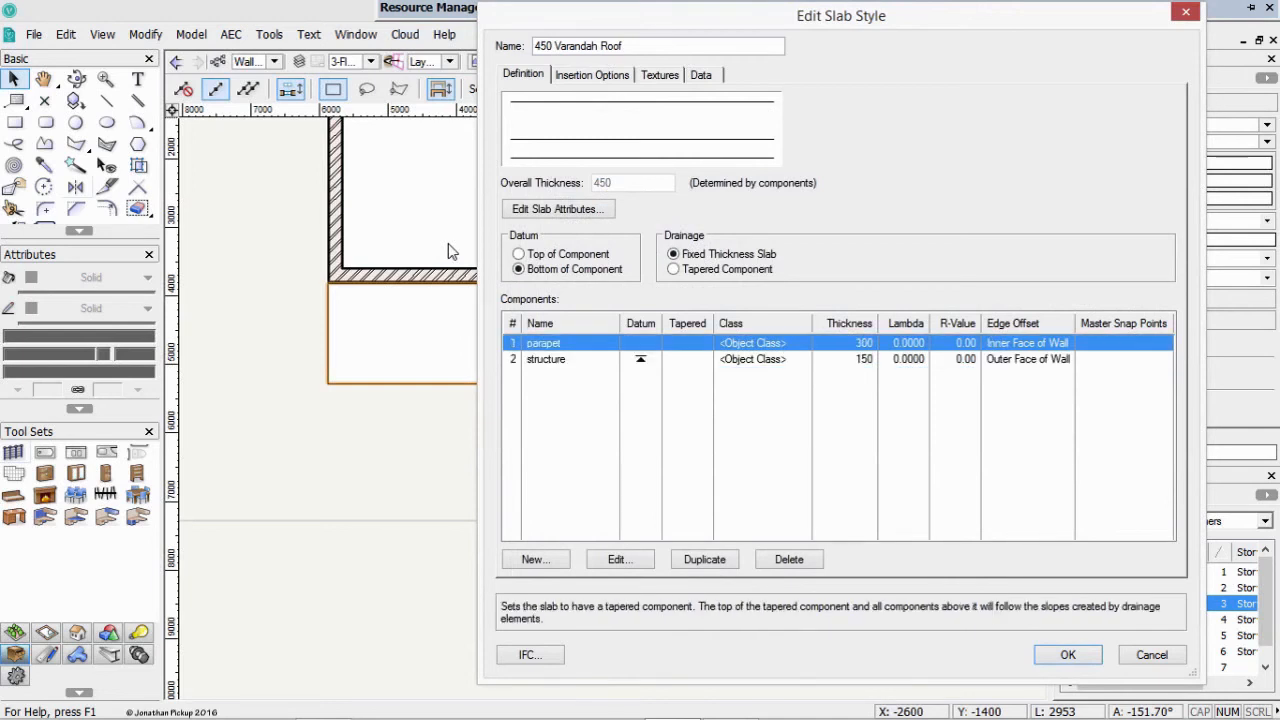
key(Down)
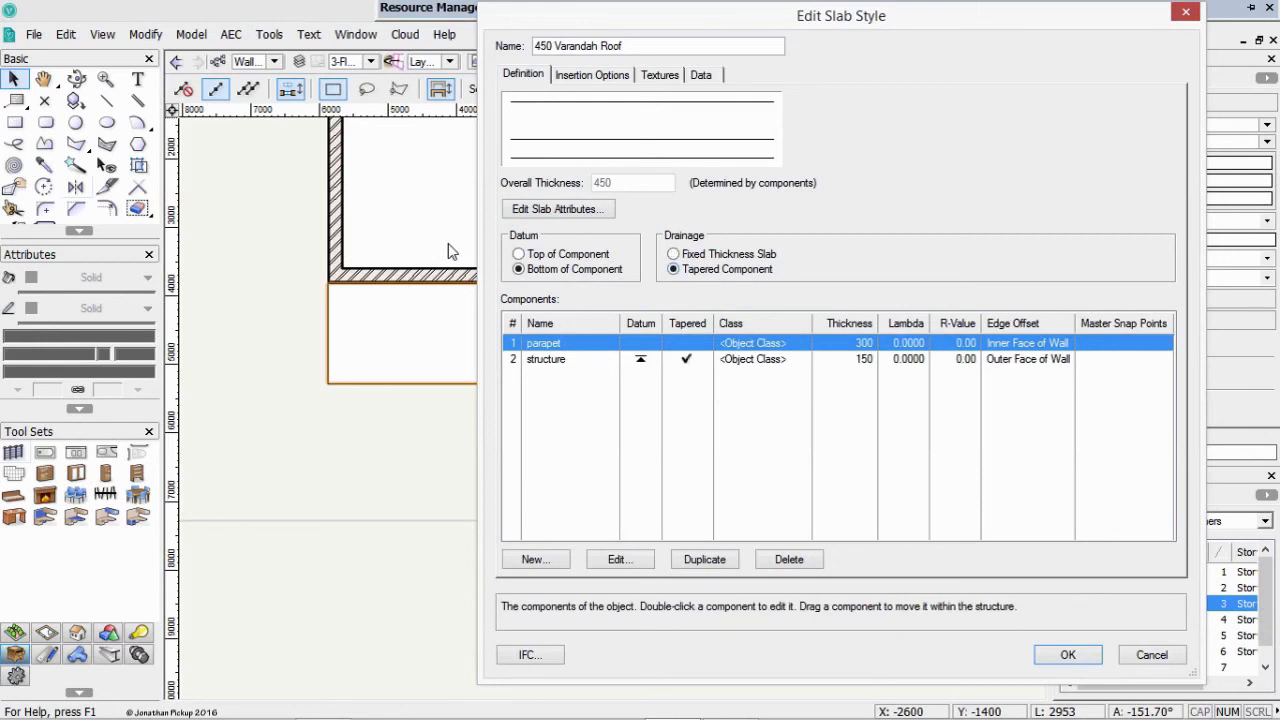
click(686, 359)
click(686, 343)
click(687, 430)
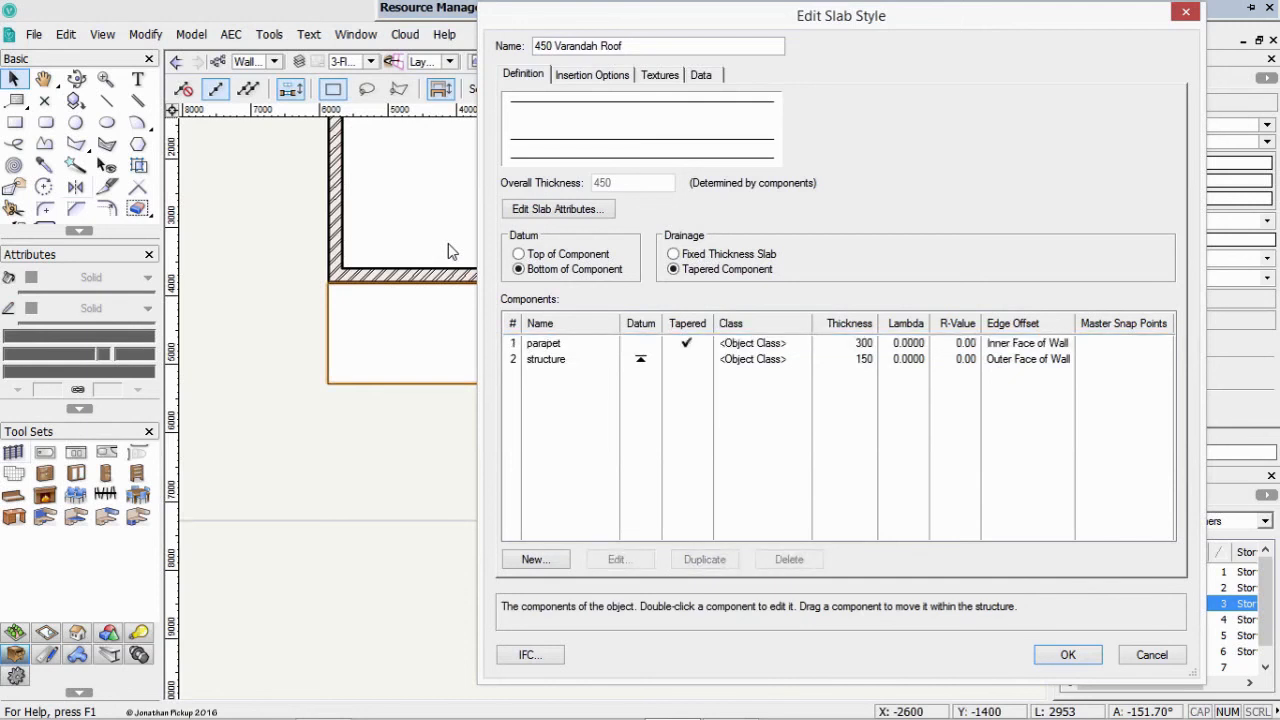
click(546, 359)
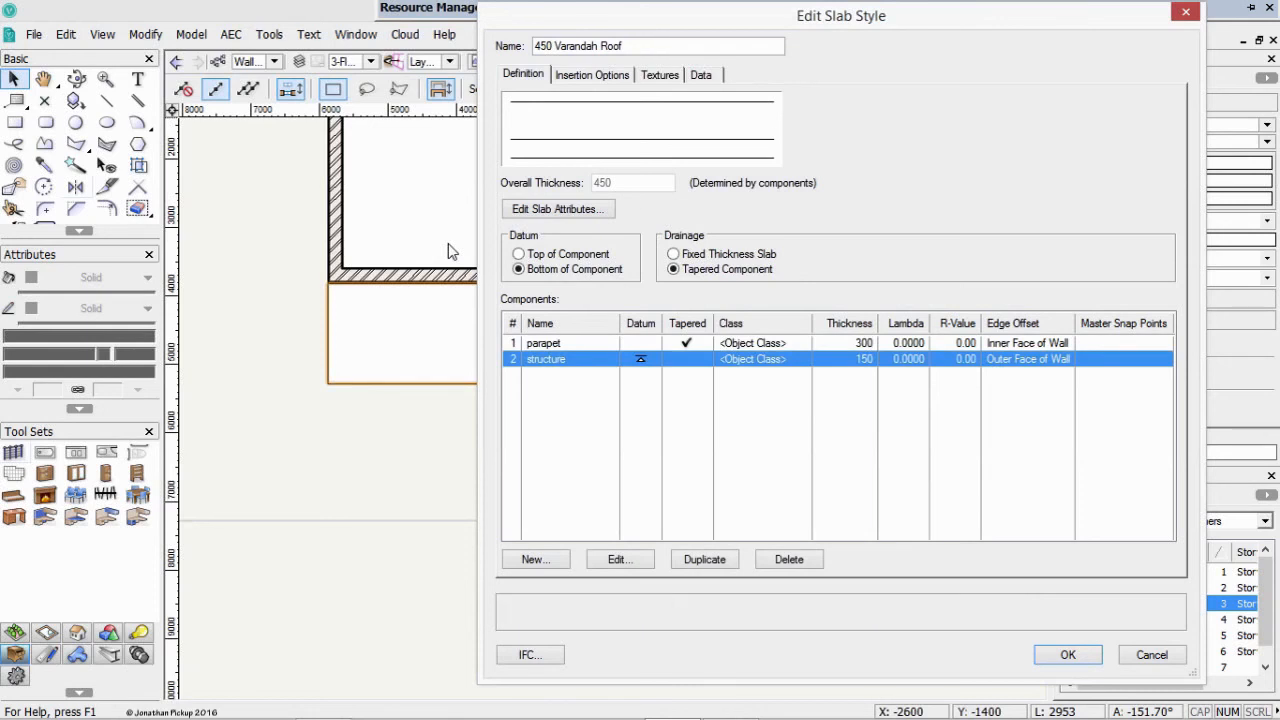
click(592, 75)
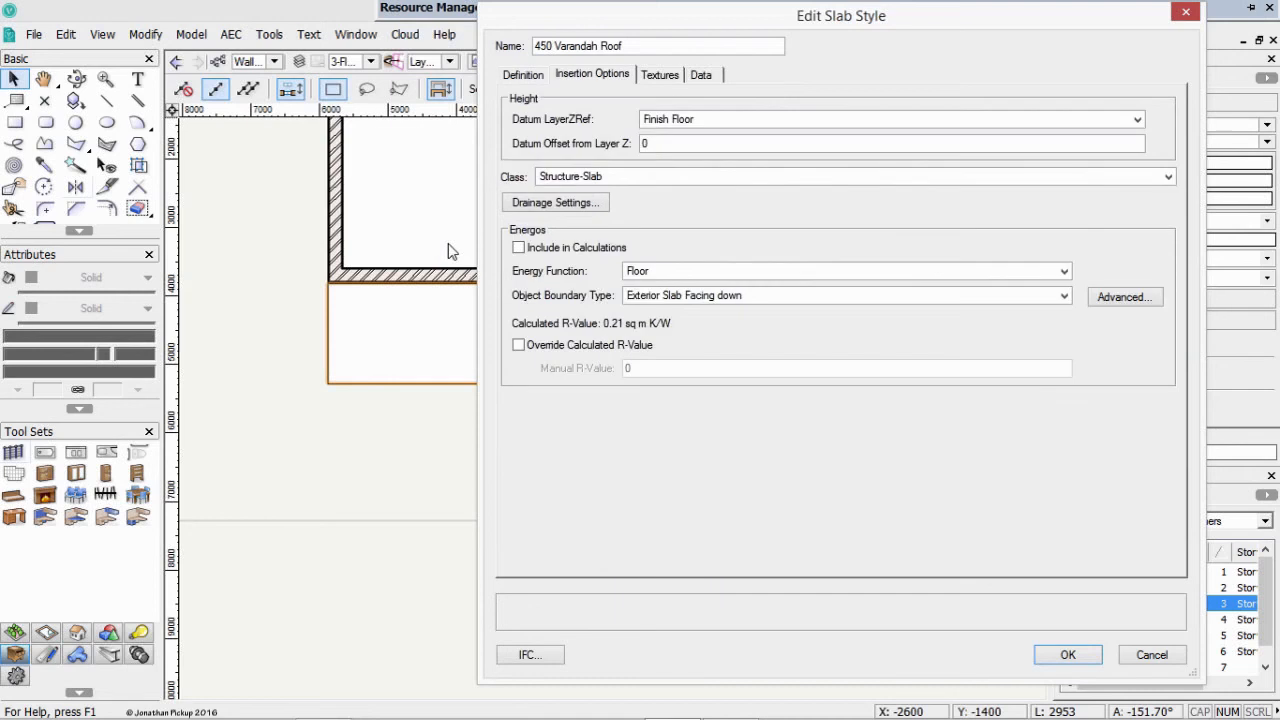
click(523, 75)
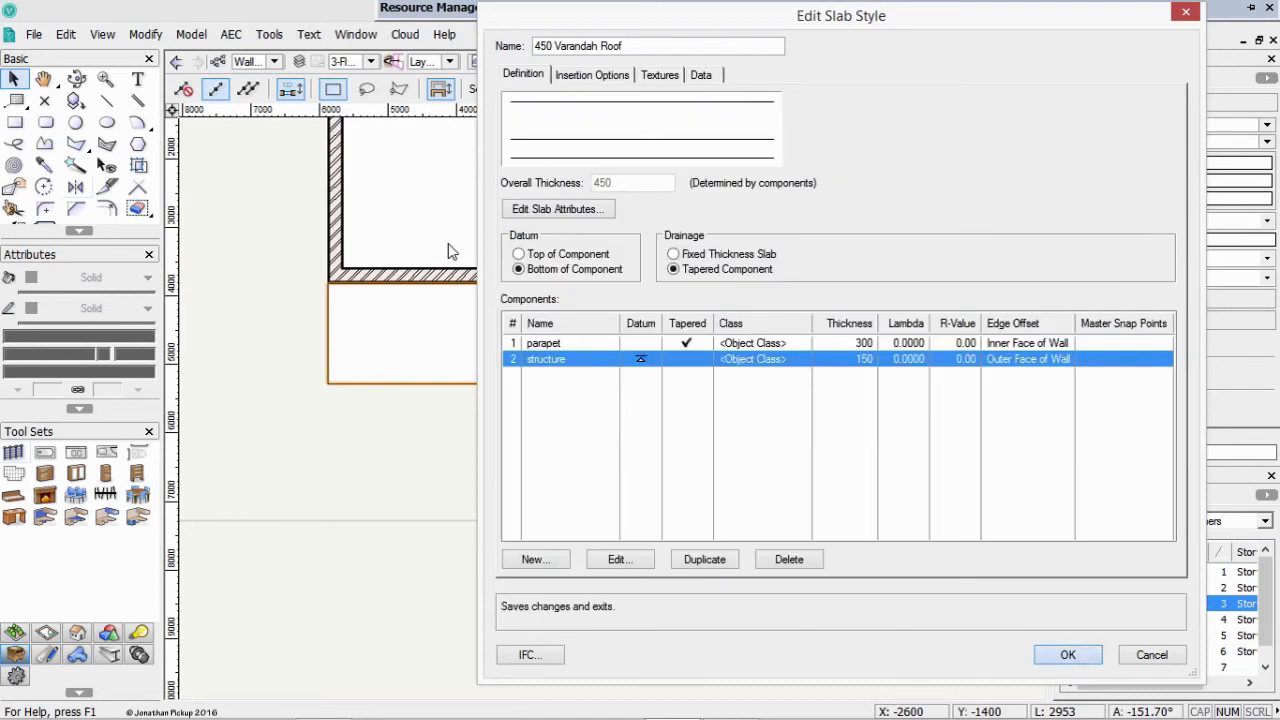
click(1068, 654)
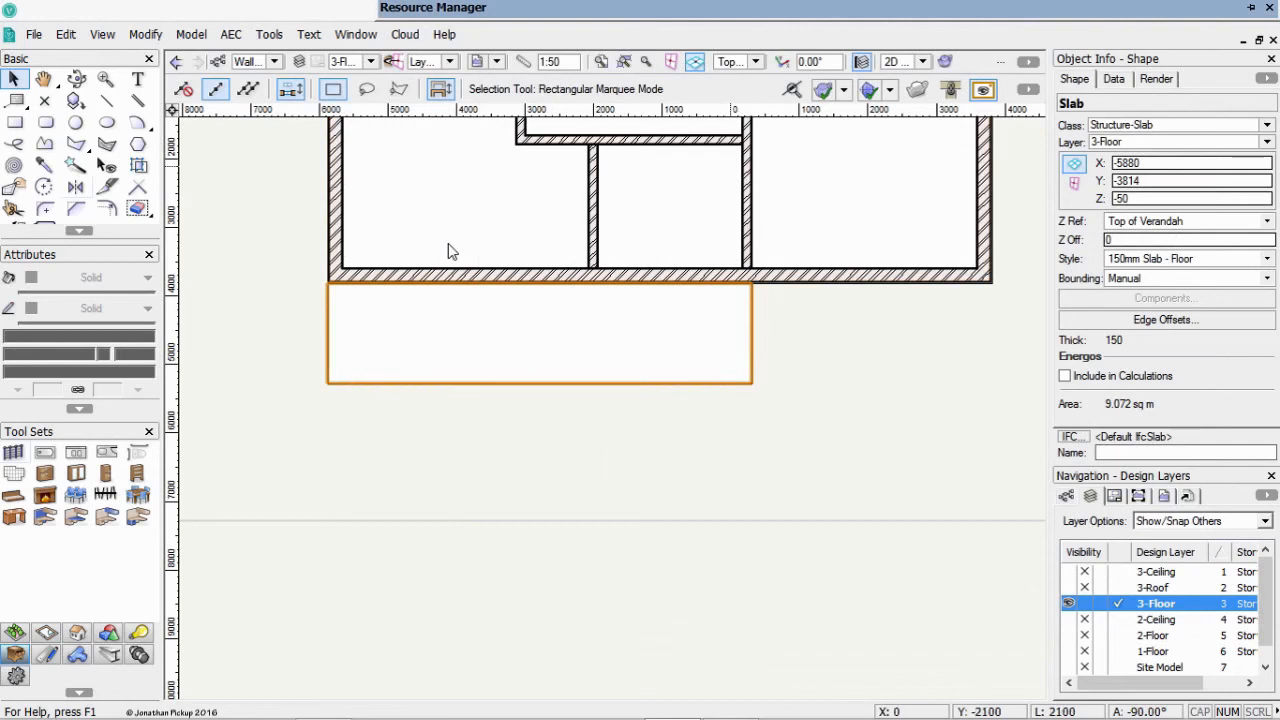
Apply the 450 Varandah Roof style to the duplicated front slab with all replacement options enabled, and view it in 3D
key(ctrl+r)
right_click(724, 186)
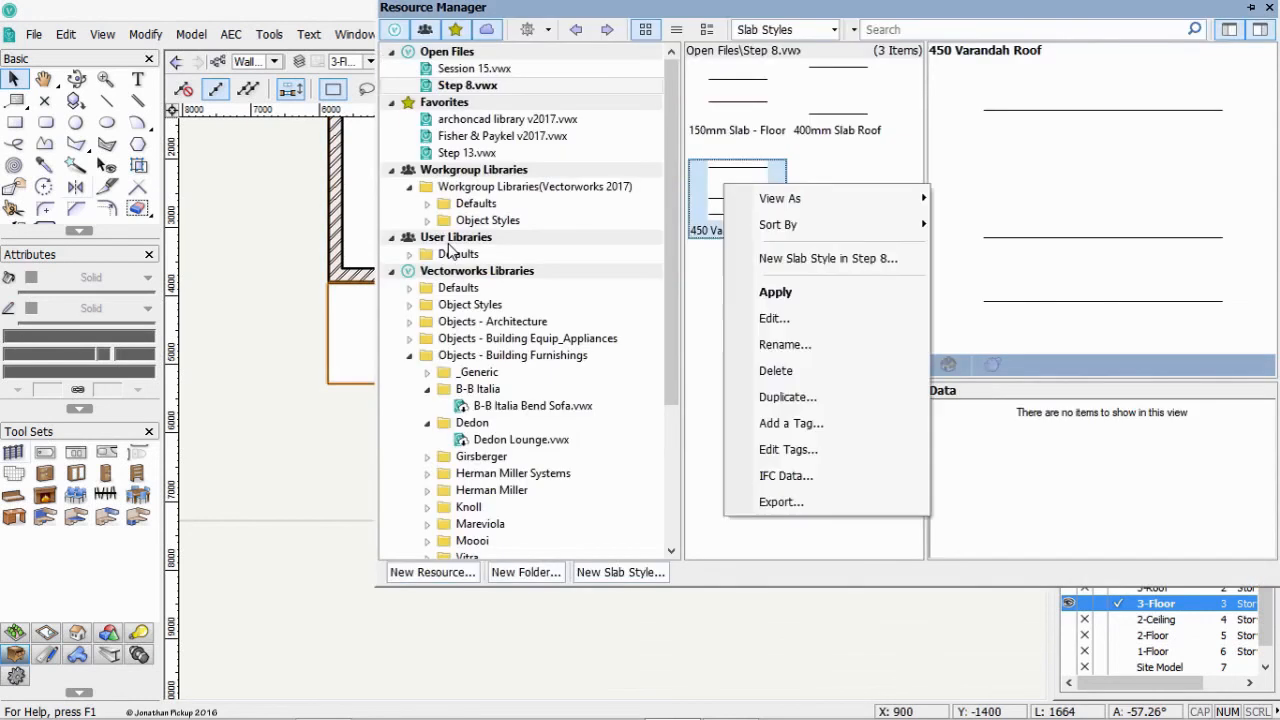
key(Up)
key(Return)
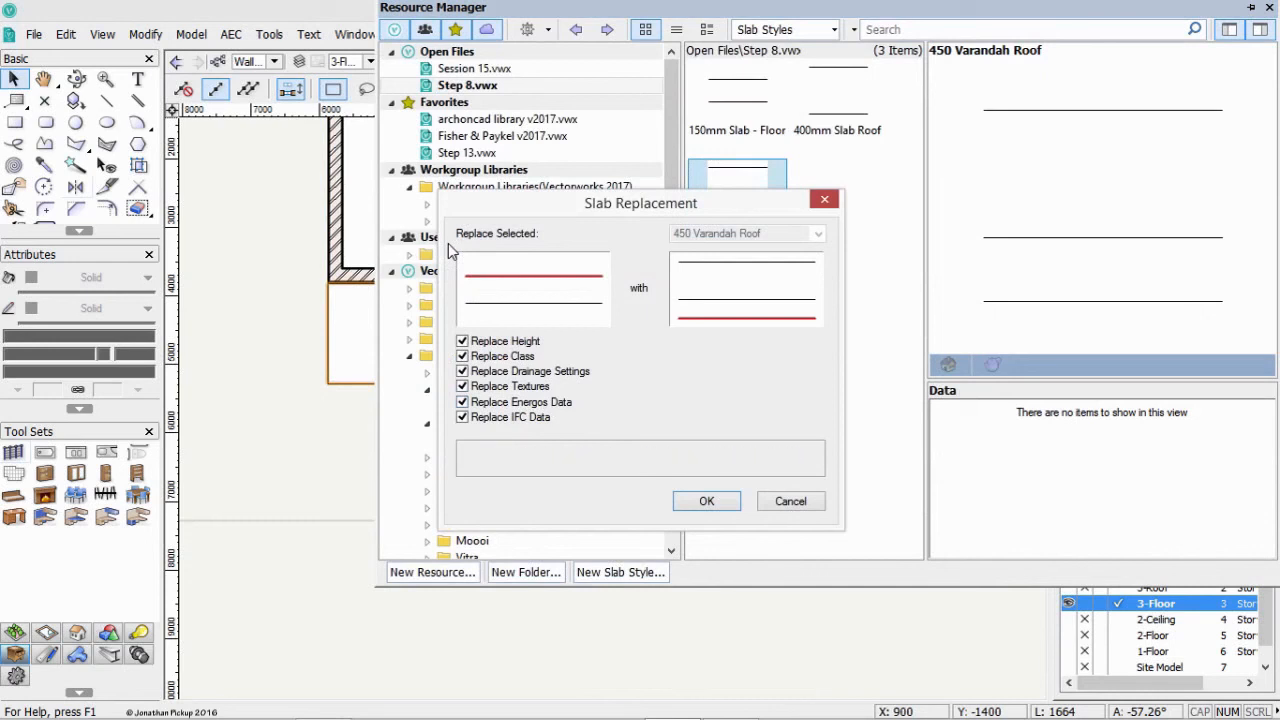
key(Return)
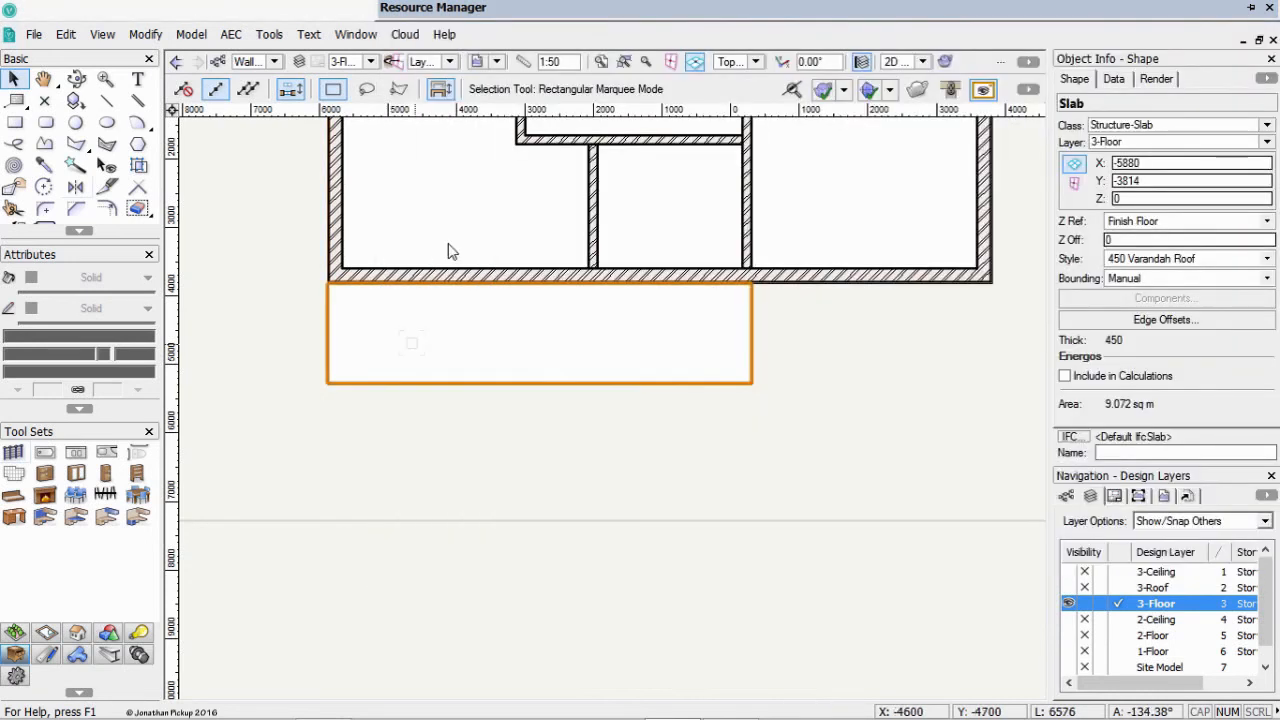
key(1)
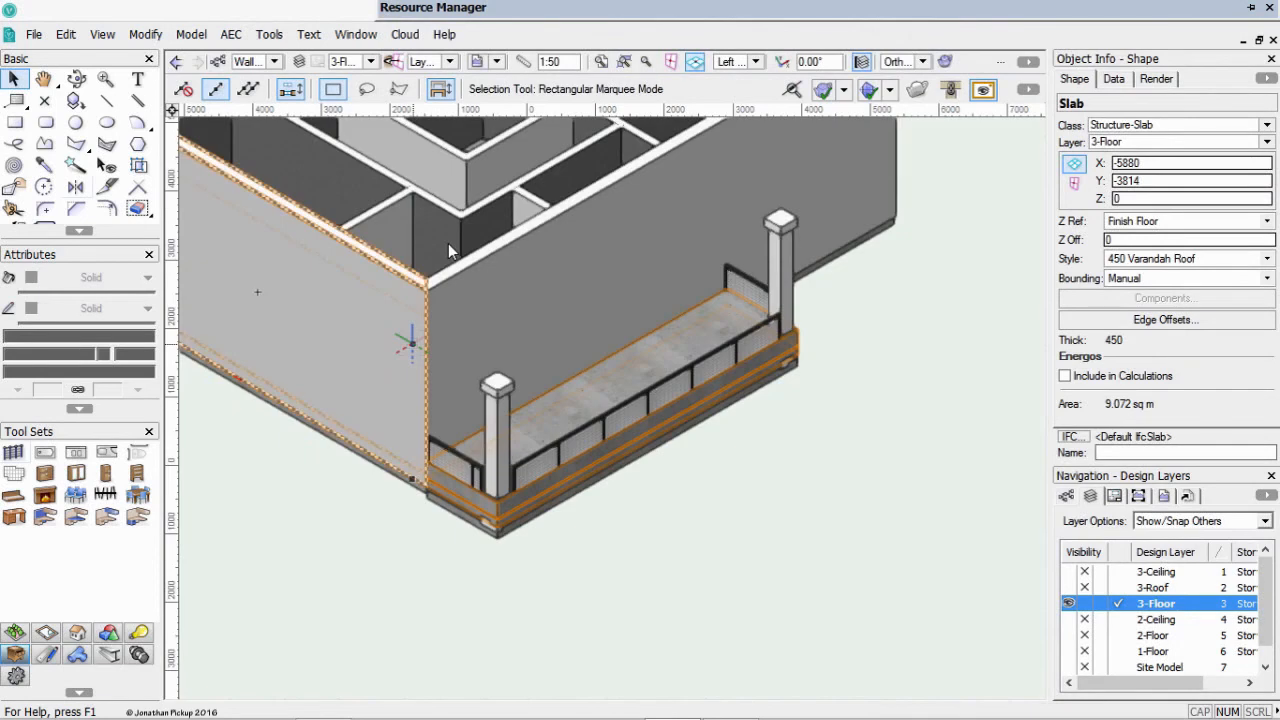
Edit the 450 Varandah Roof slab style to a datum offset of 2400 from layer Z, updating the placed slab with all replacement options enabled
key(ctrl+r)
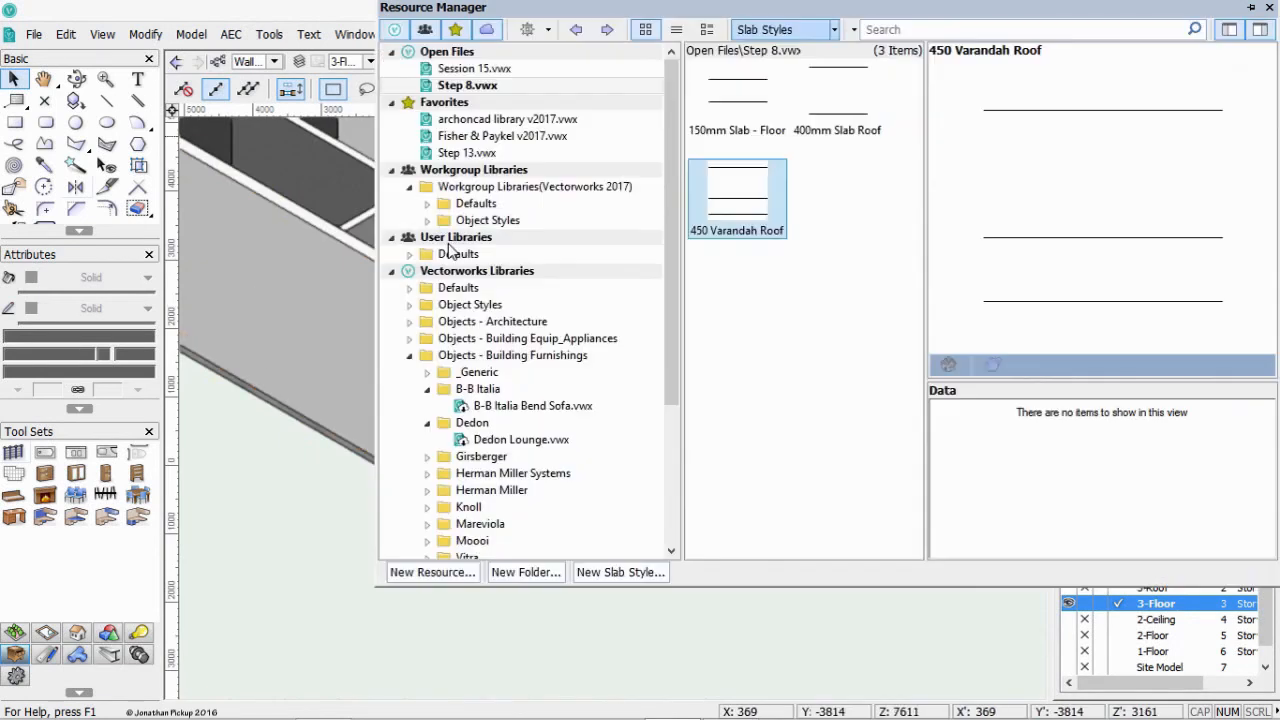
right_click(752, 174)
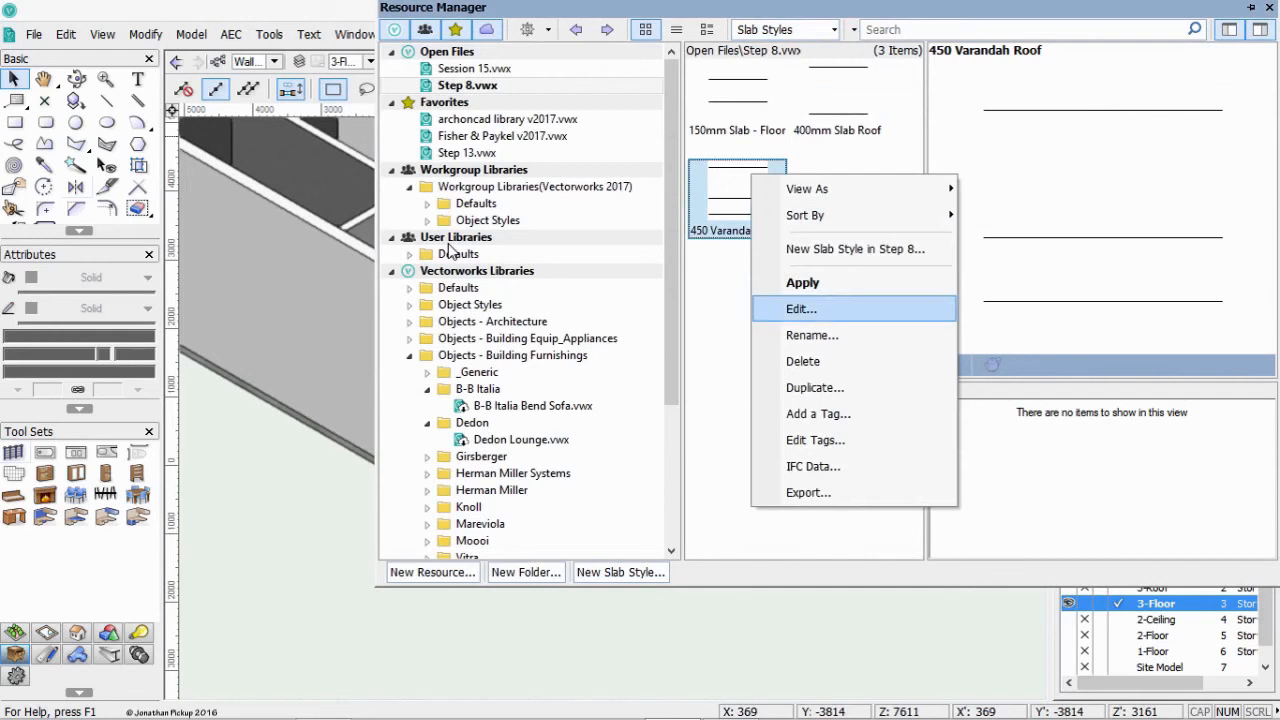
click(802, 308)
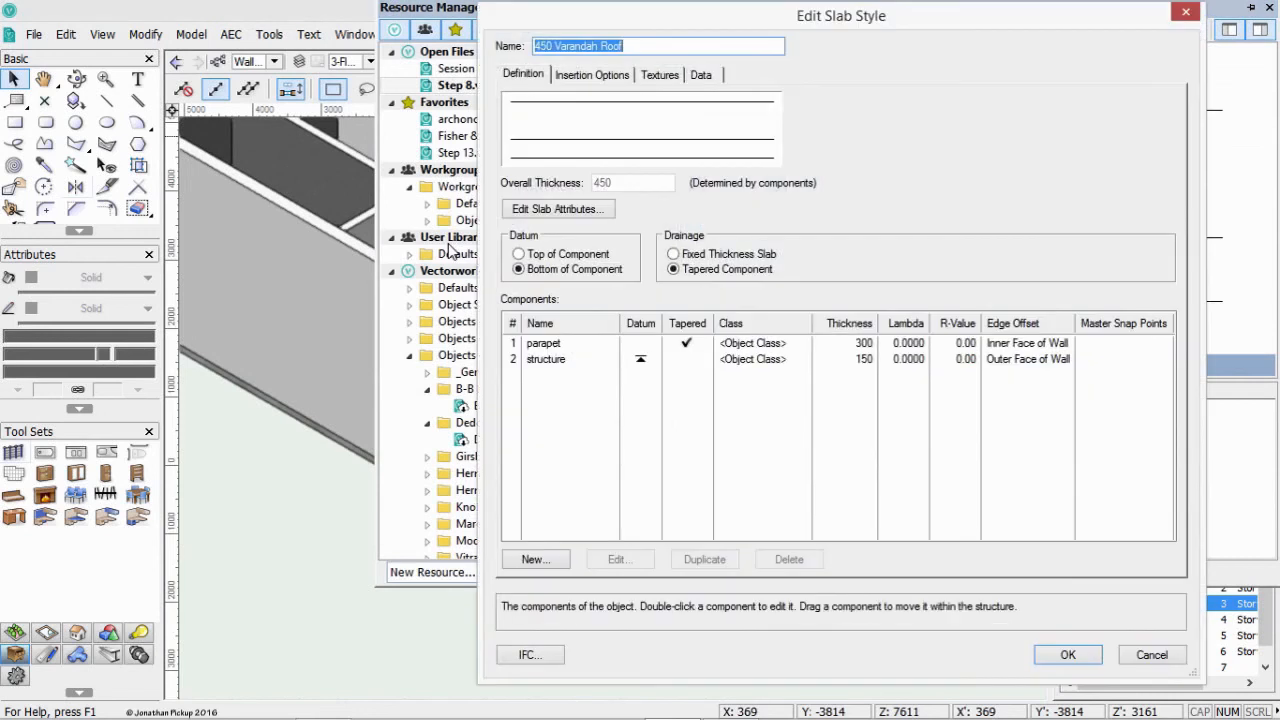
click(545, 359)
click(592, 74)
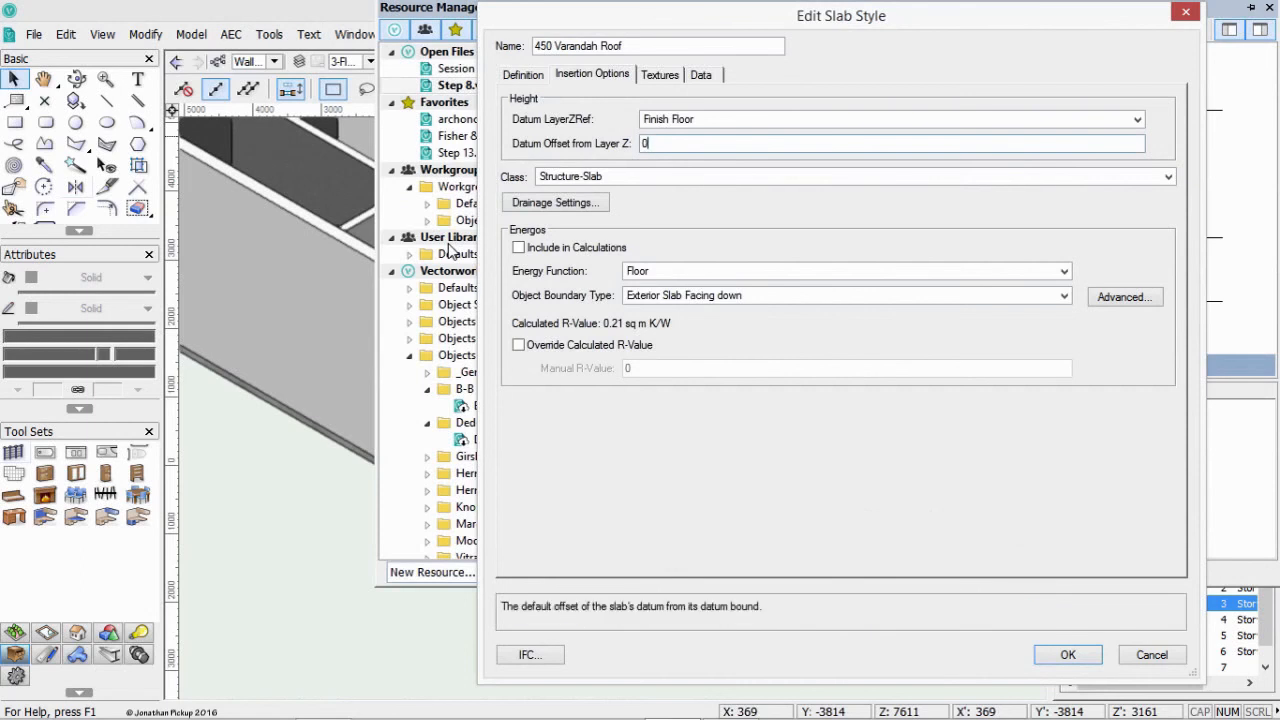
double_click(646, 144)
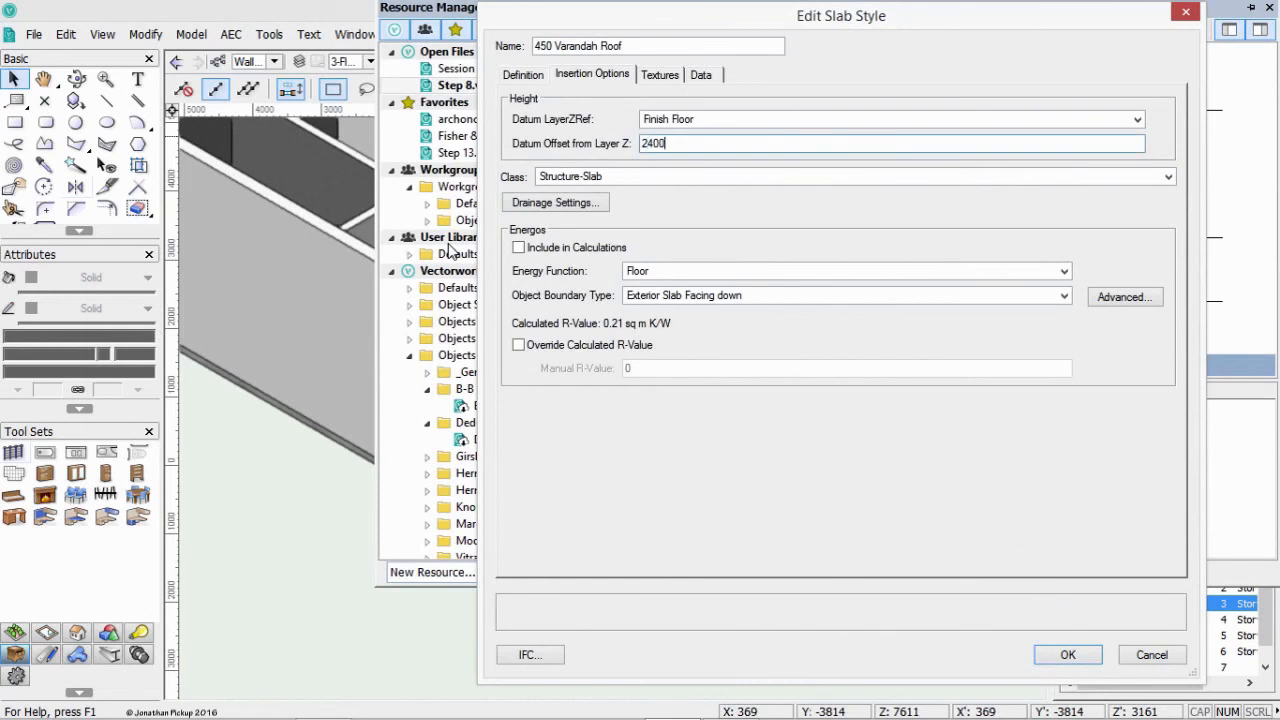
key(Return)
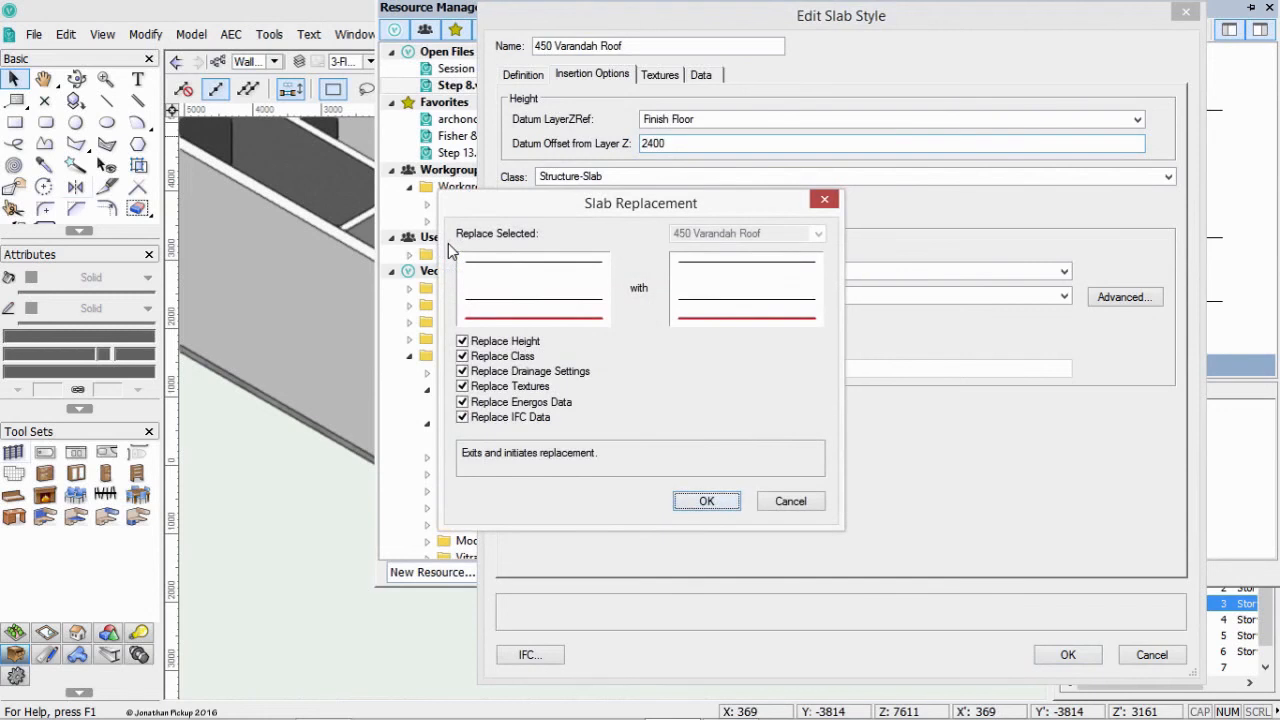
key(Return)
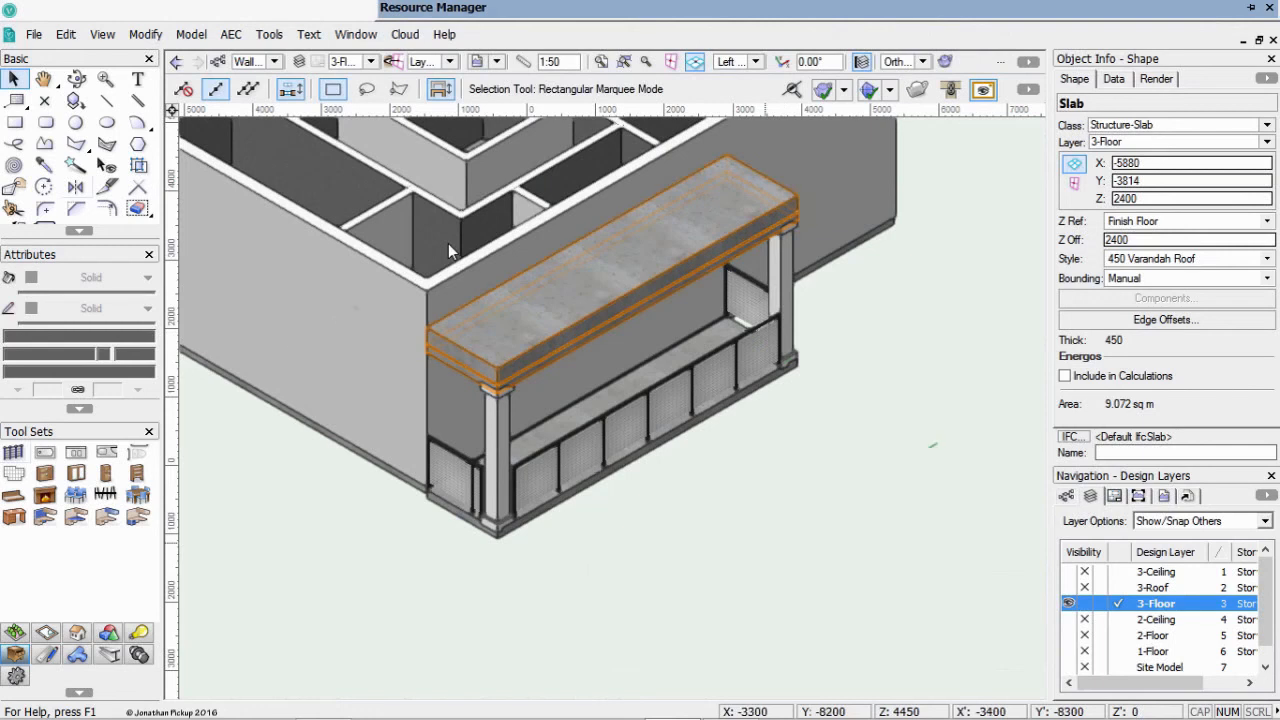
Set the height of both front verandah columns to 2500 with a top offset of -50
scroll(449, 251, up, 5)
scroll(449, 251, down, 3)
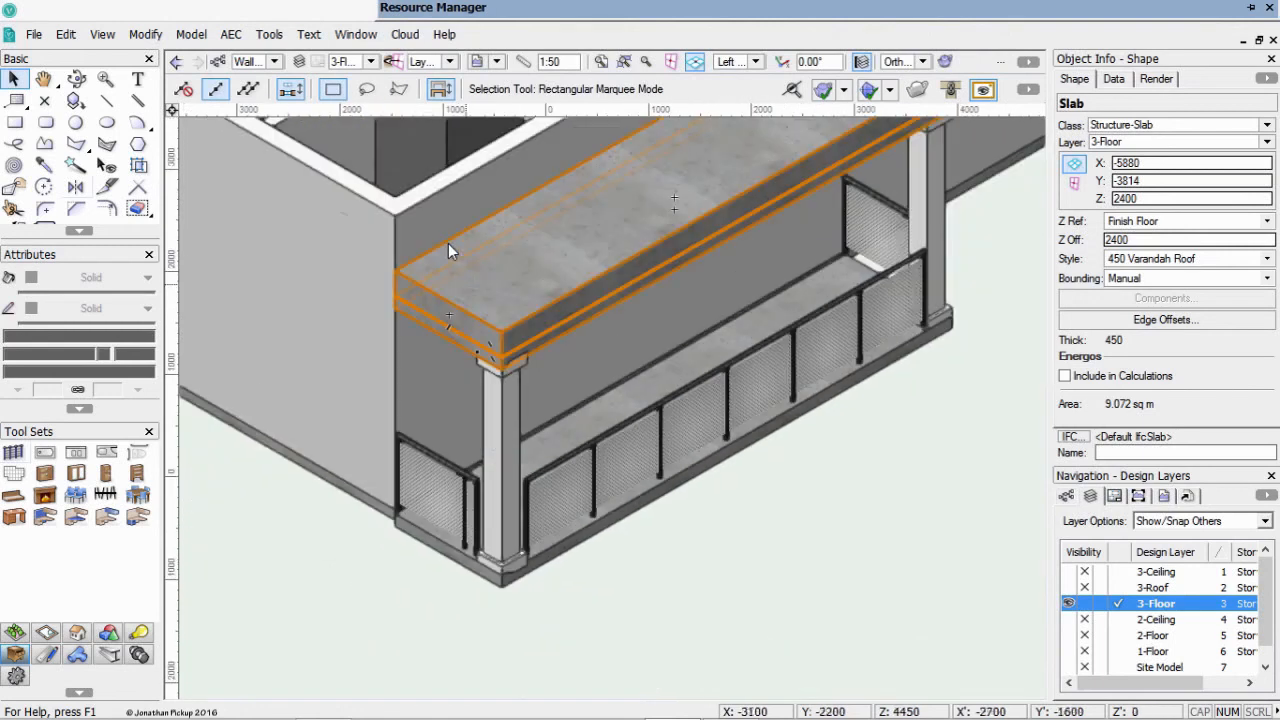
click(535, 412)
click(518, 420)
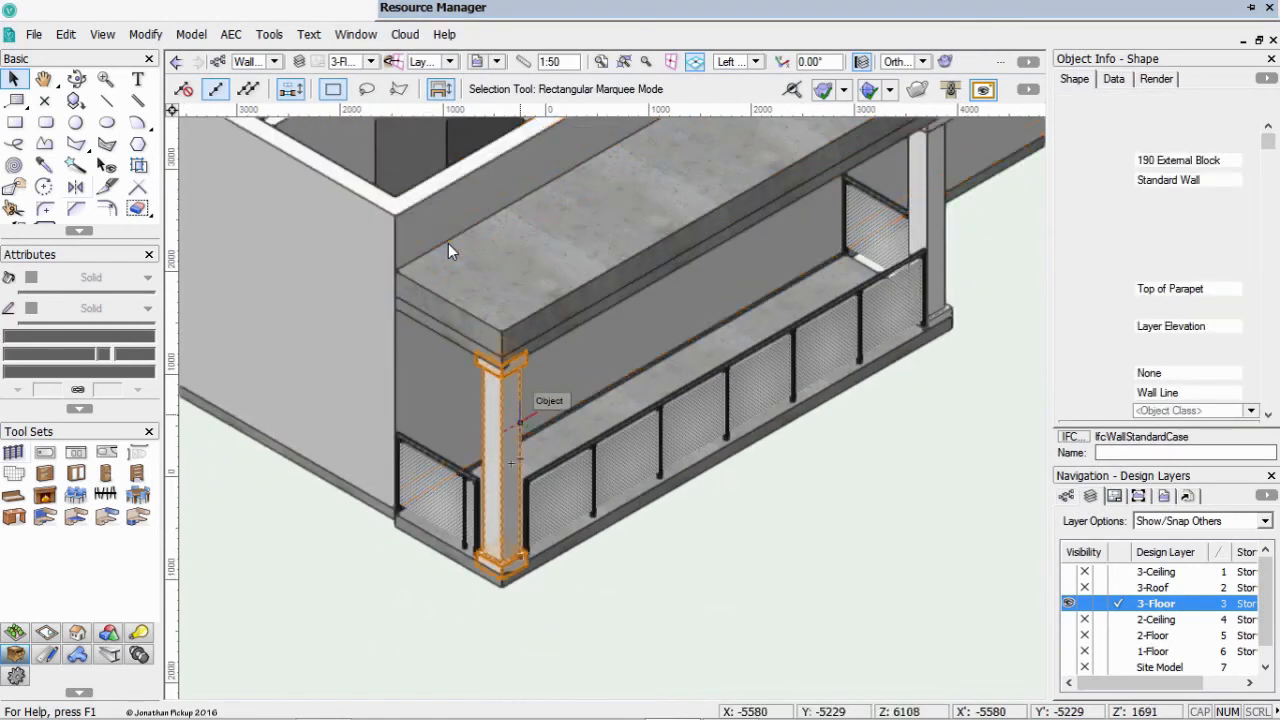
shift+click(918, 219)
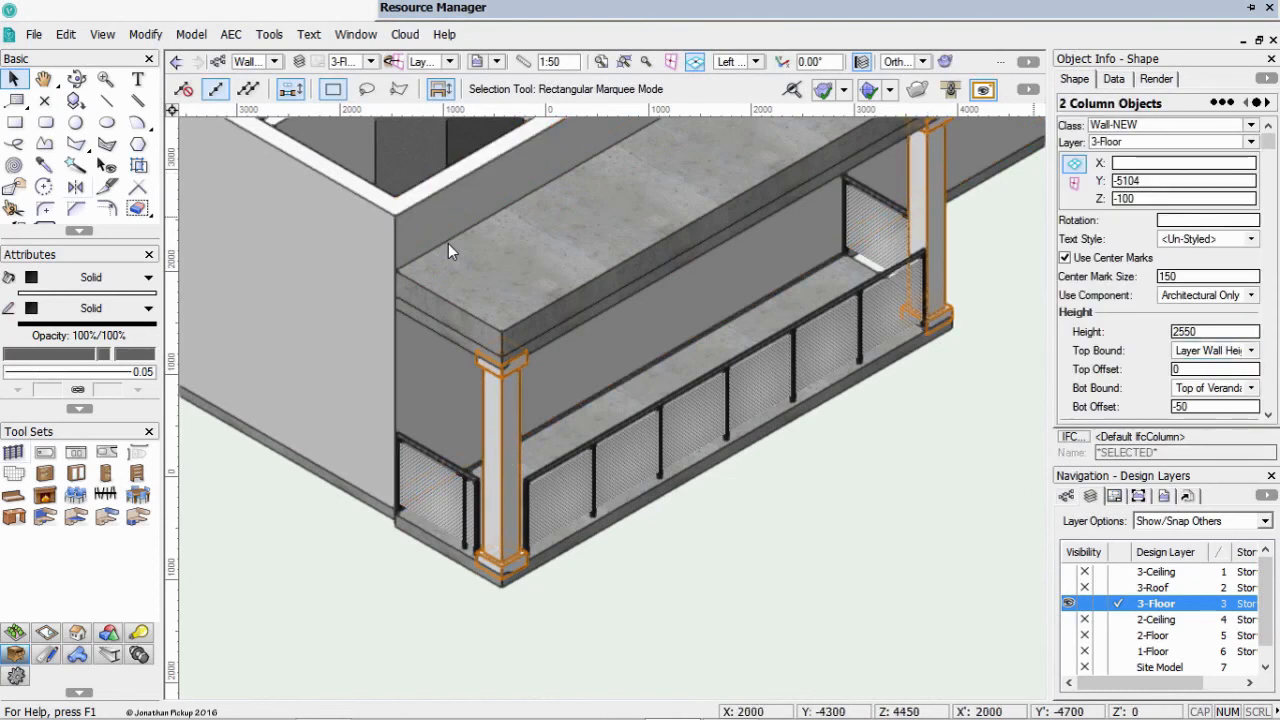
double_click(1185, 332)
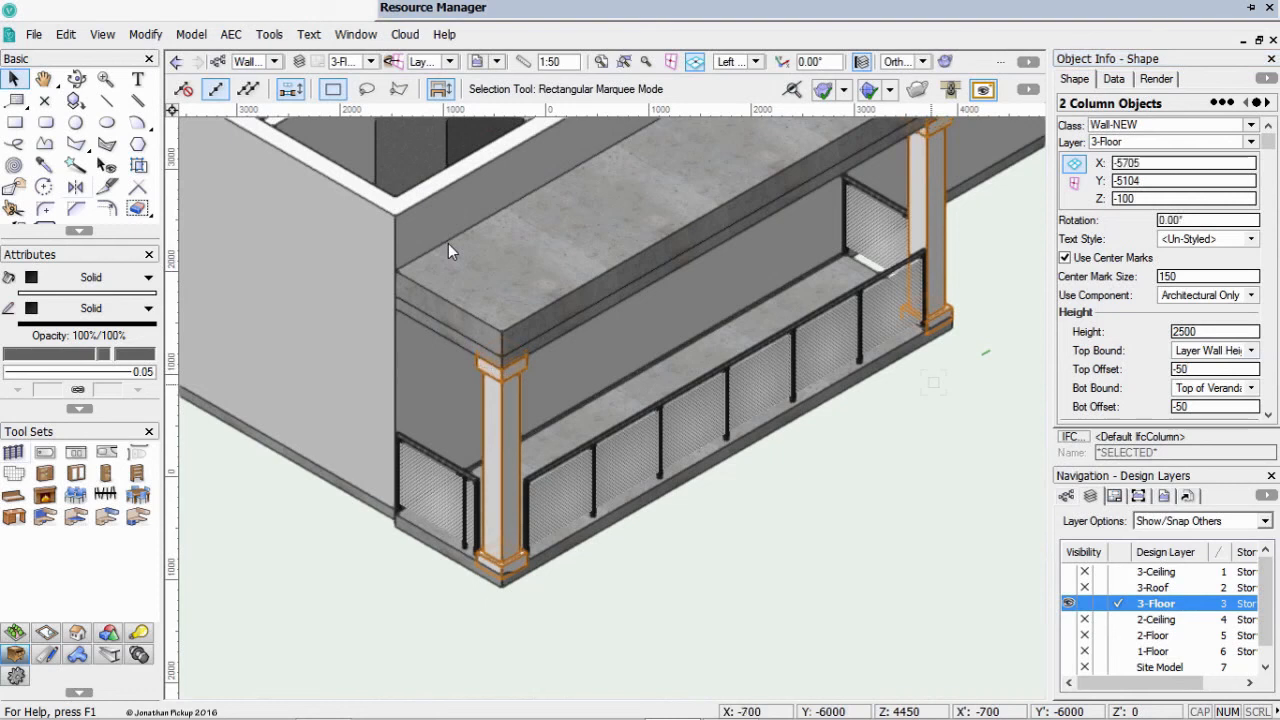
click(831, 567)
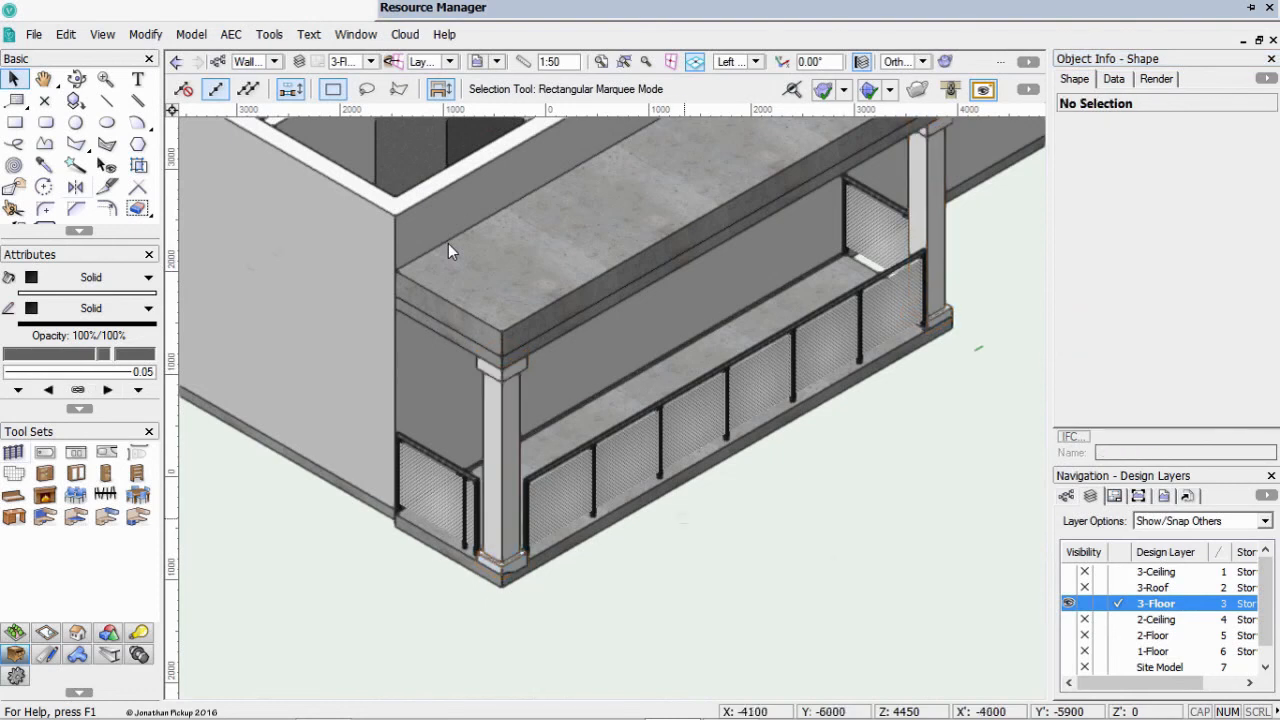
In plan view, draw a rectangle over the whole front verandah roof slab, from the midpoint of its wall edge to an outer corner
key(0)
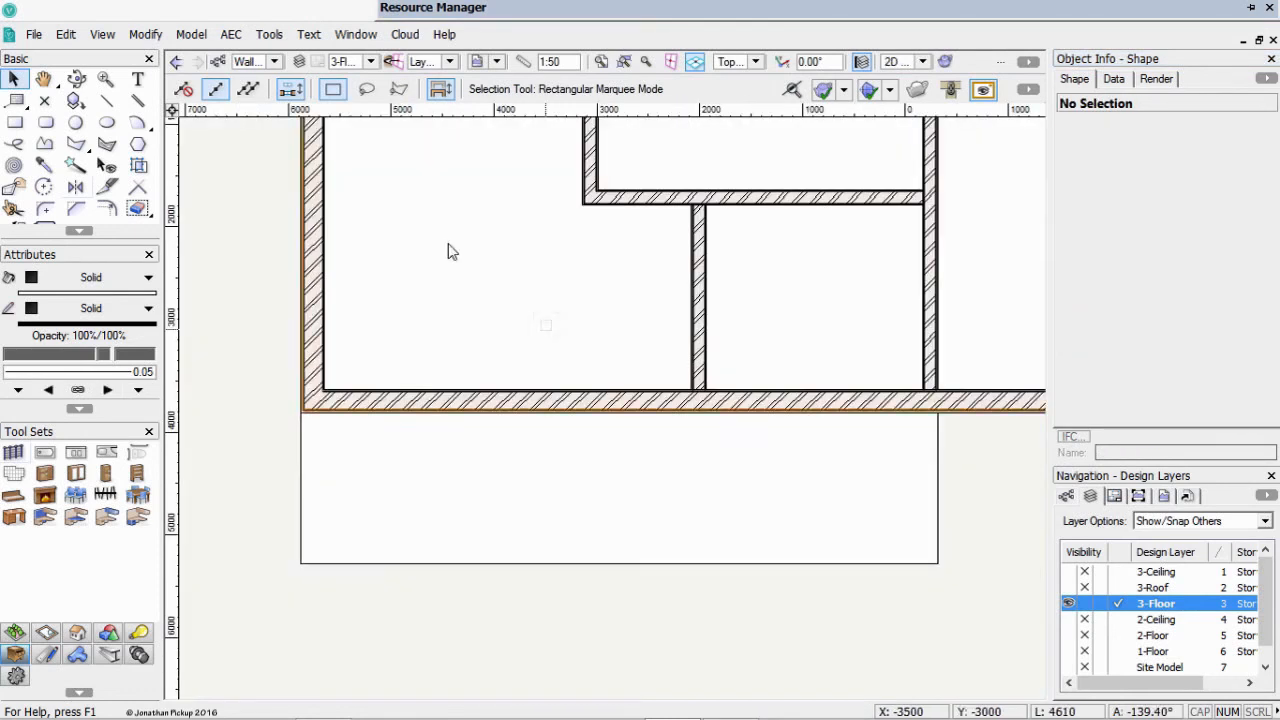
click(482, 497)
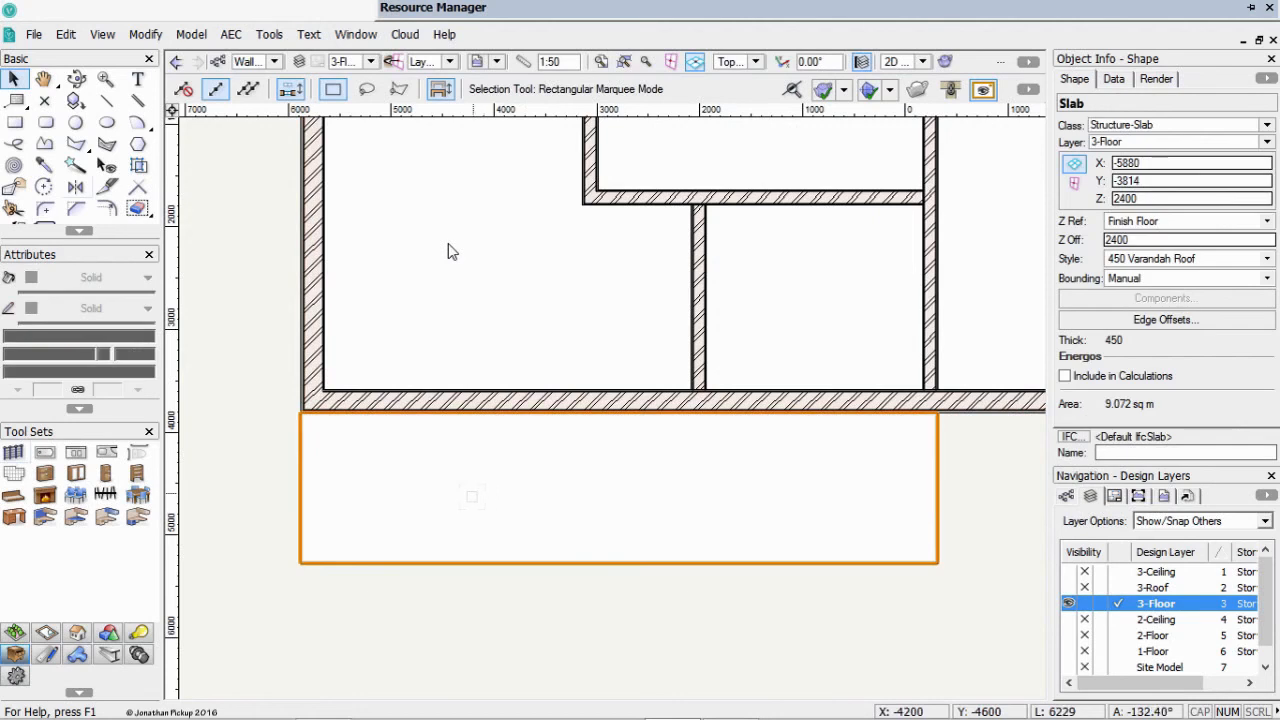
key(4)
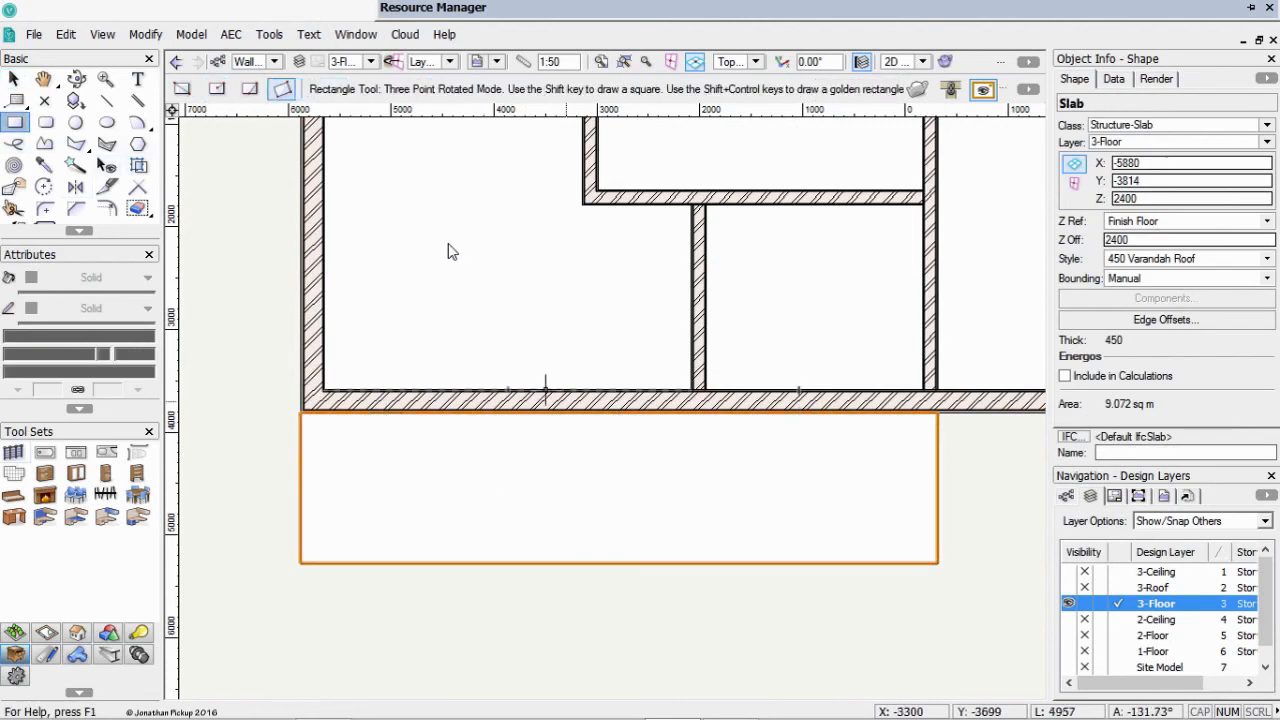
key(u)
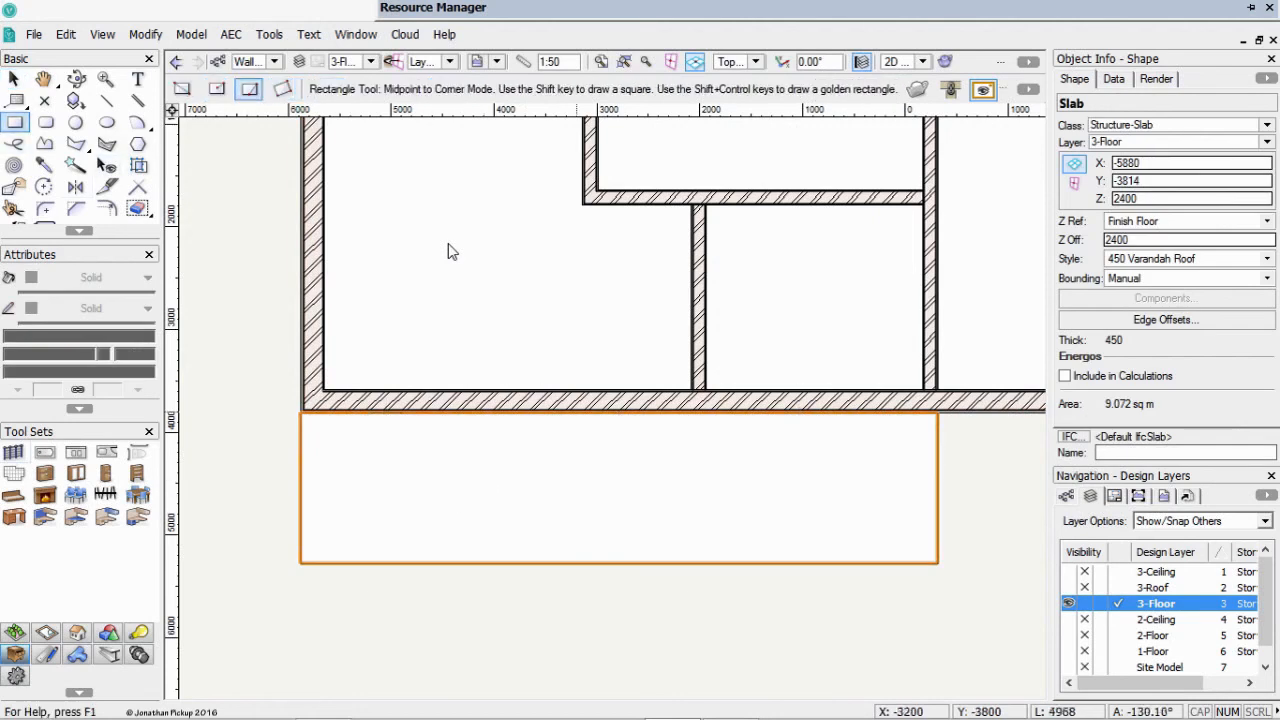
click(618, 412)
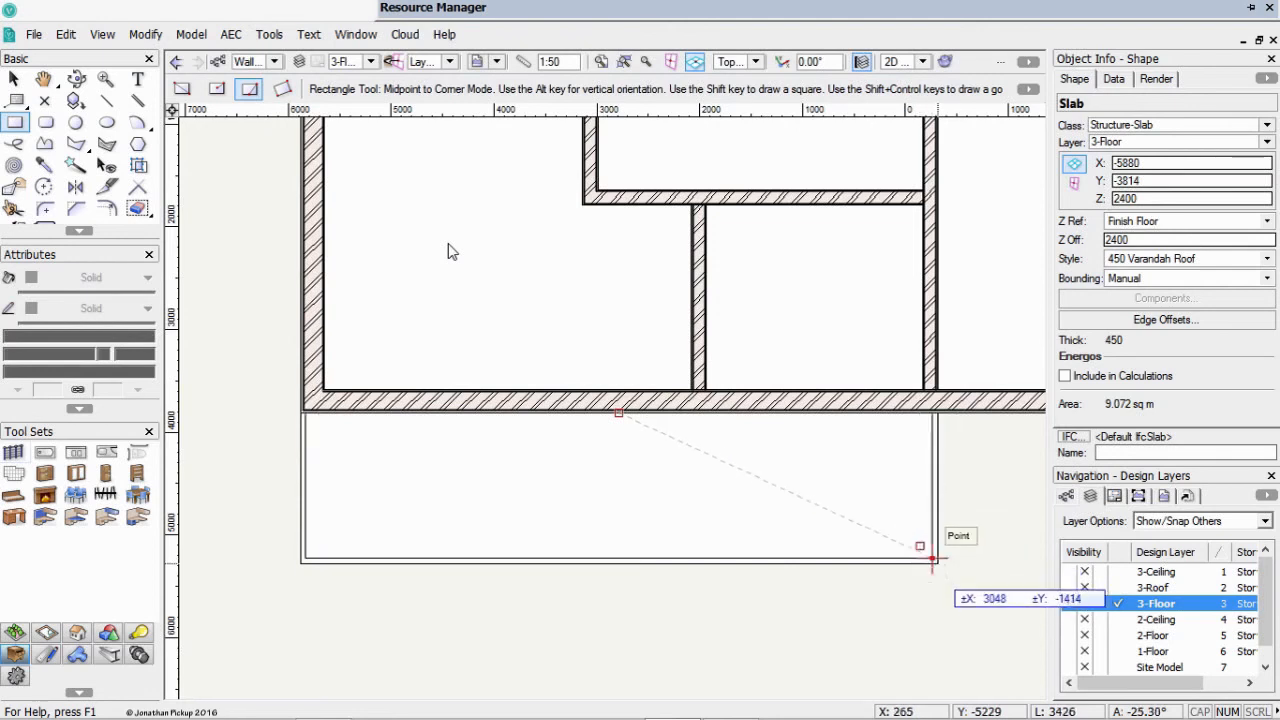
click(938, 563)
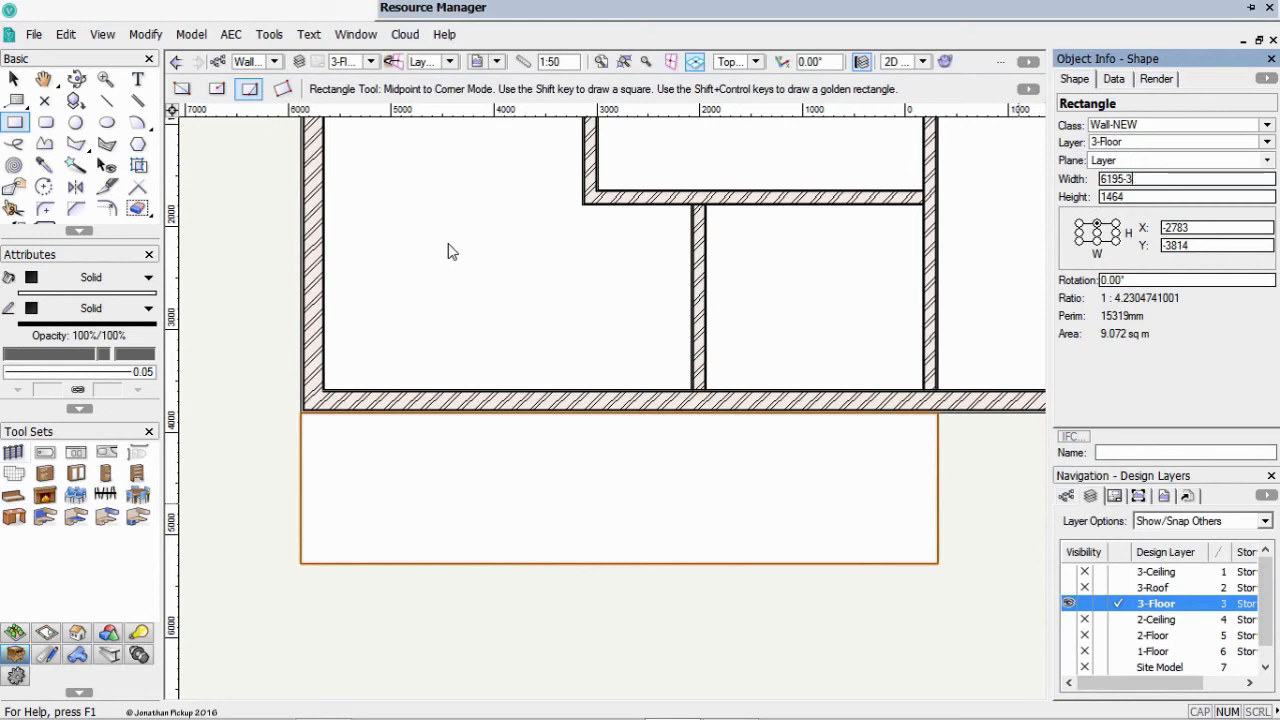
Reduce the rectangle by 300 in width and 150 in height, making it 5895 by 1314
key(Return)
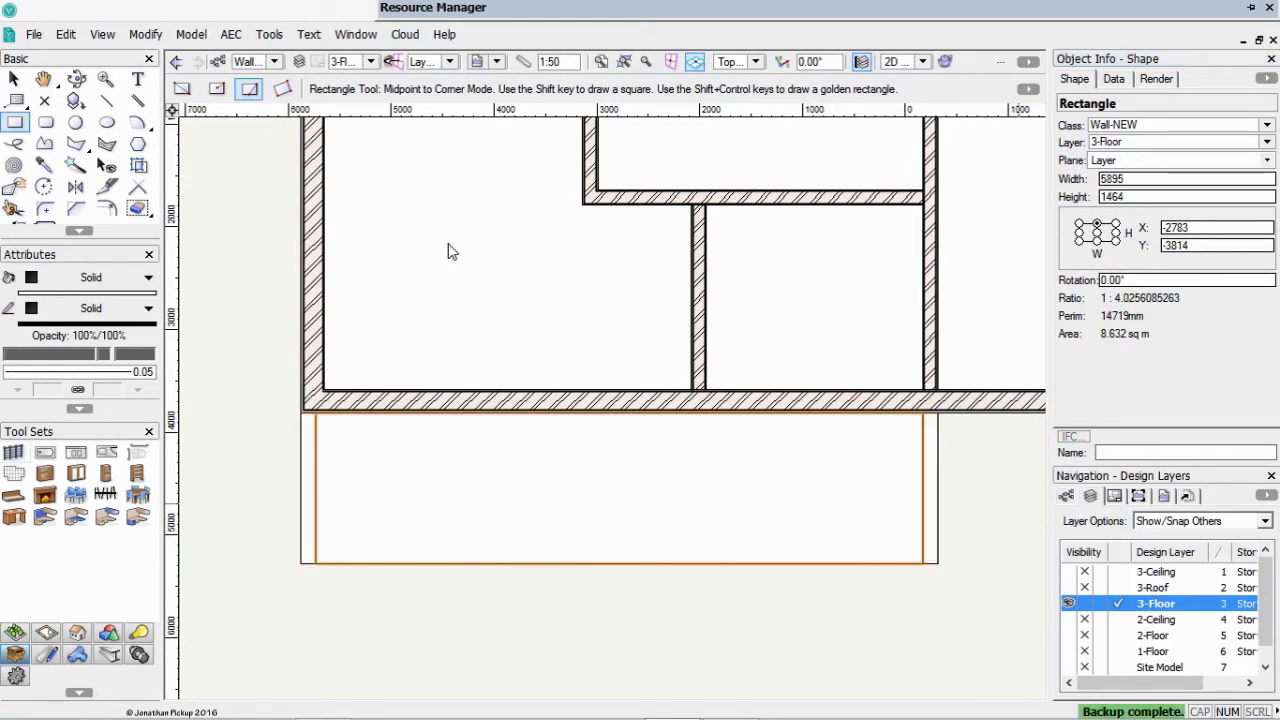
key(Tab)
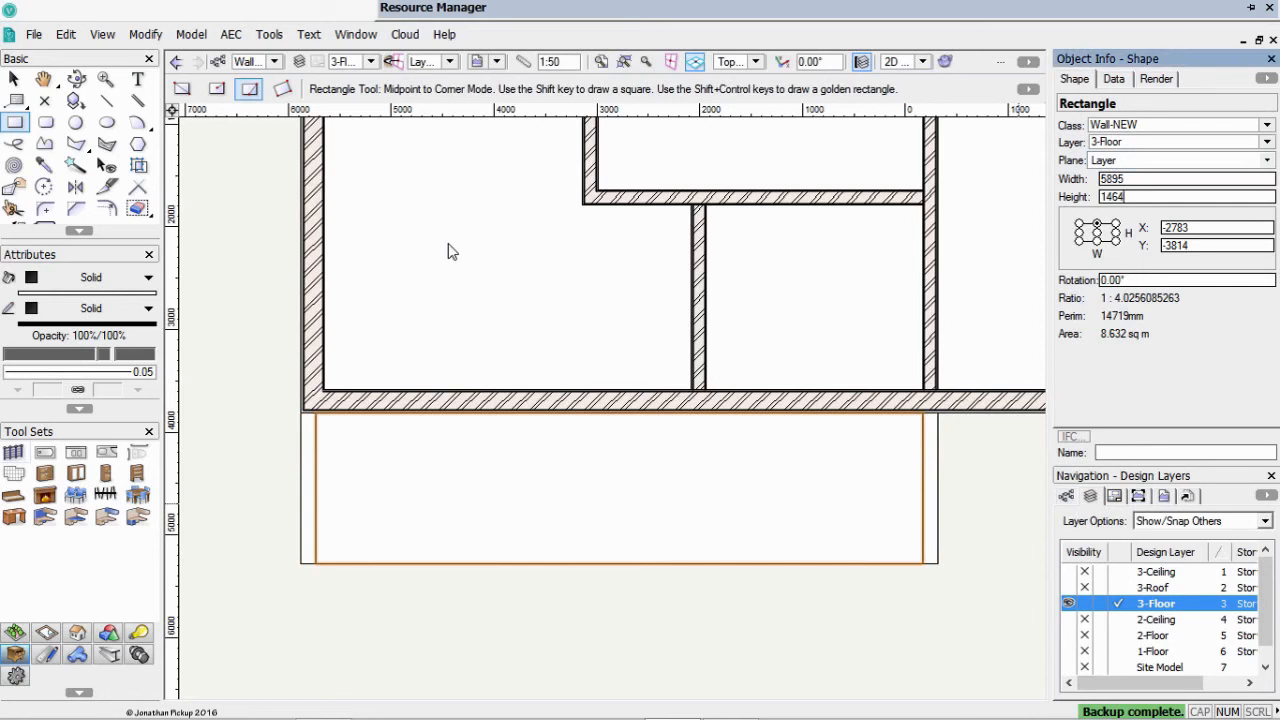
text(-150)
key(Return)
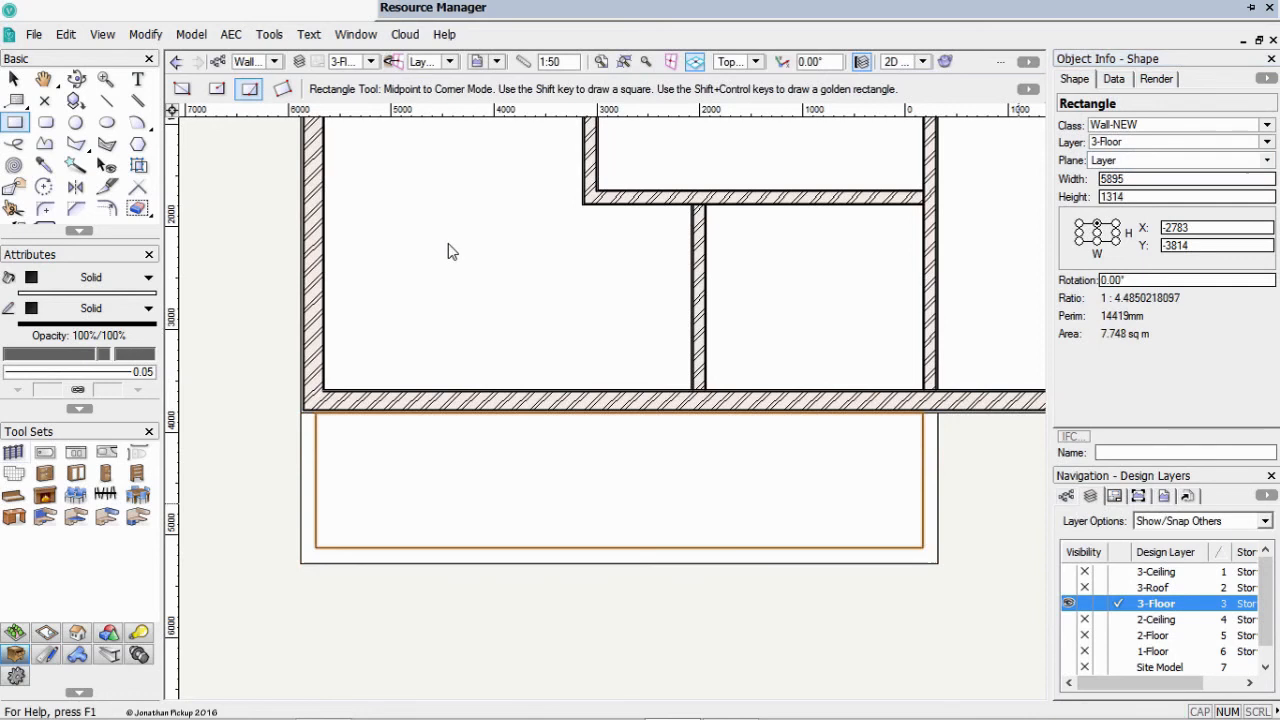
Clip the rectangle's shape from only the parapet component of the front verandah roof slab, and inspect the result in 3D
key(x)
shift+click(300, 449)
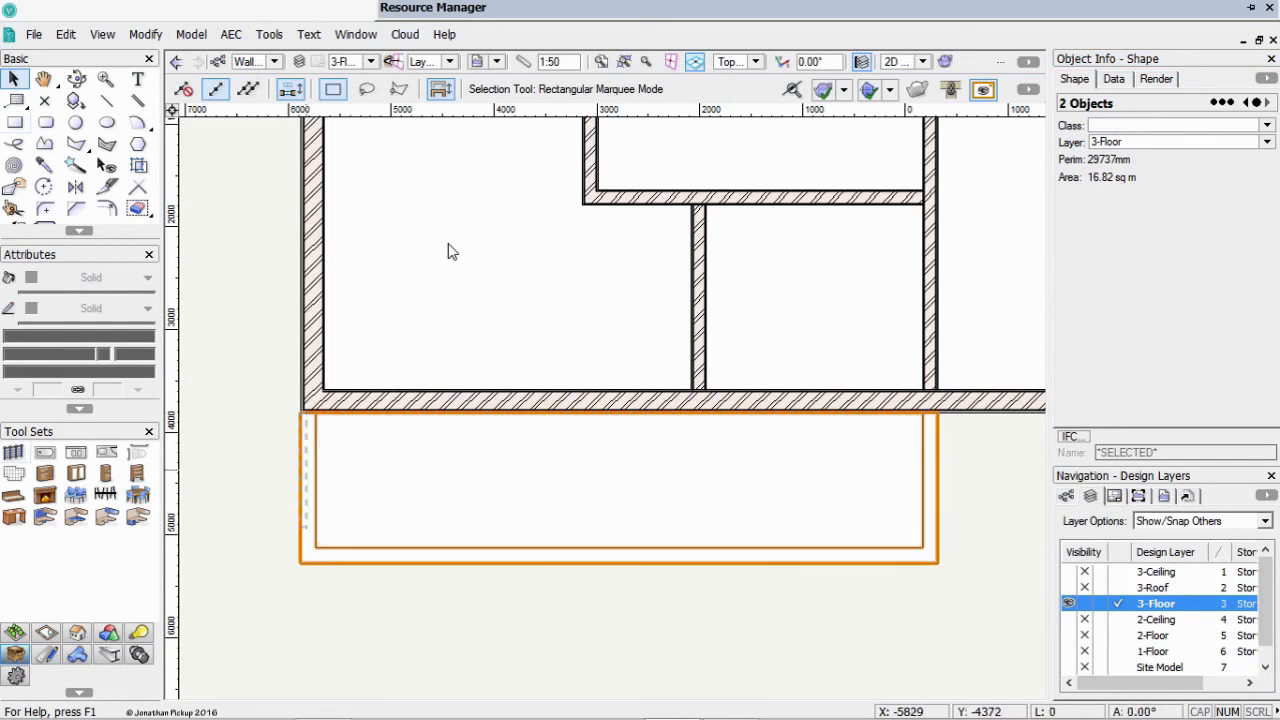
right_click(448, 251)
click(372, 518)
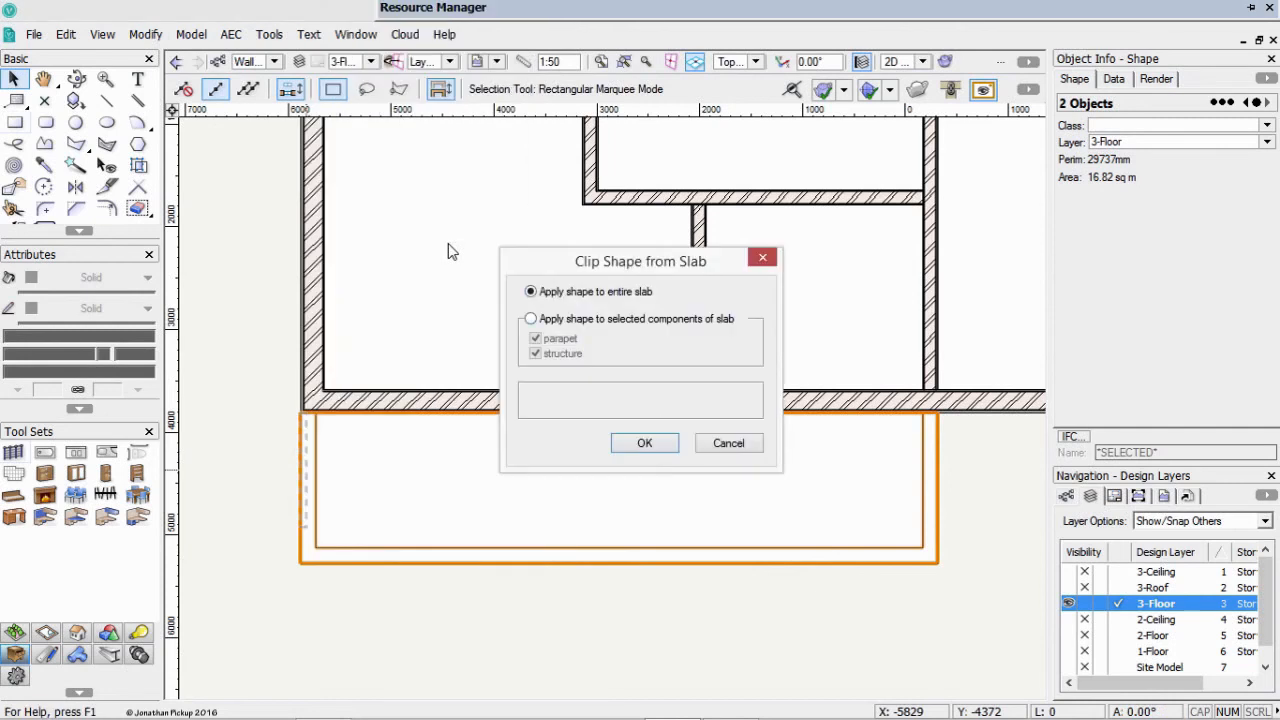
click(531, 318)
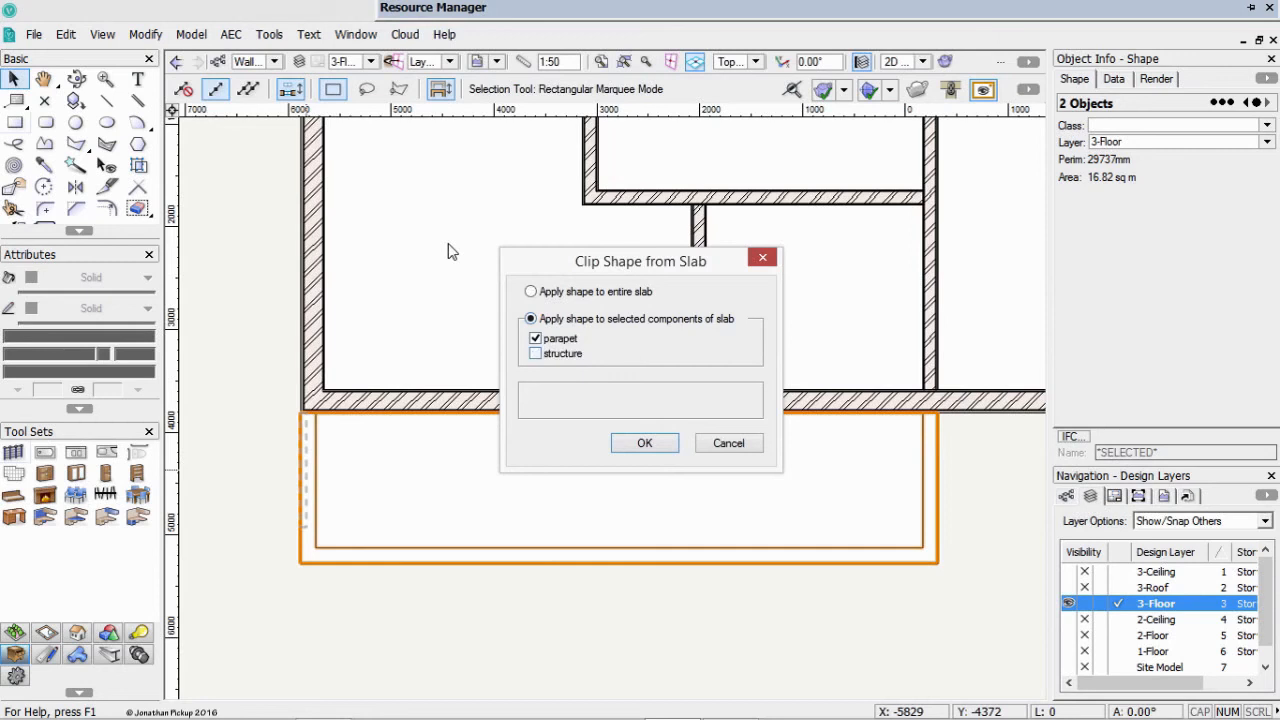
click(644, 443)
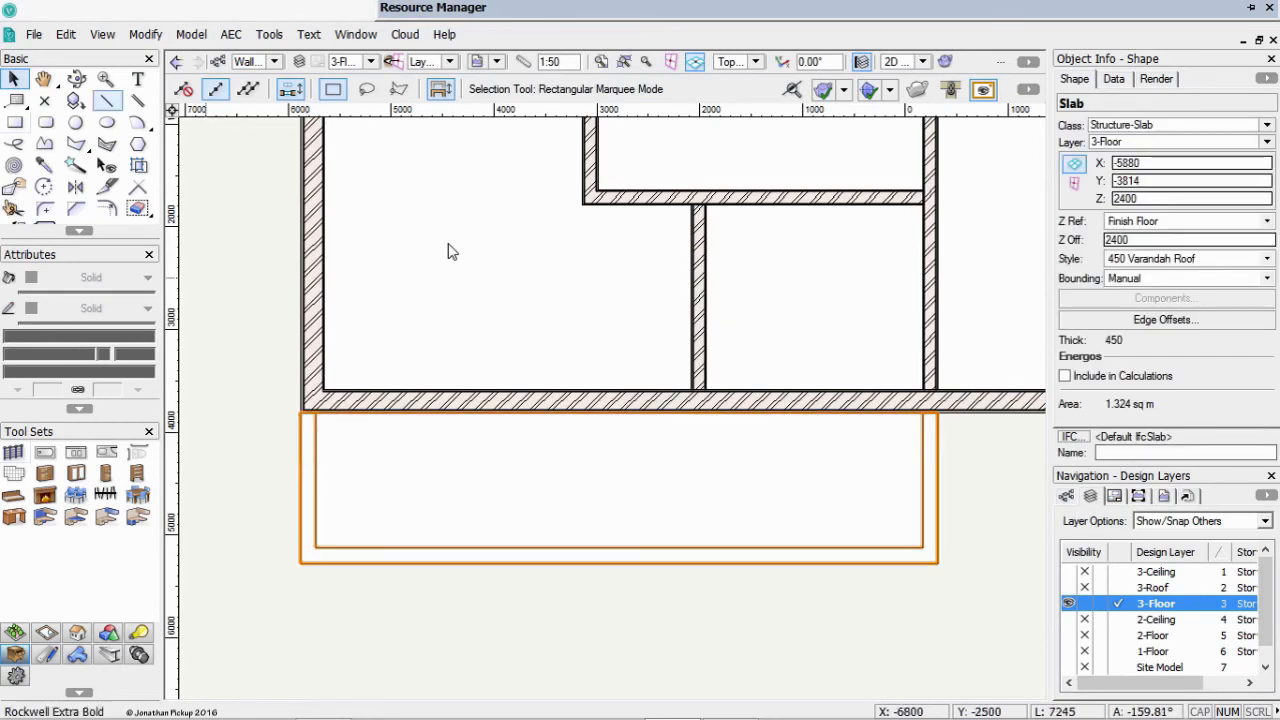
click(77, 79)
drag(672, 337, 705, 260)
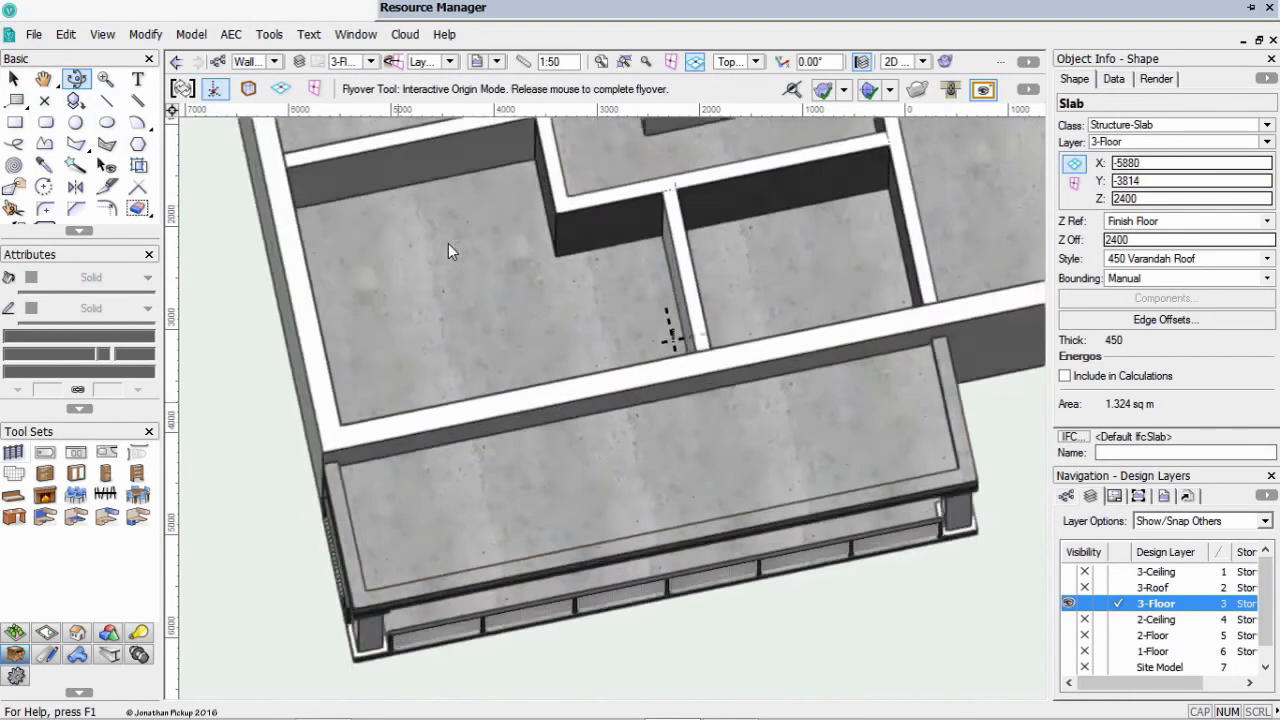
drag(449, 251, 449, 251)
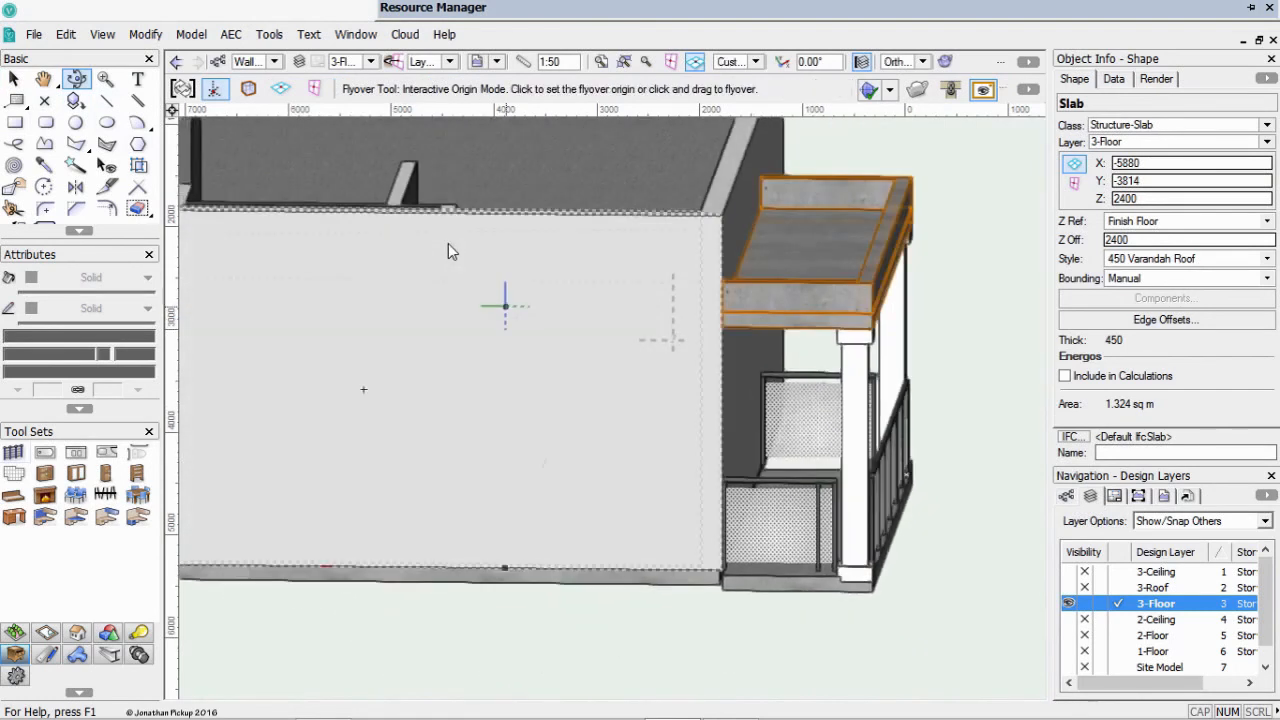
Apply the 450 Varandah Roof style to the rear verandah's slab, check the roof in 3D, and return to plan view
key(x)
key(ctrl+5)
scroll(449, 251, down, 3)
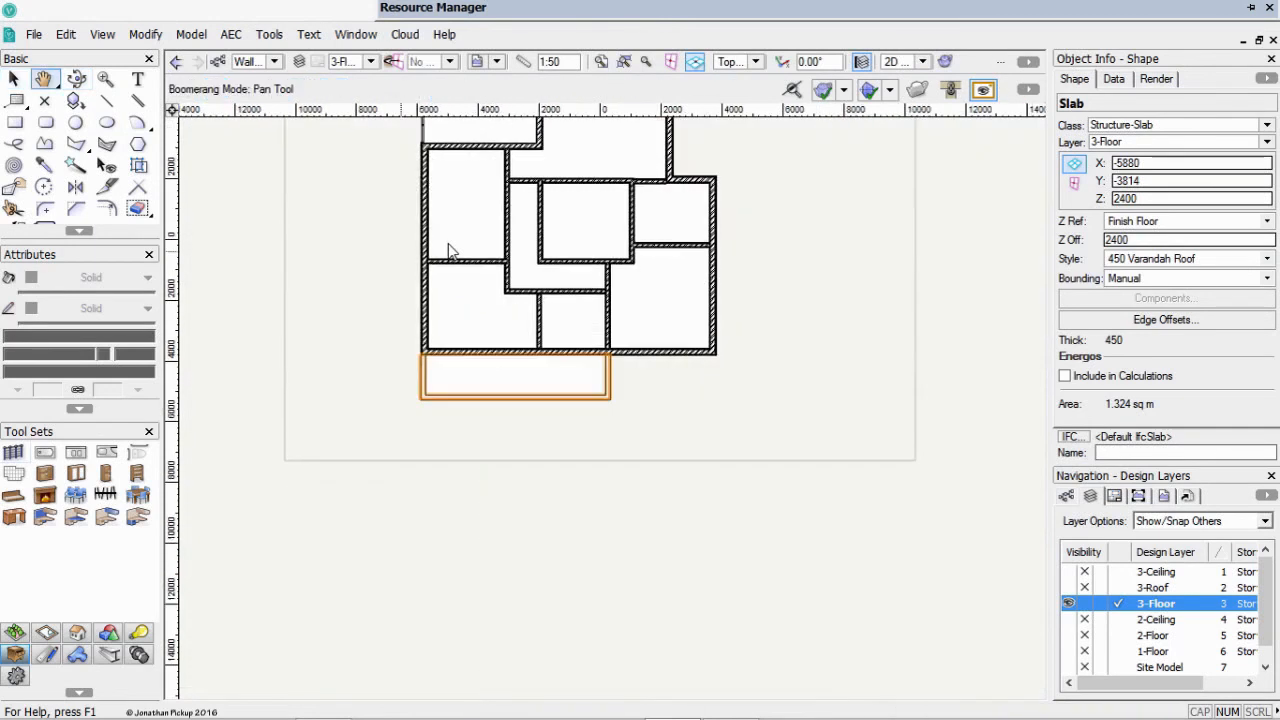
click(449, 251)
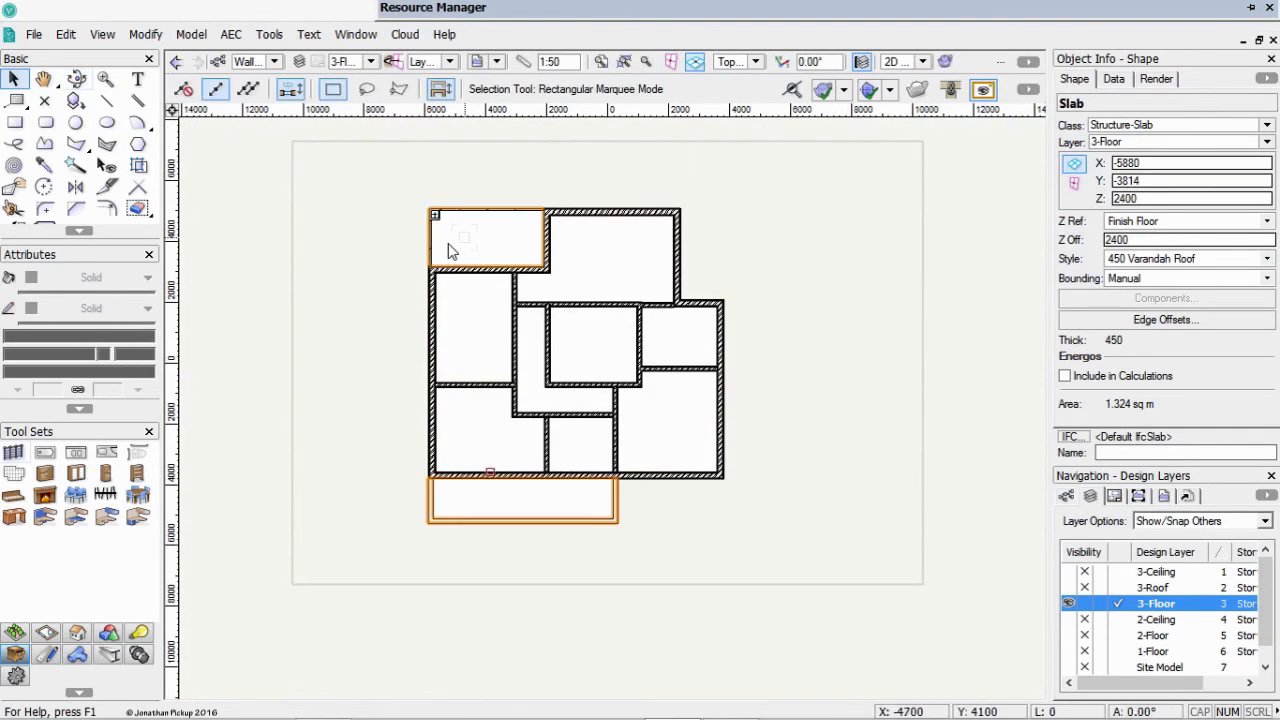
click(449, 251)
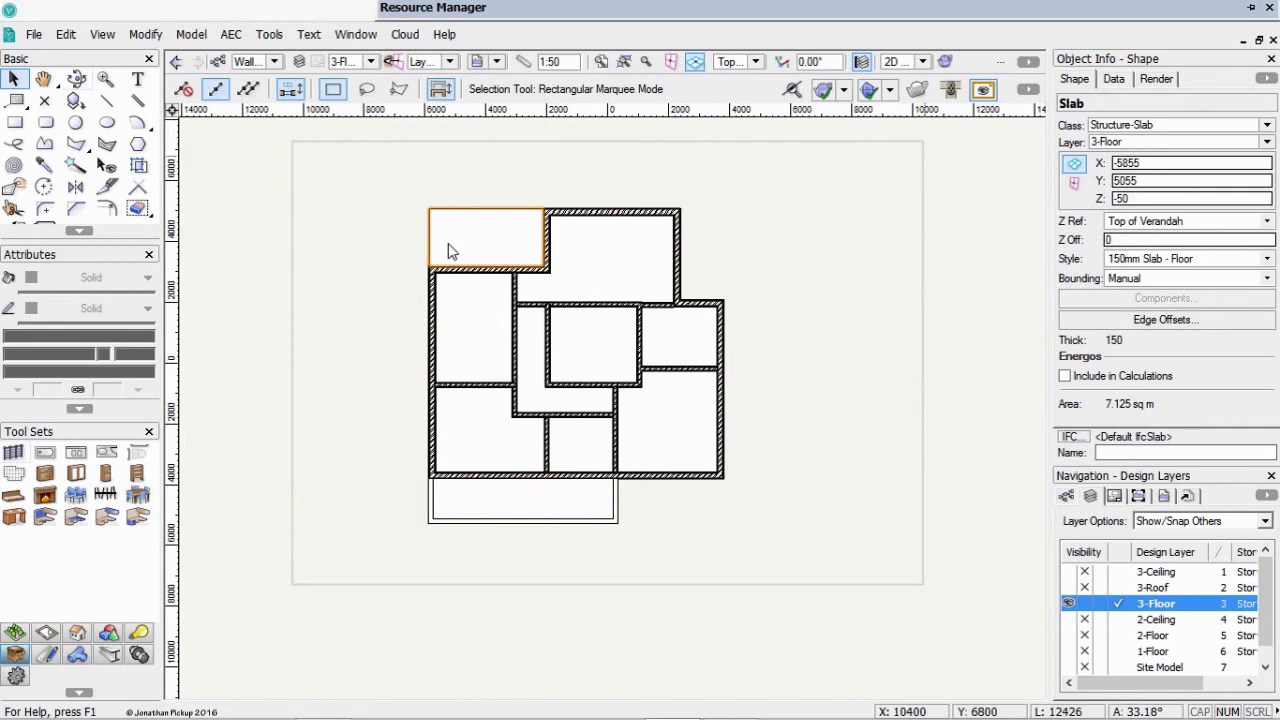
mouse_move(950, 8)
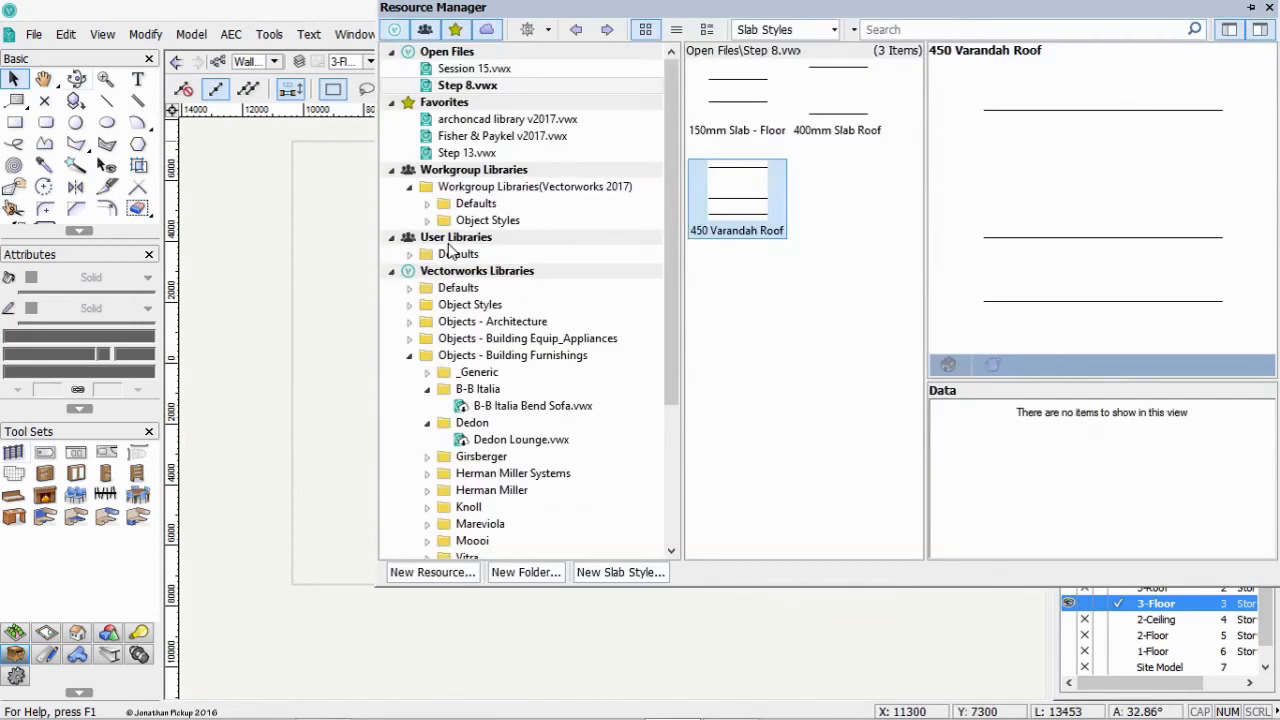
right_click(745, 163)
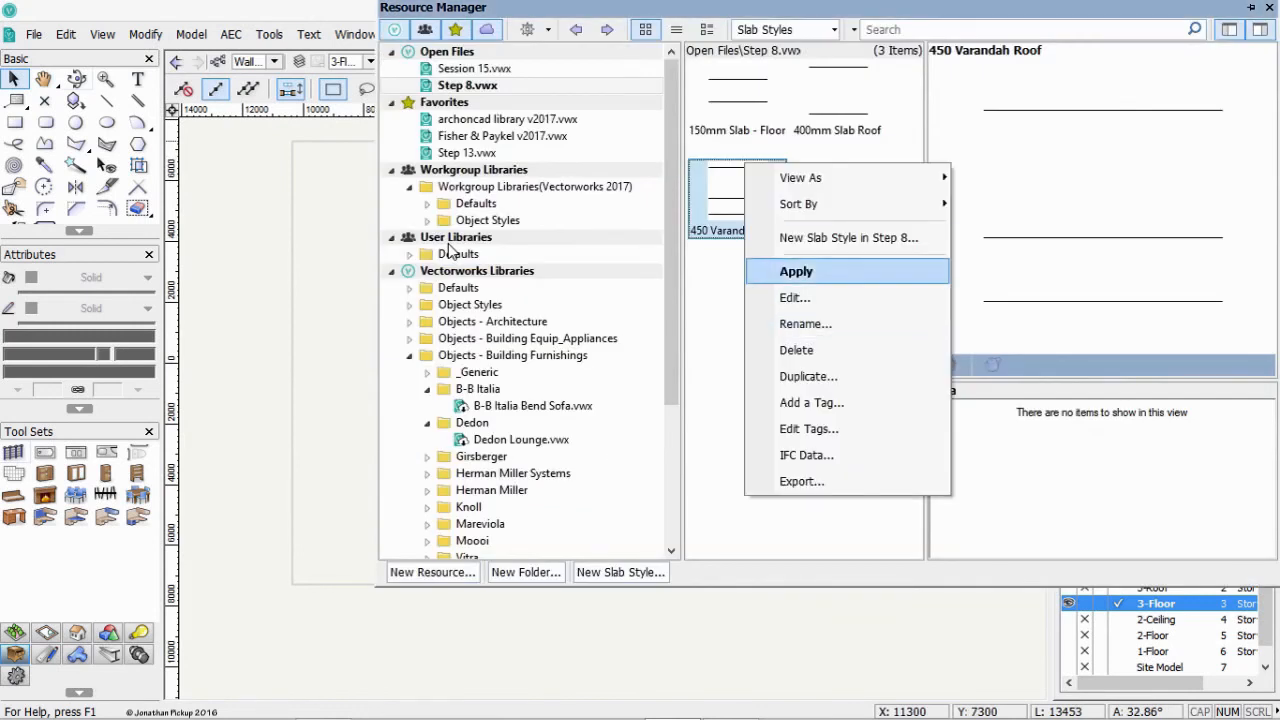
click(796, 271)
click(707, 501)
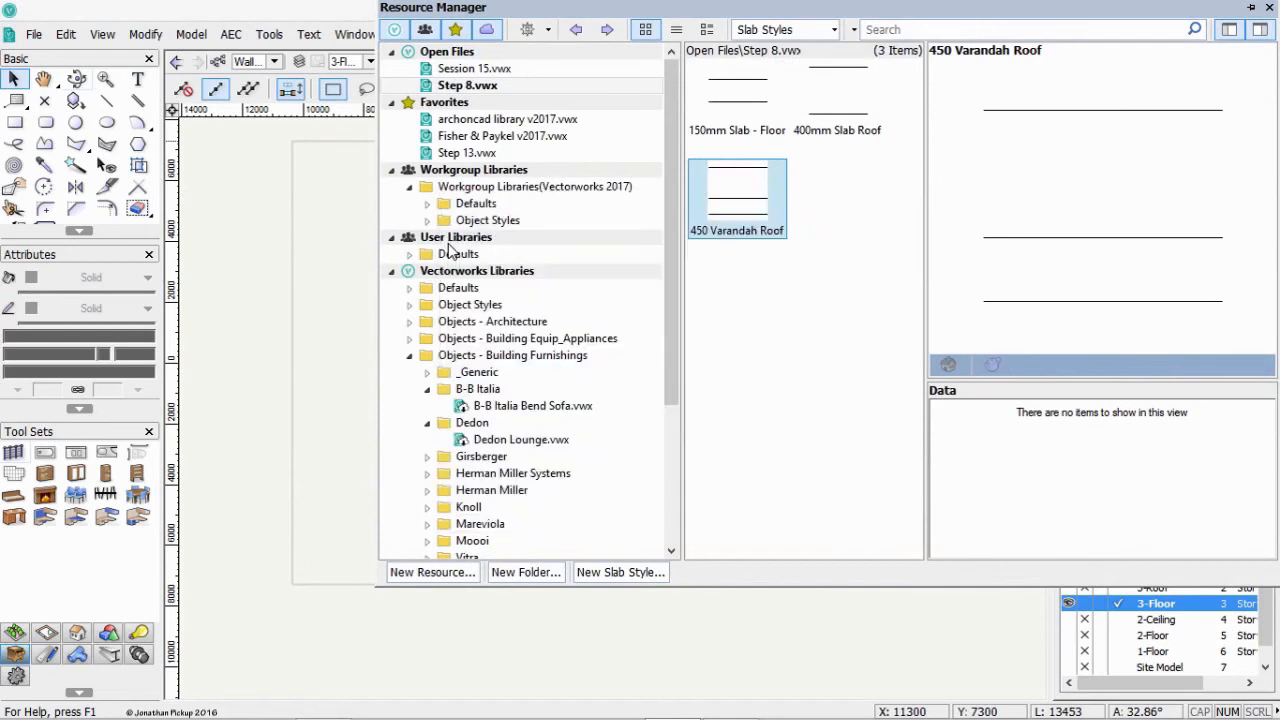
key(KP_1)
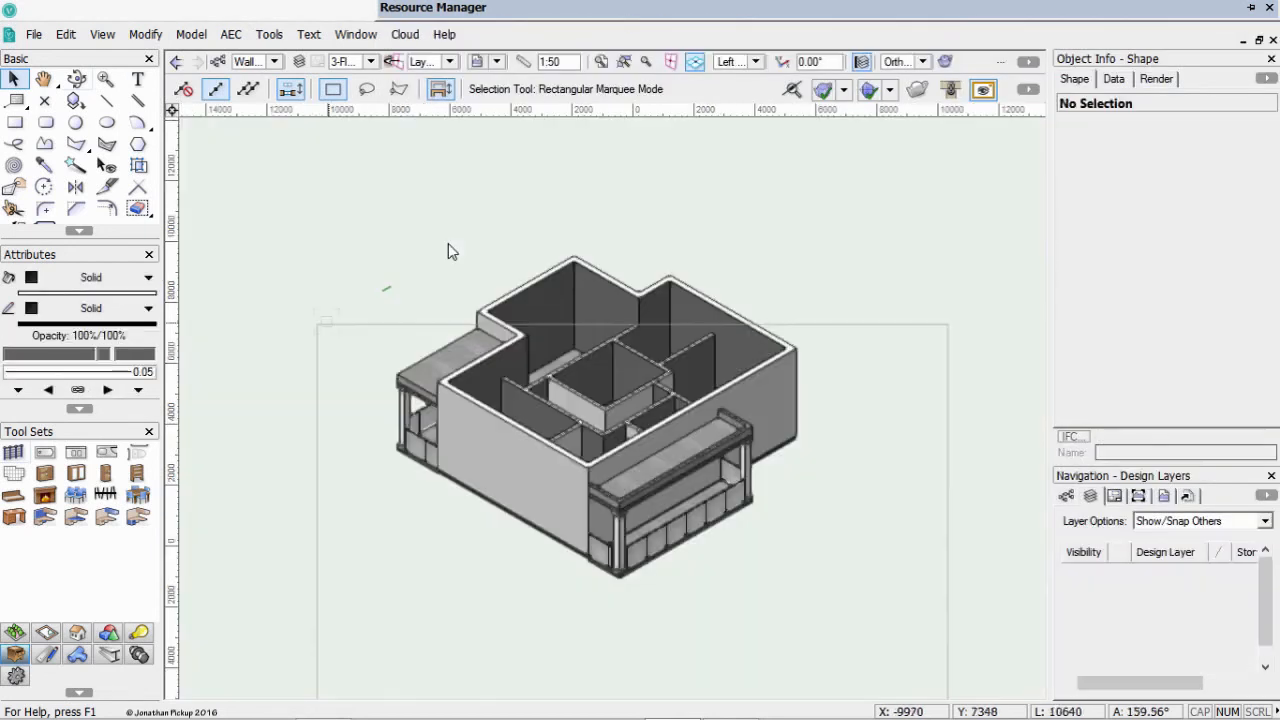
key(F5)
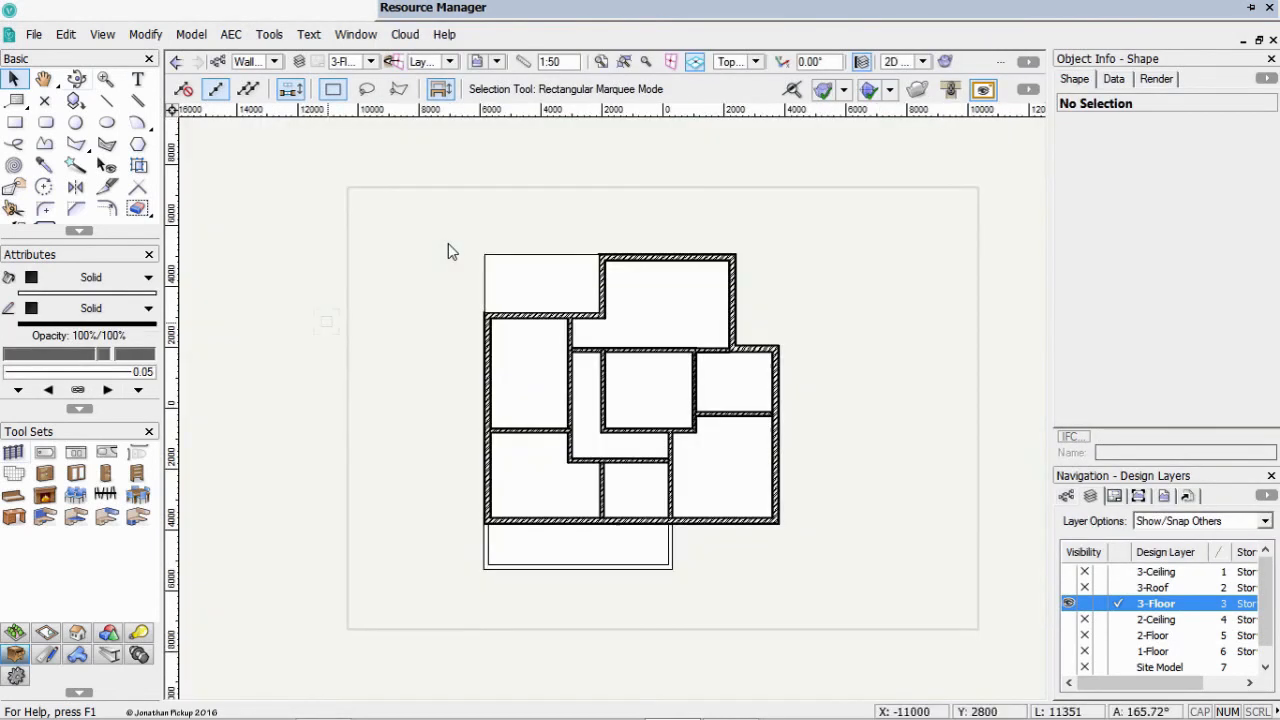
Draw a corner-to-corner rectangle over the whole rear verandah roof slab, from its outer corner to the inner wall corner
scroll(448, 251, up, 5)
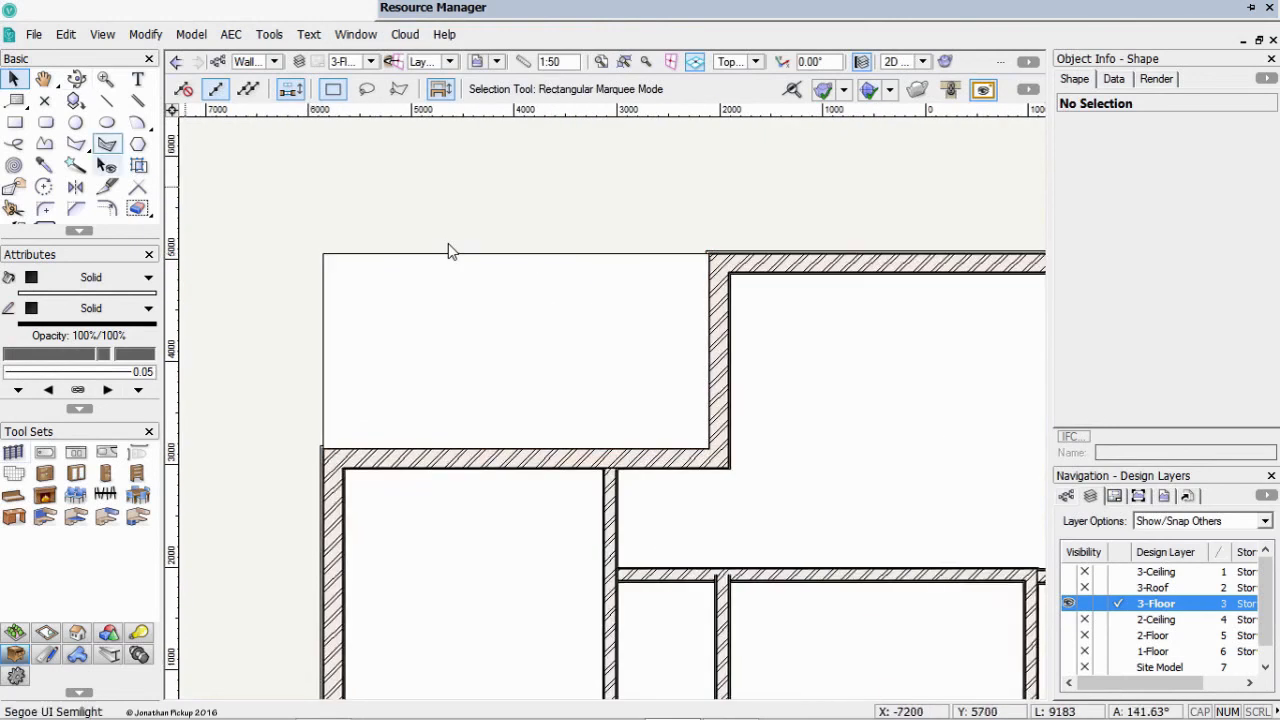
key(4)
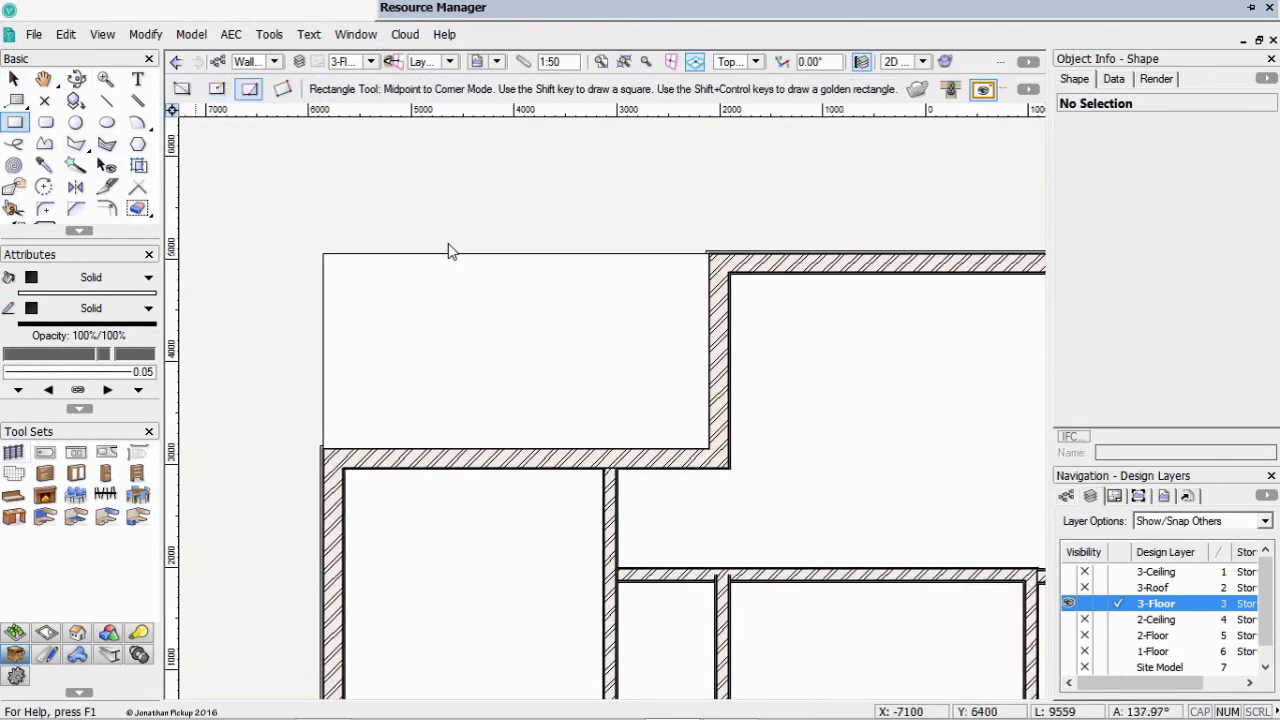
key(u)
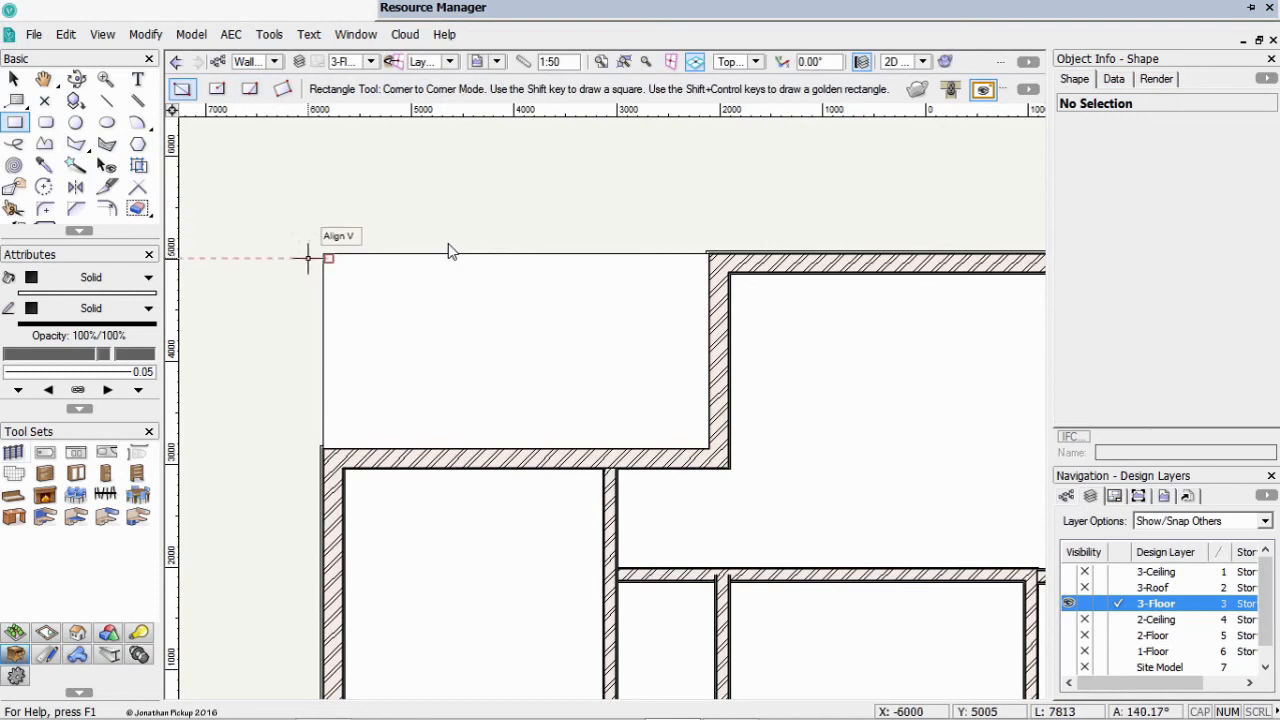
click(328, 258)
click(708, 448)
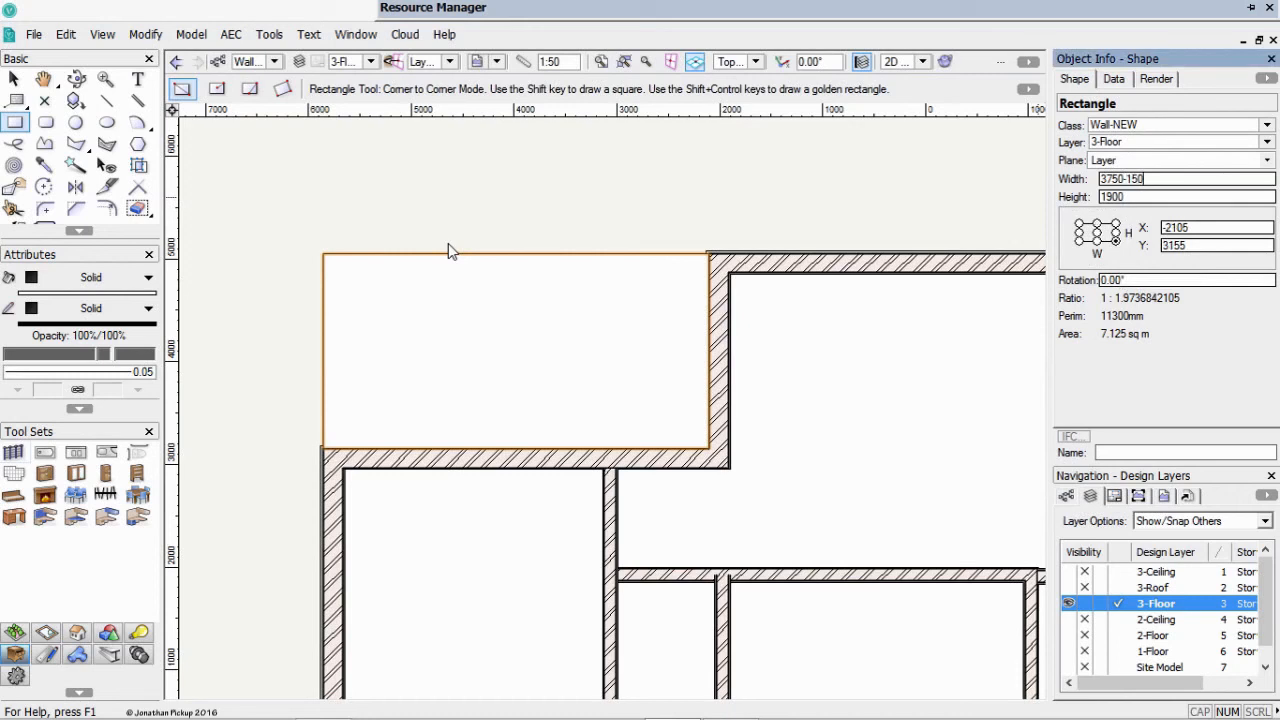
Reduce the rectangle by 150 in both width and height, making it 3600 by 1750
key(Return)
key(Tab)
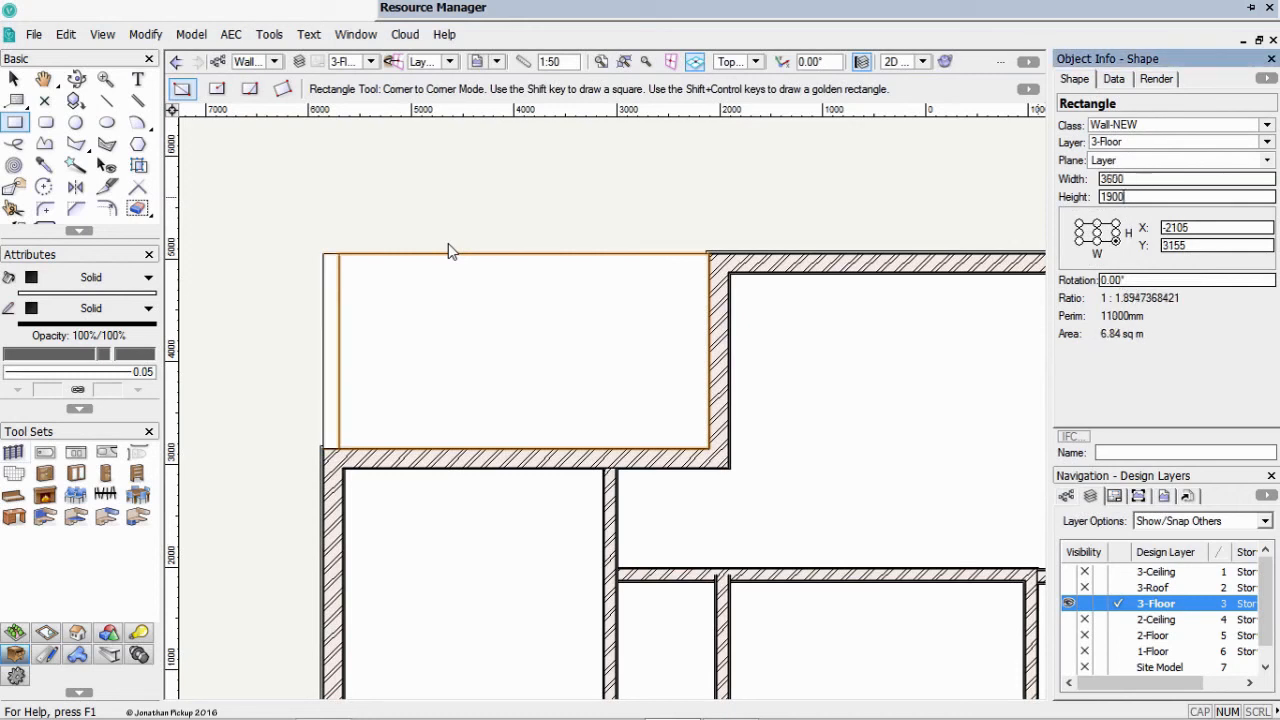
key(Return)
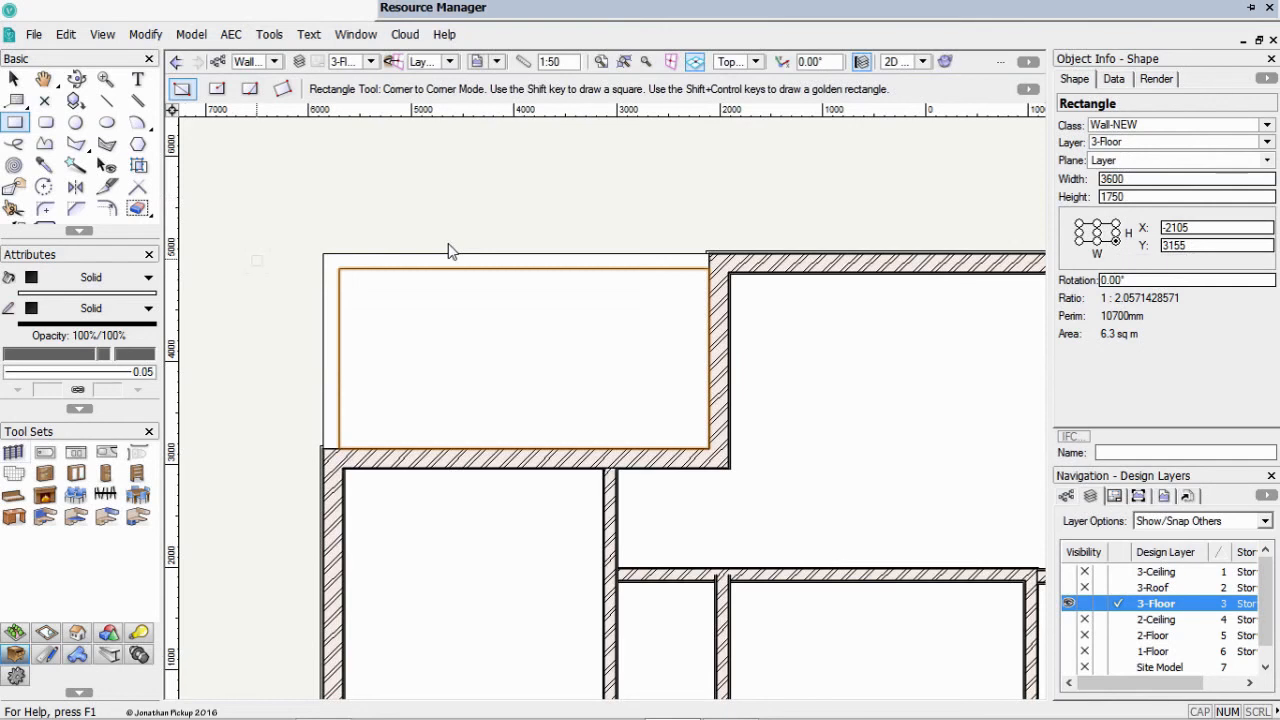
Clip the rectangle's shape from only the parapet component of the rear verandah roof slab, and inspect the result in 3D
key(x)
shift+click(450, 252)
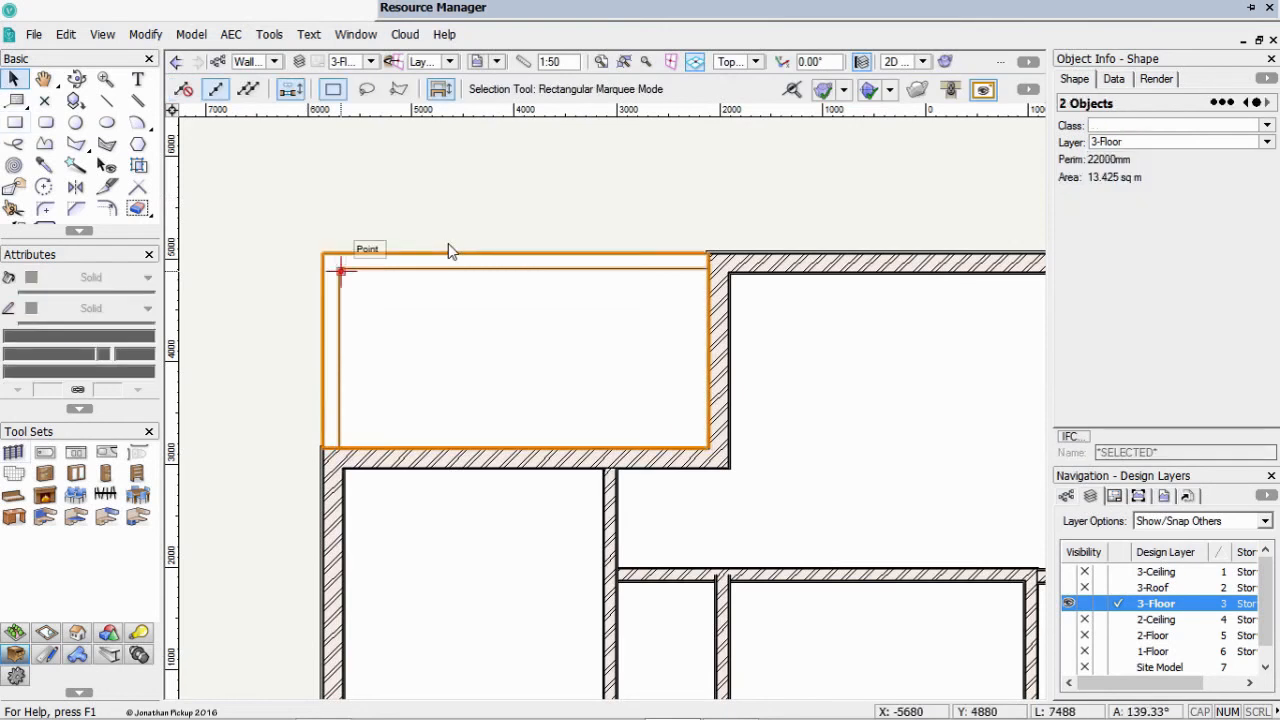
right_click(450, 251)
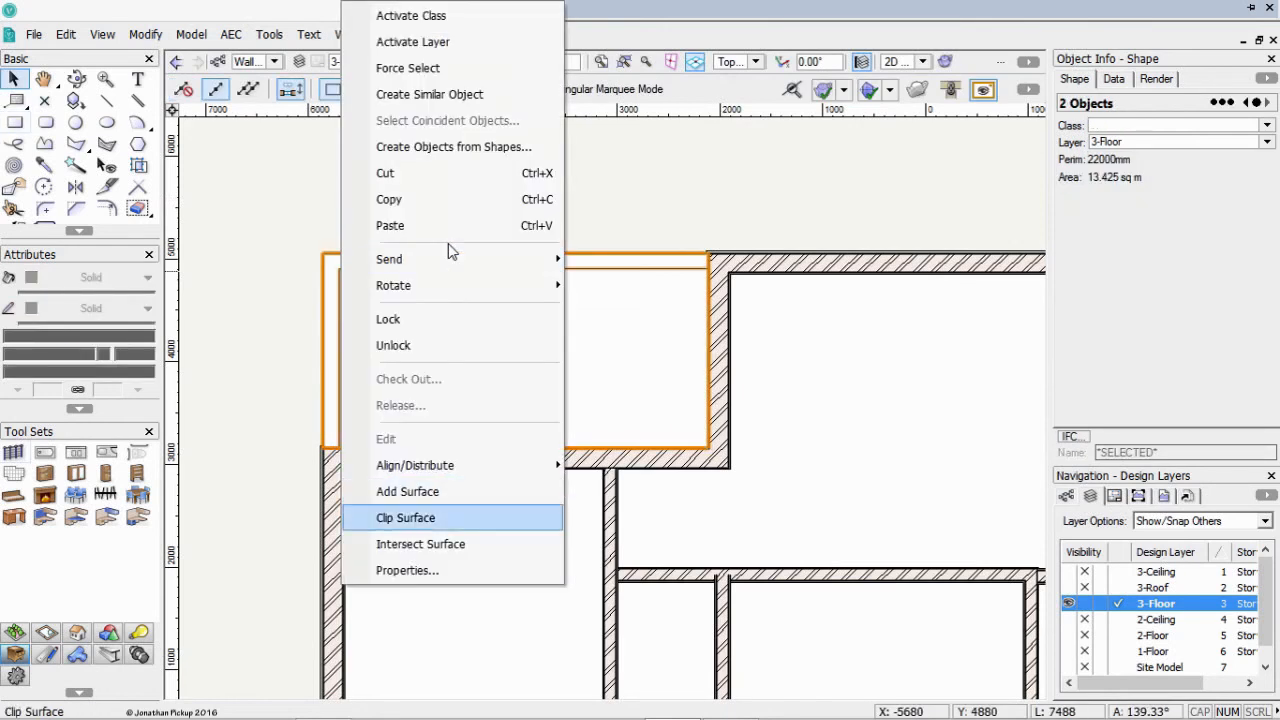
click(406, 518)
key(Return)
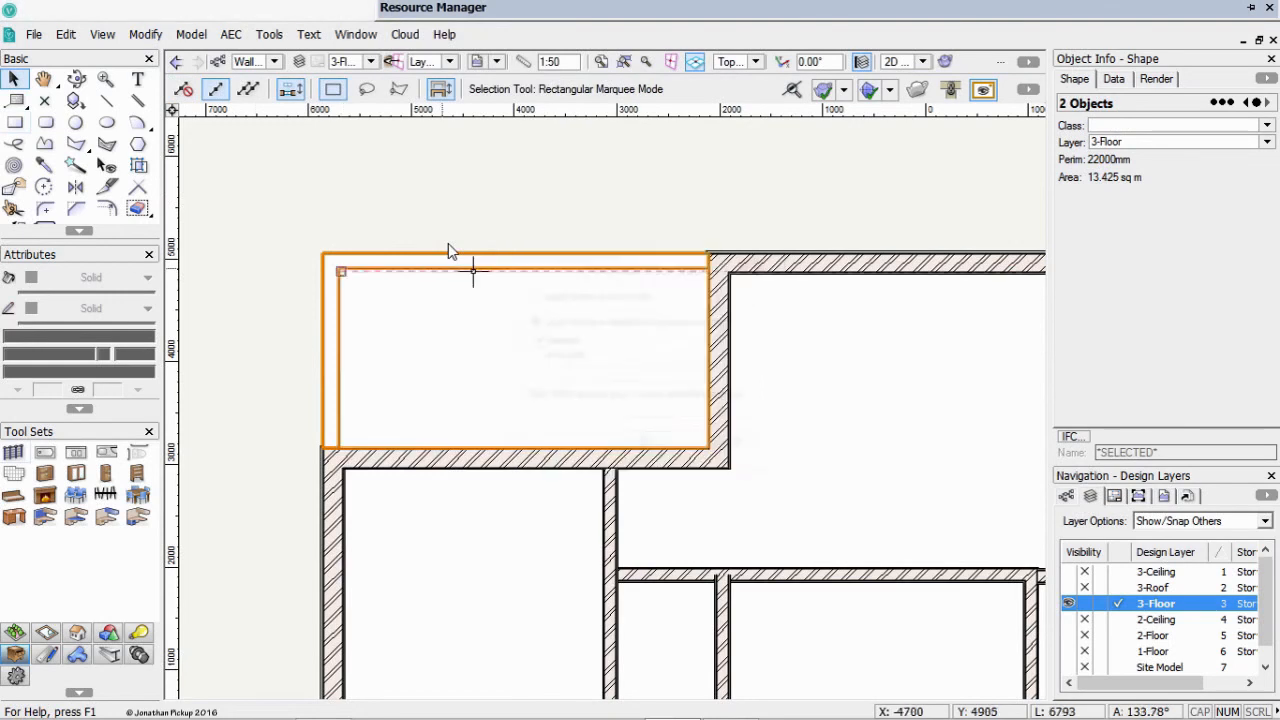
key(shift+c)
drag(450, 252, 450, 252)
ctrl+middle_drag(450, 252, 450, 252)
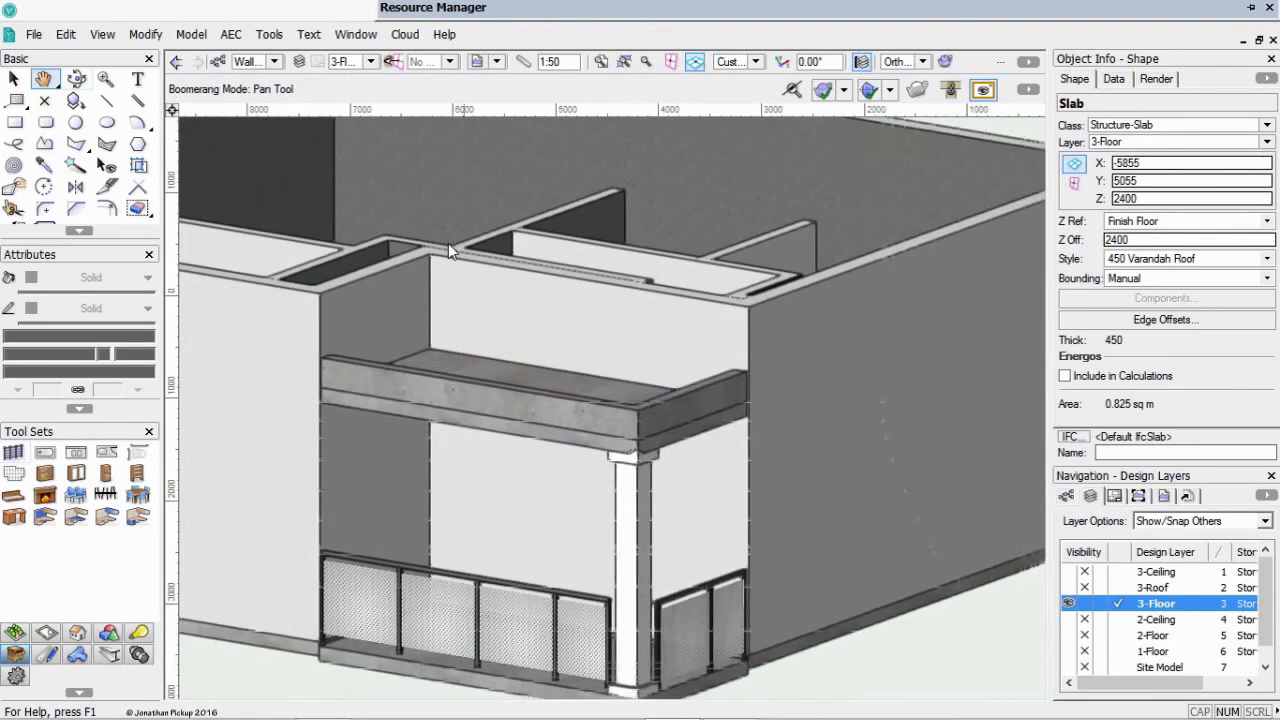
Set the rear verandah column's top offset to -50, and check the front and rear verandahs in 3D
key(x)
click(632, 540)
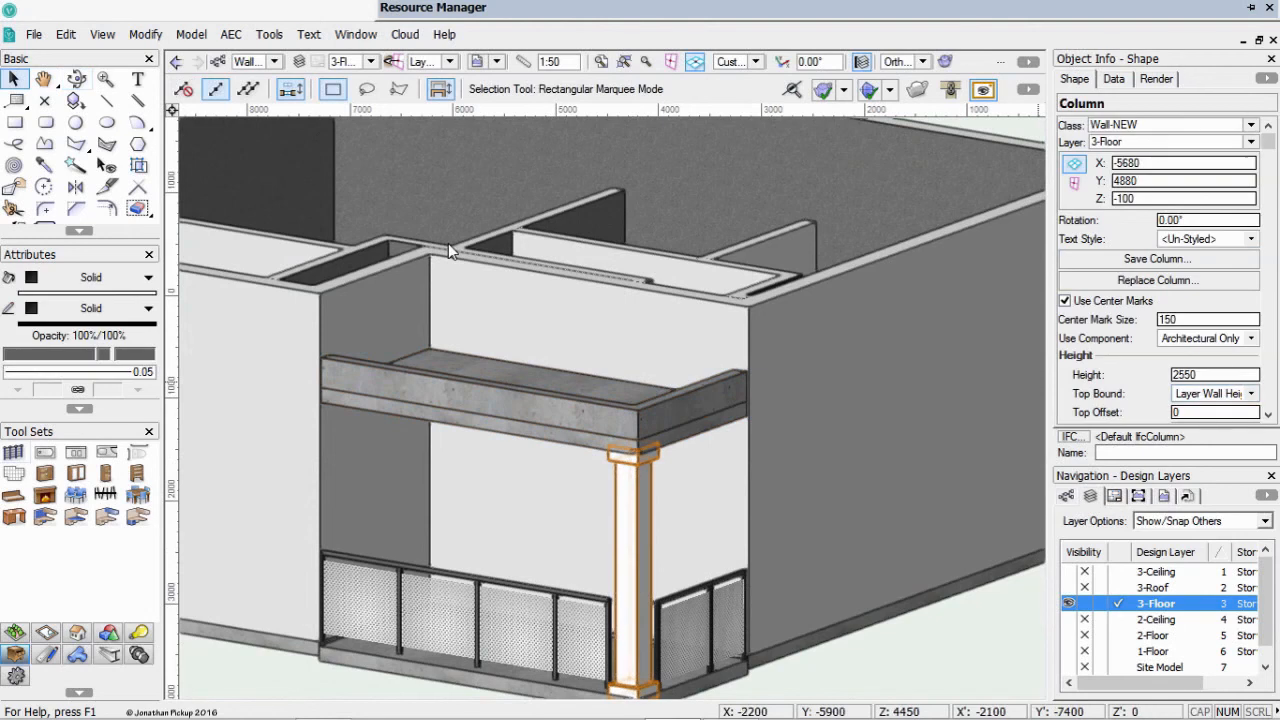
double_click(1182, 412)
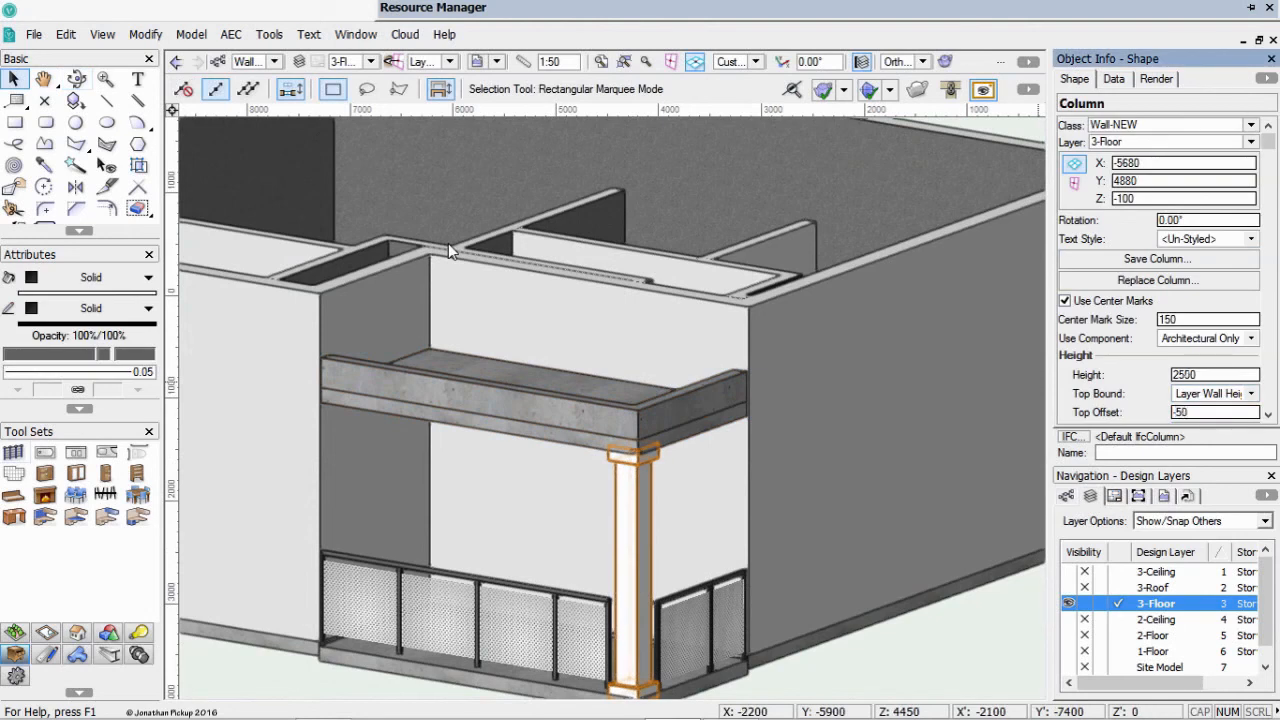
key(Return)
scroll(681, 482, down, 2)
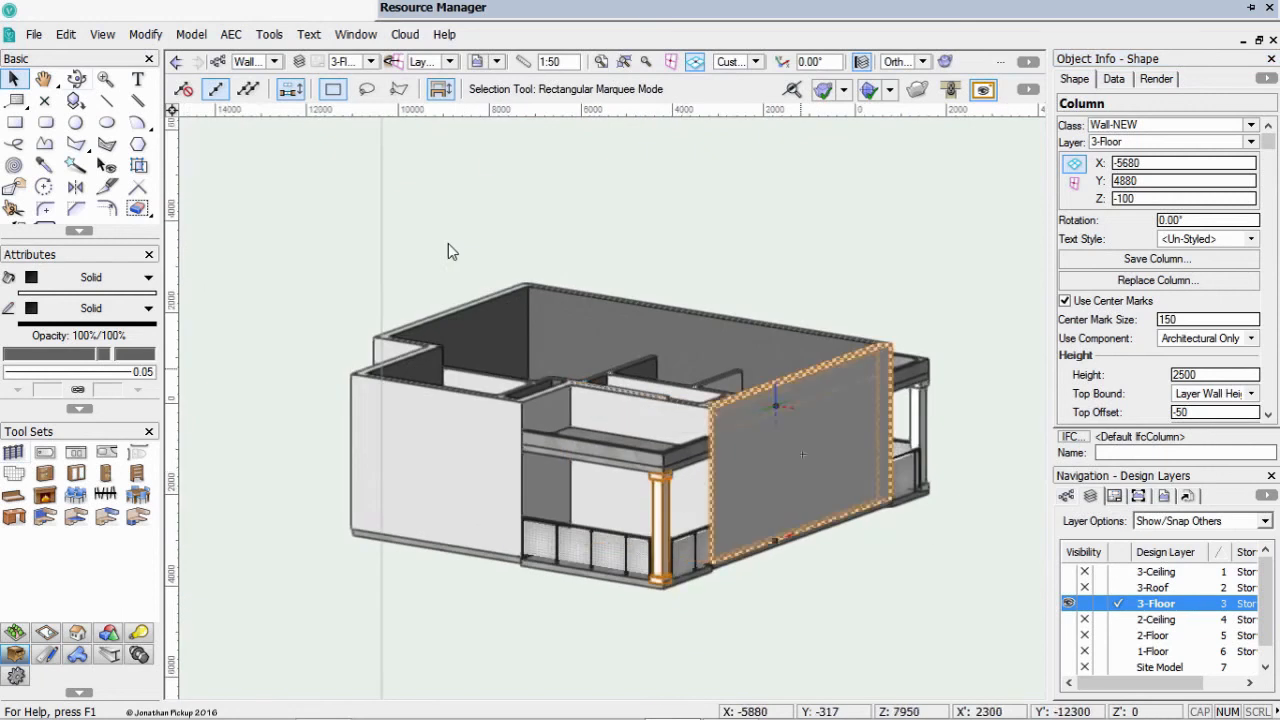
middle_drag(802, 455, 674, 472)
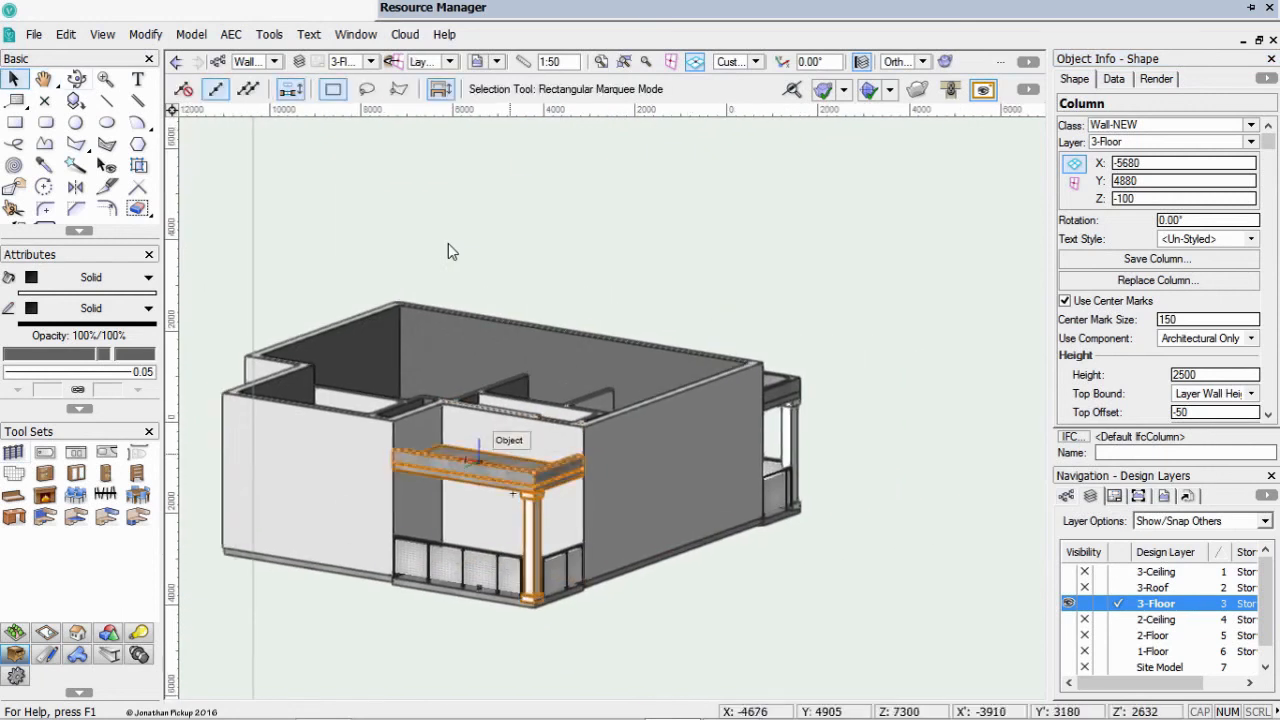
click(77, 79)
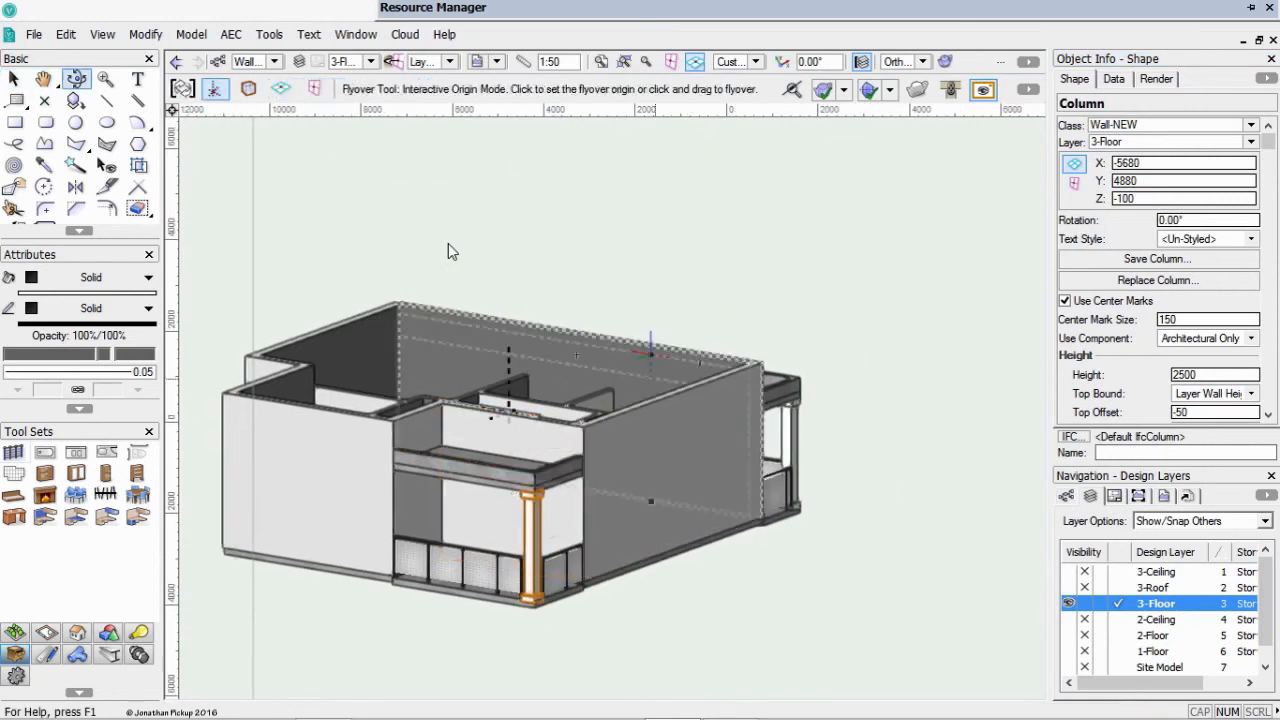
mouse_move(651, 353)
mouse_down()
mouse_move(630, 360)
mouse_move(534, 314)
mouse_move(476, 372)
mouse_move(449, 343)
mouse_move(423, 402)
mouse_up()
mouse_move(423, 402)
middle_down()
mouse_move(457, 339)
mouse_move(551, 274)
middle_up()
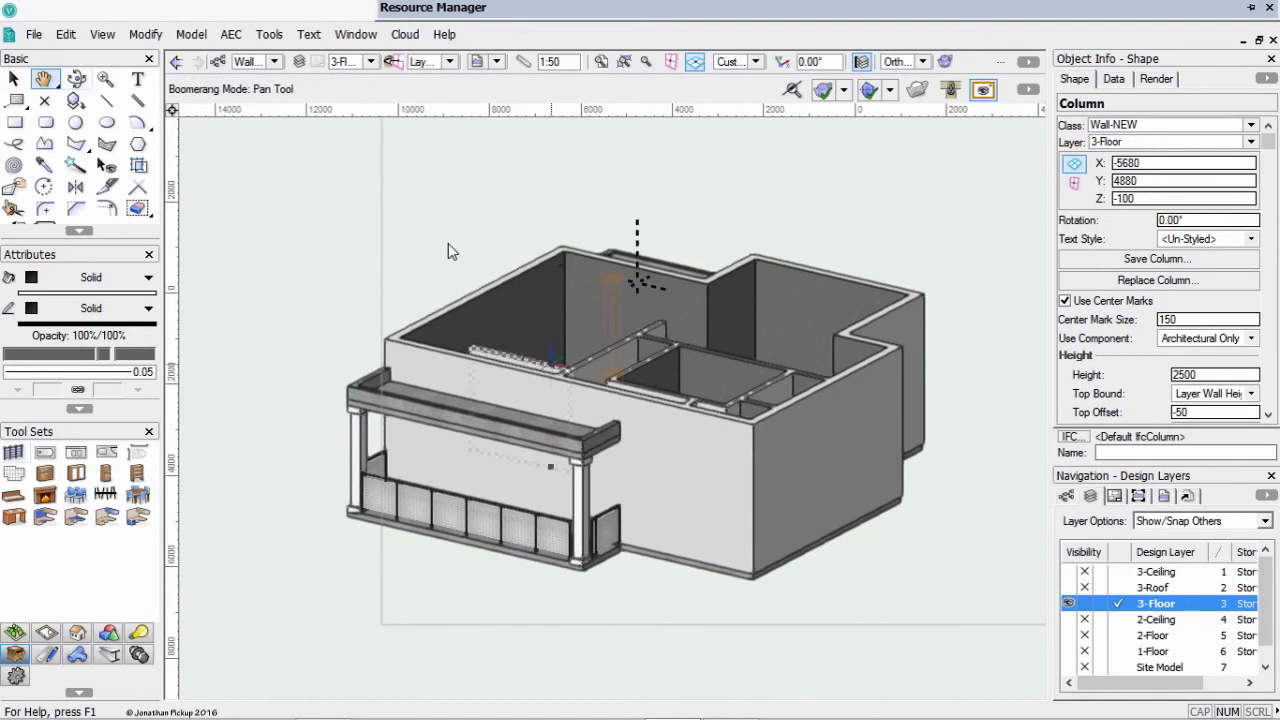